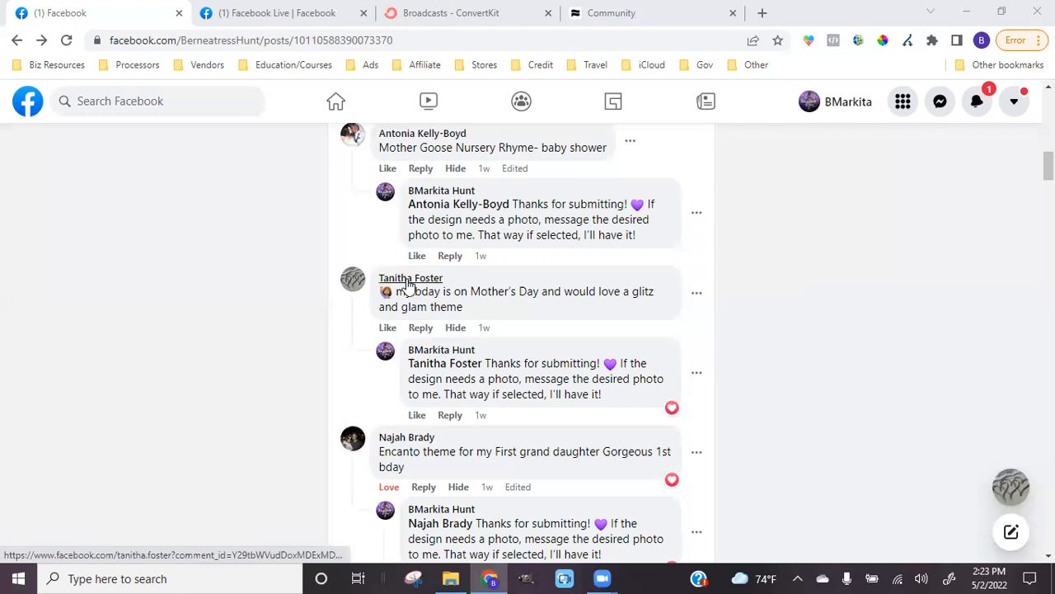
Open the commenter's Messenger chat, reveal the shared photo full-screen and copy it
mouse_move(409, 283)
click(458, 412)
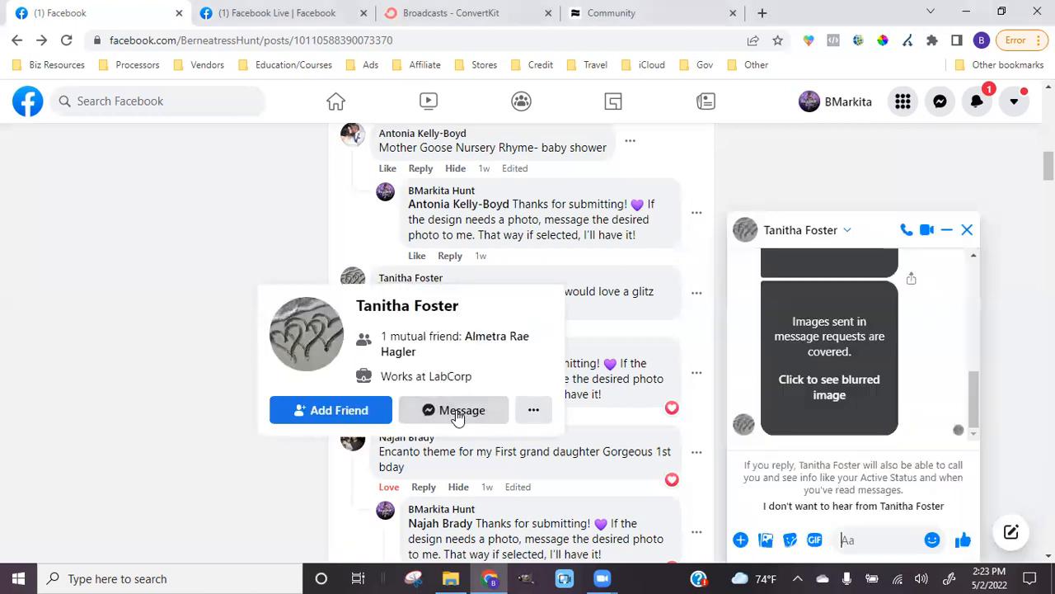
click(856, 364)
click(856, 364)
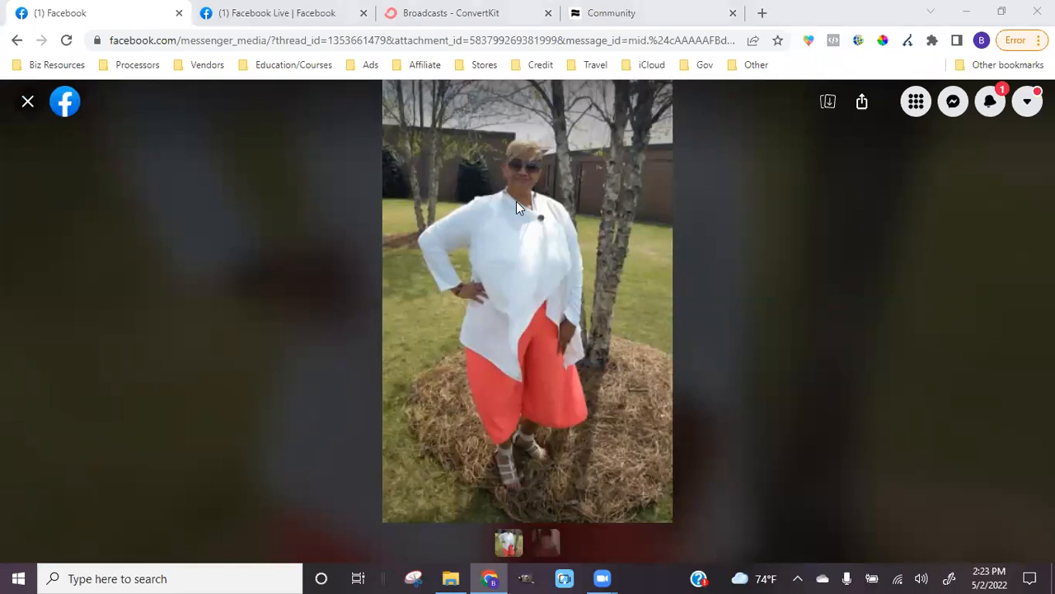
right_click(550, 243)
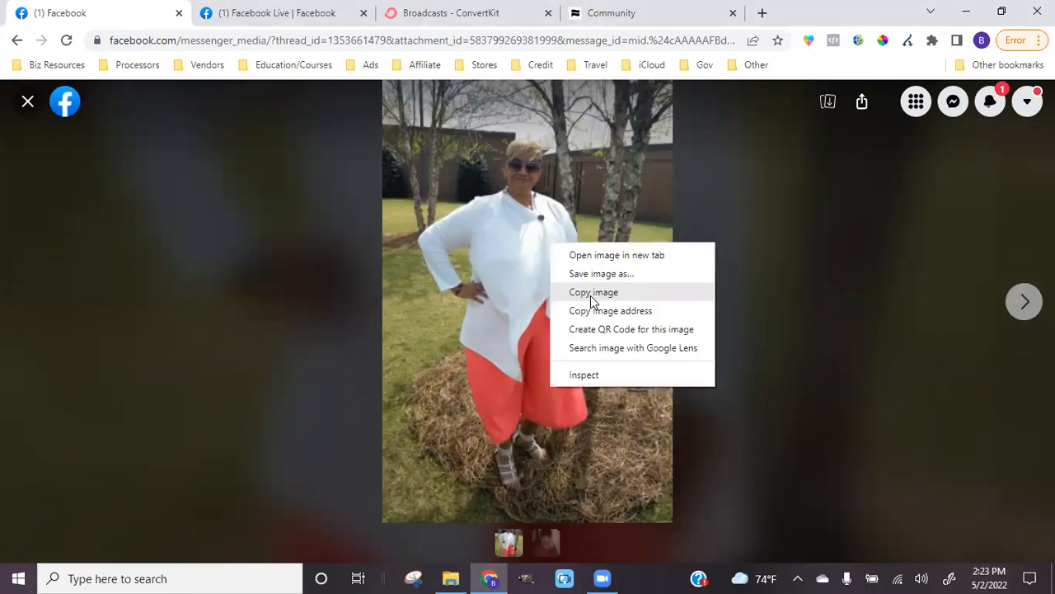
click(592, 293)
Close the ConvertKit and Community browser tabs and bring GIMP 2.10 to the front
click(526, 579)
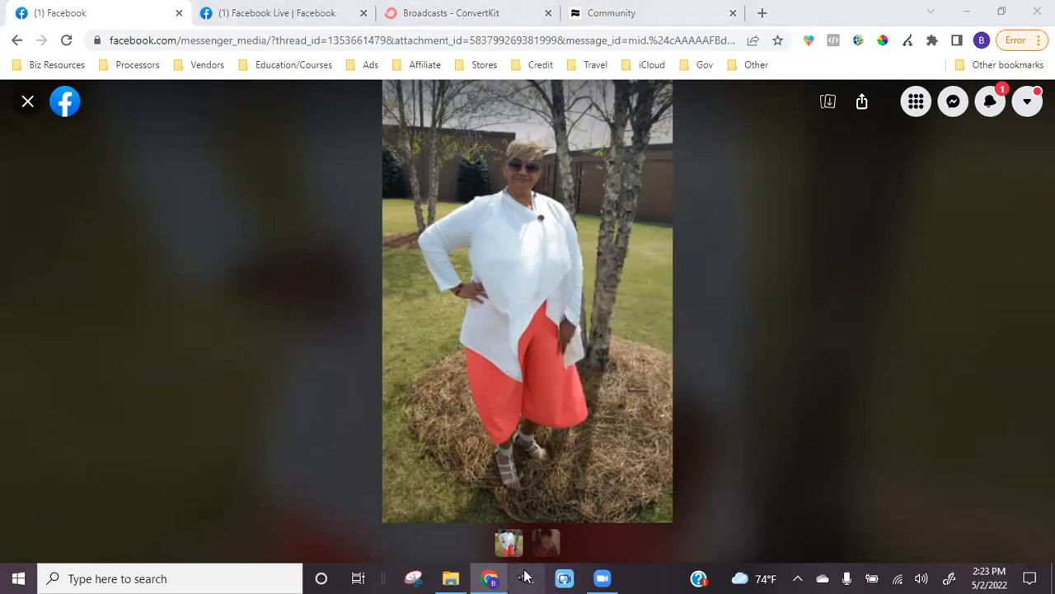
click(549, 13)
click(549, 13)
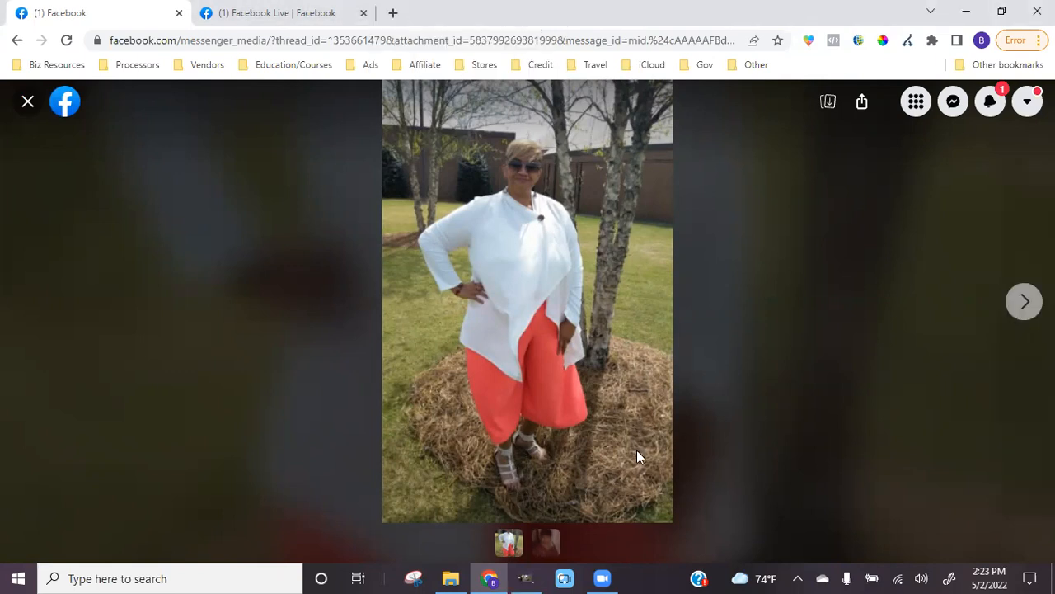
mouse_move(523, 576)
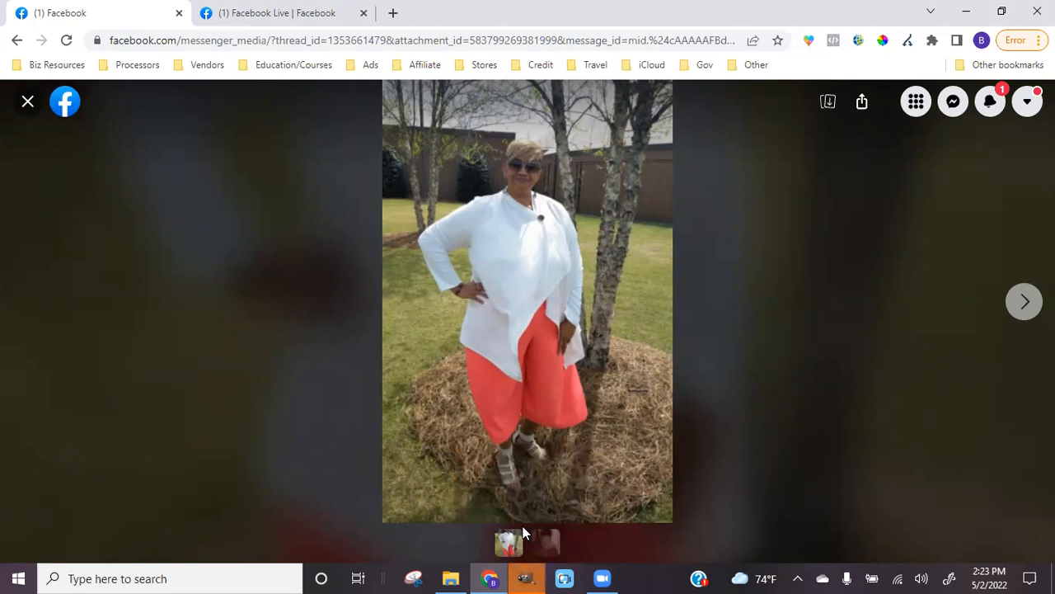
click(526, 577)
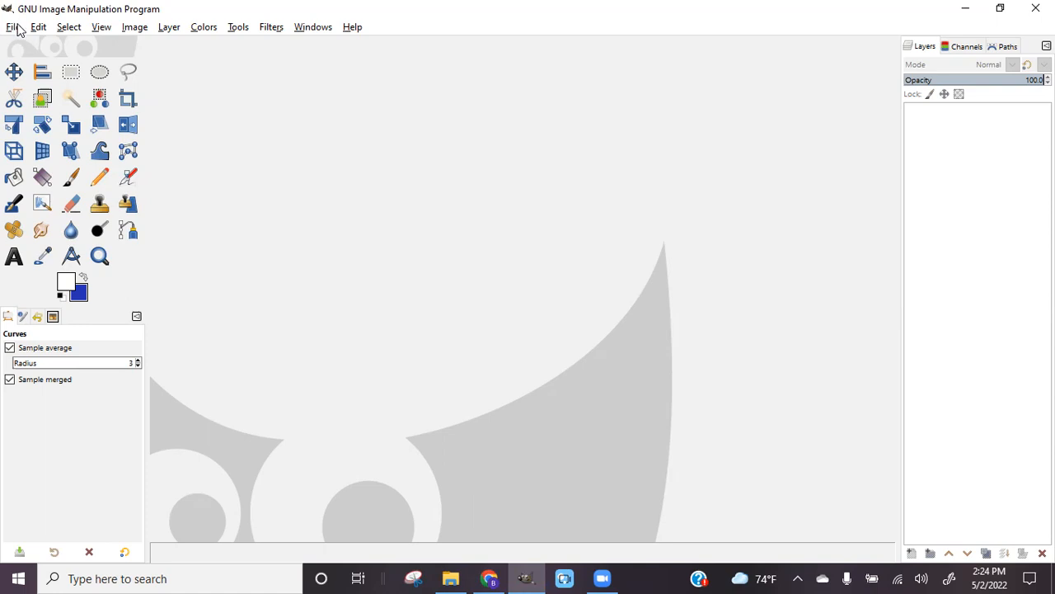
Create a 6000 × 6000 px image, accept the 335.5 MB size warning, then return to the photo
click(17, 28)
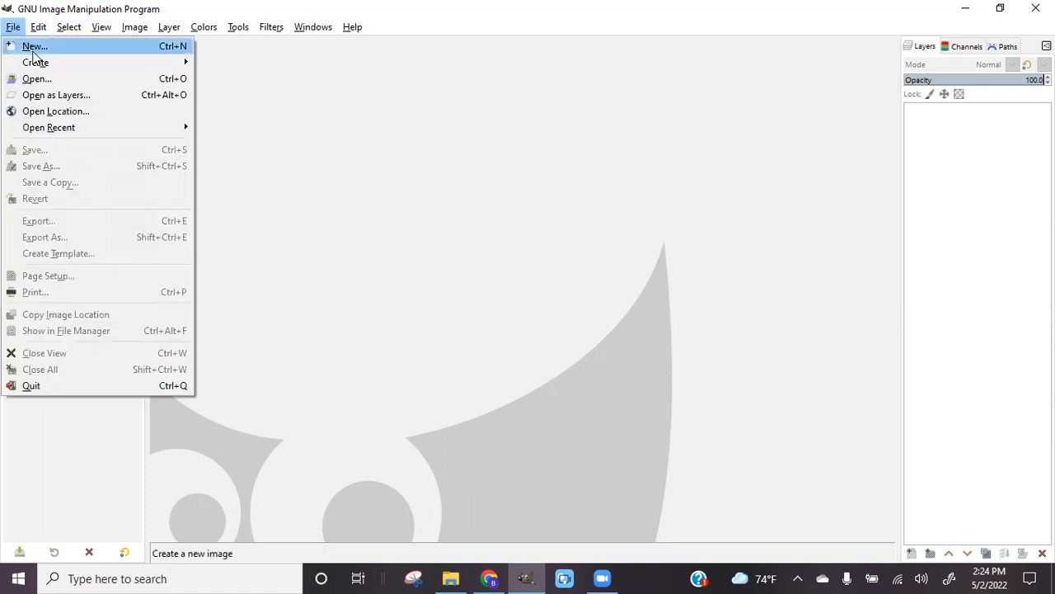
click(34, 47)
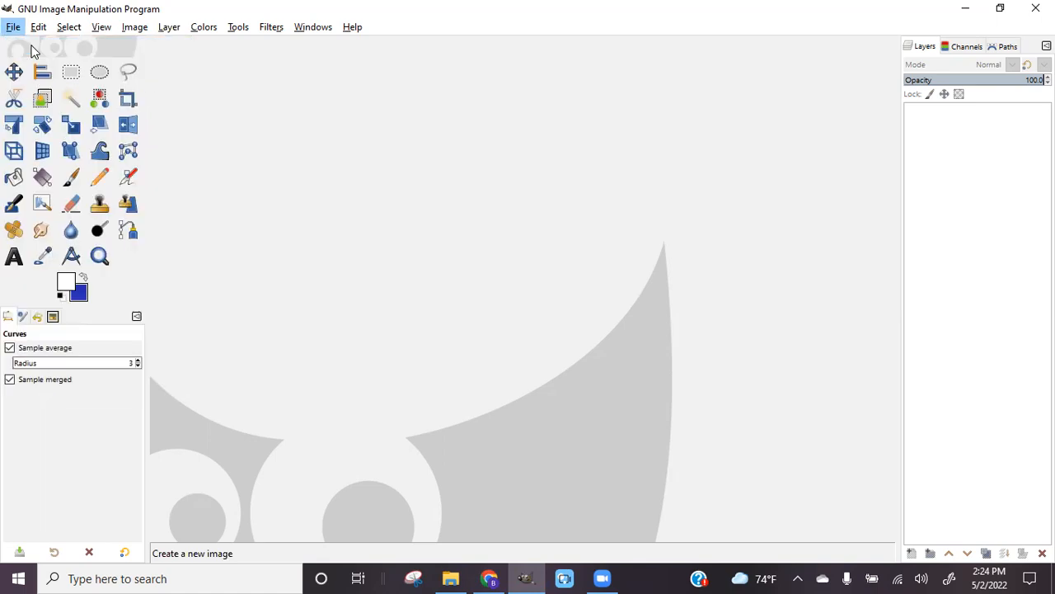
drag(99, 87, 48, 89)
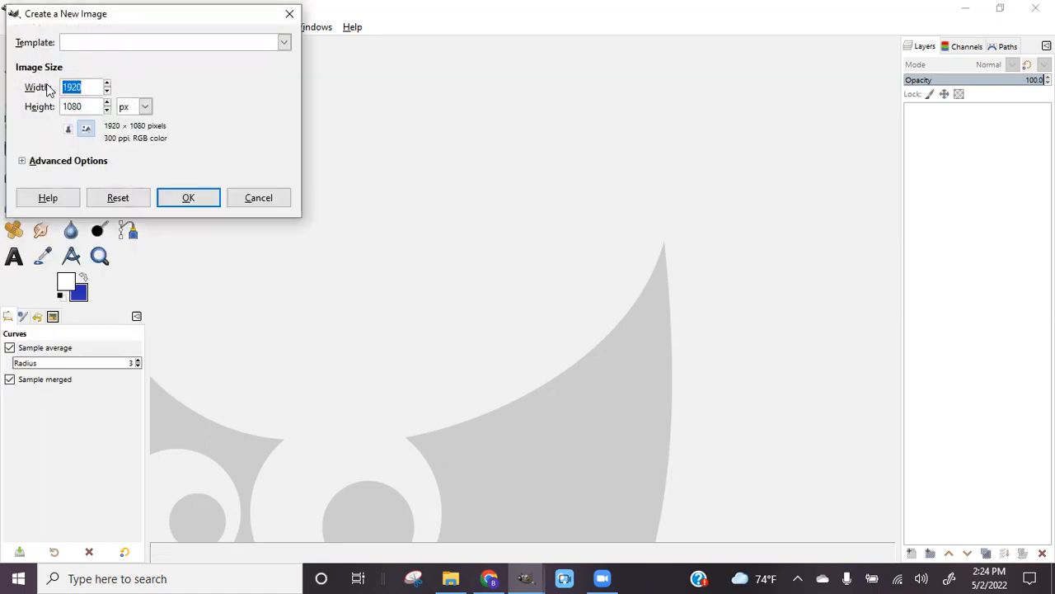
text(6000)
key(Tab)
text(6000)
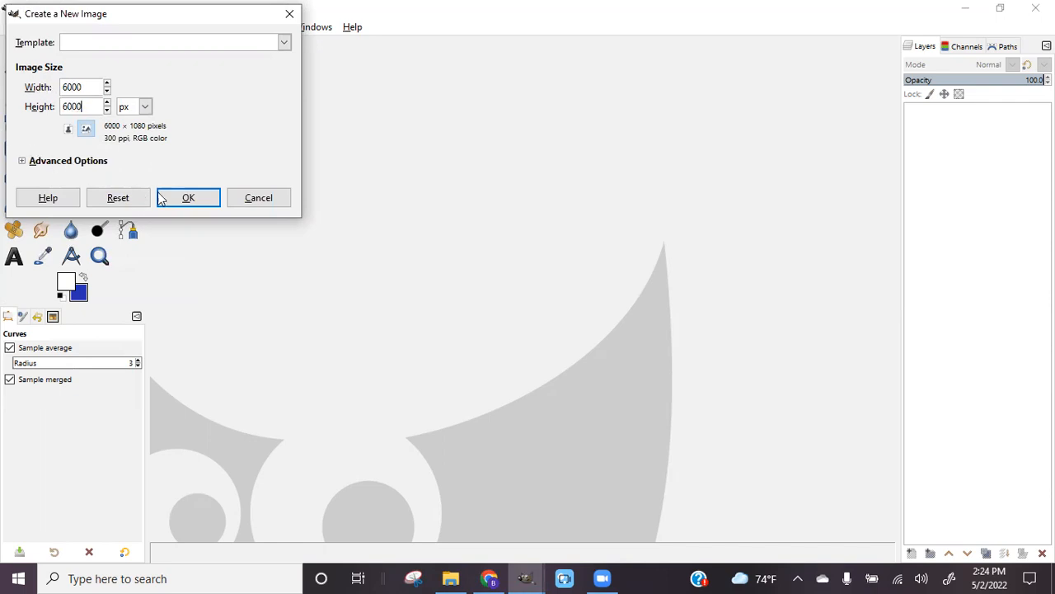
click(188, 201)
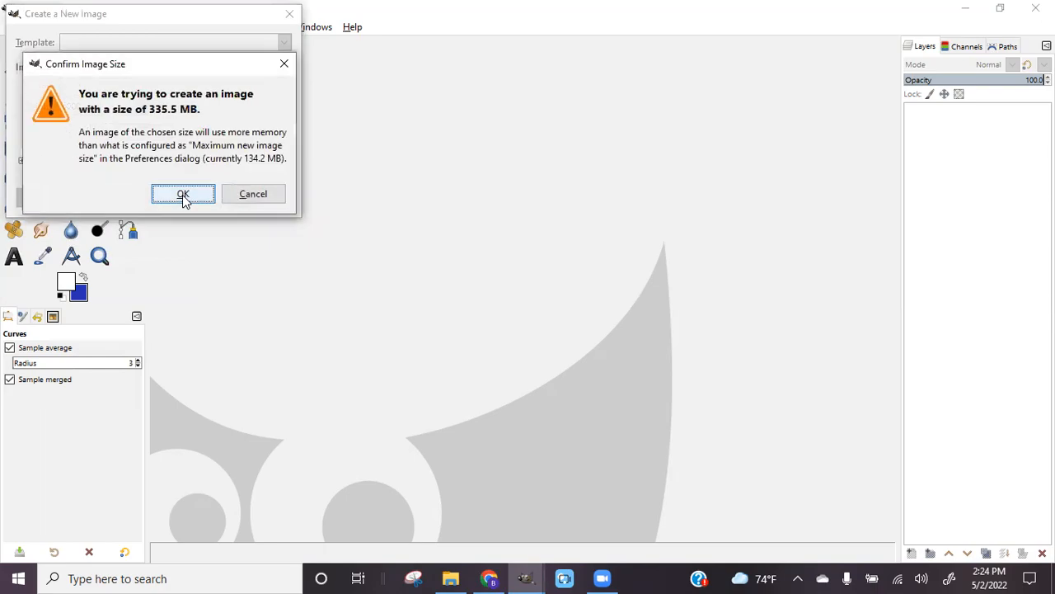
click(182, 195)
click(485, 578)
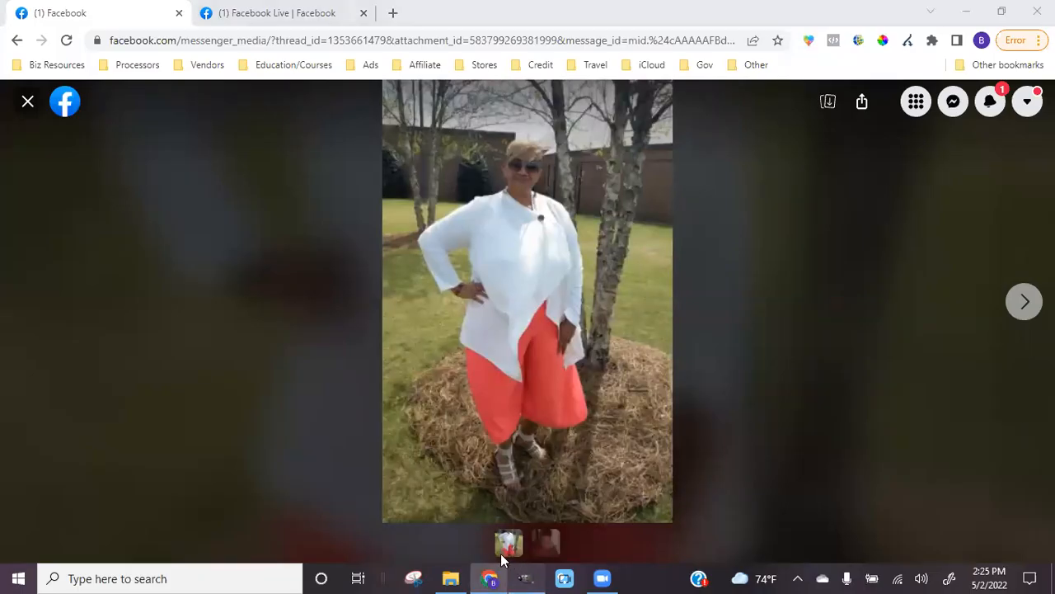
Paste the copied white-jacket photo into the blue GIMP canvas as a new layer
click(528, 577)
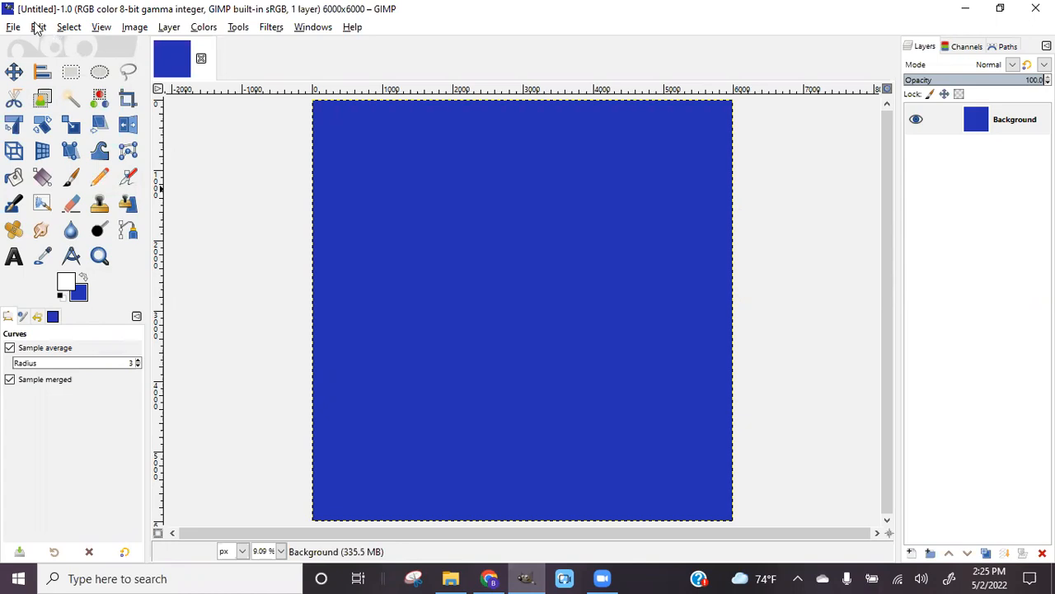
click(36, 28)
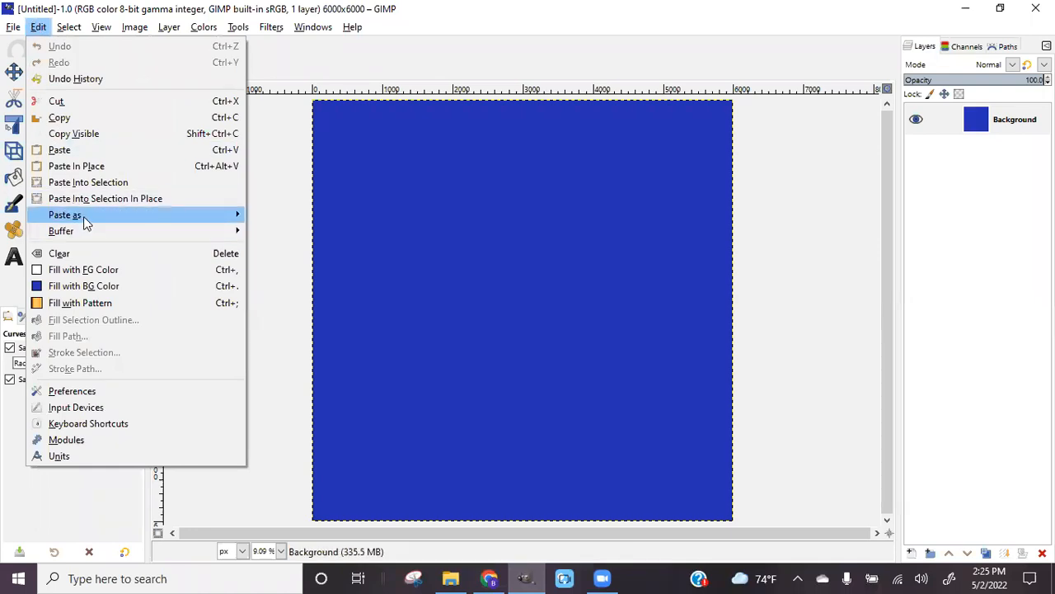
mouse_move(84, 216)
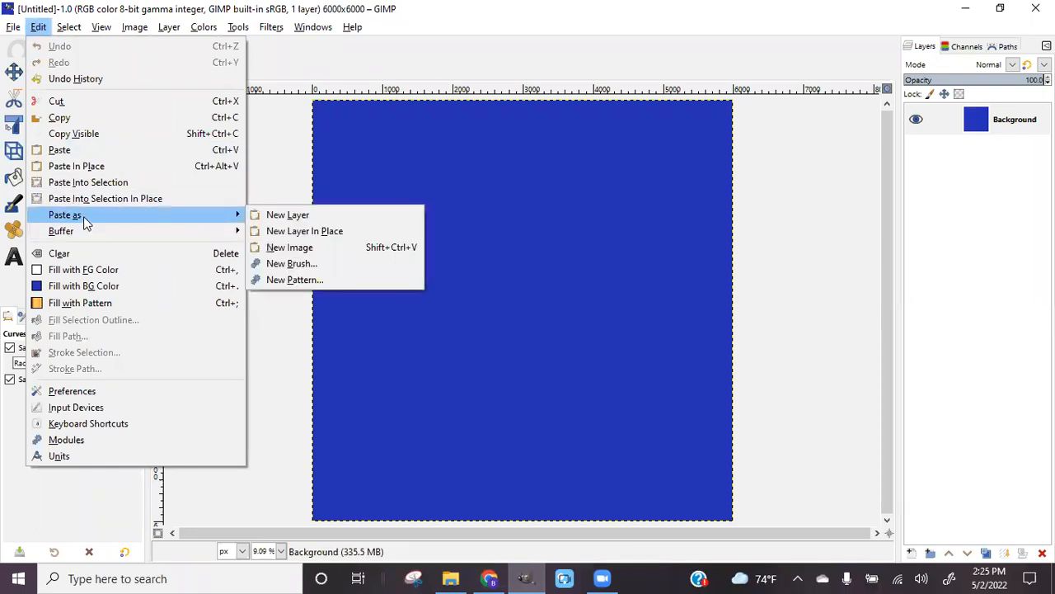
click(284, 216)
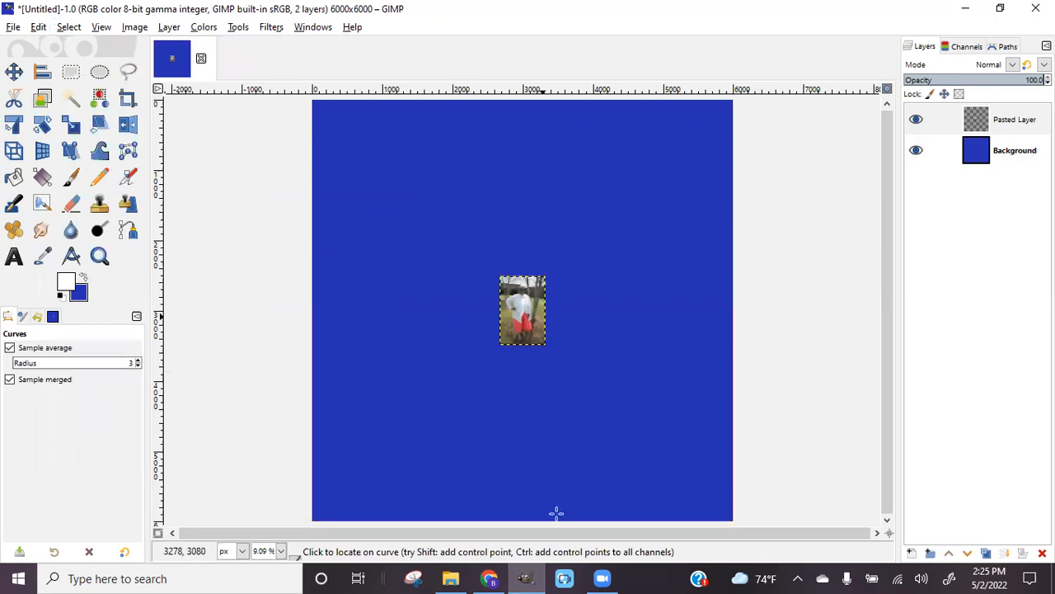
click(488, 578)
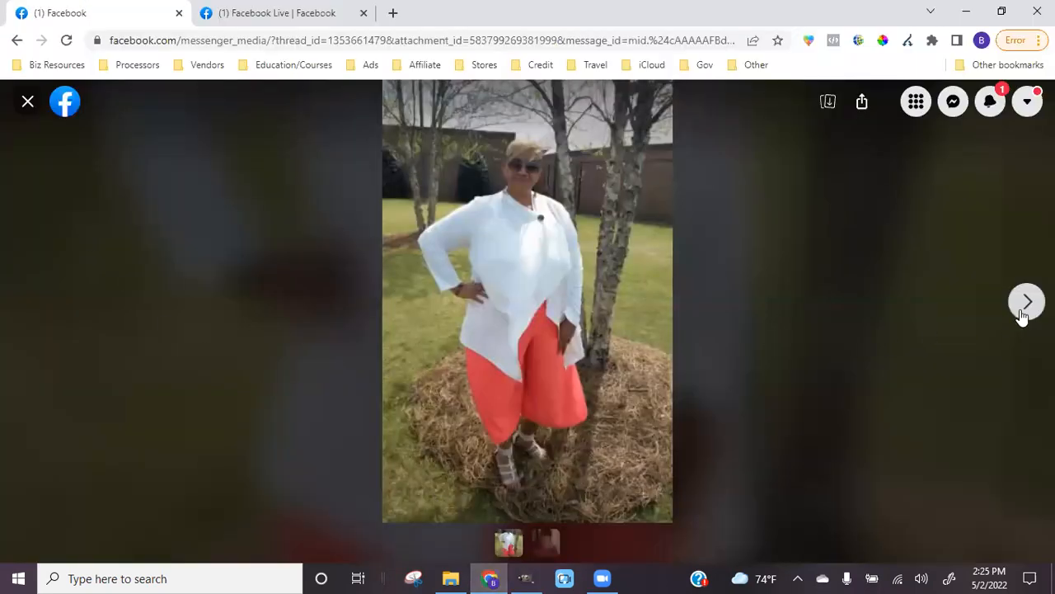
Go to the next Messenger photo, the maroon lace selfie, and copy the image
click(1028, 315)
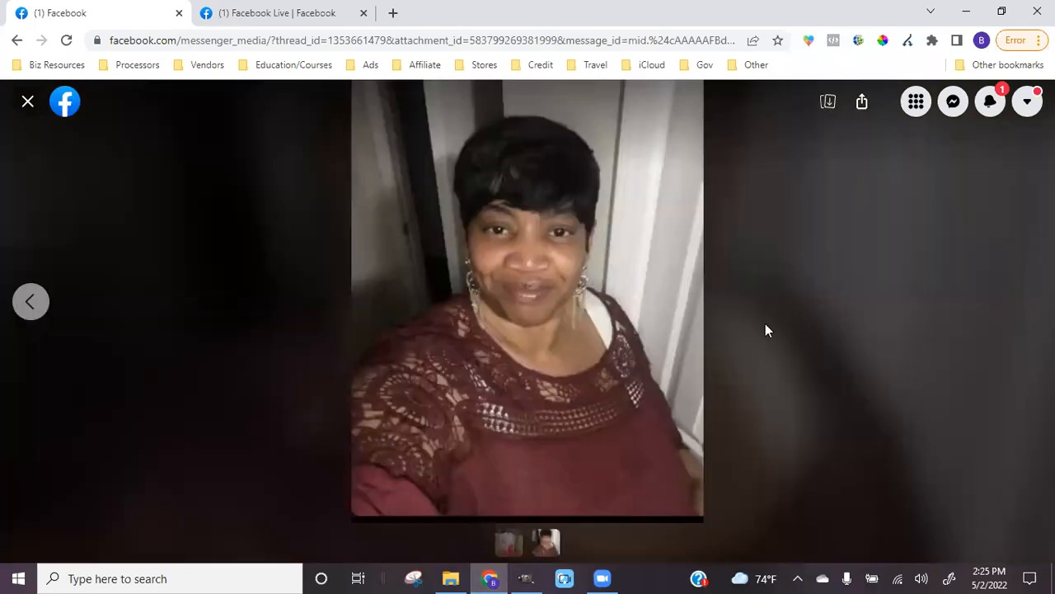
right_click(519, 302)
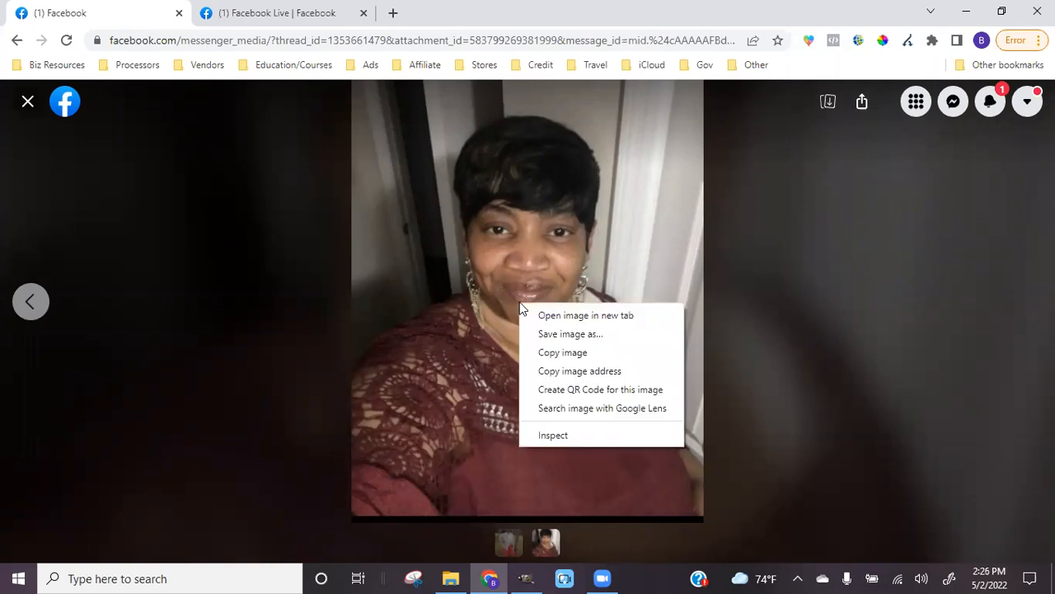
click(557, 352)
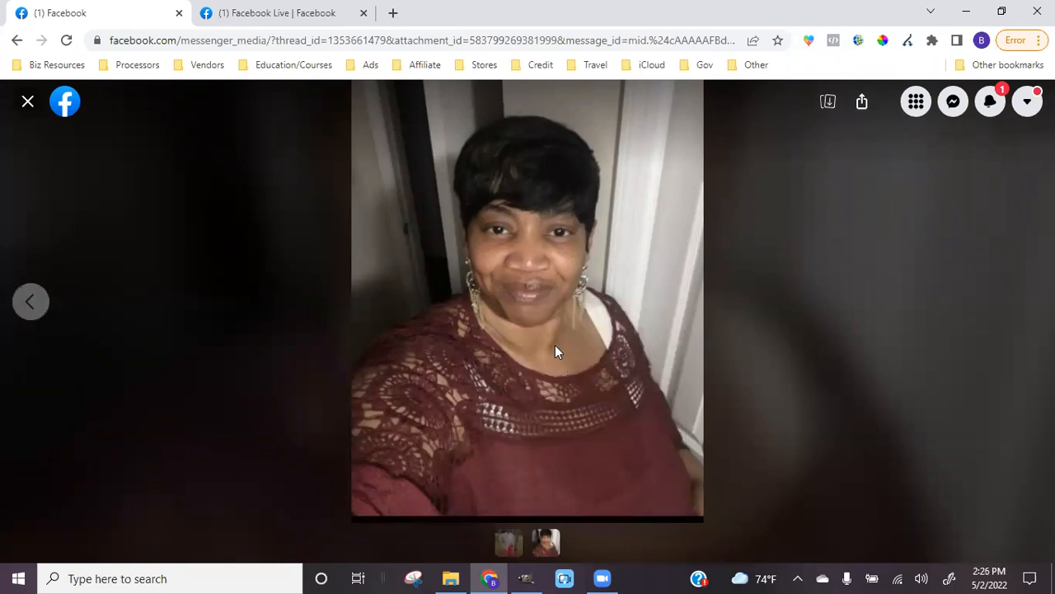
click(526, 578)
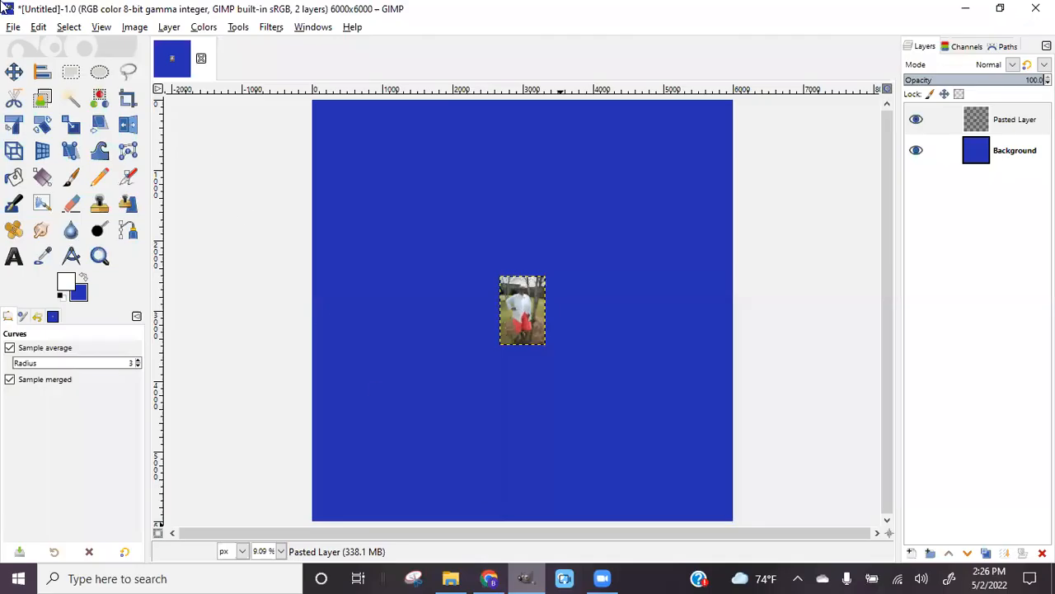
Paste the selfie into GIMP as a new layer, Pasted Layer #1
click(39, 28)
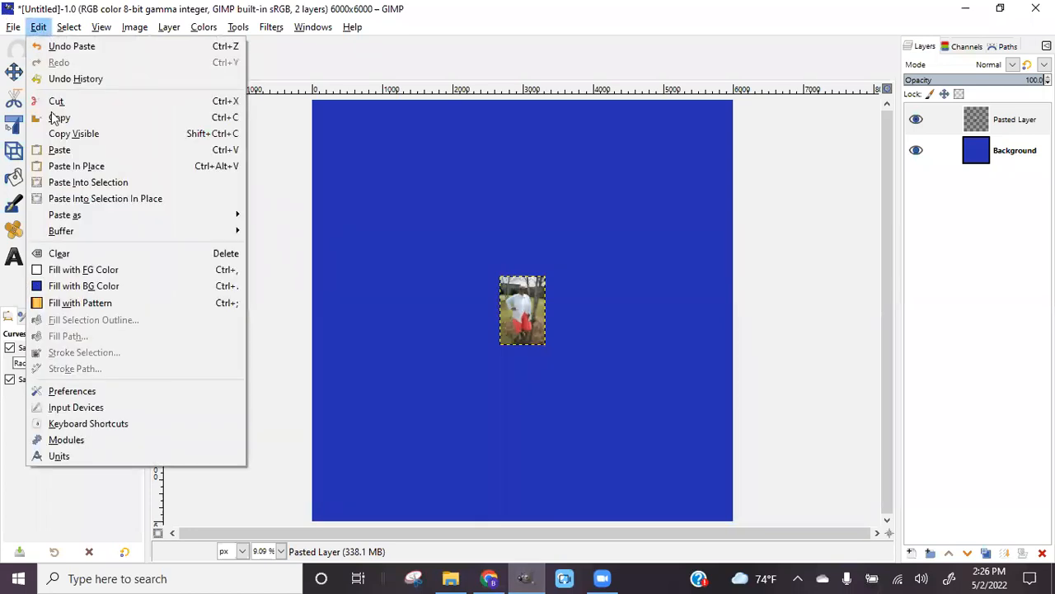
mouse_move(69, 219)
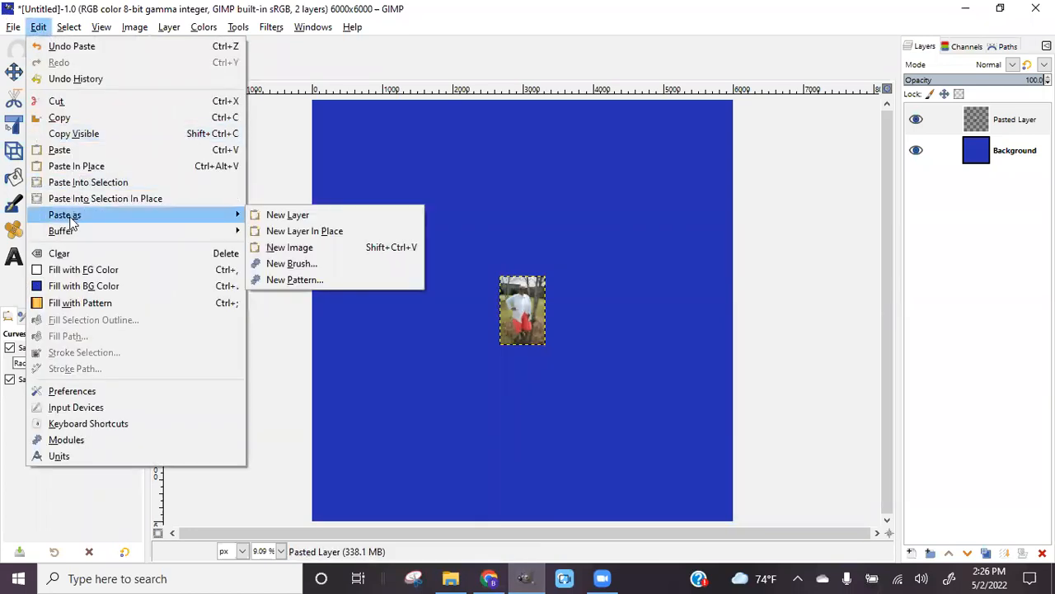
click(375, 216)
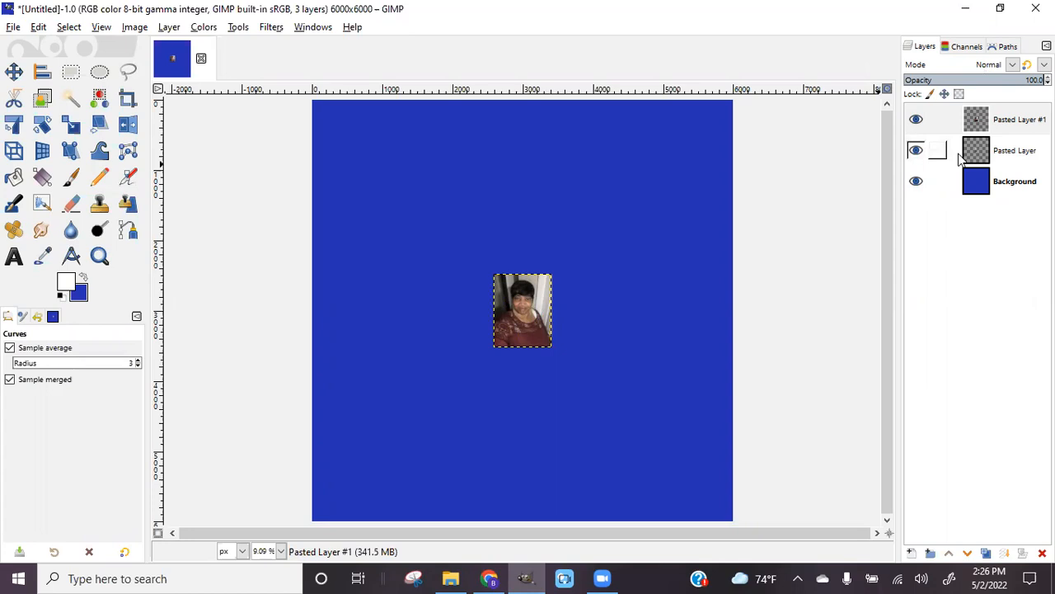
Close Facebook's full-screen photo viewer and return to GIMP
click(489, 578)
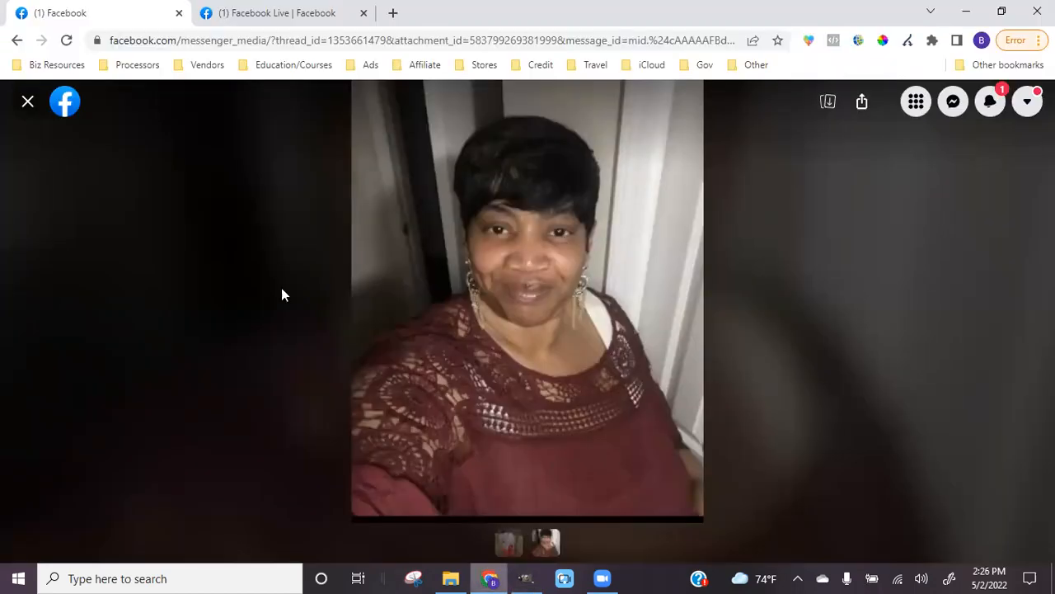
click(27, 102)
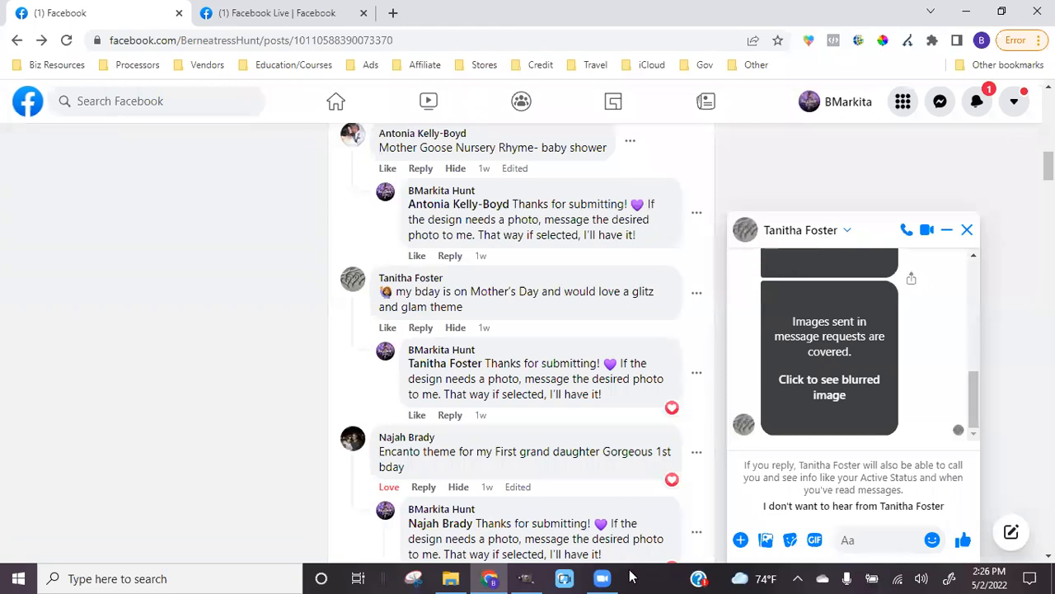
click(528, 577)
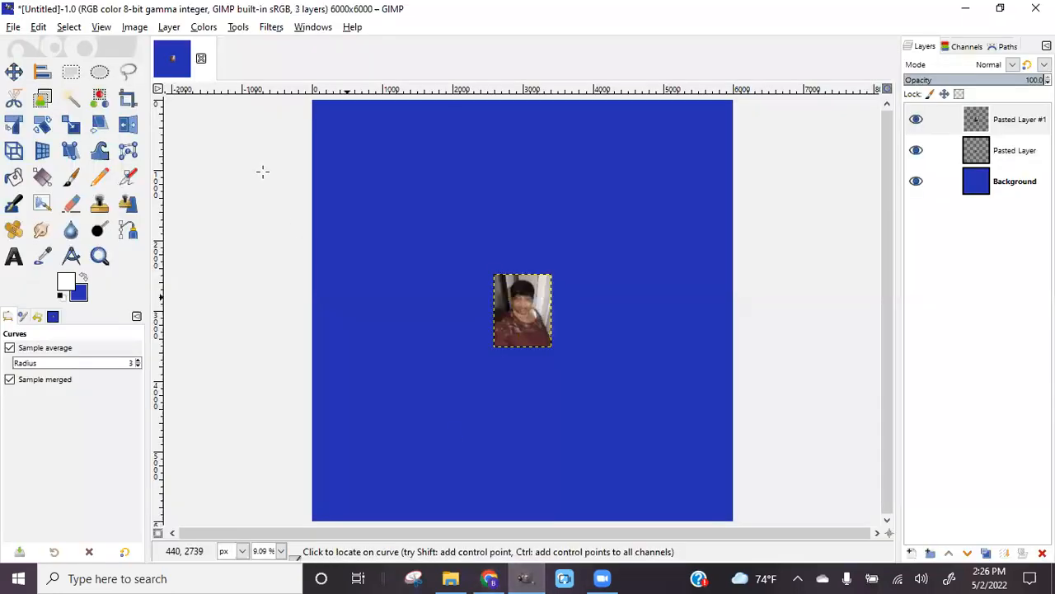
Save the project as an XCF file ending in _Design_Glam in E:\Backdrop Plug\Backdrops
click(12, 27)
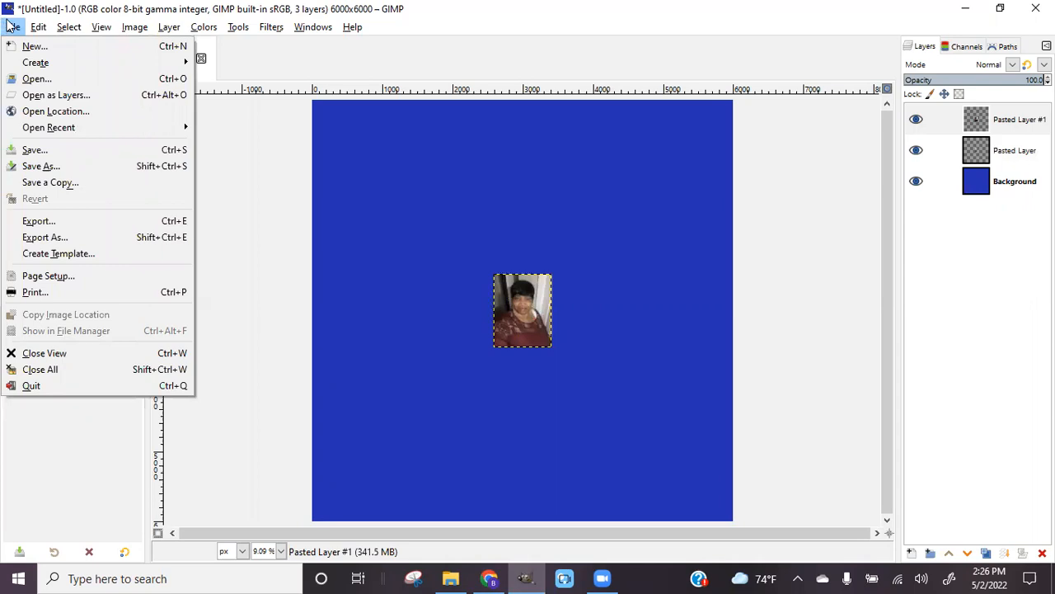
click(11, 26)
click(12, 26)
click(43, 165)
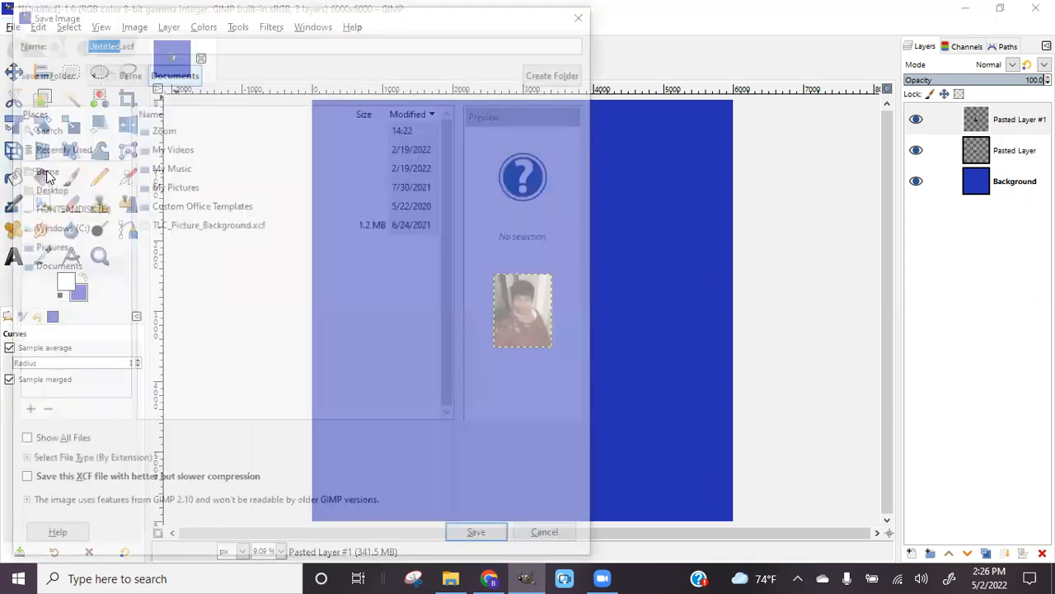
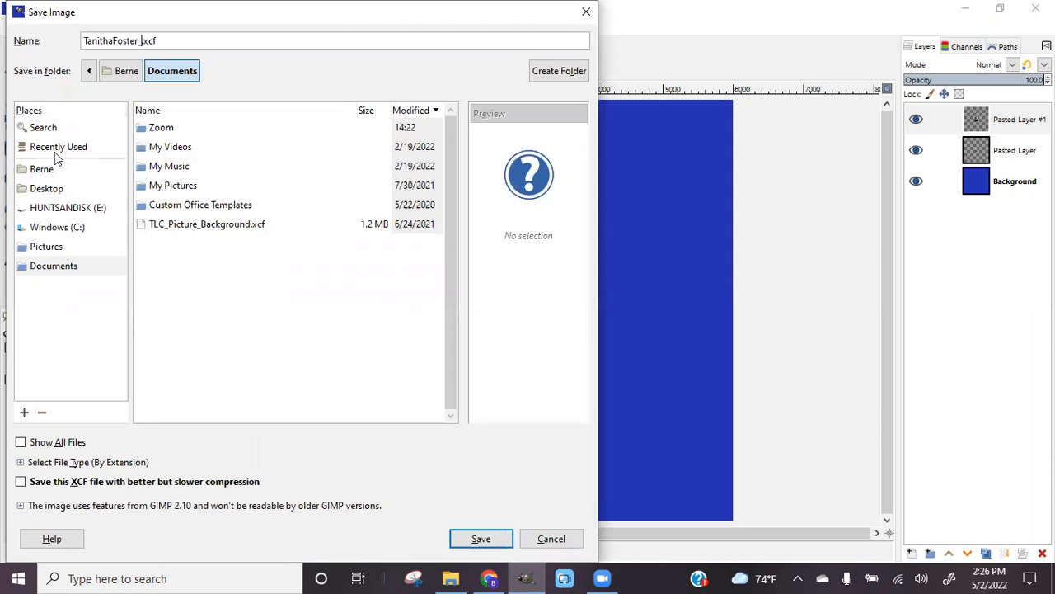
text(_Design_Glam)
click(66, 207)
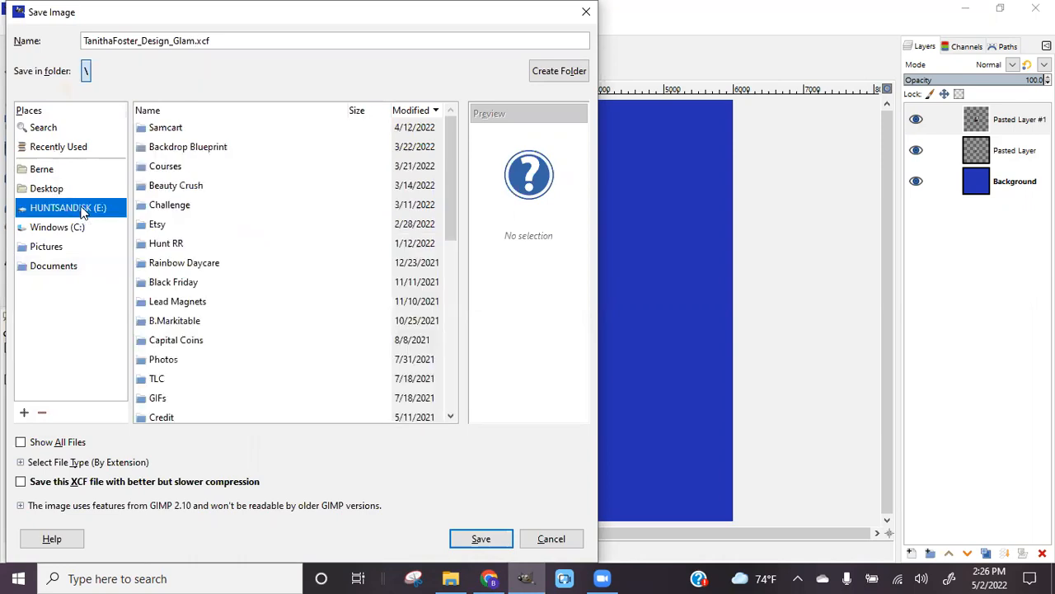
click(224, 110)
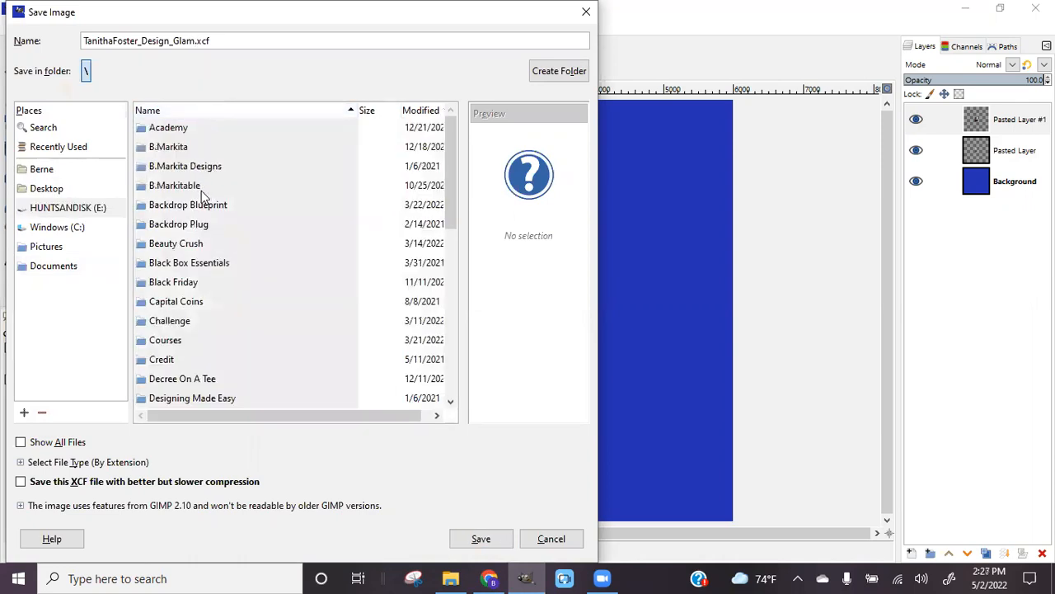
double_click(179, 224)
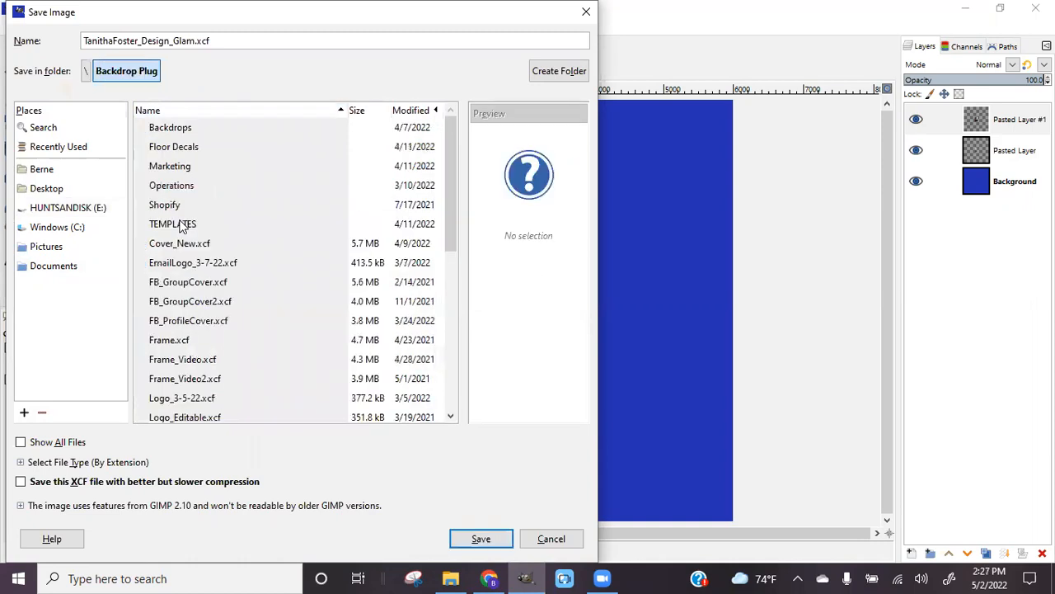
double_click(181, 130)
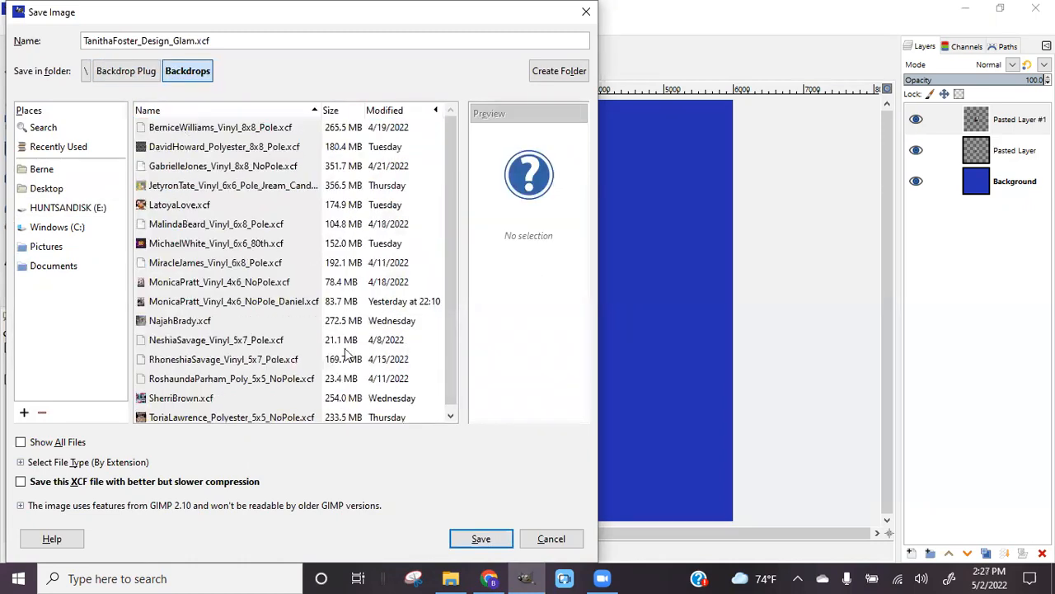
click(493, 541)
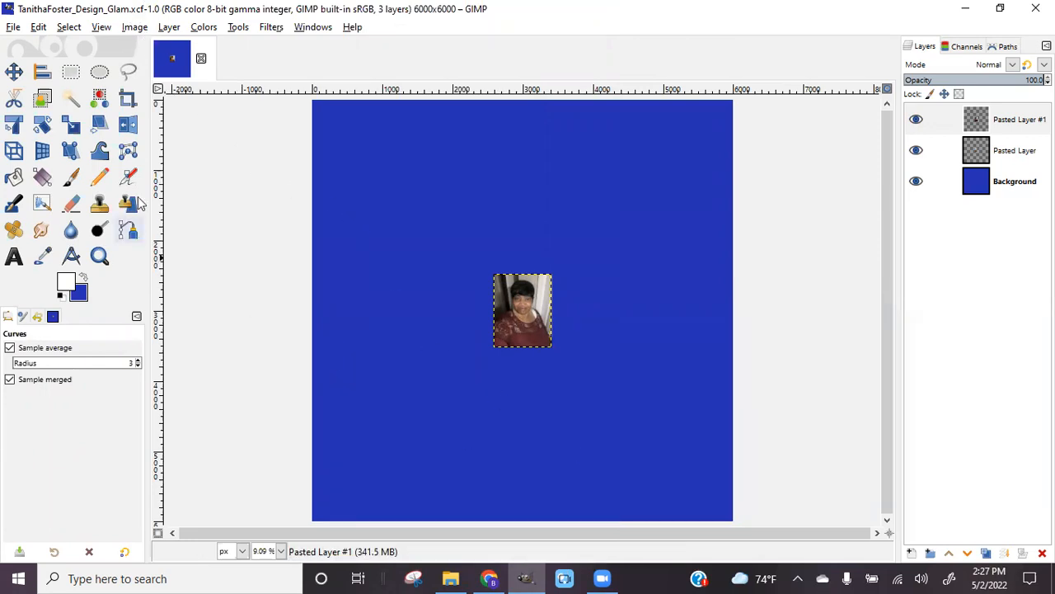
Scale the pasted selfie layer outward until it fills most of the 6000 × 6000 canvas
click(14, 72)
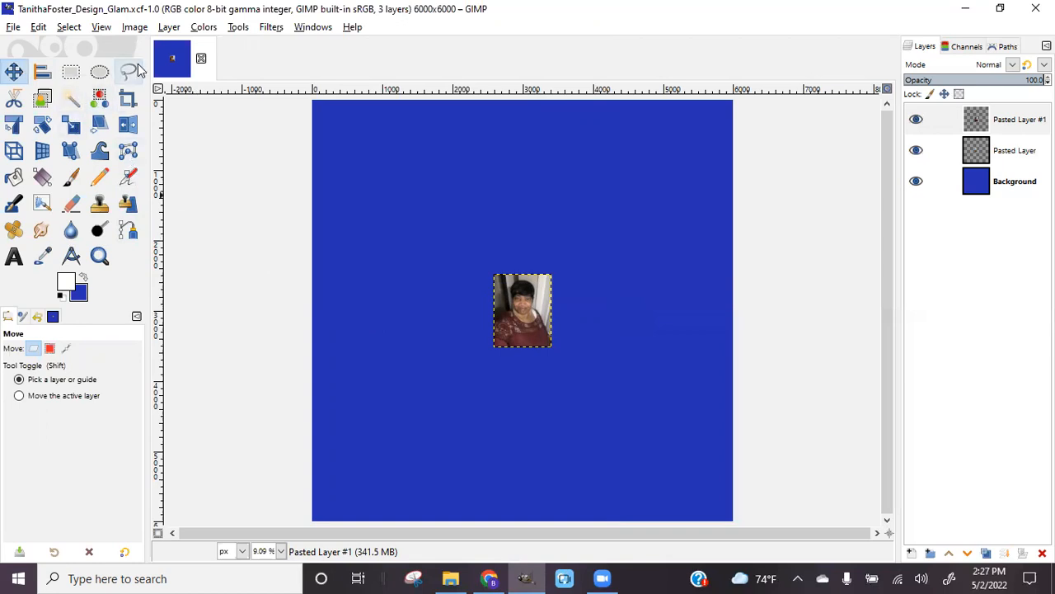
click(71, 123)
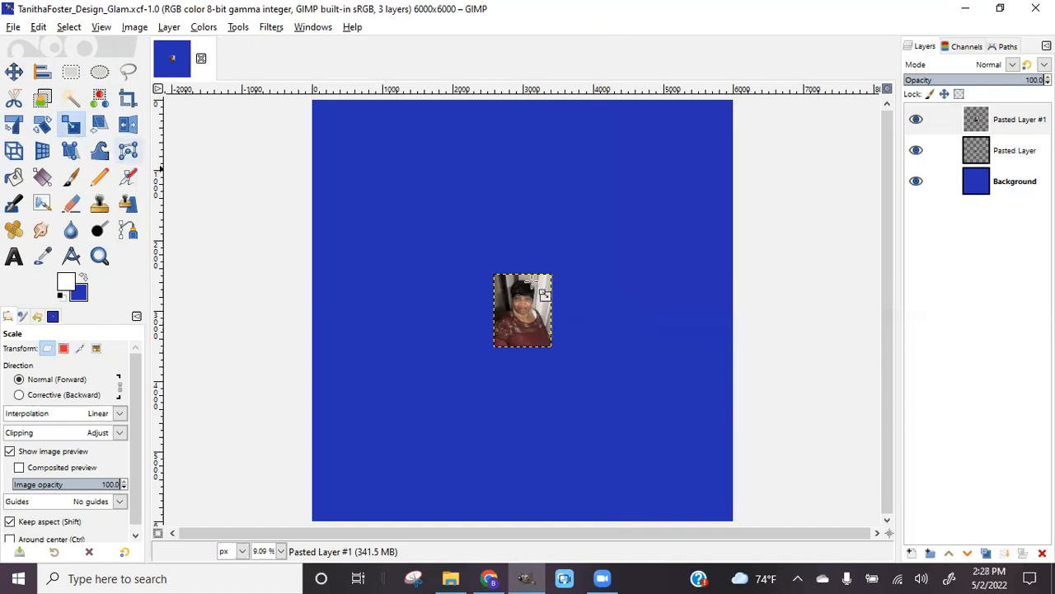
drag(554, 284, 644, 161)
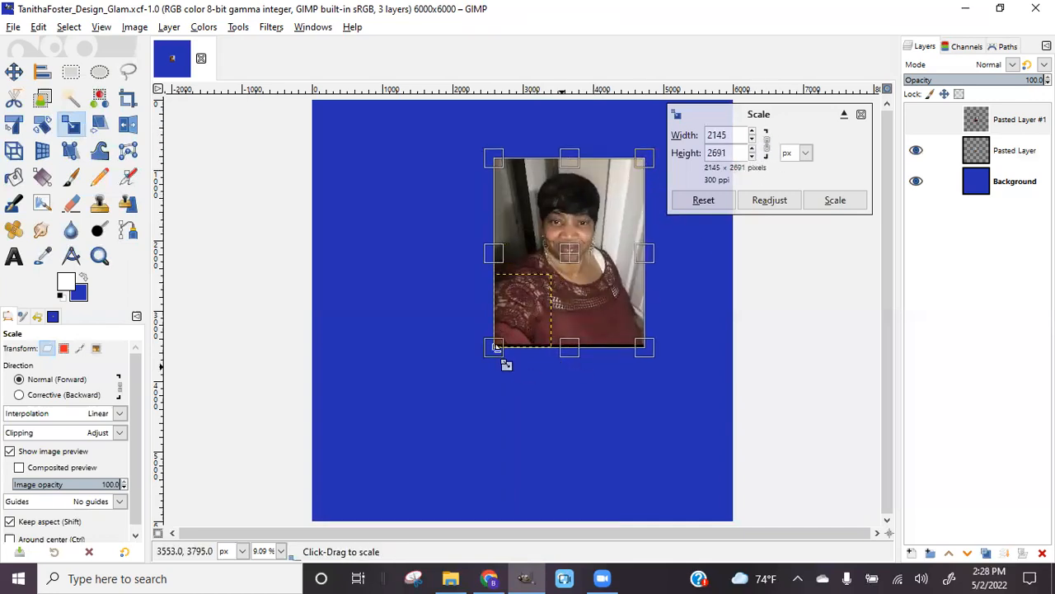
drag(496, 343, 404, 542)
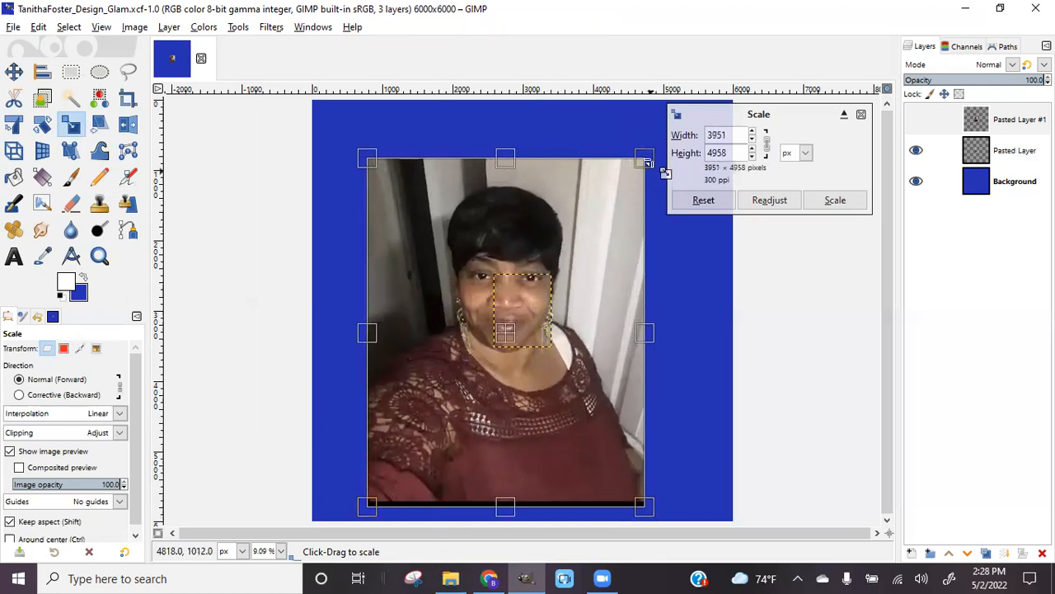
drag(648, 163, 671, 129)
click(835, 200)
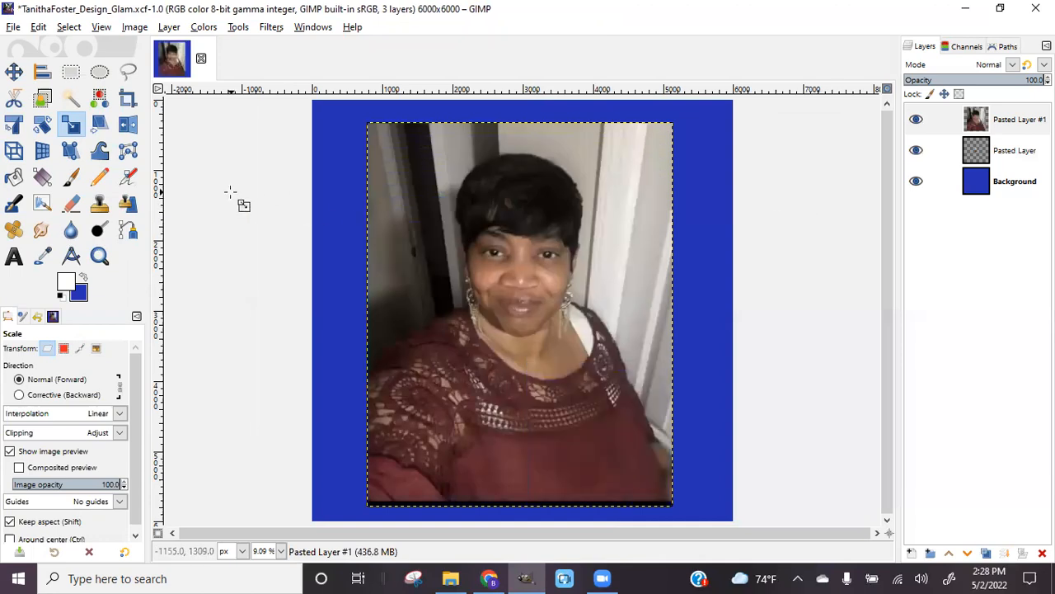
click(132, 76)
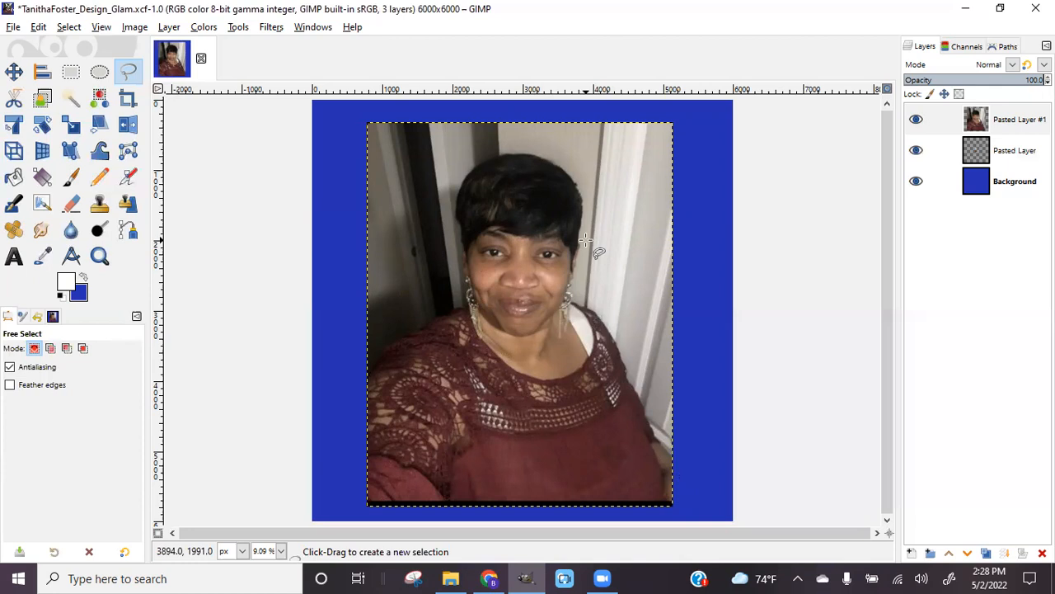
Zoom to 66.7% on the selfie's right edge and place the first Free Select point
click(102, 27)
mouse_move(123, 95)
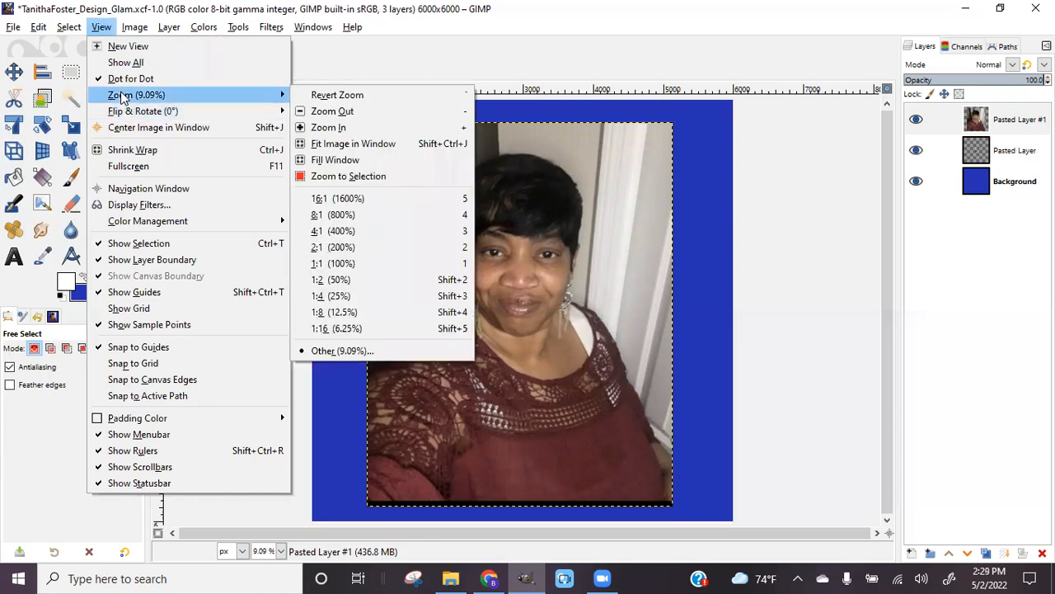
click(361, 128)
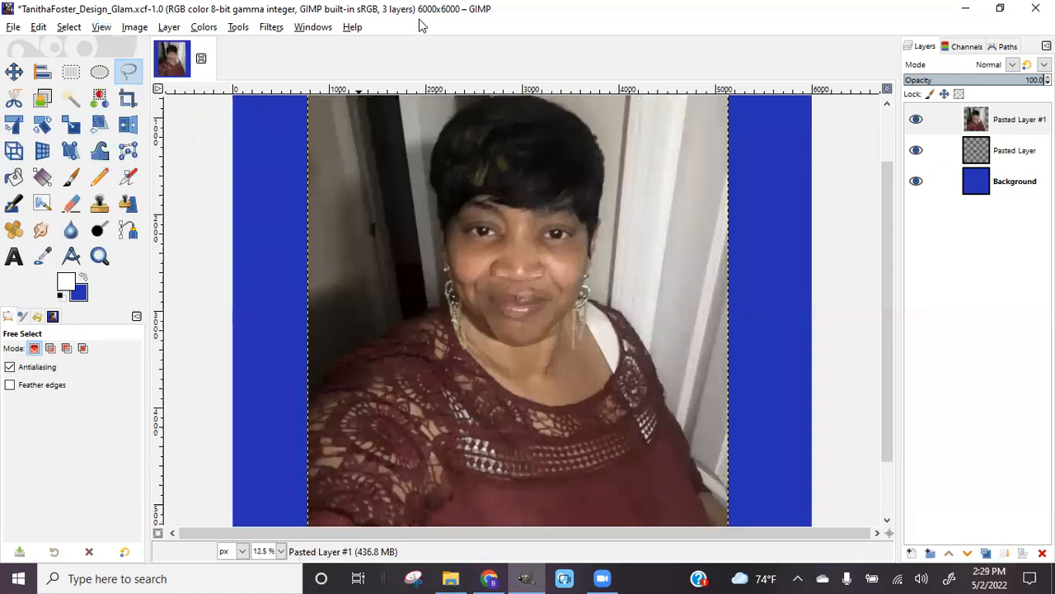
key(plus)
key(plus)
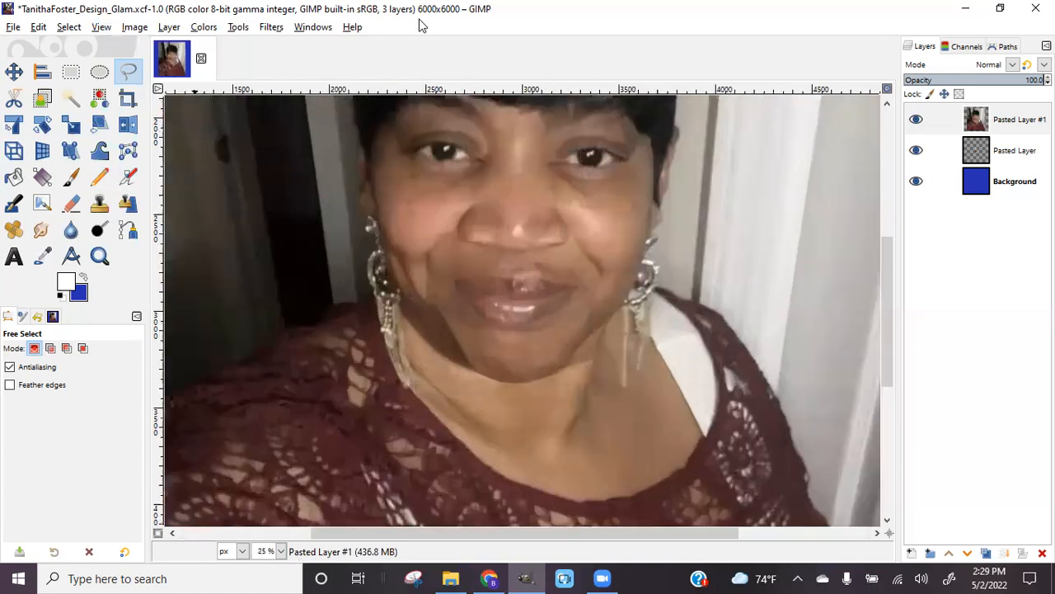
key(plus)
key(plus)
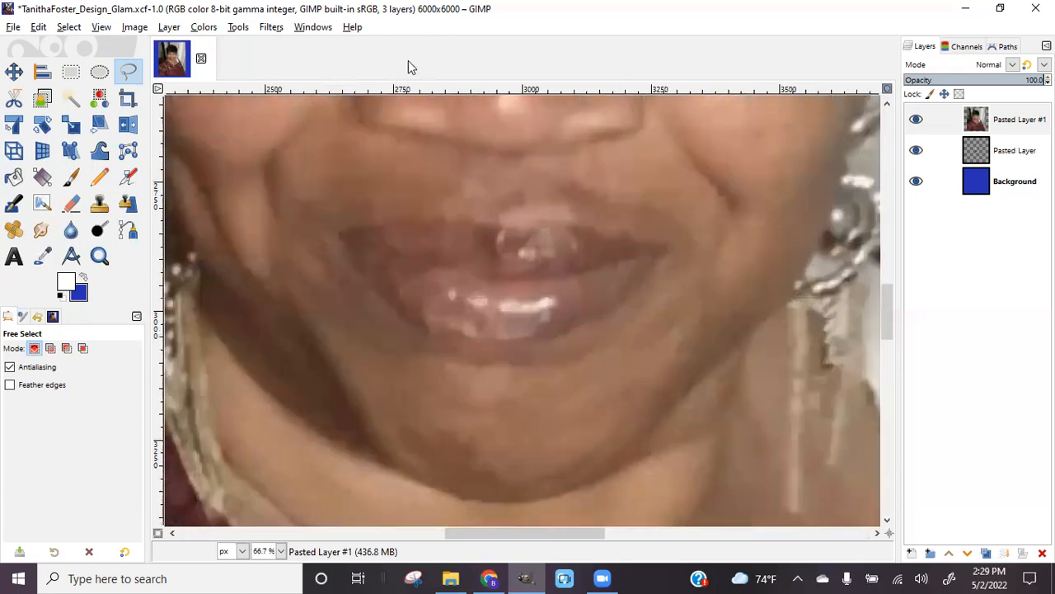
drag(563, 540, 701, 540)
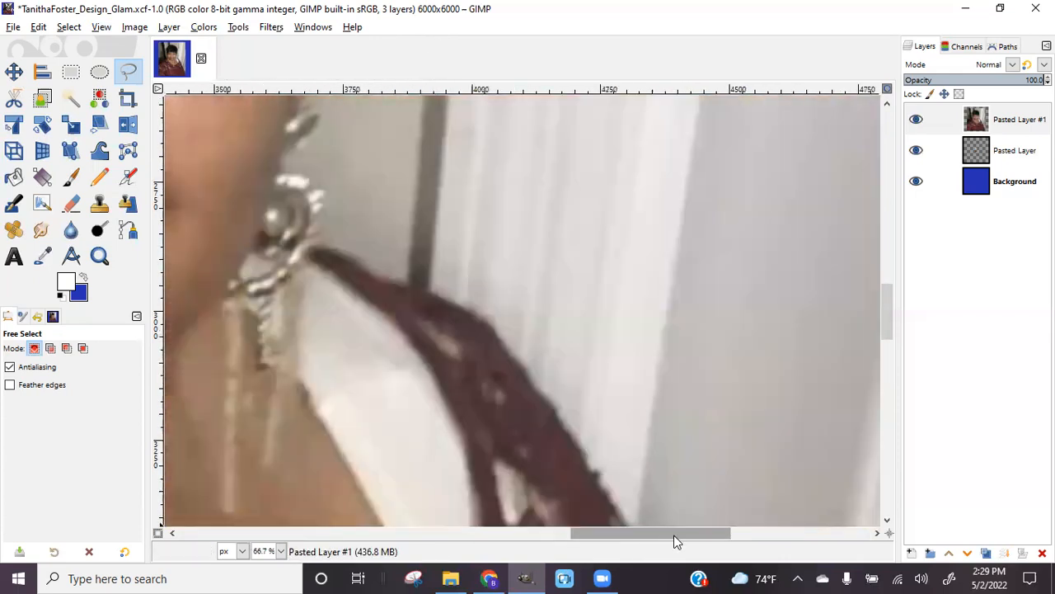
drag(890, 322, 892, 495)
drag(696, 533, 764, 537)
scroll(684, 378, up, 5)
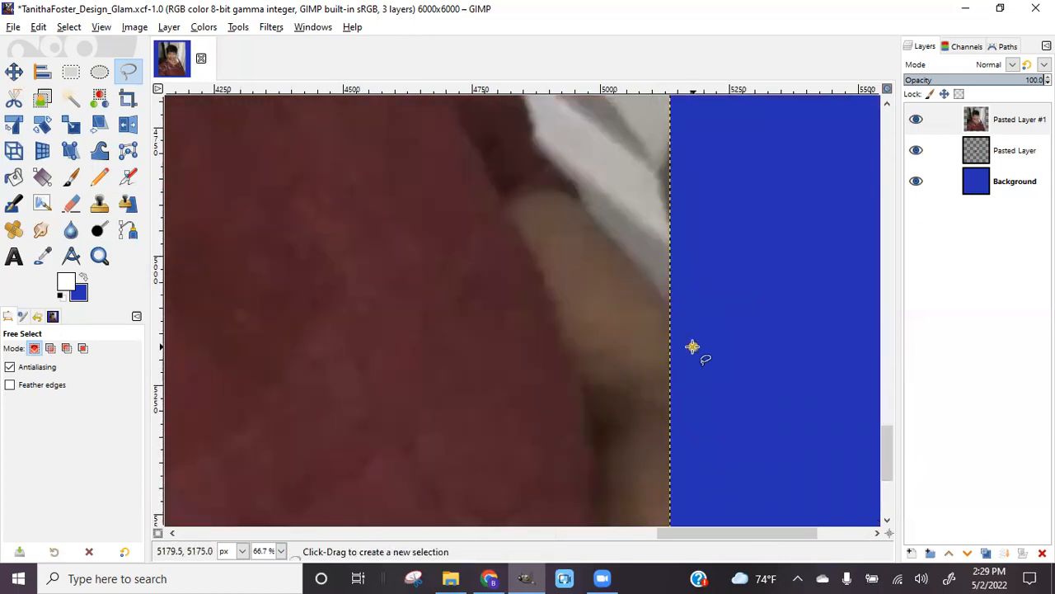
click(693, 347)
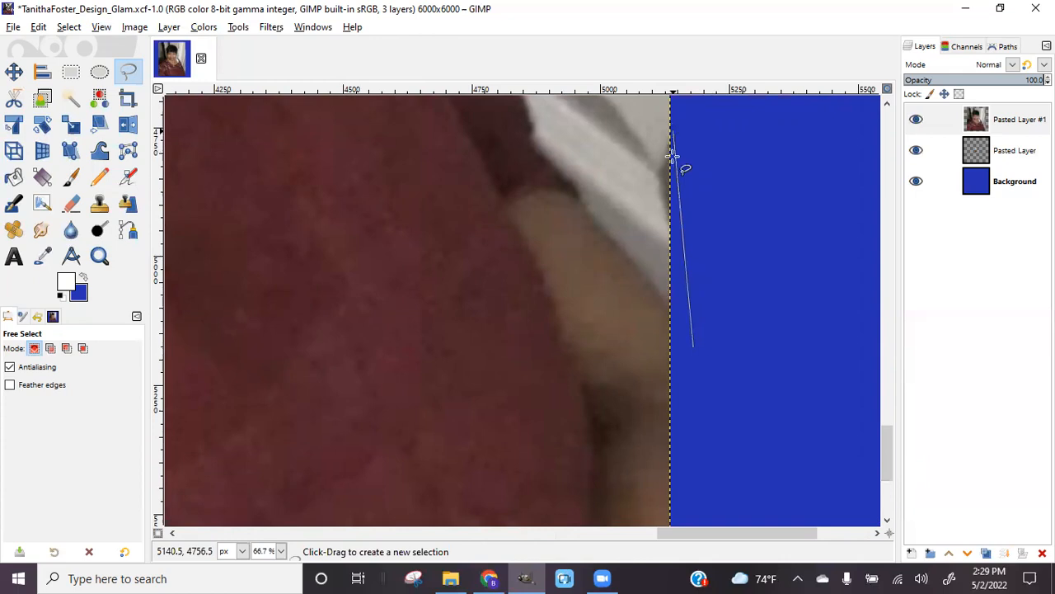
Add outline points where the shoulder meets the photo edge and up the shoulder
click(662, 304)
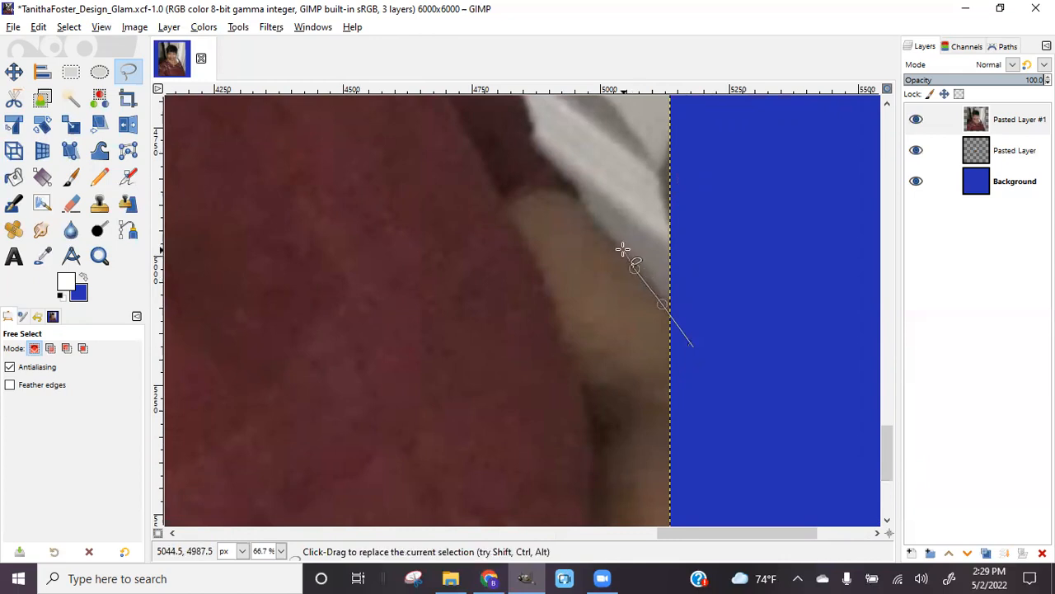
click(575, 190)
click(559, 178)
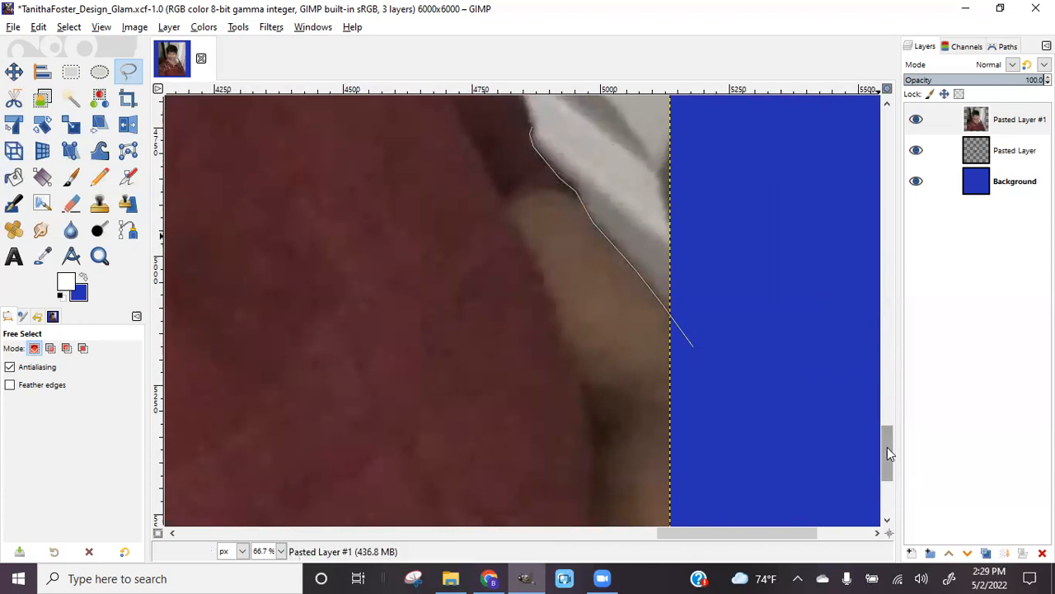
drag(889, 447, 874, 405)
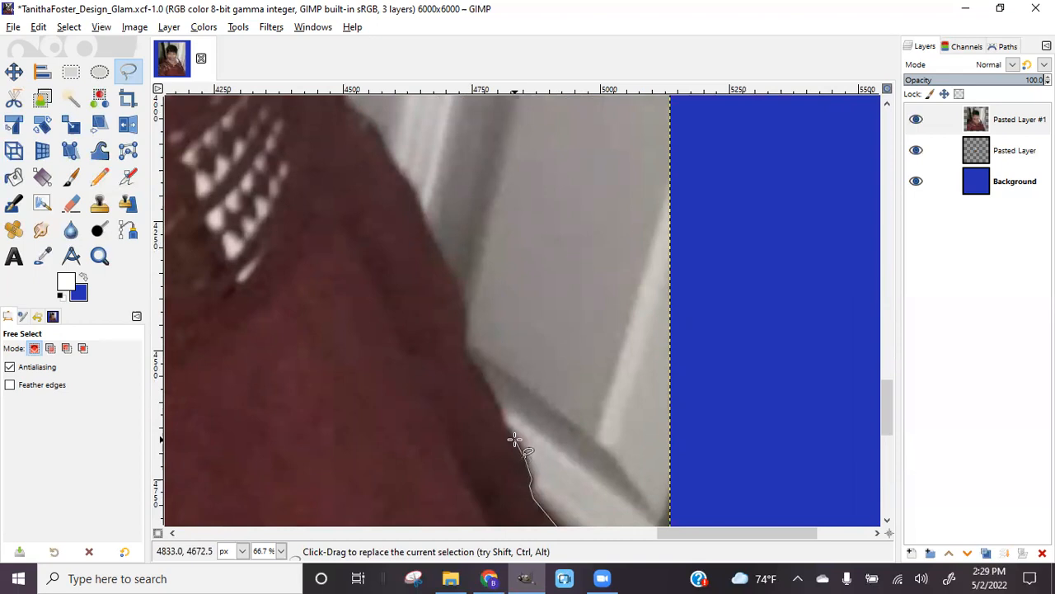
Continue the outline up the edge of the maroon top toward the upper left
click(515, 440)
click(501, 424)
click(497, 405)
click(463, 354)
click(464, 331)
click(459, 299)
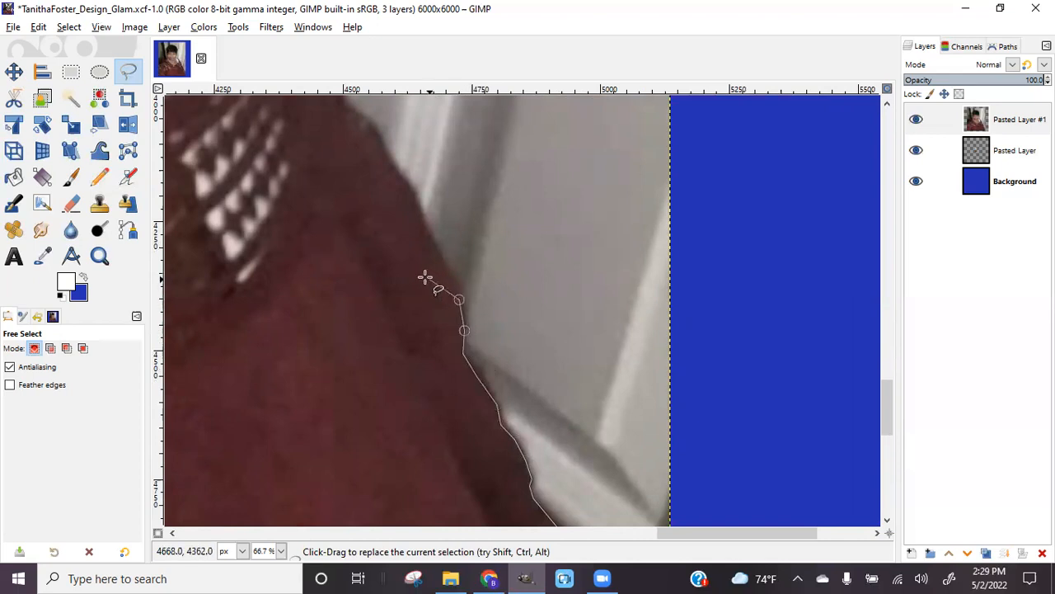
click(439, 253)
click(412, 193)
click(386, 156)
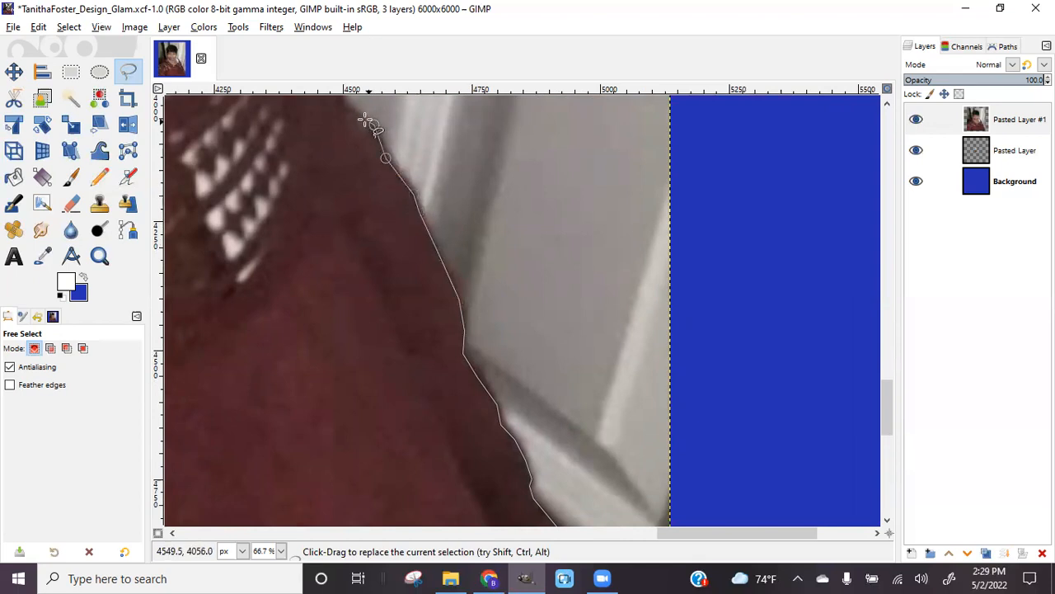
scroll(353, 112, up, 5)
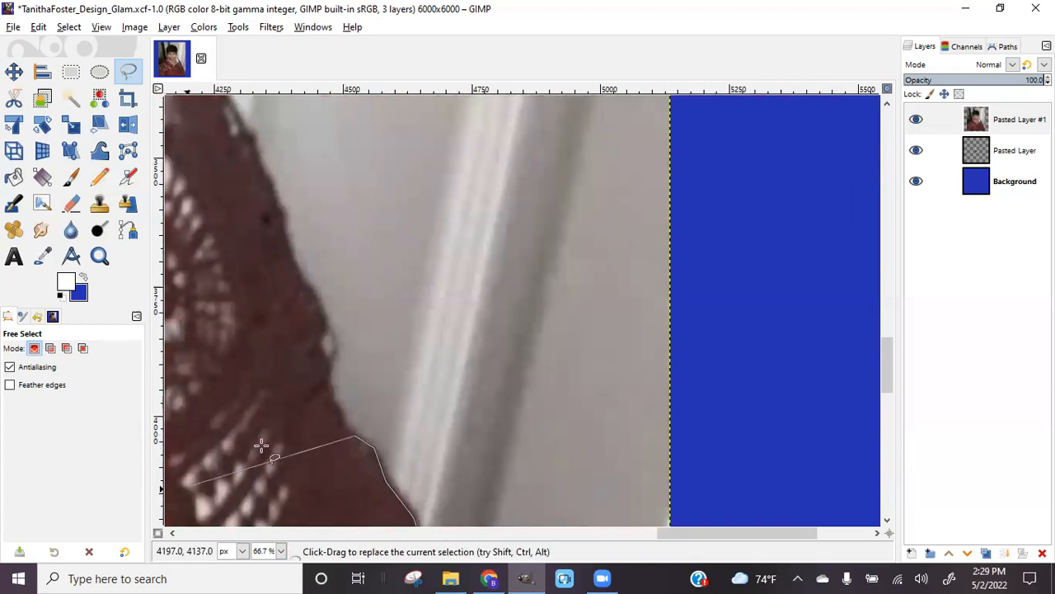
Trace the outline further up along the lace edge of the top
click(325, 387)
click(323, 354)
click(318, 339)
click(318, 316)
click(306, 287)
click(292, 263)
click(284, 225)
click(281, 208)
click(282, 189)
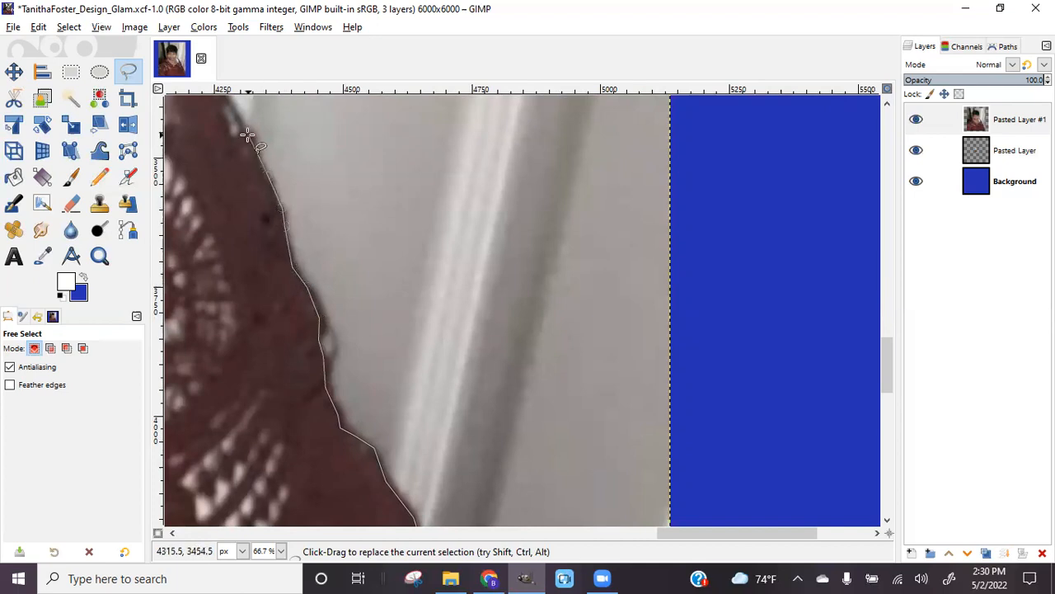
scroll(313, 244, up, 5)
mouse_move(681, 534)
mouse_down()
mouse_move(558, 550)
mouse_move(589, 514)
mouse_move(600, 516)
mouse_up()
Bring the outline along the garment edge up to the dangling earring
click(583, 413)
click(564, 388)
click(532, 329)
click(484, 269)
click(423, 214)
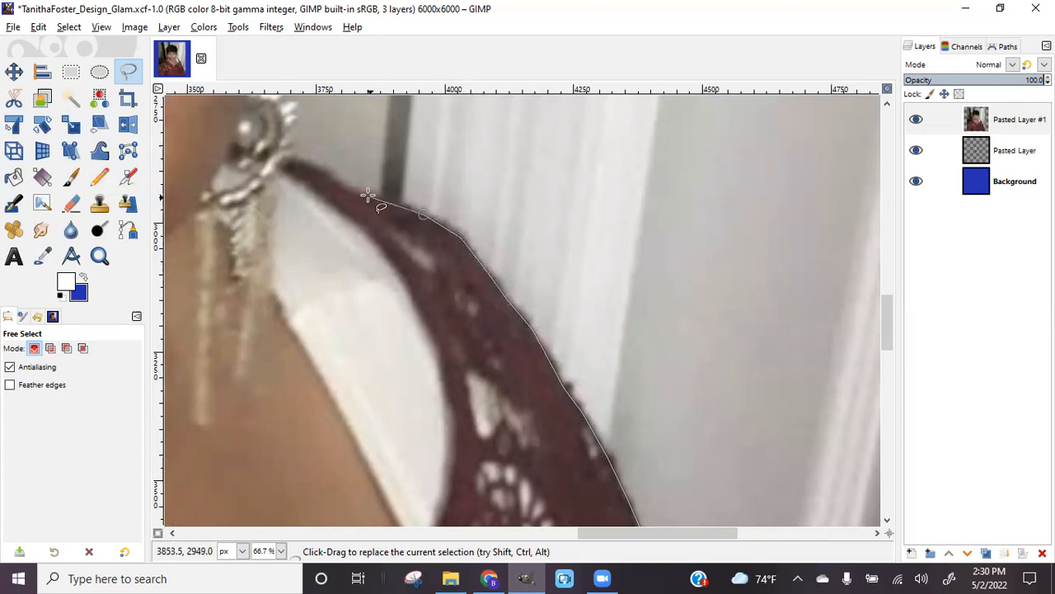
click(336, 175)
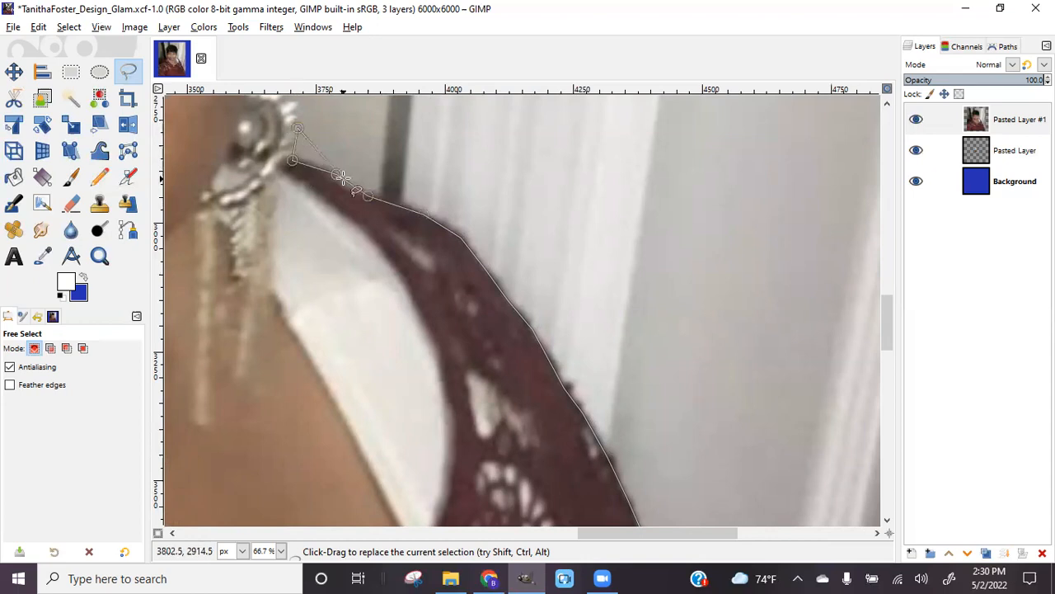
scroll(297, 128, up, 5)
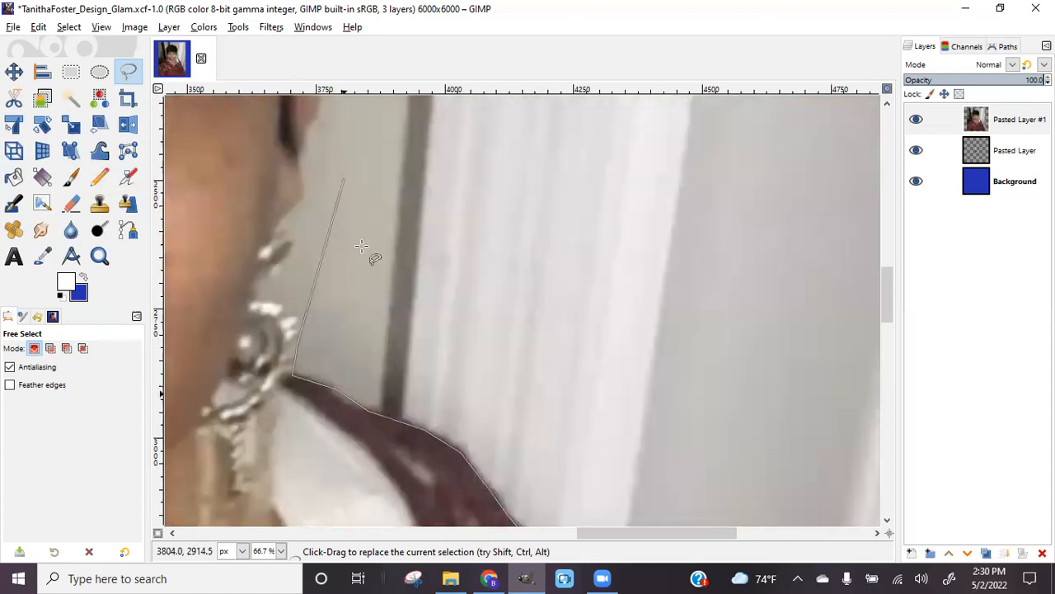
Trace the outline around the edges of the earring to just below the ear
click(254, 289)
click(288, 265)
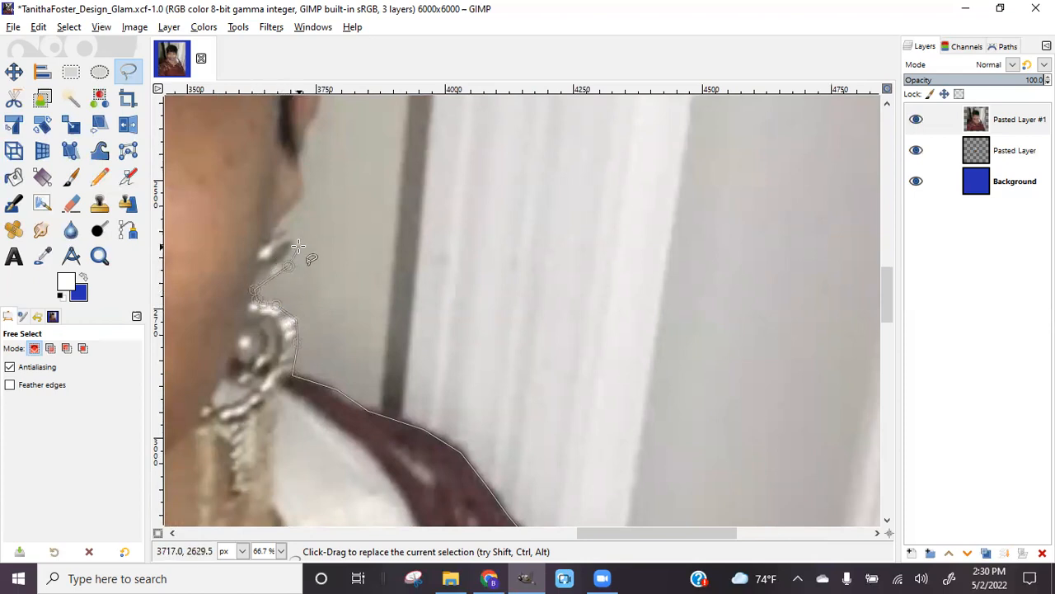
click(298, 244)
click(275, 221)
click(300, 196)
click(297, 161)
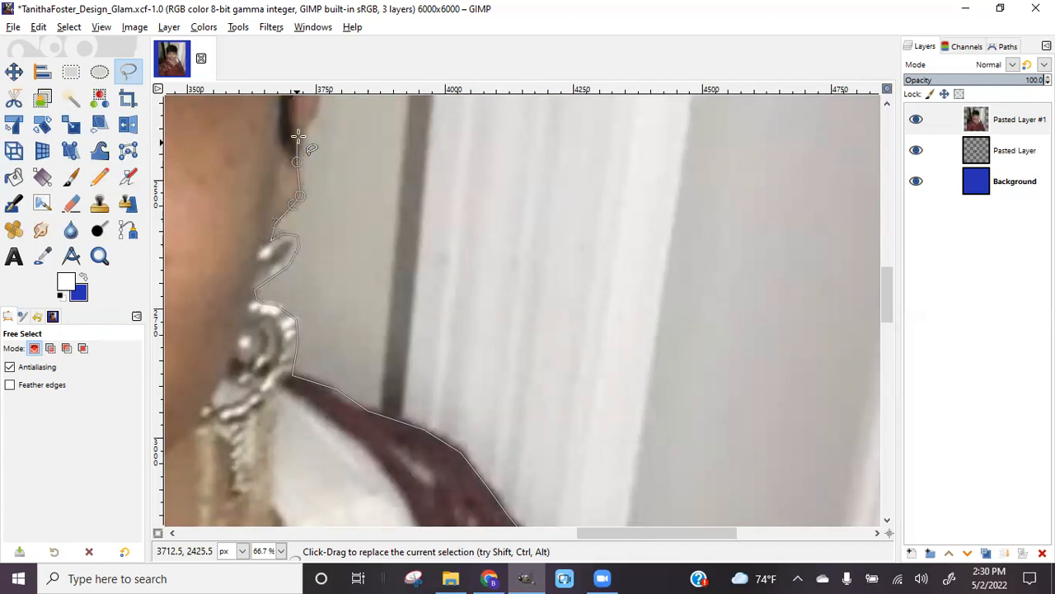
click(312, 113)
scroll(528, 214, up, 5)
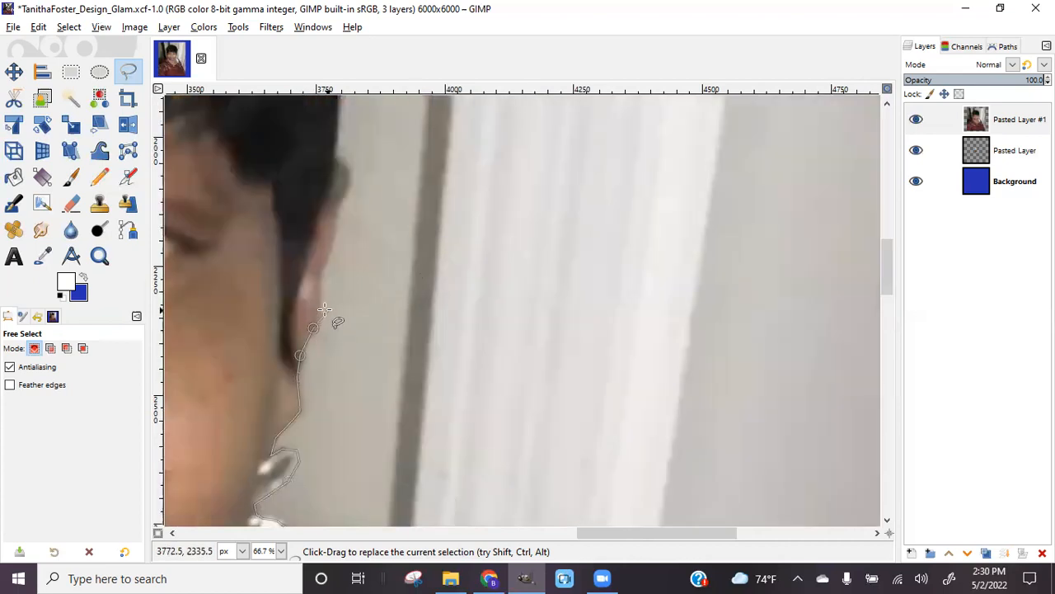
Continue the outline up the ear to where it meets the hair, adjusting the last point
click(317, 306)
click(320, 273)
click(340, 161)
drag(338, 161, 345, 174)
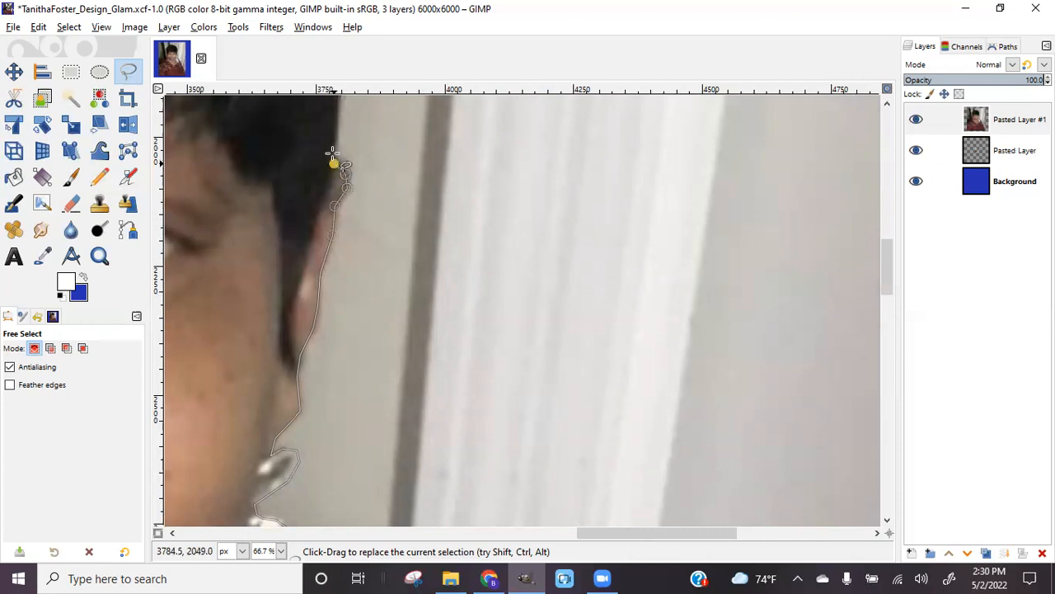
scroll(333, 129, up, 5)
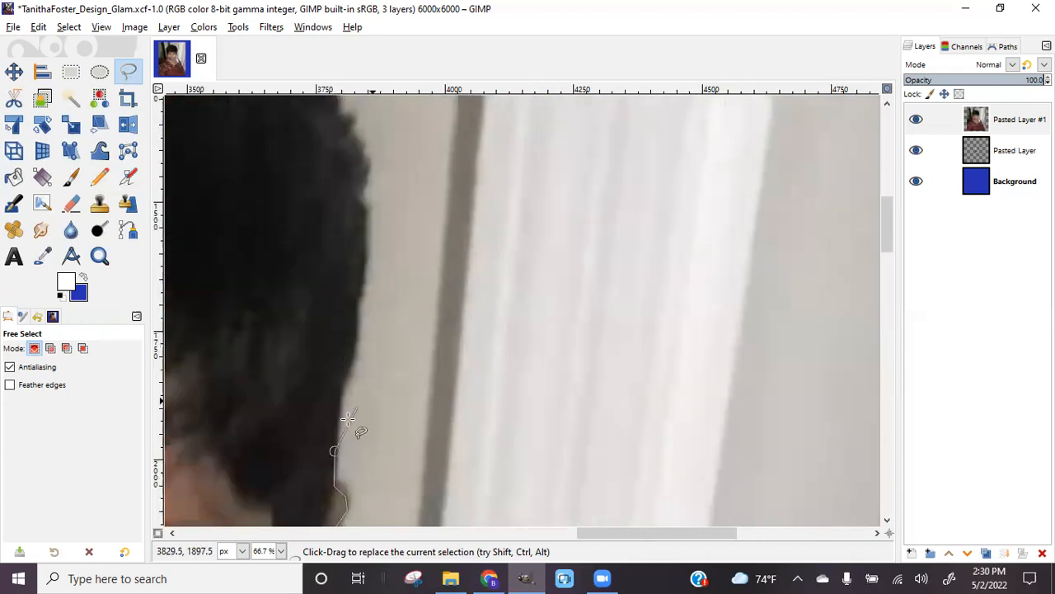
Trace the outline up the right edge of her dark hair
click(348, 356)
click(363, 277)
click(364, 238)
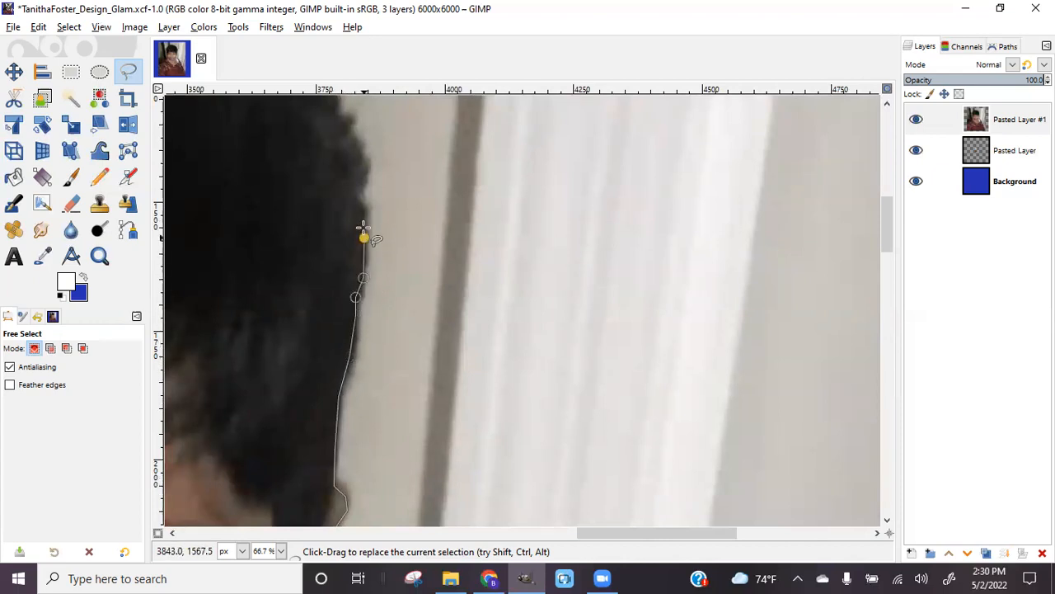
click(361, 210)
click(367, 171)
click(365, 158)
click(354, 142)
click(352, 125)
scroll(338, 110, up, 3)
Follow the curve of the upper hair with outline points toward the top of her head
click(333, 309)
click(324, 287)
click(323, 265)
click(302, 248)
click(276, 211)
click(181, 126)
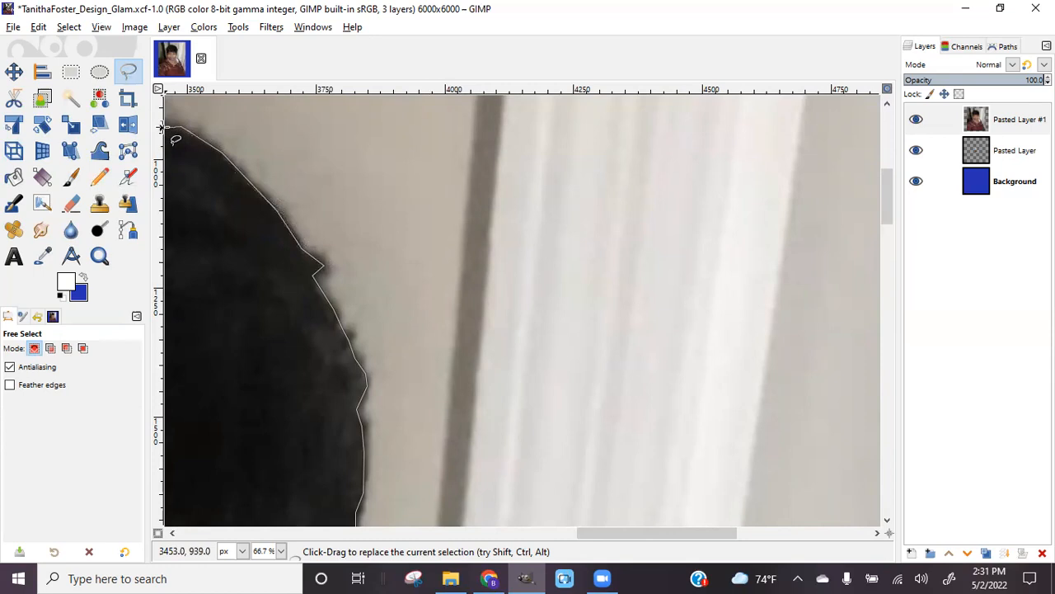
drag(703, 533, 624, 534)
Extend the Free Select outline across the crown of the woman's hair to its left curve
scroll(522, 367, up, 4)
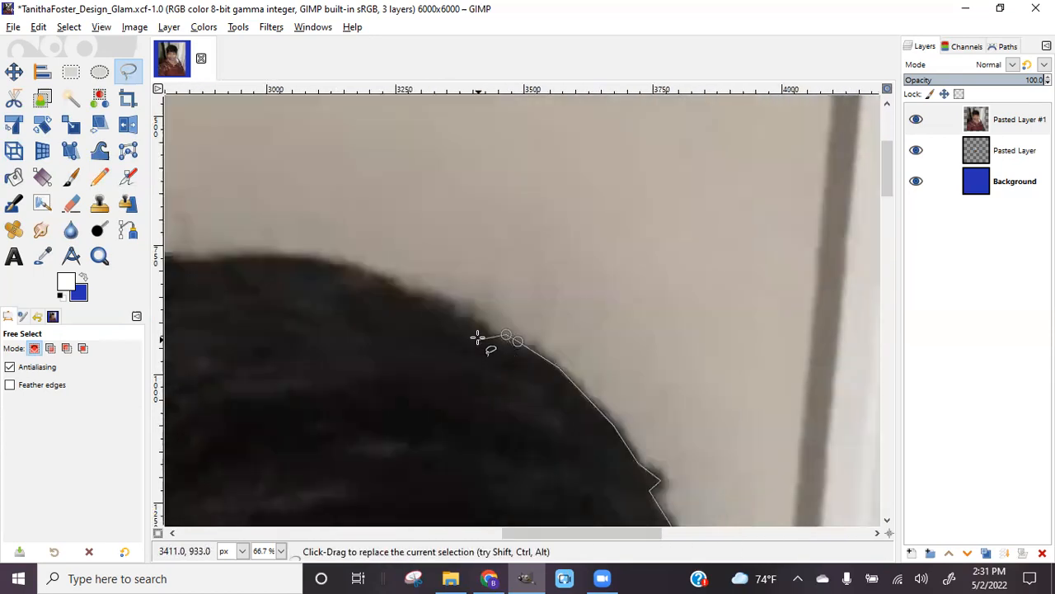
click(474, 325)
click(342, 262)
click(203, 262)
mouse_move(561, 533)
mouse_down()
mouse_move(405, 533)
mouse_move(486, 533)
mouse_up()
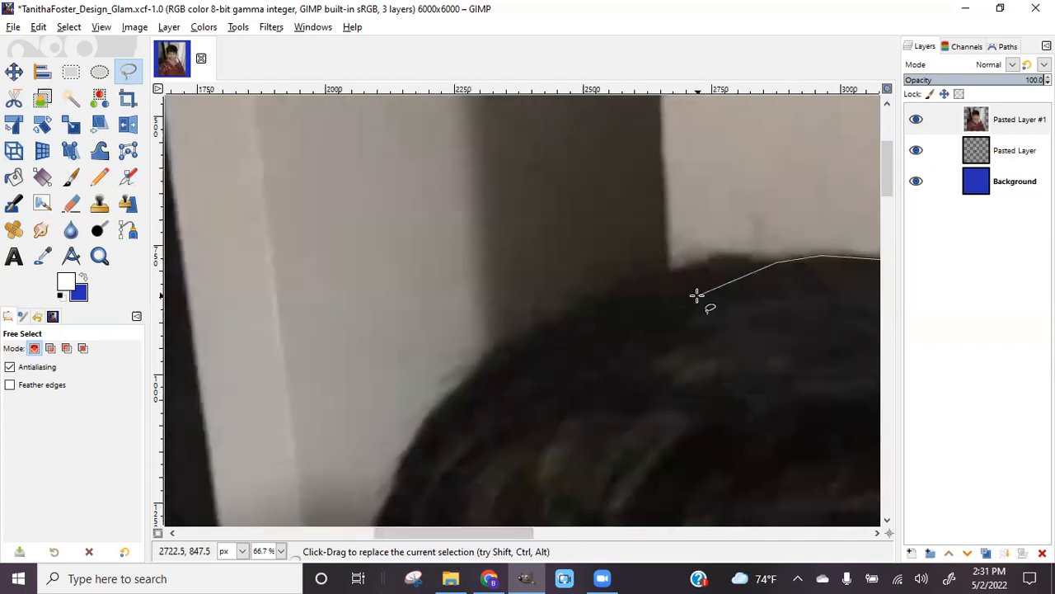
click(726, 254)
click(669, 266)
click(582, 302)
click(490, 353)
click(473, 377)
click(438, 404)
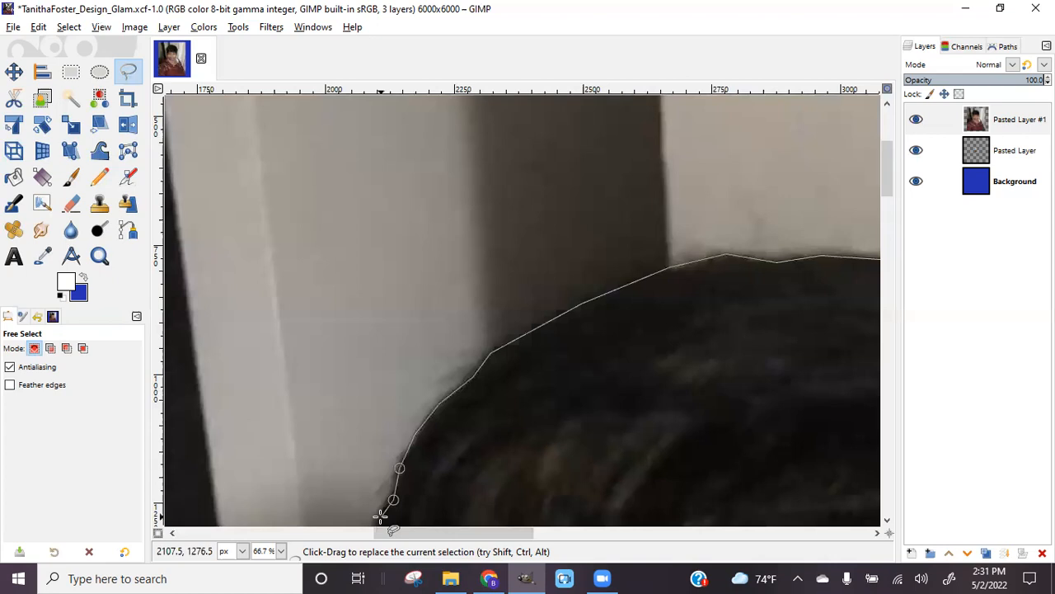
Trace the outline down the hair's left side to where it meets her forehead
scroll(391, 460, down, 5)
click(381, 194)
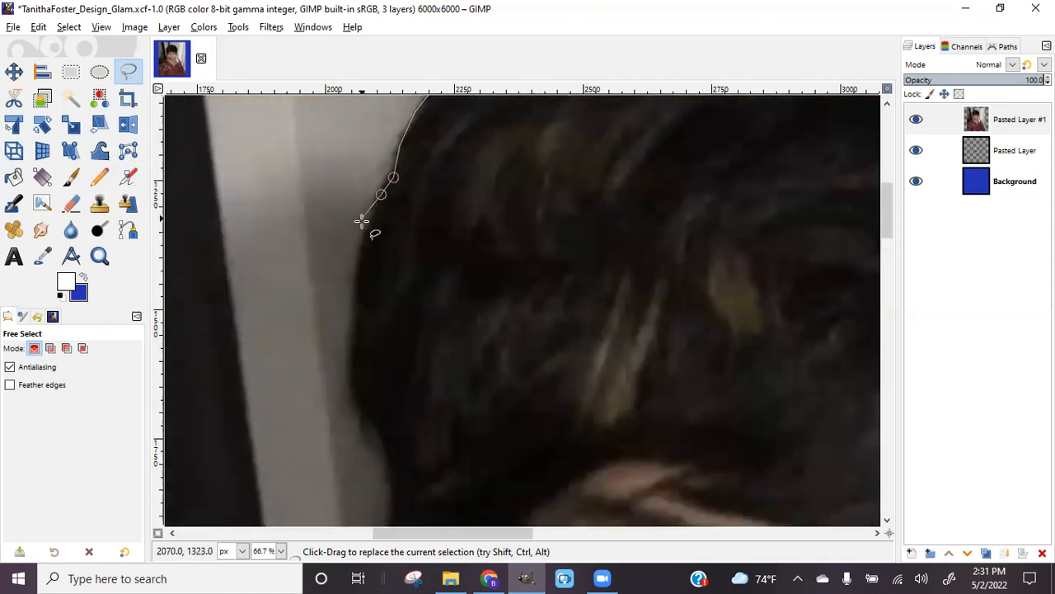
click(363, 230)
click(351, 280)
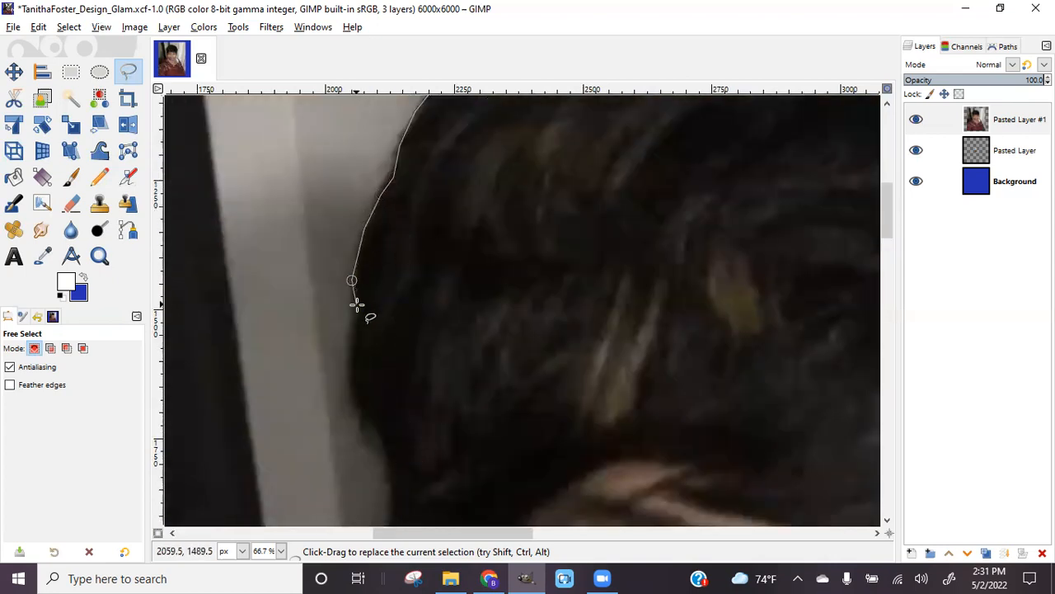
click(353, 349)
click(353, 387)
click(365, 410)
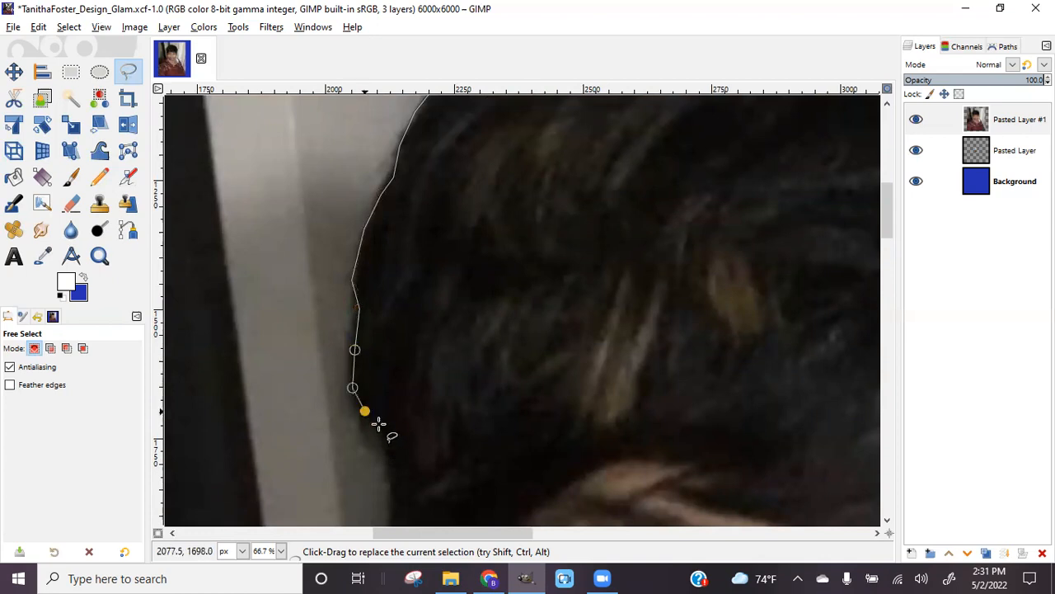
click(390, 445)
scroll(395, 445, down, 3)
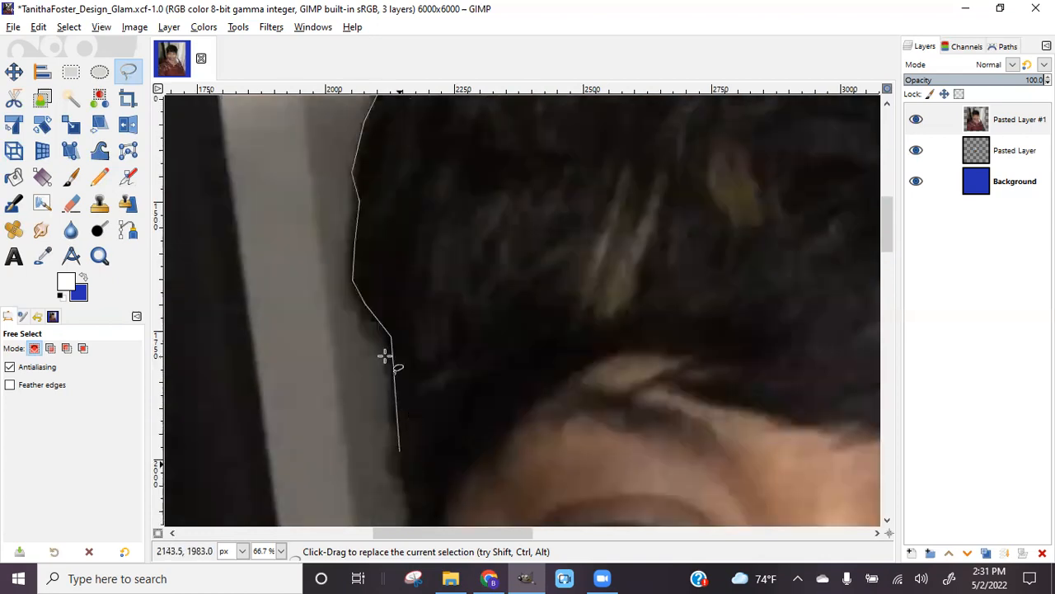
click(396, 409)
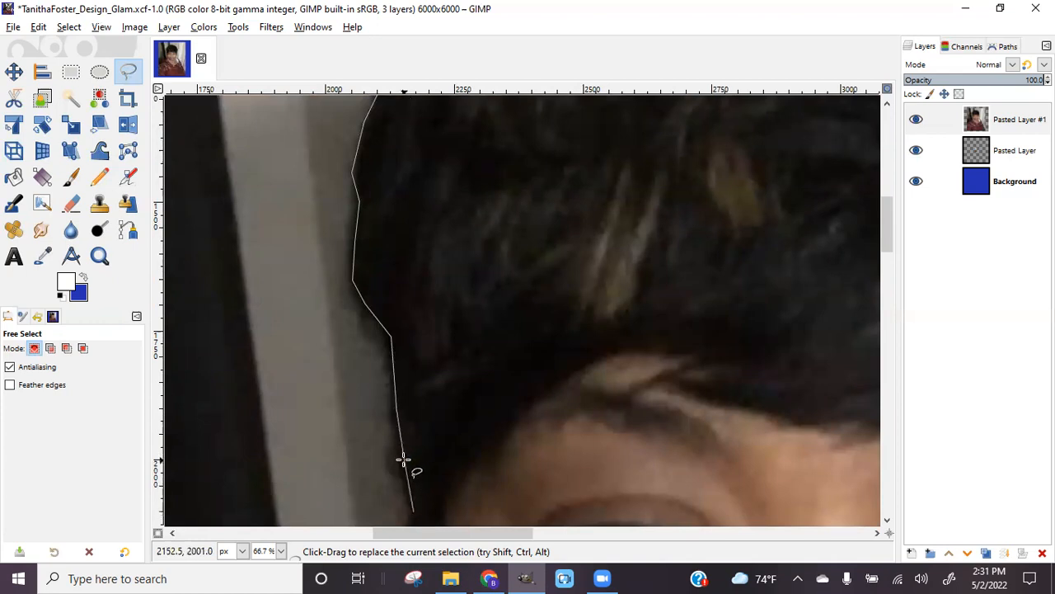
Trace the outline down her temple, the side of her face and around the earring
scroll(412, 377, down, 5)
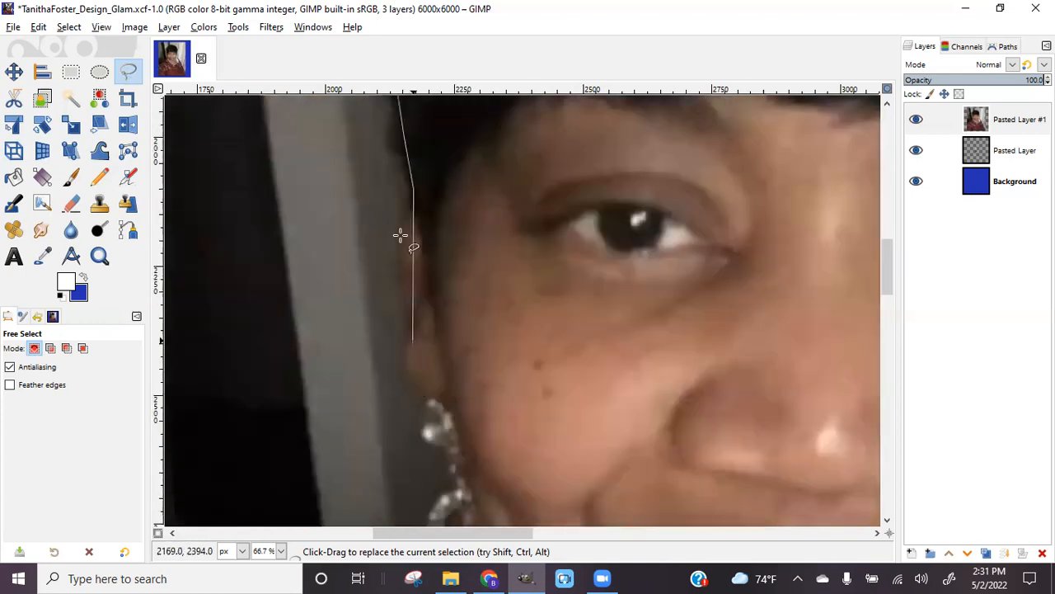
click(406, 178)
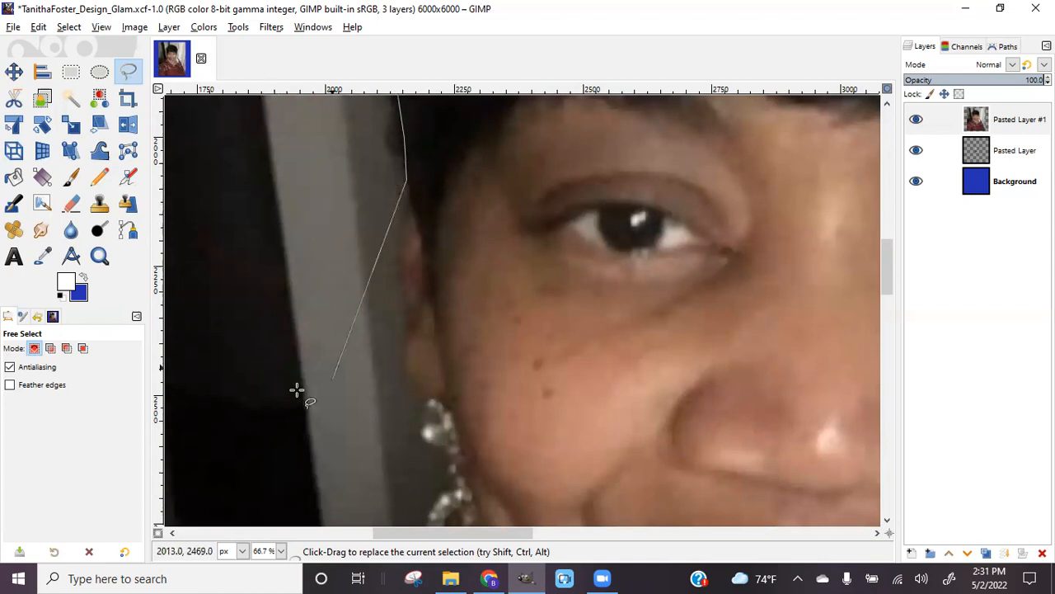
drag(402, 235, 410, 305)
click(410, 337)
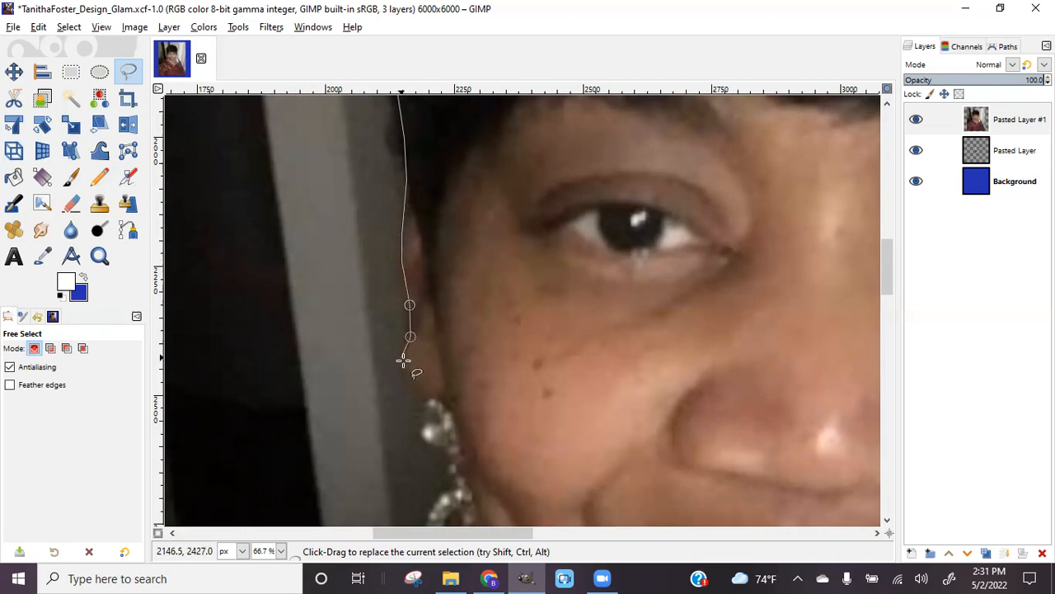
click(405, 366)
click(416, 391)
click(428, 399)
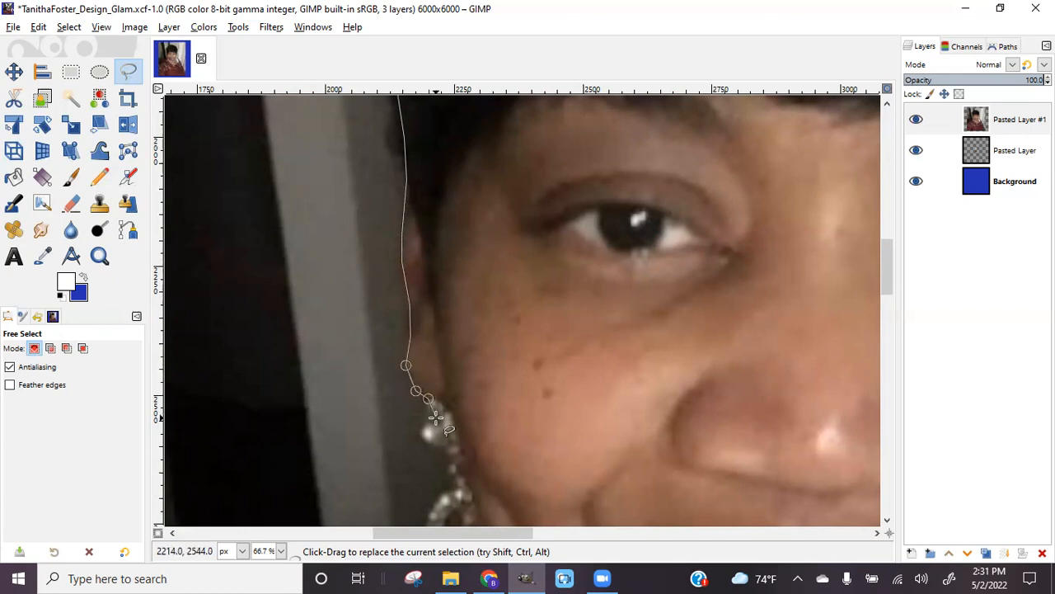
click(429, 432)
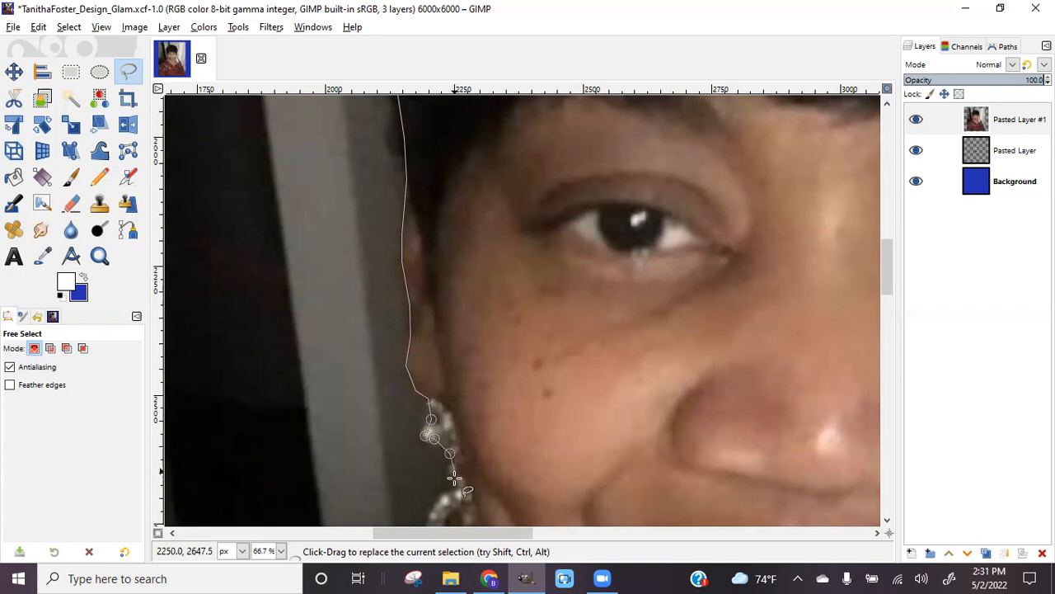
click(459, 490)
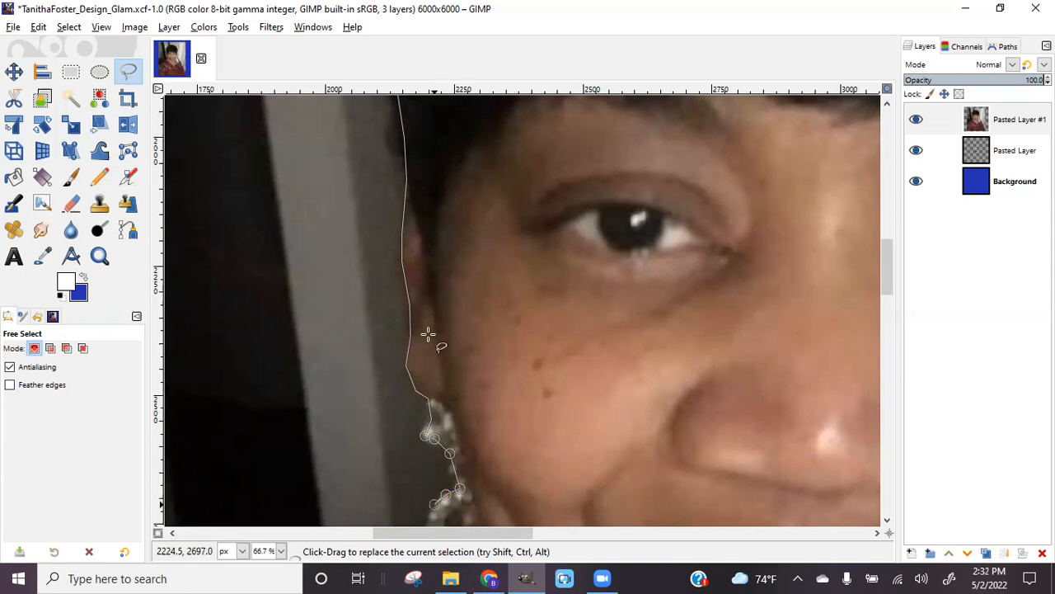
Continue the outline down the earring edge and across onto her shoulder
scroll(428, 334, down, 5)
click(425, 306)
click(433, 346)
click(438, 367)
click(396, 425)
click(360, 418)
click(334, 430)
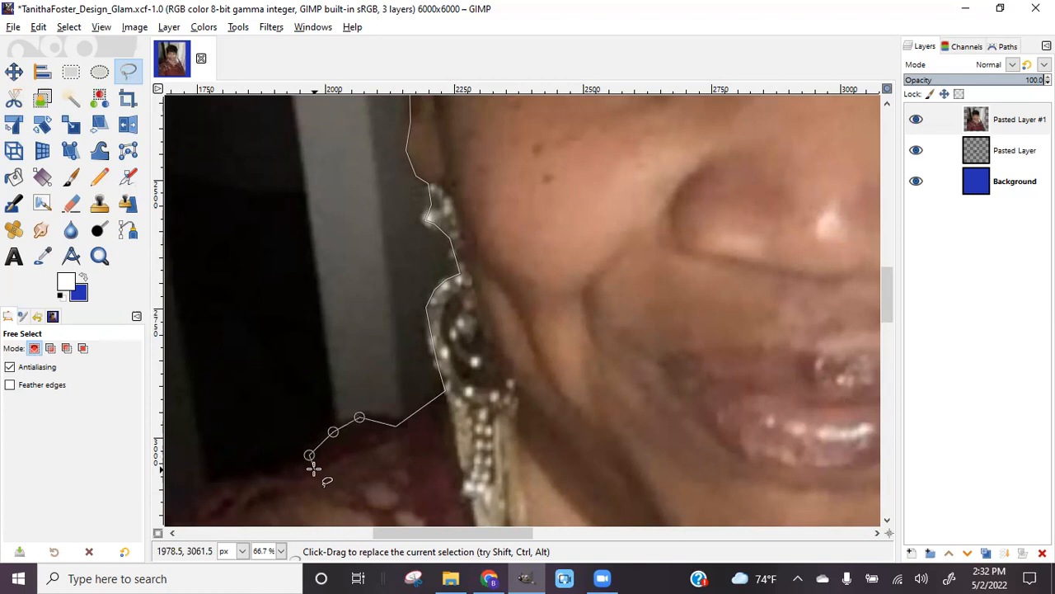
click(280, 474)
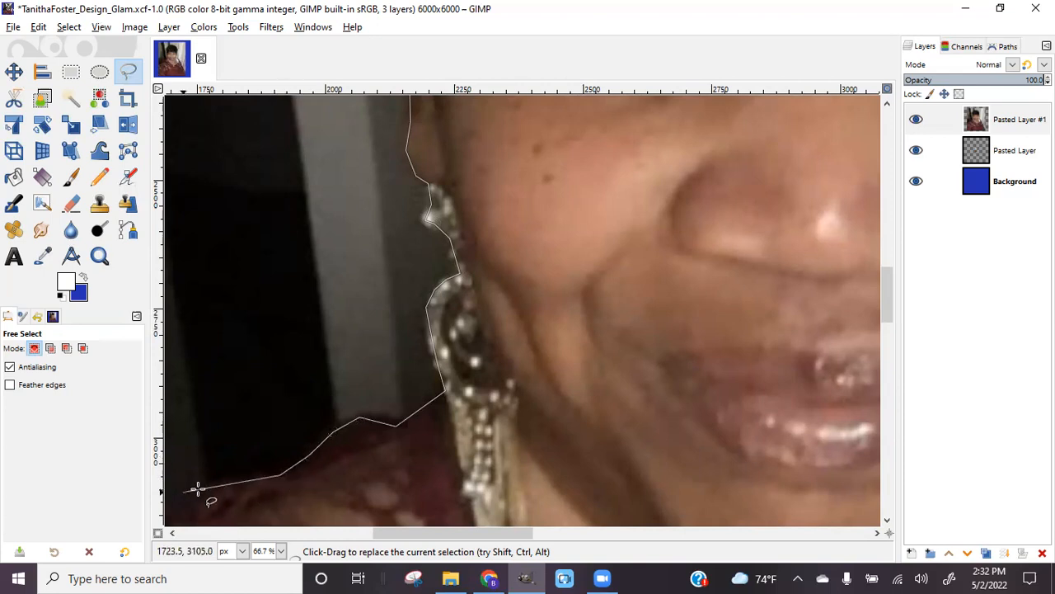
click(210, 485)
Extend the outline down along the slope of her shoulder
scroll(404, 540, left, 3)
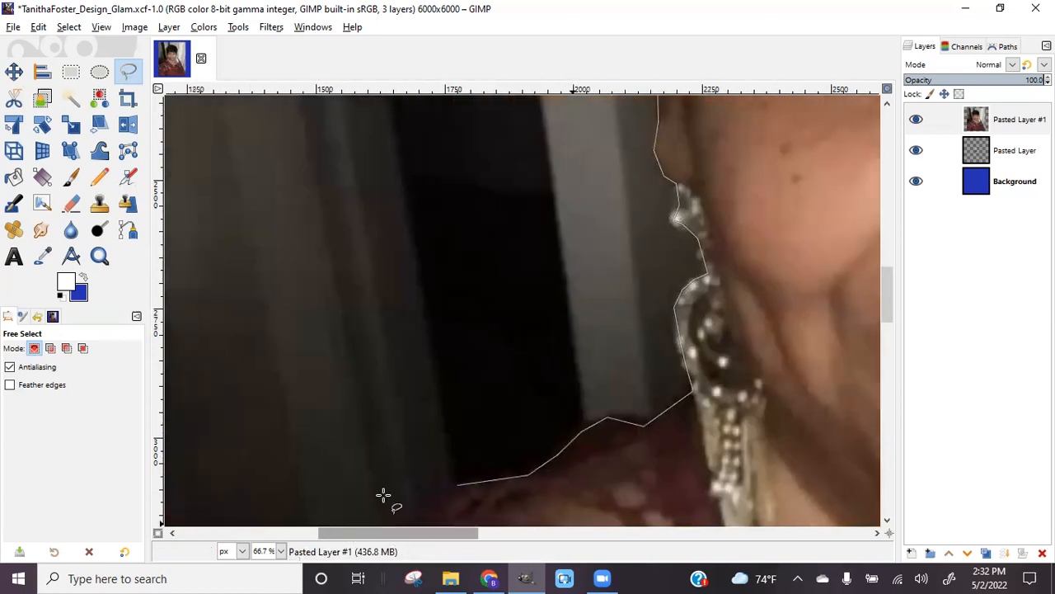
scroll(490, 349, down, 3)
click(413, 306)
click(370, 324)
click(332, 361)
click(292, 375)
click(256, 383)
click(224, 407)
Add outline points along the lower shoulder to the photo's left edge
drag(447, 536, 364, 535)
scroll(618, 316, down, 3)
click(467, 377)
click(414, 423)
click(385, 493)
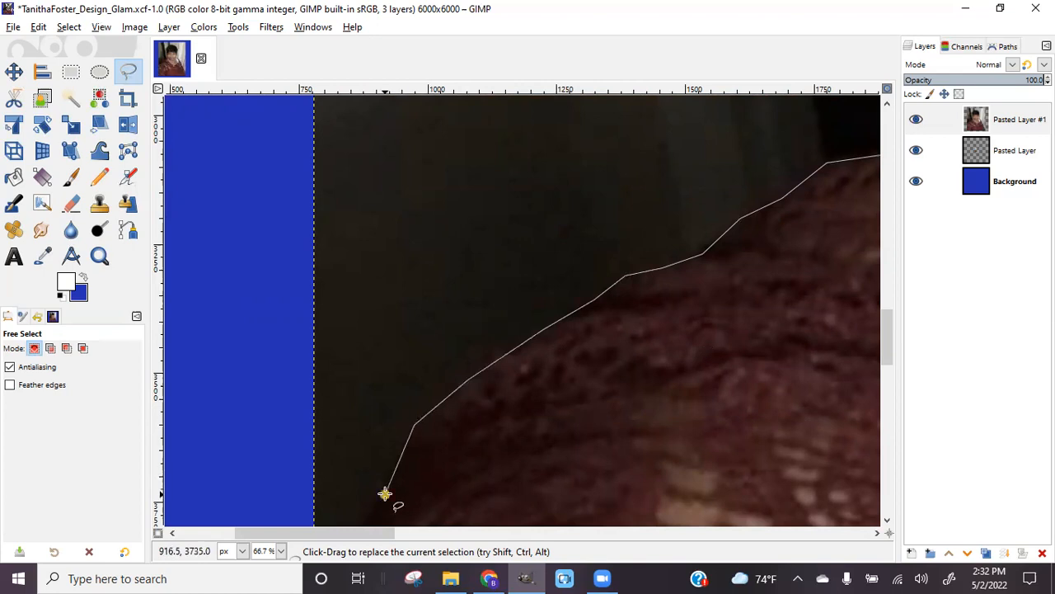
scroll(384, 492, down, 6)
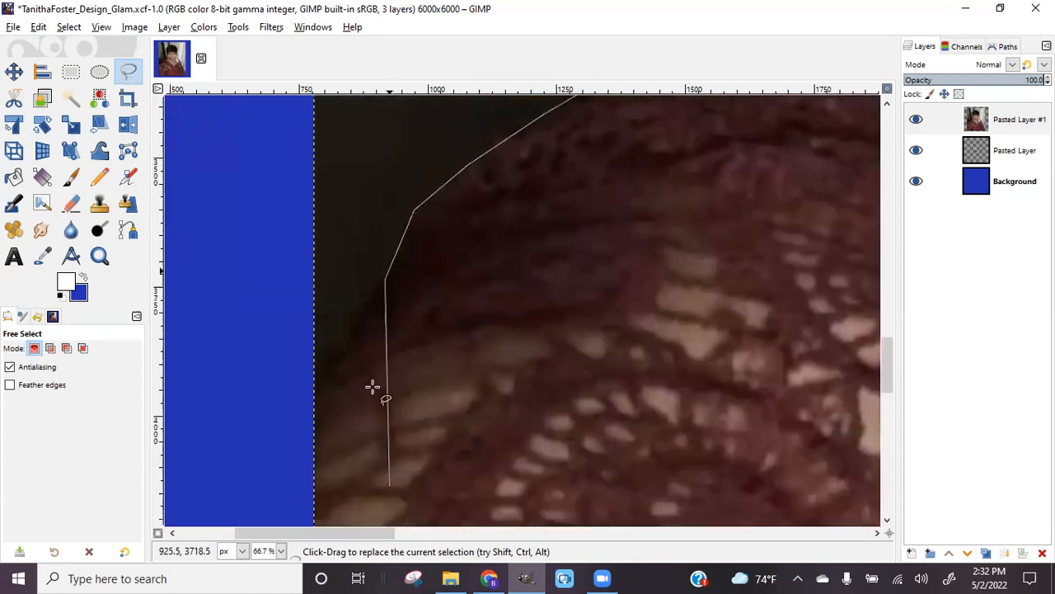
click(355, 342)
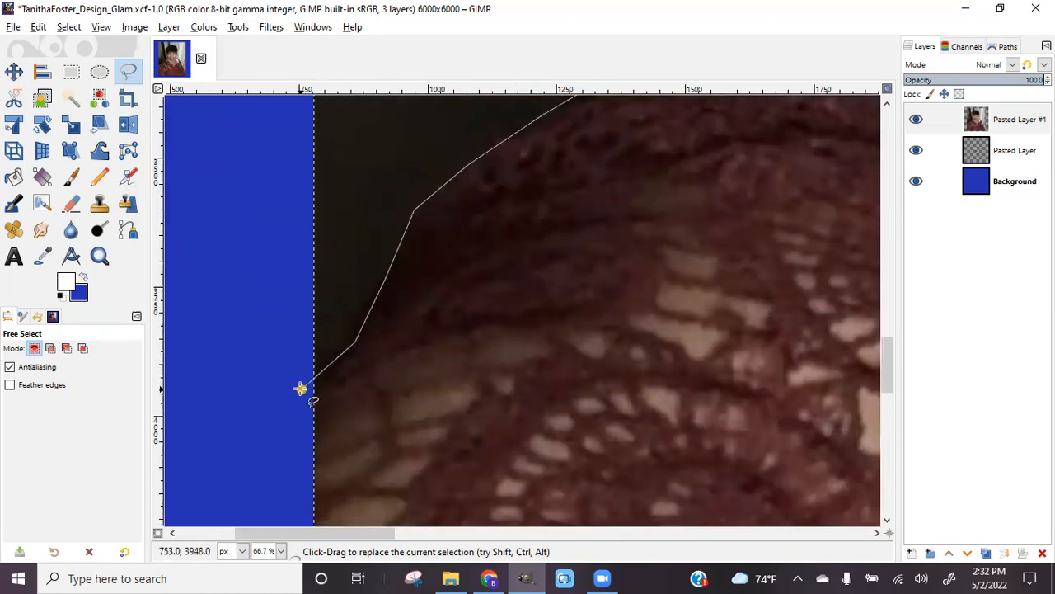
click(300, 388)
scroll(300, 389, down, 20)
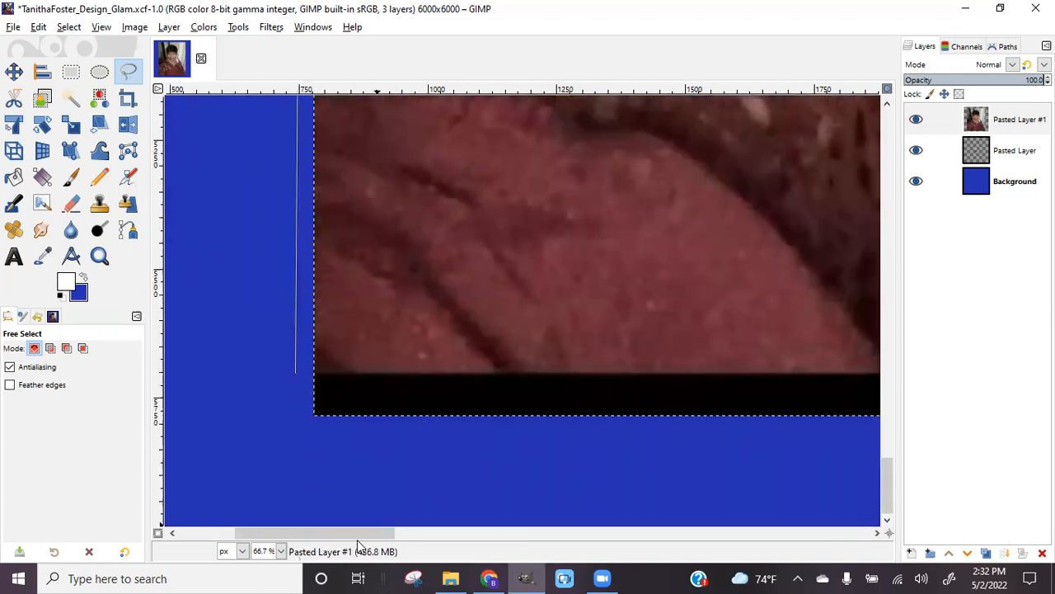
Add a point past the photo's right edge and close the outline into a selection
drag(353, 536, 785, 558)
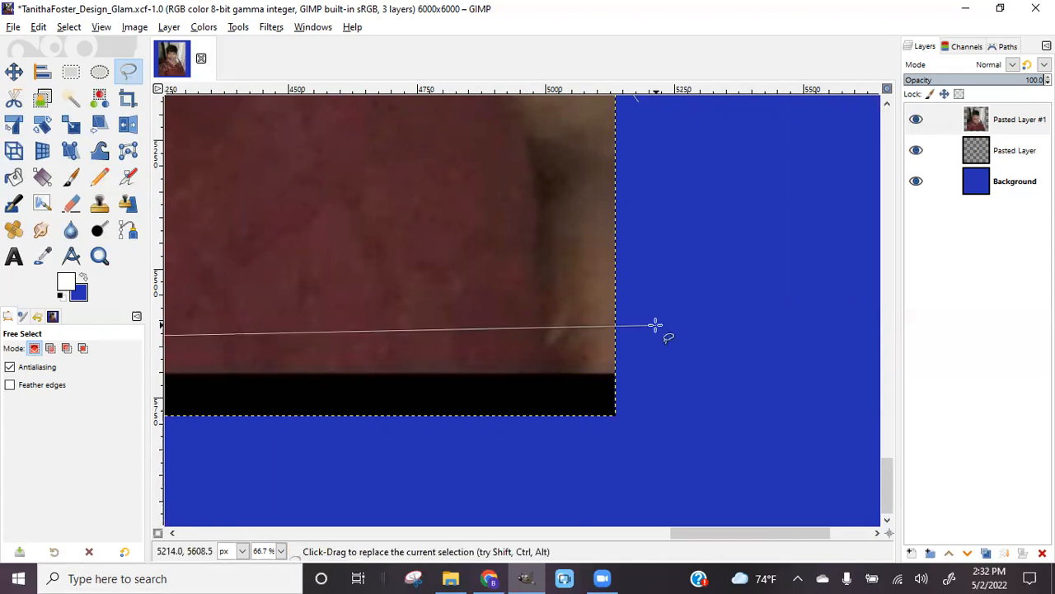
click(633, 367)
scroll(651, 329, up, 5)
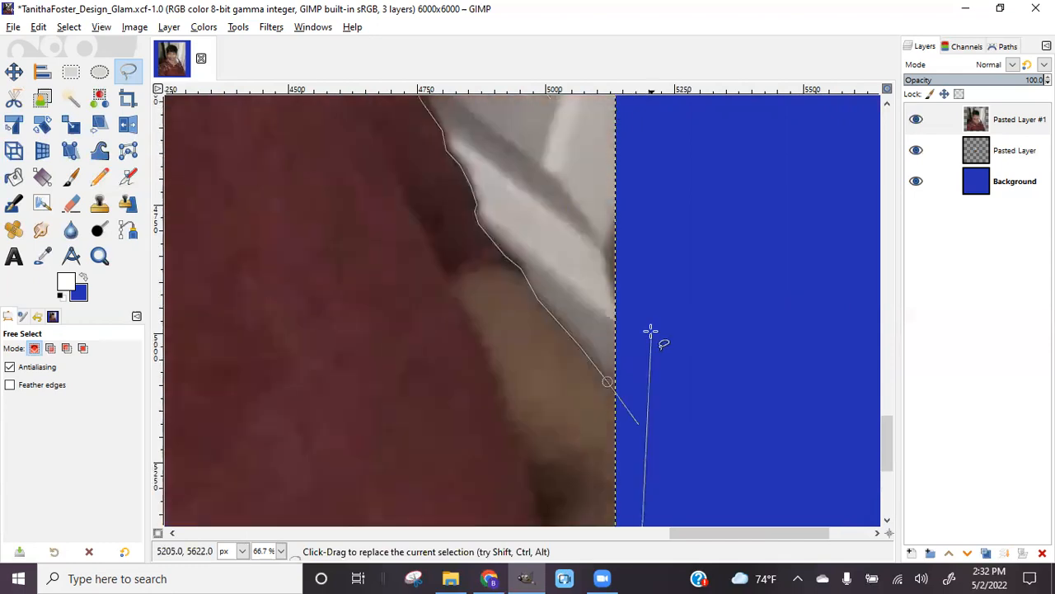
scroll(699, 396, down, 3)
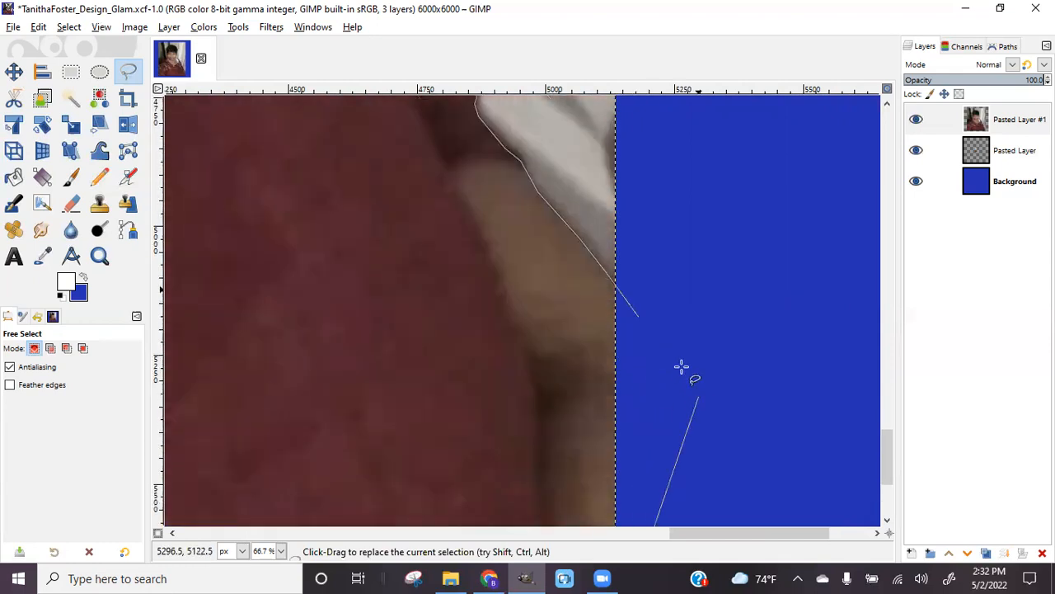
click(636, 314)
key(Return)
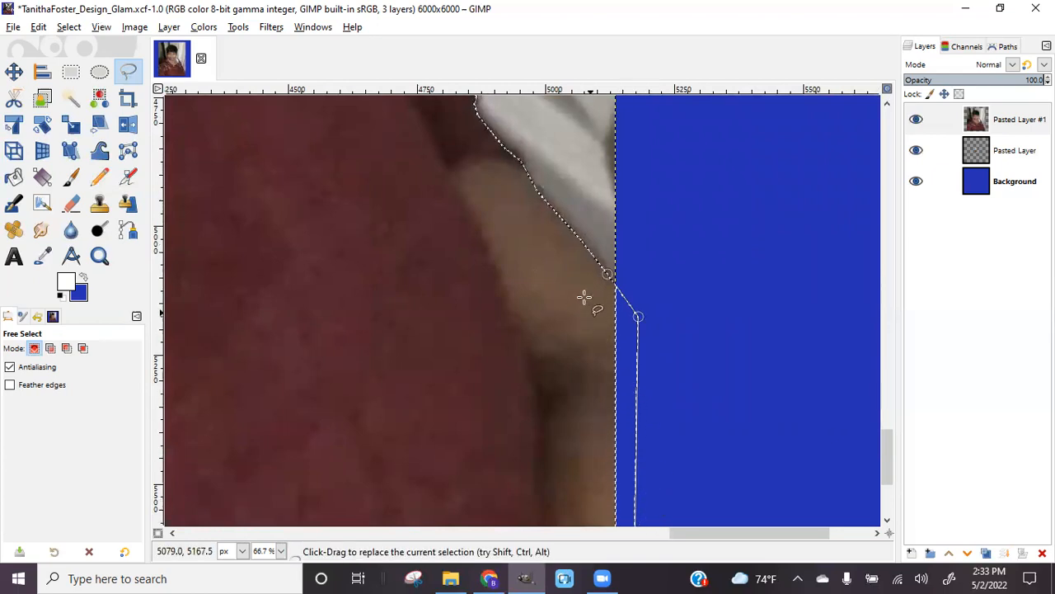
scroll(512, 290, up, 3)
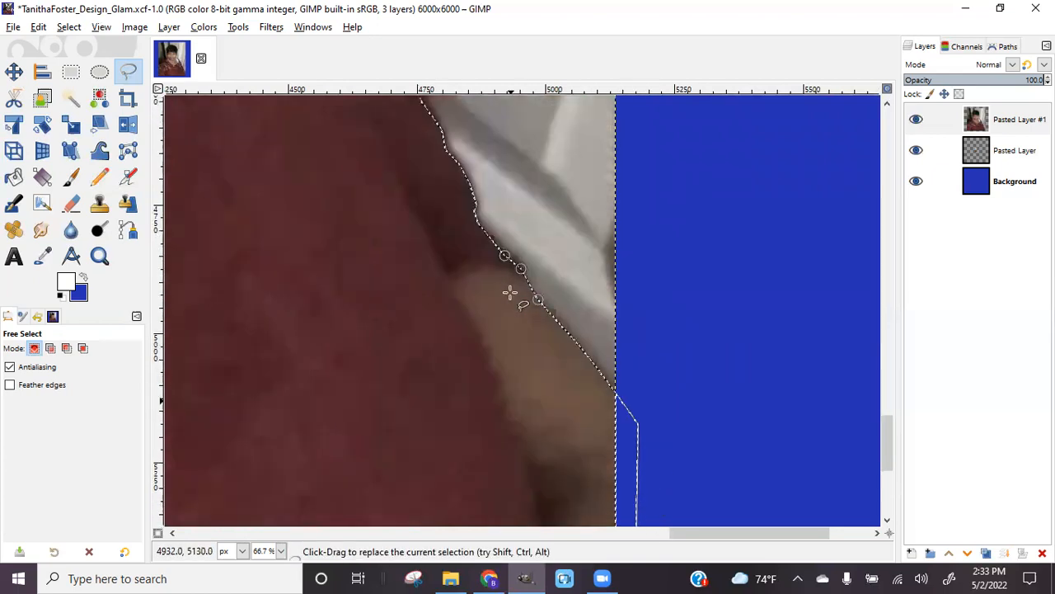
scroll(510, 291, down, 6)
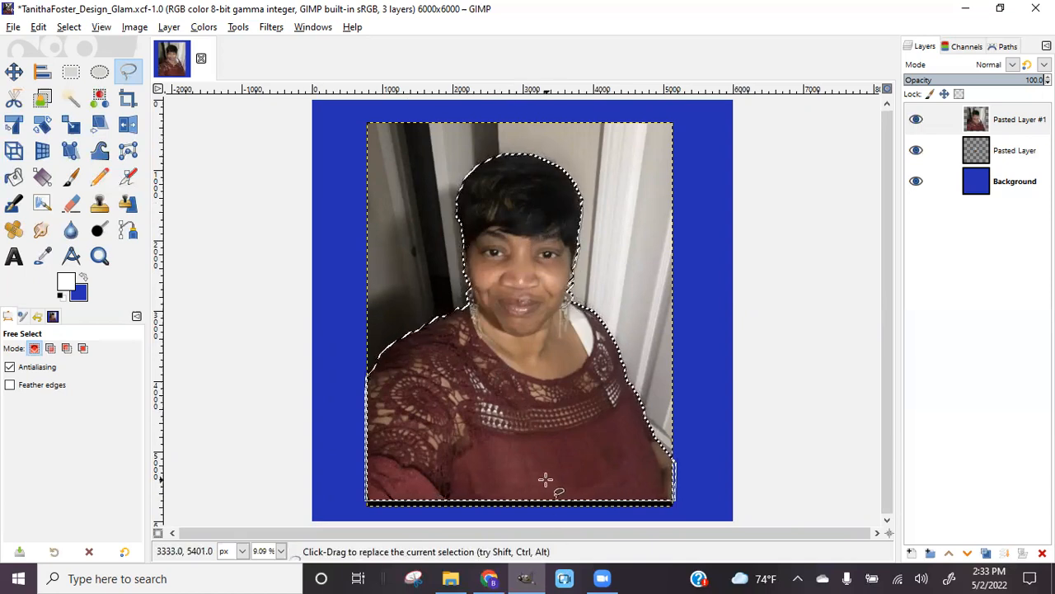
Invert the selection, clear the photo background around the woman, then select none
click(38, 29)
mouse_move(60, 30)
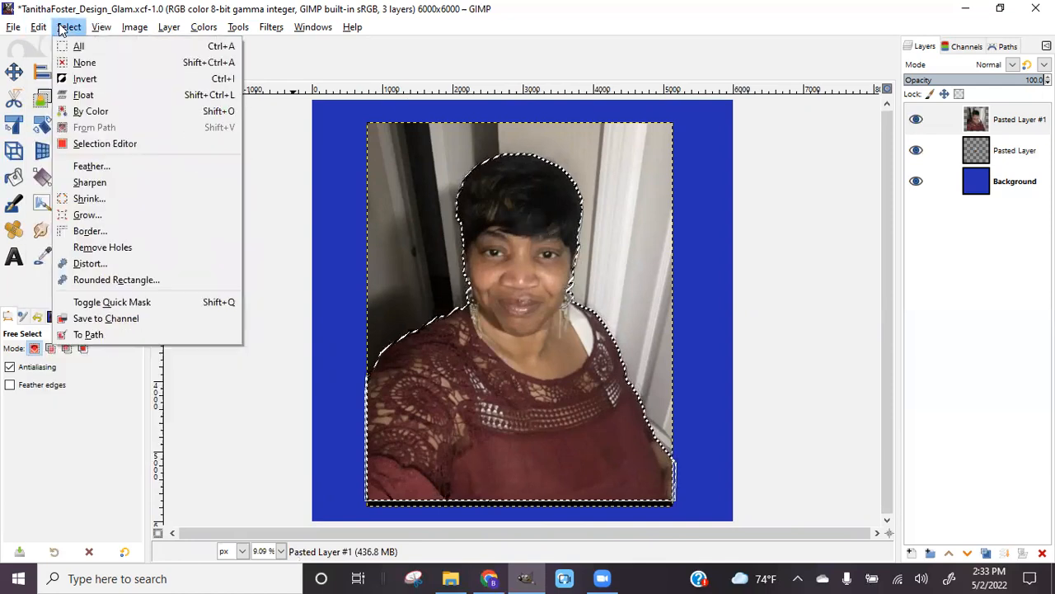
click(85, 78)
click(38, 27)
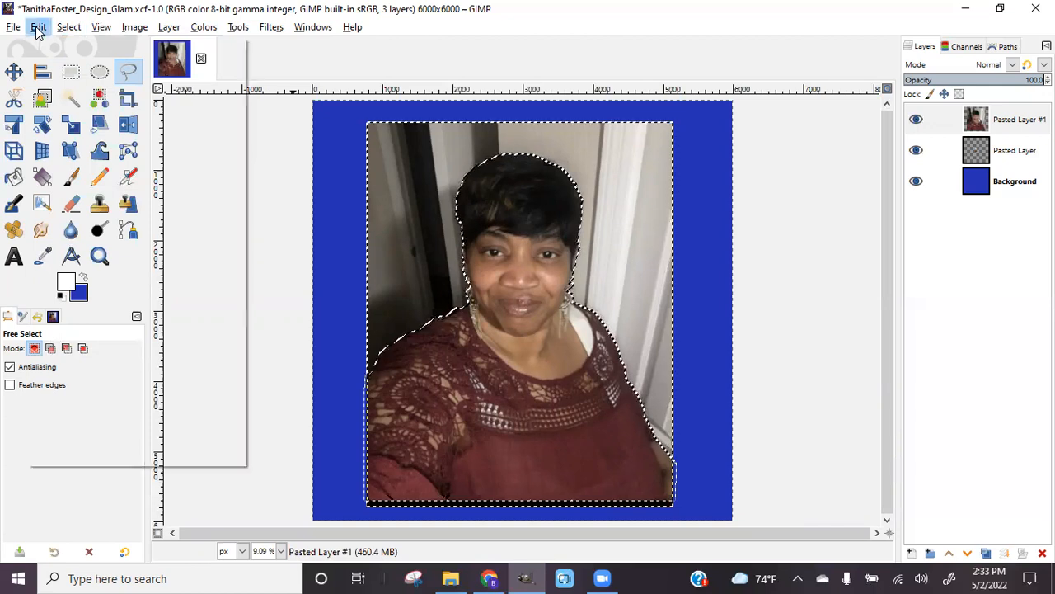
click(51, 253)
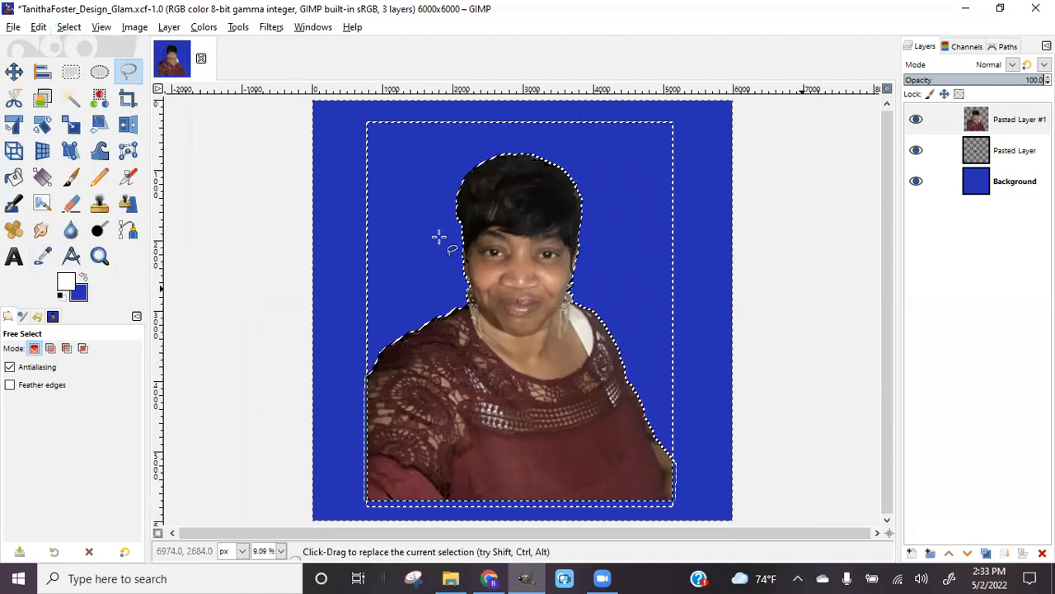
click(68, 28)
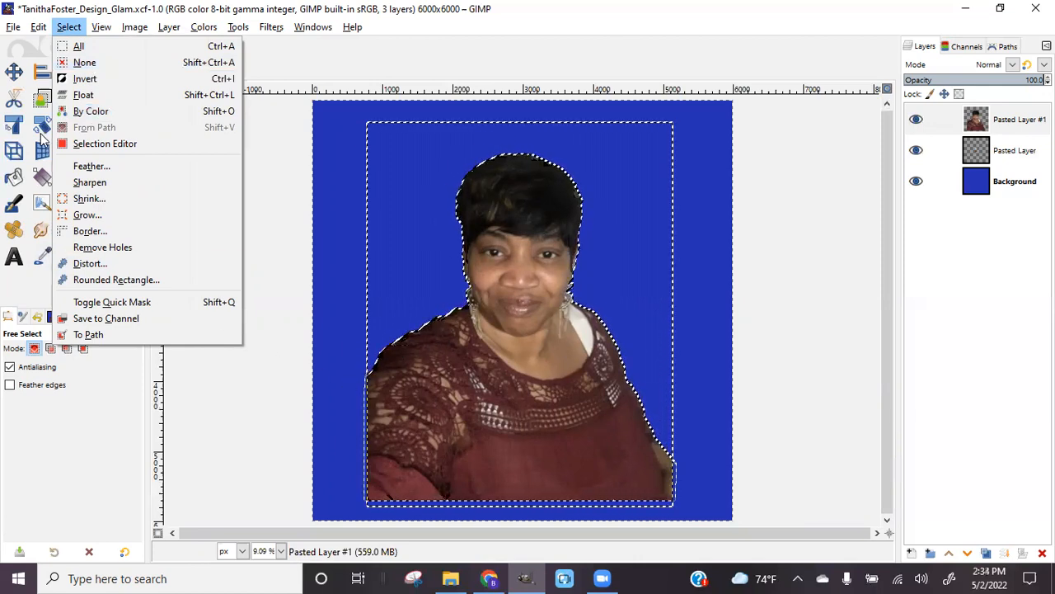
click(81, 64)
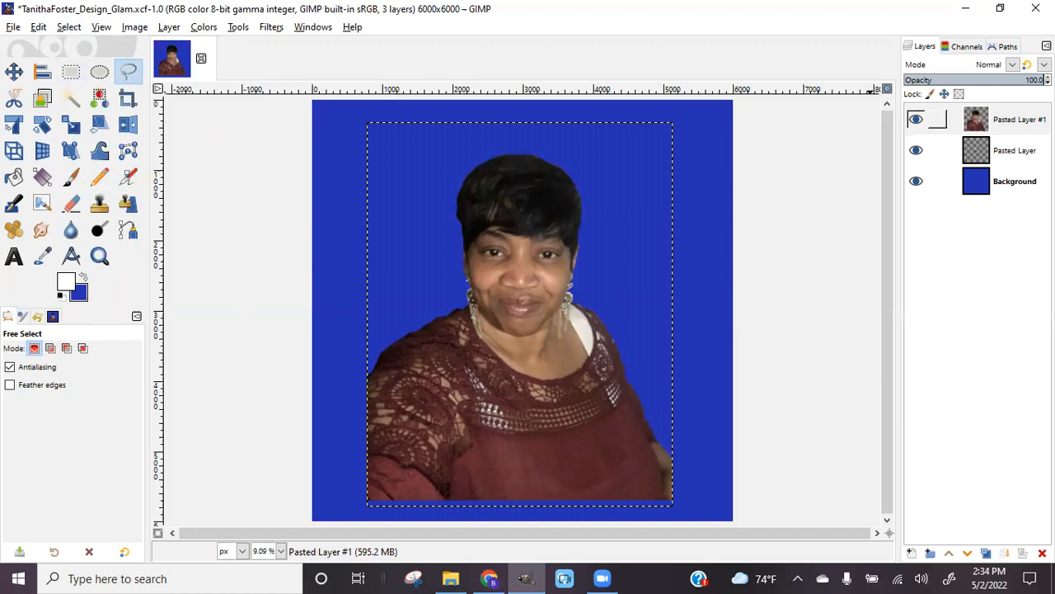
Hide Pasted Layer #1, scale Pasted Layer to 3443×5258 px, then minimise GIMP
click(916, 120)
click(977, 158)
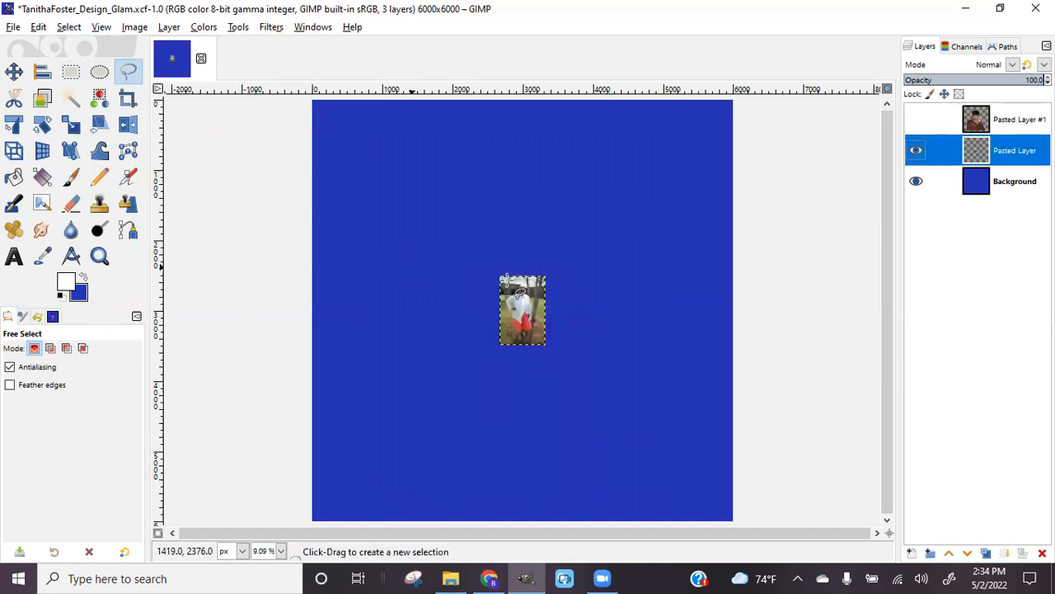
click(71, 125)
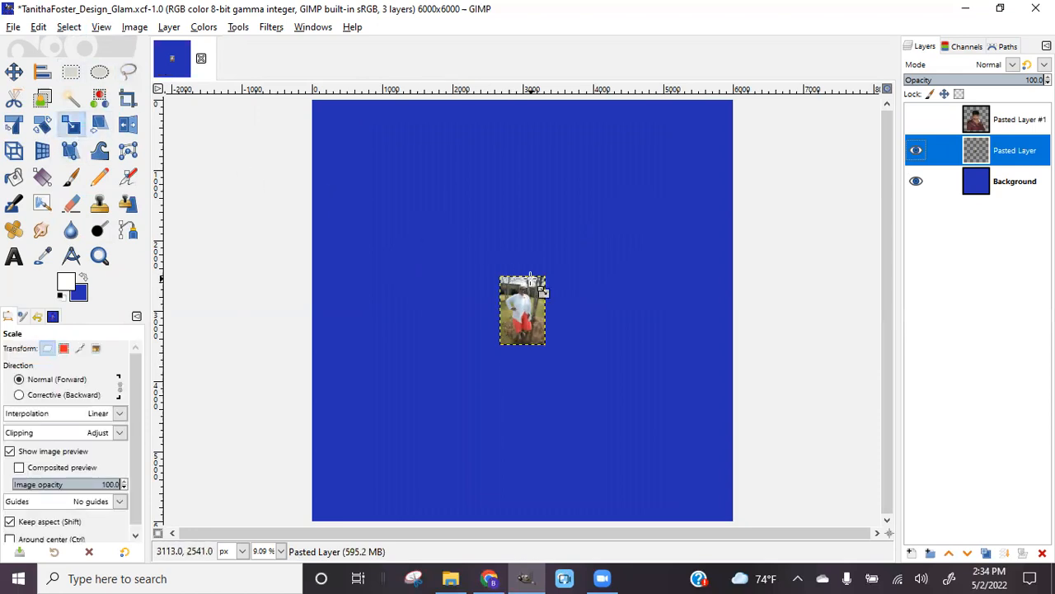
drag(558, 292, 629, 144)
drag(489, 349, 382, 502)
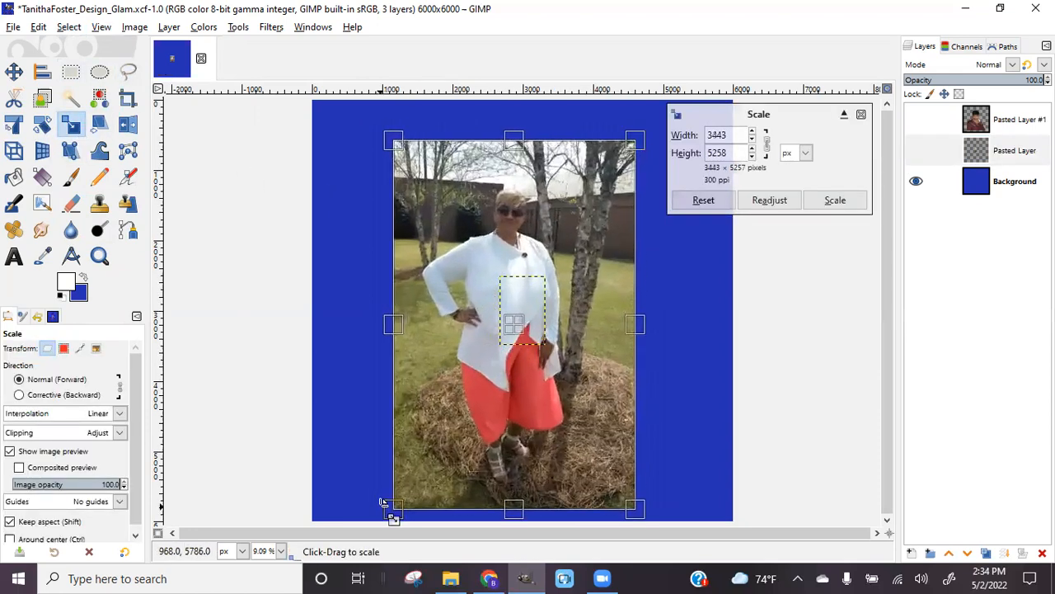
click(852, 206)
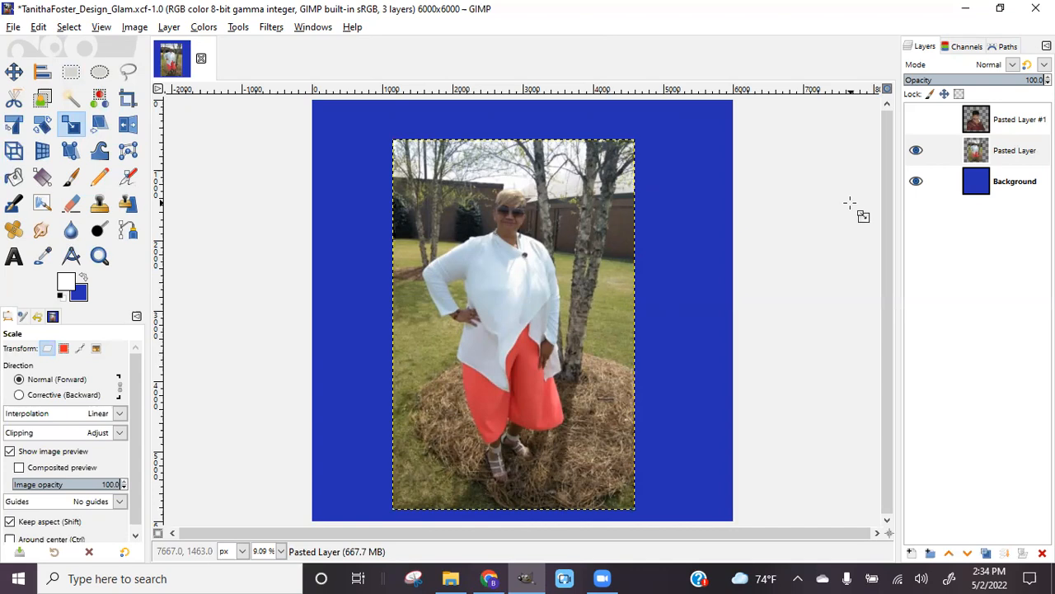
click(966, 8)
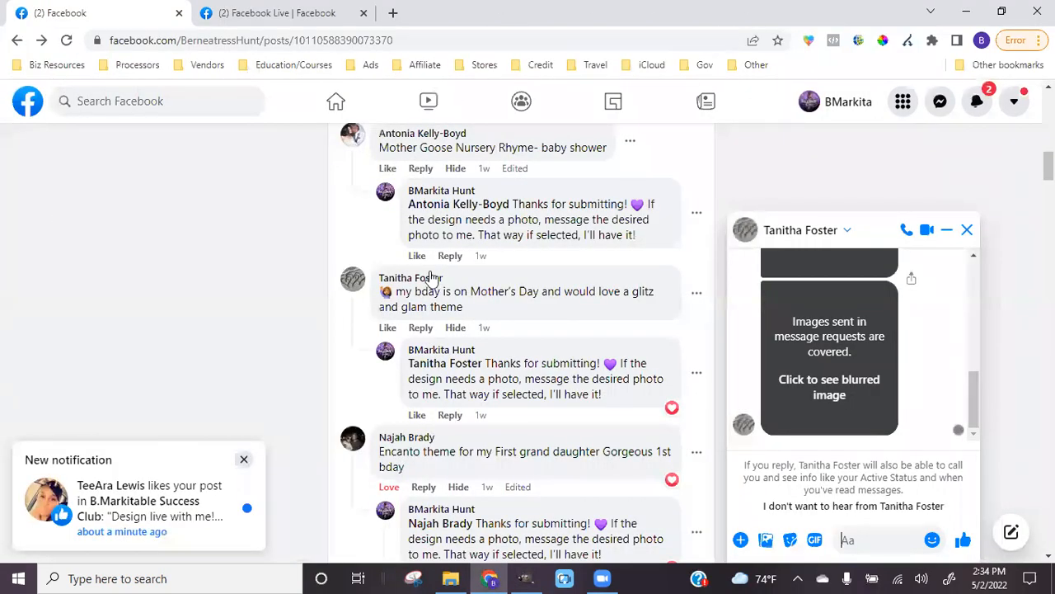
Restore the GIMP window from the Windows taskbar over Chrome
click(526, 578)
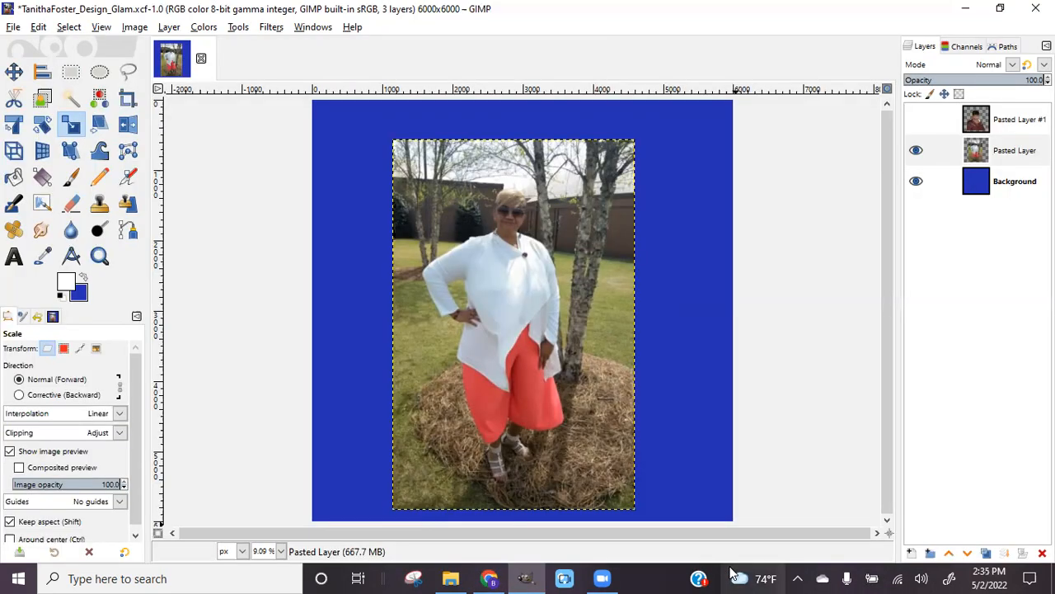
mouse_move(730, 572)
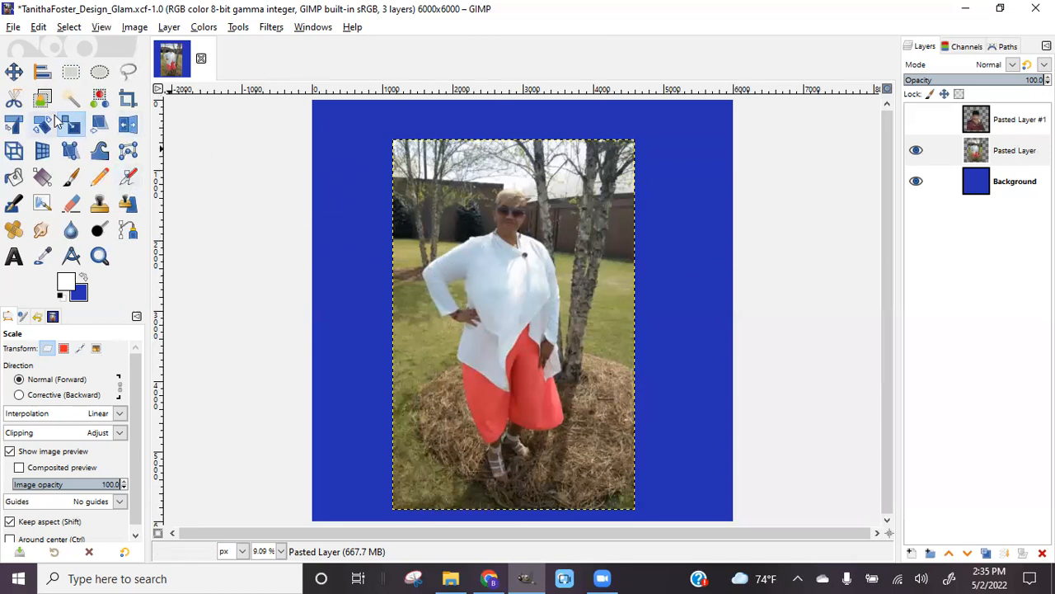
Switch to the Free Select tool and bring the woman's feet into view
click(129, 77)
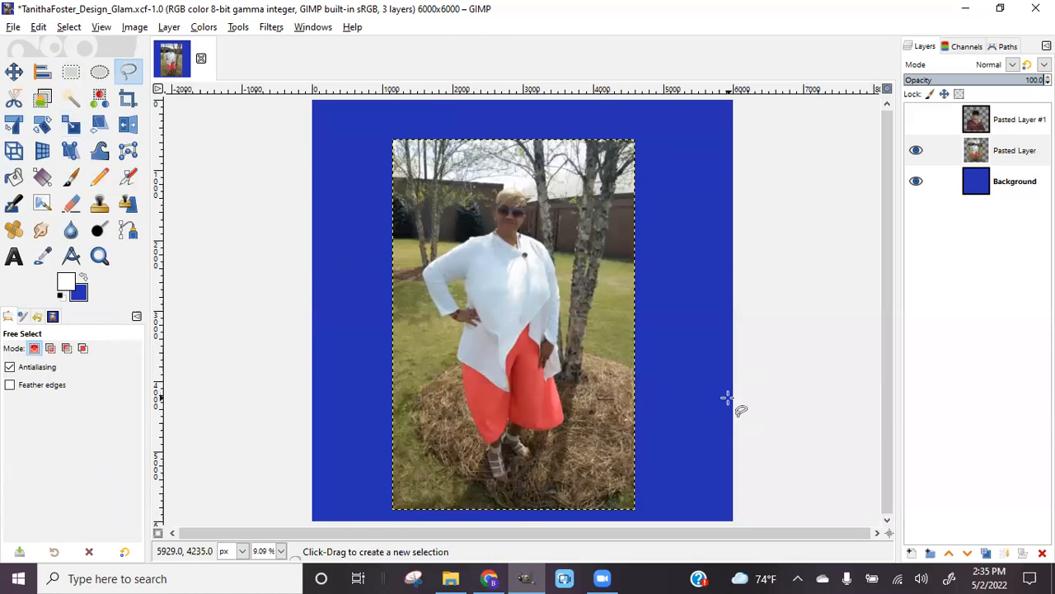
scroll(727, 399, up, 8)
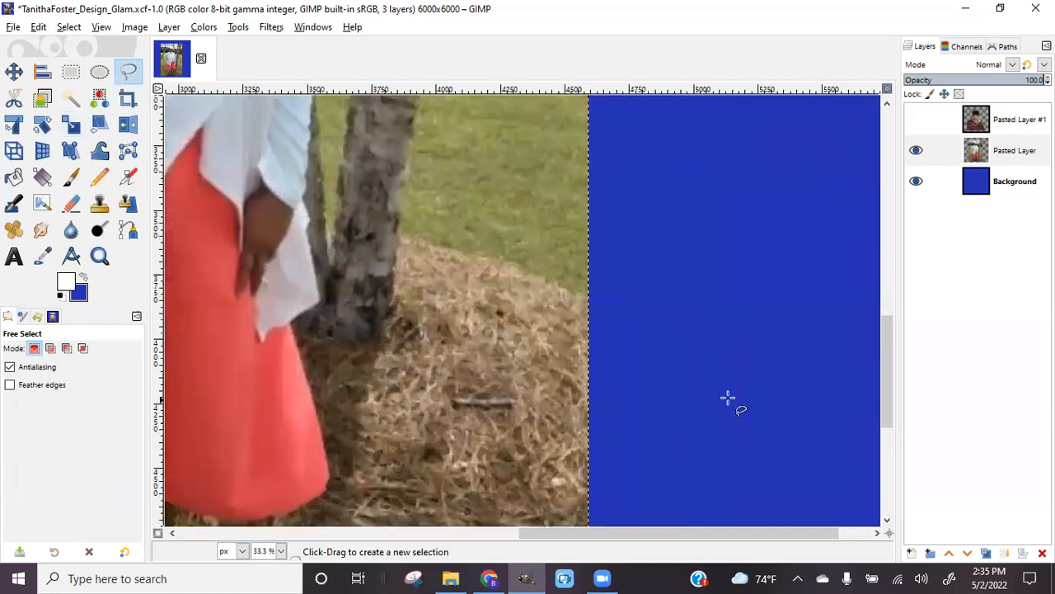
drag(771, 535, 562, 517)
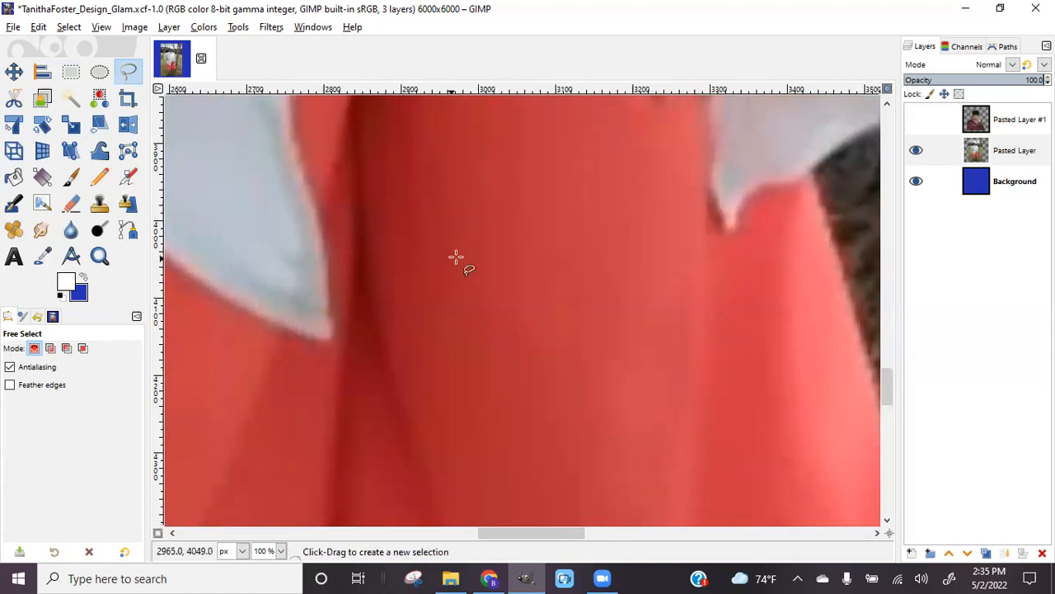
scroll(537, 487, down, 5)
drag(488, 534, 540, 538)
scroll(549, 479, down, 5)
scroll(548, 479, down, 5)
scroll(548, 479, up, 5)
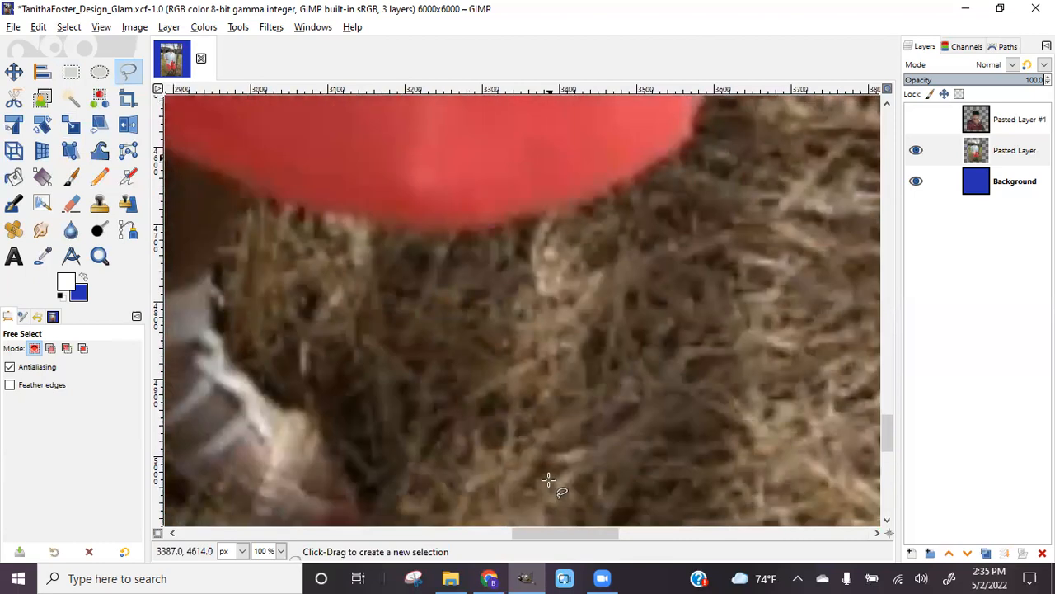
drag(598, 542, 563, 537)
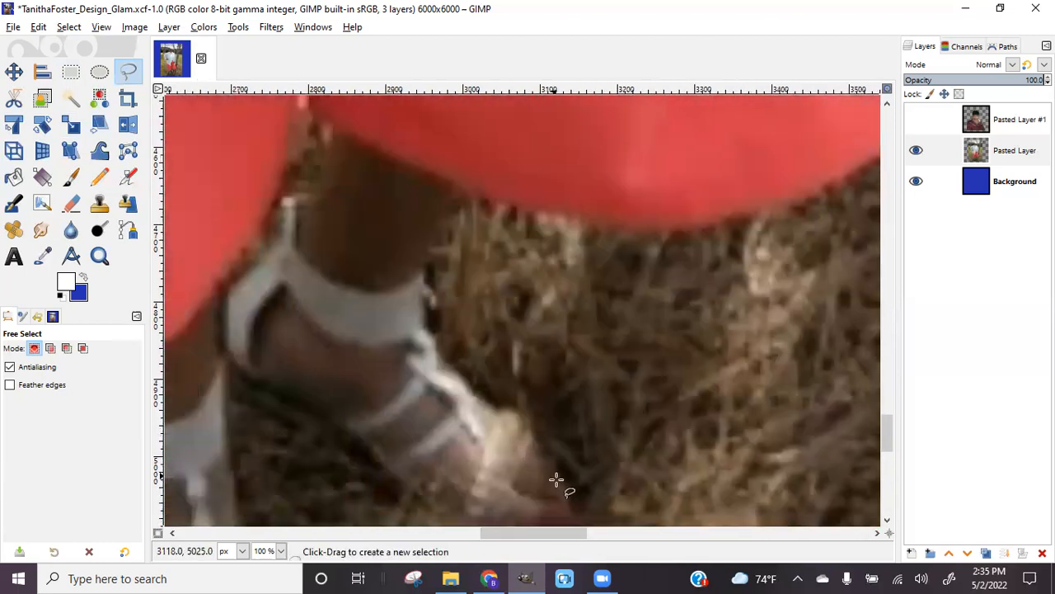
Start the outline at the sandal, tracing up the strap and ankle toward the skirt
click(536, 444)
click(526, 419)
click(505, 412)
click(473, 393)
click(446, 363)
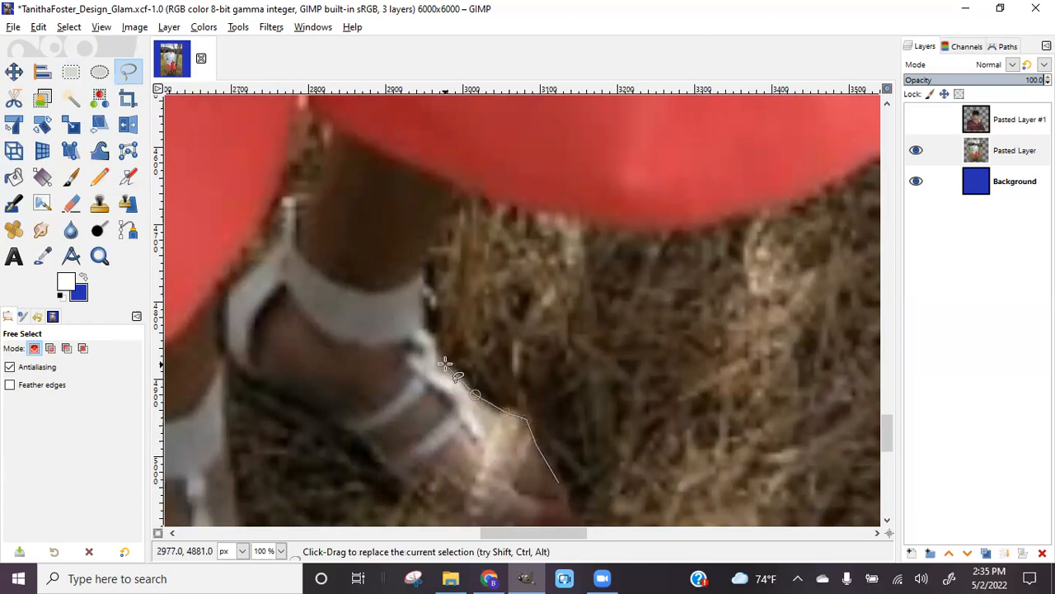
click(429, 338)
click(432, 294)
click(418, 246)
Follow the coral skirt's hem from left to right, ending on its right side
click(431, 172)
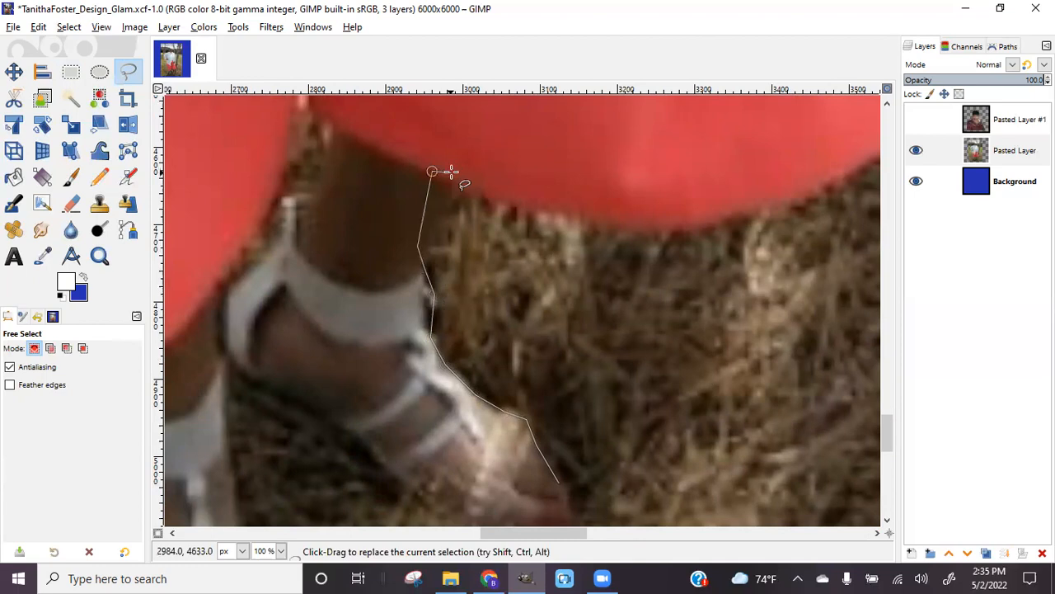
click(476, 183)
click(550, 205)
click(642, 221)
click(717, 214)
click(806, 193)
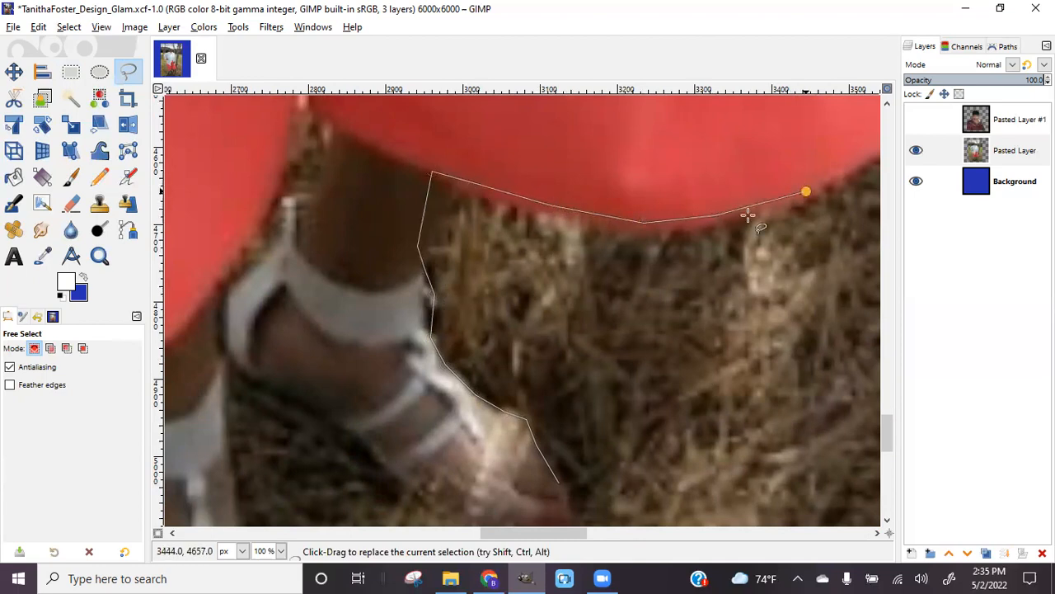
drag(573, 533, 648, 540)
click(364, 153)
Trace the outline up the skirt's right edge
scroll(427, 210, up, 5)
click(383, 344)
click(388, 332)
drag(391, 305, 358, 144)
scroll(360, 141, up, 3)
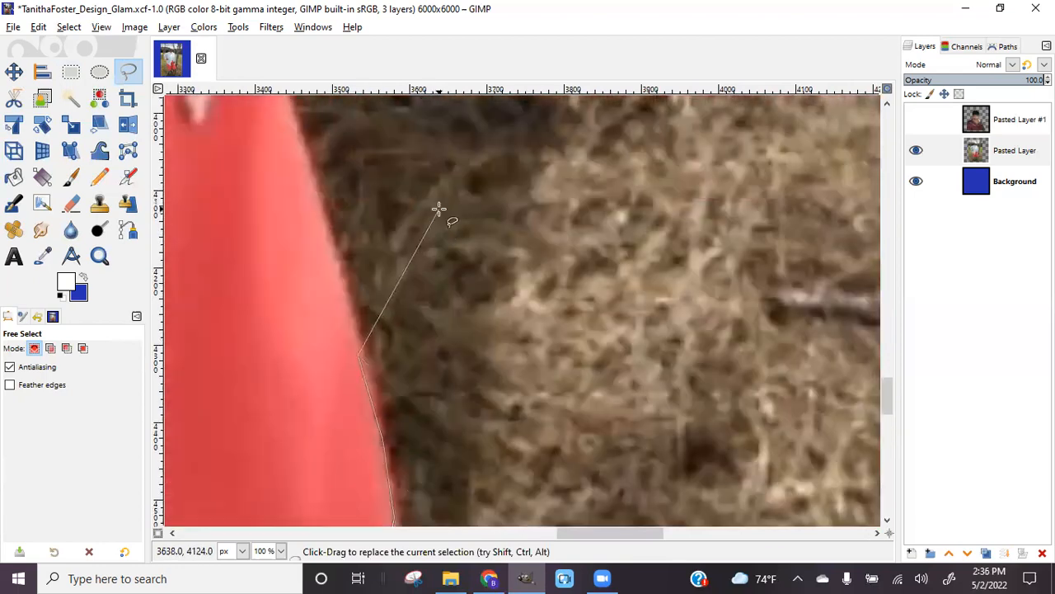
click(321, 223)
scroll(401, 220, up, 4)
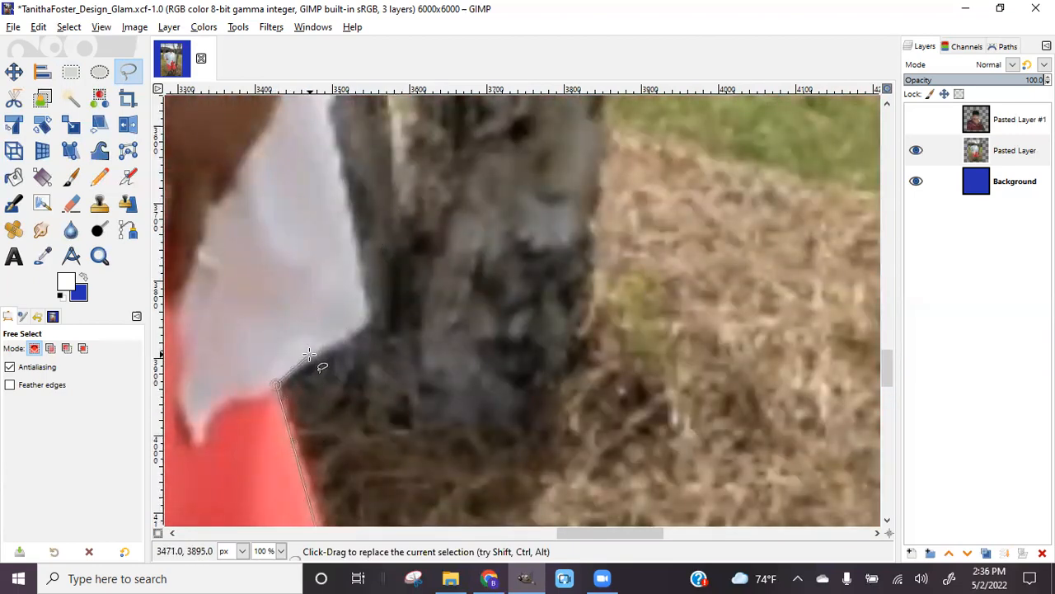
Mark where the jacket meets the skirt and follow the white jacket's edge up beside the tree
click(356, 330)
click(343, 189)
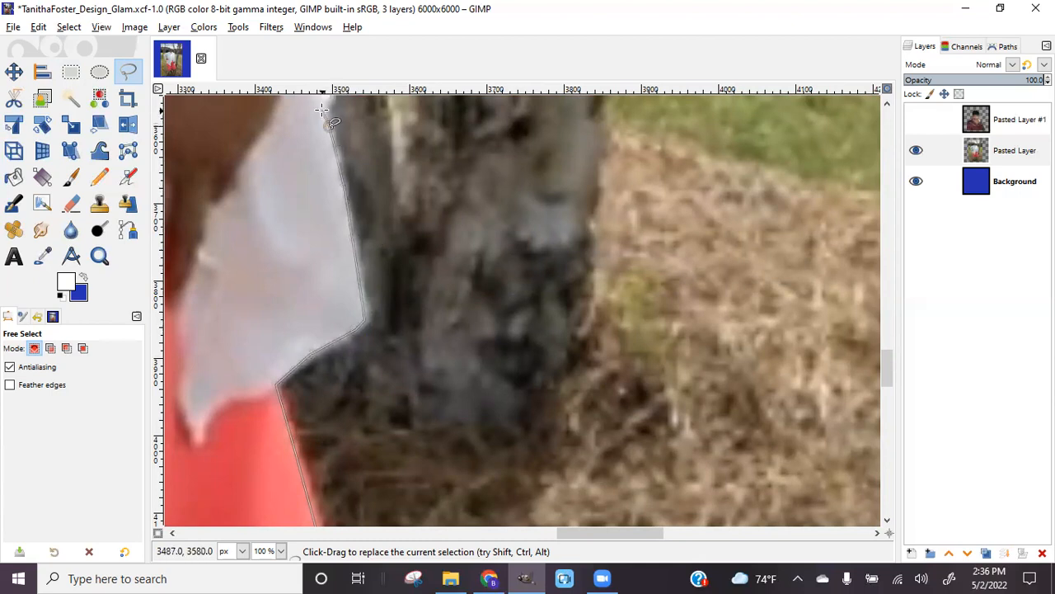
click(327, 102)
scroll(405, 228, up, 5)
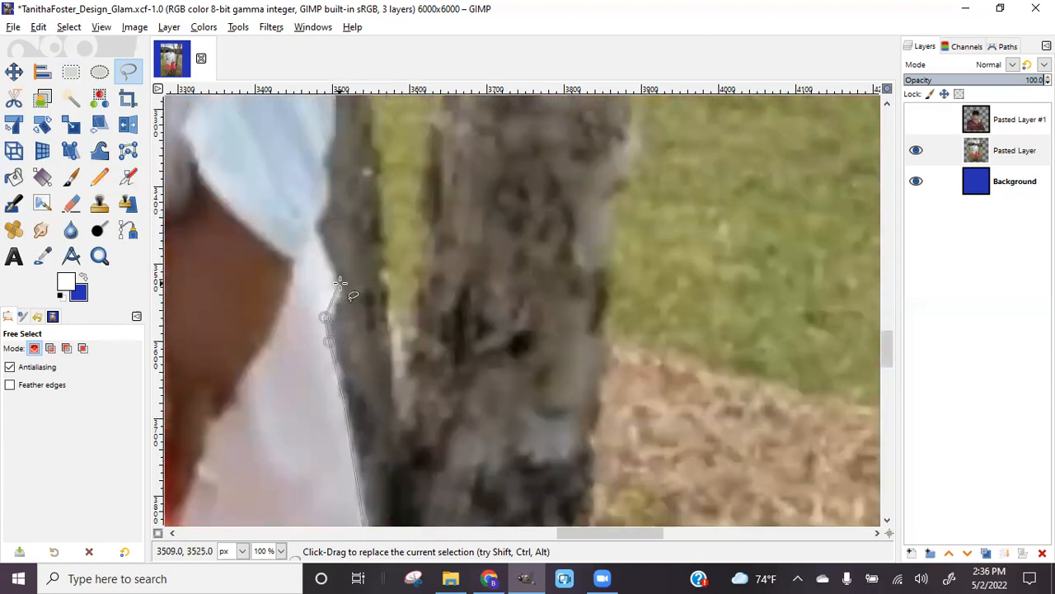
click(339, 293)
click(321, 201)
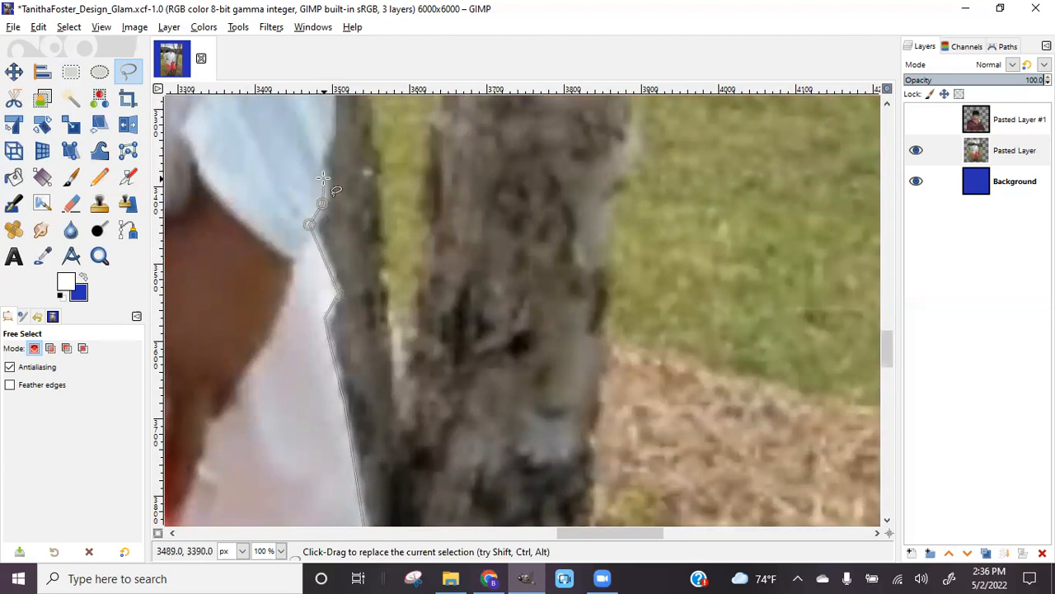
click(320, 158)
Continue the outline up the jacket's right edge onto the shirt
scroll(329, 134, up, 5)
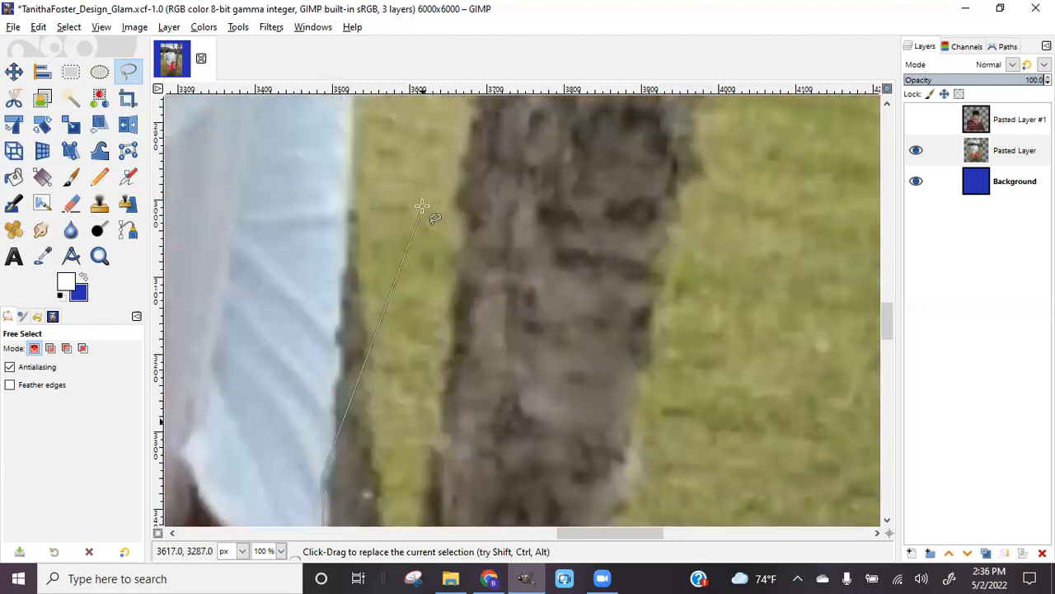
click(333, 385)
click(338, 317)
click(345, 257)
scroll(344, 176, up, 5)
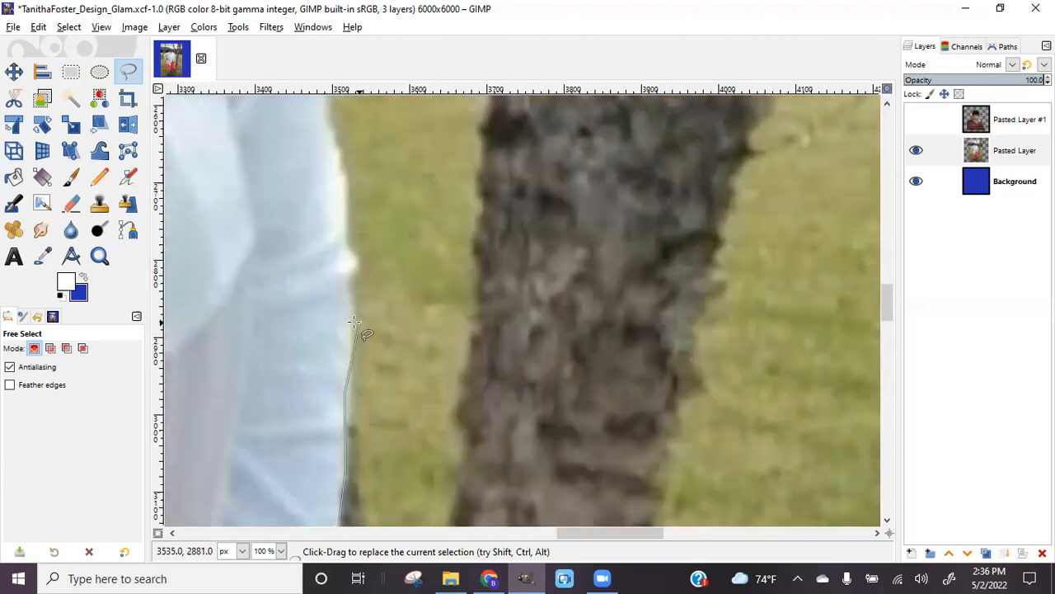
click(348, 279)
click(356, 264)
click(346, 249)
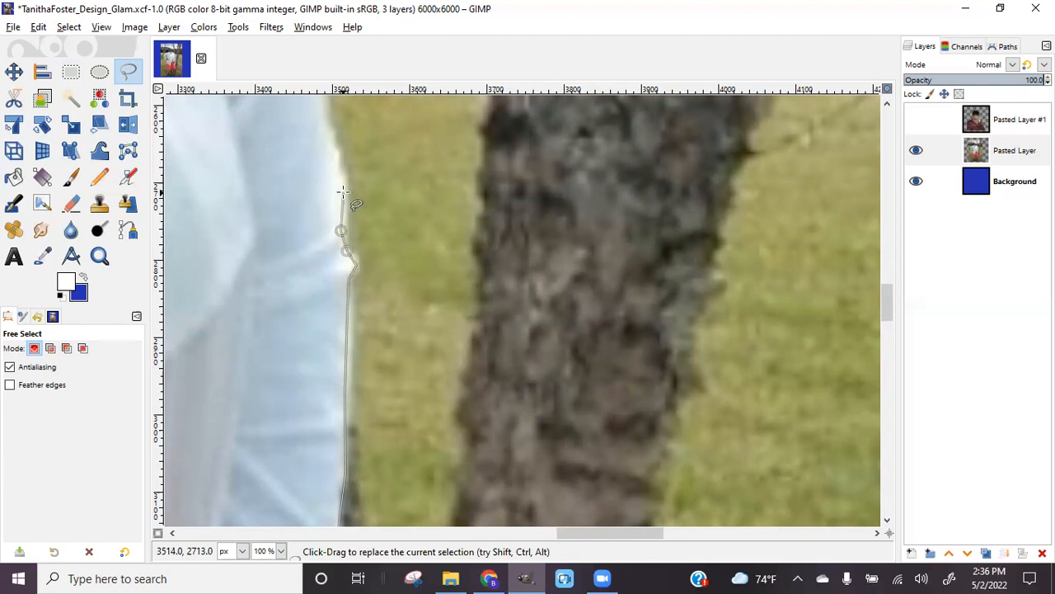
click(335, 155)
Trace up the shirt edge to where the sleeve meets the tree, ending near the sleeve top
scroll(333, 158, up, 5)
click(318, 272)
click(302, 235)
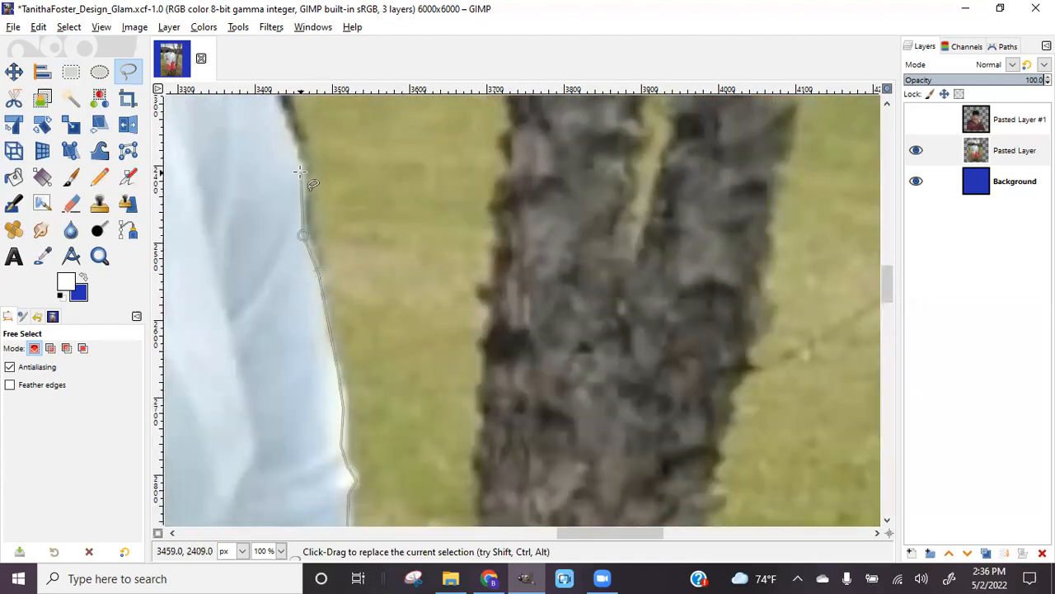
scroll(273, 210, up, 5)
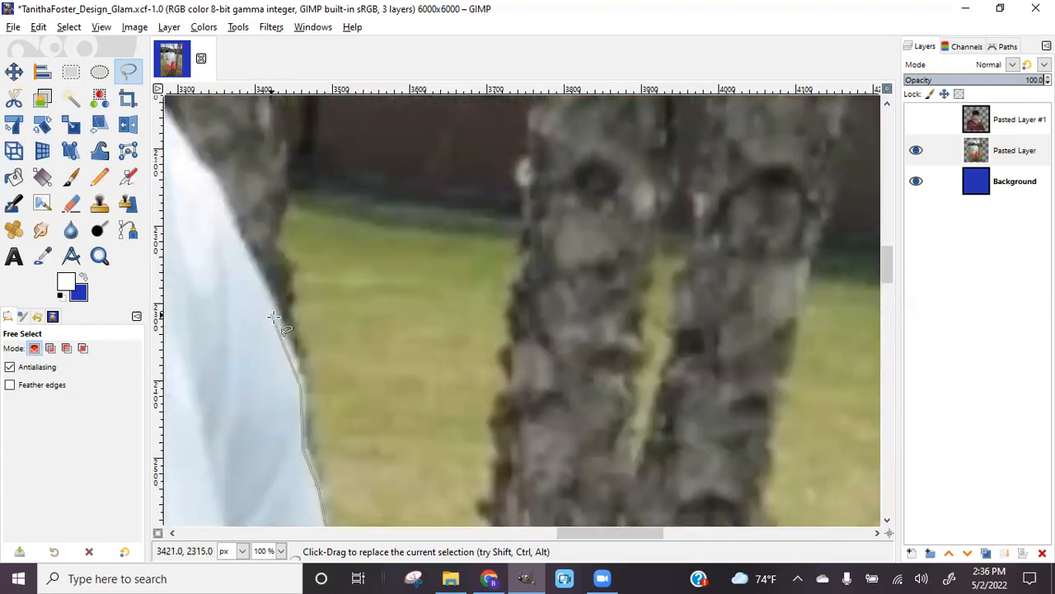
click(284, 320)
click(238, 239)
click(213, 178)
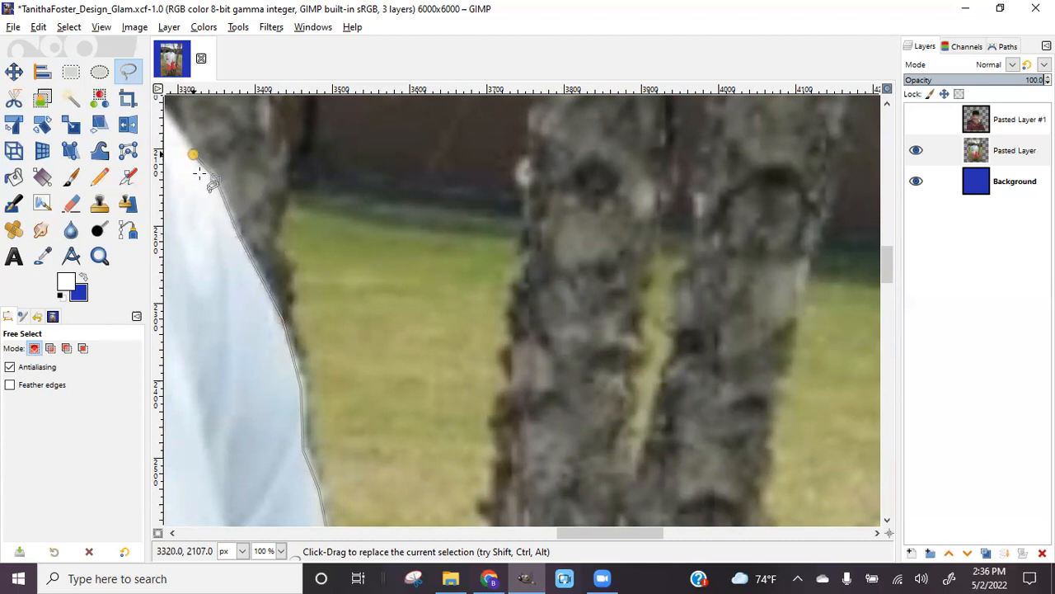
Outline the shirt's shoulder across to the collar edge
drag(559, 533, 516, 533)
scroll(498, 341, up, 4)
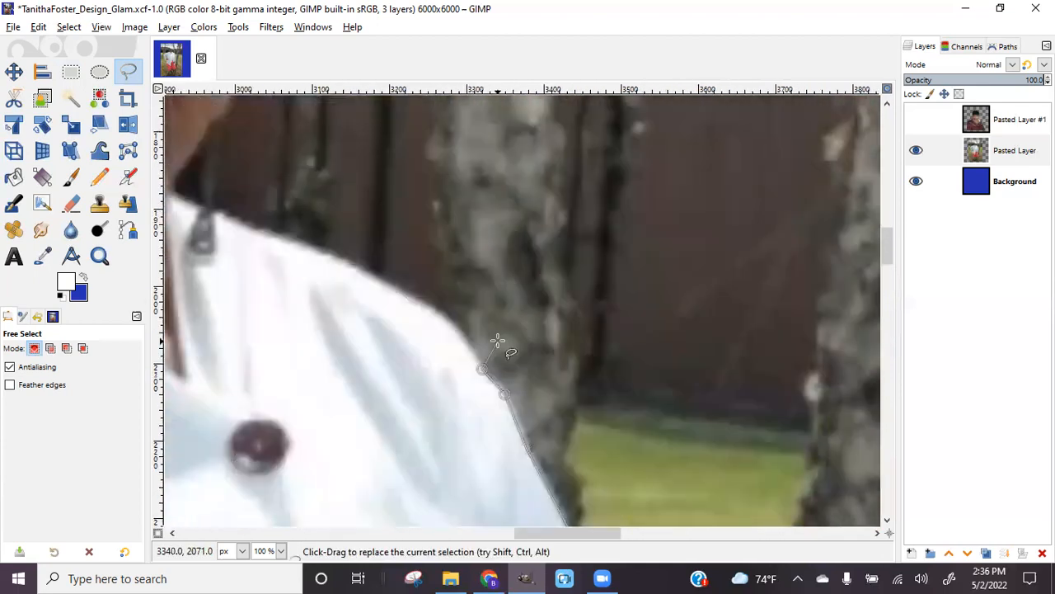
click(450, 326)
click(375, 280)
click(215, 217)
click(166, 196)
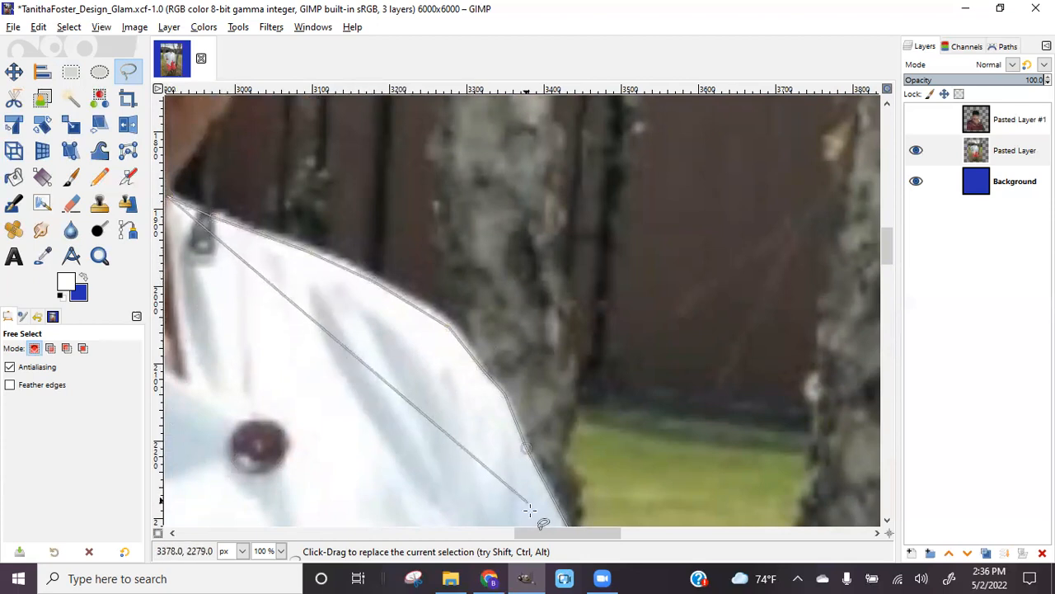
Trace along the jaw and up the side of the face
drag(544, 532, 518, 532)
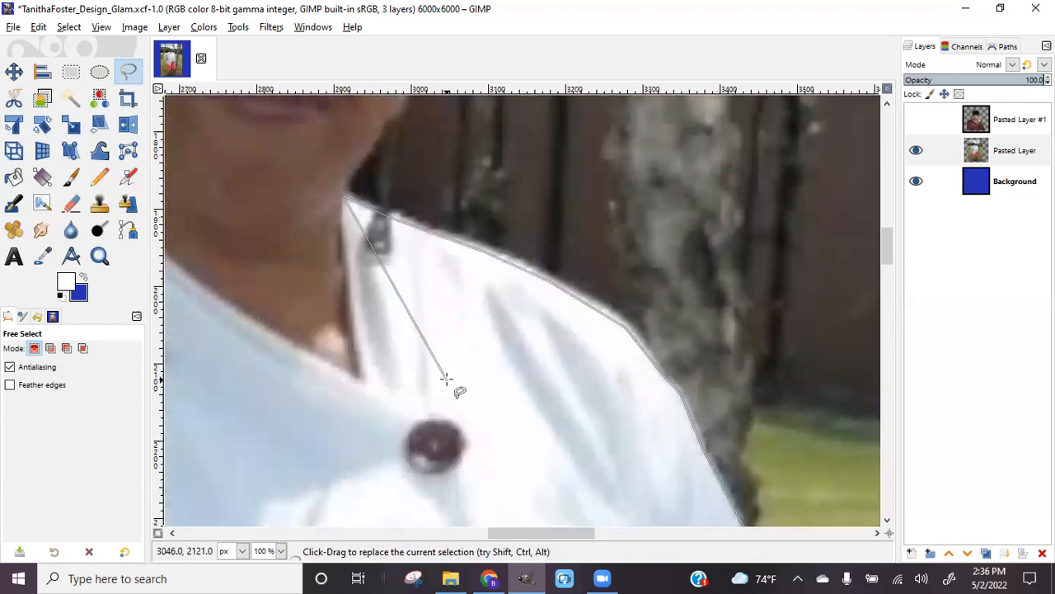
scroll(384, 283, up, 5)
scroll(376, 300, down, 3)
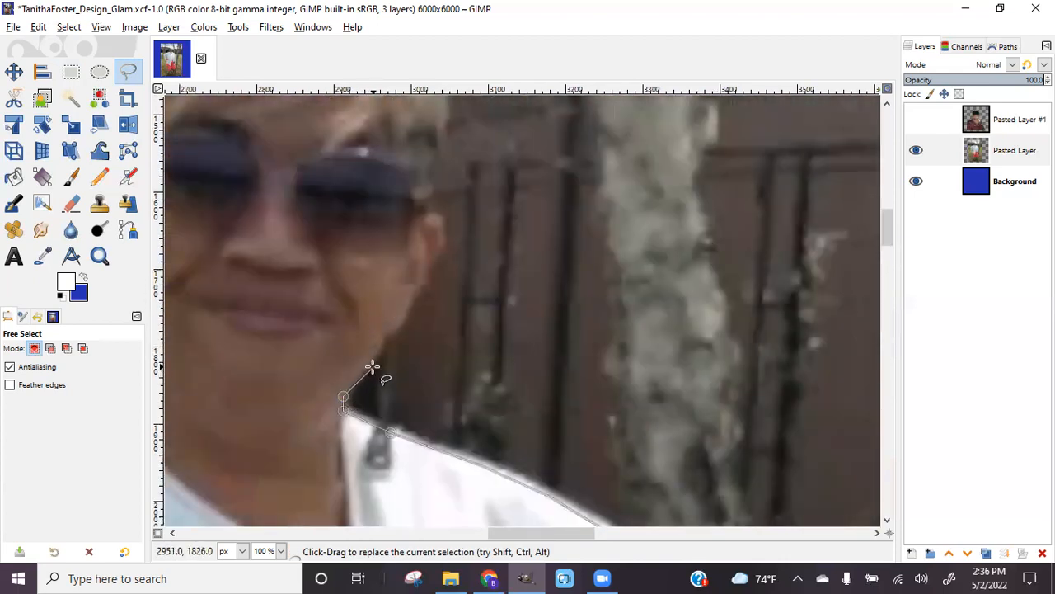
click(388, 334)
click(415, 295)
click(441, 253)
Trace up the right side of the hair to its top
scroll(429, 212, up, 2)
click(430, 278)
click(447, 218)
click(443, 170)
click(423, 123)
scroll(436, 276, up, 5)
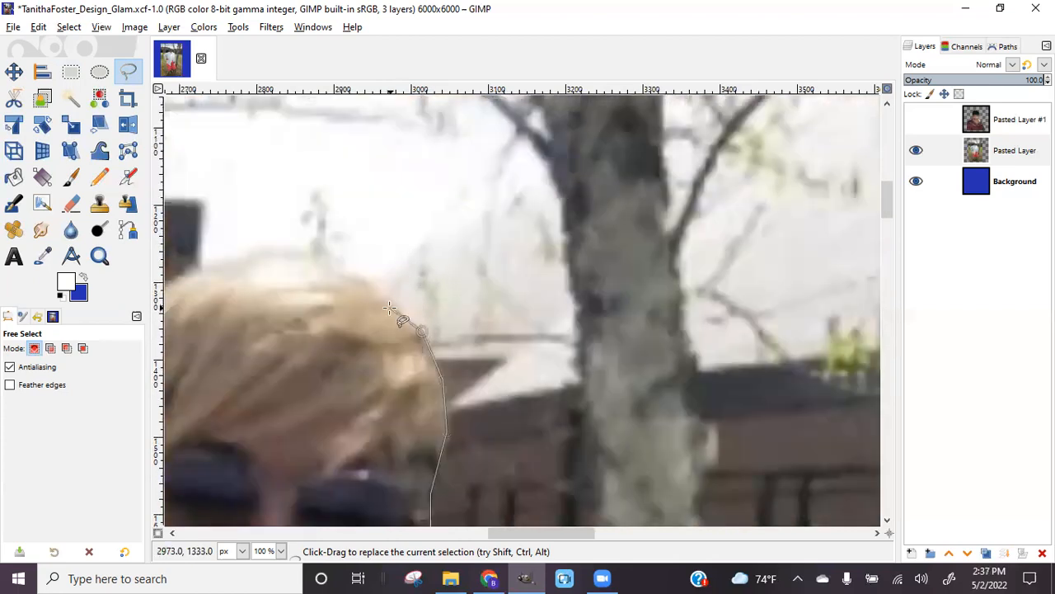
click(326, 282)
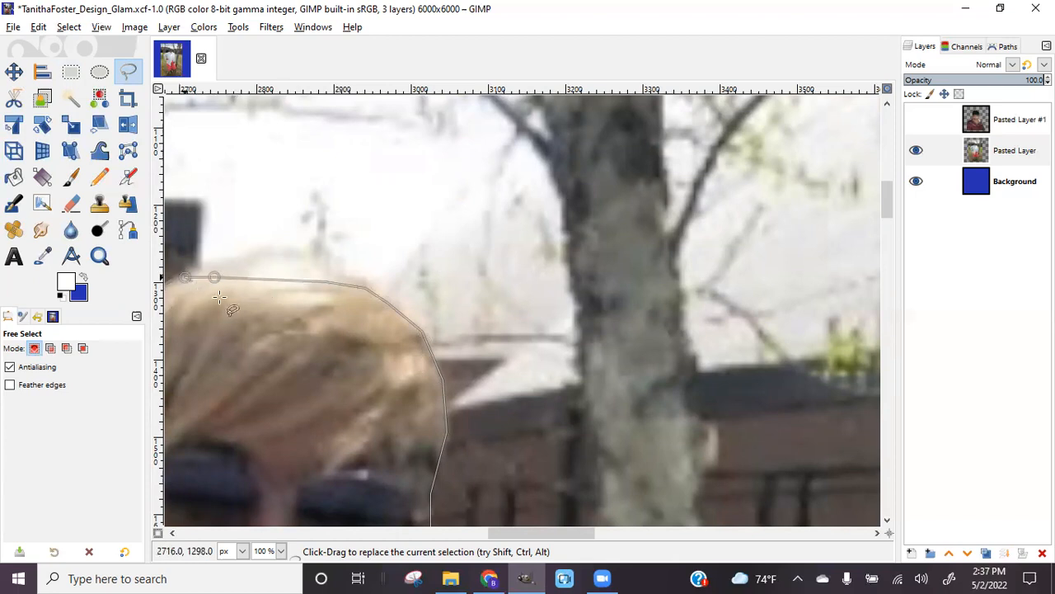
Carry the outline over and down the hair's left edge to the left temple
drag(547, 534, 500, 534)
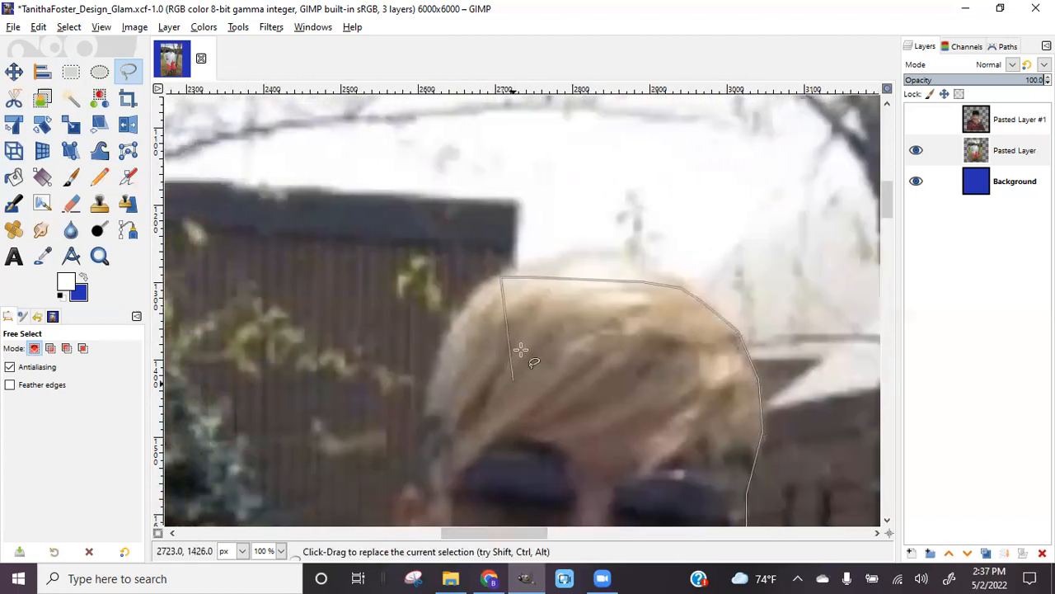
click(473, 299)
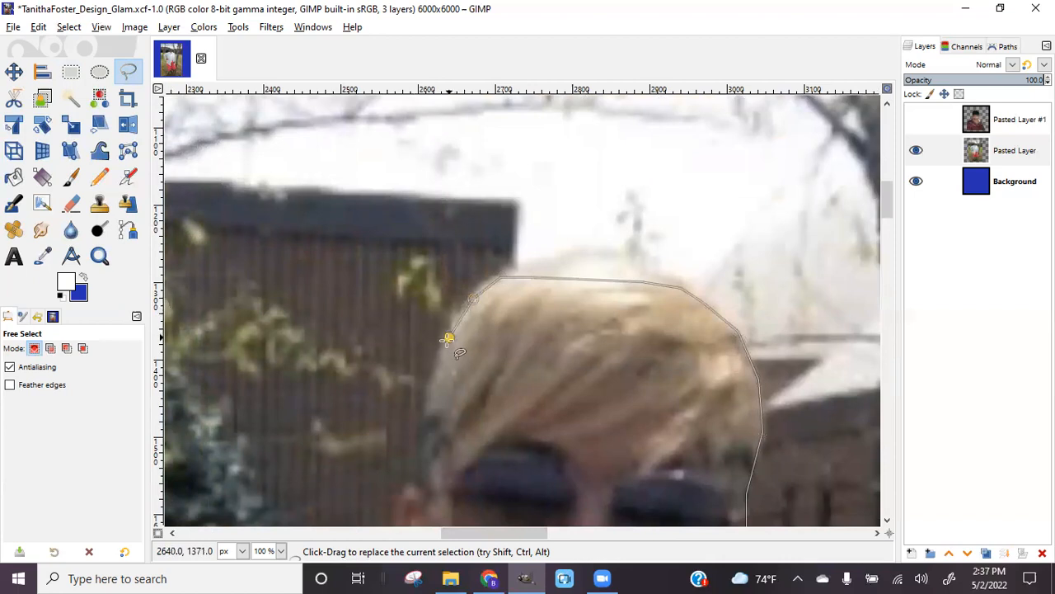
click(435, 373)
click(424, 410)
click(421, 458)
scroll(420, 492, down, 5)
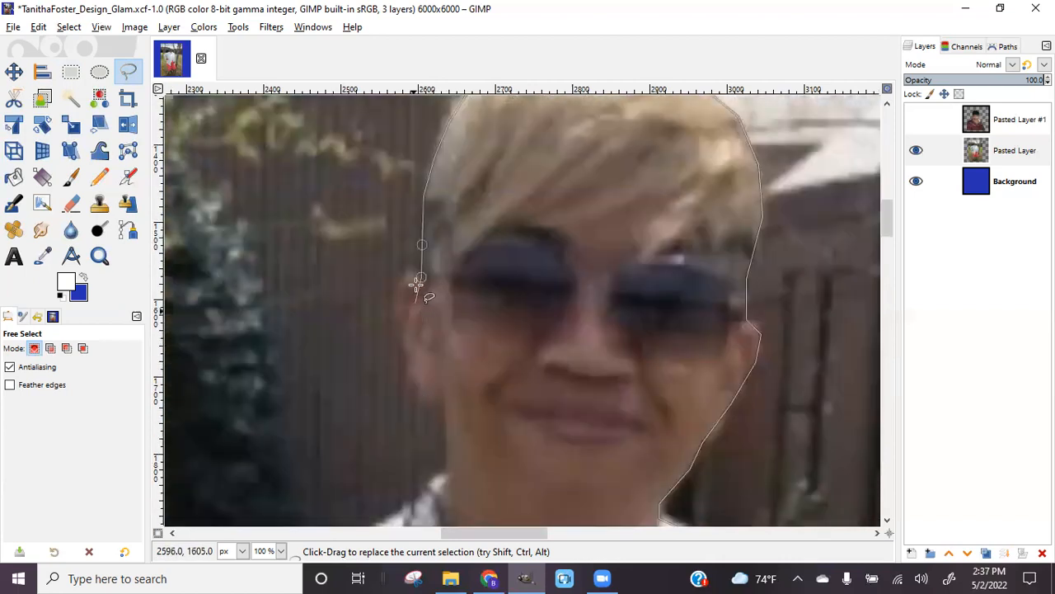
click(409, 270)
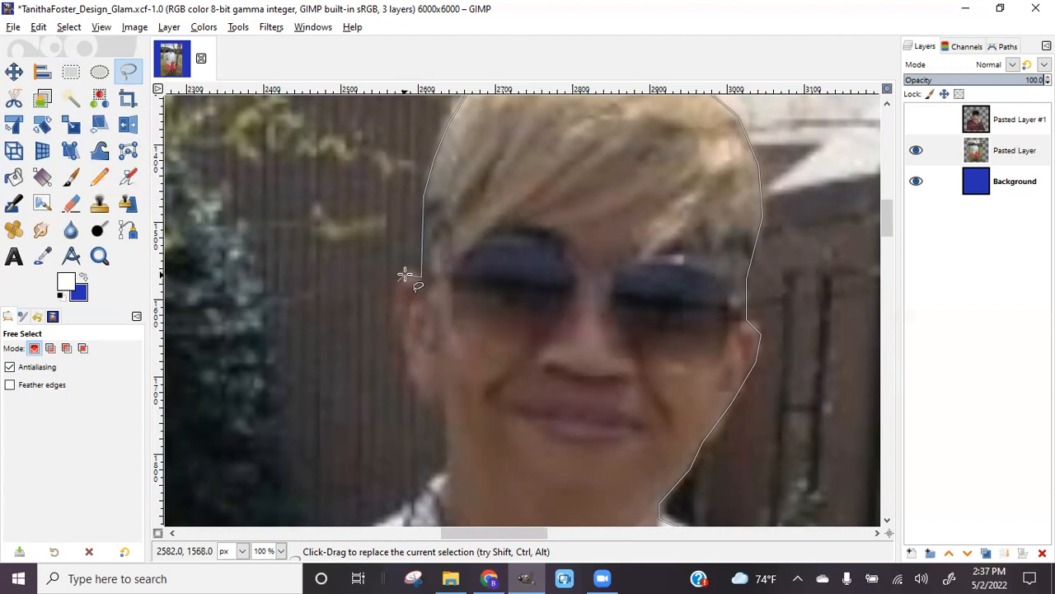
Trace down the left side of the face along the cheek to its lower-left edge
click(396, 318)
click(410, 362)
click(423, 404)
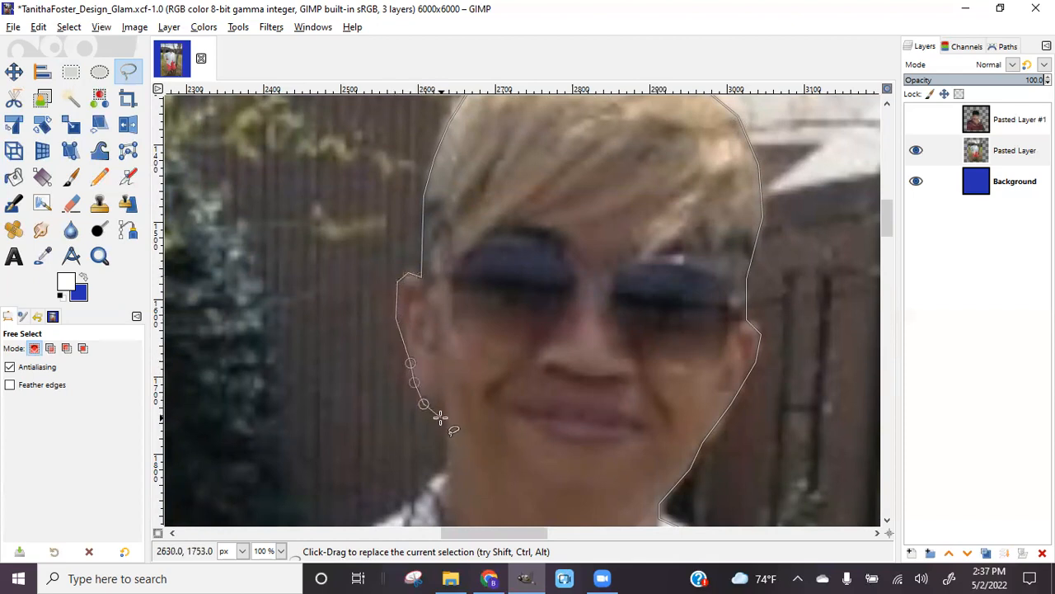
click(446, 421)
click(447, 468)
scroll(448, 469, down, 3)
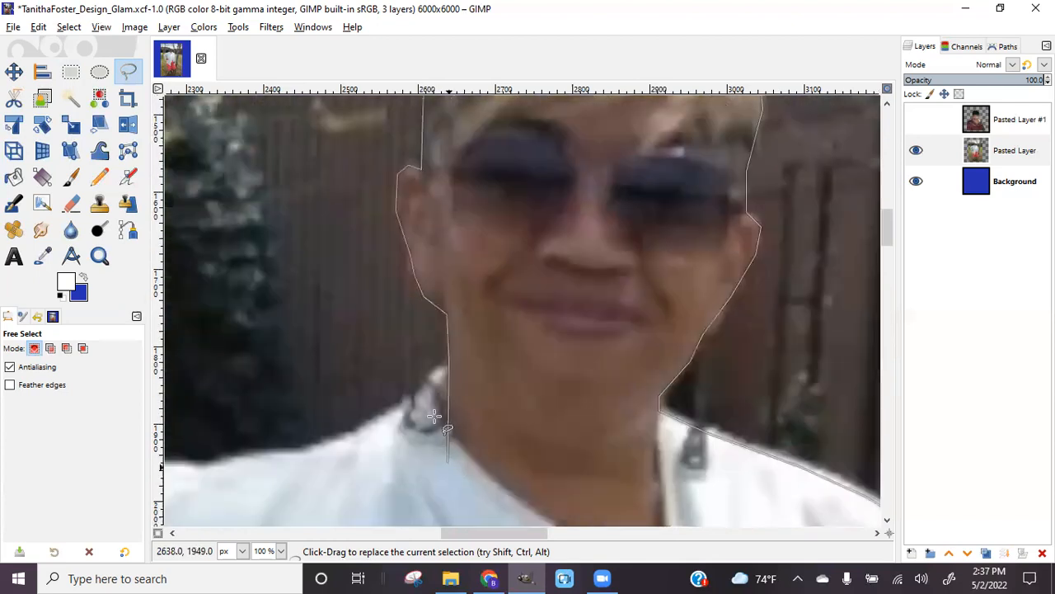
Trace down the neck to the shirt and along the left shoulder's edge
click(383, 418)
click(333, 444)
click(222, 460)
drag(492, 533, 449, 537)
click(452, 468)
click(419, 464)
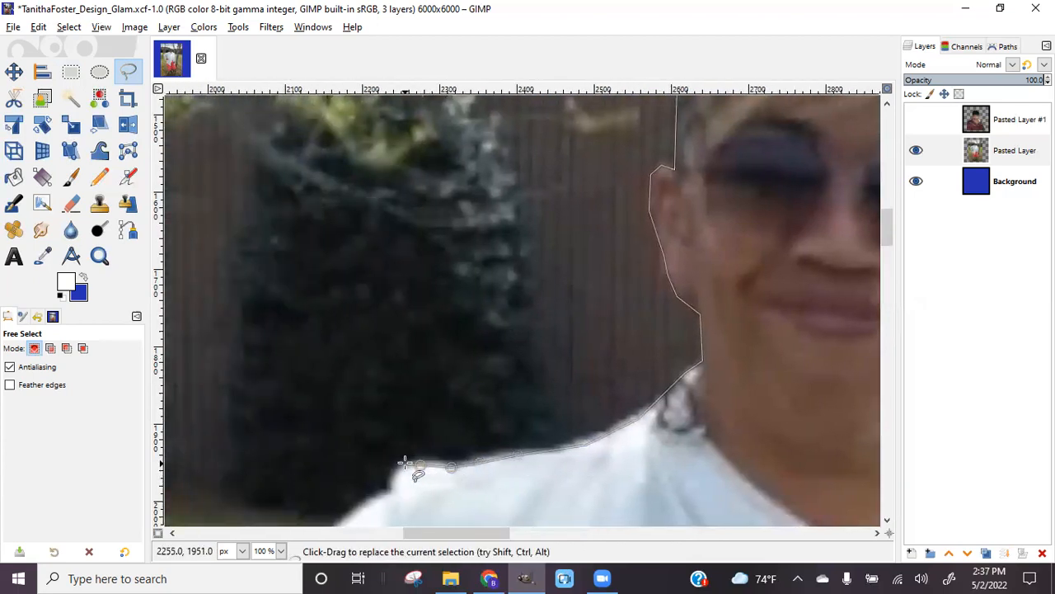
click(392, 494)
scroll(377, 464, down, 6)
click(336, 213)
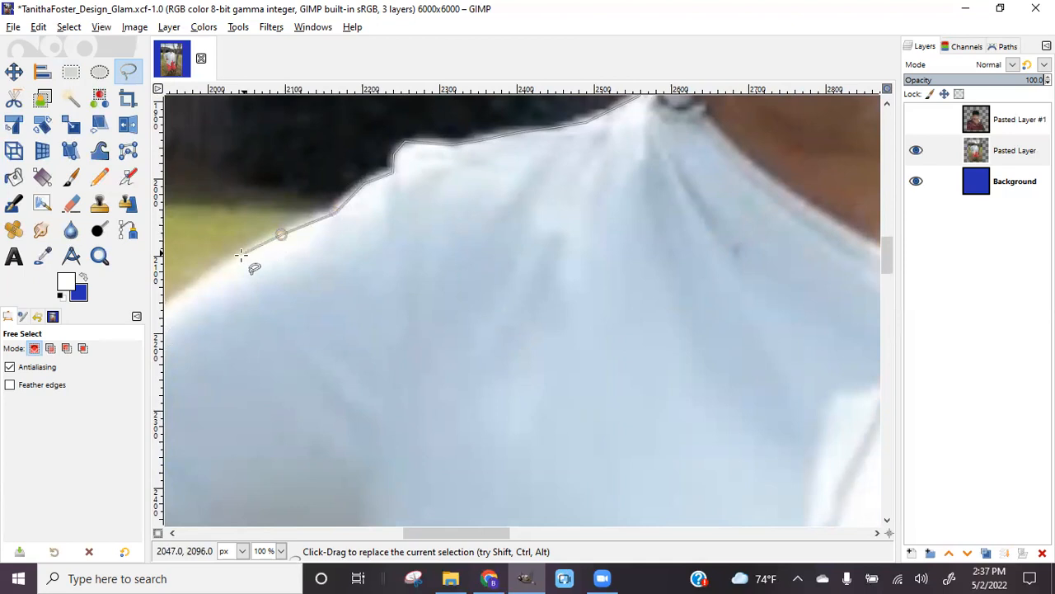
click(179, 293)
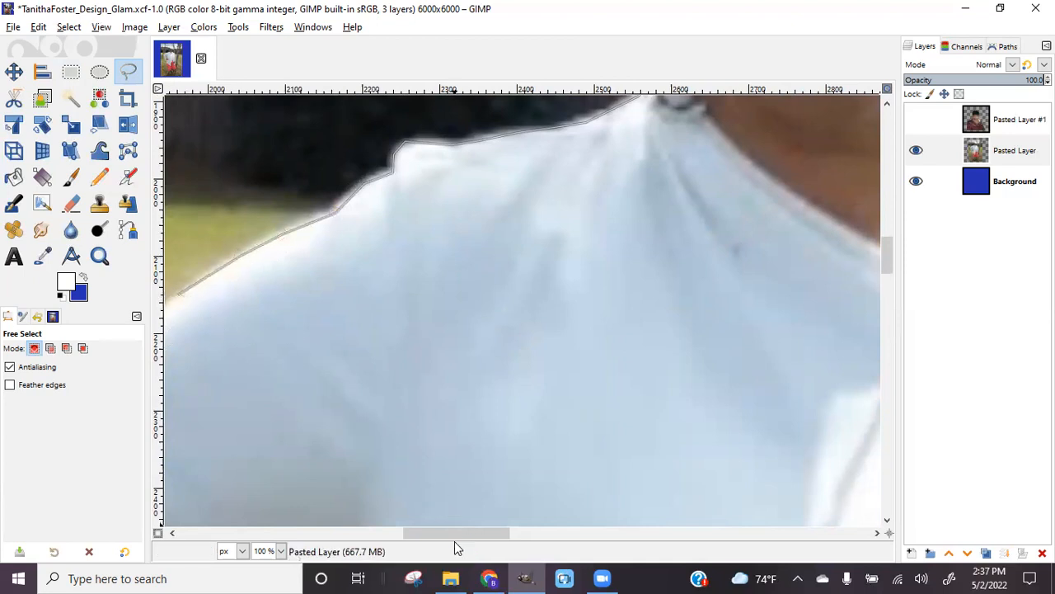
Extend the outline down the jacket sleeve and arm to the shirt's lower corner
drag(454, 537, 387, 536)
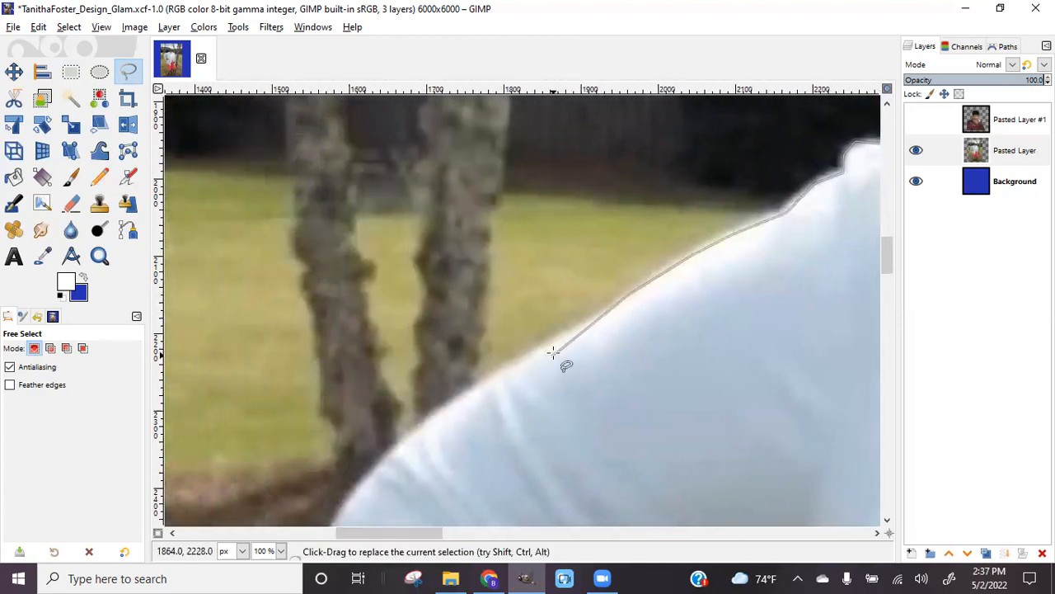
click(452, 406)
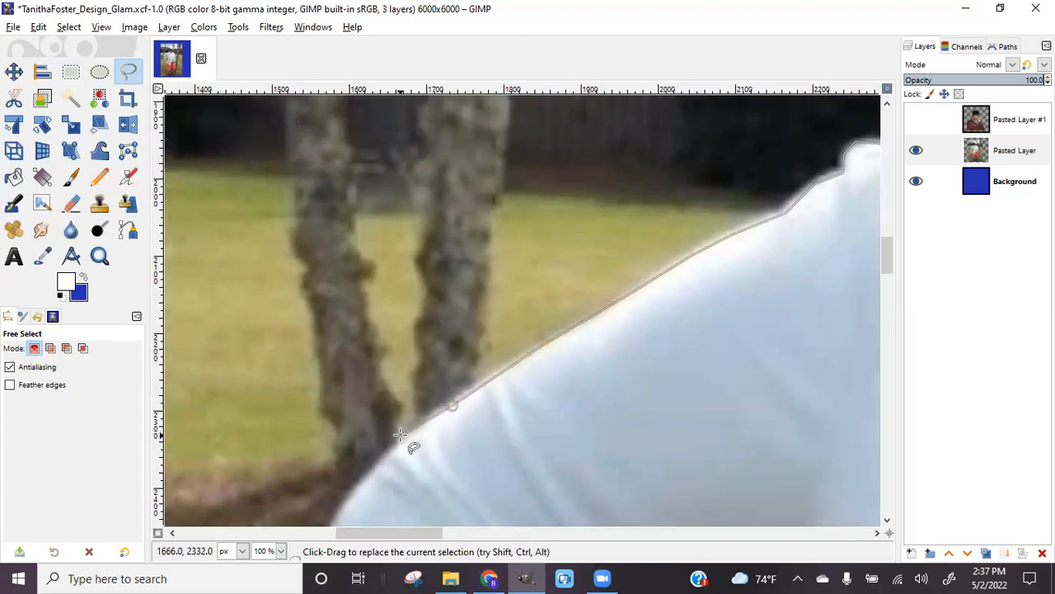
click(369, 479)
click(343, 508)
scroll(401, 466, down, 5)
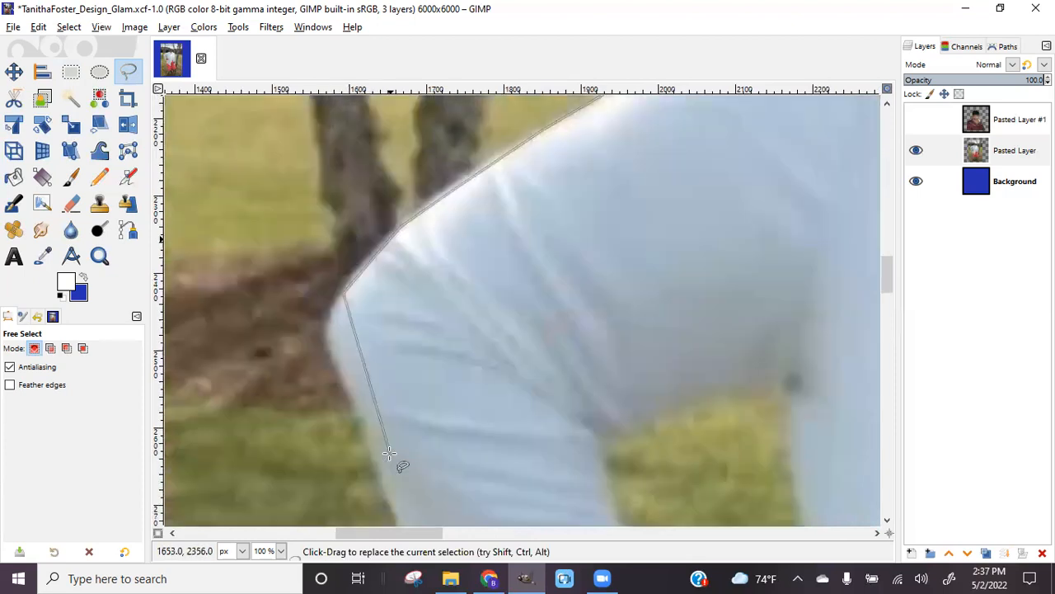
click(325, 331)
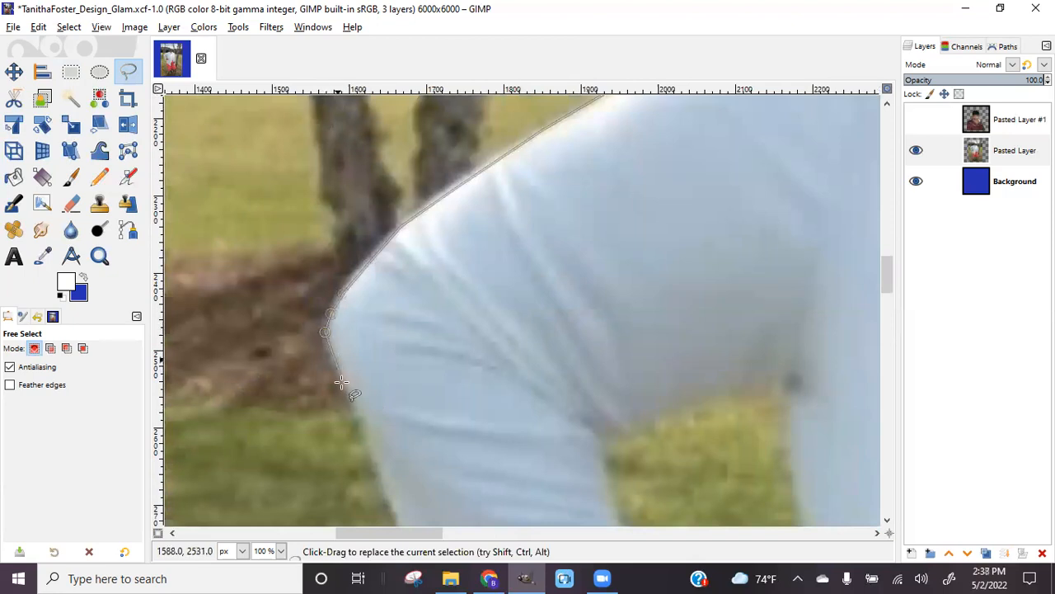
click(383, 464)
scroll(399, 507, down, 5)
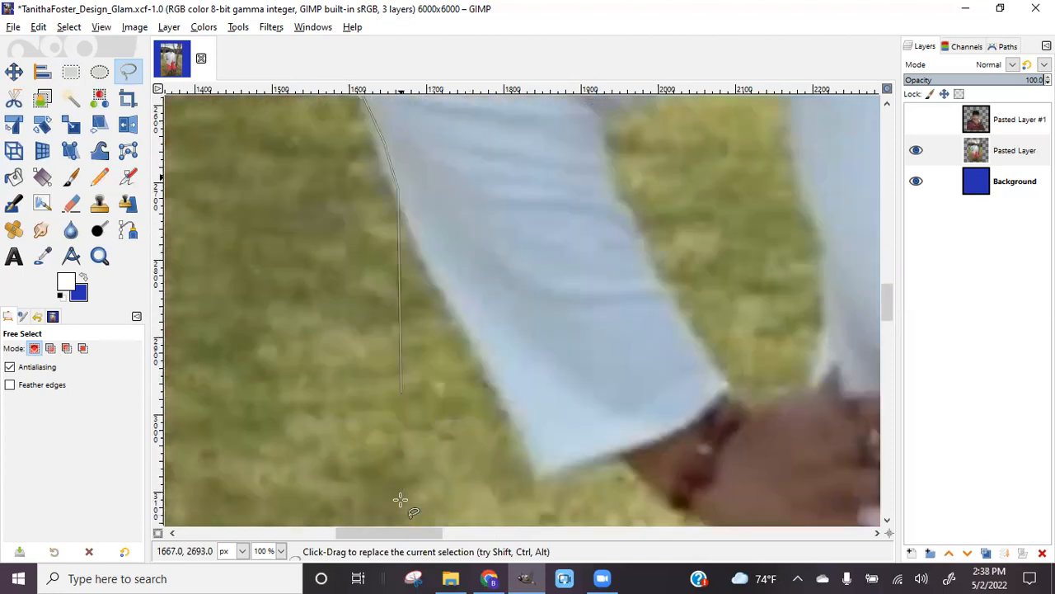
click(502, 388)
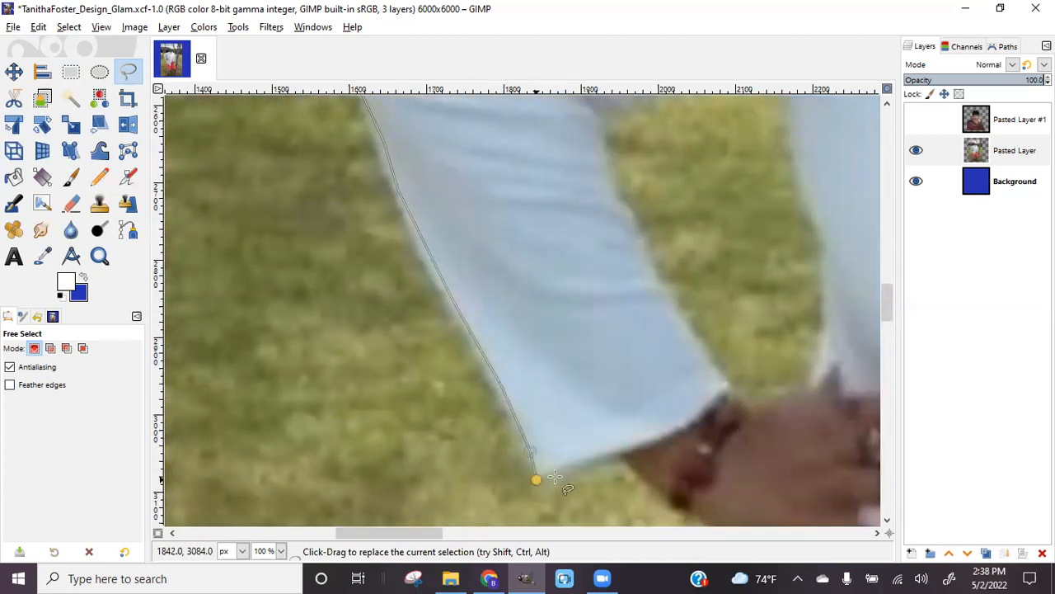
click(672, 503)
Continue the outline along the wrist and around the hand
drag(429, 532, 457, 532)
scroll(541, 471, down, 5)
click(536, 201)
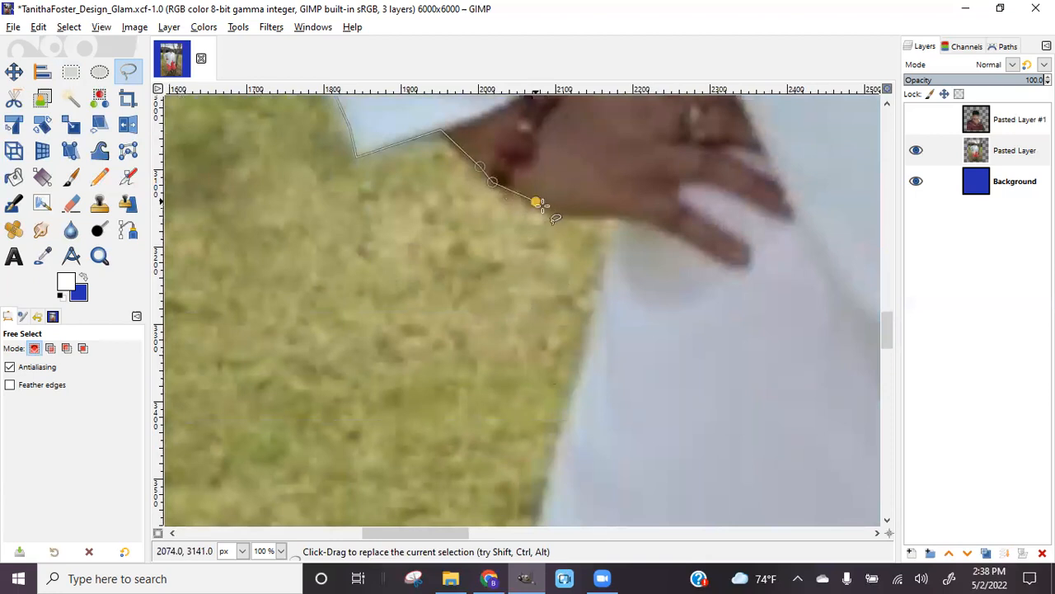
click(617, 216)
click(607, 287)
scroll(607, 294, down, 2)
scroll(611, 310, down, 2)
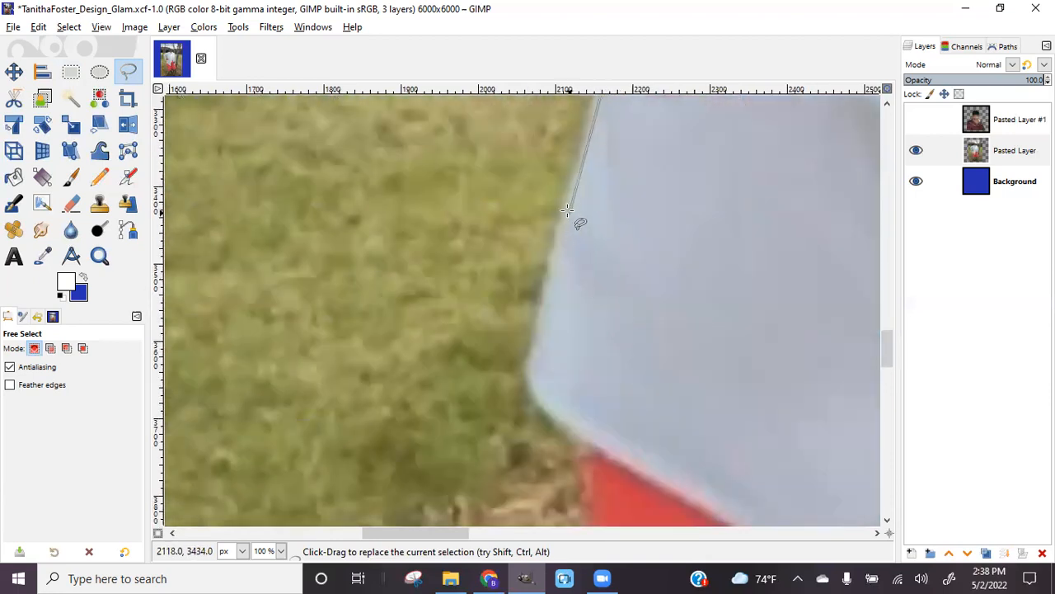
Trace the light blue trousers and the red area's edge down to the skirt
click(544, 292)
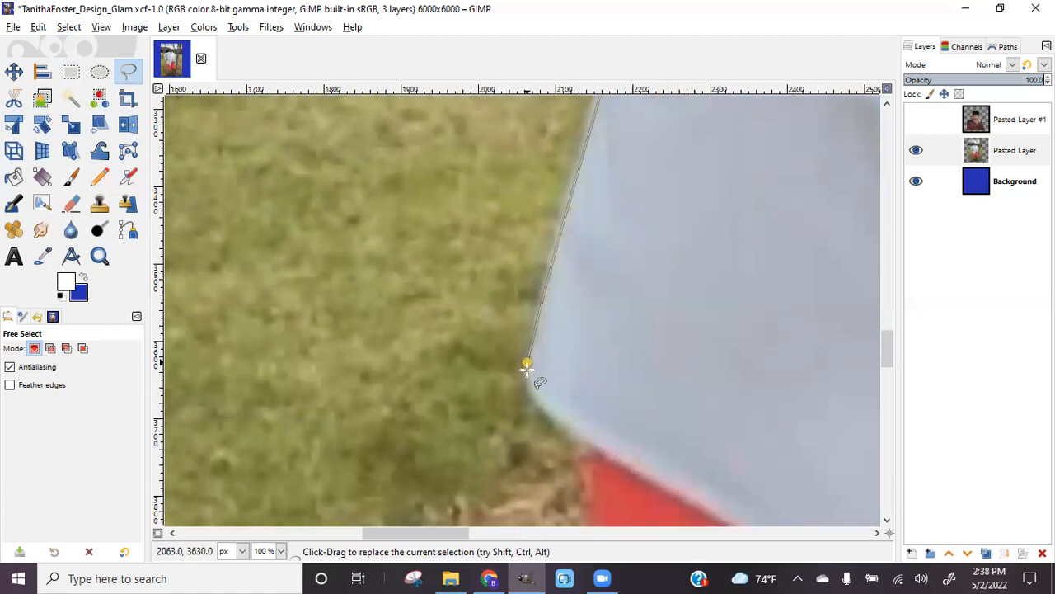
click(559, 419)
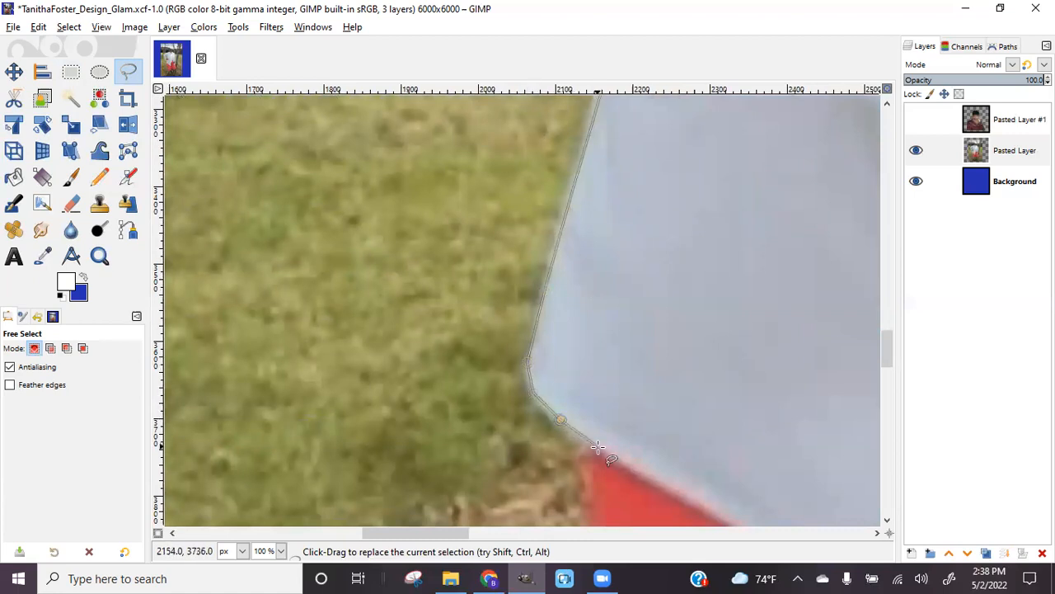
click(596, 445)
scroll(596, 445, down, 5)
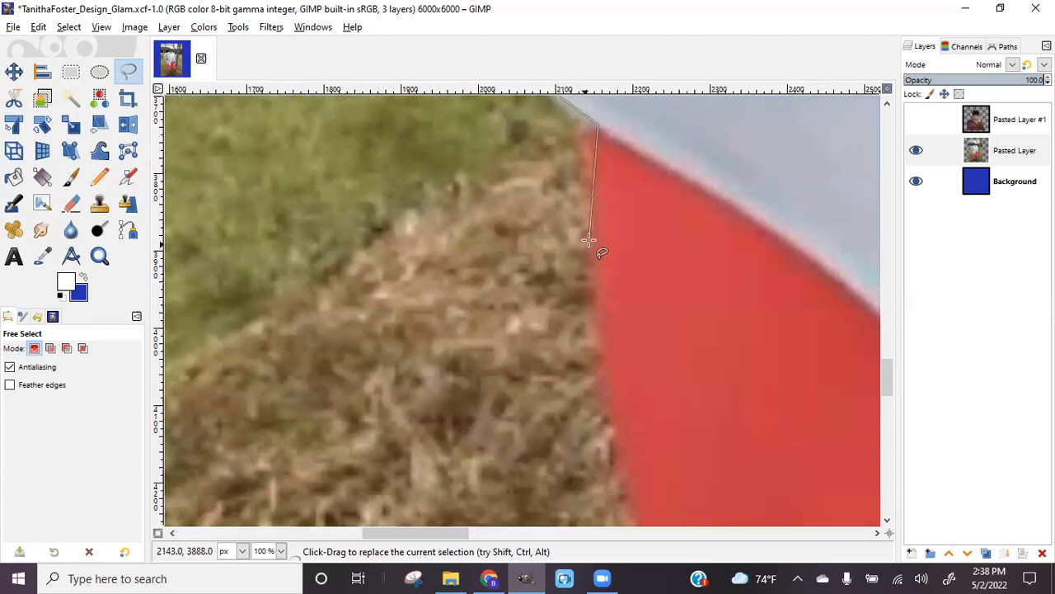
click(595, 256)
click(613, 395)
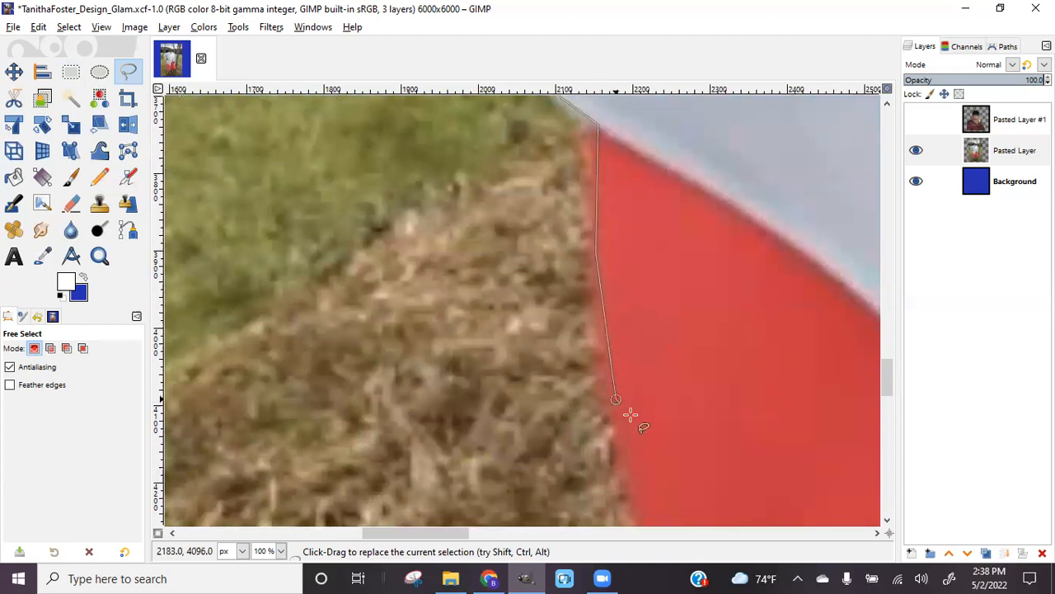
scroll(638, 493, down, 3)
click(672, 403)
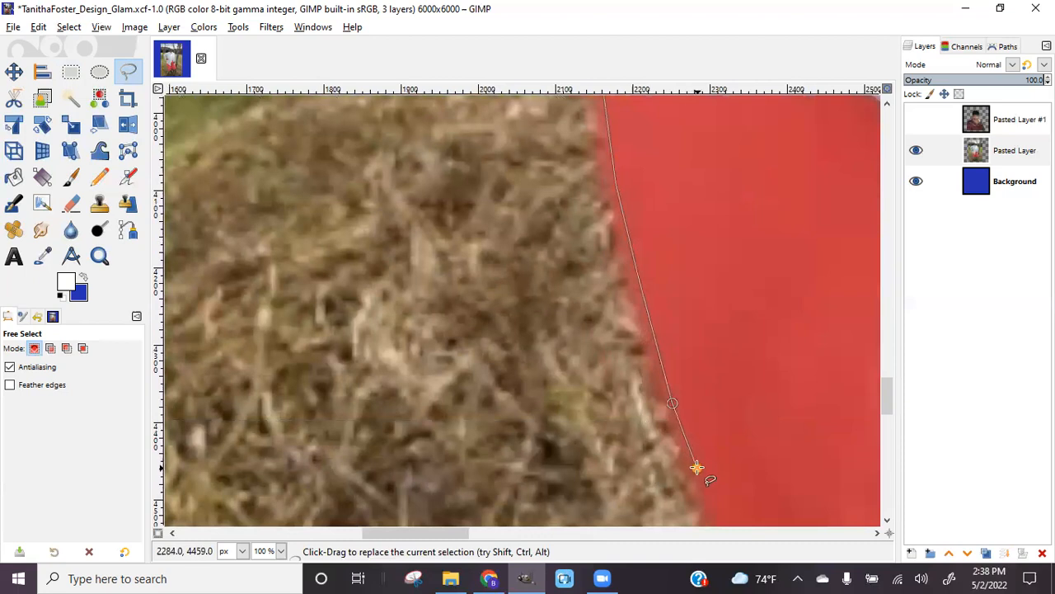
scroll(697, 468, down, 3)
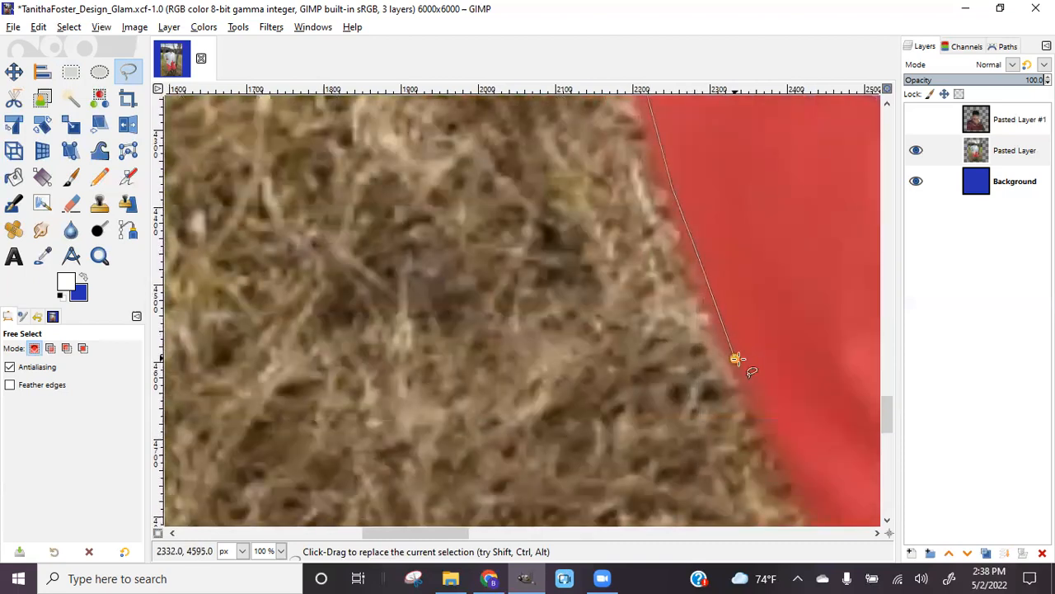
scroll(742, 371, down, 5)
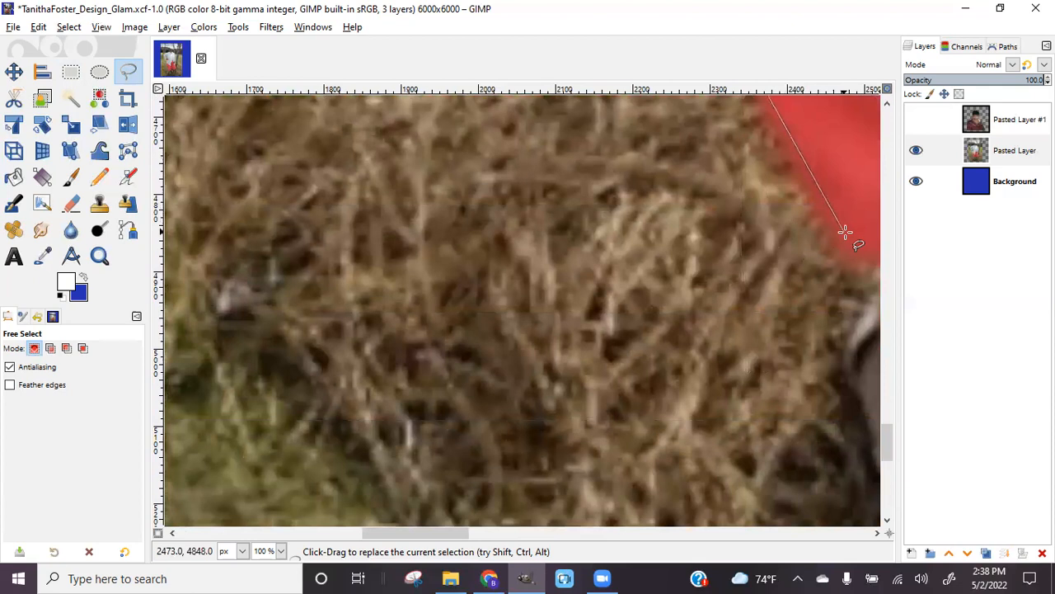
click(839, 240)
Outline down the left leg and around the first sandal and foot
drag(406, 533, 507, 535)
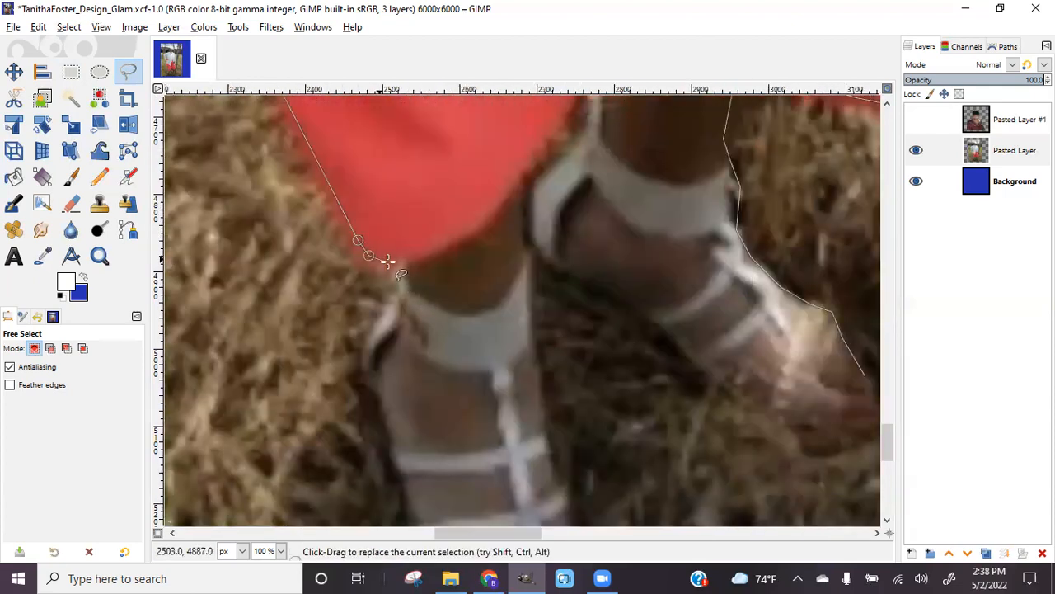
click(386, 311)
click(365, 342)
click(384, 404)
scroll(403, 478, down, 3)
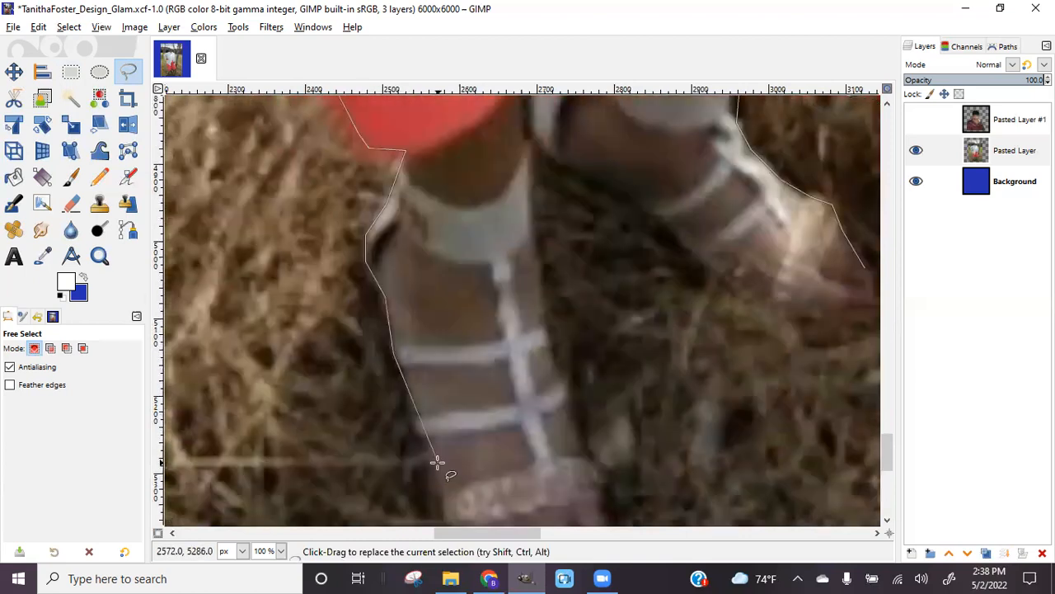
scroll(441, 457, down, 5)
click(435, 261)
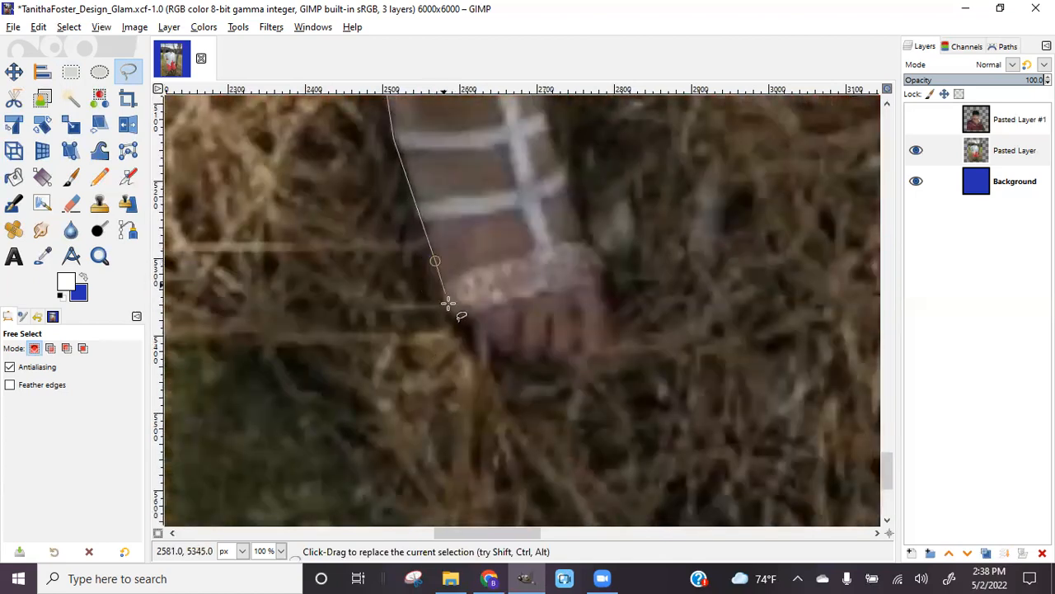
drag(449, 311, 500, 360)
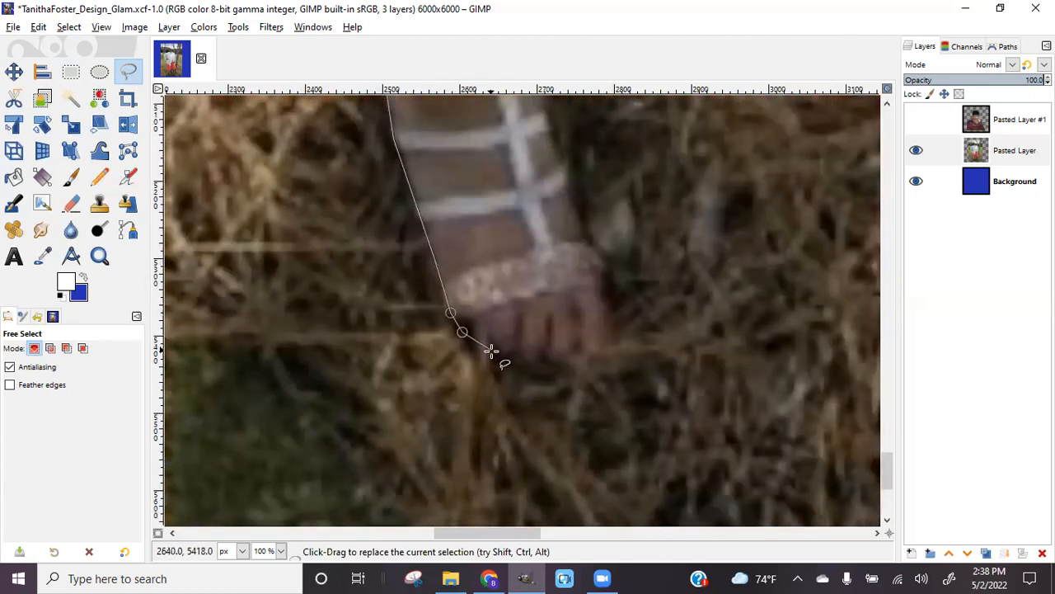
click(548, 363)
click(605, 356)
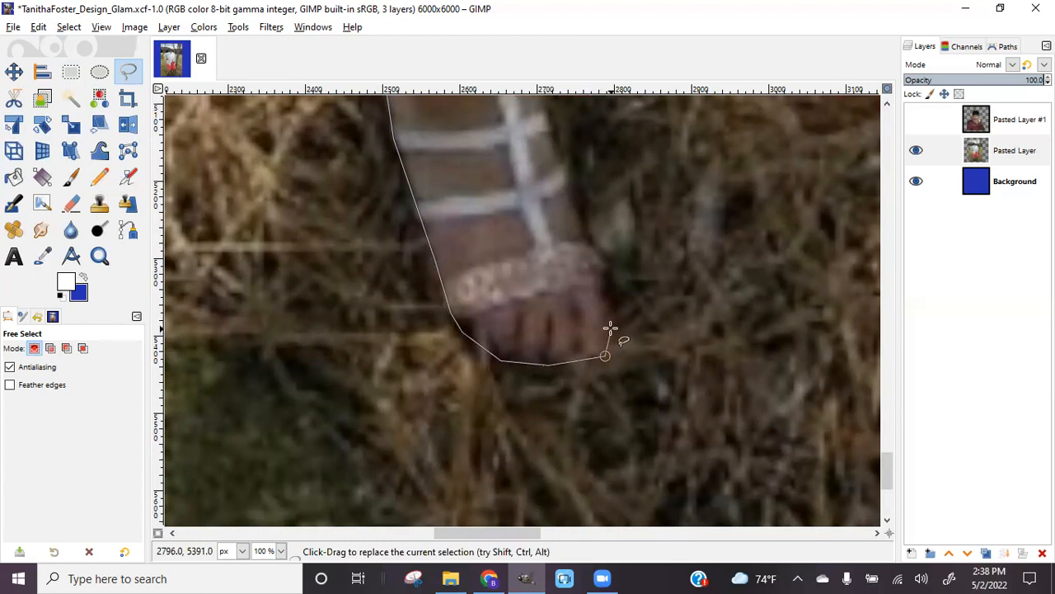
click(615, 329)
click(603, 282)
click(605, 258)
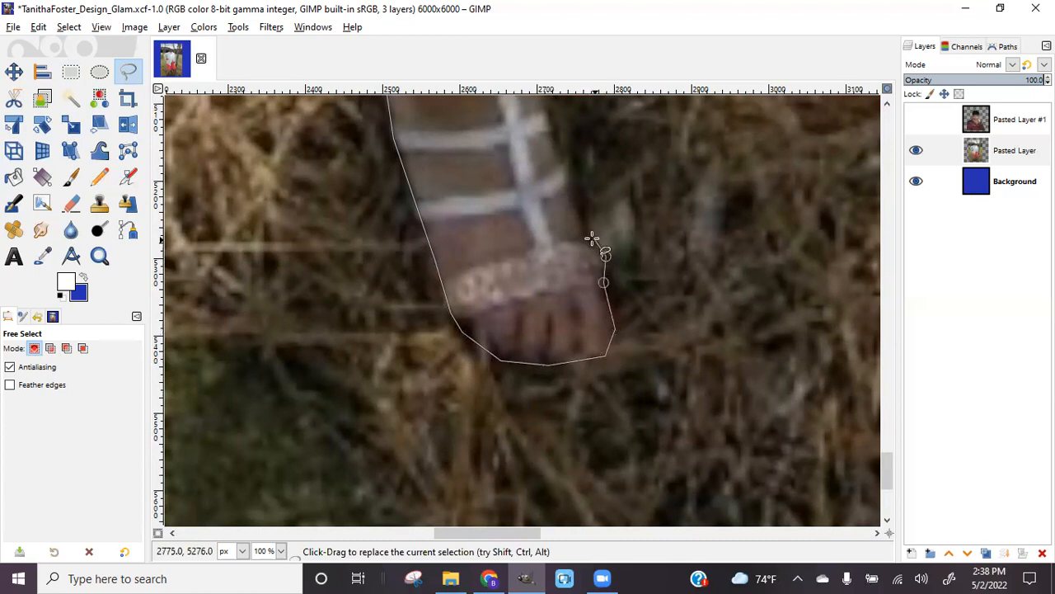
scroll(587, 238, up, 5)
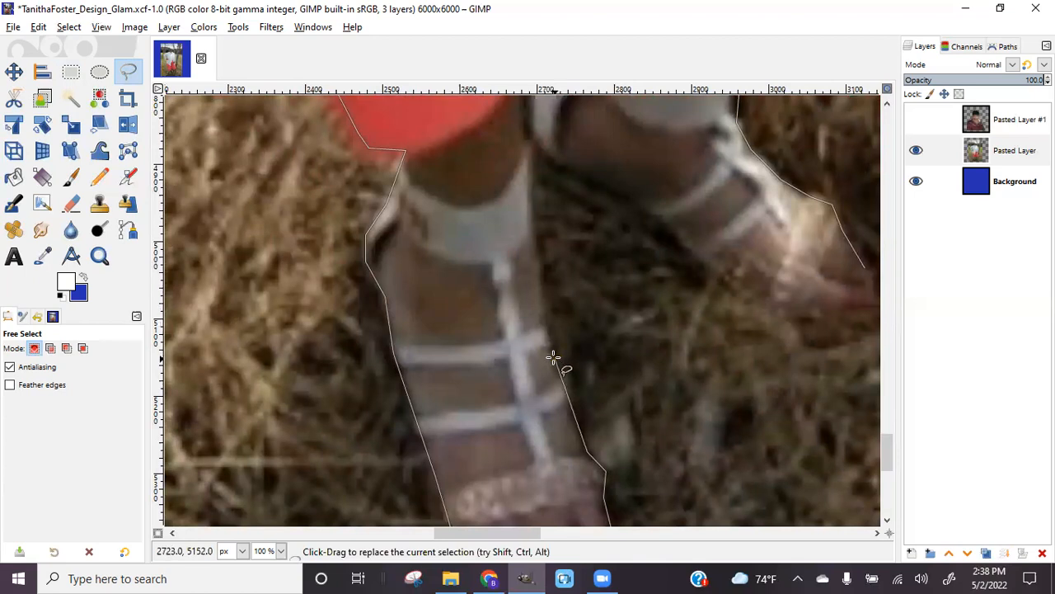
Trace up the inner leg, around the second sandal, and close the selection
click(538, 298)
click(529, 234)
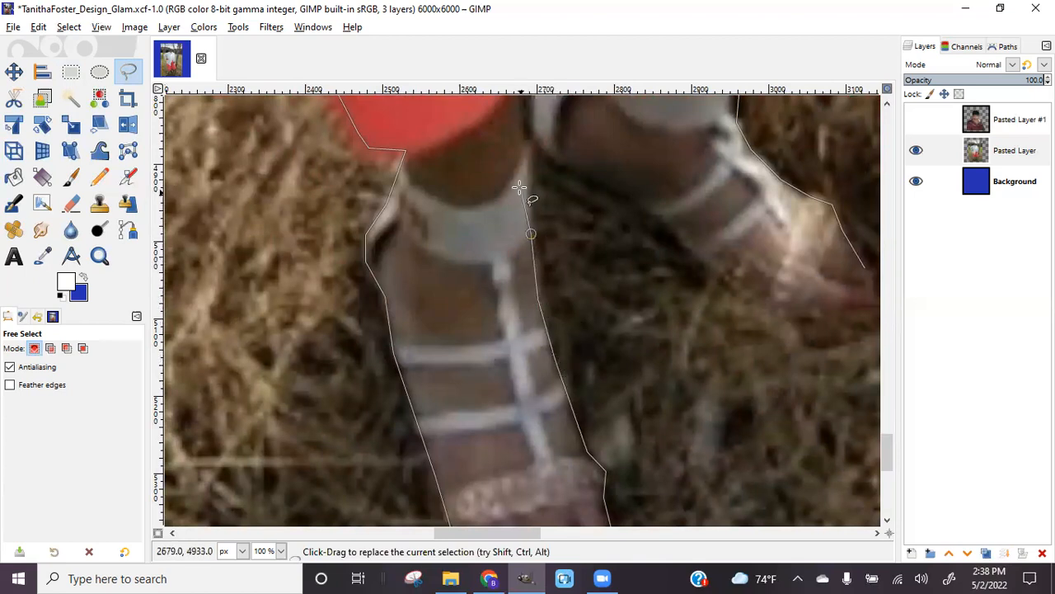
click(527, 140)
click(577, 174)
click(628, 198)
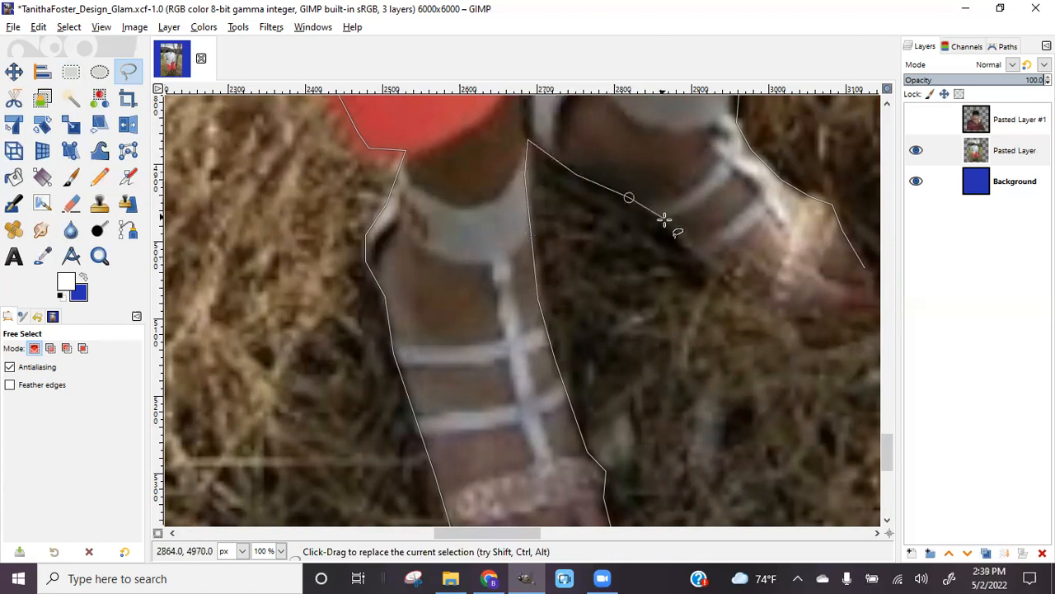
click(747, 293)
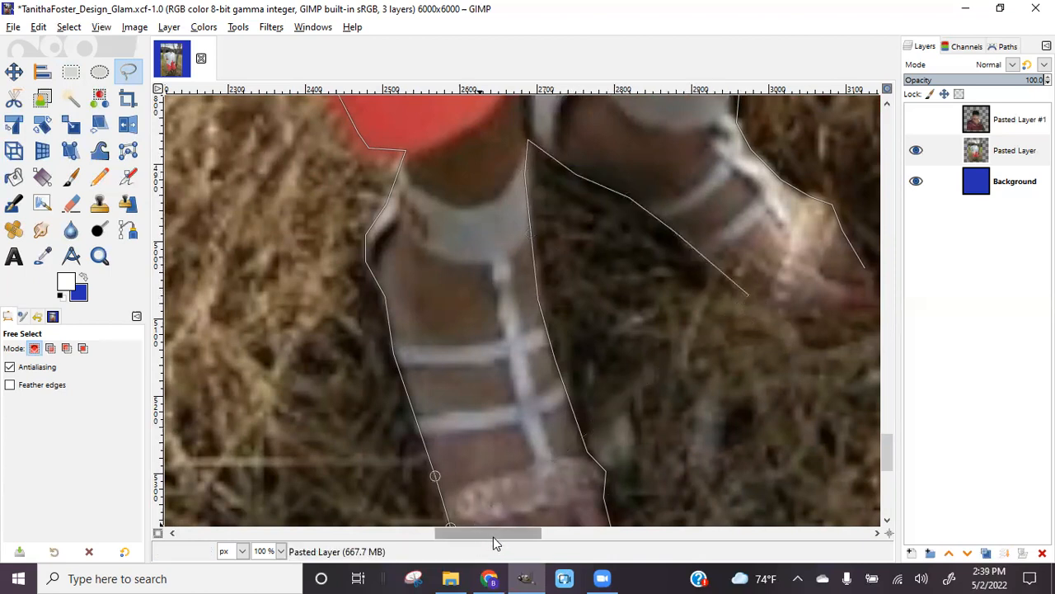
drag(494, 537, 549, 537)
click(449, 319)
click(496, 319)
click(507, 296)
click(498, 267)
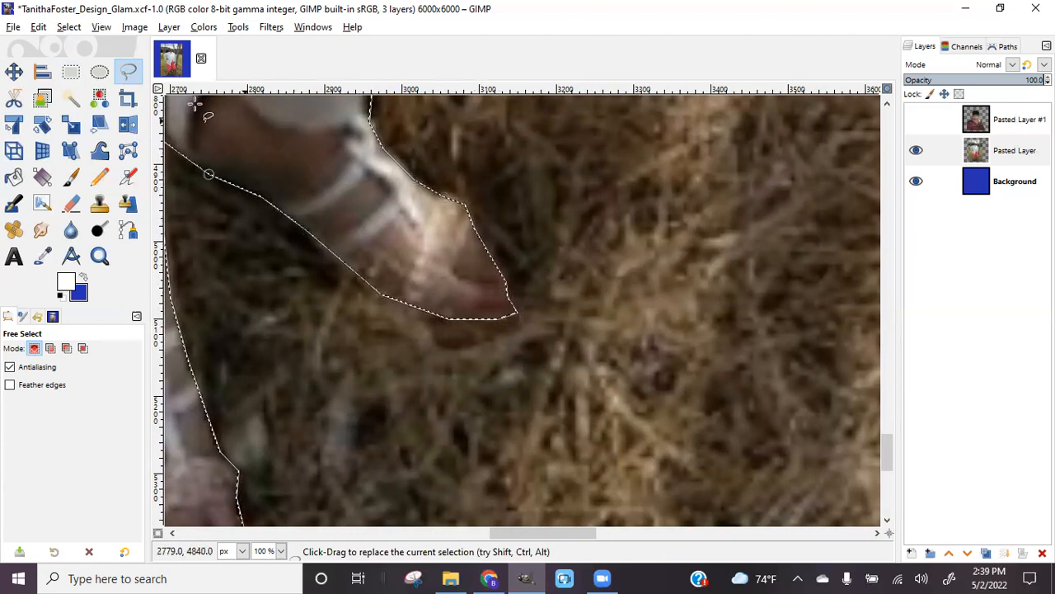
Invert the selection so the photo's background around the woman is selected
key(minus)
key(minus)
key(minus)
key(minus)
key(minus)
key(minus)
key(minus)
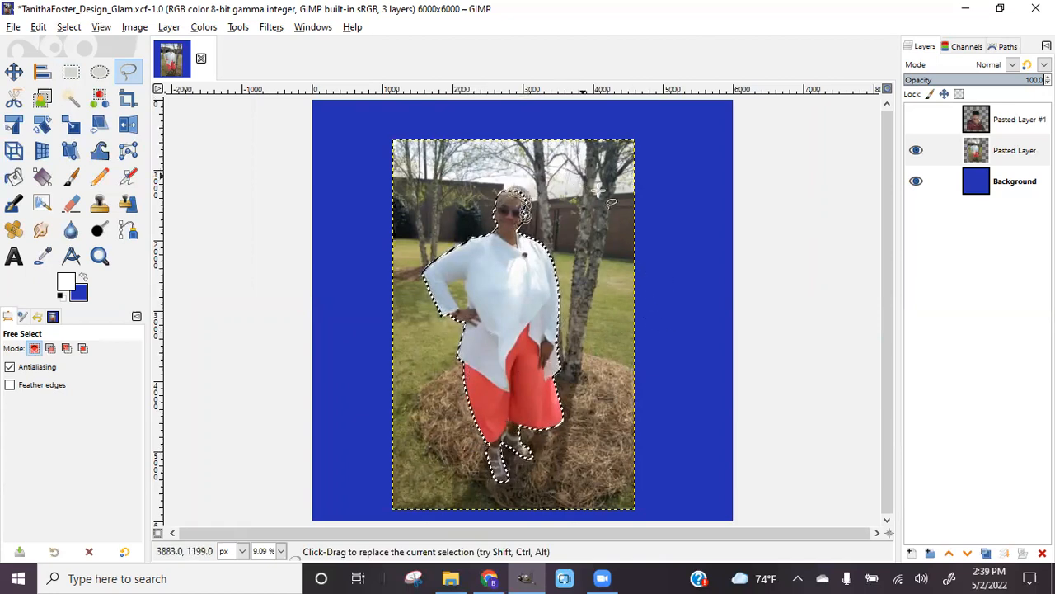
click(38, 27)
mouse_move(68, 29)
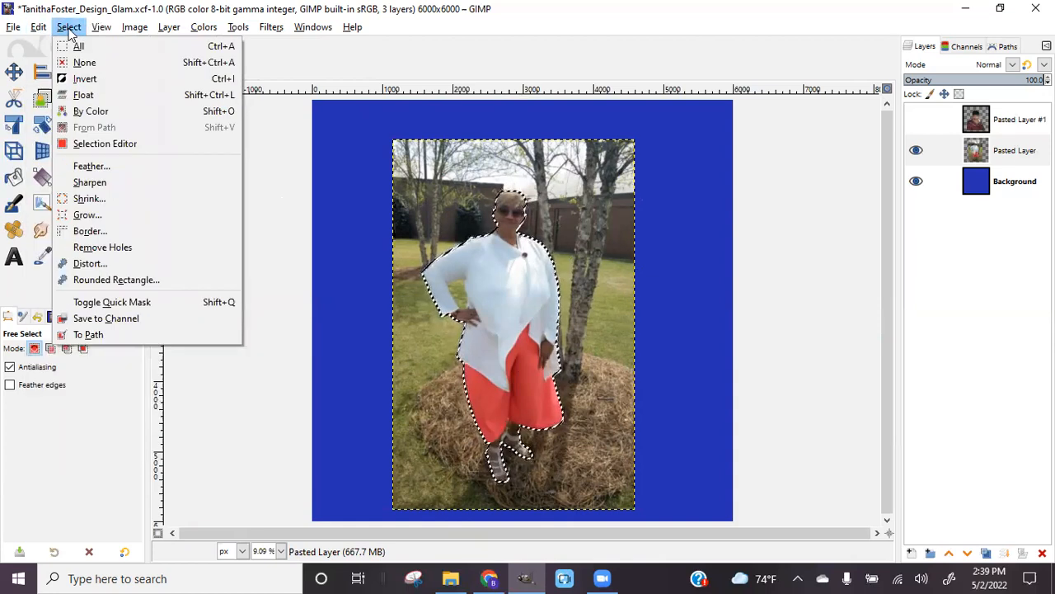
click(79, 80)
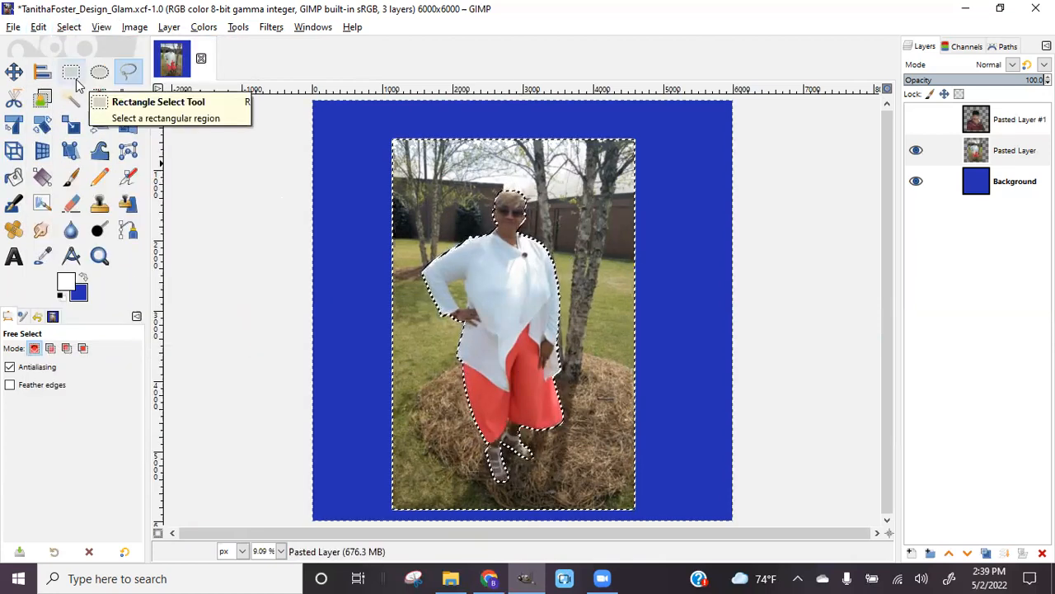
Clear the selected background, deselect everything, and zoom in on the woman
click(38, 27)
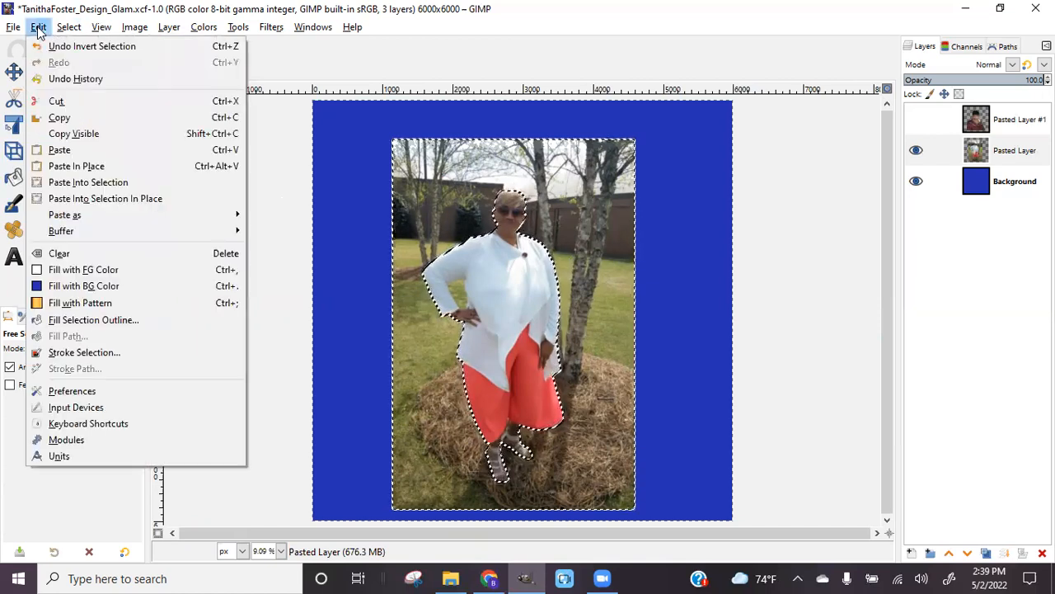
click(56, 254)
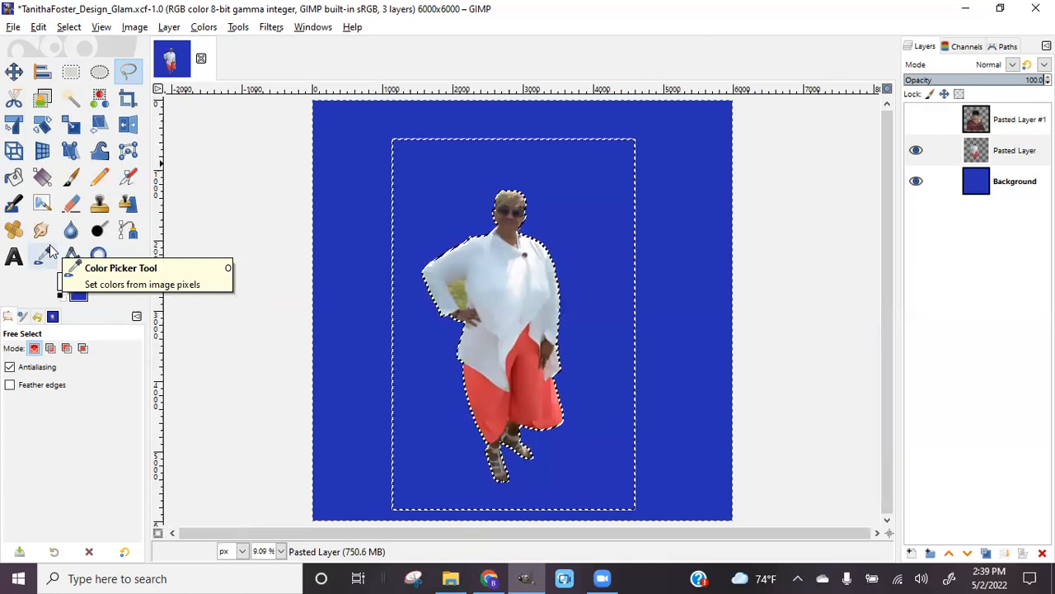
click(68, 27)
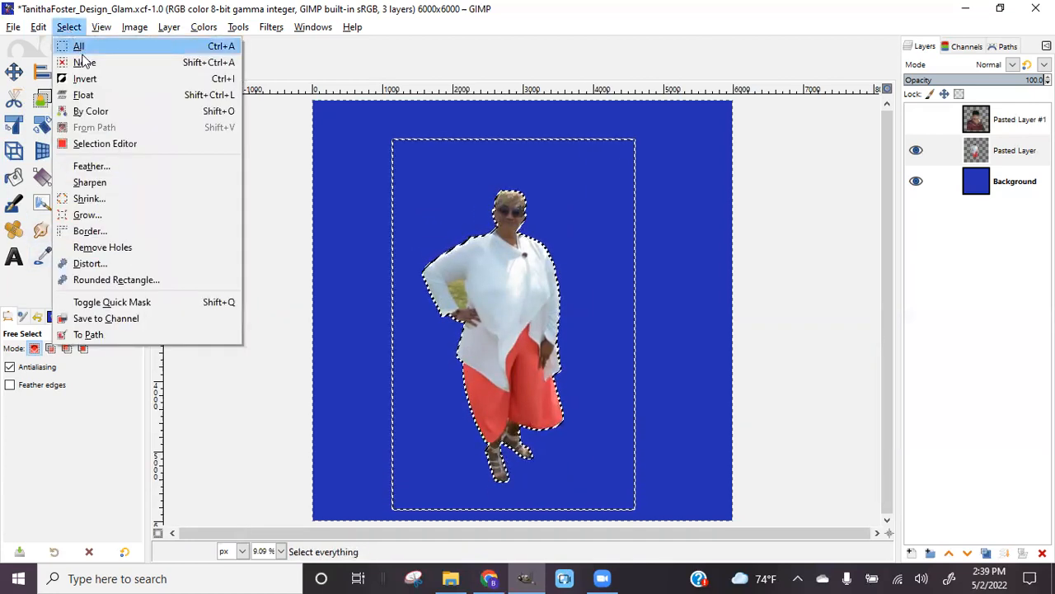
click(84, 63)
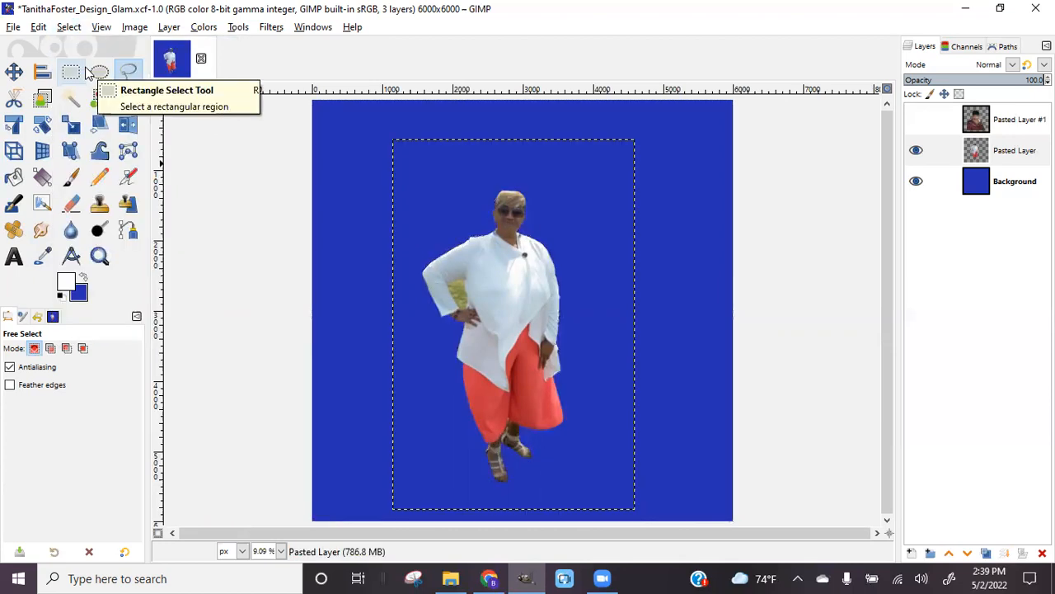
key(plus)
key(plus)
key(plus)
key(plus)
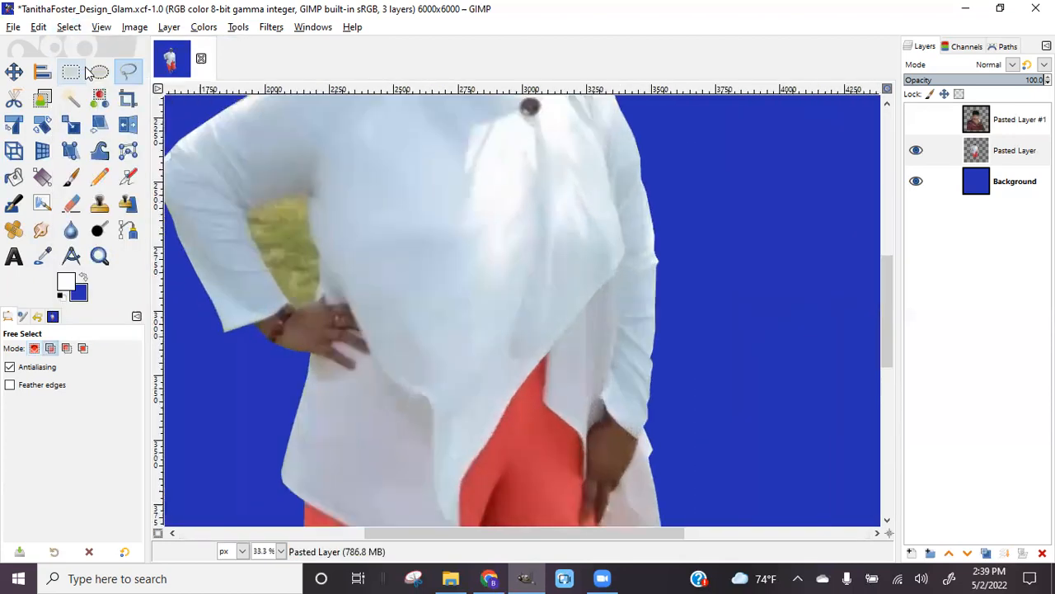
key(plus)
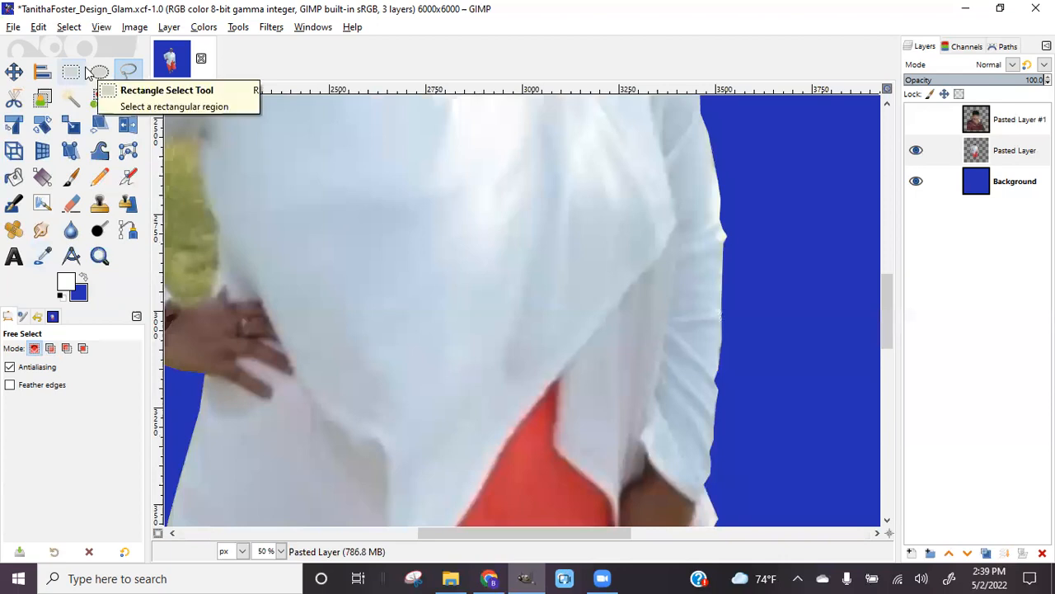
drag(591, 535, 521, 532)
Outline the green grass patch between her arm and body into a closed selection
key(plus)
key(plus)
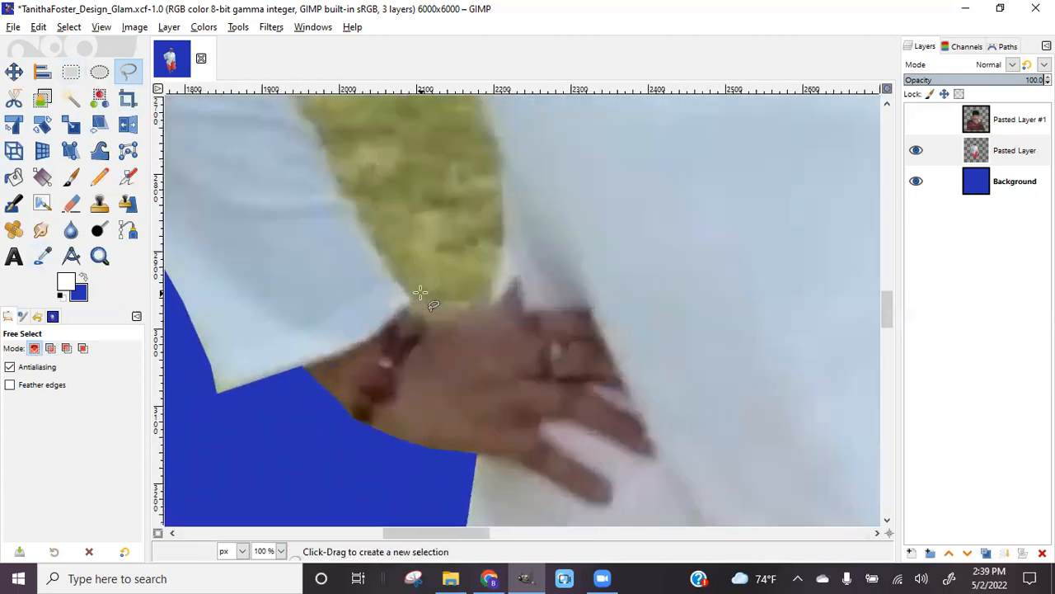
scroll(433, 257, down, 2)
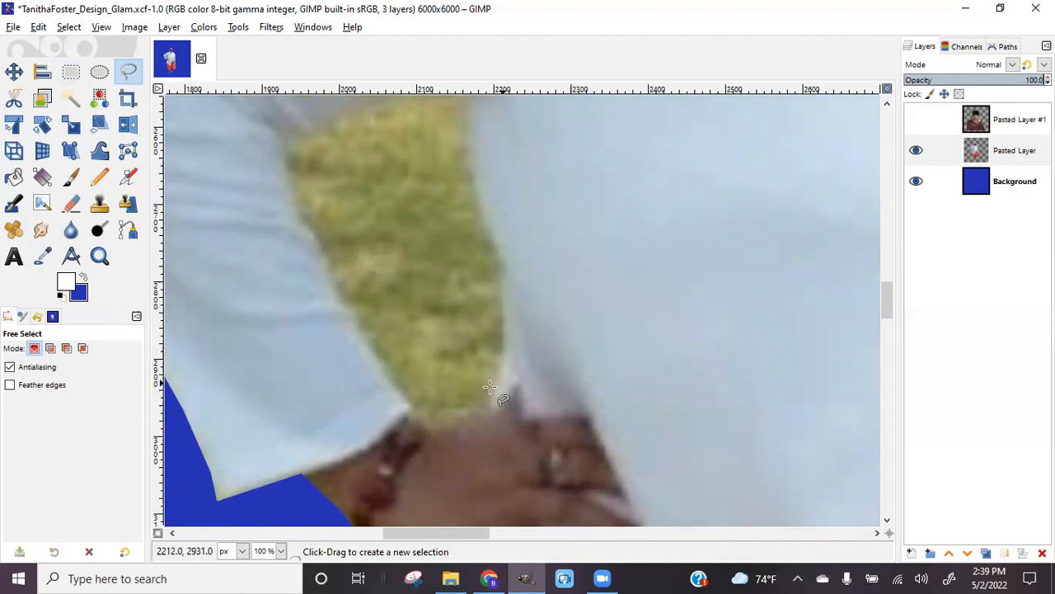
mouse_move(489, 410)
mouse_down()
mouse_move(505, 350)
mouse_move(506, 247)
mouse_up()
click(485, 208)
scroll(484, 208, up, 2)
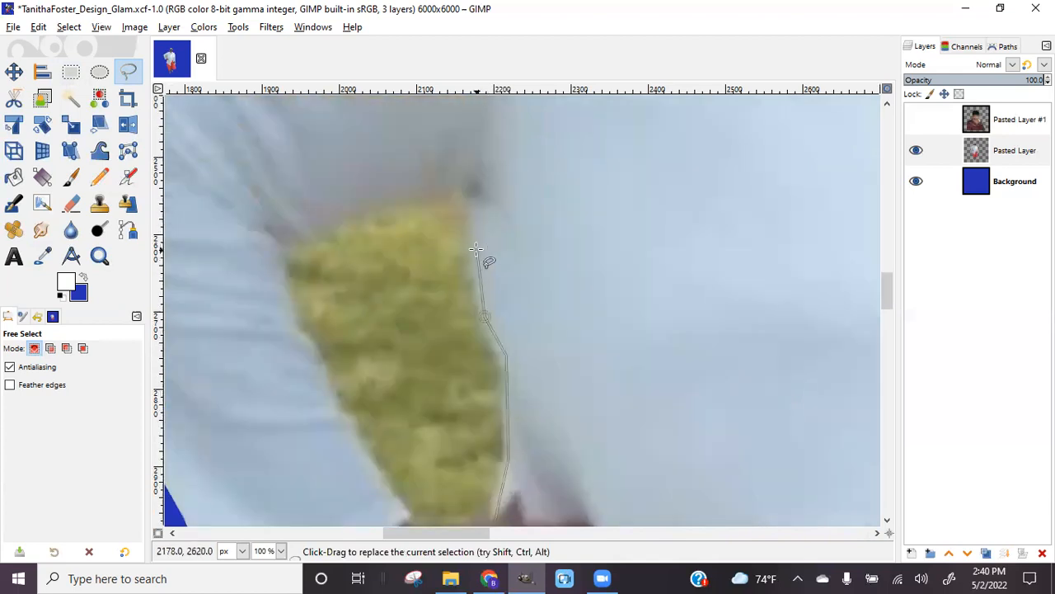
click(474, 231)
click(473, 194)
click(404, 196)
click(338, 213)
click(297, 344)
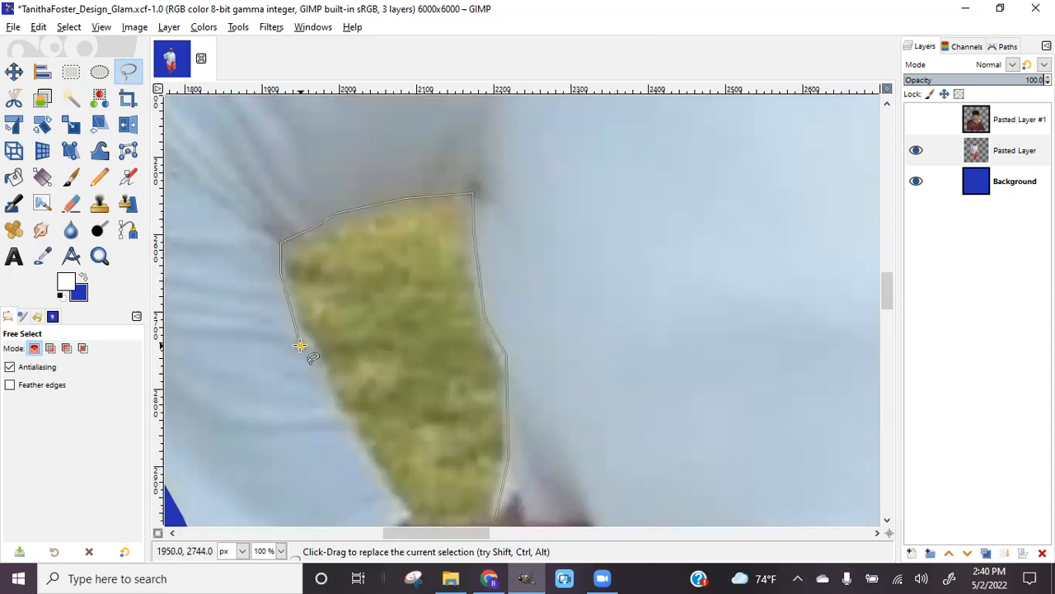
click(318, 369)
click(361, 459)
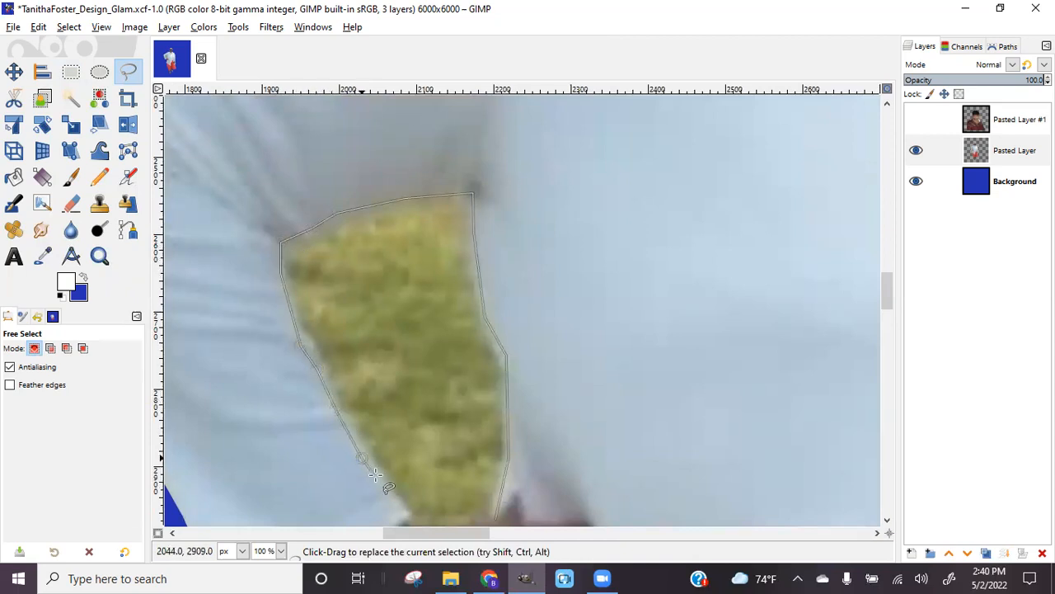
click(391, 498)
scroll(396, 491, down, 3)
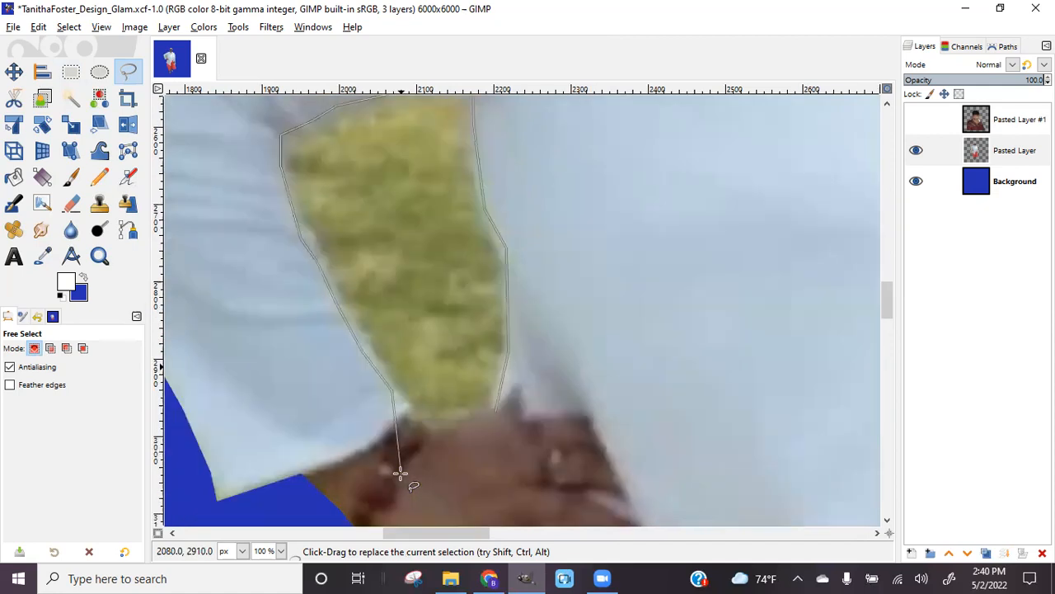
click(410, 424)
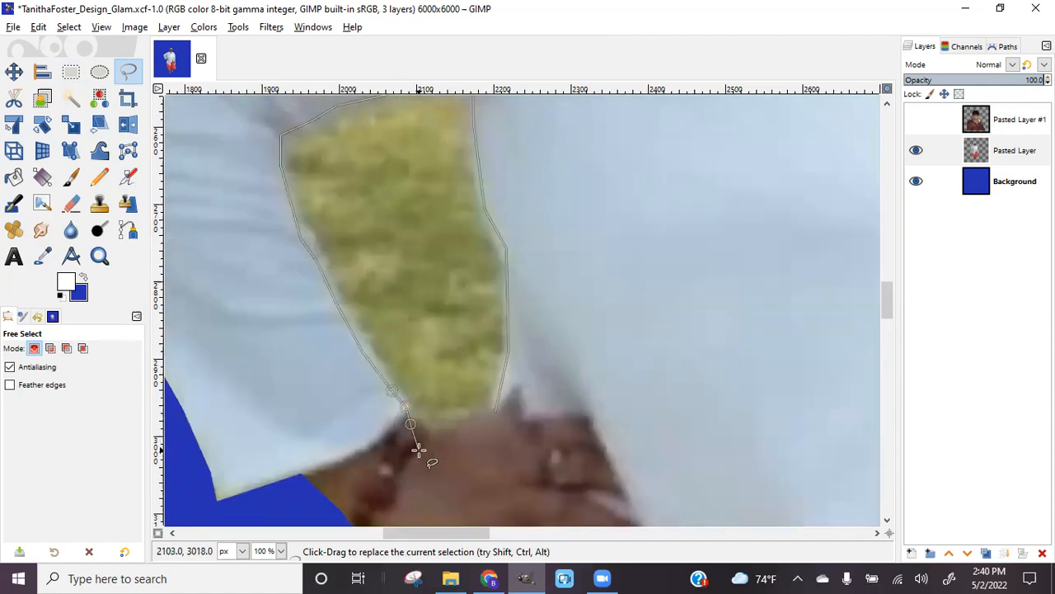
click(429, 433)
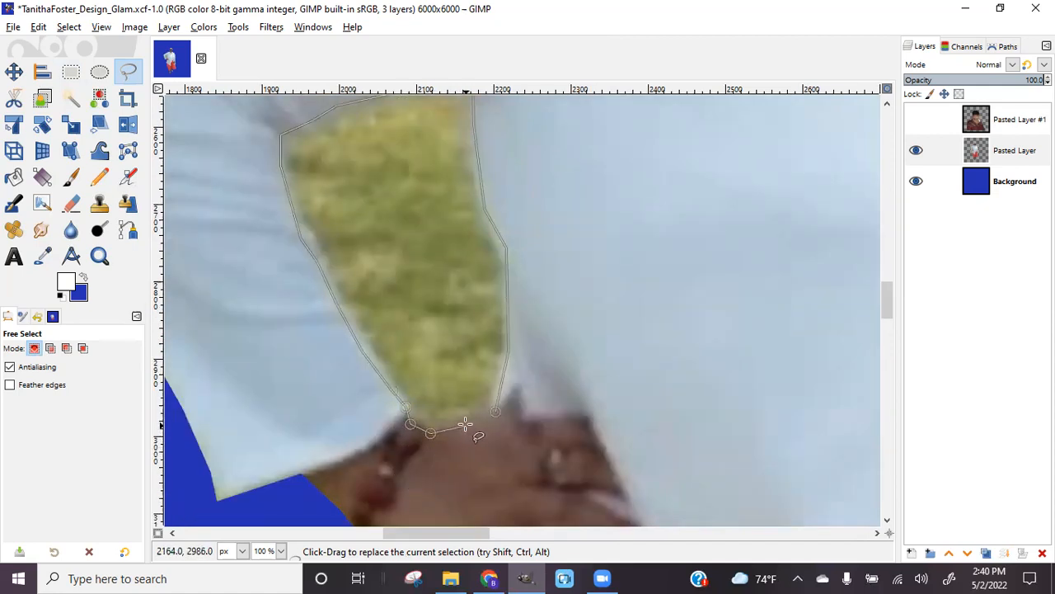
click(496, 412)
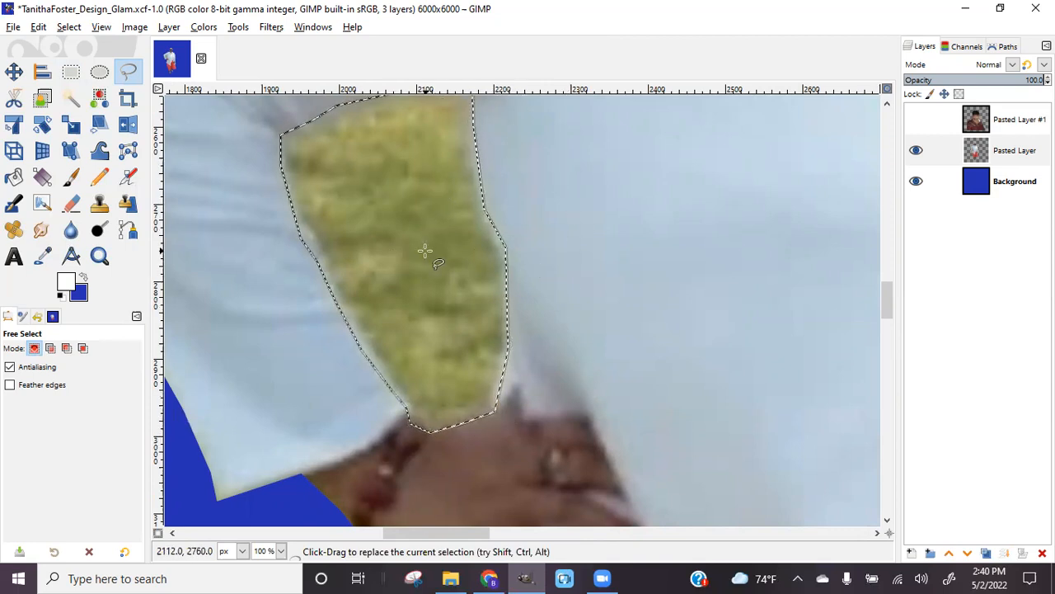
Clear the selected grass patch from the cutout layer with Edit > Clear
scroll(438, 244, up, 3)
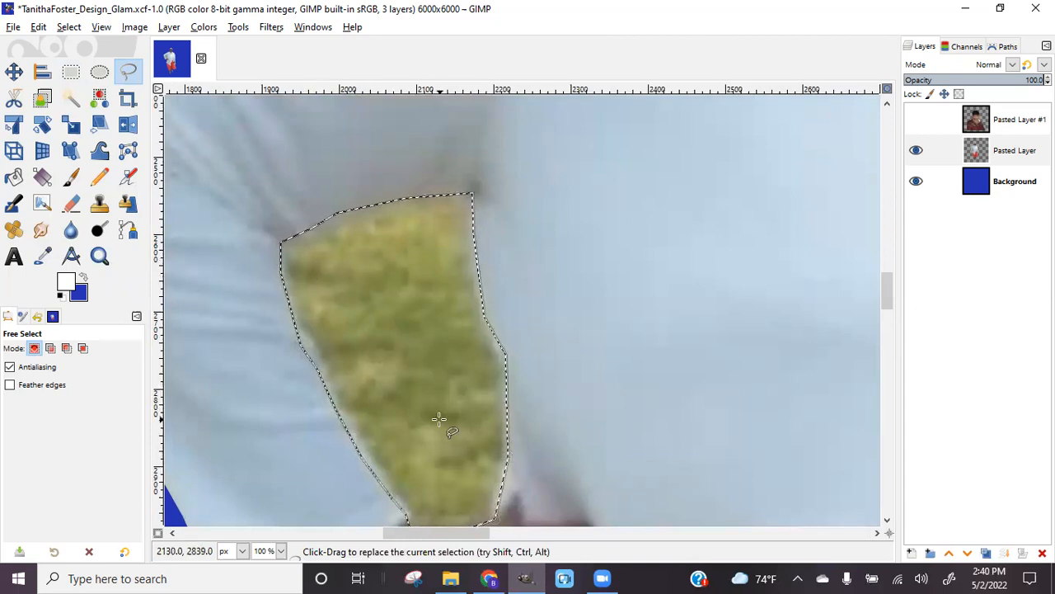
click(42, 27)
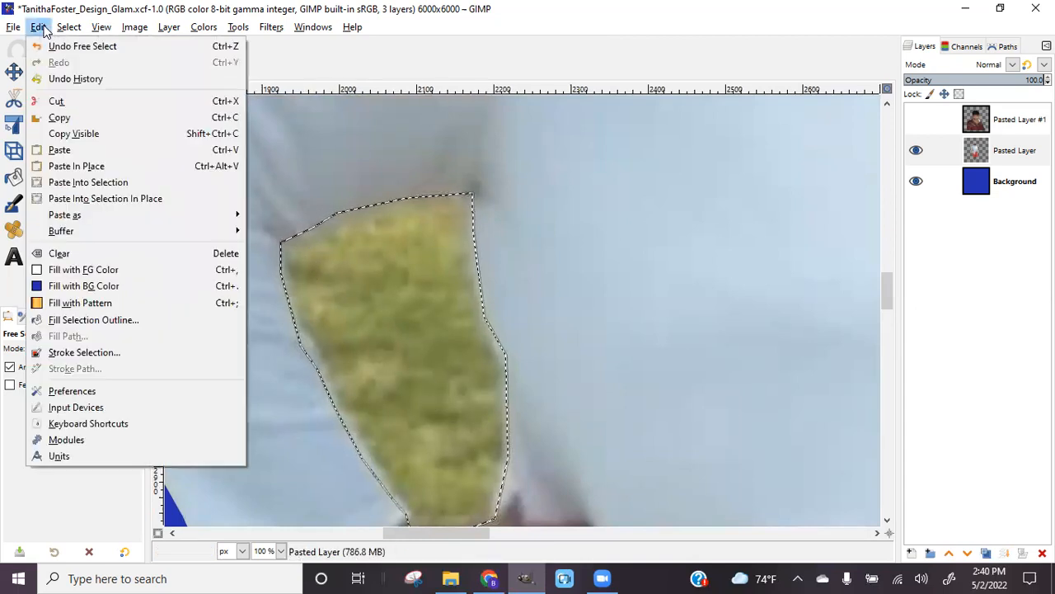
click(58, 254)
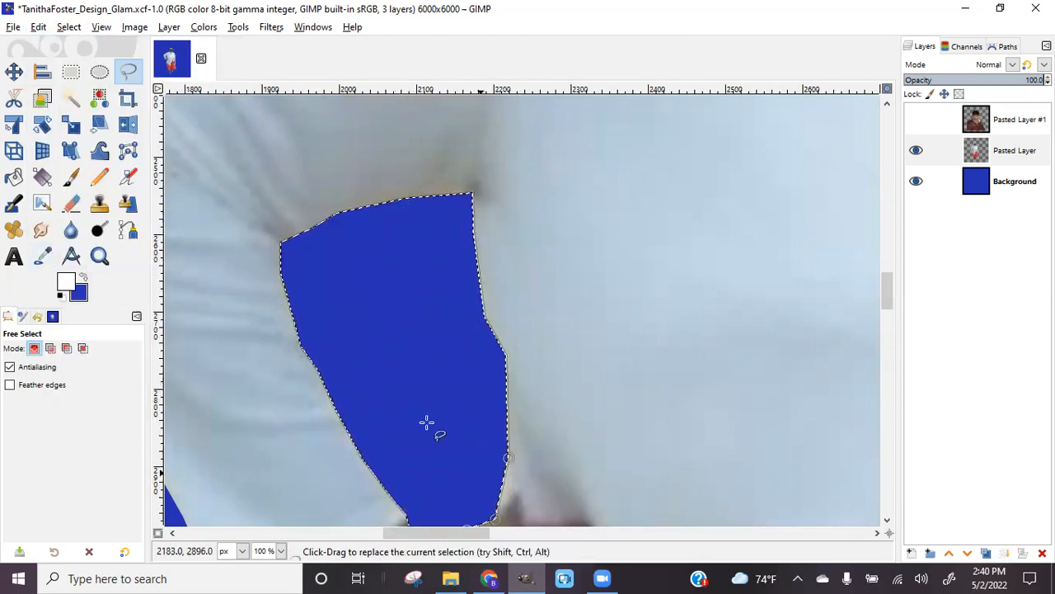
click(74, 28)
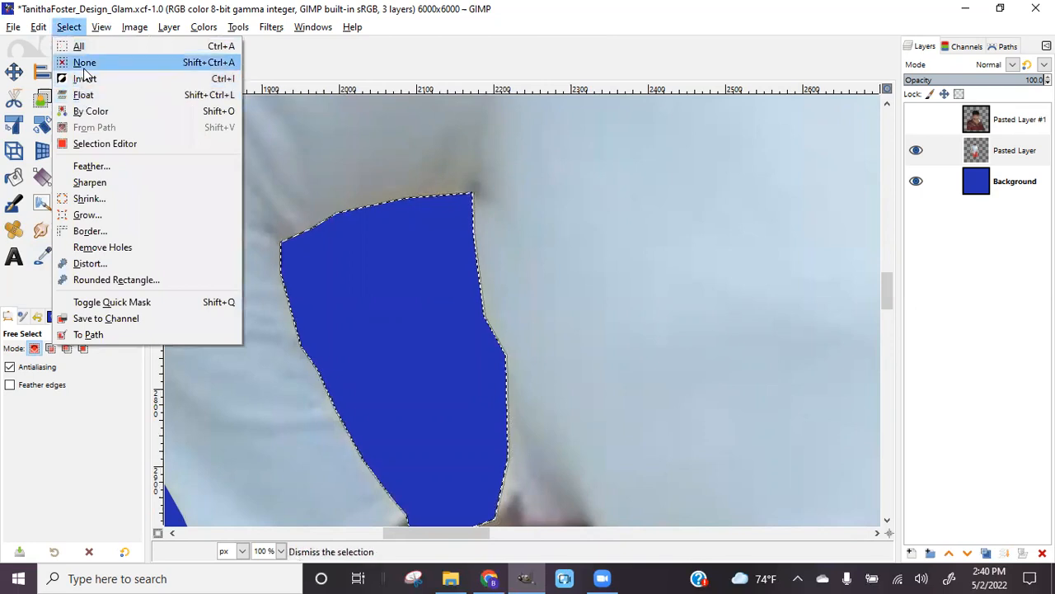
Drop the old selection and outline the grey fringe along the cleared patch
click(84, 65)
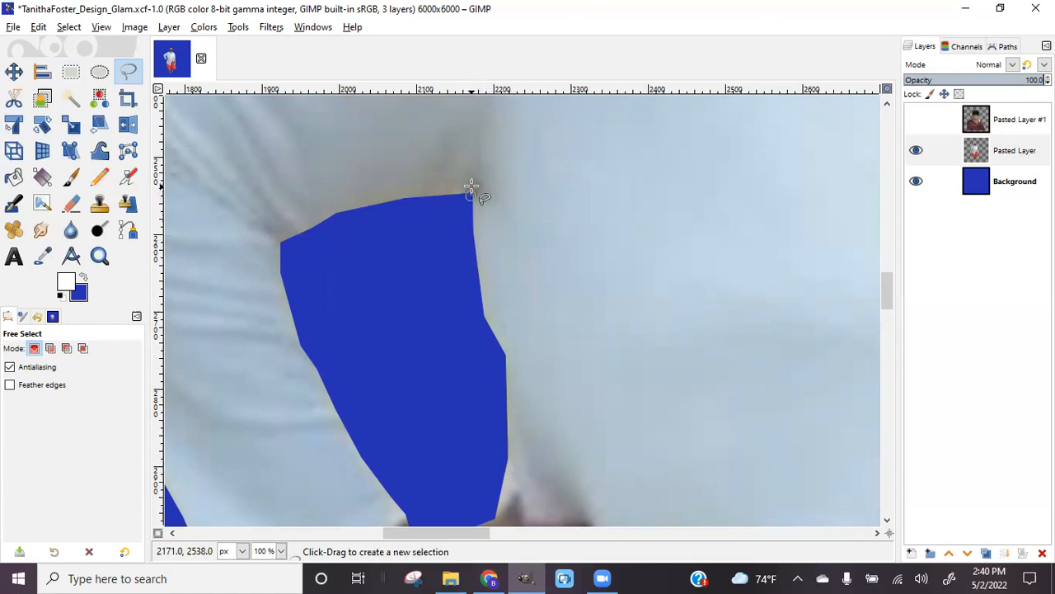
click(401, 189)
click(344, 202)
click(305, 221)
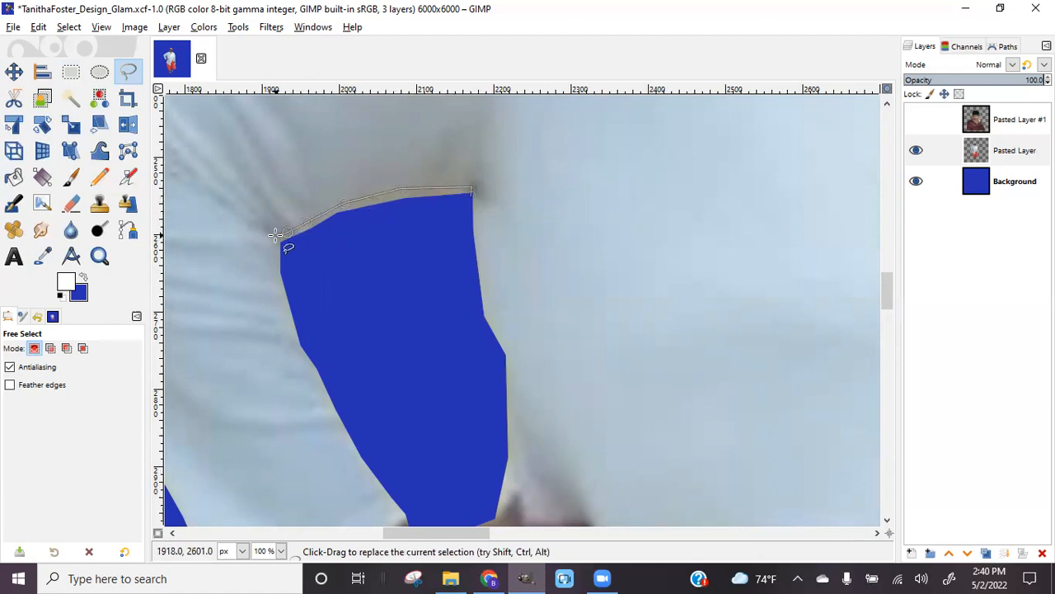
click(279, 283)
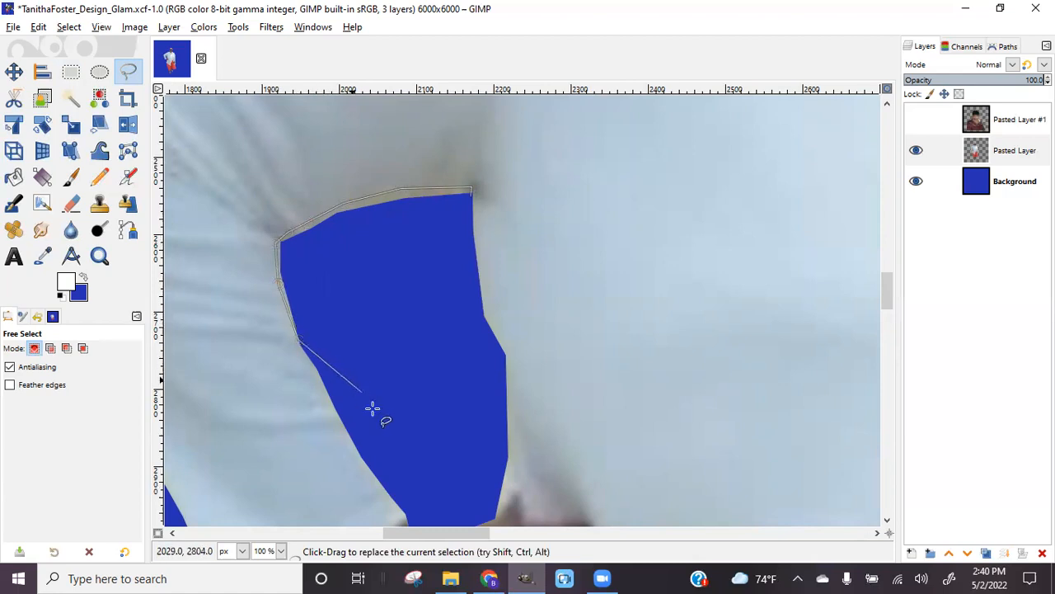
click(430, 503)
click(470, 194)
Fill the fringe with the blue background colour and deselect
key(ctrl+comma)
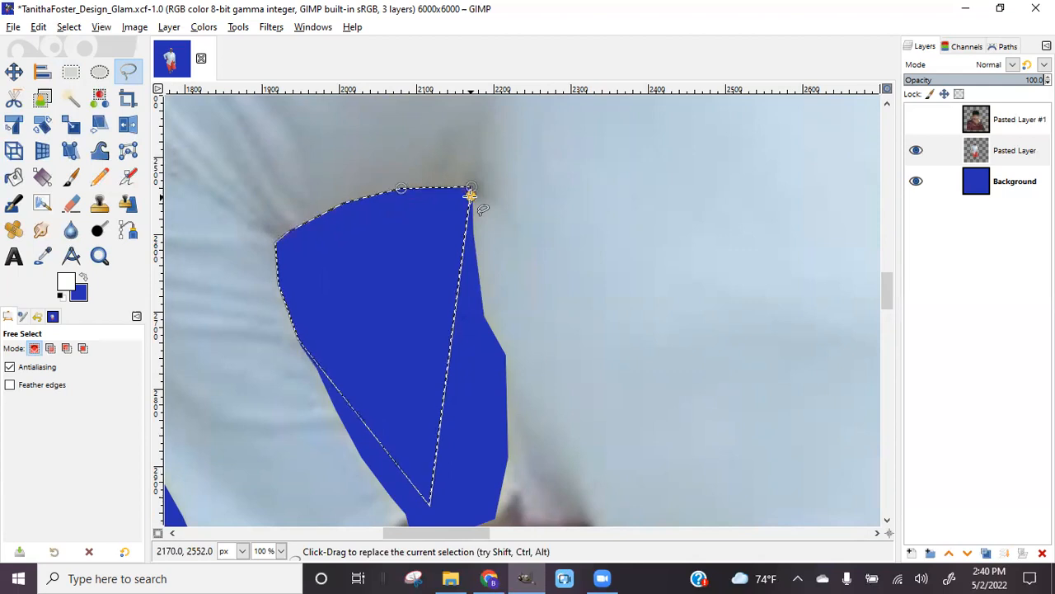
key(ctrl+shift+a)
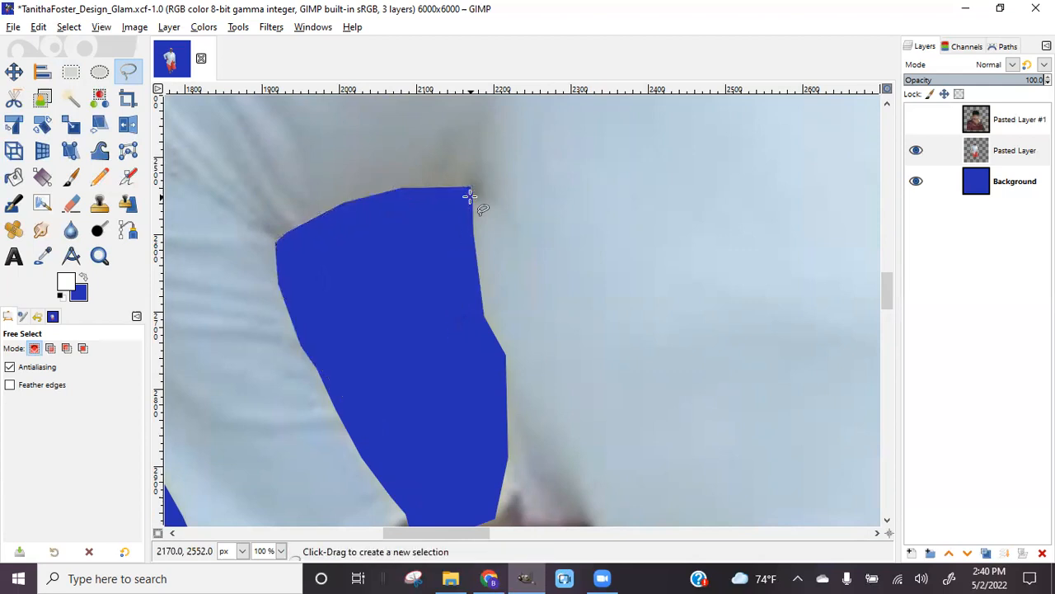
scroll(470, 195, down, 6)
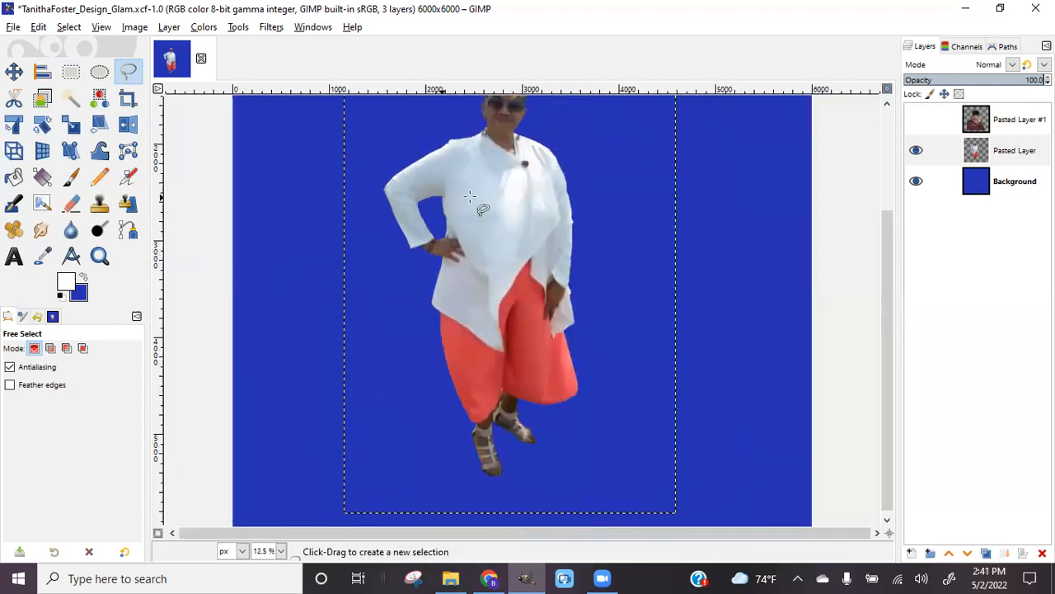
scroll(470, 195, down, 1)
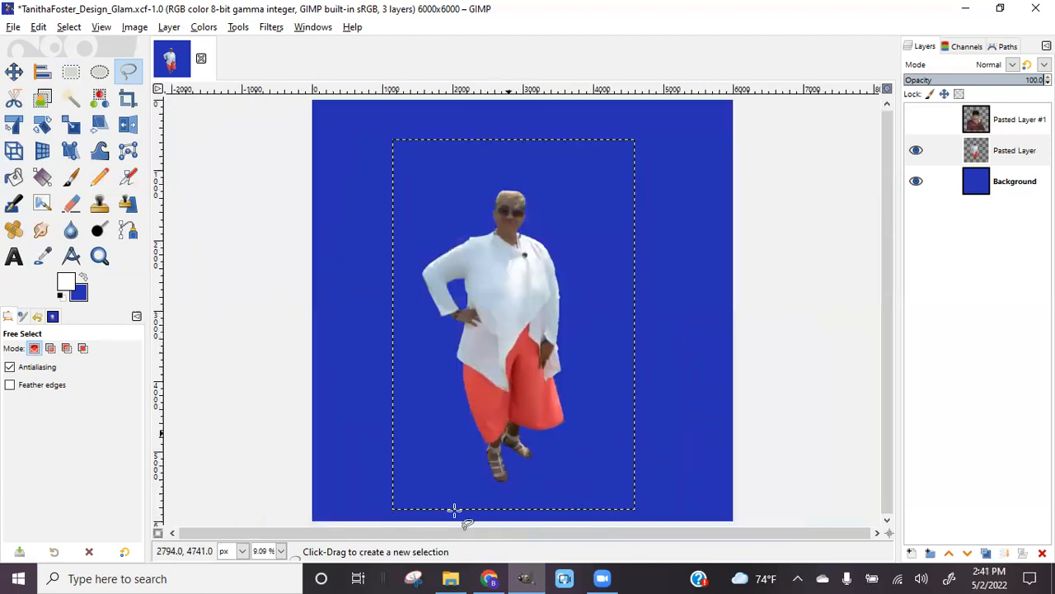
click(490, 578)
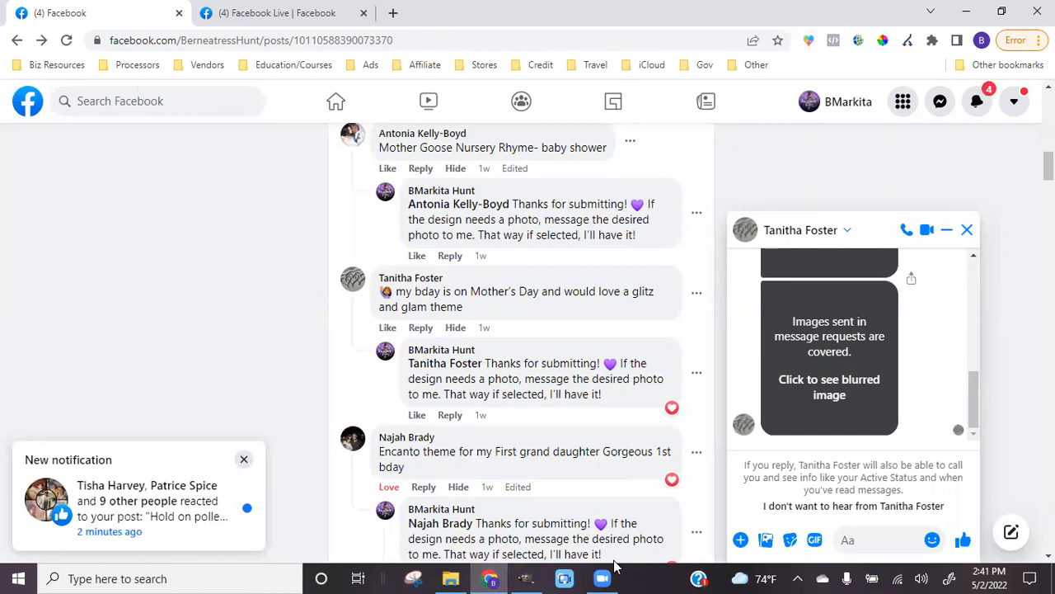
click(526, 577)
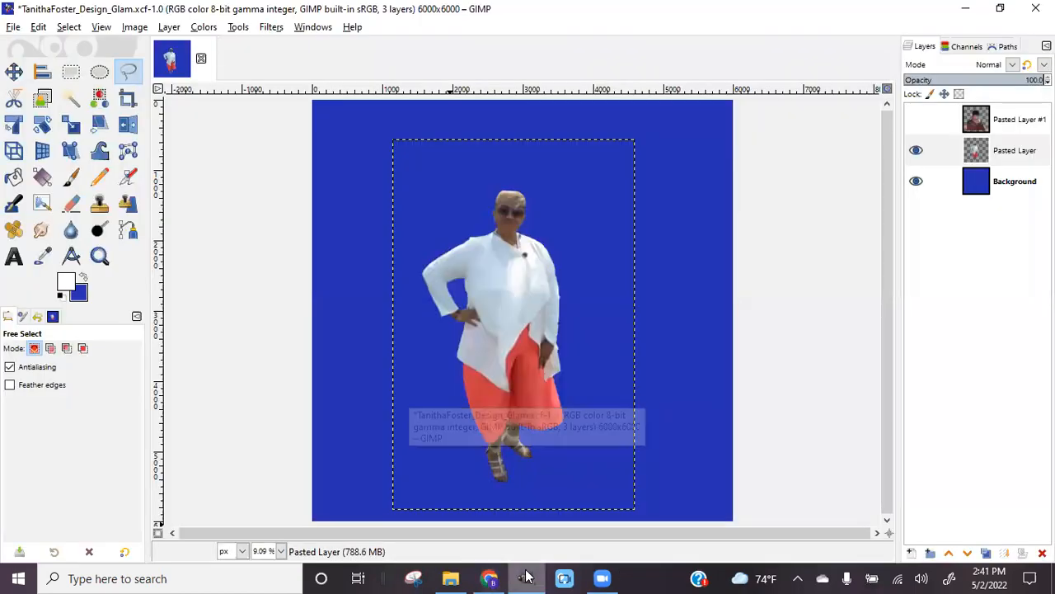
click(17, 75)
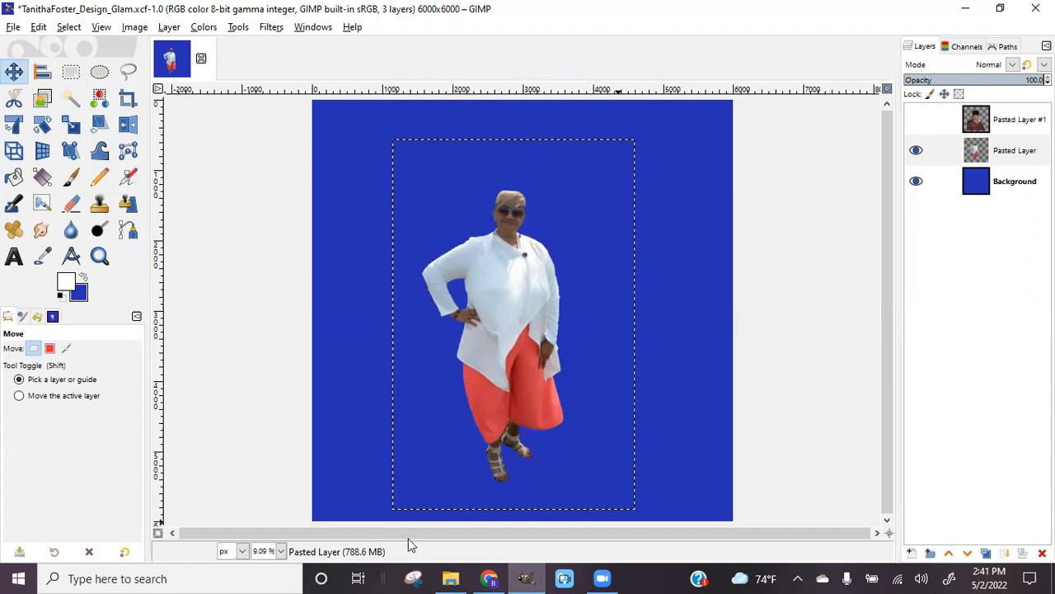
Crop the full-body layer to 2101 × 4246 px, tightening the box's left and top edges
click(126, 98)
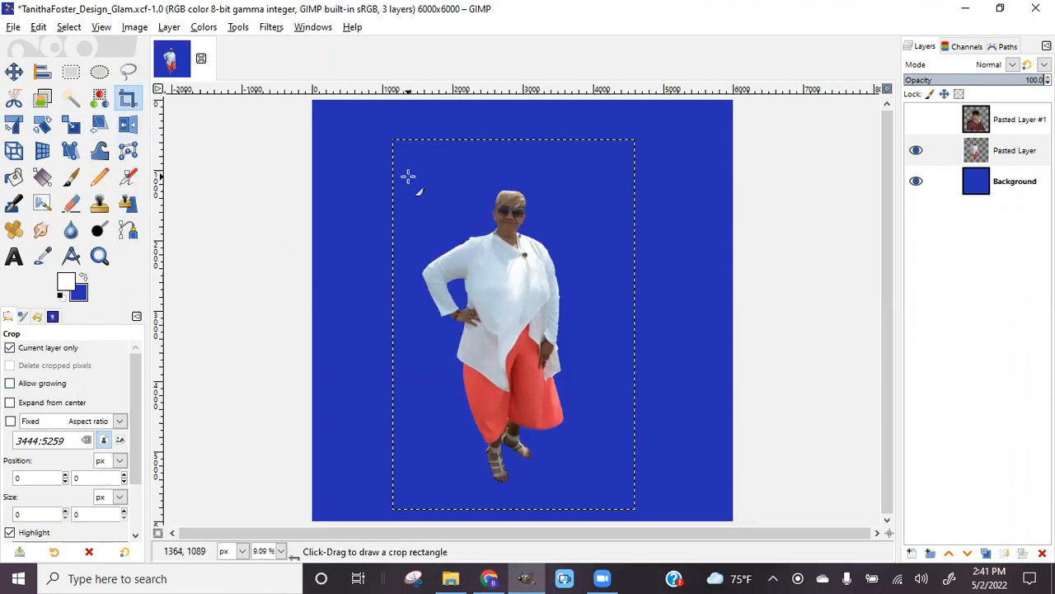
drag(412, 178, 568, 485)
drag(416, 330, 426, 332)
drag(509, 195, 510, 204)
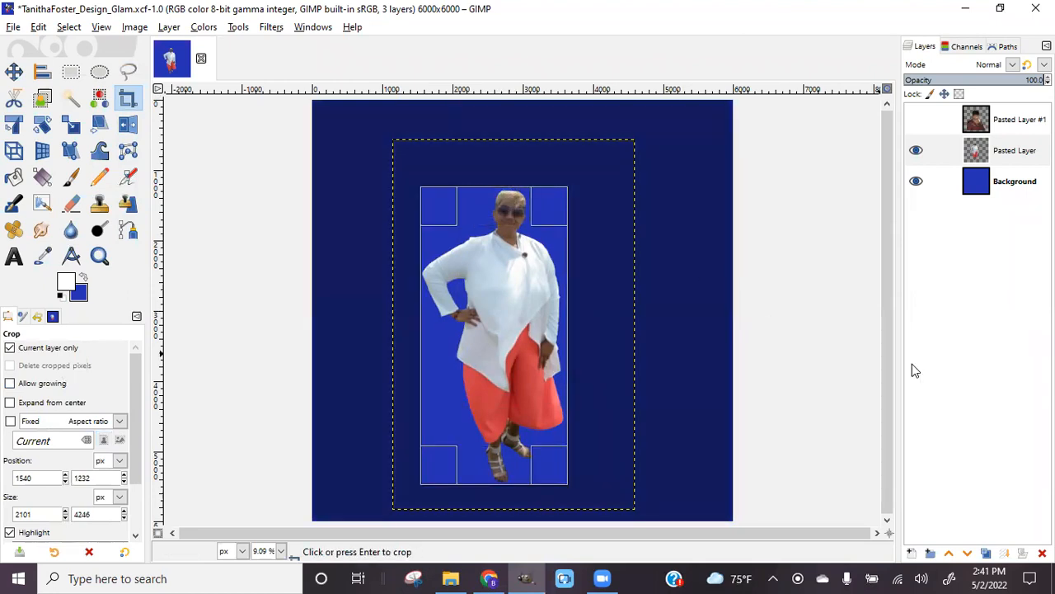
key(Return)
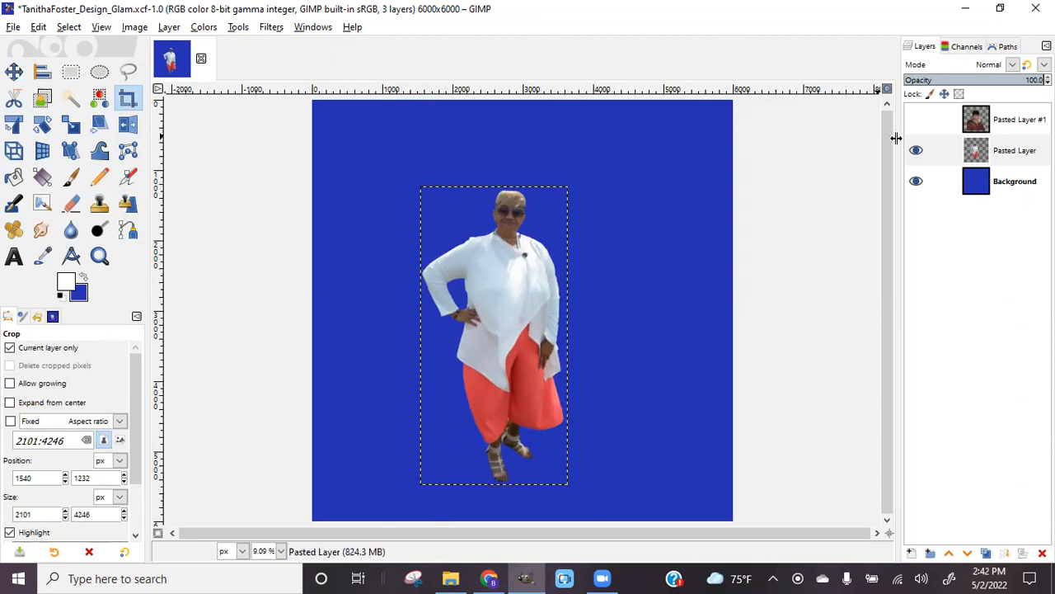
Show Pasted Layer #1, hide Pasted Layer, and crop the headshot to 4357 × 4961 px
click(1005, 123)
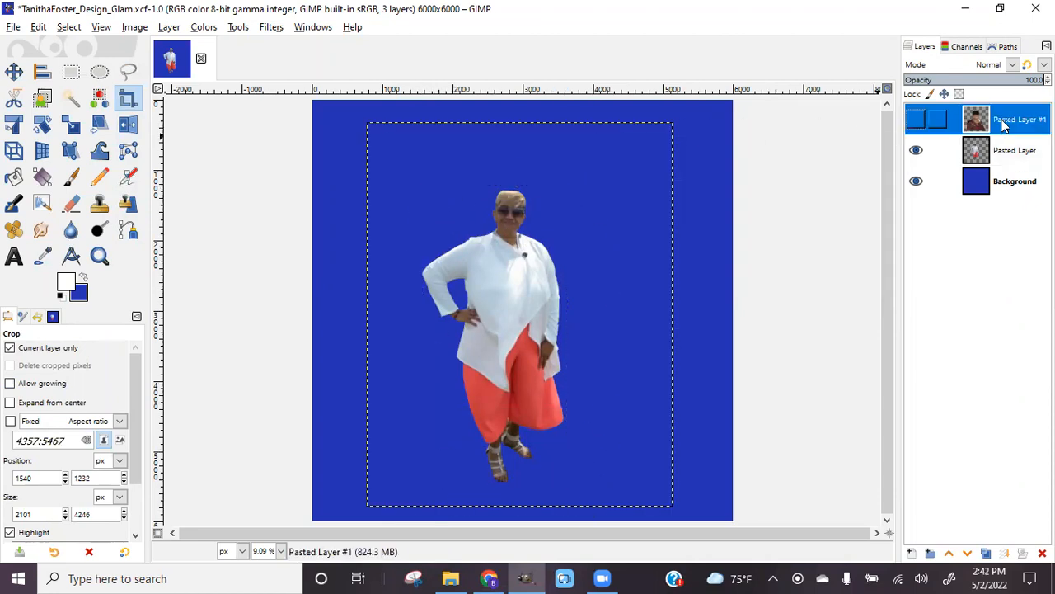
click(915, 122)
click(916, 152)
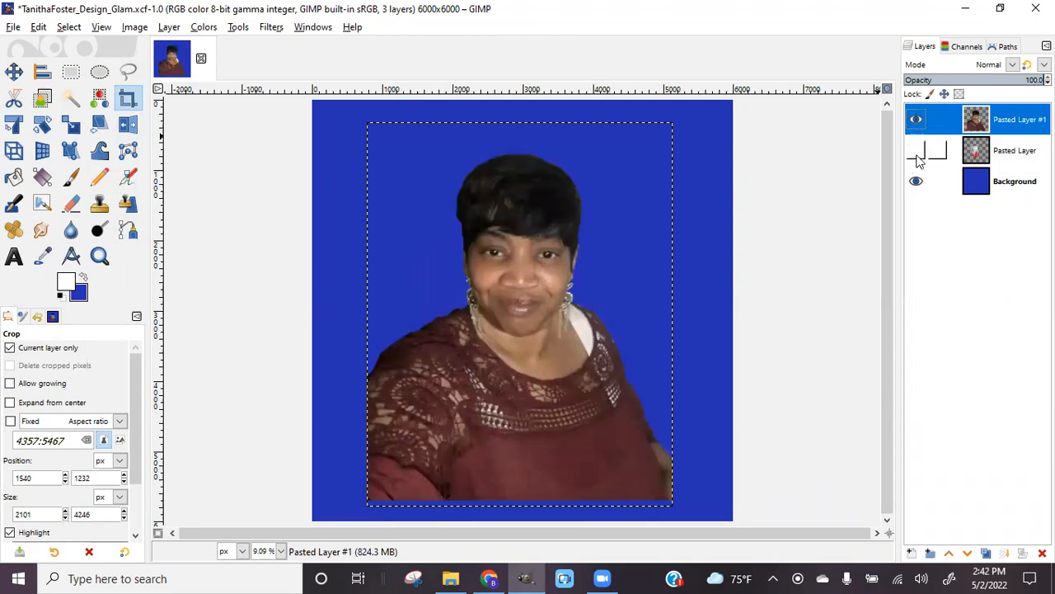
click(916, 117)
click(916, 152)
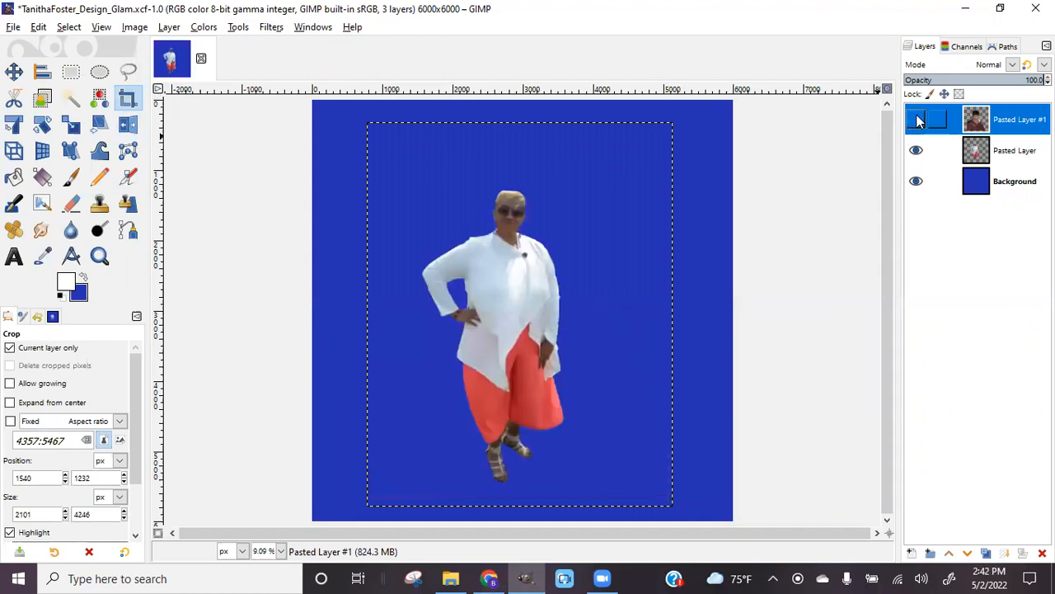
click(916, 118)
click(916, 152)
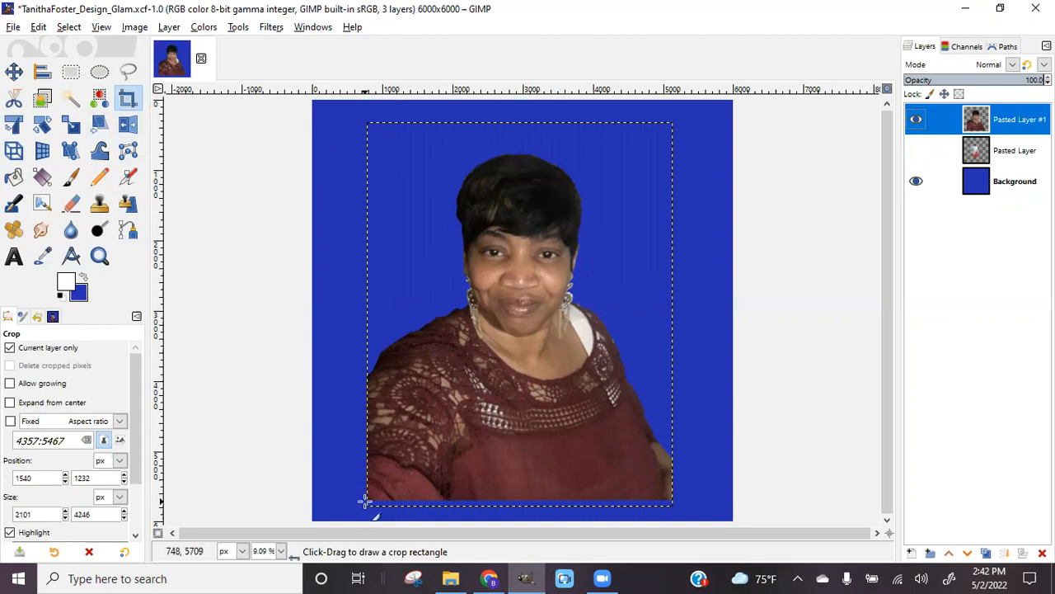
drag(363, 498, 771, 149)
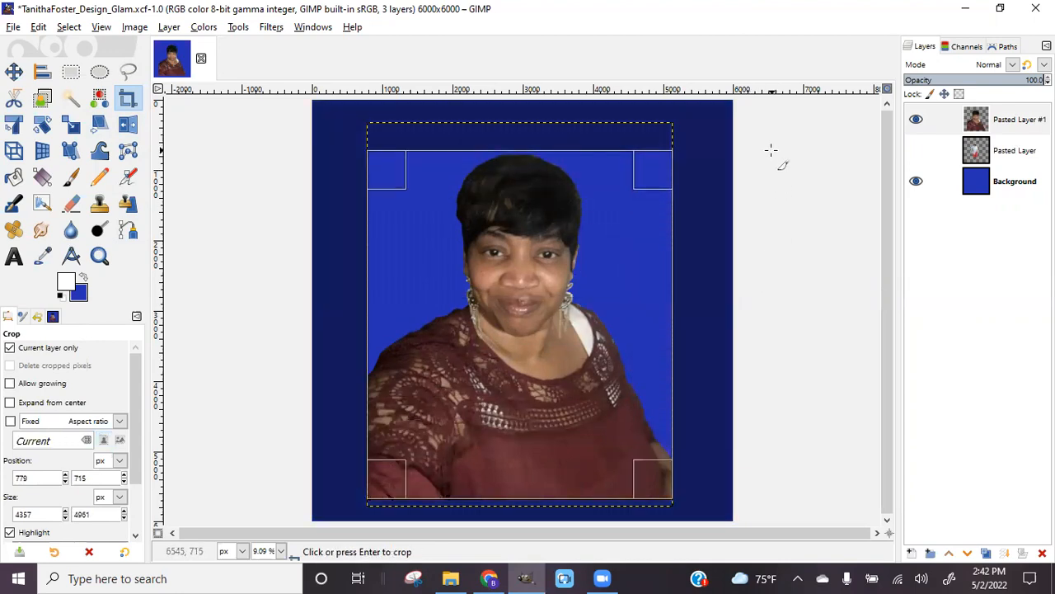
key(Return)
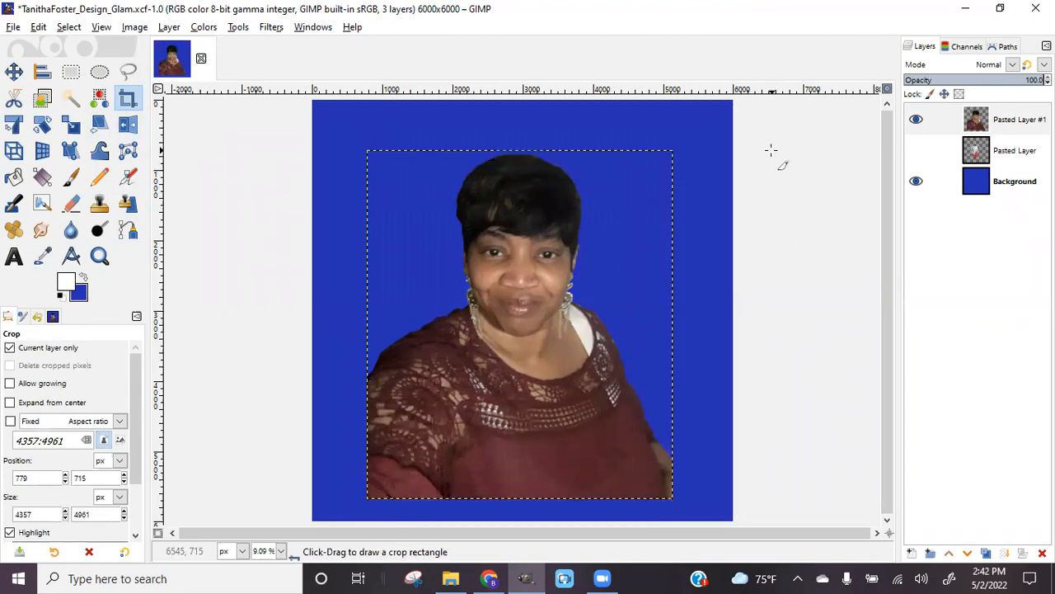
Save the glam design project with File > Save
click(13, 27)
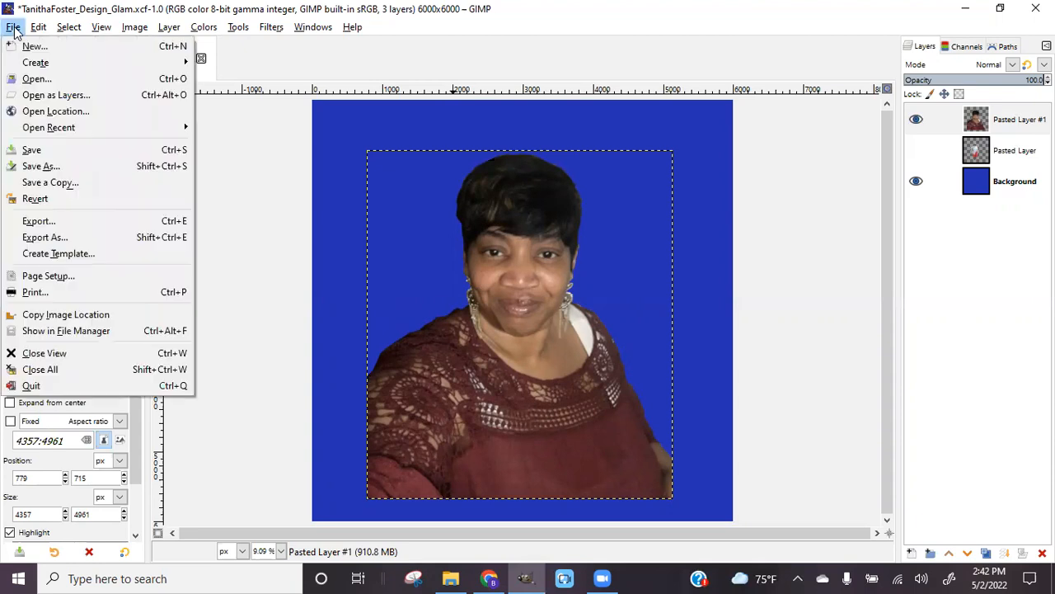
click(30, 150)
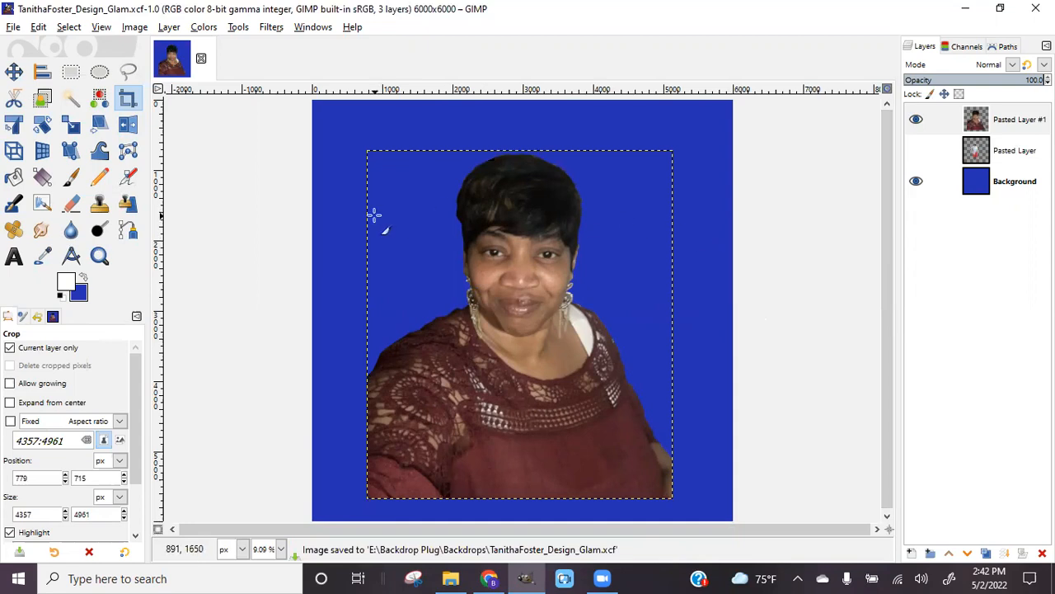
Switch to Chrome and load pngtree.com in a new tab
click(490, 578)
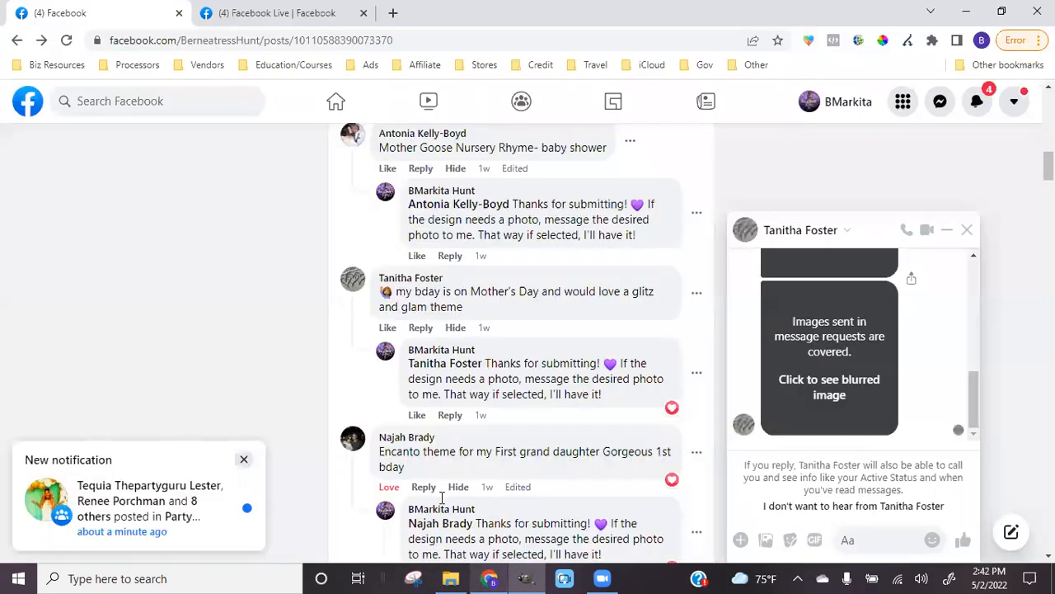
click(392, 15)
click(389, 37)
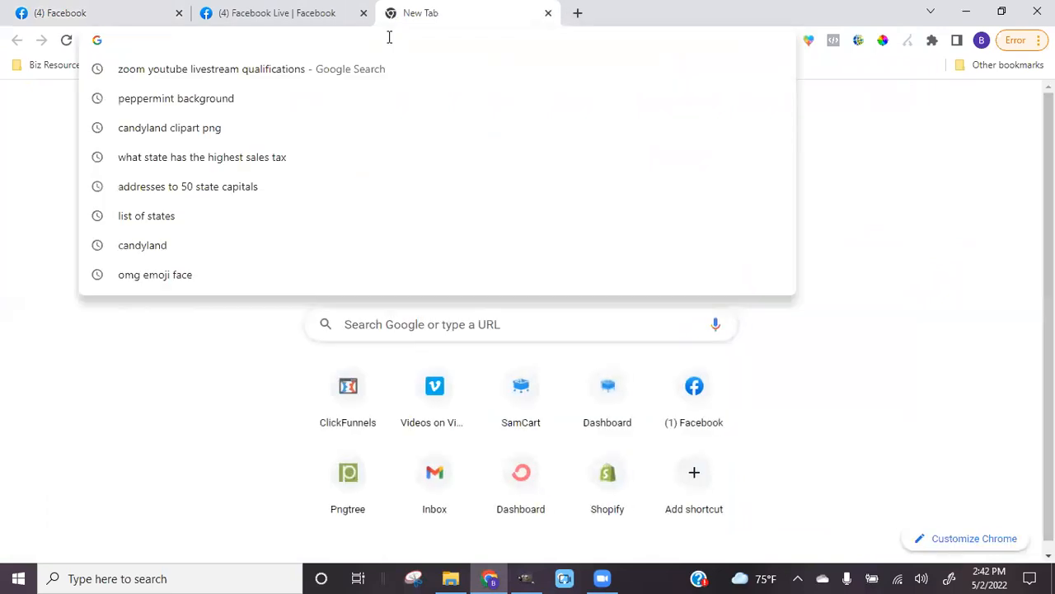
text(pngt)
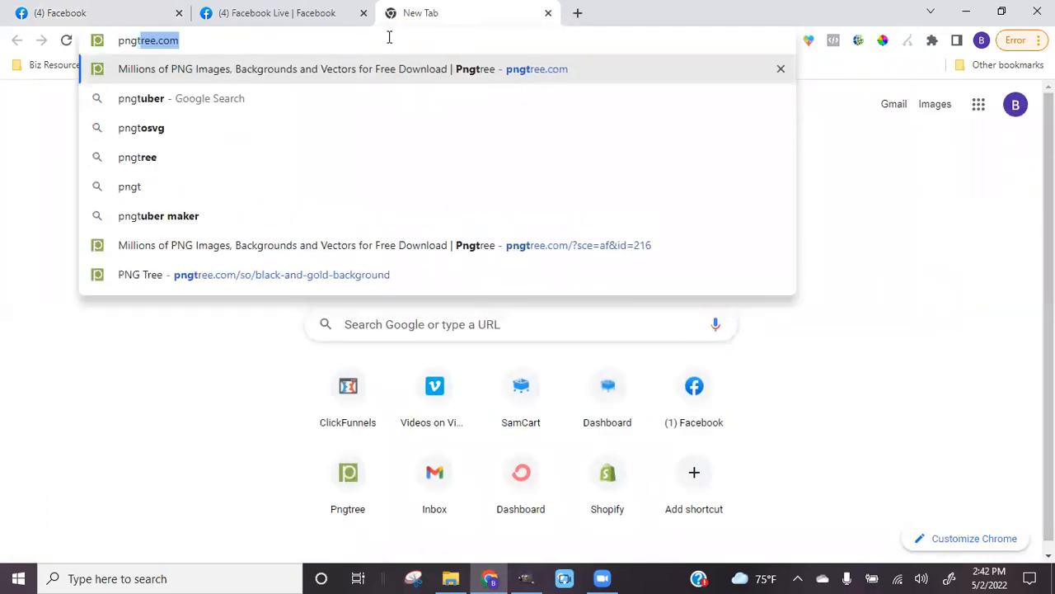
text(ree.com)
key(Return)
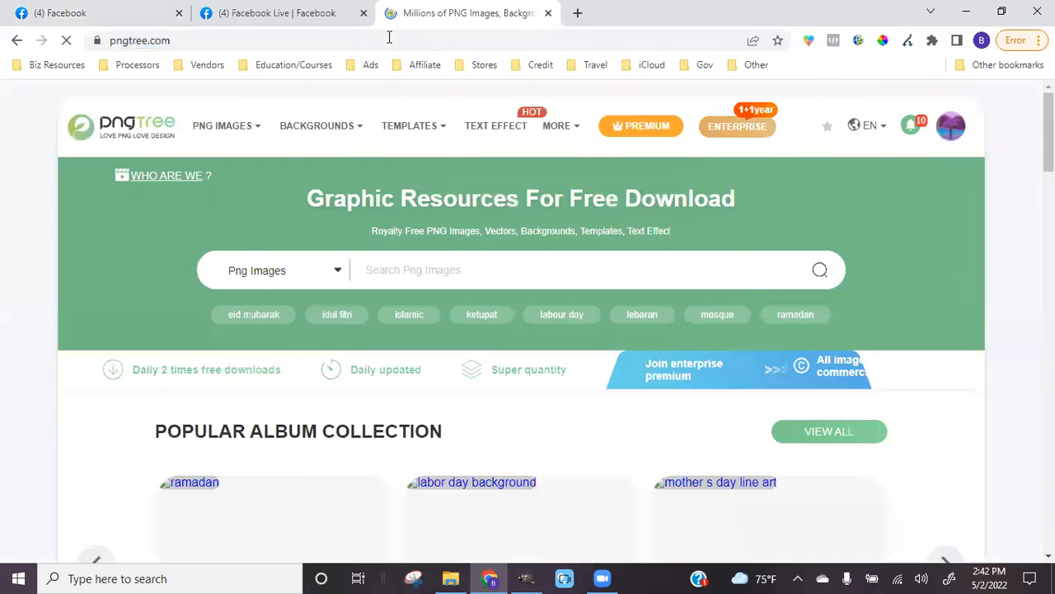
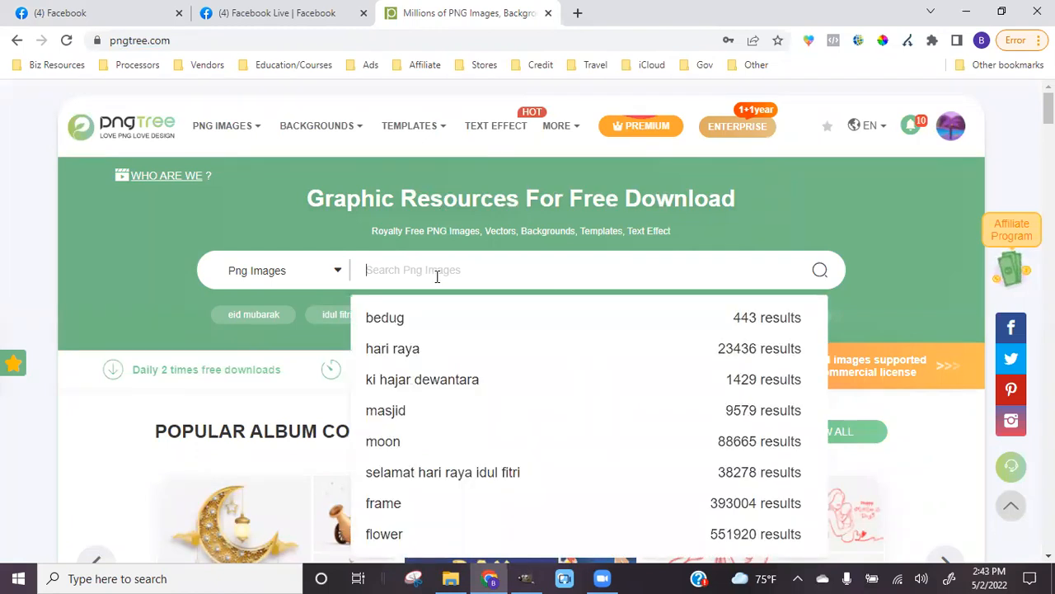
Search Pngtree for 'glam', filter to Backgrounds and scroll through the results
text(glam)
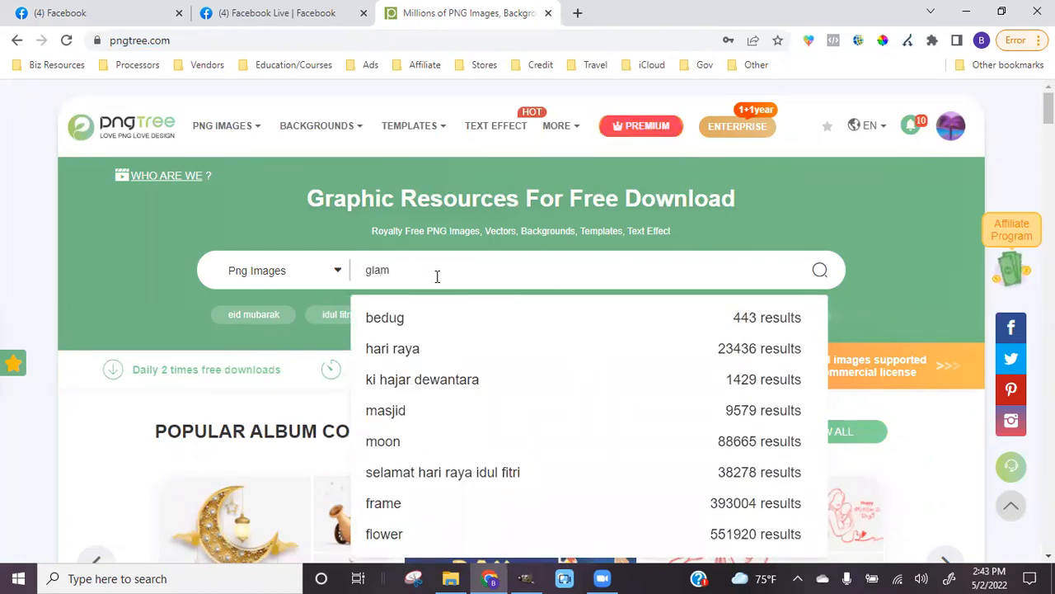
key(Return)
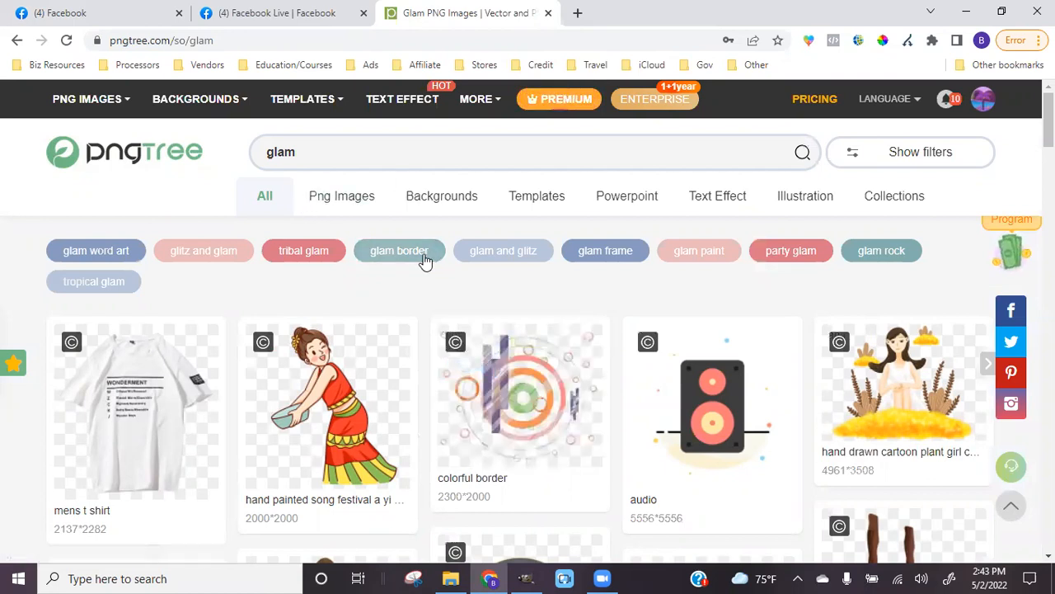
click(437, 207)
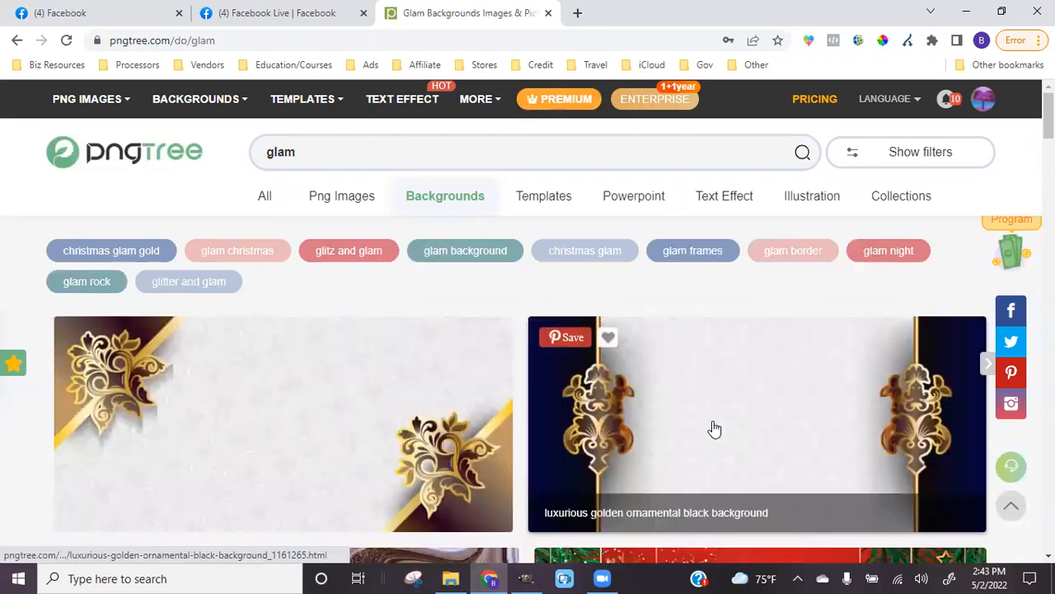
scroll(714, 429, down, 1)
scroll(714, 431, down, 3)
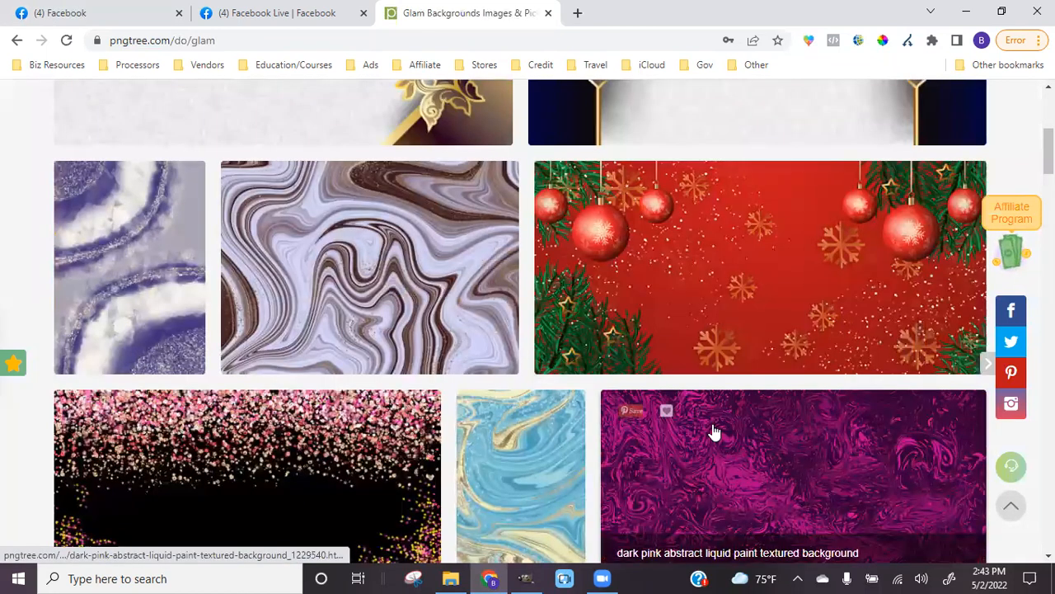
scroll(714, 431, down, 3)
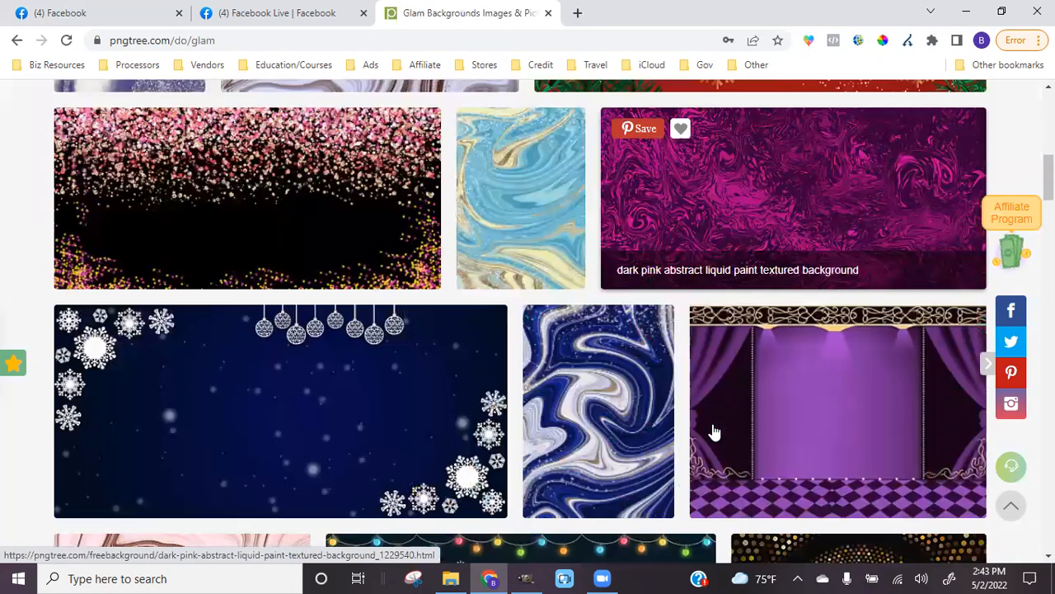
scroll(714, 431, down, 4)
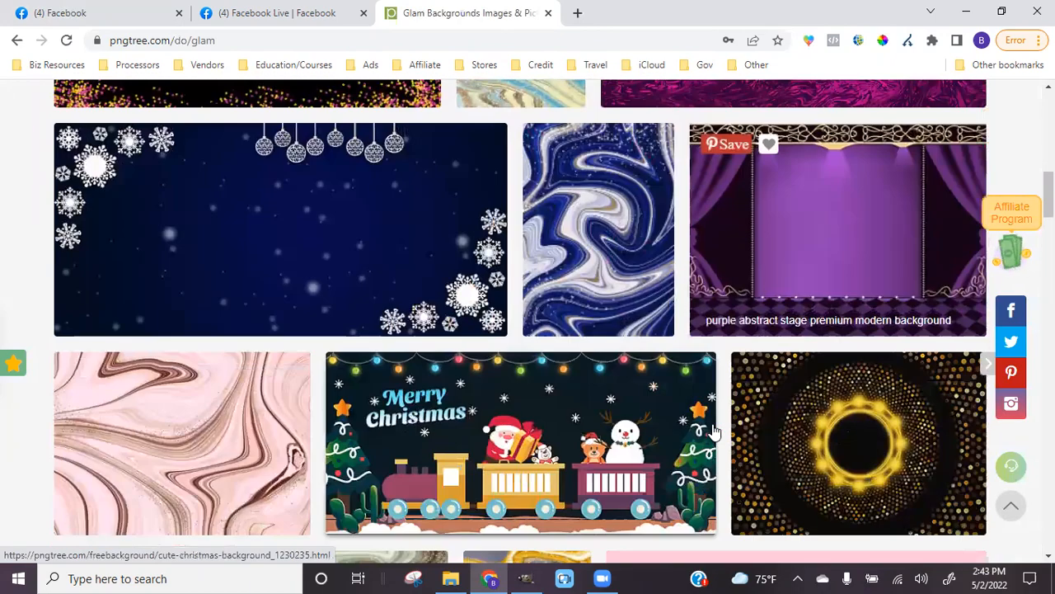
scroll(714, 431, down, 2)
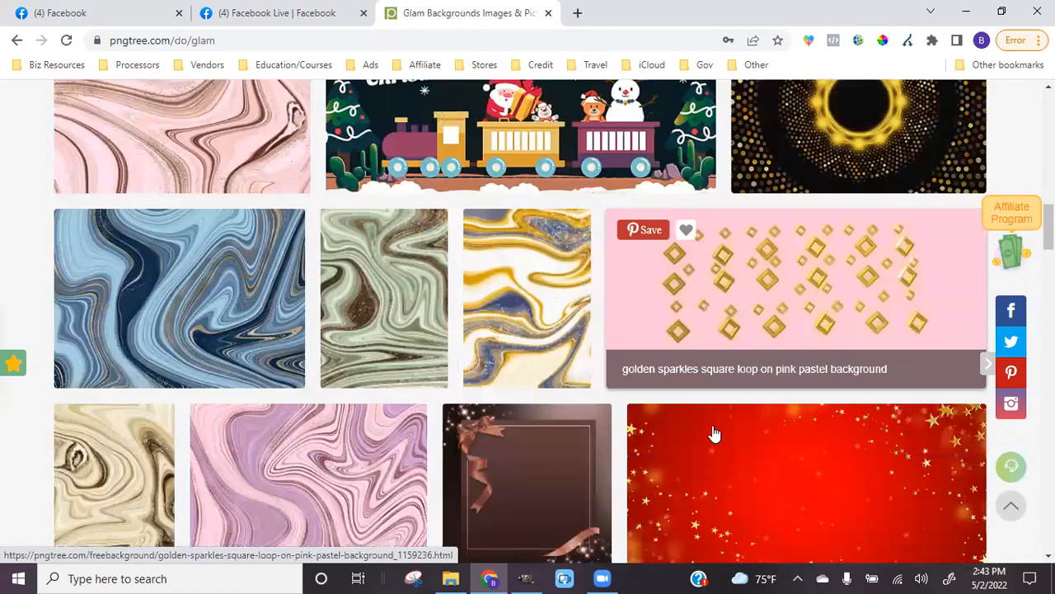
scroll(714, 433, down, 6)
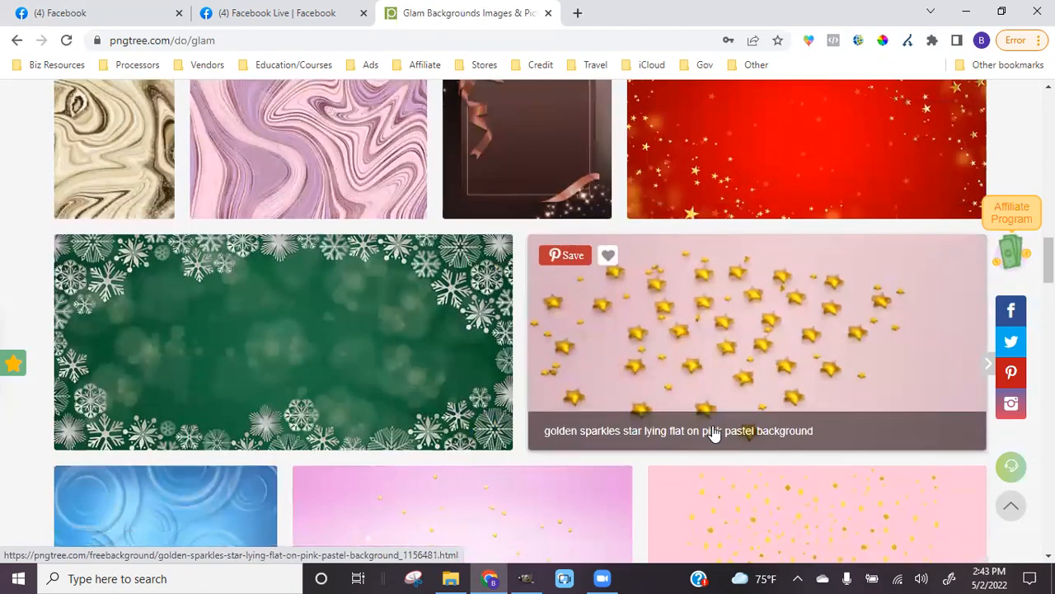
scroll(714, 433, down, 3)
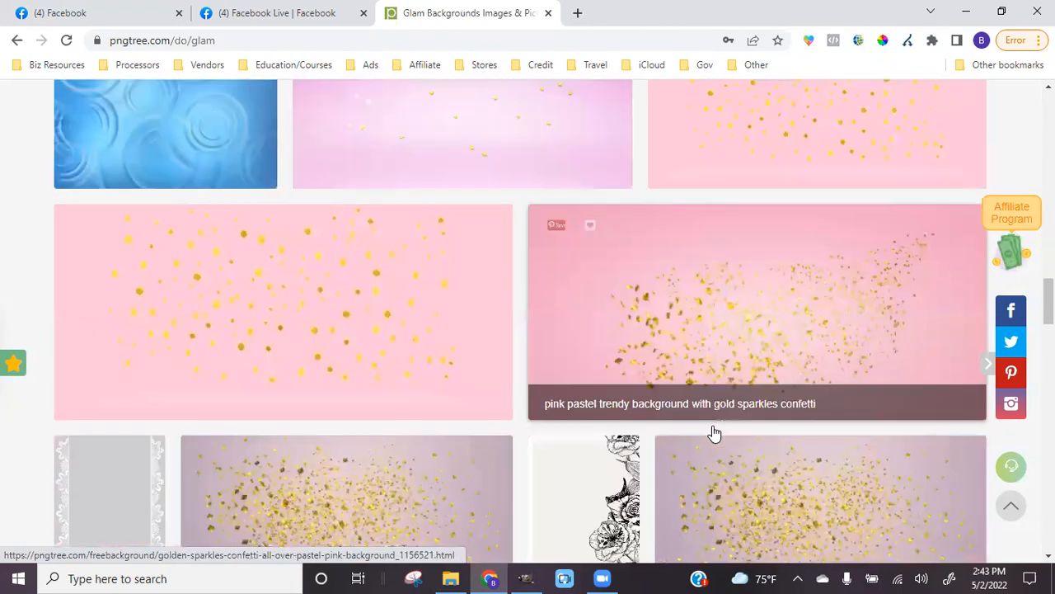
scroll(714, 432, down, 11)
scroll(714, 432, down, 7)
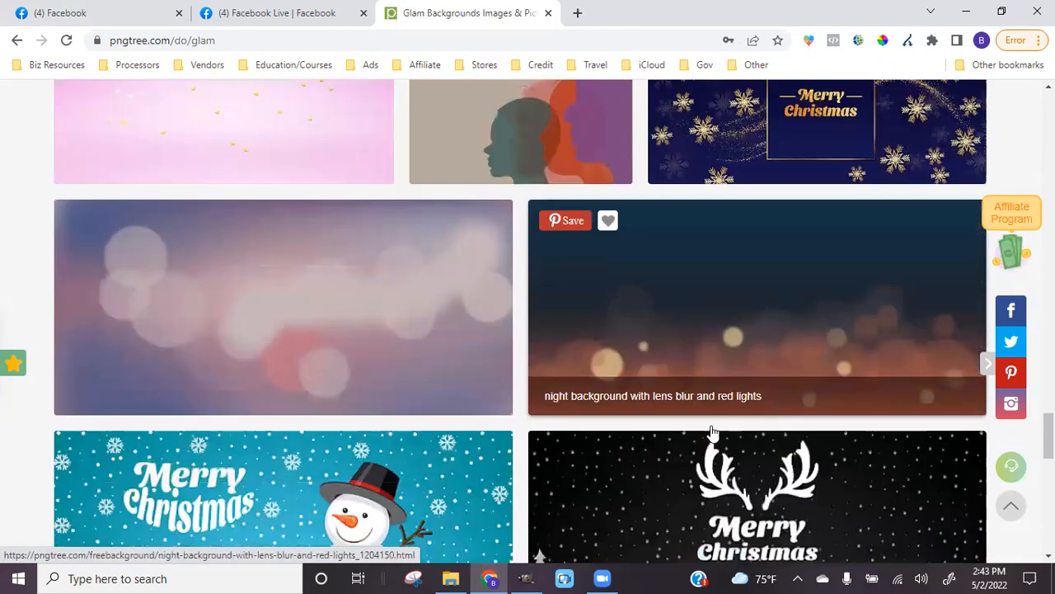
scroll(714, 432, down, 5)
Browse page 2 of the glam backgrounds, then start erasing the search term
click(521, 272)
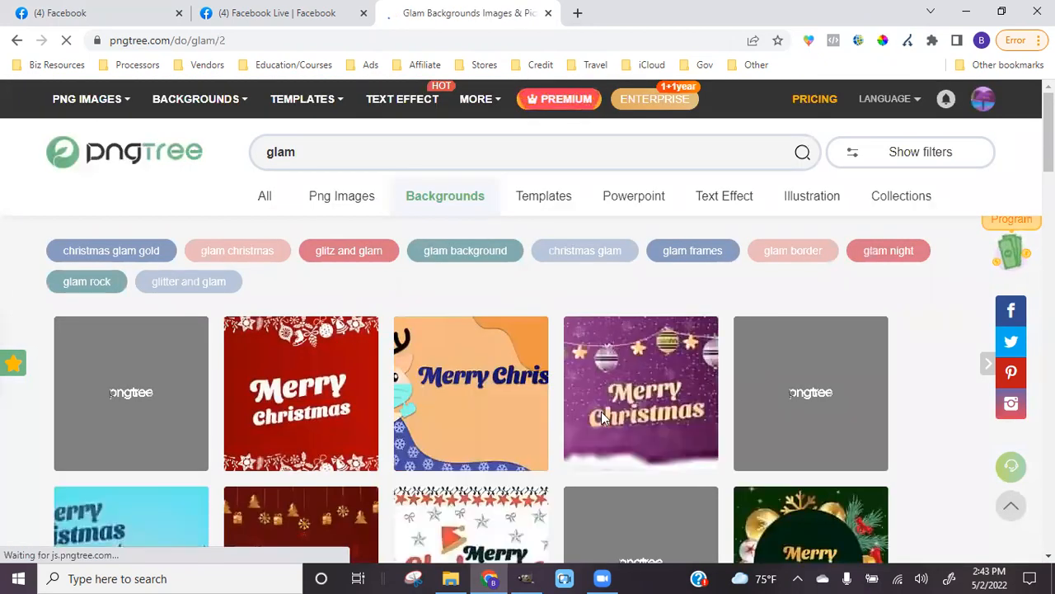
scroll(603, 416, down, 6)
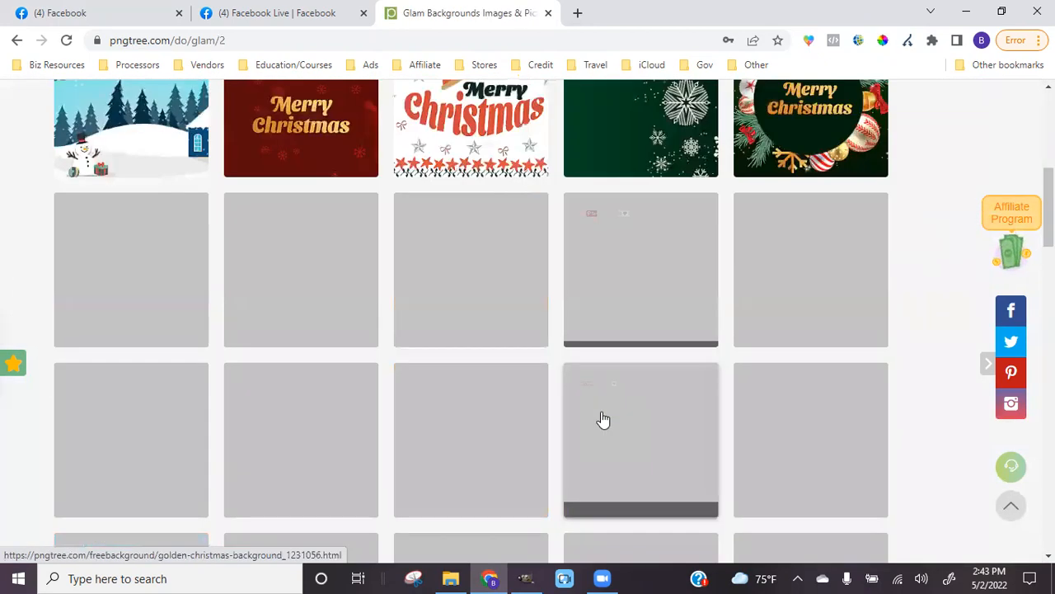
scroll(602, 419, down, 5)
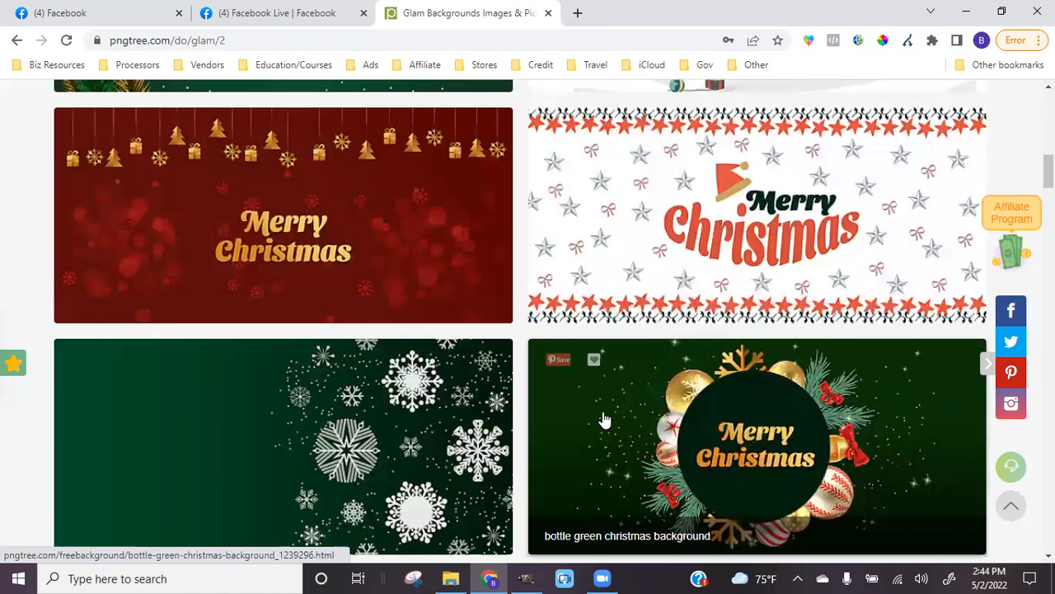
scroll(604, 420, down, 10)
scroll(559, 475, down, 10)
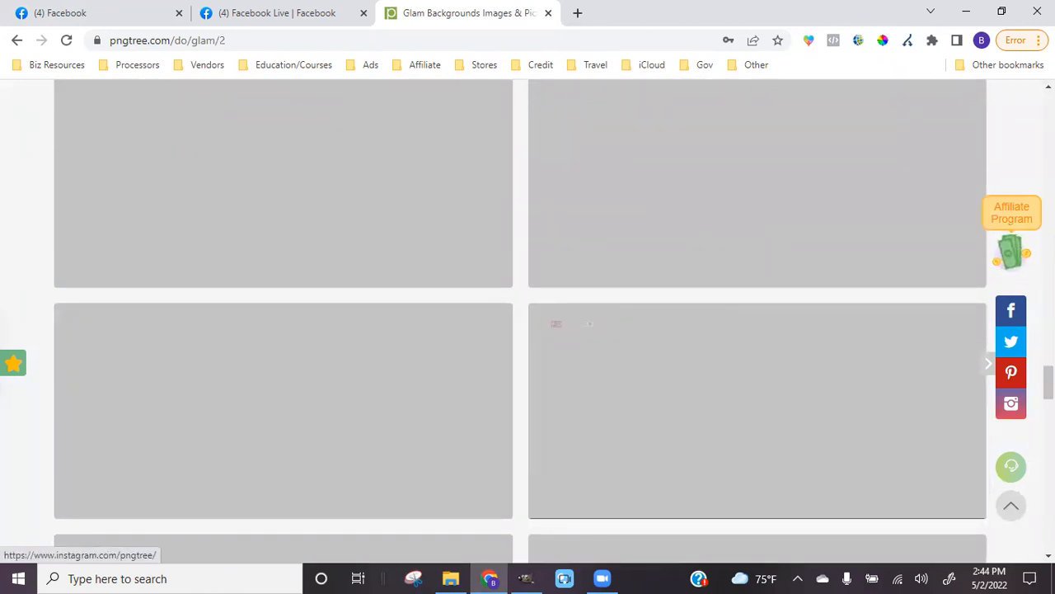
scroll(528, 329, up, 15)
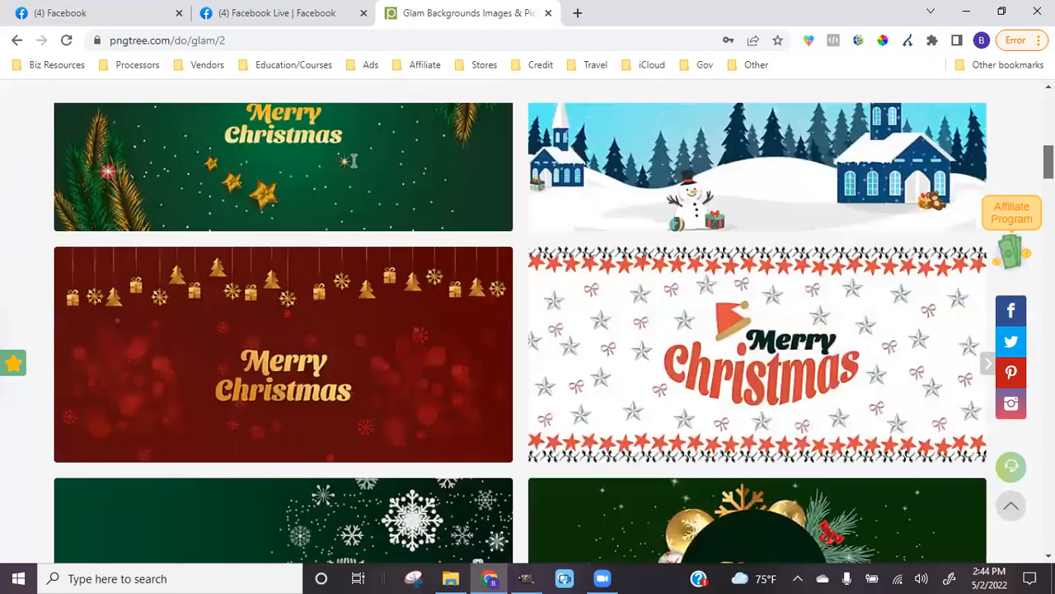
scroll(354, 160, up, 10)
key(BackSpace)
key(BackSpace)
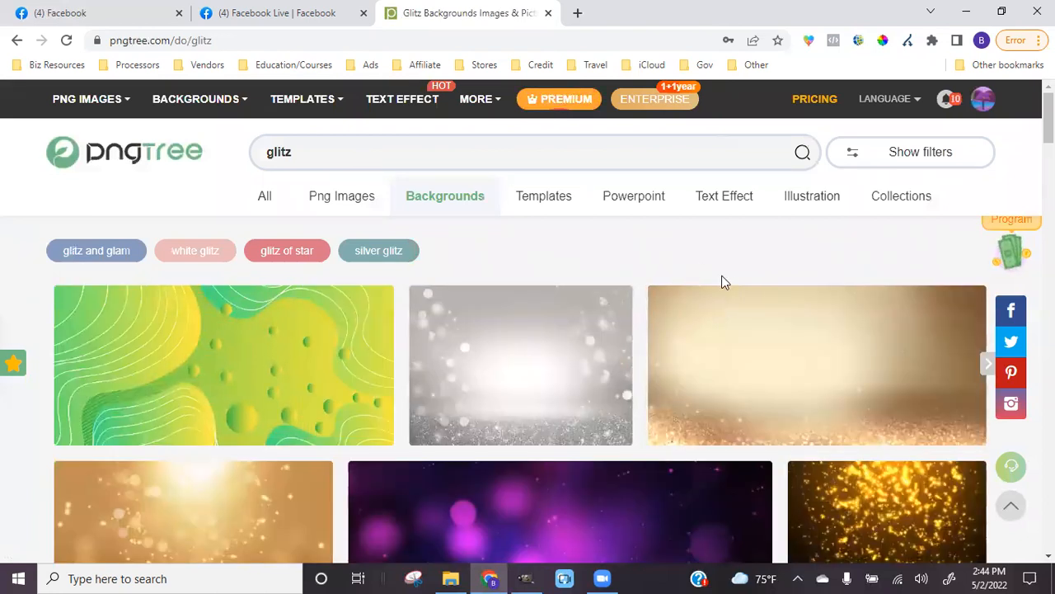
Scroll through the first page of glitz background results
scroll(734, 279, down, 1)
scroll(735, 282, down, 1)
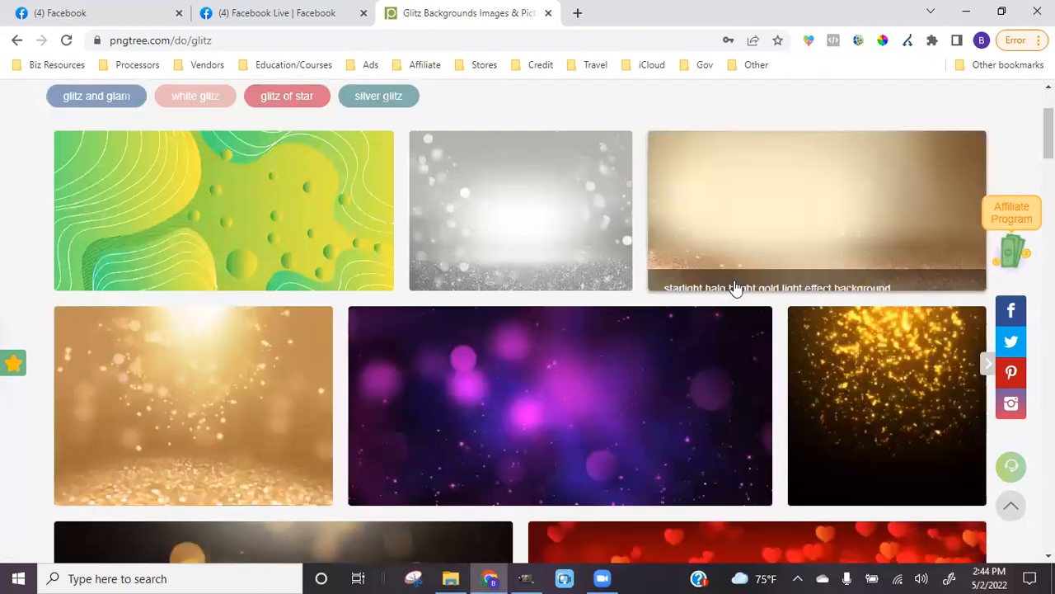
scroll(735, 286, down, 5)
scroll(734, 287, down, 2)
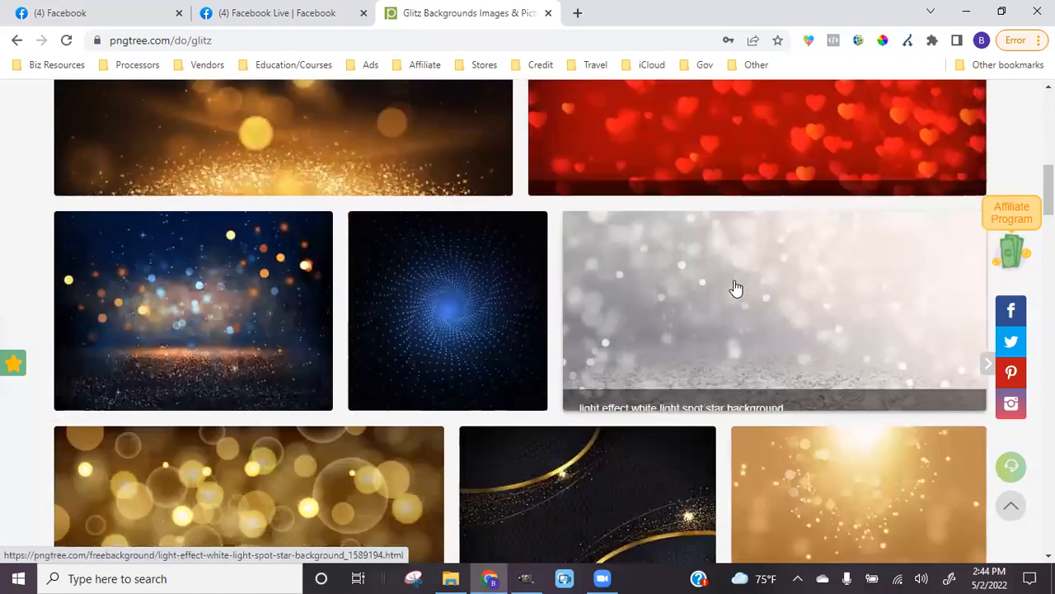
scroll(736, 287, down, 2)
scroll(738, 286, down, 2)
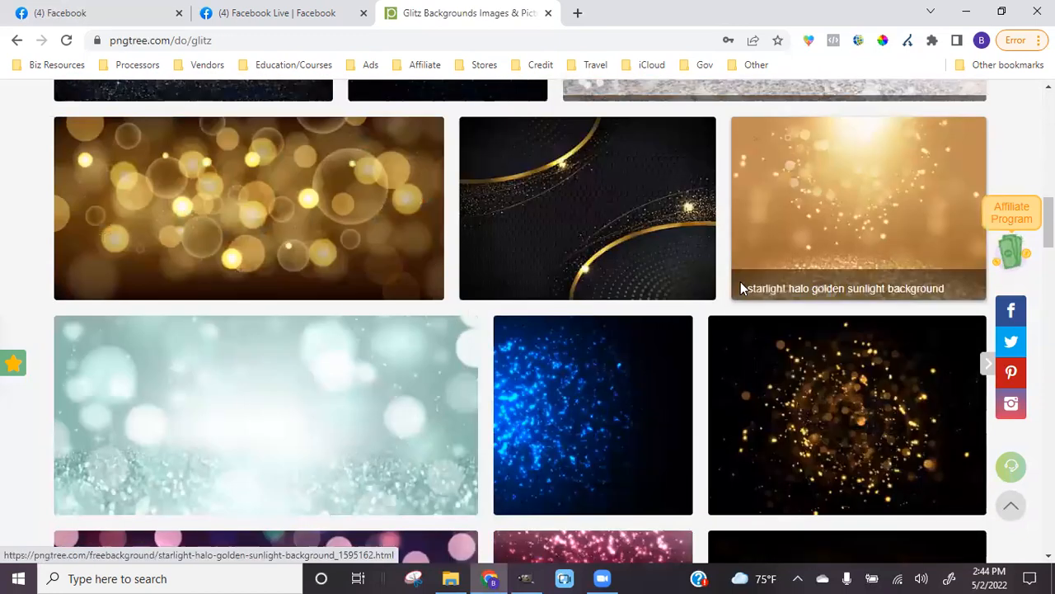
scroll(740, 285, down, 3)
scroll(742, 290, down, 2)
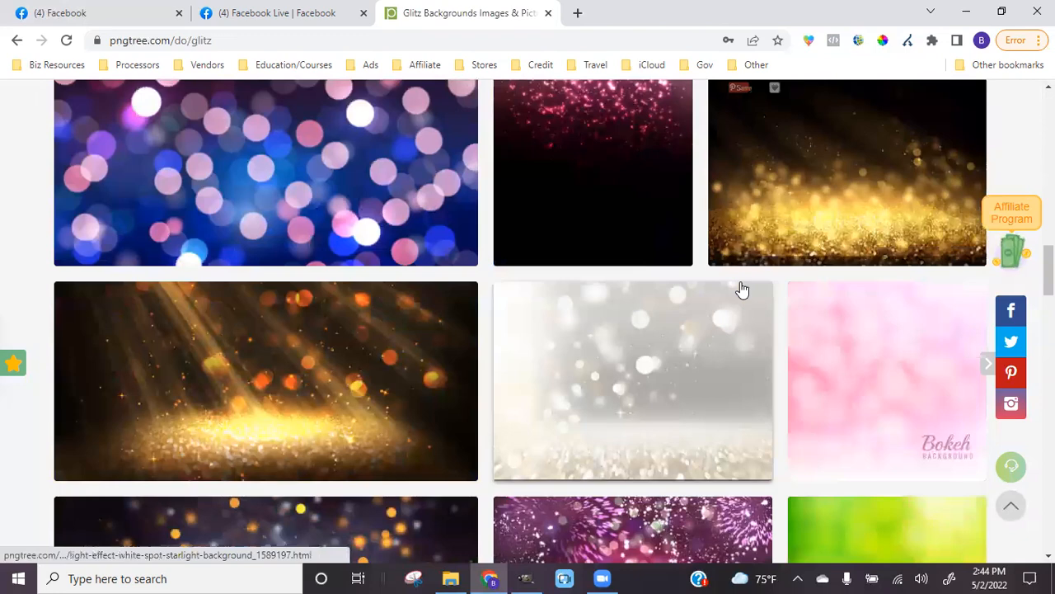
scroll(742, 289, down, 2)
scroll(742, 290, down, 1)
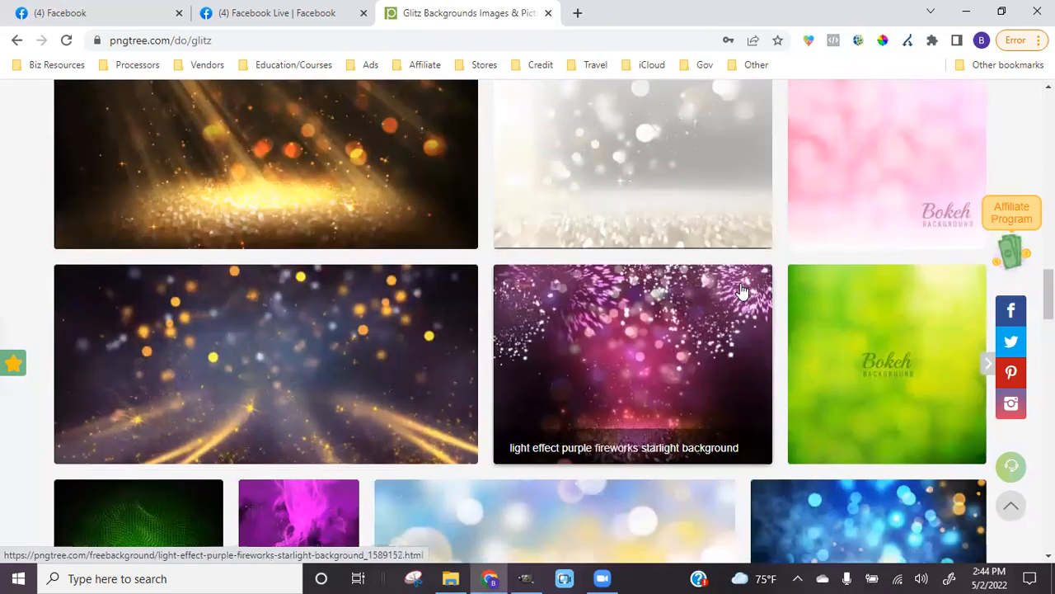
scroll(742, 291, down, 1)
scroll(665, 300, down, 2)
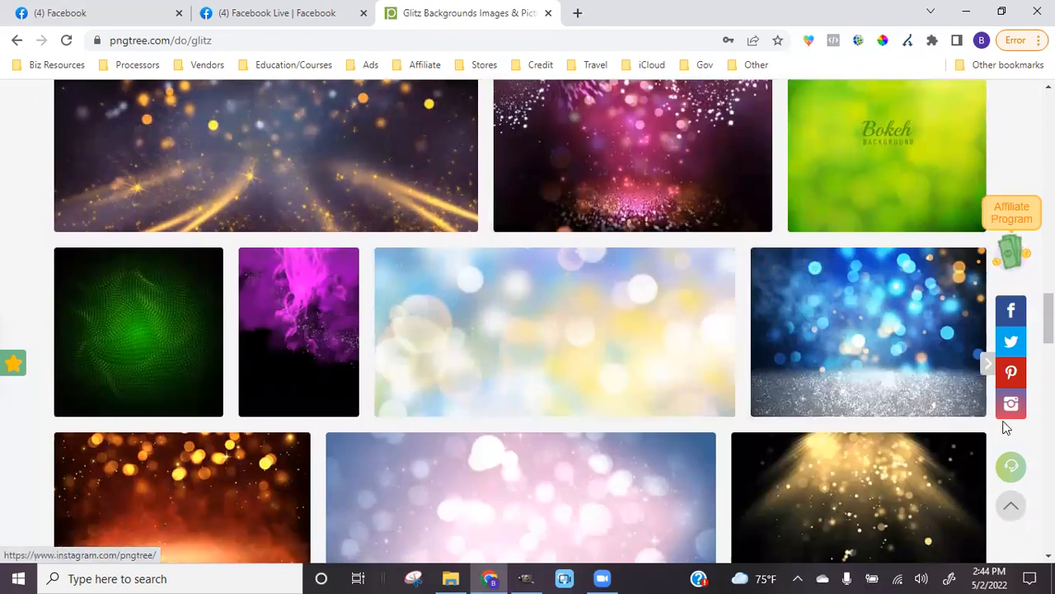
scroll(906, 320, down, 2)
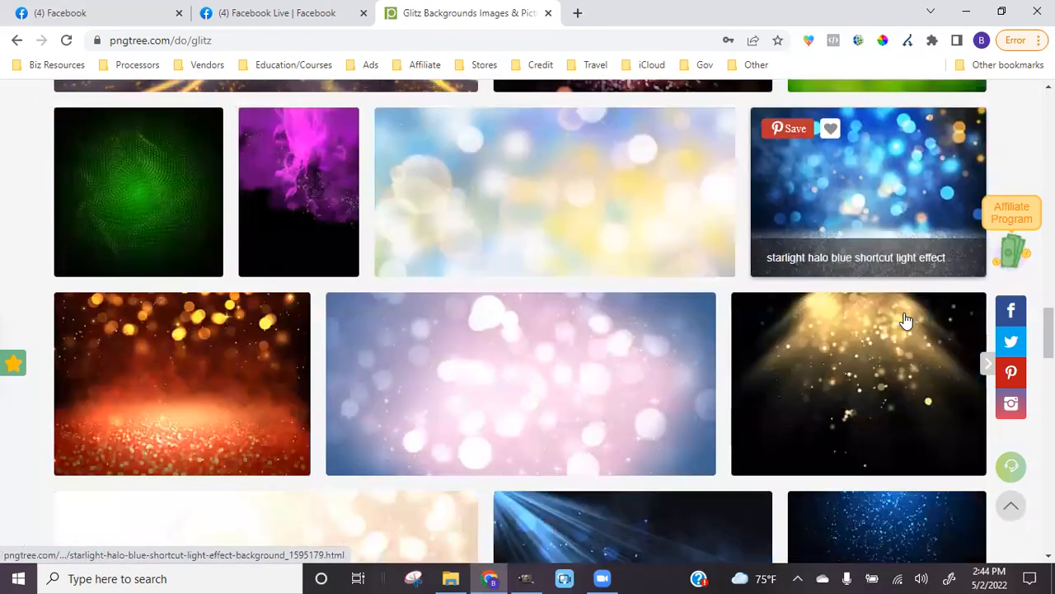
scroll(905, 320, down, 4)
scroll(906, 319, down, 3)
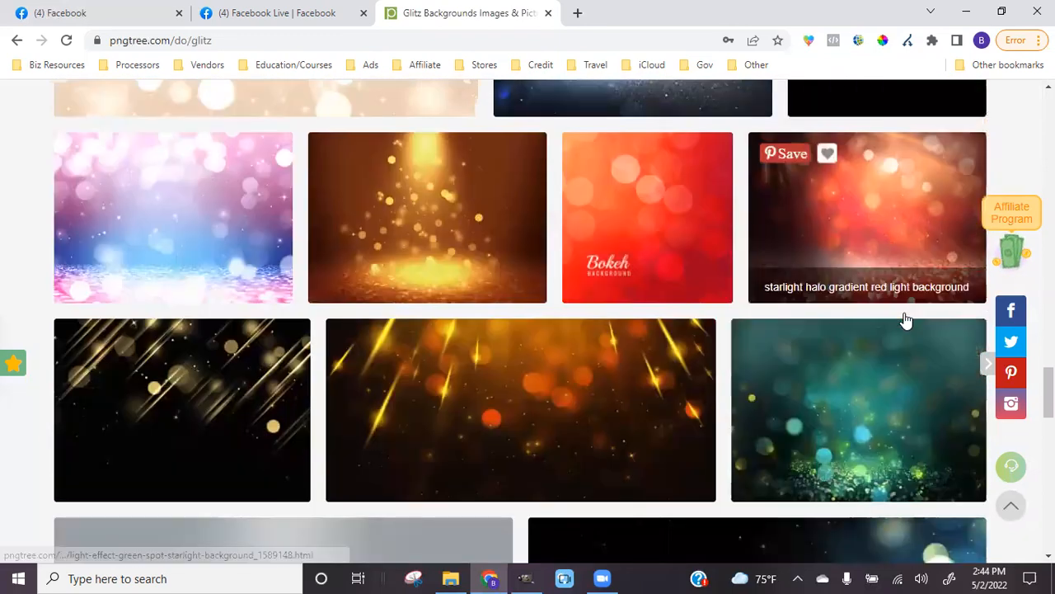
scroll(905, 320, down, 8)
scroll(906, 321, up, 6)
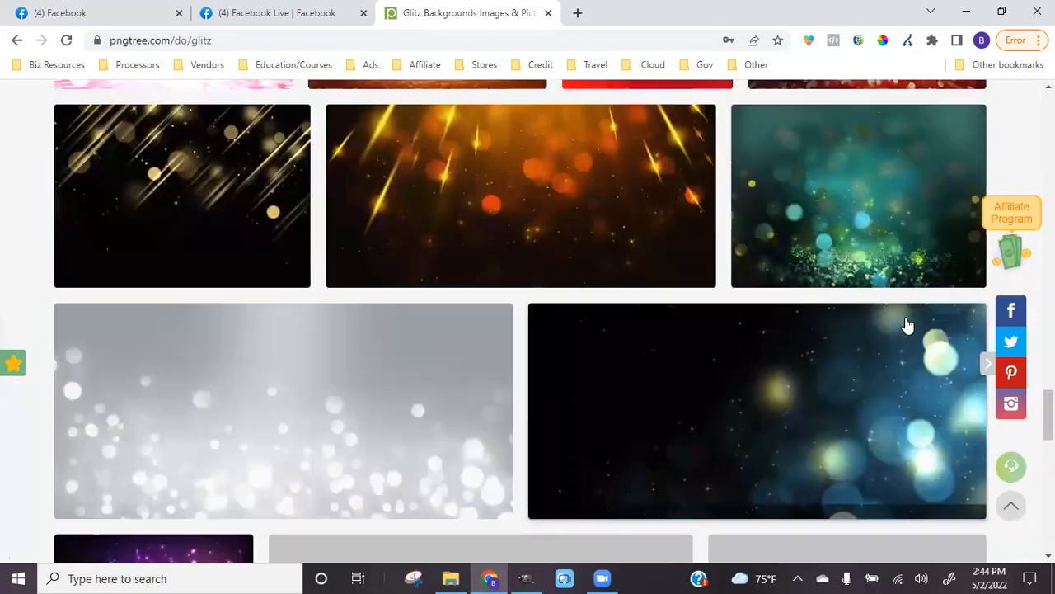
scroll(907, 322, up, 10)
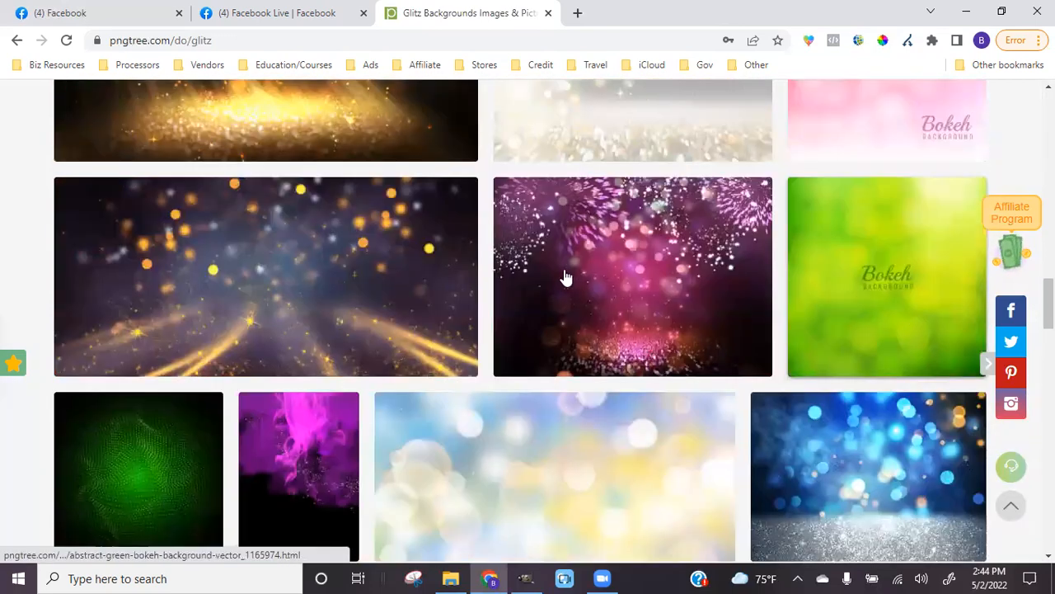
scroll(789, 436, up, 5)
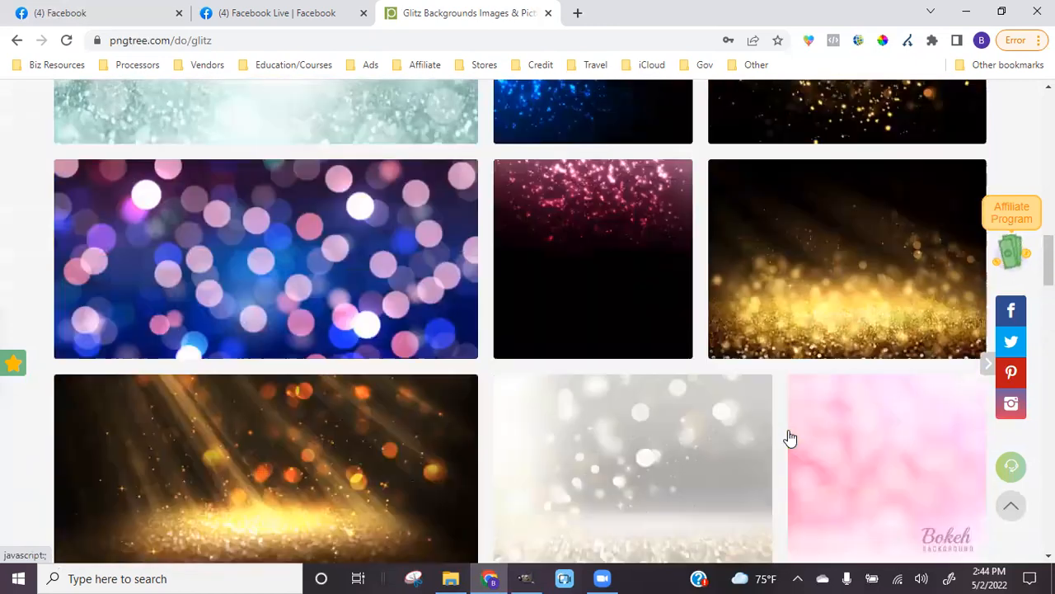
scroll(789, 436, up, 2)
scroll(788, 437, up, 10)
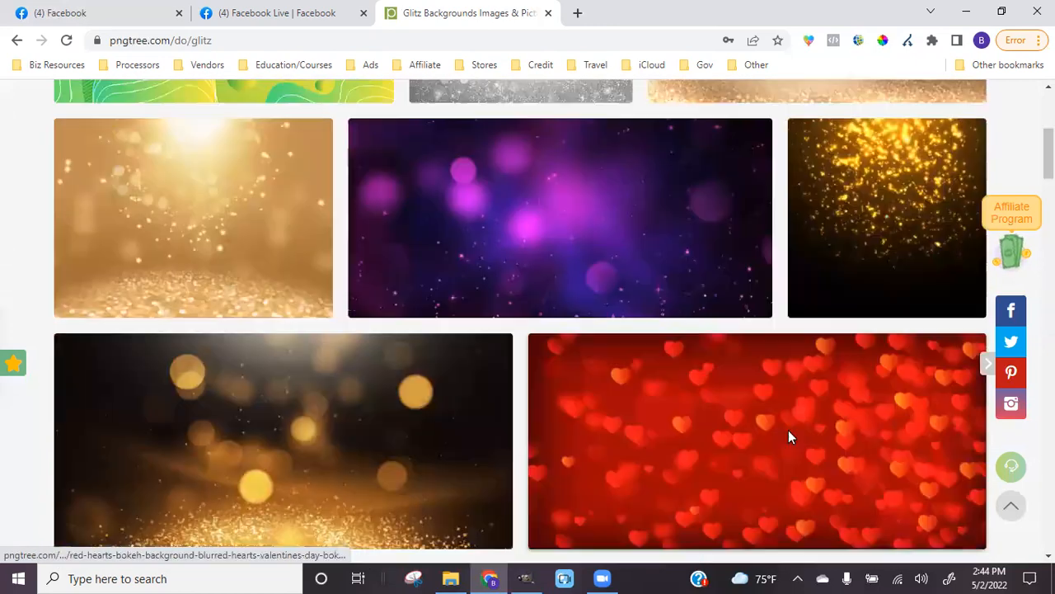
scroll(789, 436, up, 5)
scroll(789, 436, down, 8)
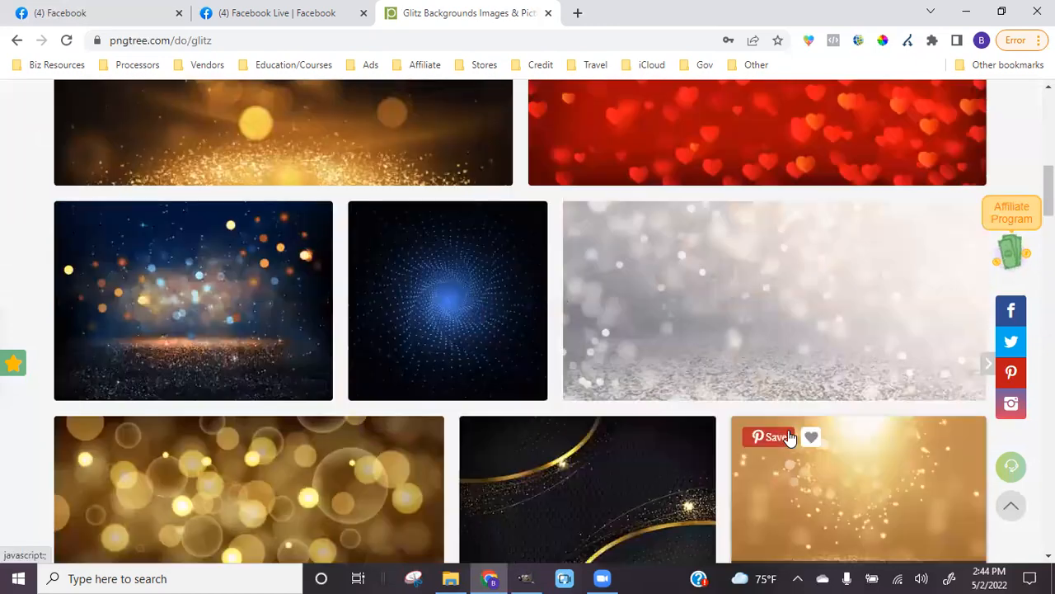
scroll(789, 437, down, 4)
scroll(788, 437, up, 2)
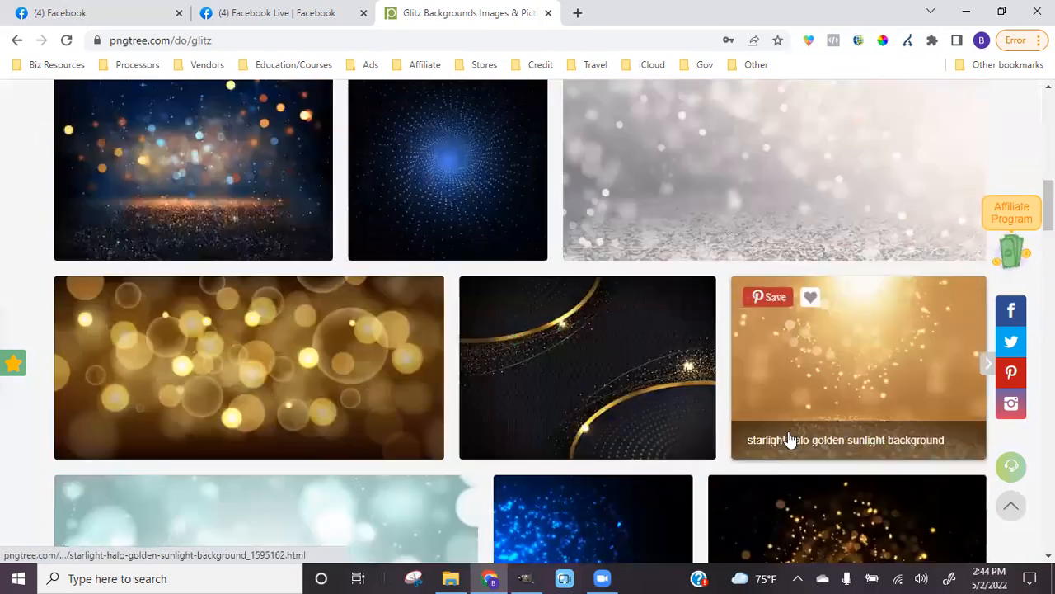
scroll(790, 438, up, 4)
scroll(792, 445, down, 10)
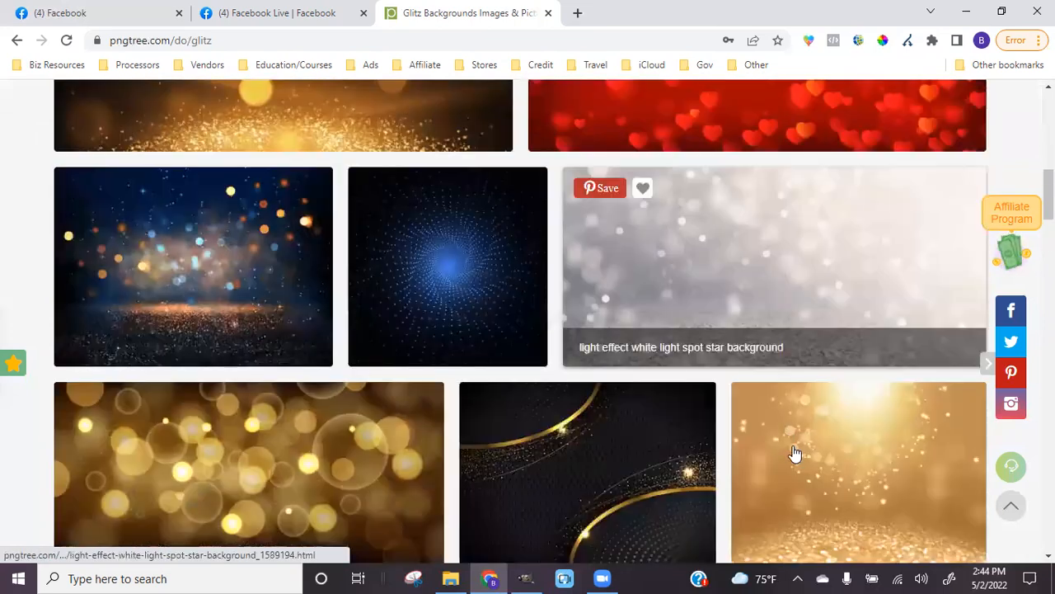
scroll(794, 453, down, 2)
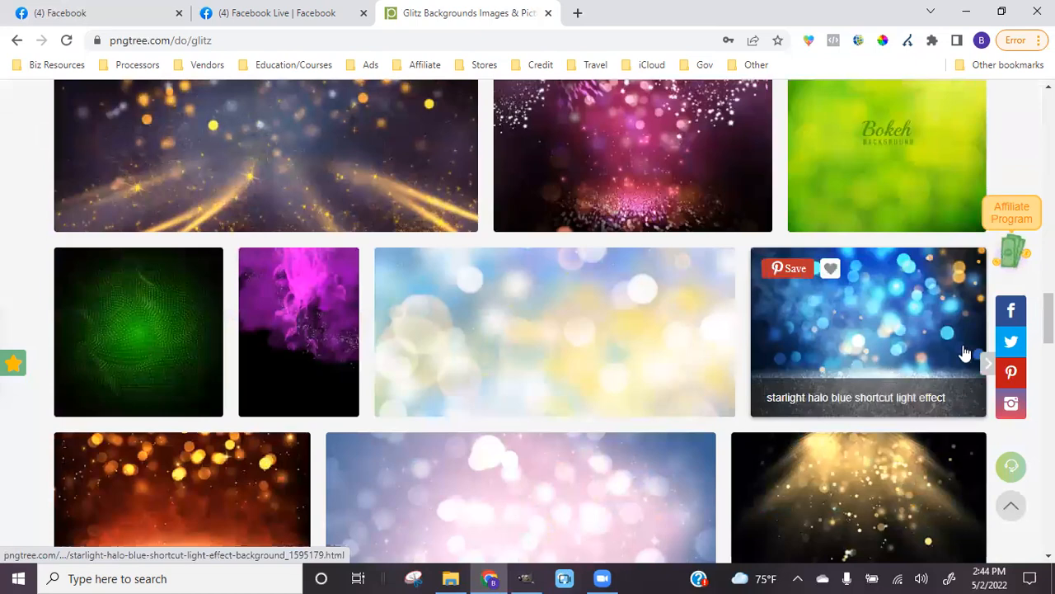
scroll(742, 474, down, 2)
scroll(633, 460, down, 2)
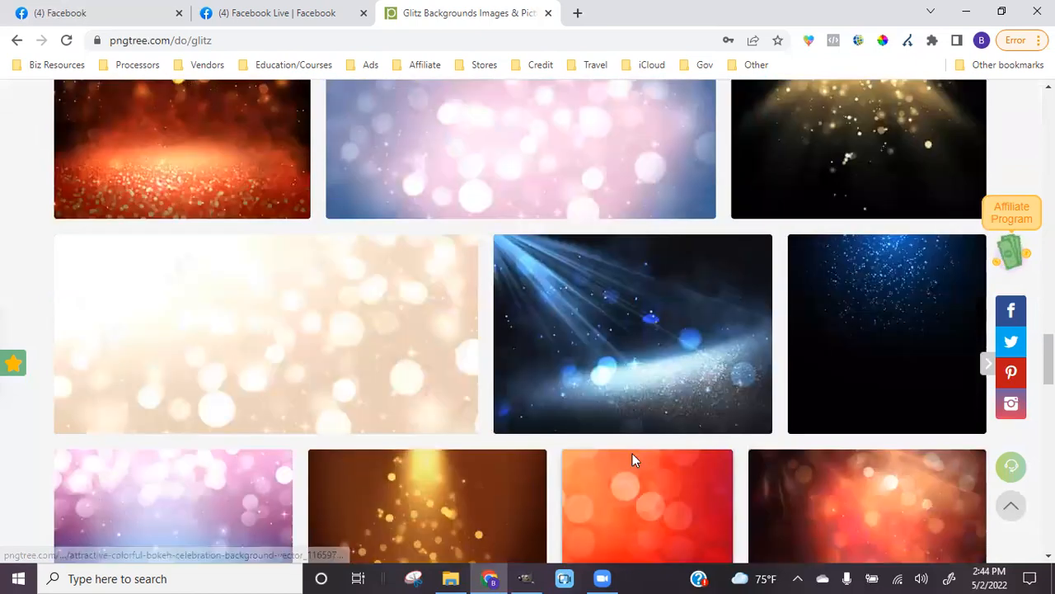
scroll(633, 459, down, 10)
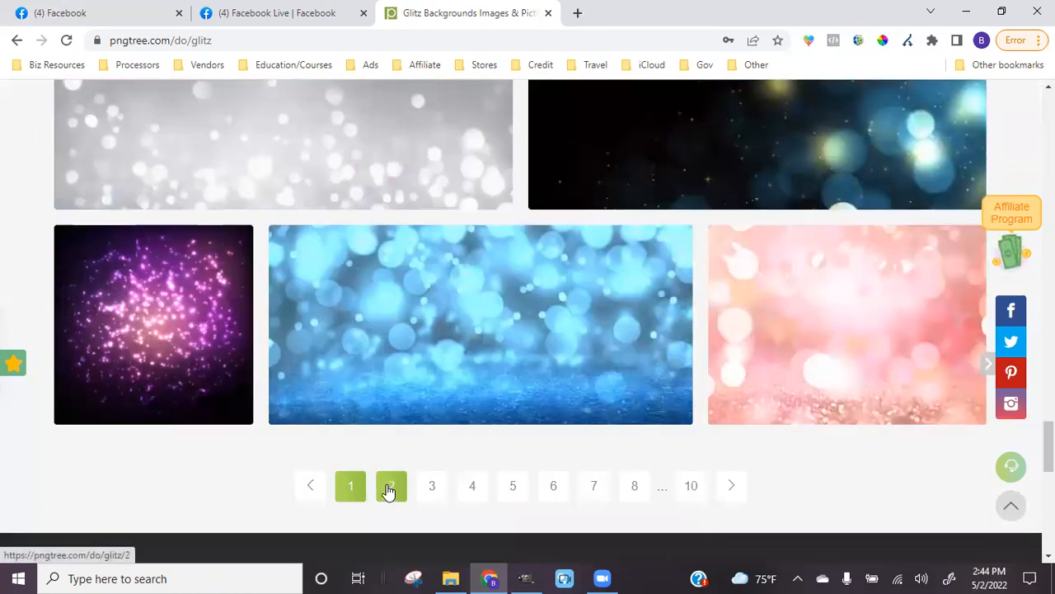
Go to page 2 of the glitz results and scroll to the golden sparkles glitter background
click(391, 486)
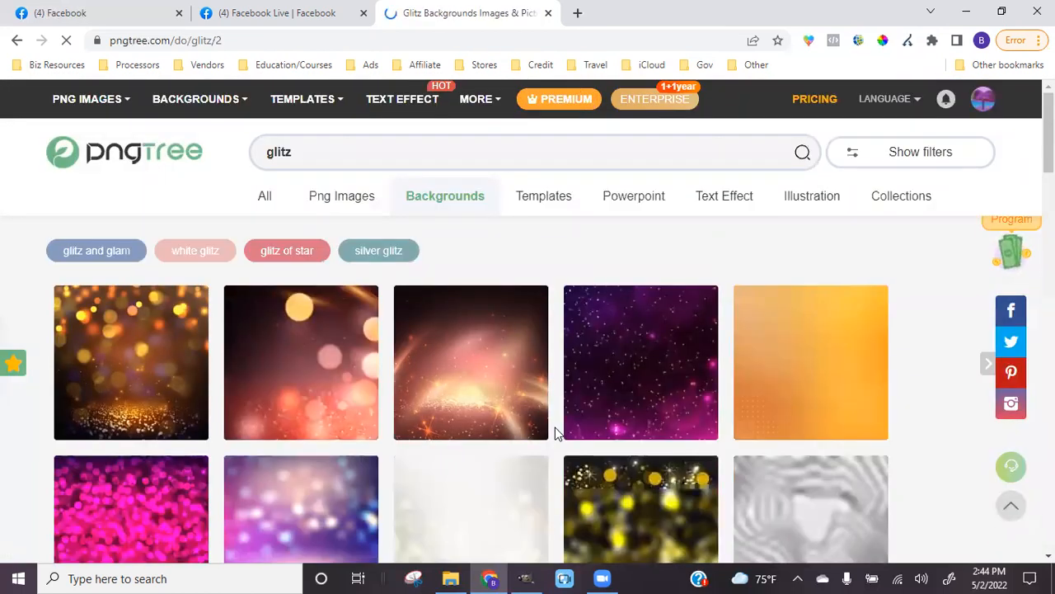
scroll(555, 427, down, 3)
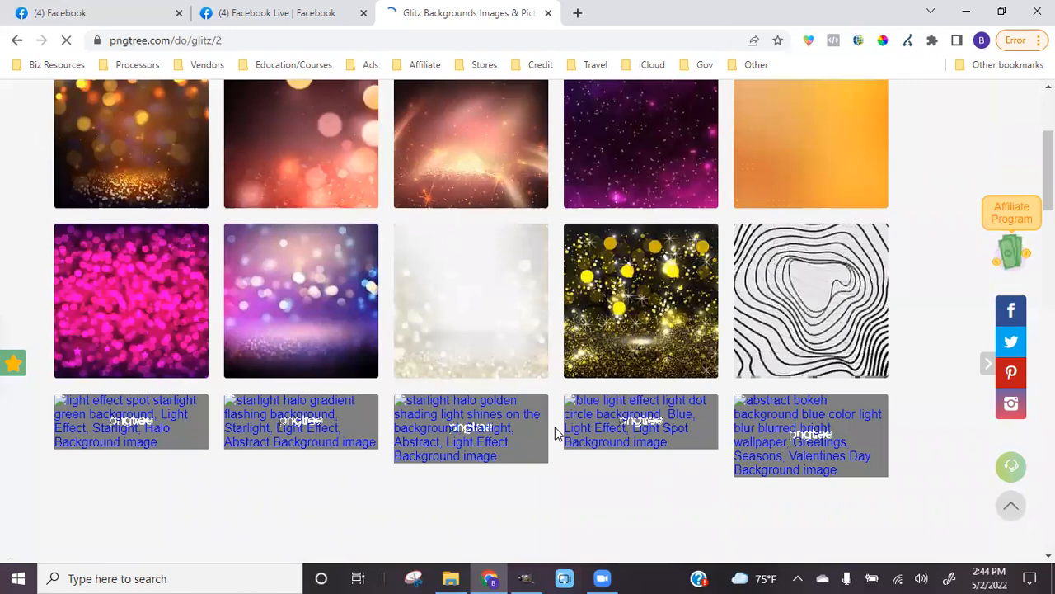
scroll(554, 427, down, 3)
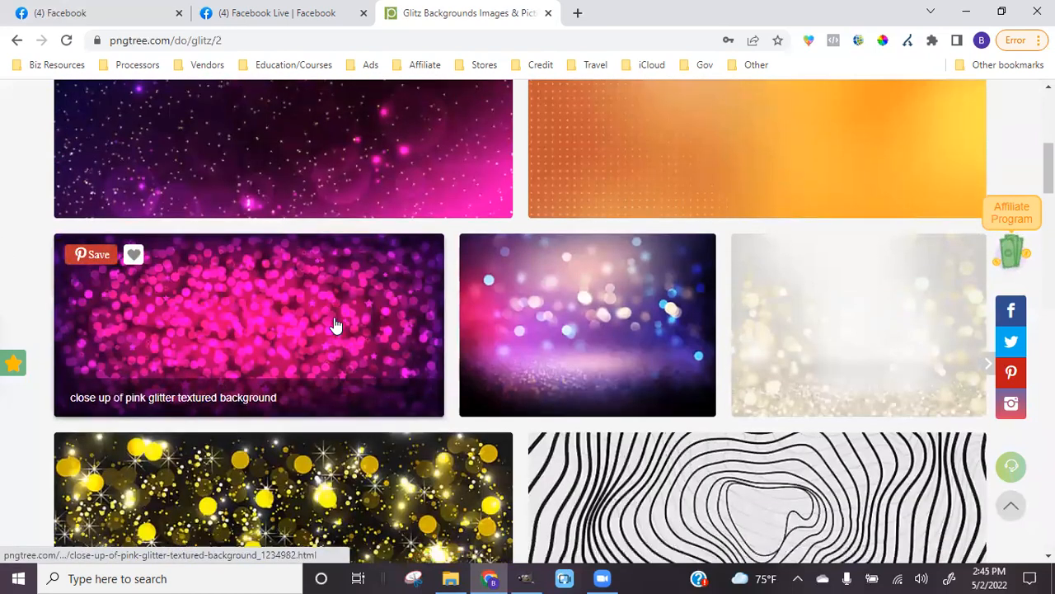
scroll(336, 324, down, 1)
scroll(335, 323, down, 2)
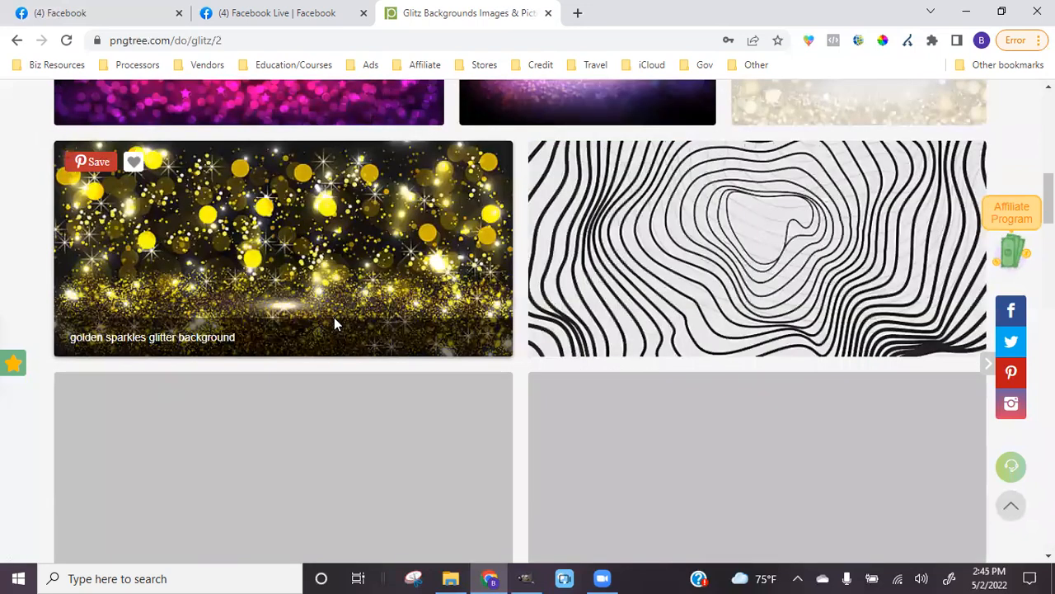
scroll(335, 324, down, 2)
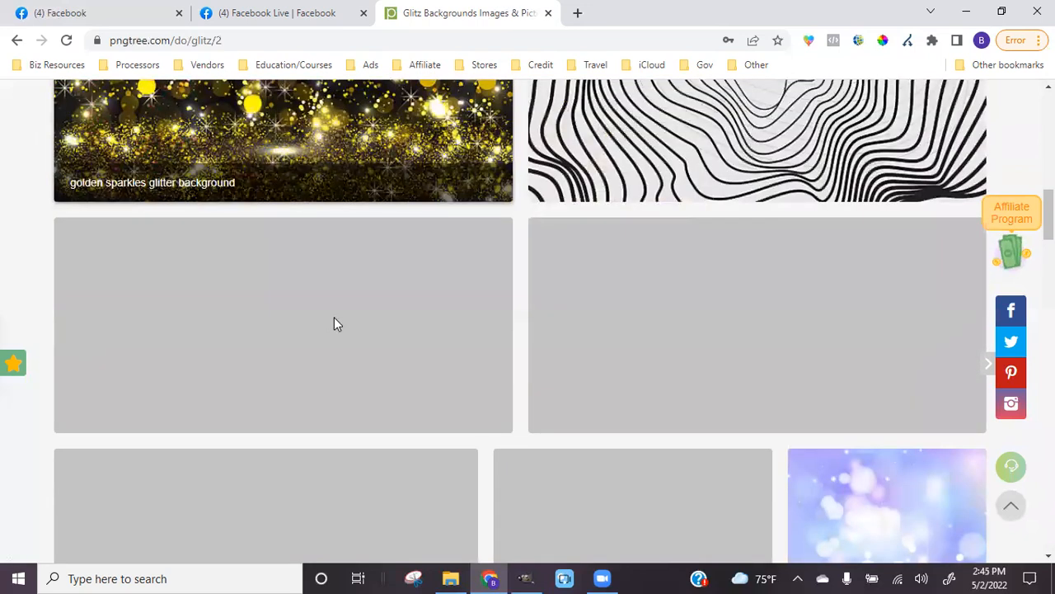
scroll(334, 324, up, 2)
Download the Golden Sparkles Glitter Background as a JPG
click(224, 275)
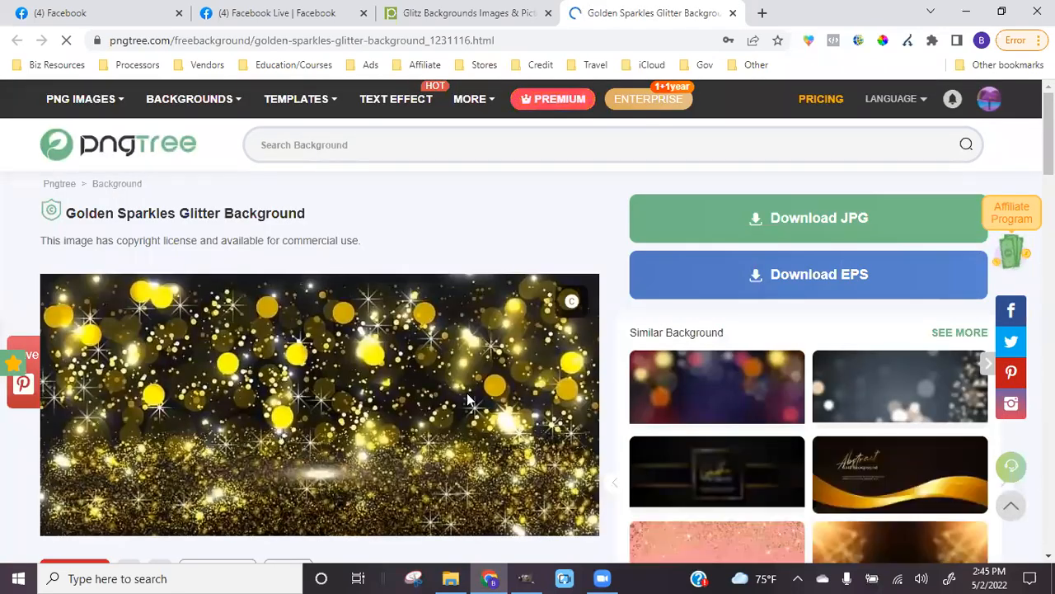
scroll(820, 203, down, 1)
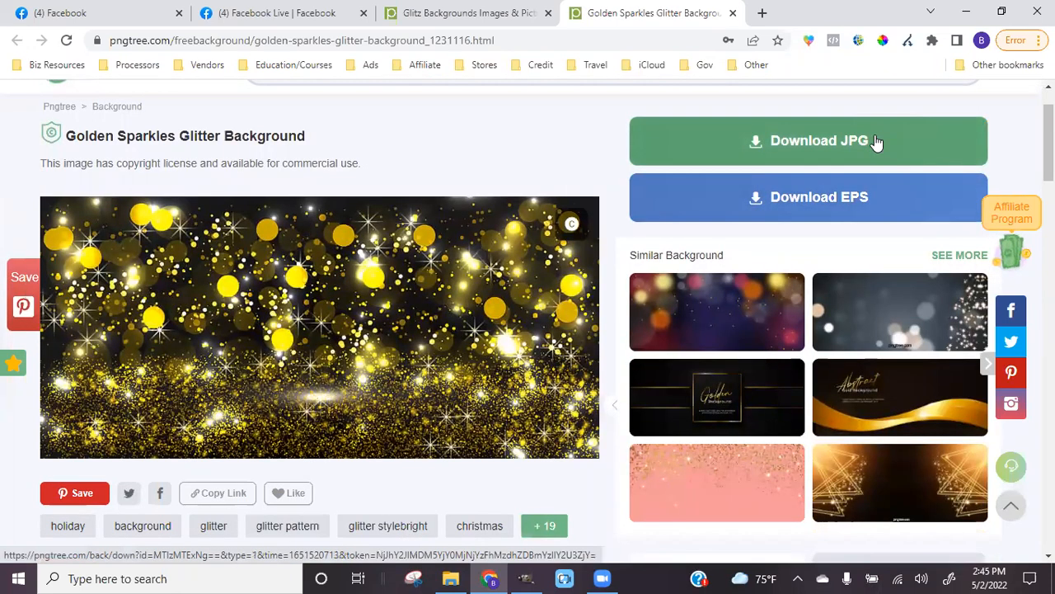
click(879, 142)
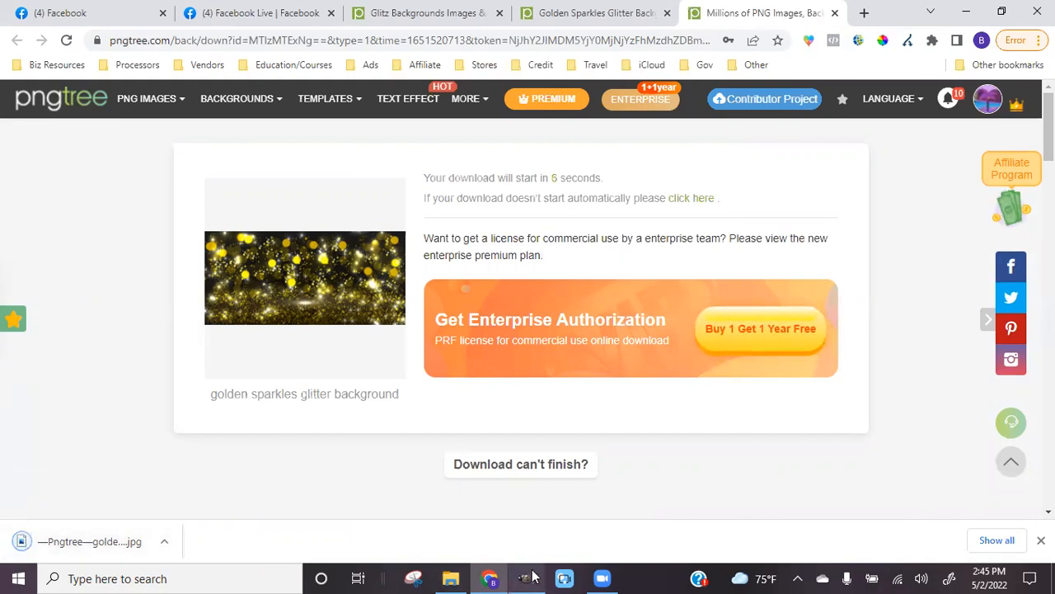
Preview the downloaded glitter JPG in Photos, close it and minimize Chrome
mouse_move(533, 577)
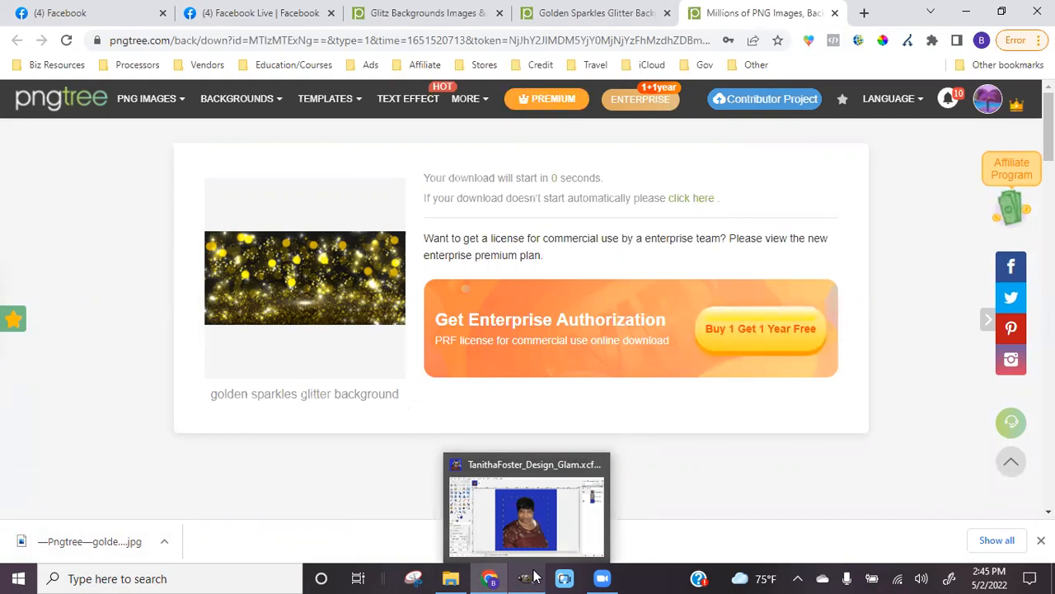
click(534, 576)
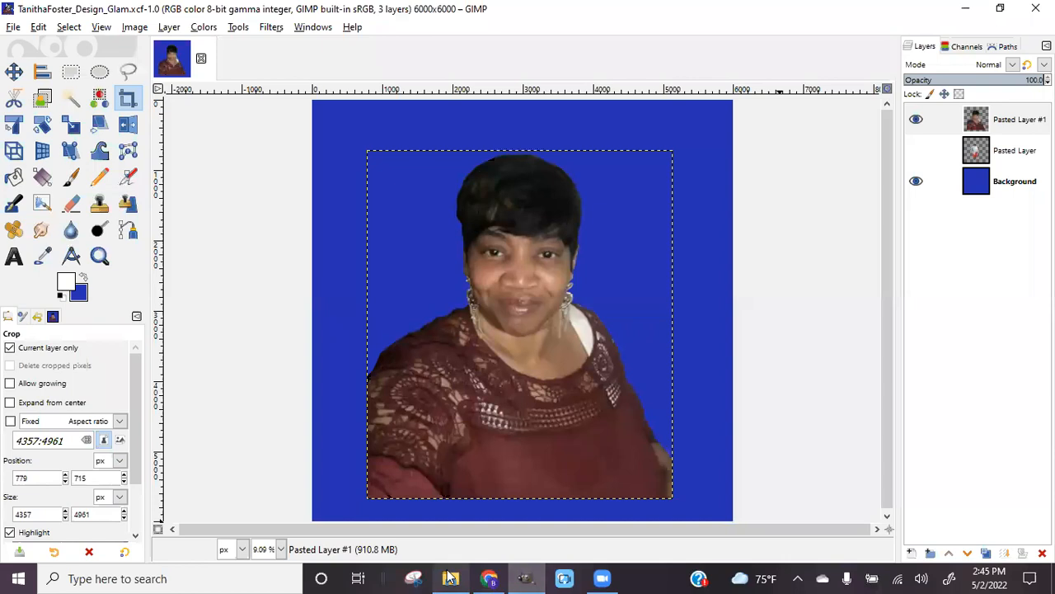
click(532, 576)
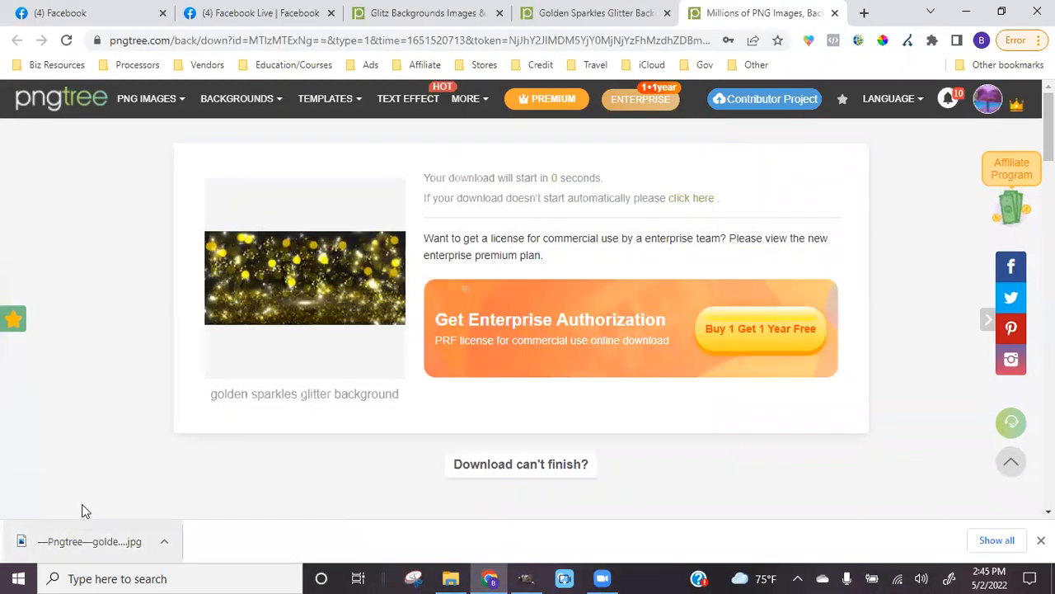
click(164, 541)
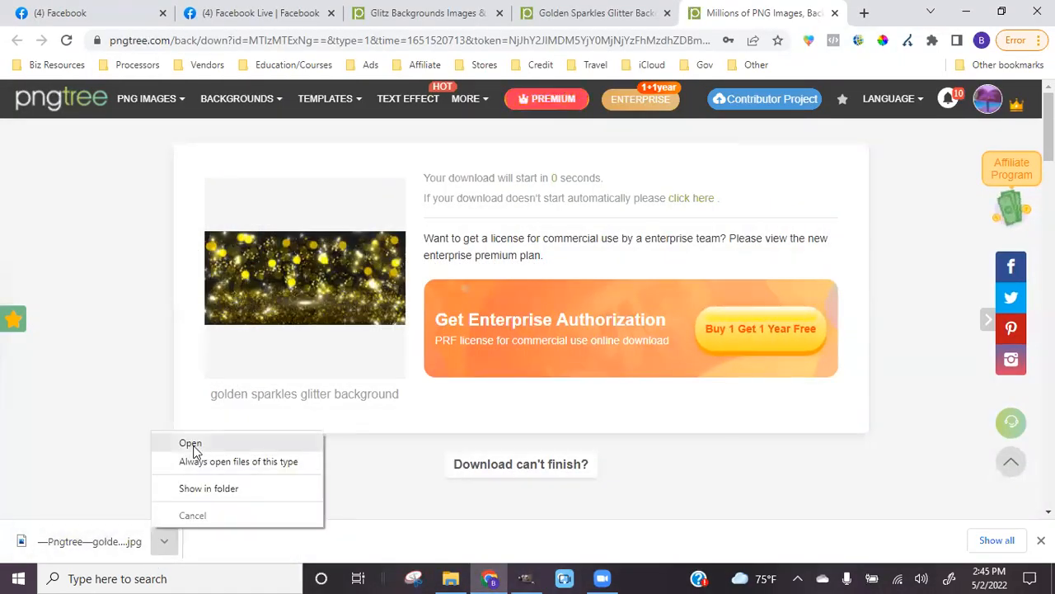
click(191, 444)
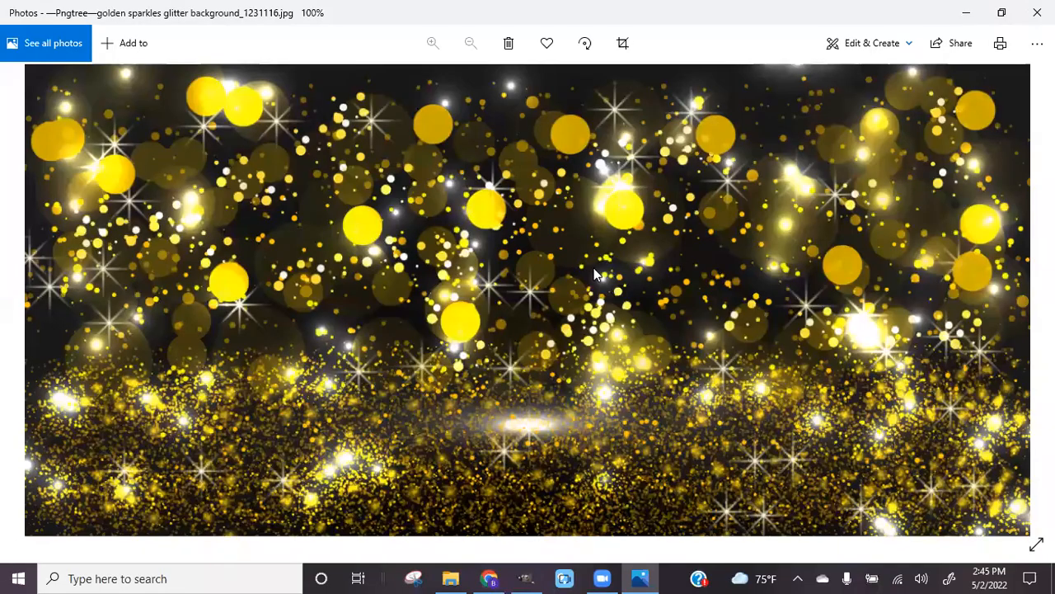
key(alt+F4)
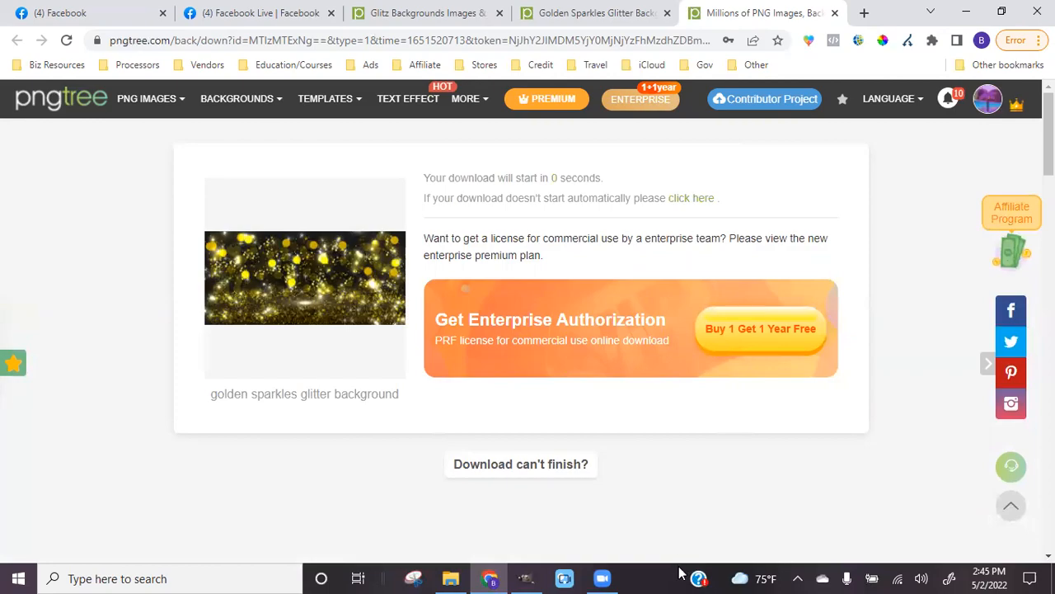
click(971, 7)
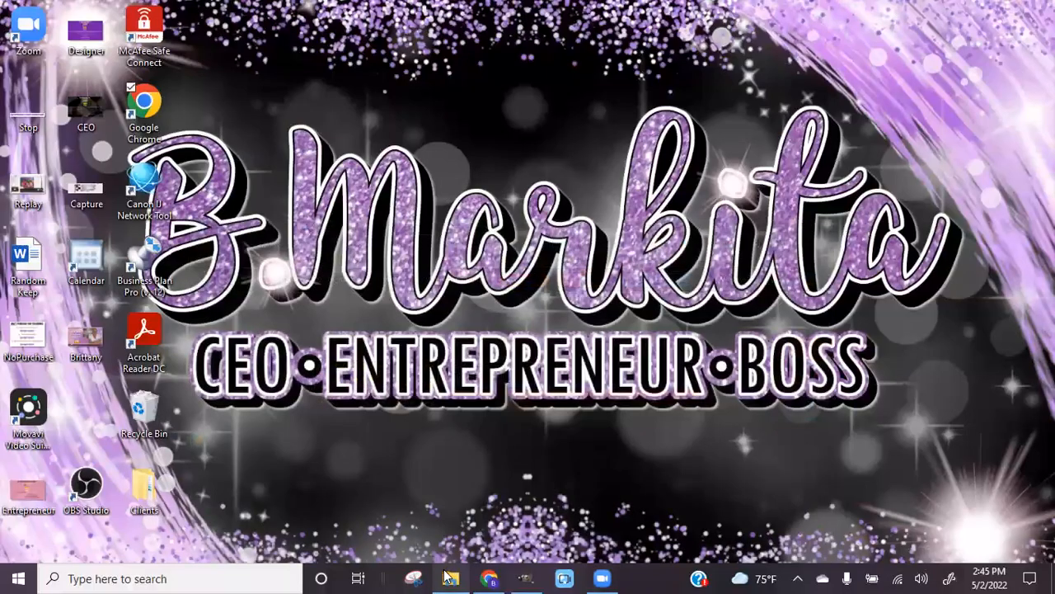
Cut the downloaded glitter image from the Downloads folder
mouse_move(450, 578)
click(380, 462)
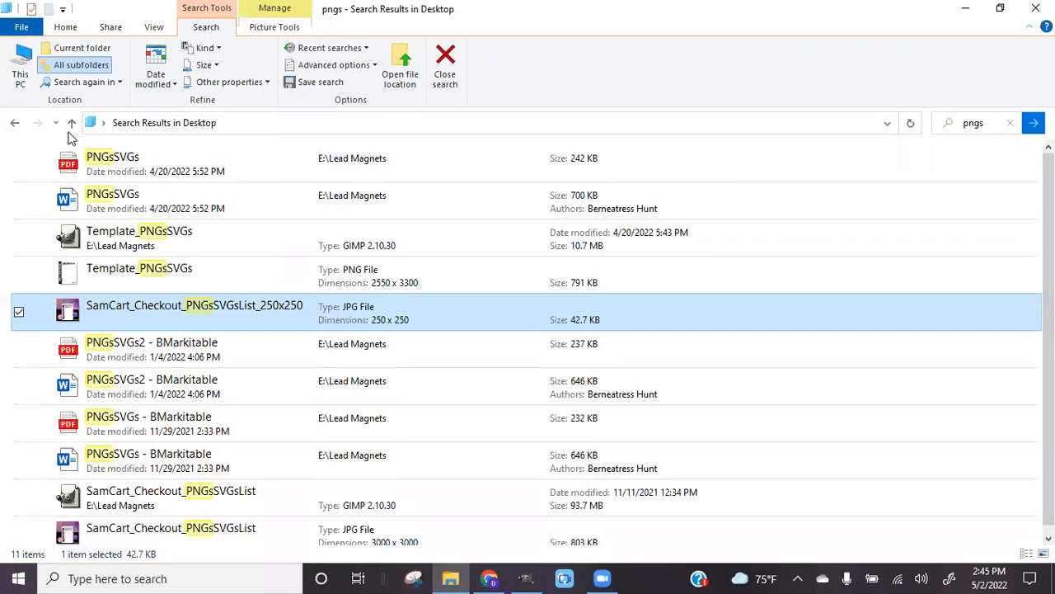
click(72, 127)
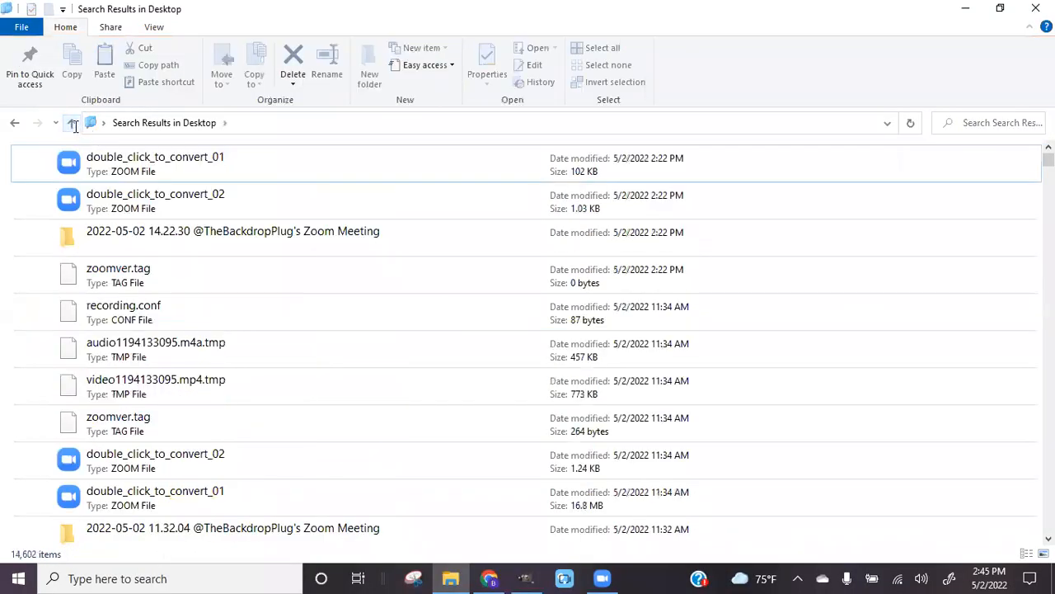
click(70, 123)
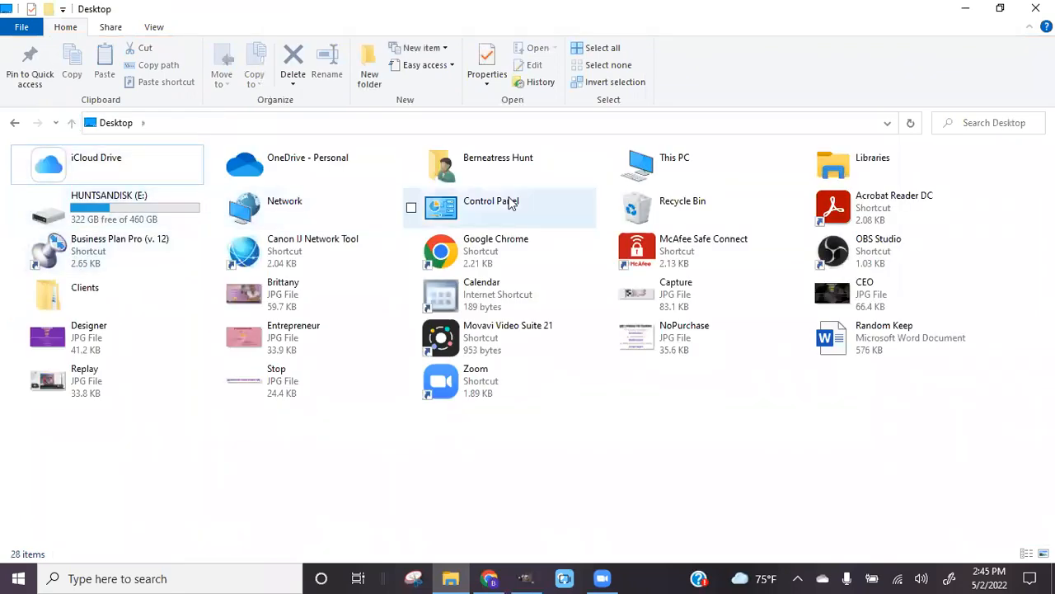
double_click(454, 162)
double_click(438, 186)
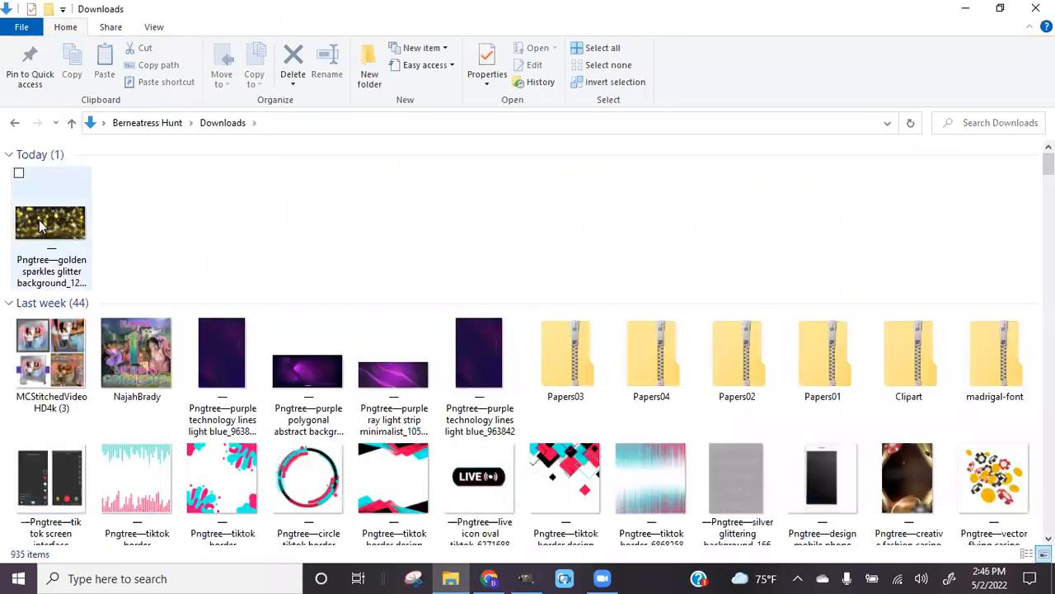
click(39, 219)
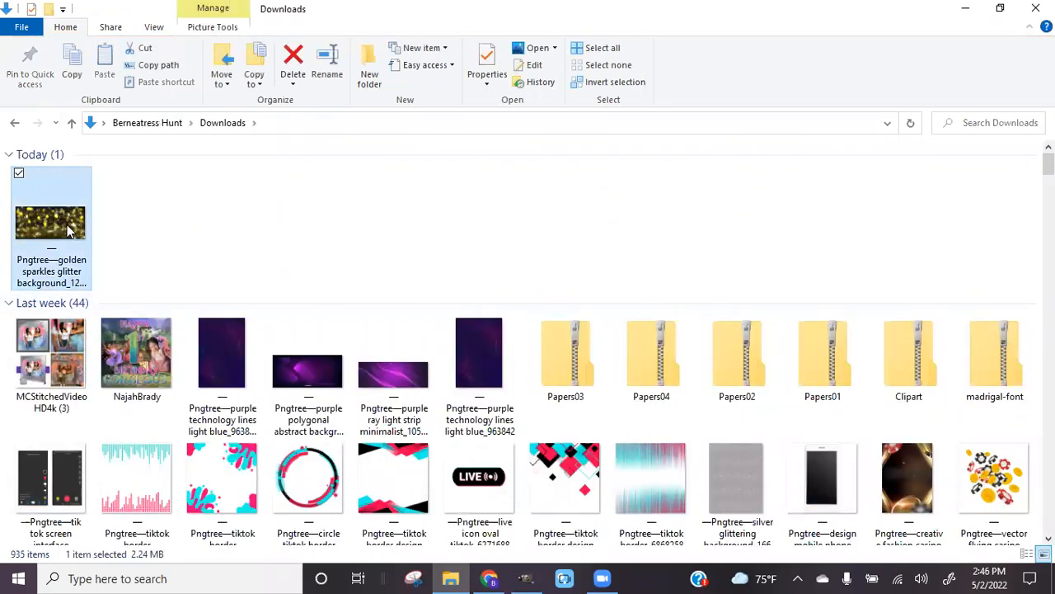
right_click(20, 212)
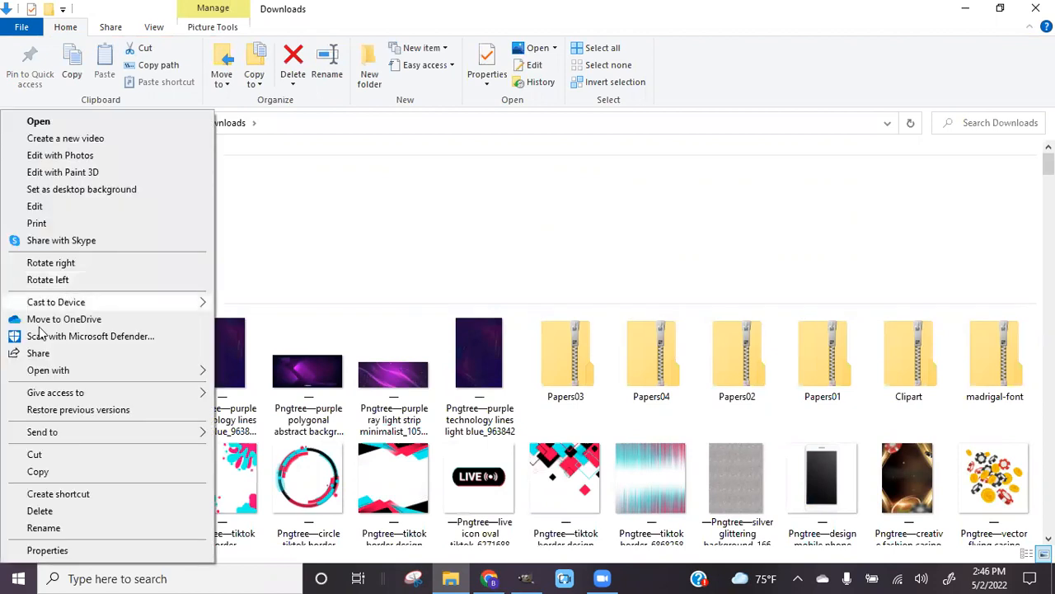
click(38, 454)
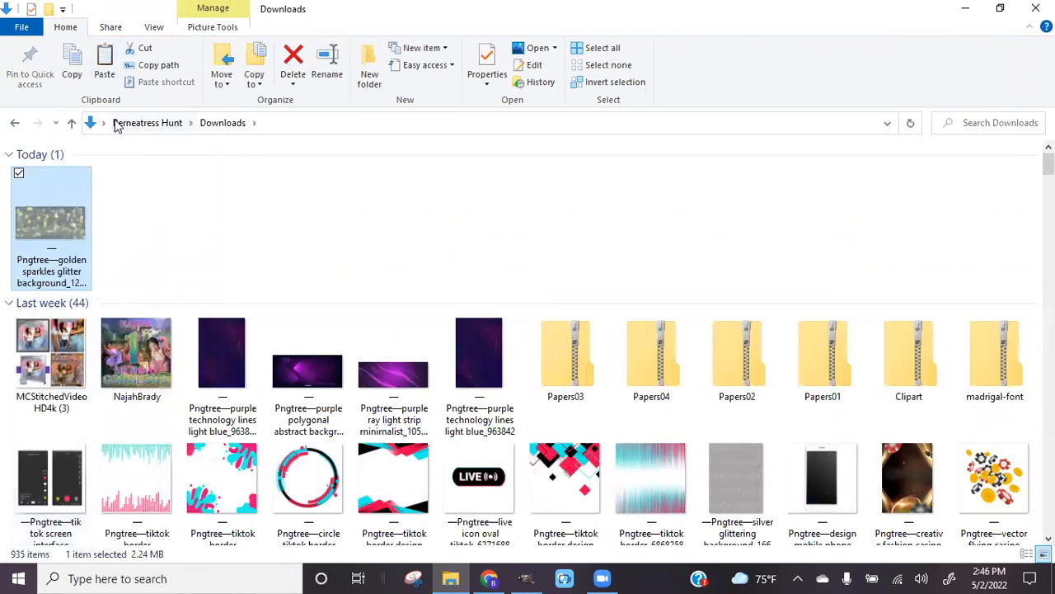
Paste the glitter image into E: > Graphics > Backgrounds
click(75, 123)
click(78, 123)
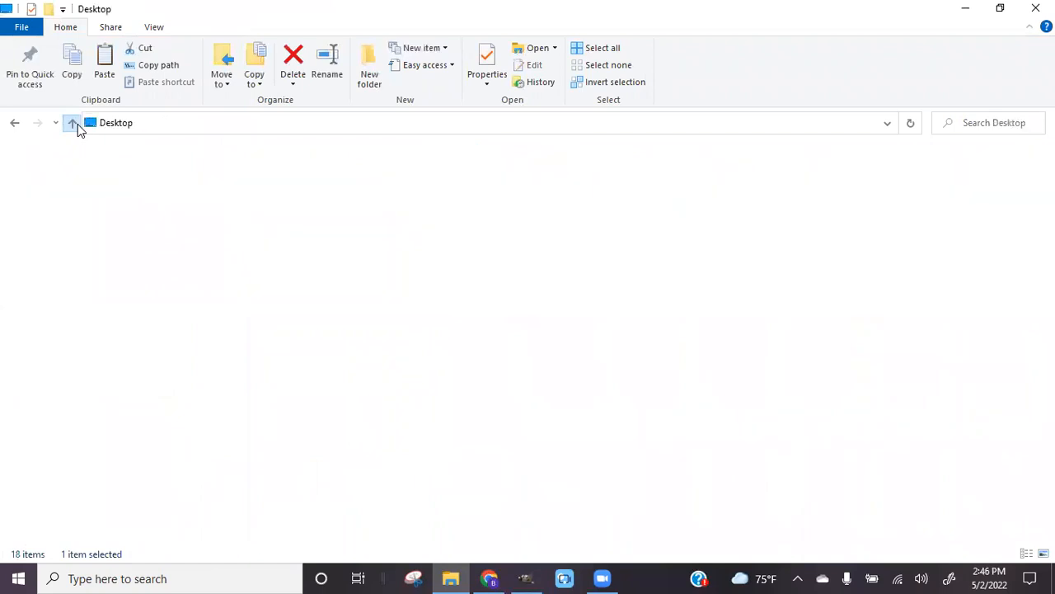
double_click(143, 213)
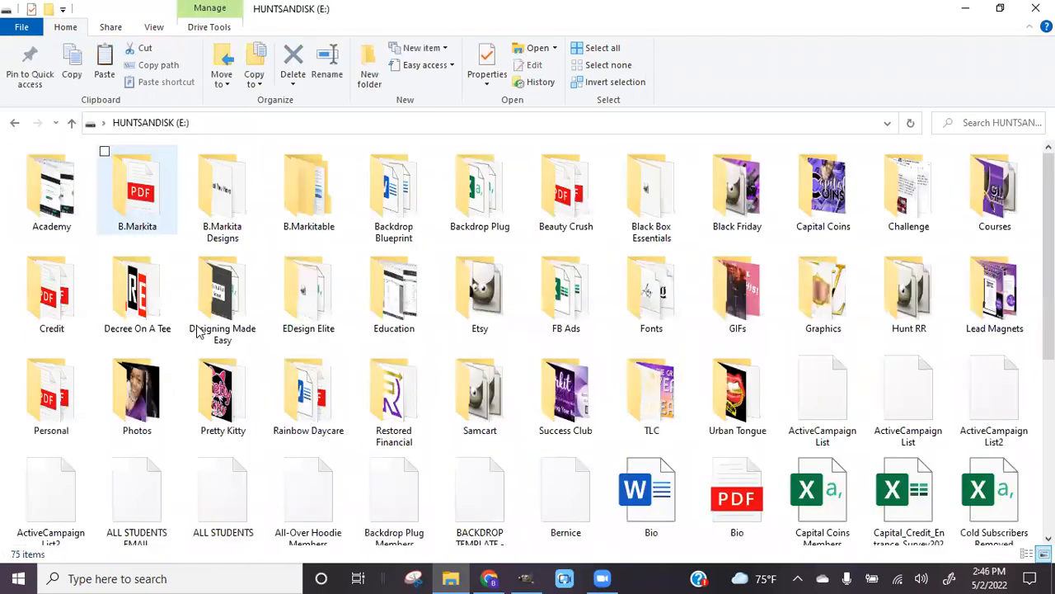
double_click(823, 297)
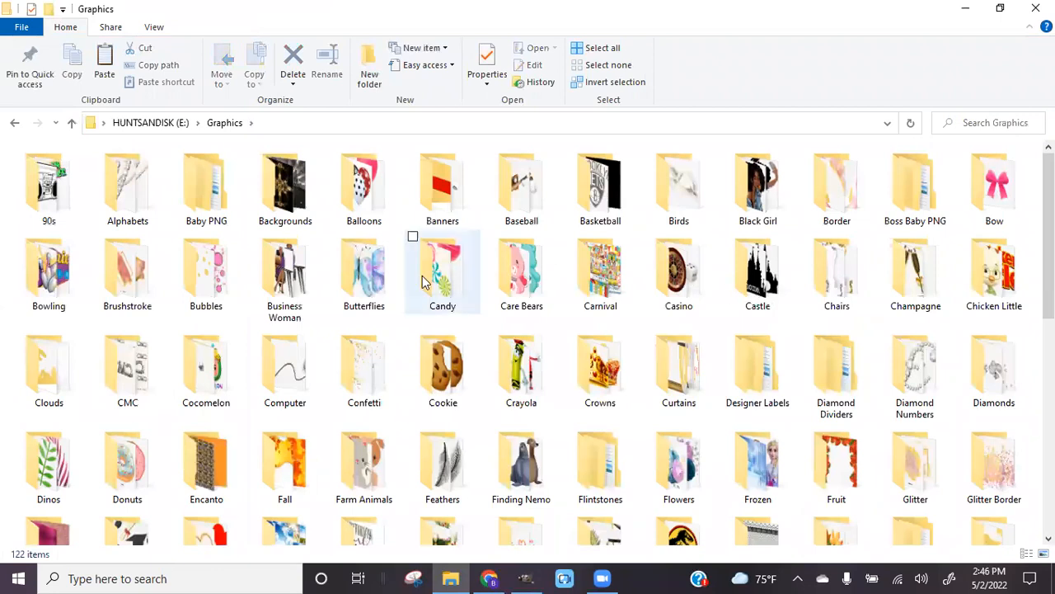
double_click(303, 216)
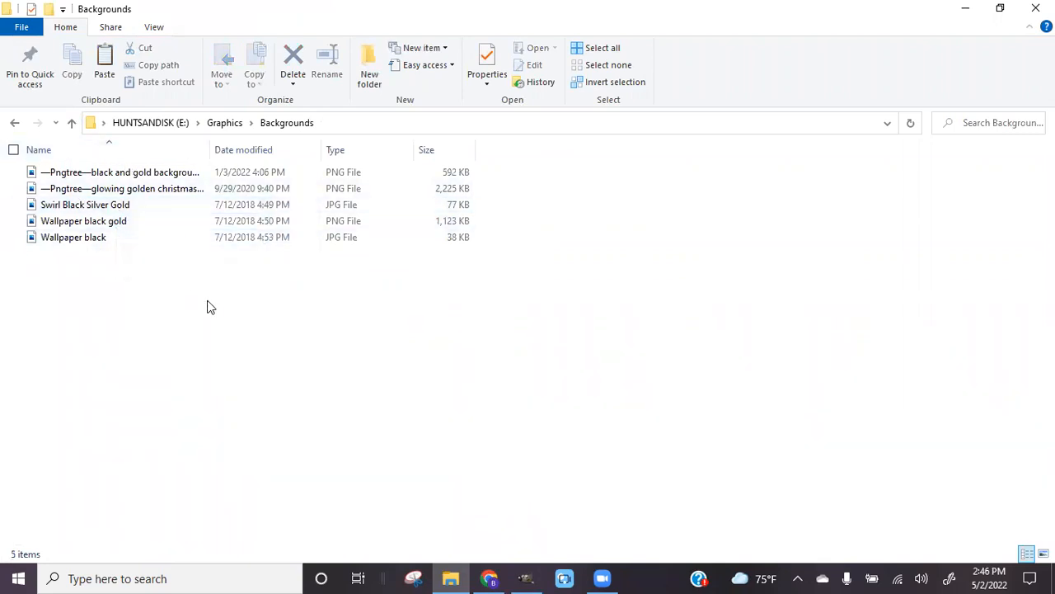
right_click(27, 299)
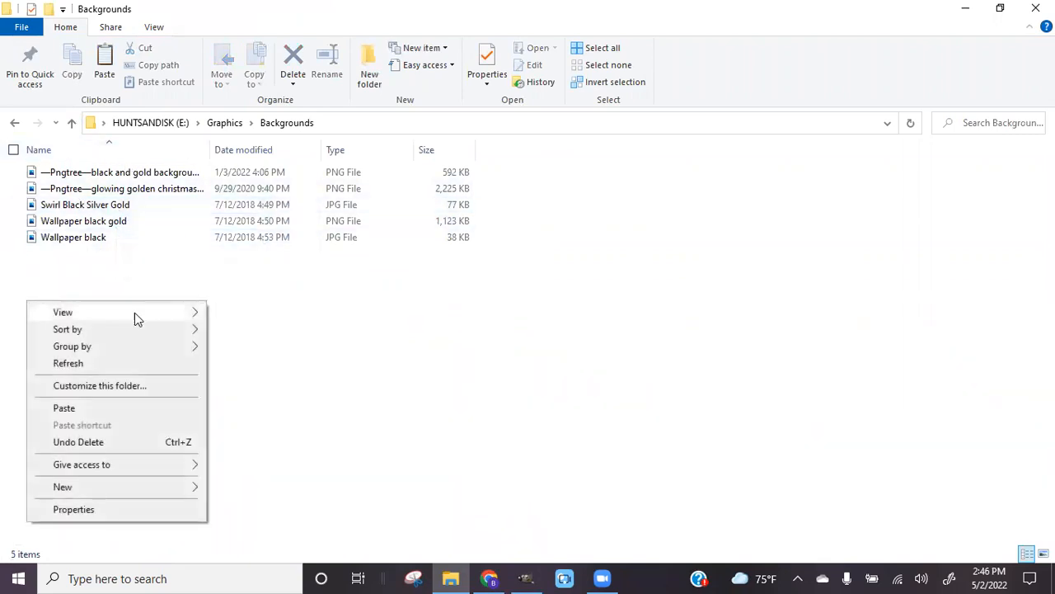
click(88, 407)
Rename the file to 'golden sparkles glitter background' and return to GIMP
click(99, 256)
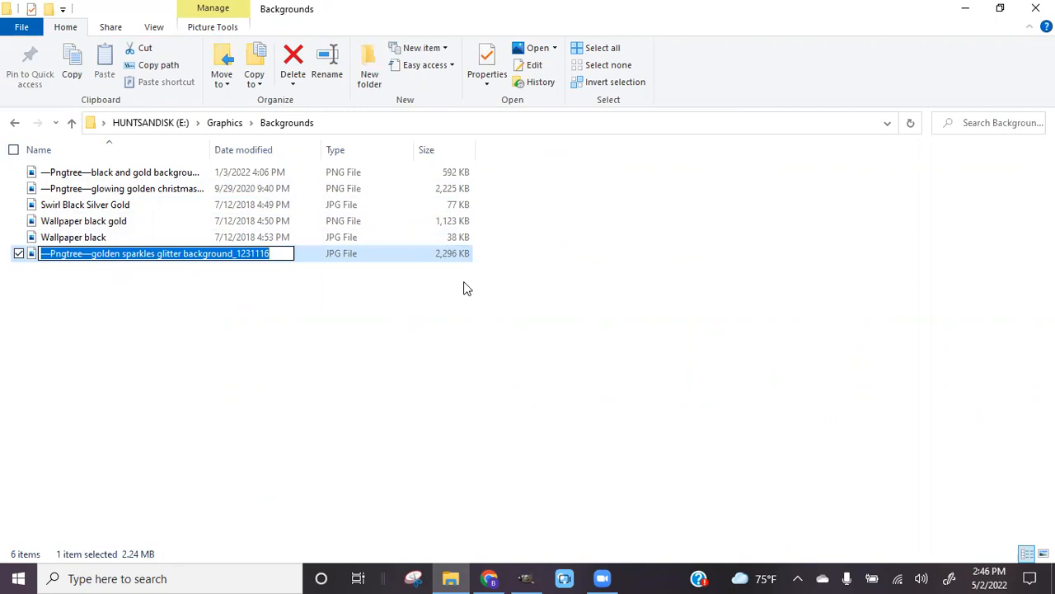
click(93, 255)
key(BackSpace)
key(BackSpace)
key(BackSpace)
key(BackSpace)
key(BackSpace)
key(BackSpace)
key(BackSpace)
key(BackSpace)
key(BackSpace)
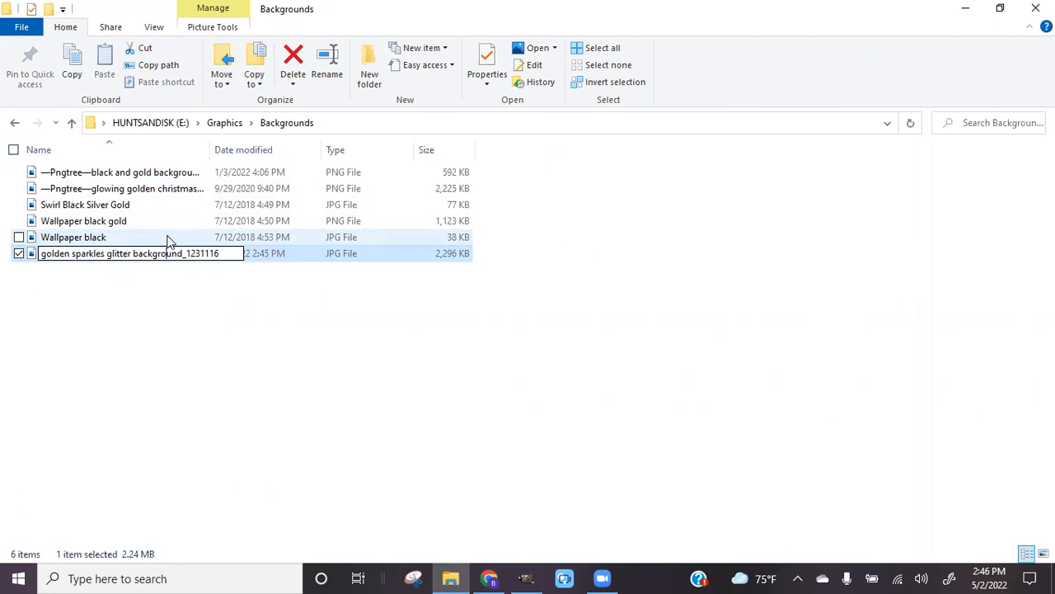
key(BackSpace)
key(BackSpace)
key(BackSpace)
key(BackSpace)
key(BackSpace)
key(BackSpace)
key(BackSpace)
key(BackSpace)
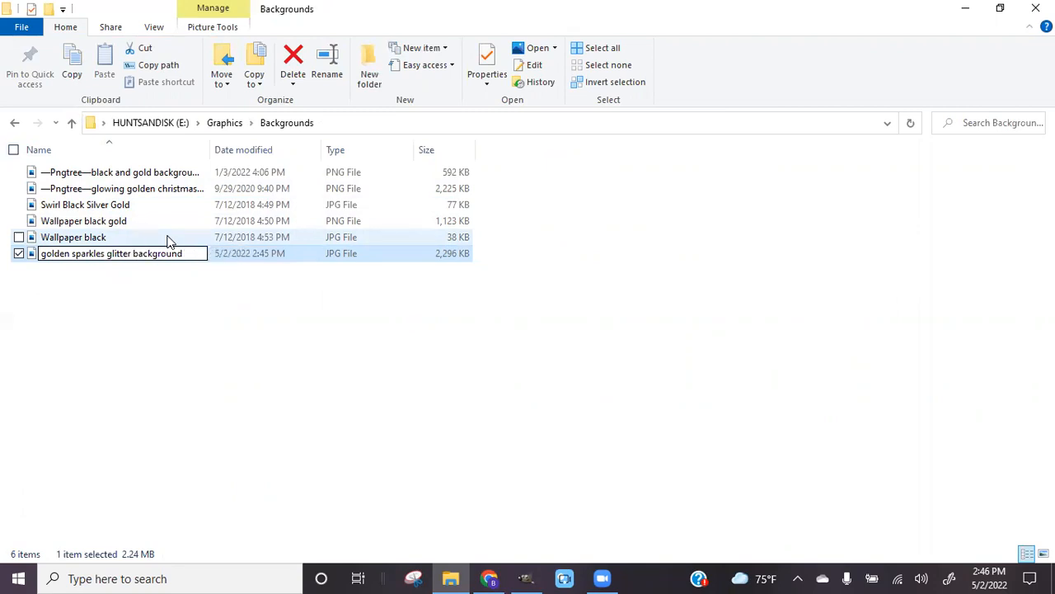
key(Return)
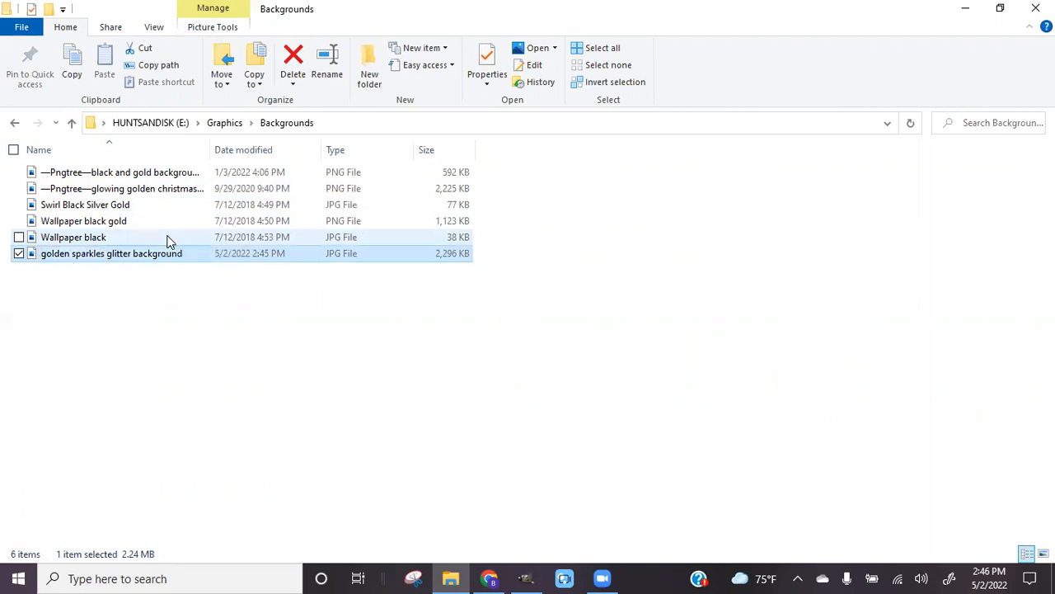
click(526, 577)
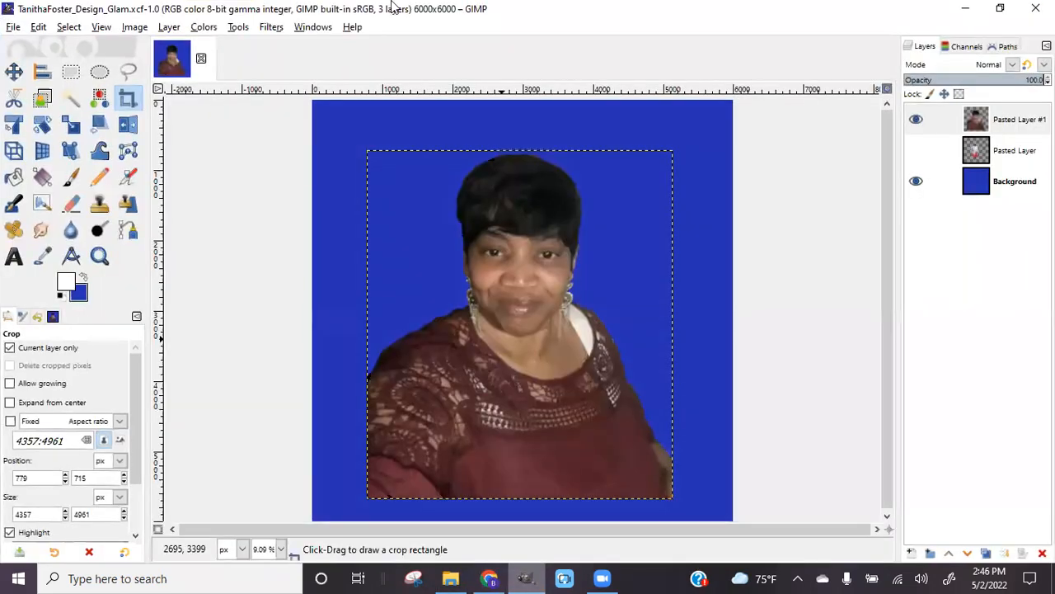
Select the blue Background layer and open the File menu
click(1004, 189)
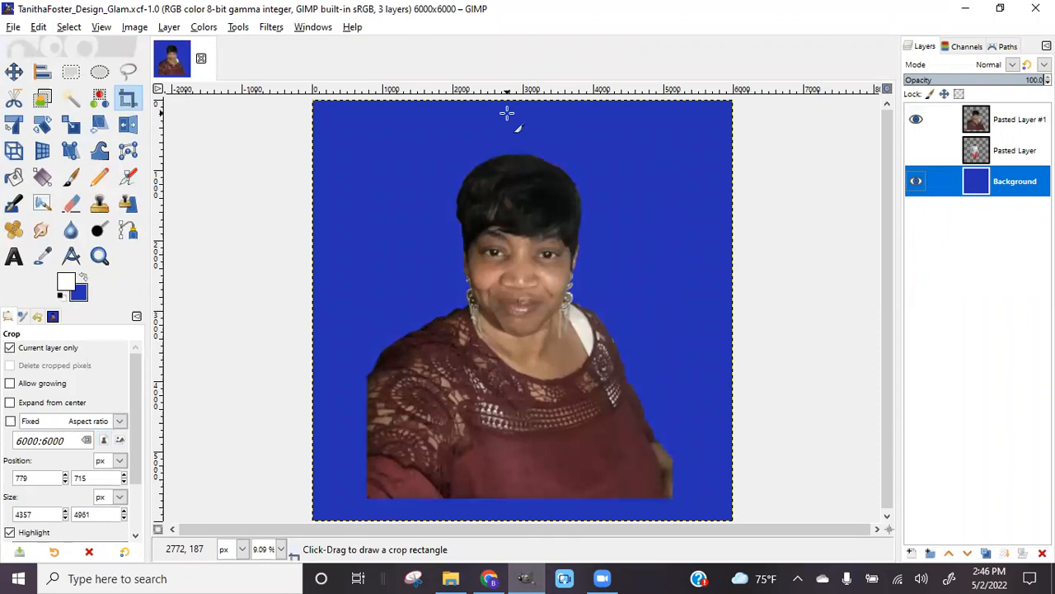
click(14, 27)
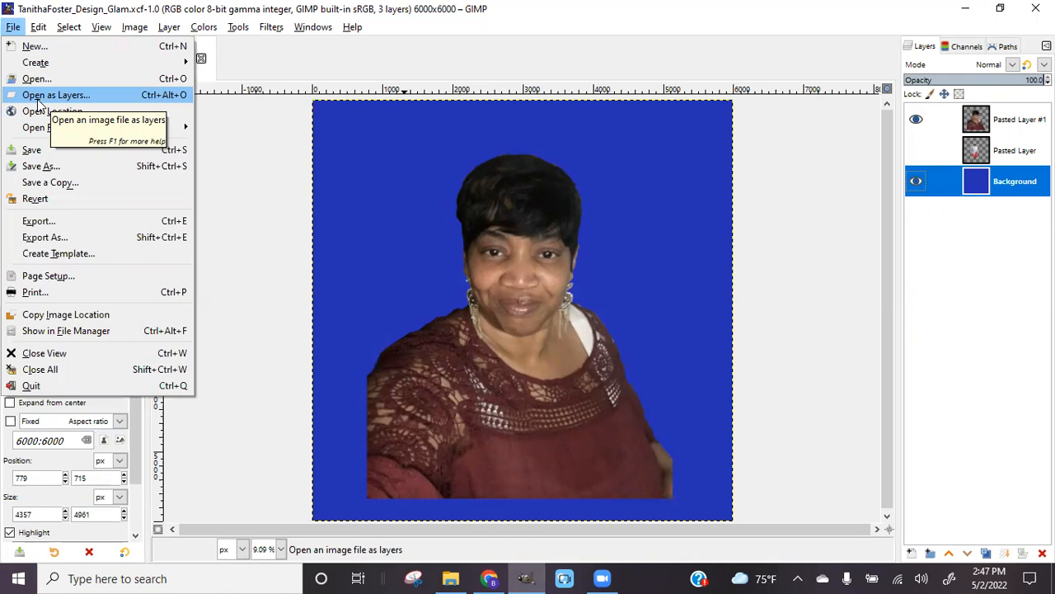
Open golden sparkles glitter background.jpg from E:/Graphics/Backgrounds as a layer
click(37, 97)
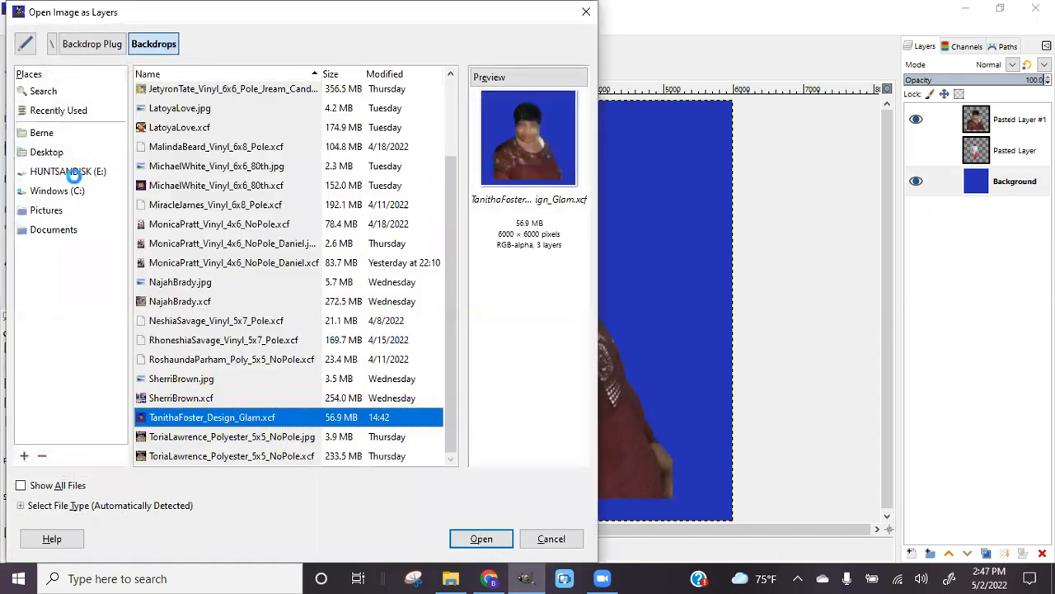
click(73, 171)
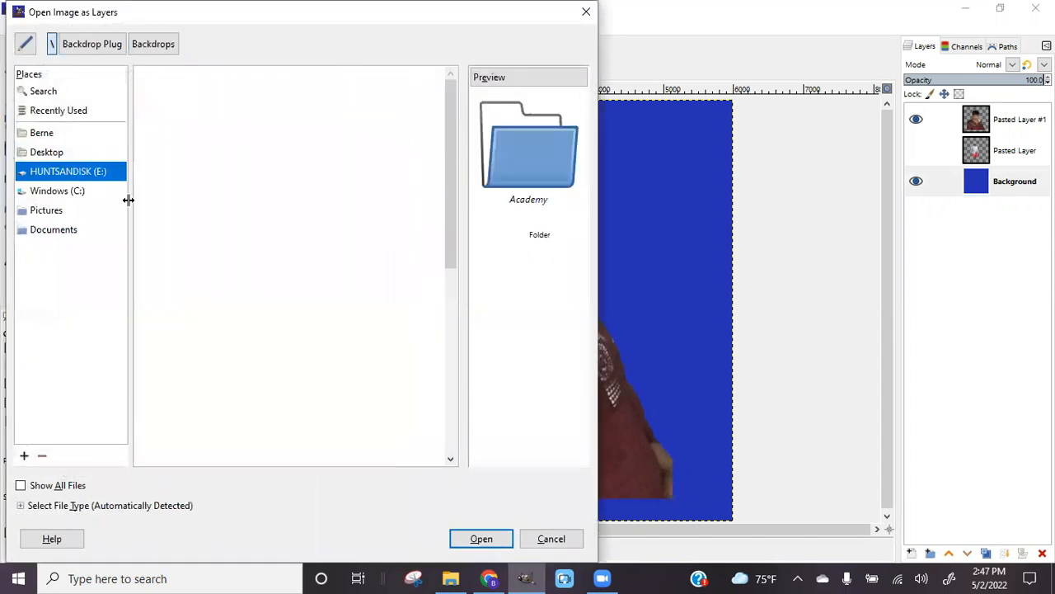
scroll(206, 271, down, 5)
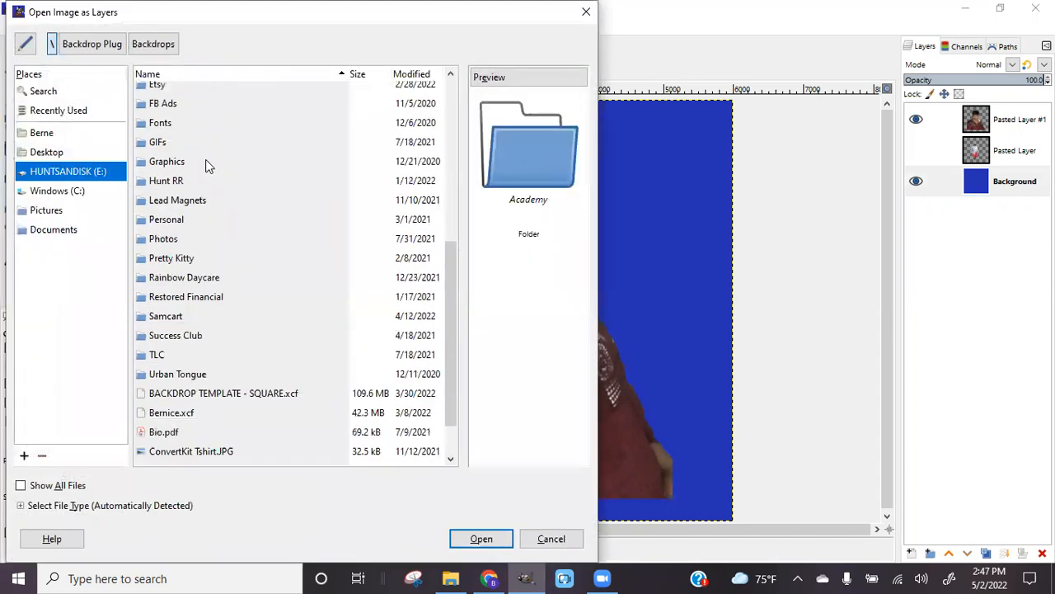
click(179, 164)
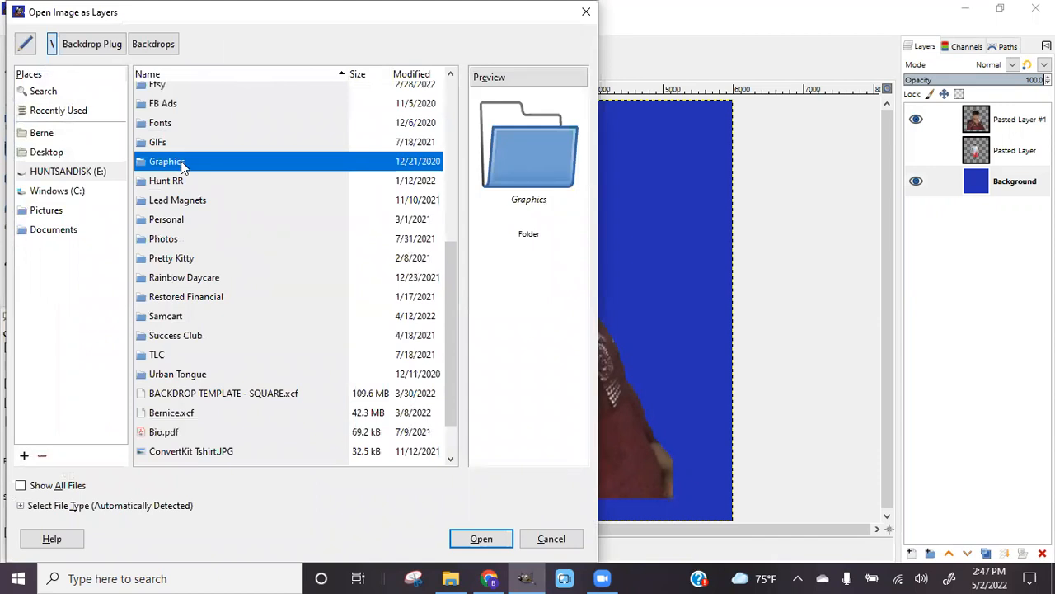
double_click(185, 168)
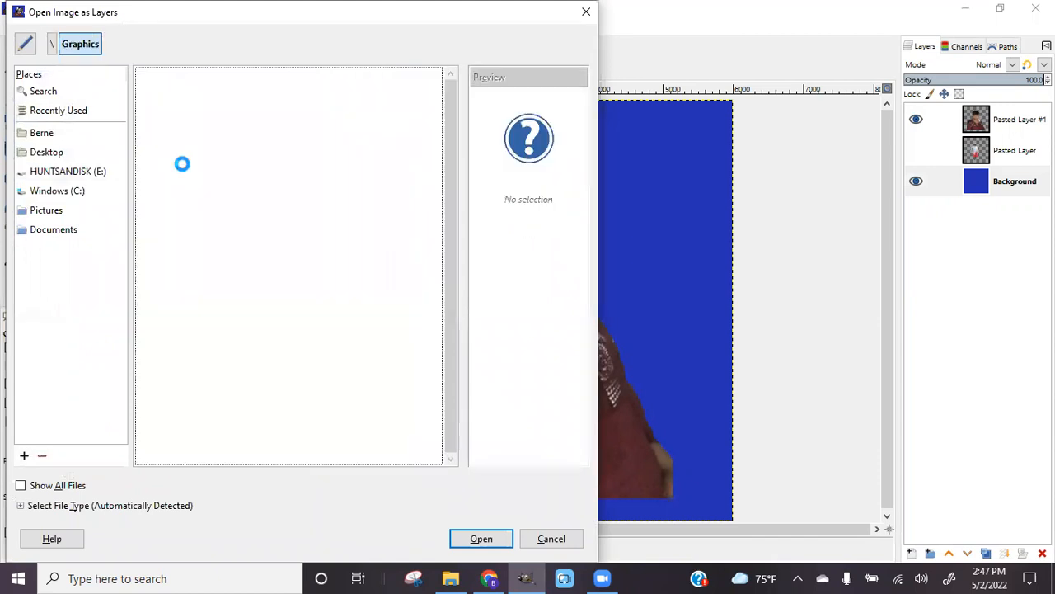
double_click(165, 149)
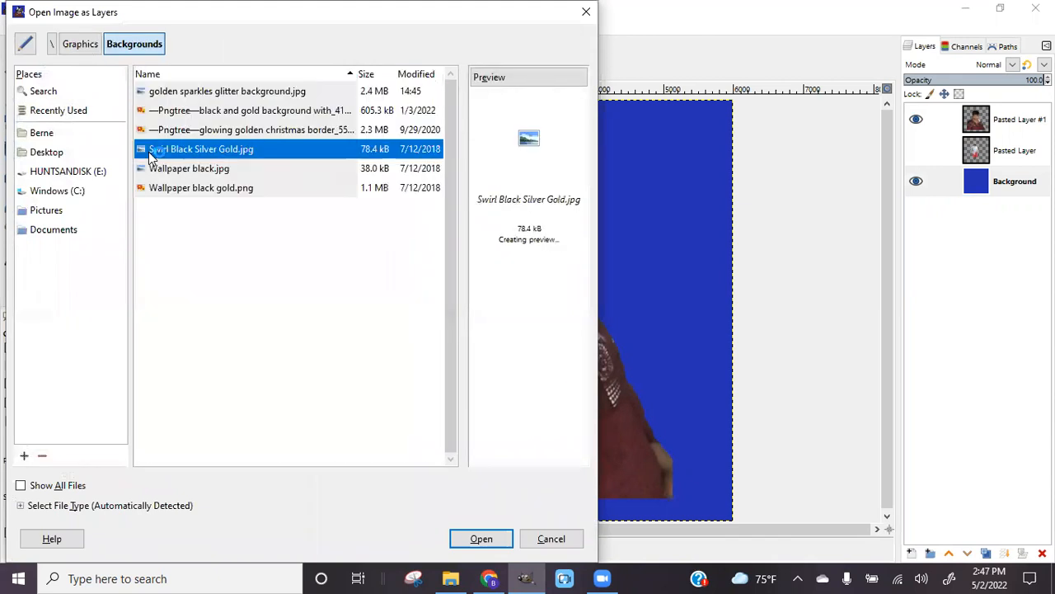
click(173, 109)
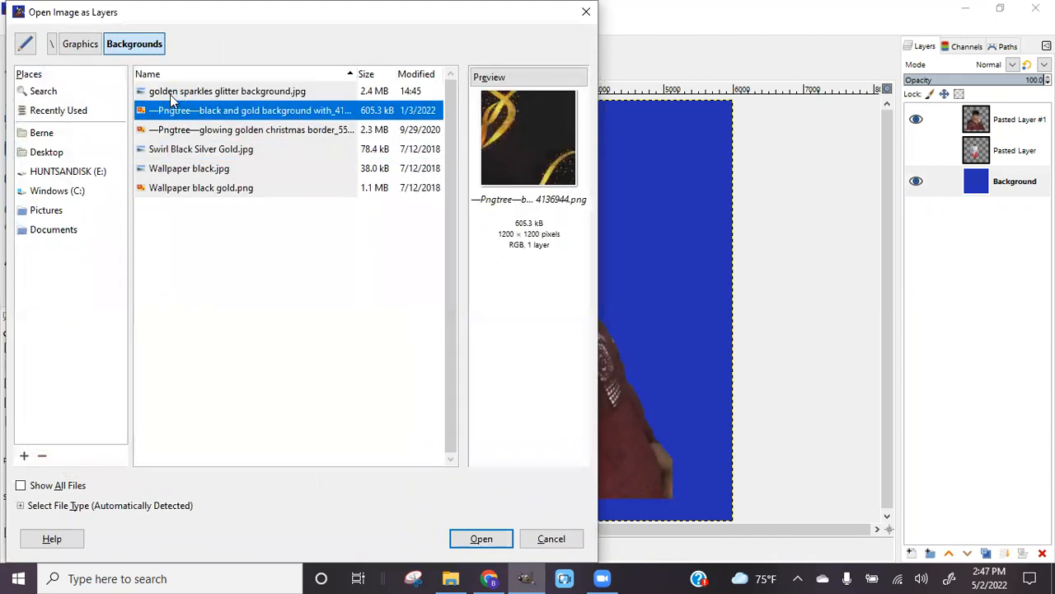
click(171, 132)
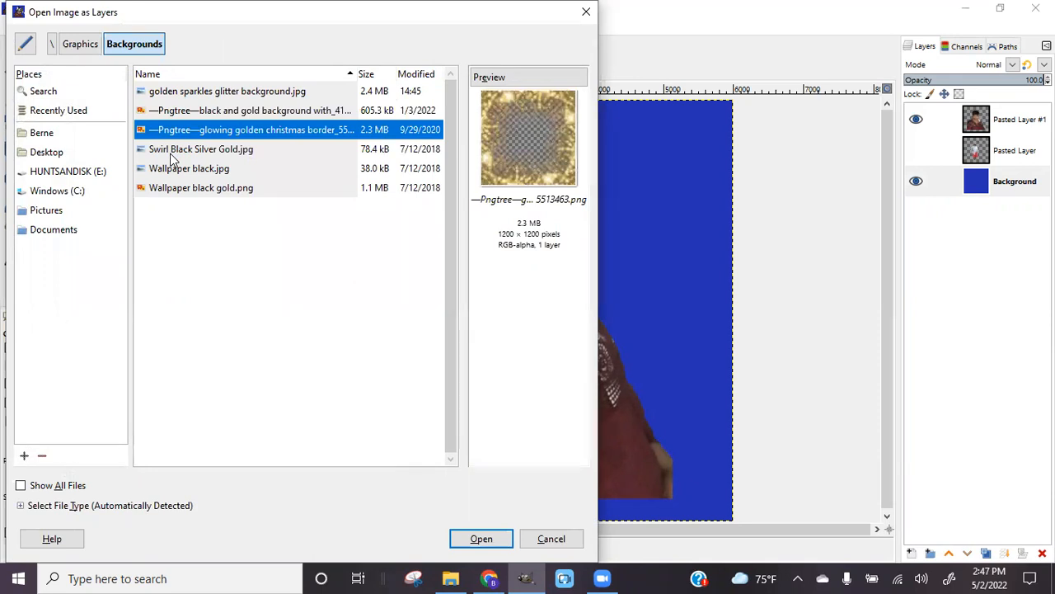
click(172, 153)
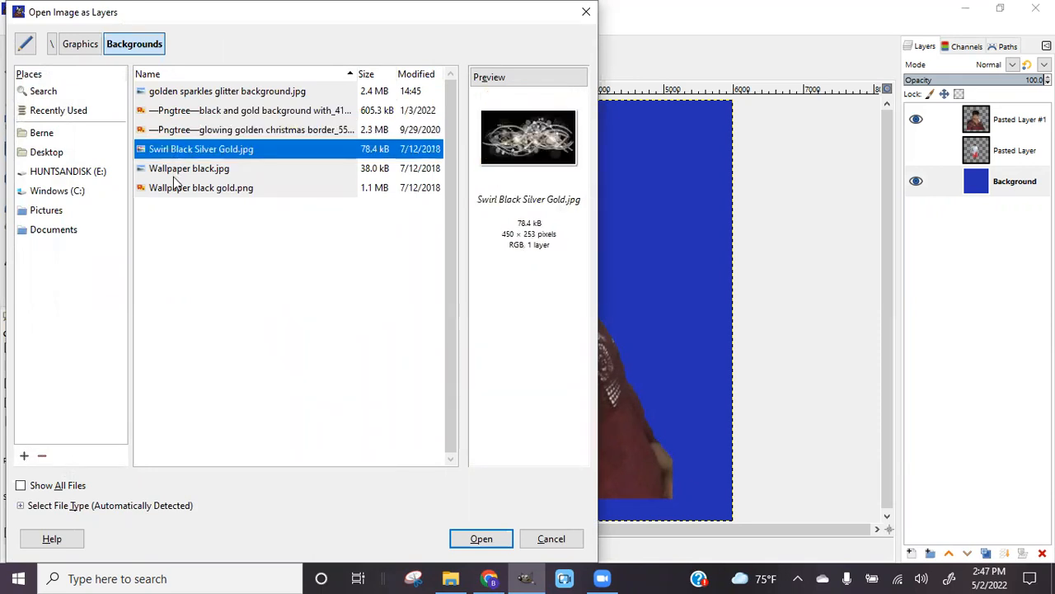
click(176, 187)
click(175, 170)
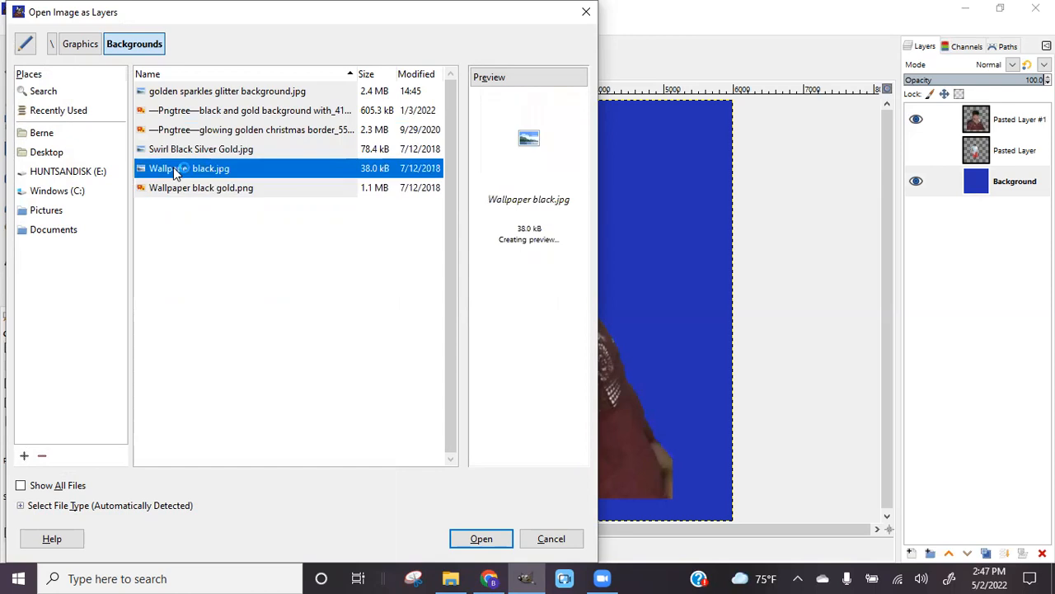
click(183, 95)
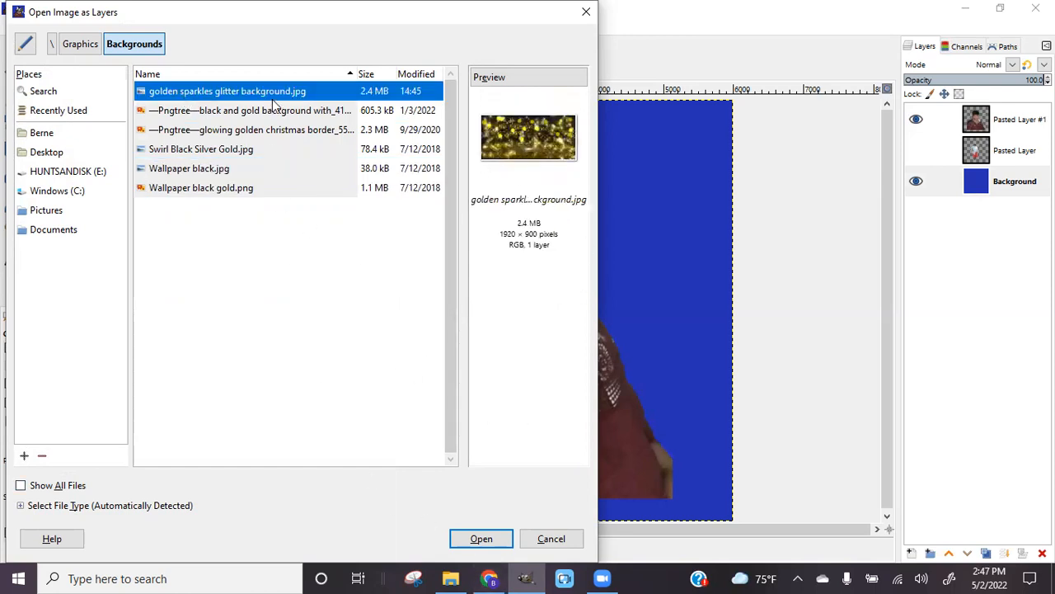
click(492, 540)
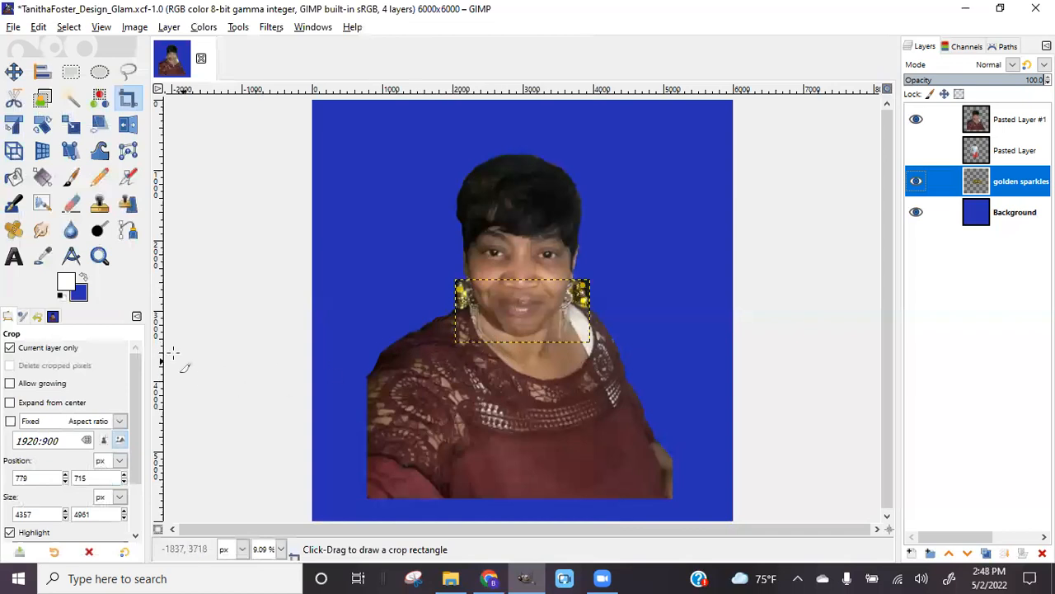
Scale the golden sparkles layer to 12800 × 6000 px with height 6000 and linked chain
click(73, 130)
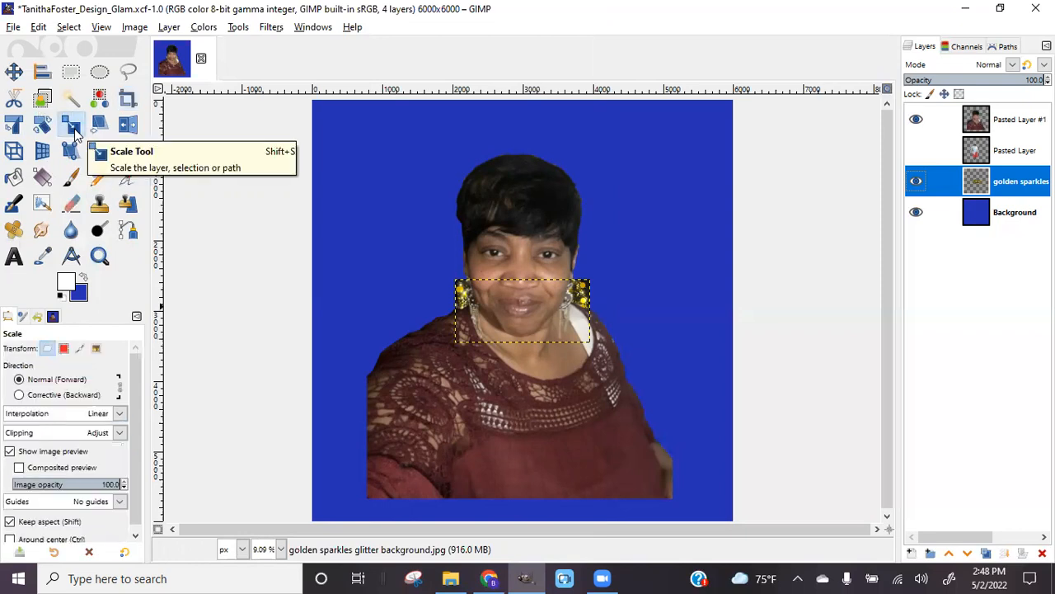
click(586, 303)
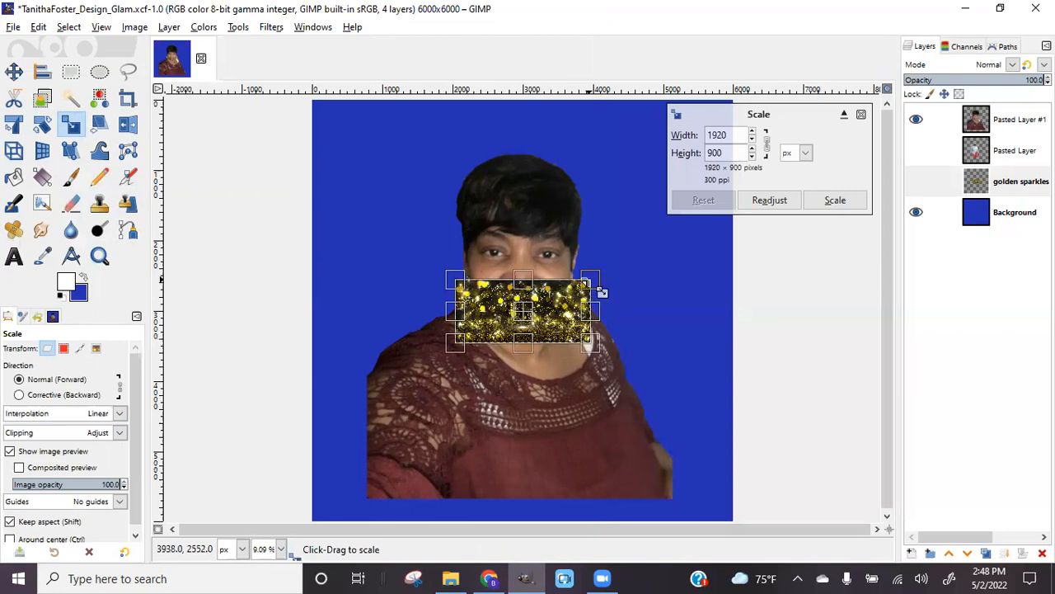
drag(603, 292, 780, 206)
drag(464, 339, 356, 412)
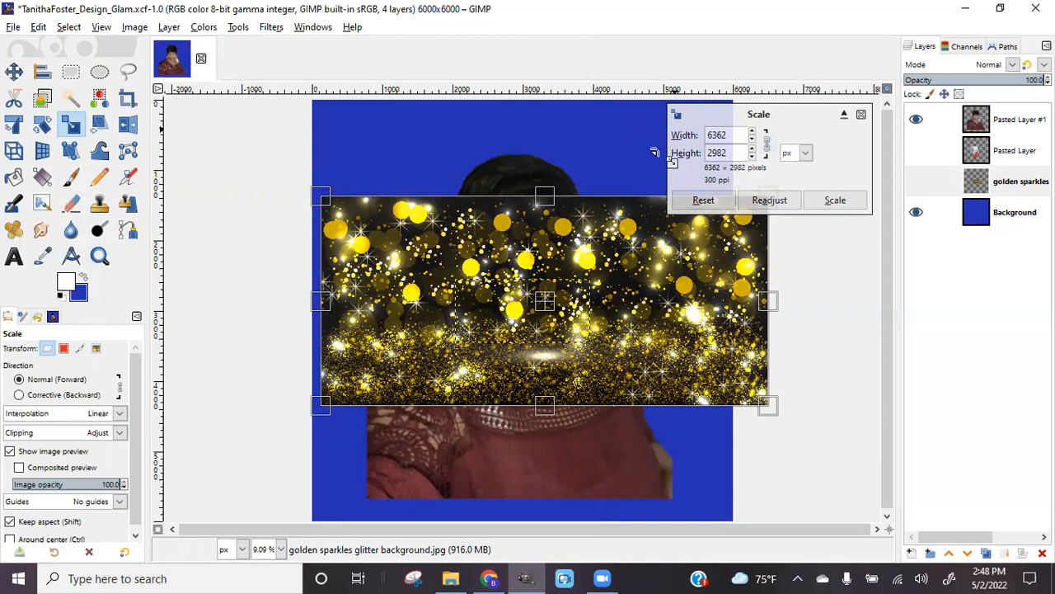
triple_click(735, 153)
text(6000)
key(Tab)
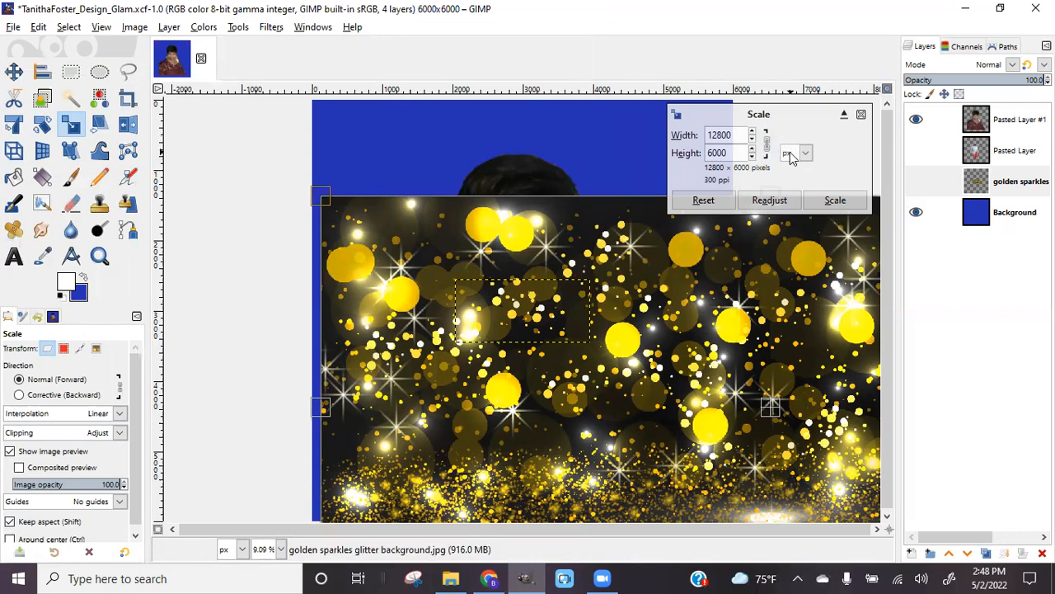
click(831, 201)
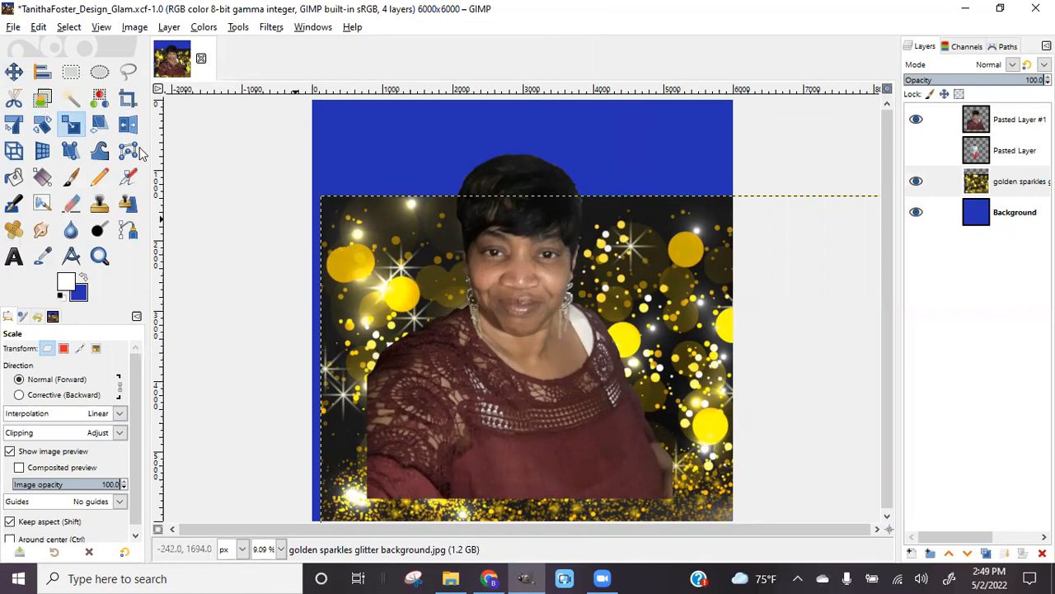
Align the golden sparkles layer to the canvas centre and middle, covering the blue strip
click(13, 71)
drag(346, 257, 319, 189)
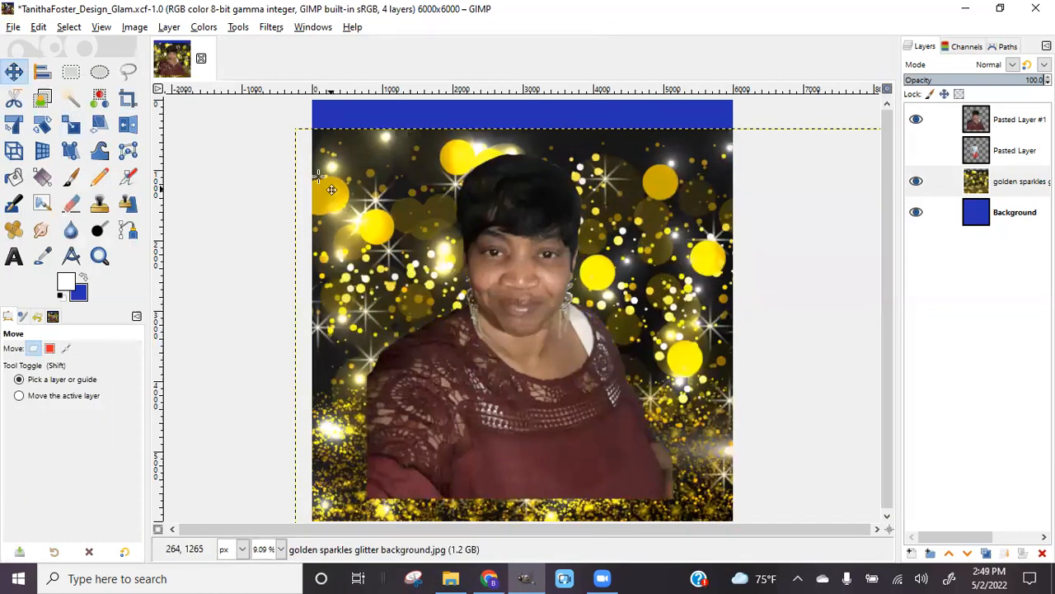
click(51, 78)
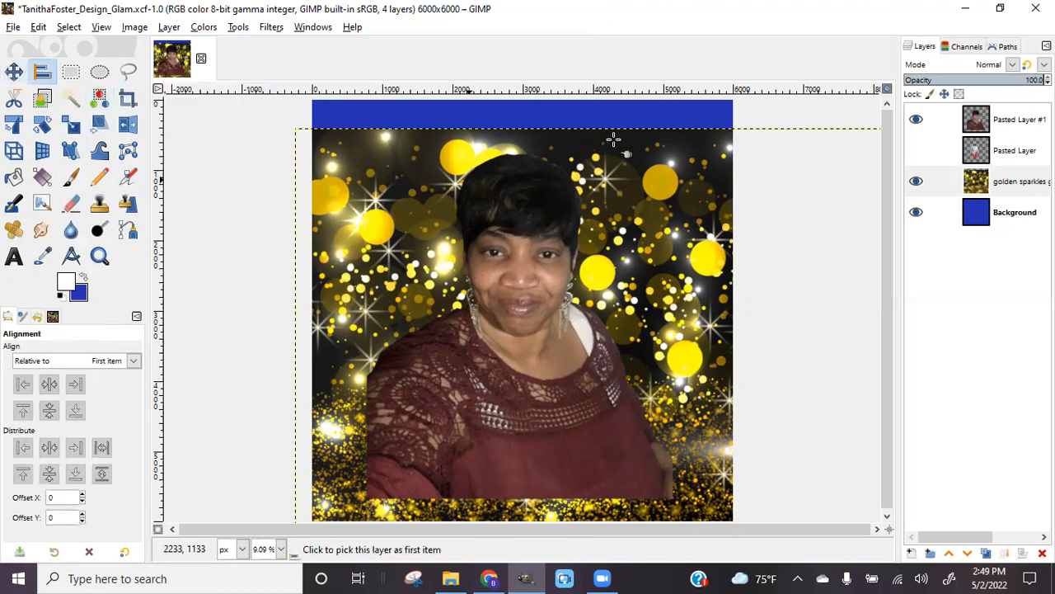
click(297, 139)
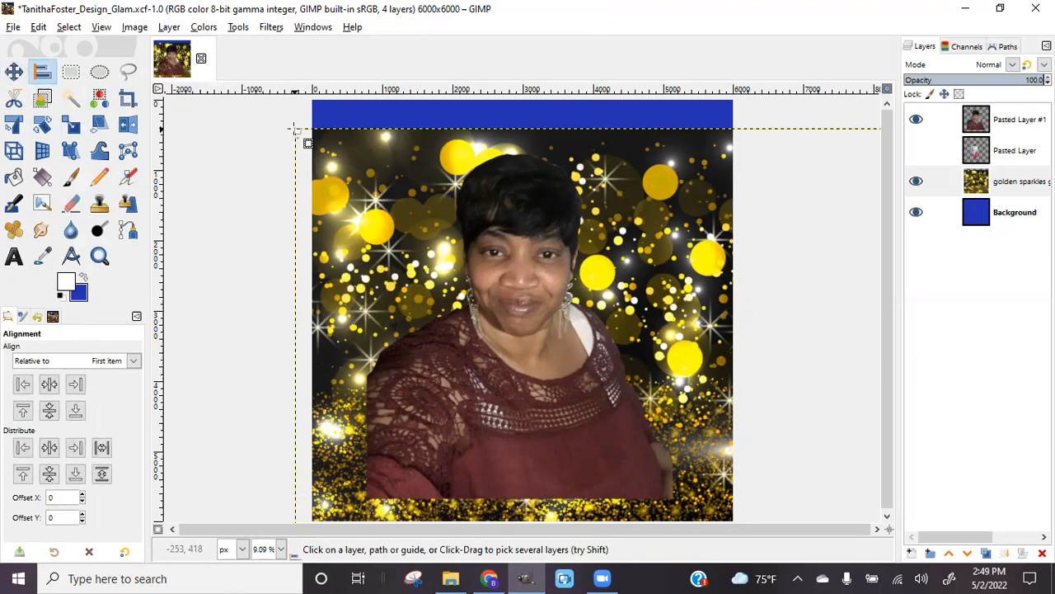
scroll(301, 140, down, 2)
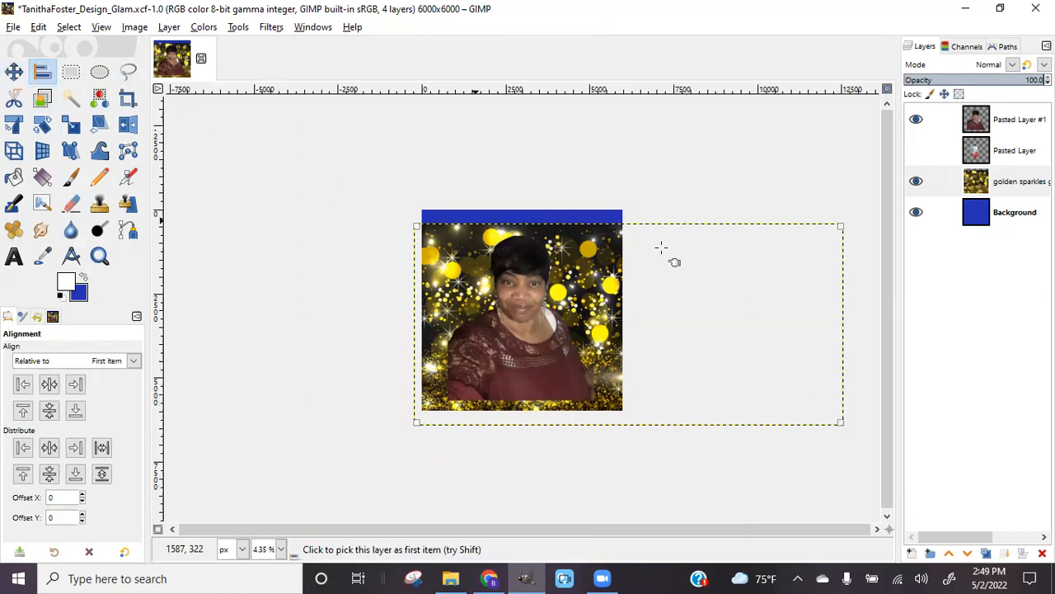
click(49, 386)
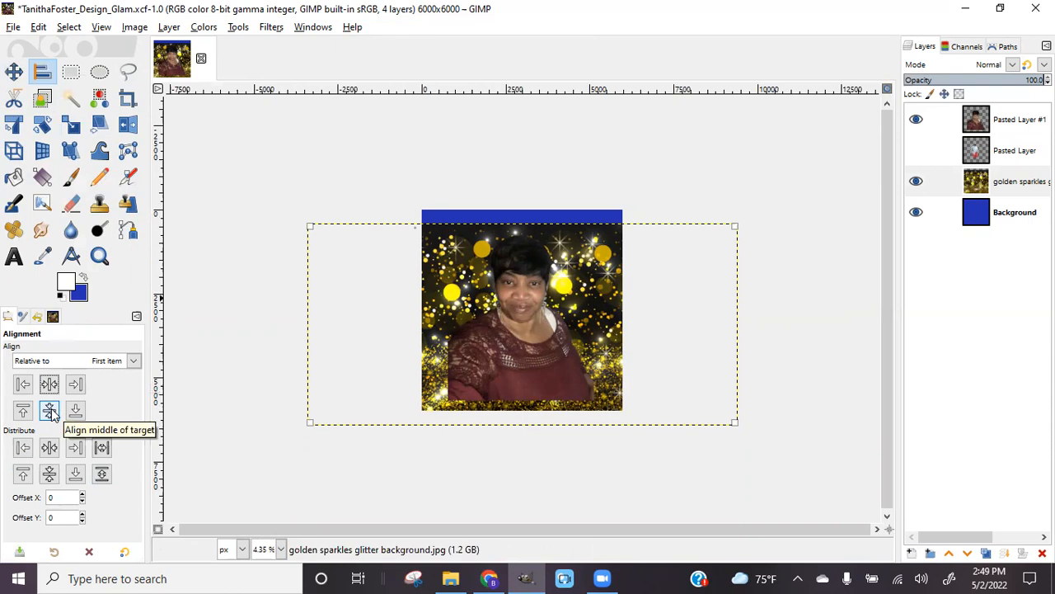
click(50, 411)
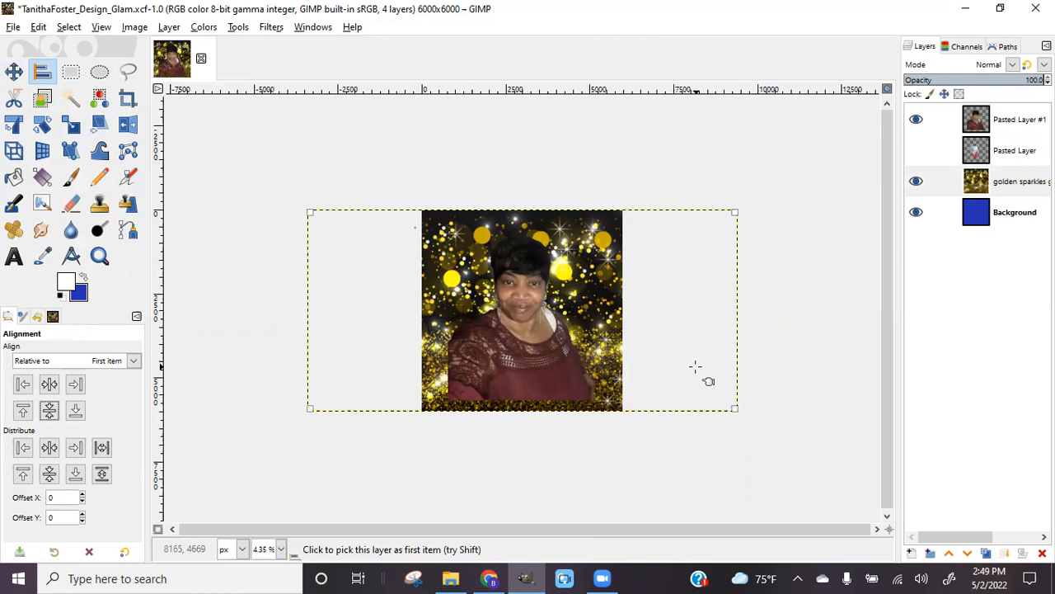
key(plus)
key(plus)
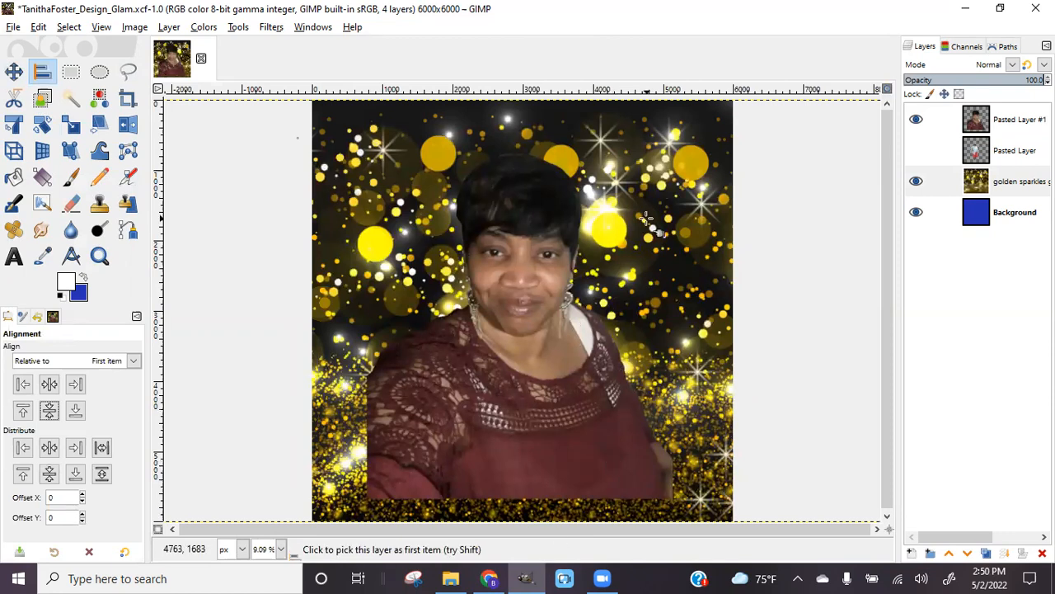
Show the standing woman layer and scale the portrait photo to 2182 × 2485 px
click(917, 150)
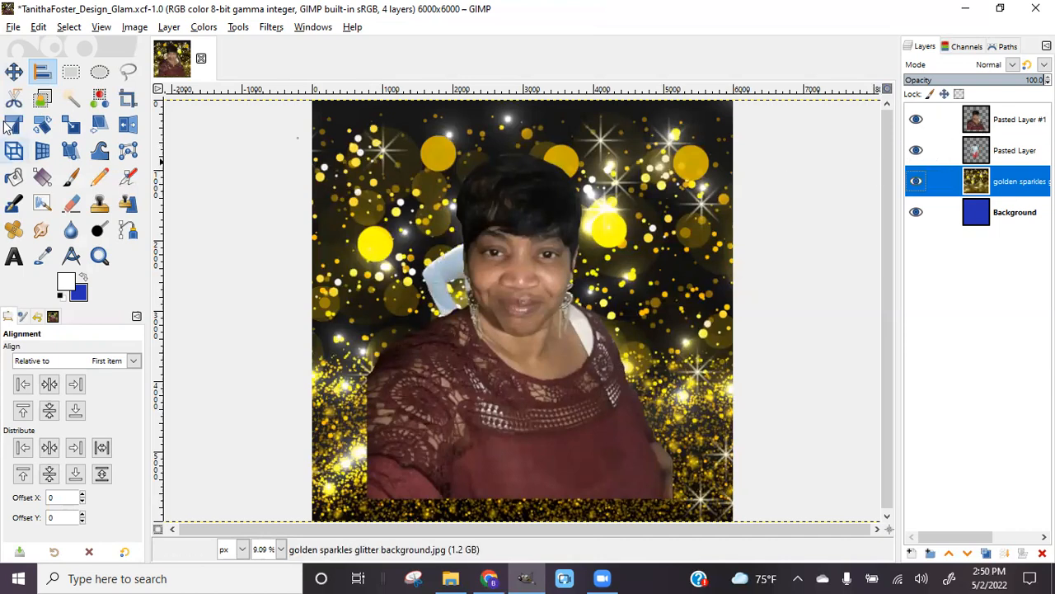
click(989, 120)
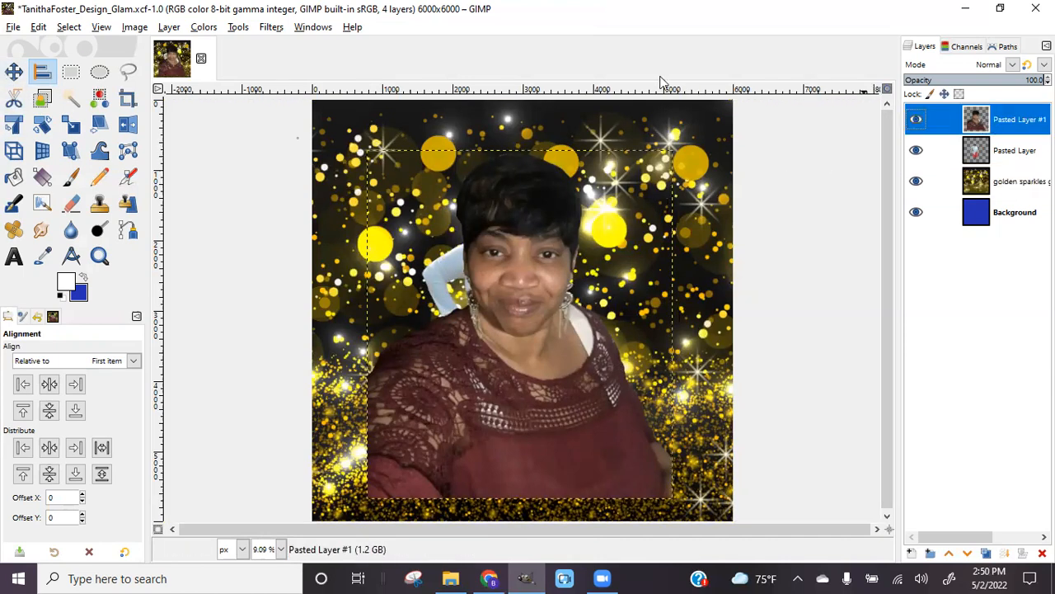
key(shift+s)
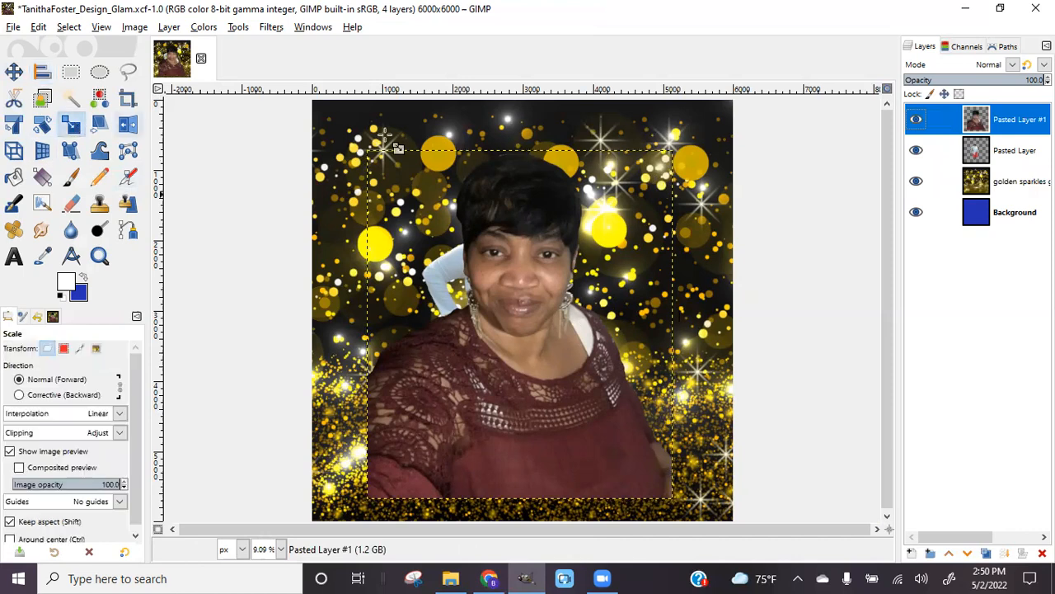
drag(675, 150, 499, 311)
click(835, 200)
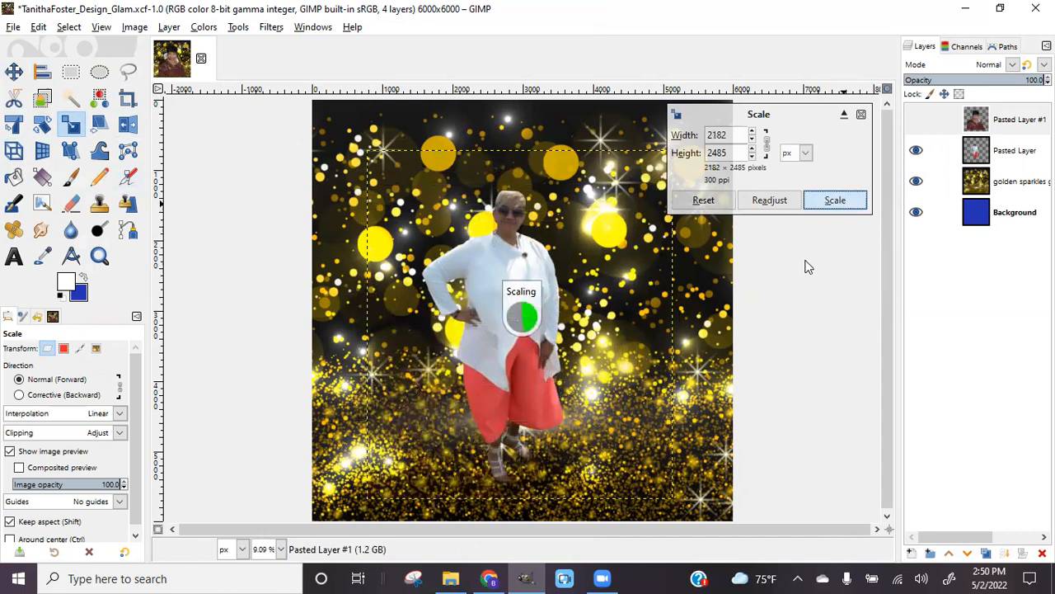
Move the portrait photo to the lower-left corner of the design
click(13, 72)
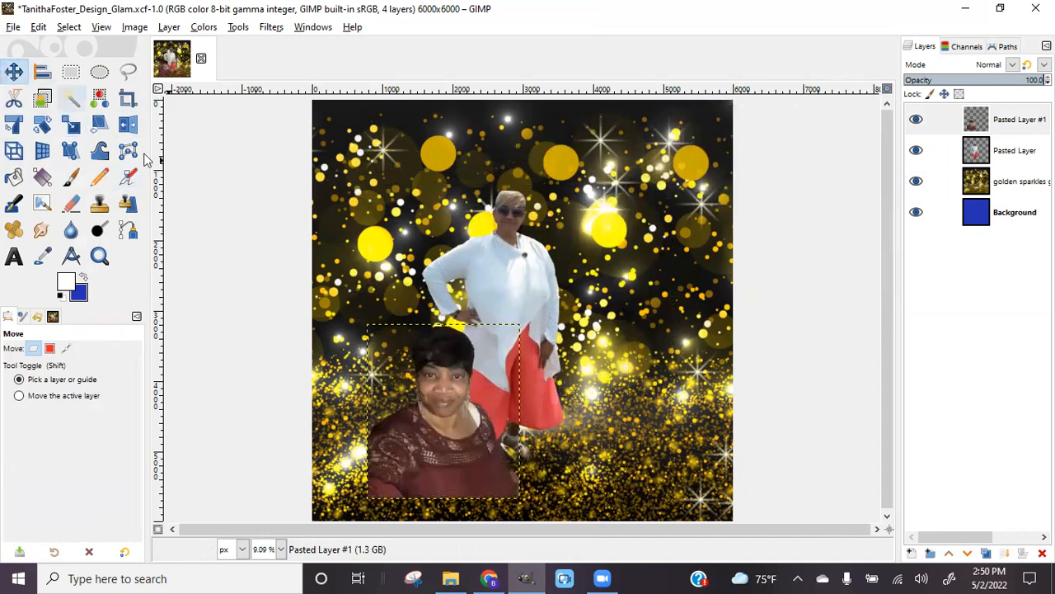
drag(462, 415, 407, 442)
click(521, 268)
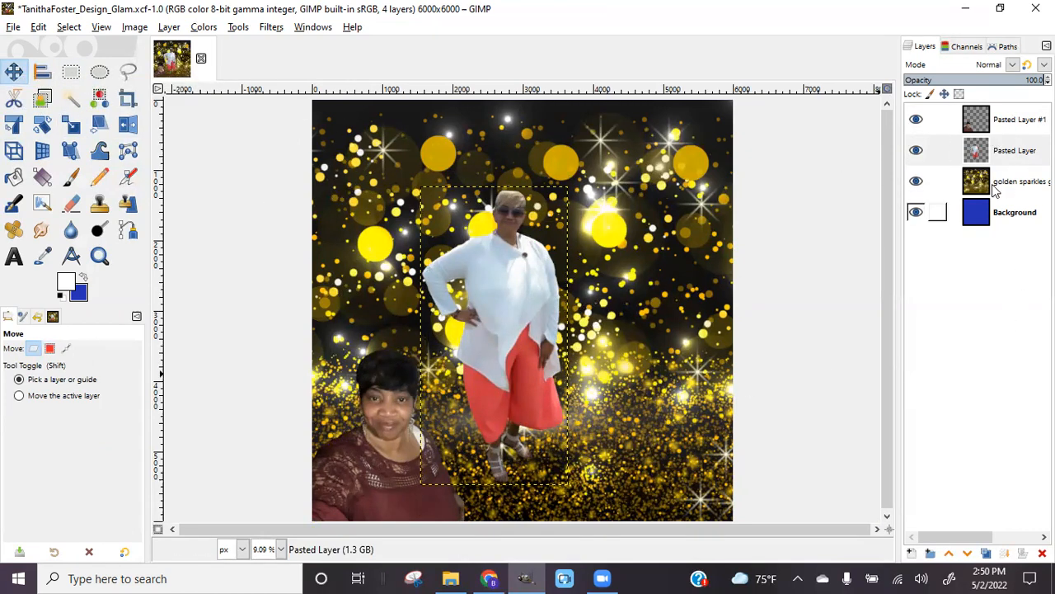
Hide Pasted Layer #1 and move the standing woman cut-out to the left side
drag(497, 291, 579, 284)
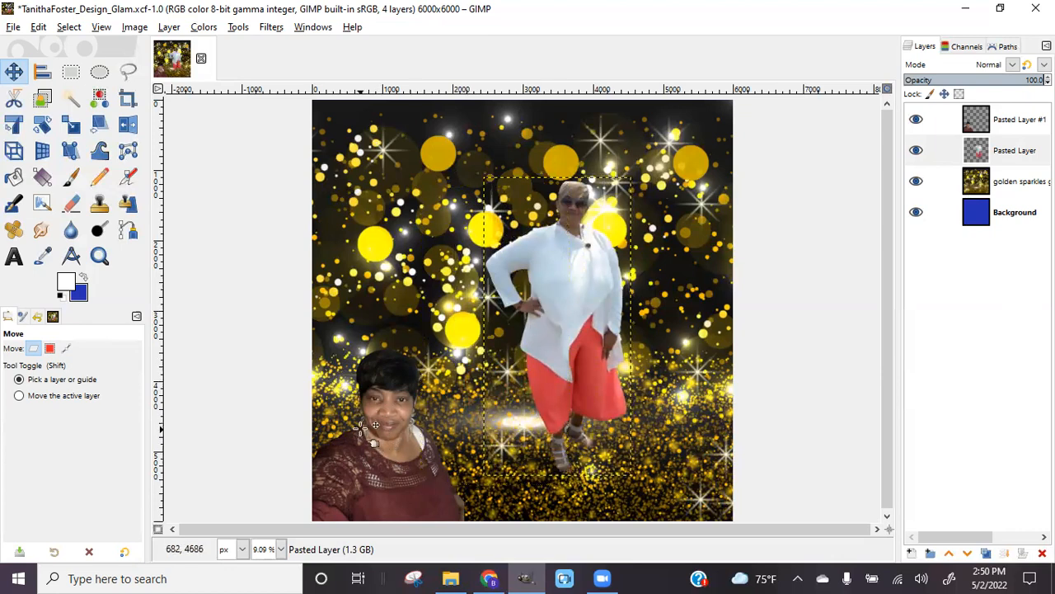
click(408, 387)
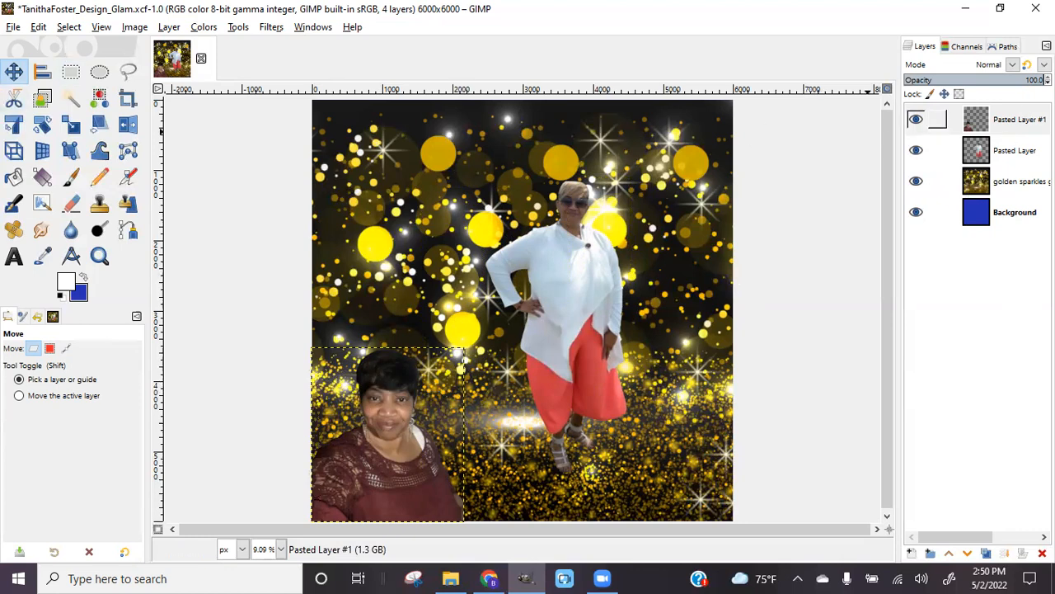
click(1019, 120)
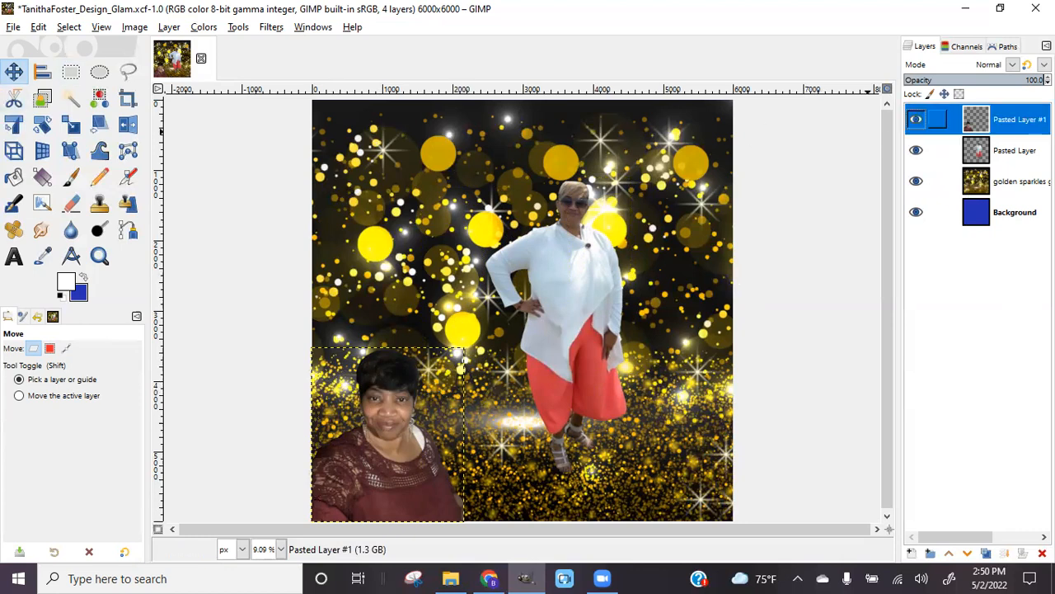
click(915, 121)
drag(582, 270, 414, 316)
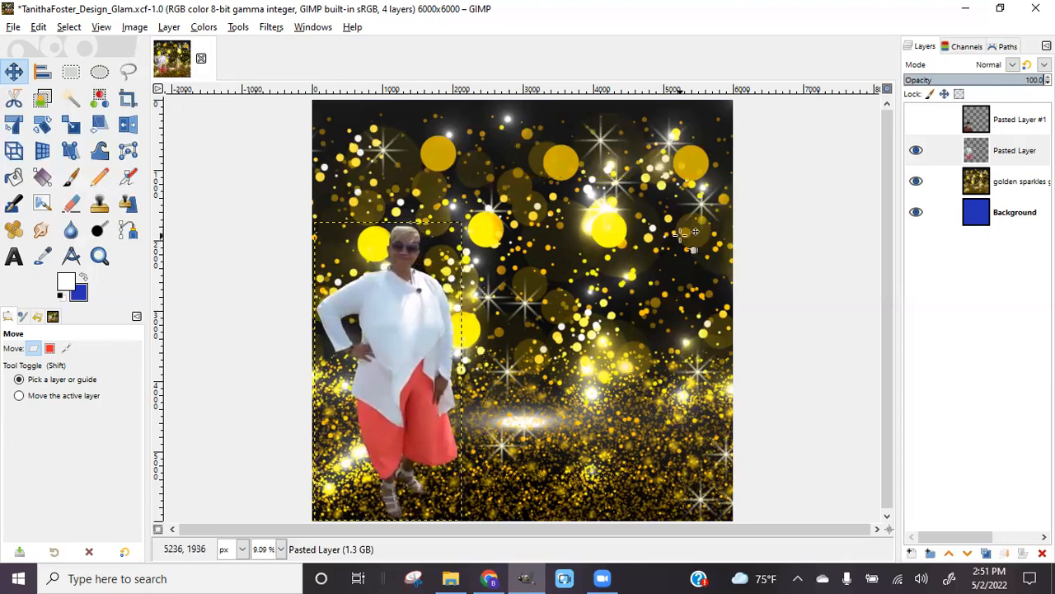
click(491, 577)
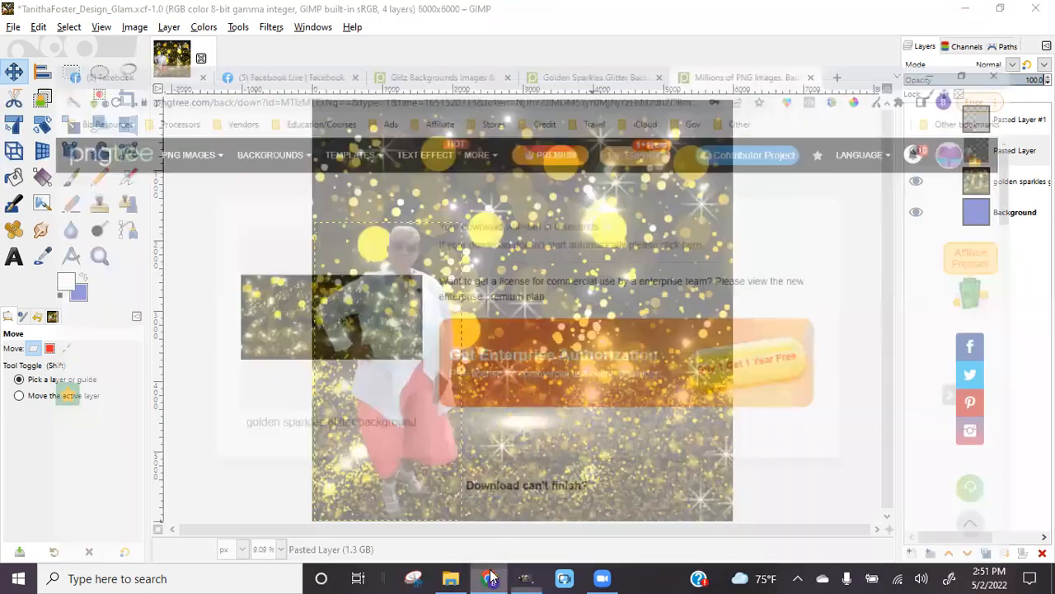
click(26, 6)
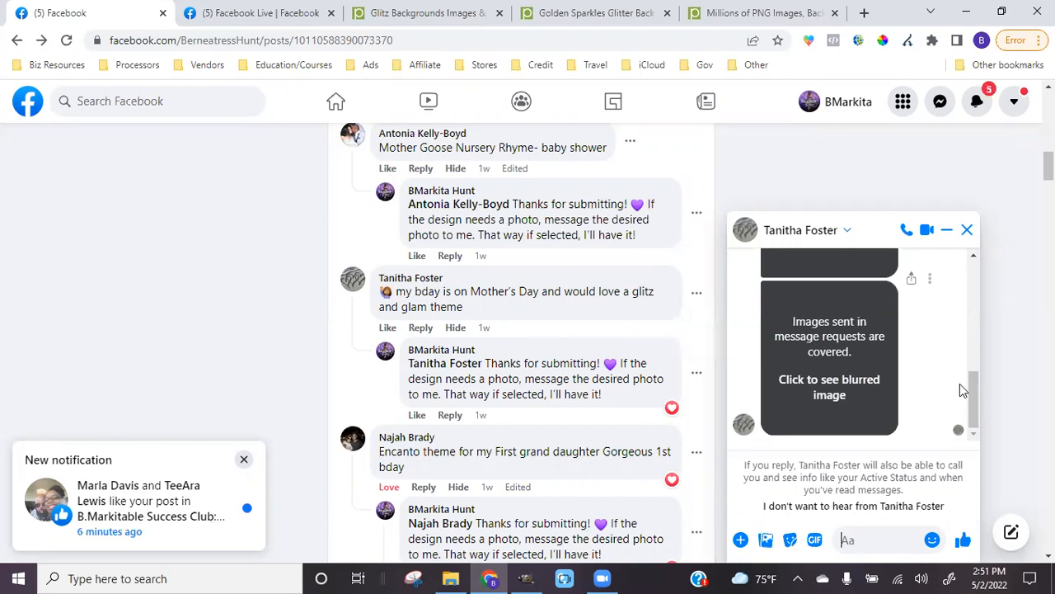
drag(974, 382, 983, 412)
mouse_move(398, 282)
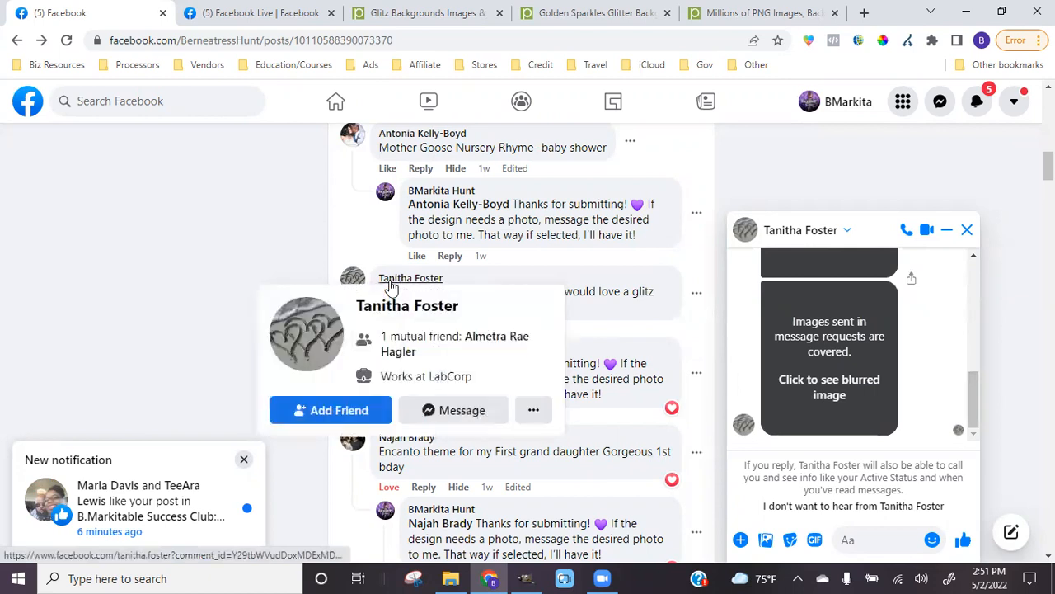
click(525, 578)
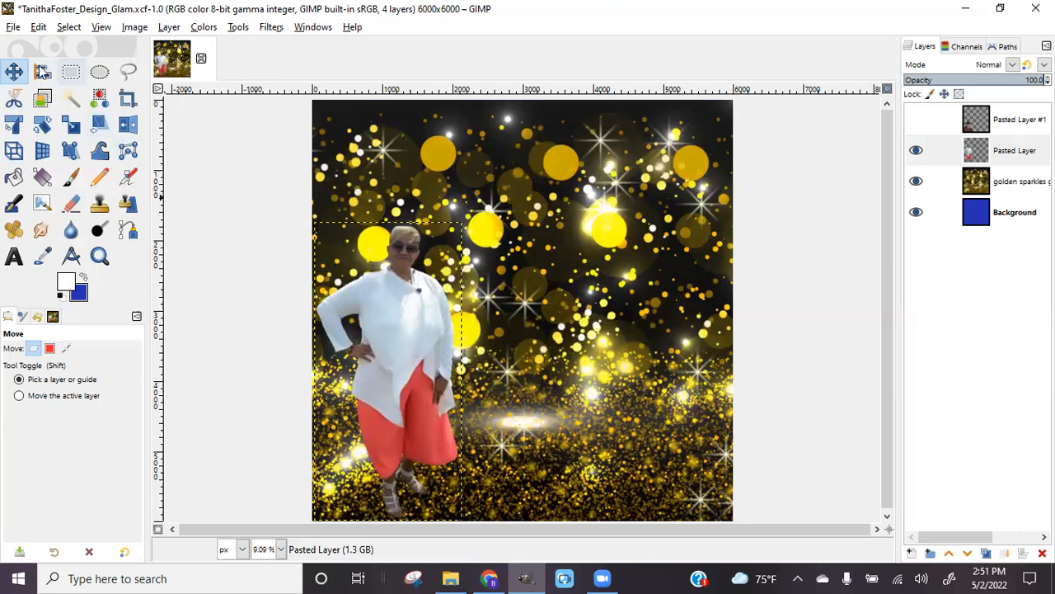
Save the file, then delete the blue Background layer so the sparkles and two cut-outs remain
click(13, 29)
click(32, 150)
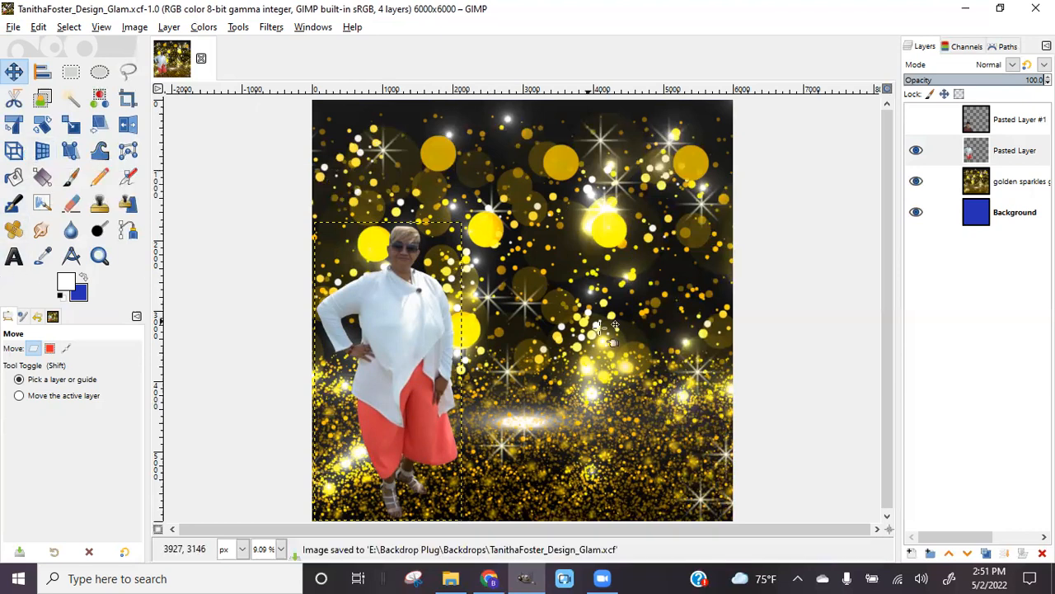
click(1013, 216)
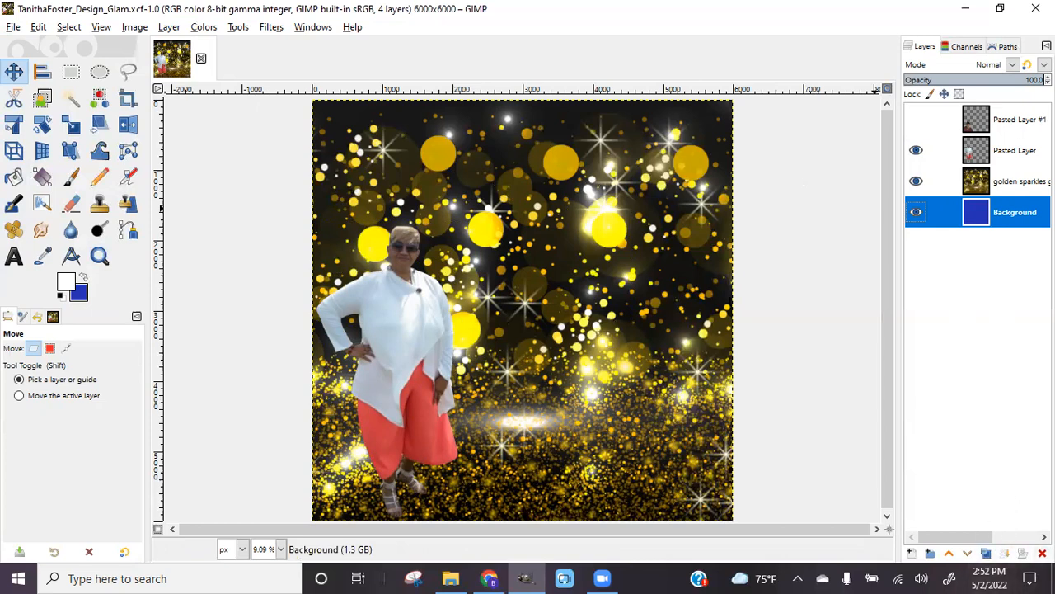
click(1042, 552)
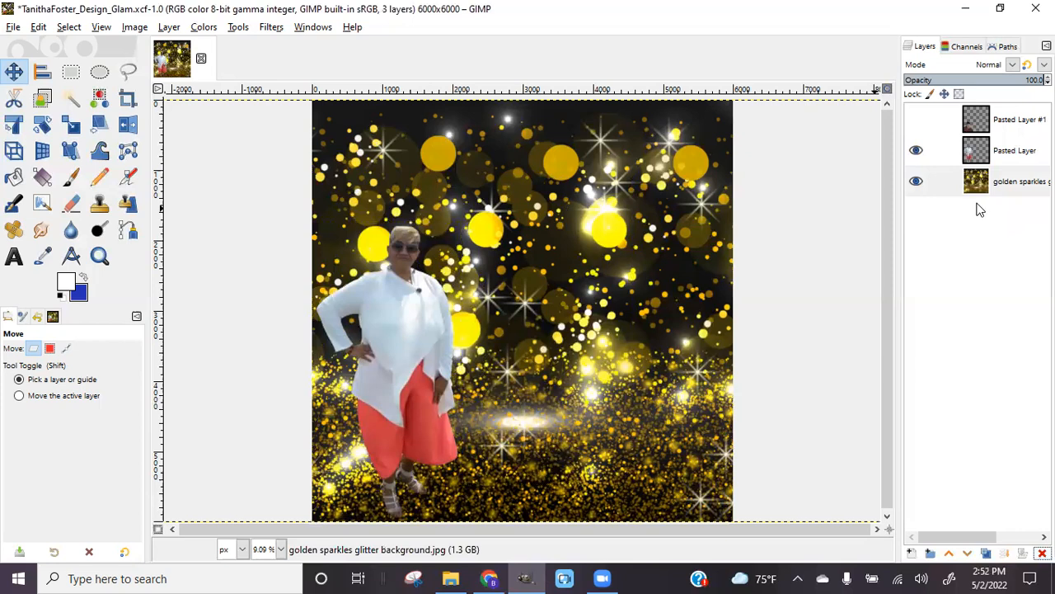
With the Text tool, scroll the font list and choose Britannic Bold
click(13, 258)
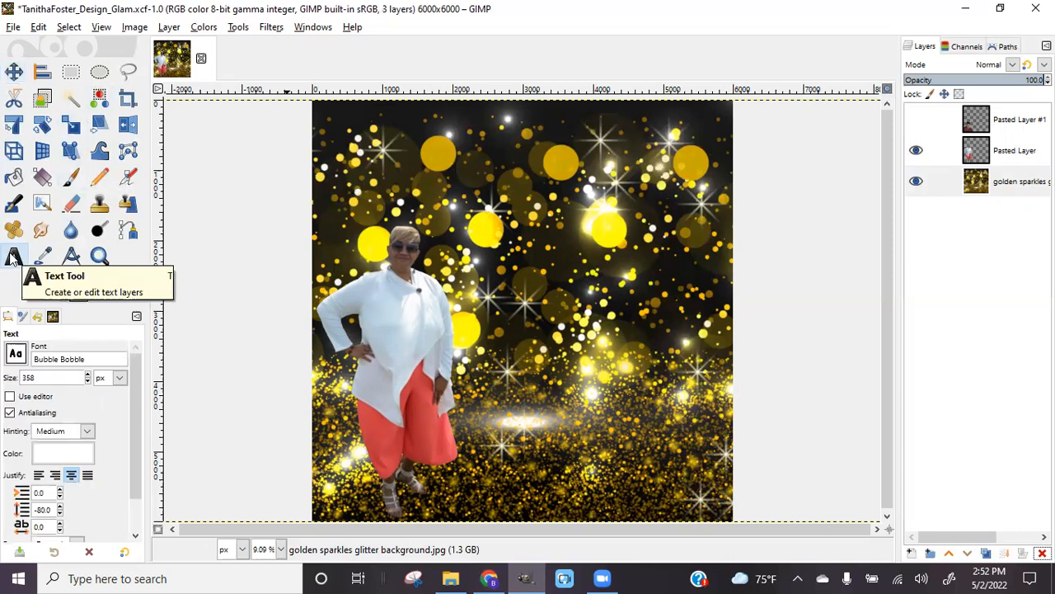
click(15, 353)
scroll(45, 238, up, 6)
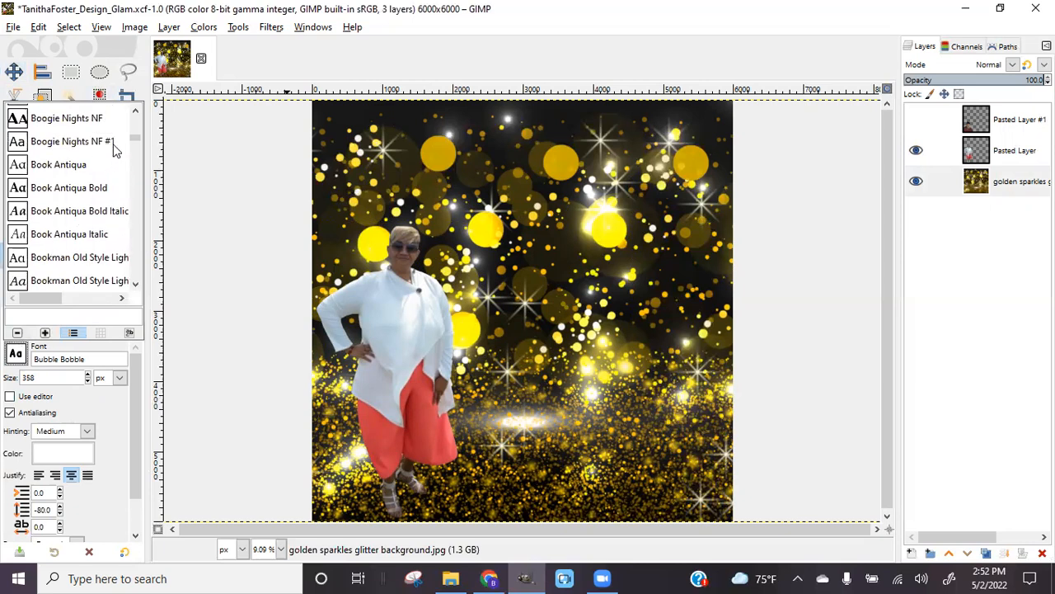
drag(135, 141, 134, 120)
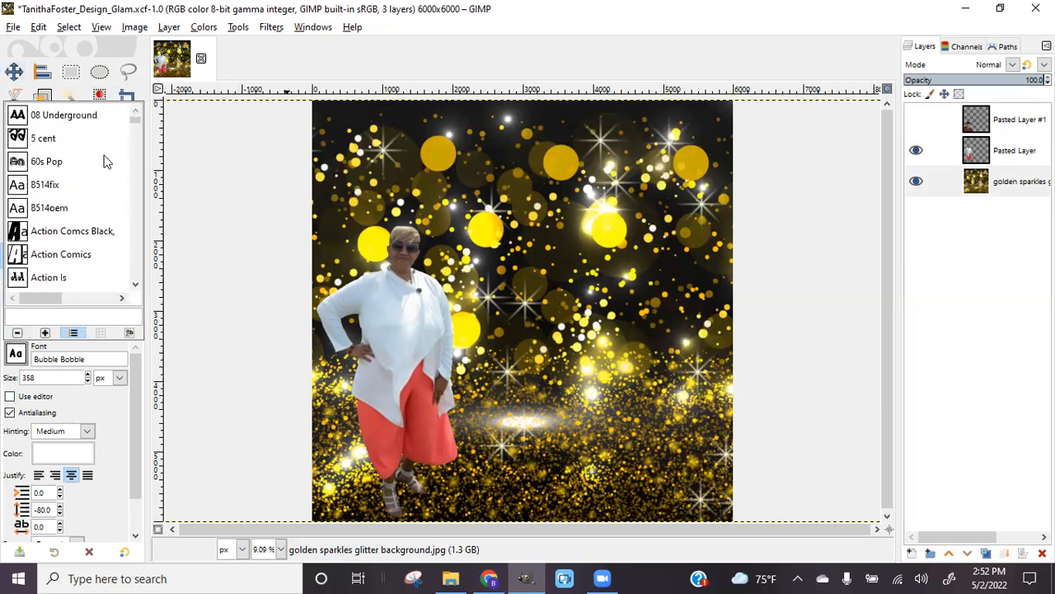
scroll(111, 194, down, 3)
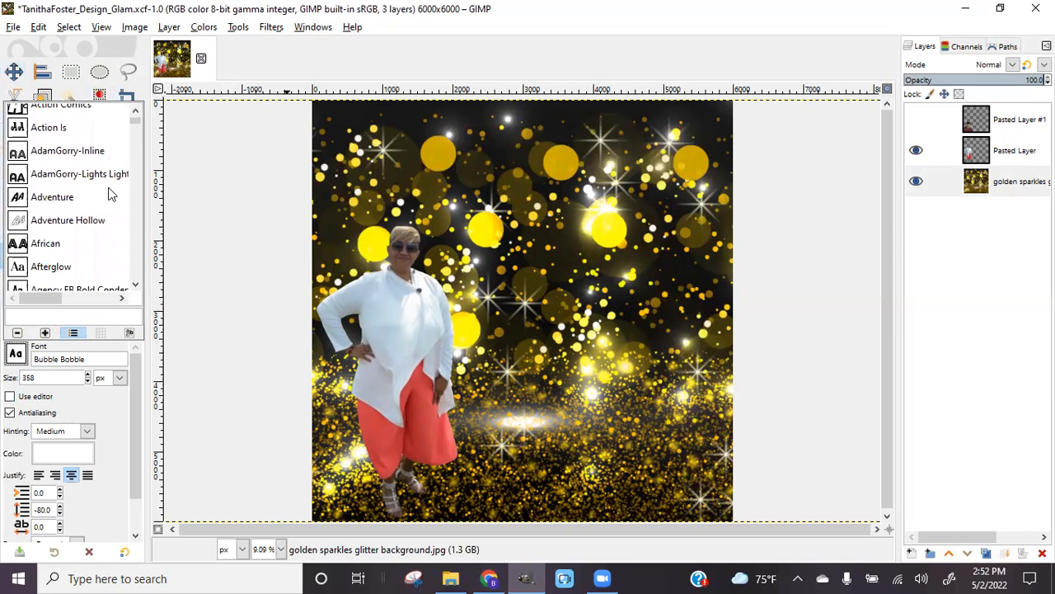
scroll(112, 194, down, 1)
scroll(111, 194, down, 5)
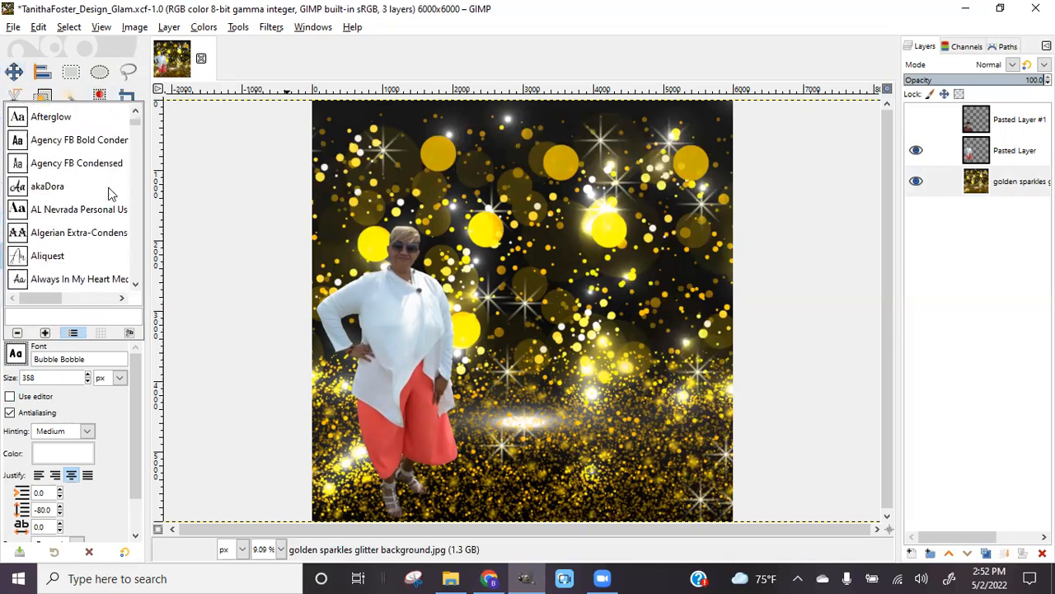
scroll(112, 194, down, 4)
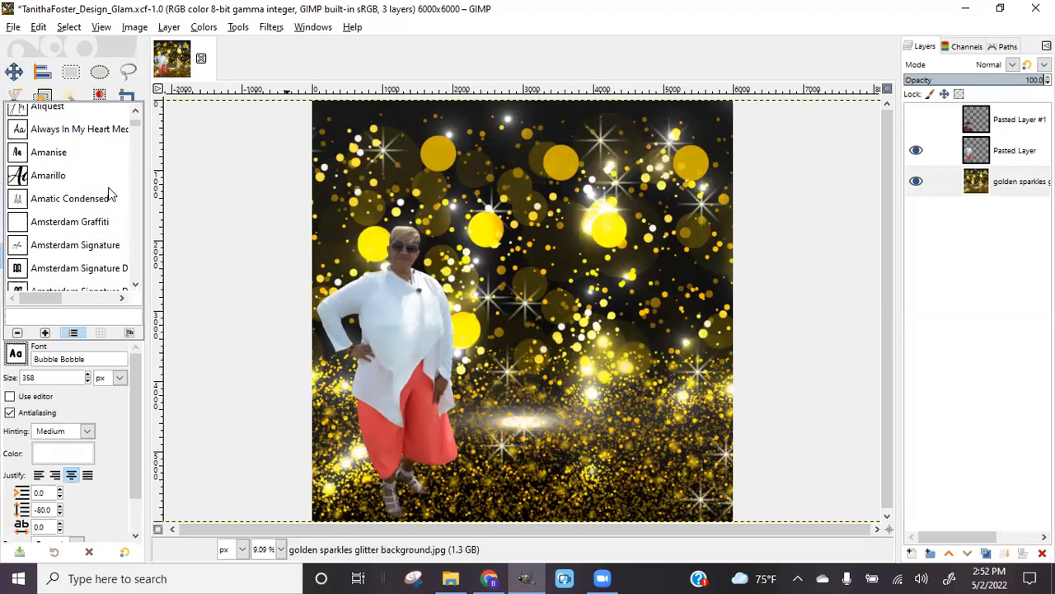
scroll(111, 194, down, 5)
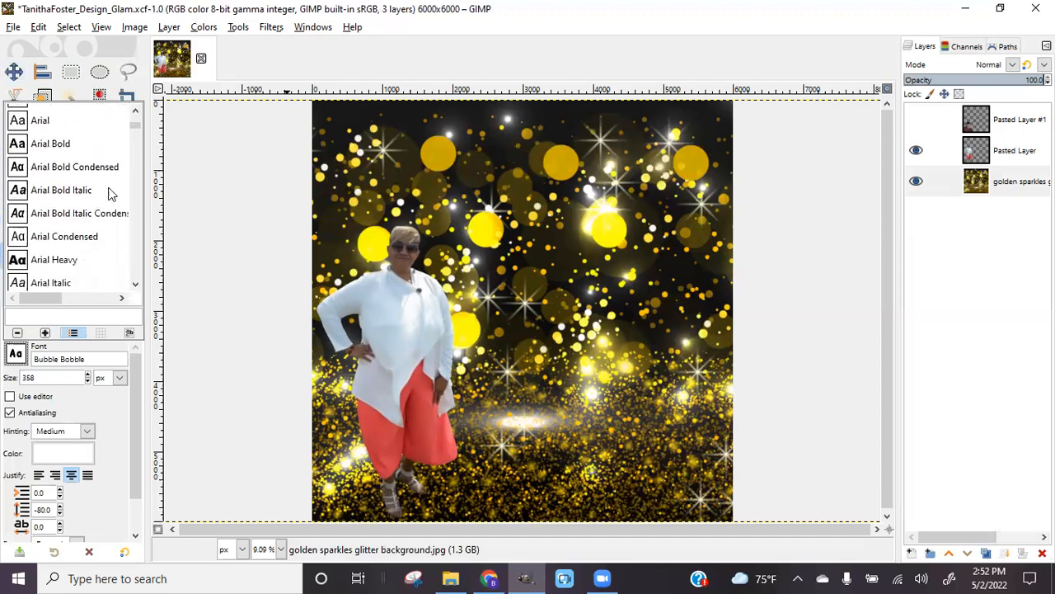
scroll(111, 194, down, 1)
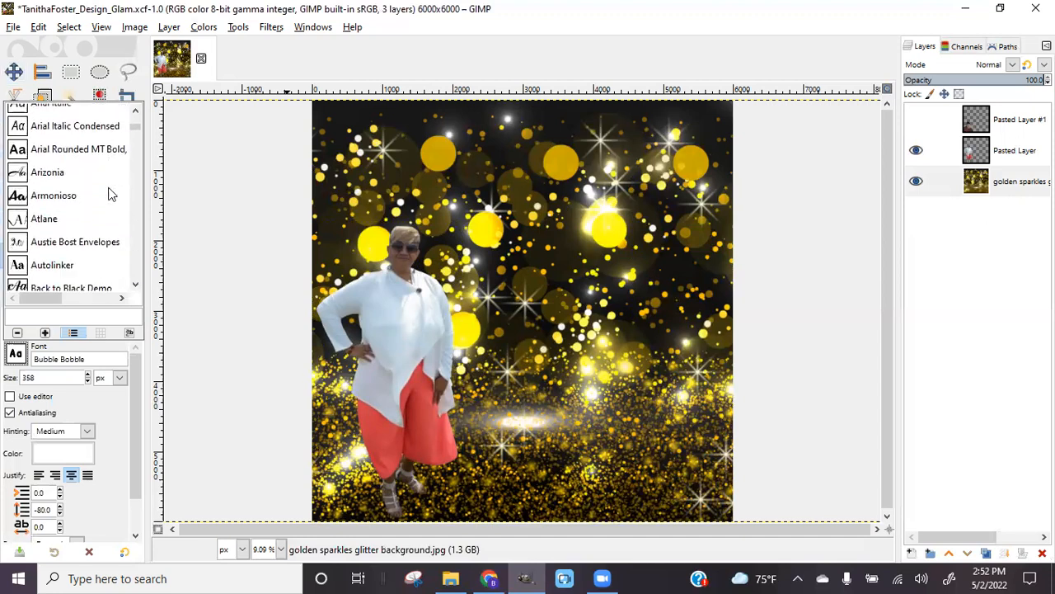
scroll(111, 194, down, 3)
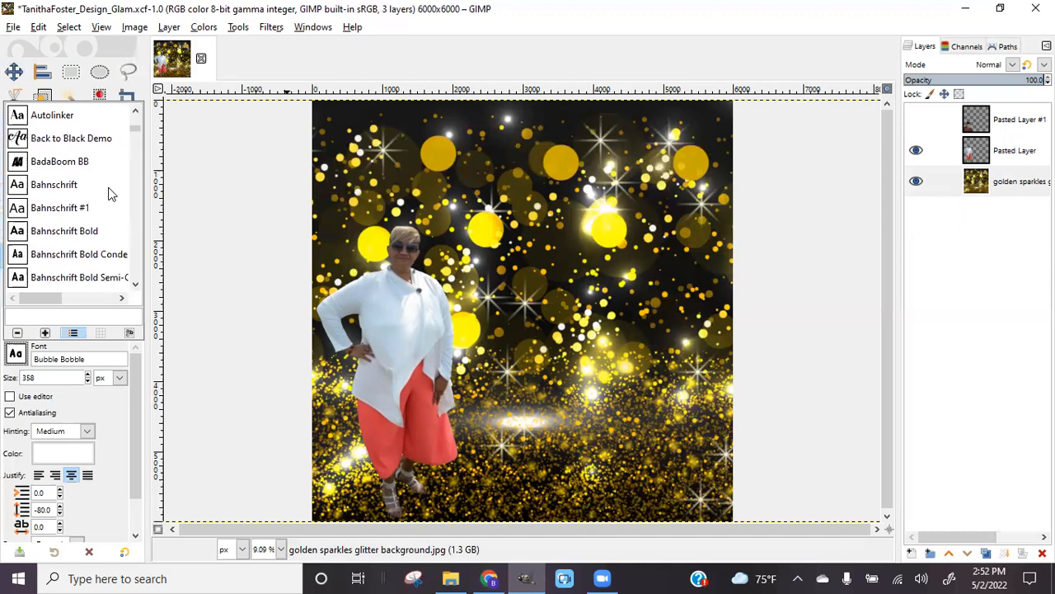
scroll(111, 194, down, 1)
scroll(111, 194, down, 8)
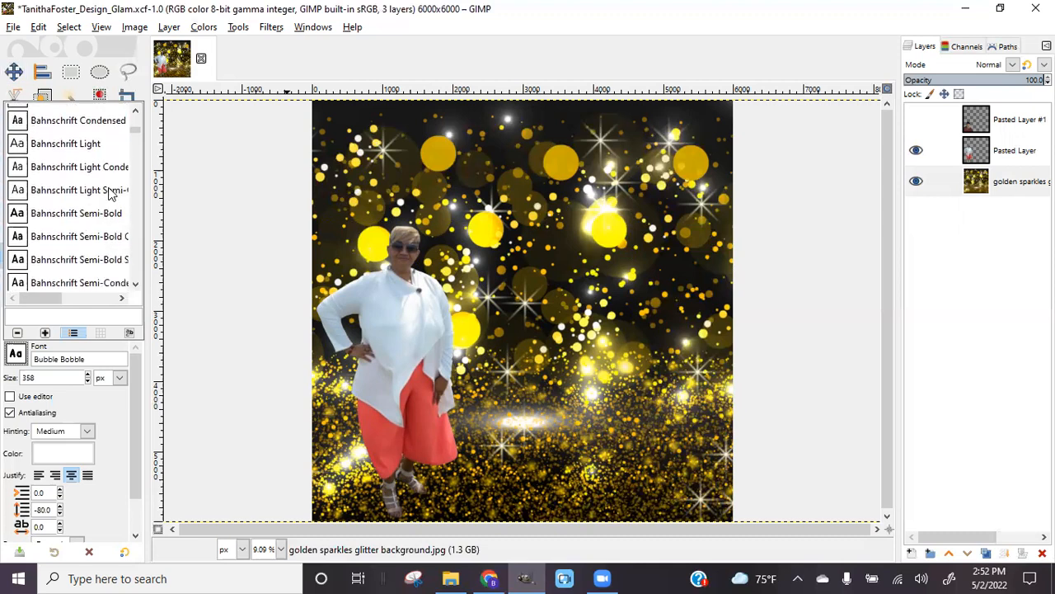
scroll(111, 194, down, 7)
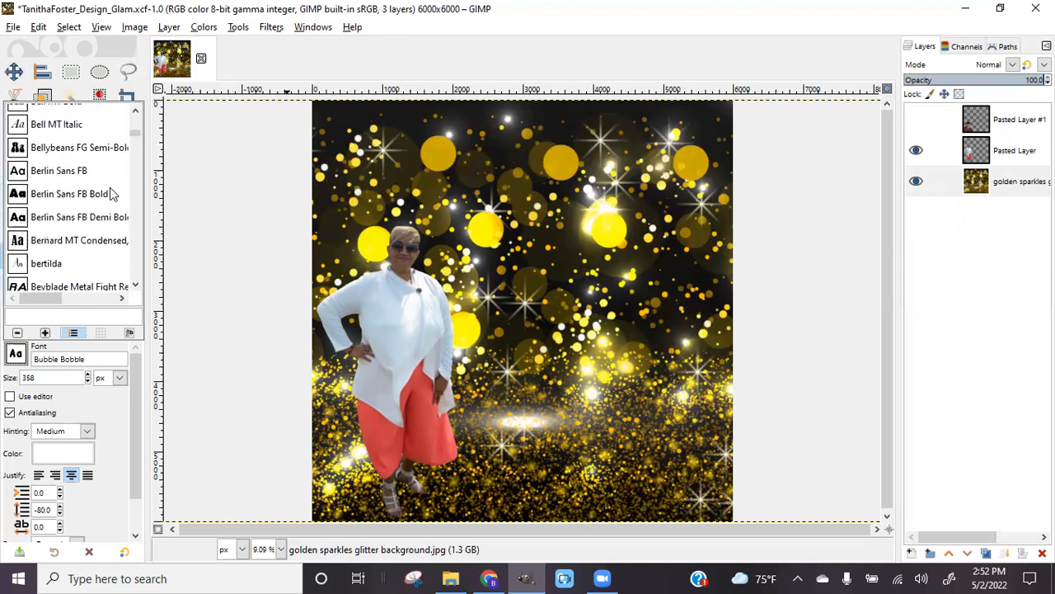
scroll(111, 190, down, 3)
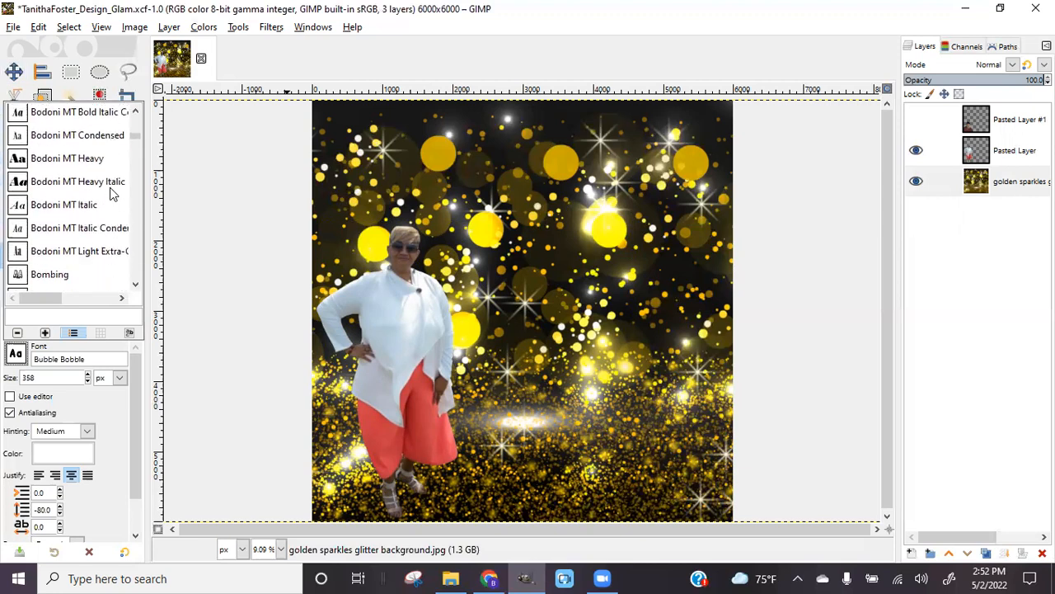
scroll(112, 192, down, 3)
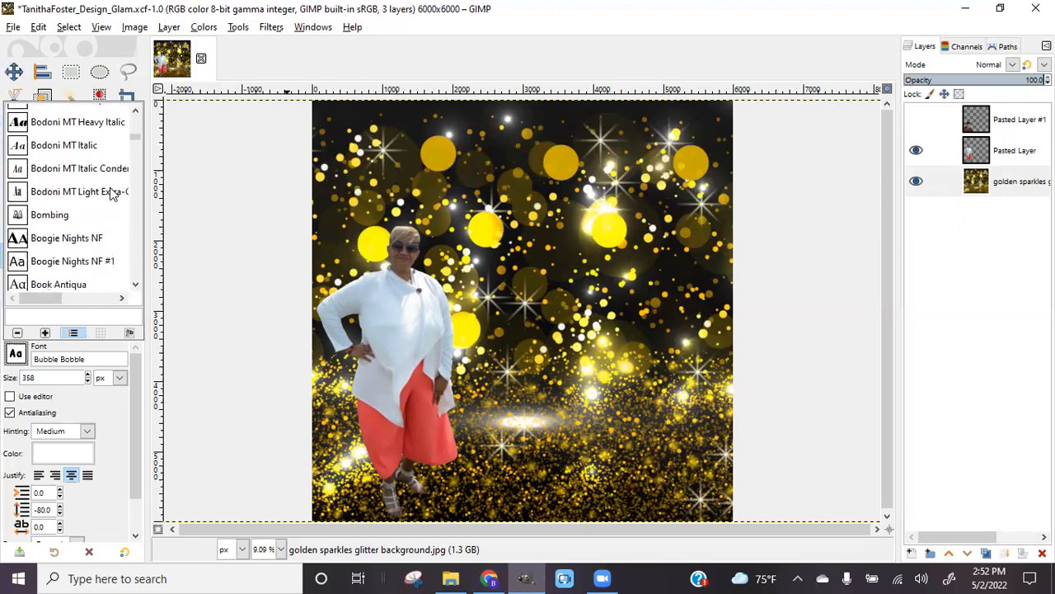
scroll(112, 192, down, 3)
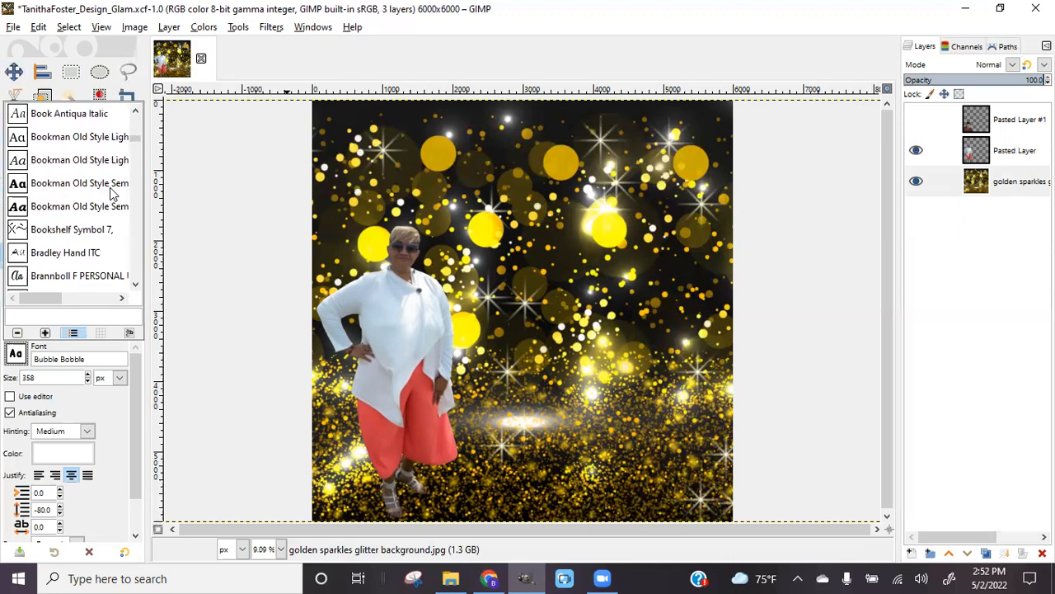
scroll(112, 192, down, 3)
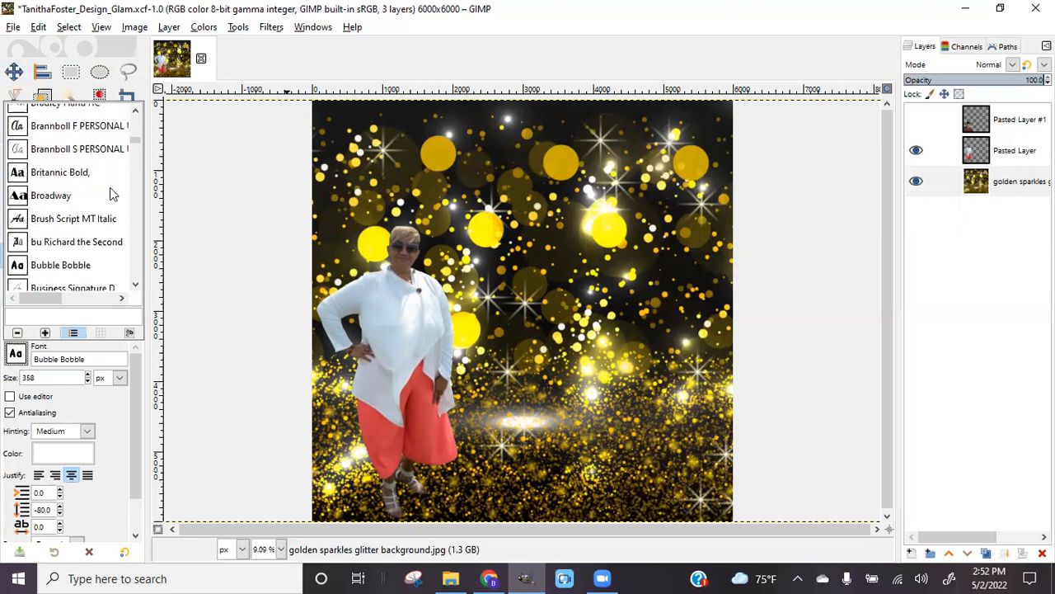
double_click(61, 173)
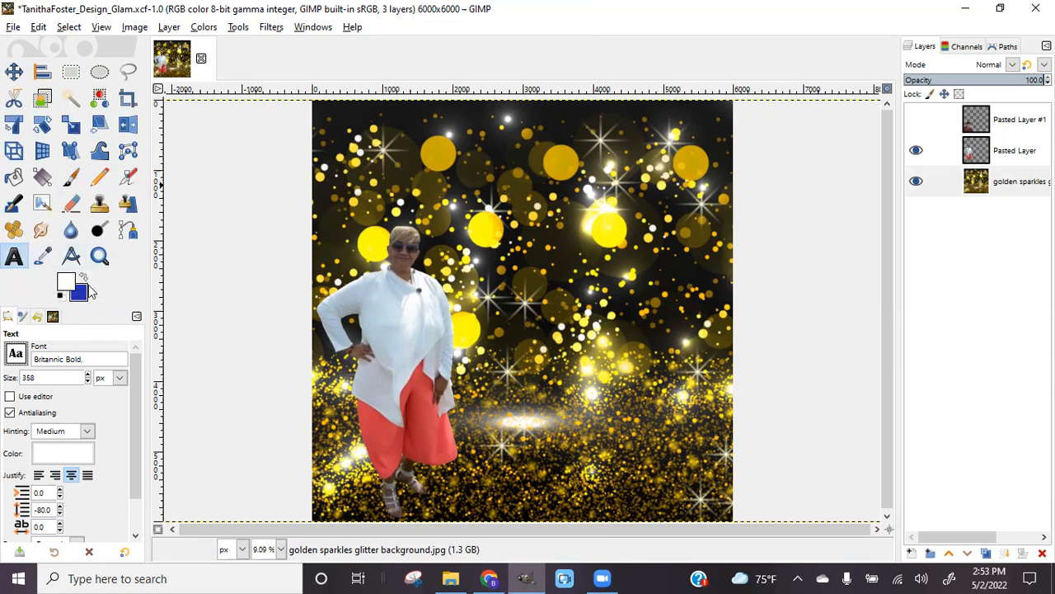
Set the text size to 358 px and add a HAPPY text box near the top-left
click(32, 377)
text(8)
click(353, 163)
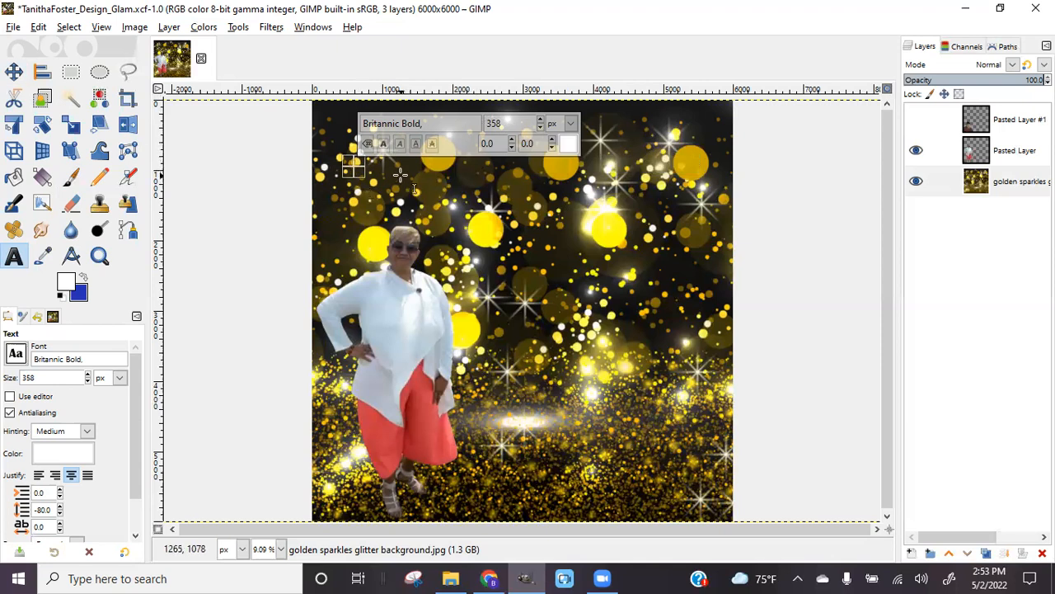
text(H)
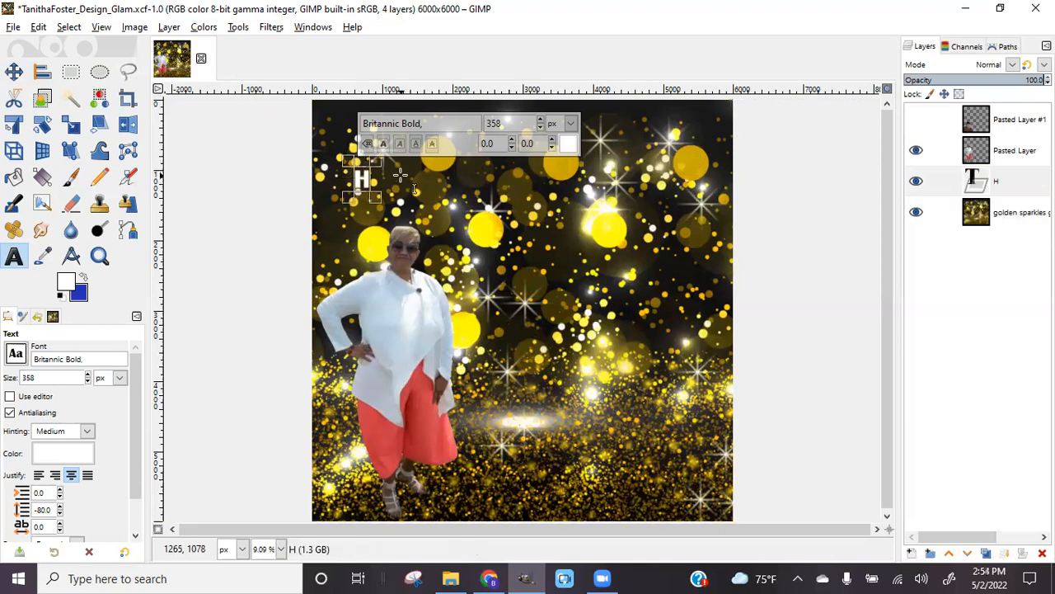
text(APPY)
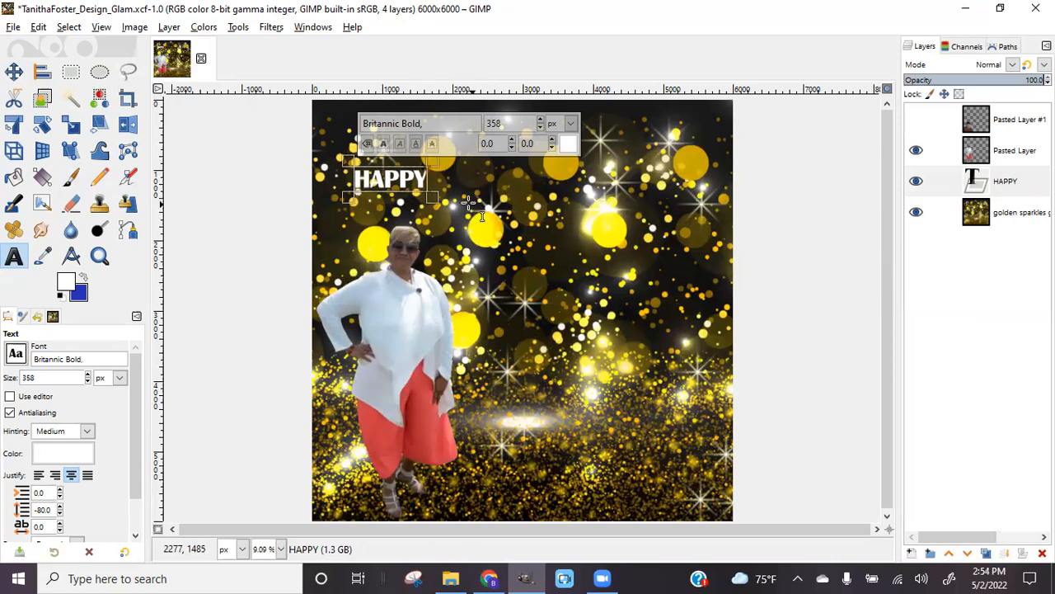
Add BIRTHDAY and the honoree's first name below HAPPY, then reselect the HAPPY text
click(451, 218)
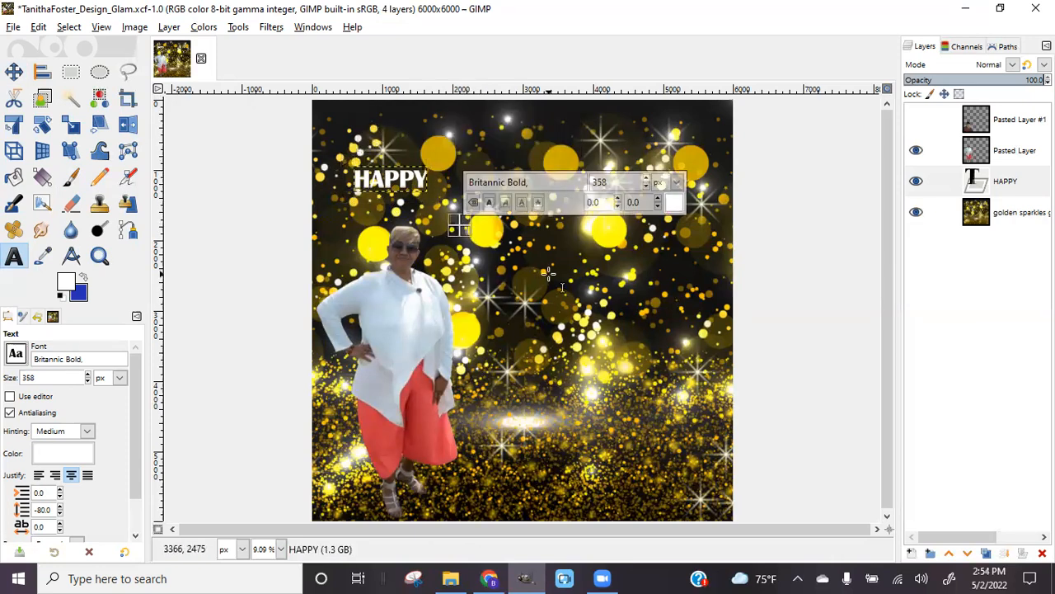
text(BIRTHDAY)
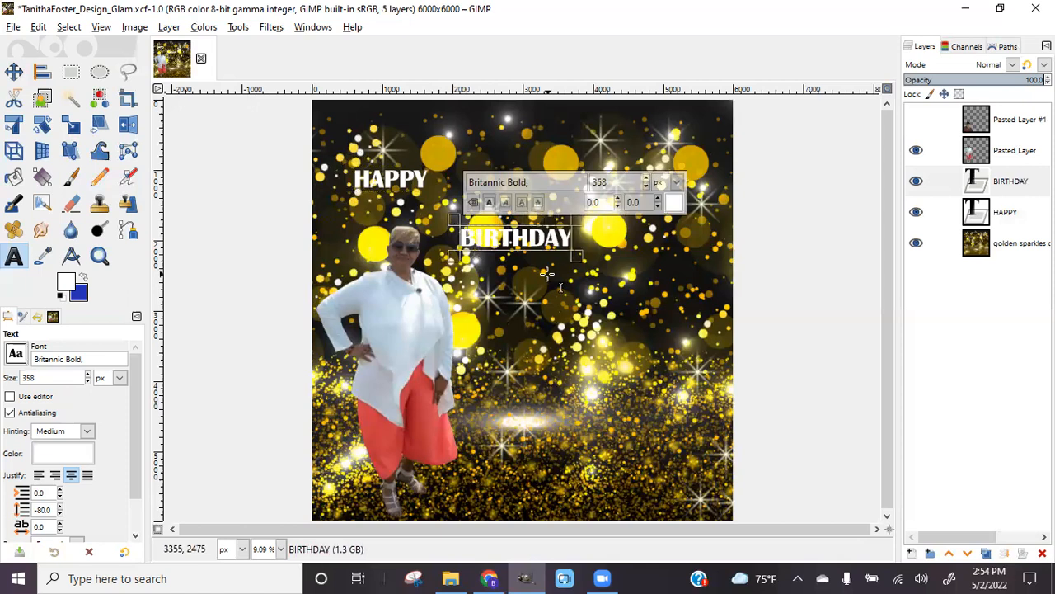
click(502, 309)
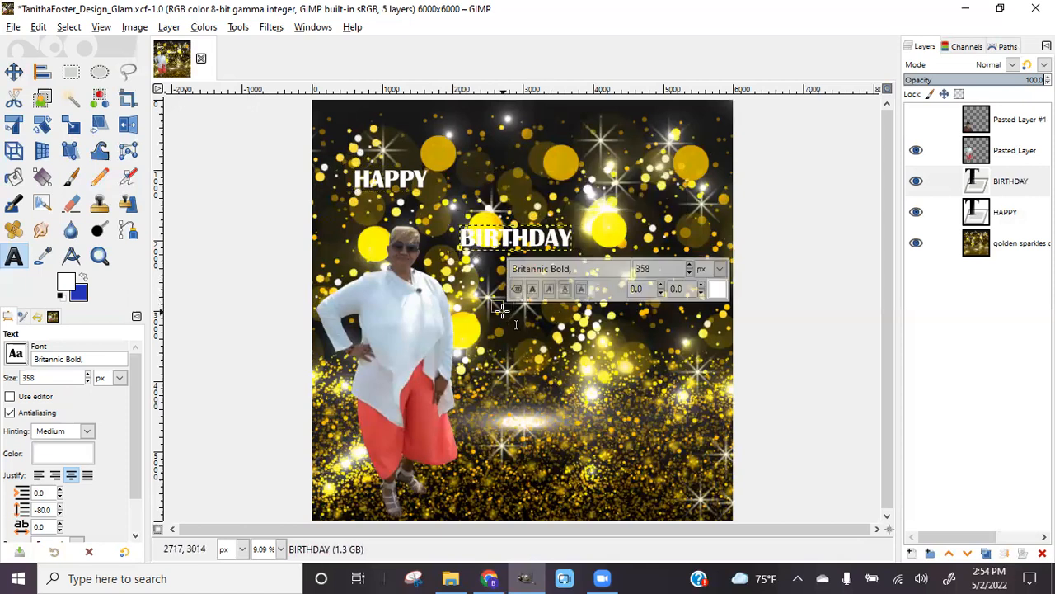
text(Tanitha)
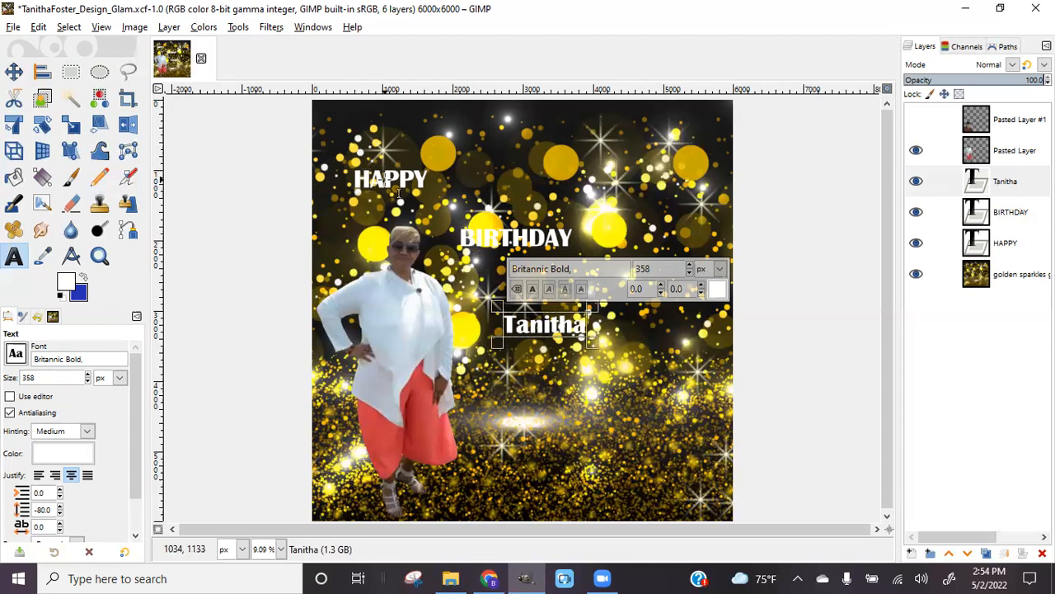
click(939, 240)
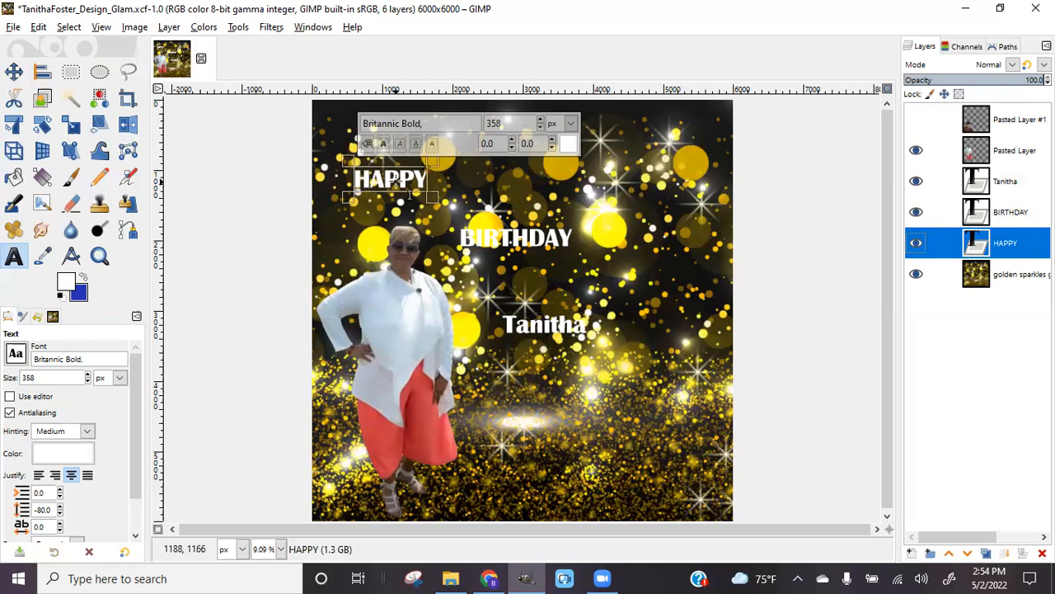
click(378, 193)
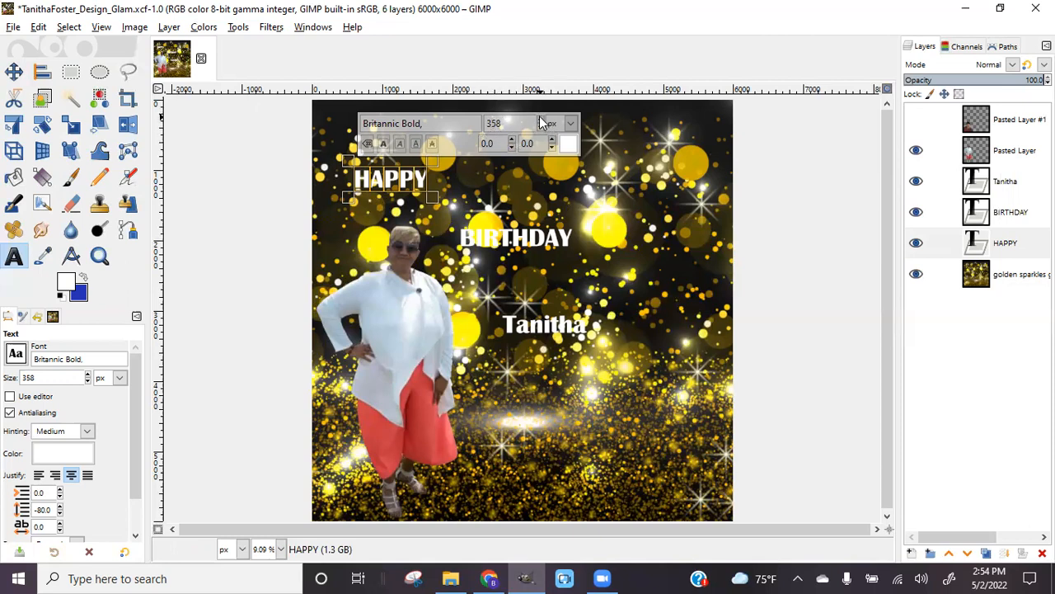
Enlarge HAPPY to 1140 px and move it to the top centre of the design
drag(542, 122, 542, 122)
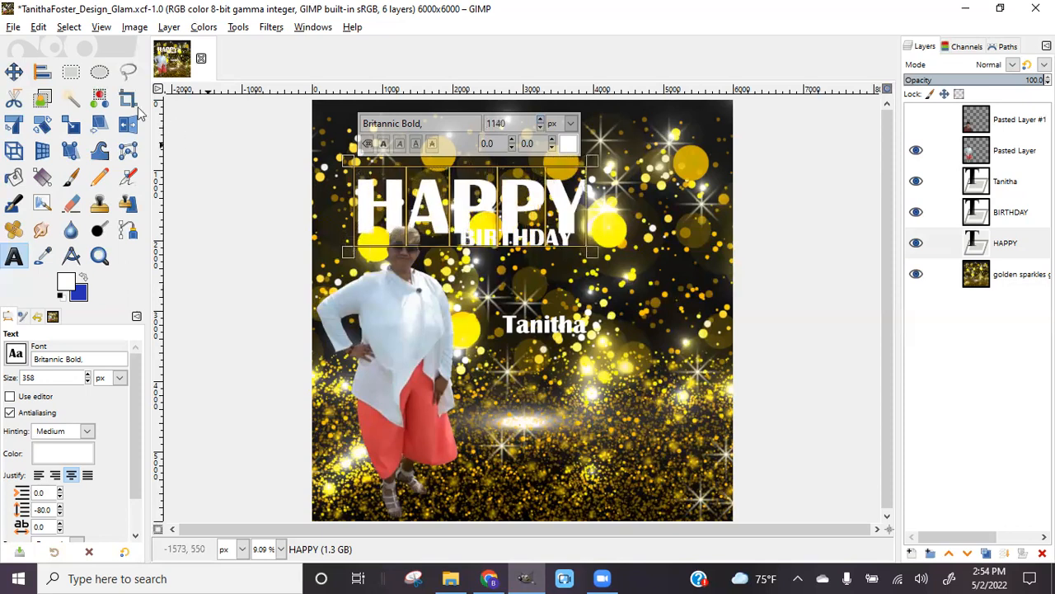
click(13, 72)
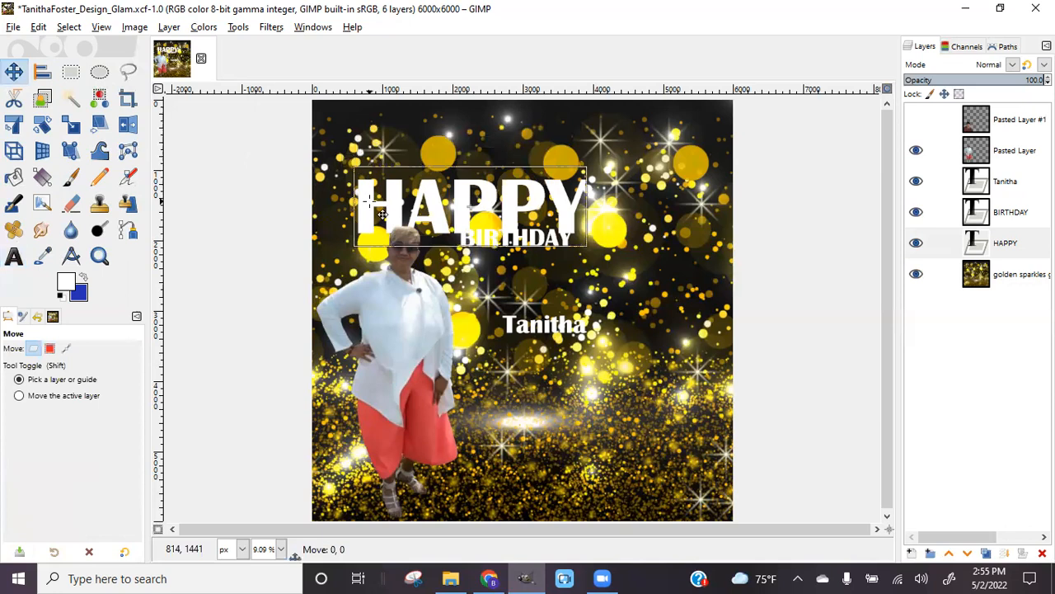
drag(382, 213, 423, 172)
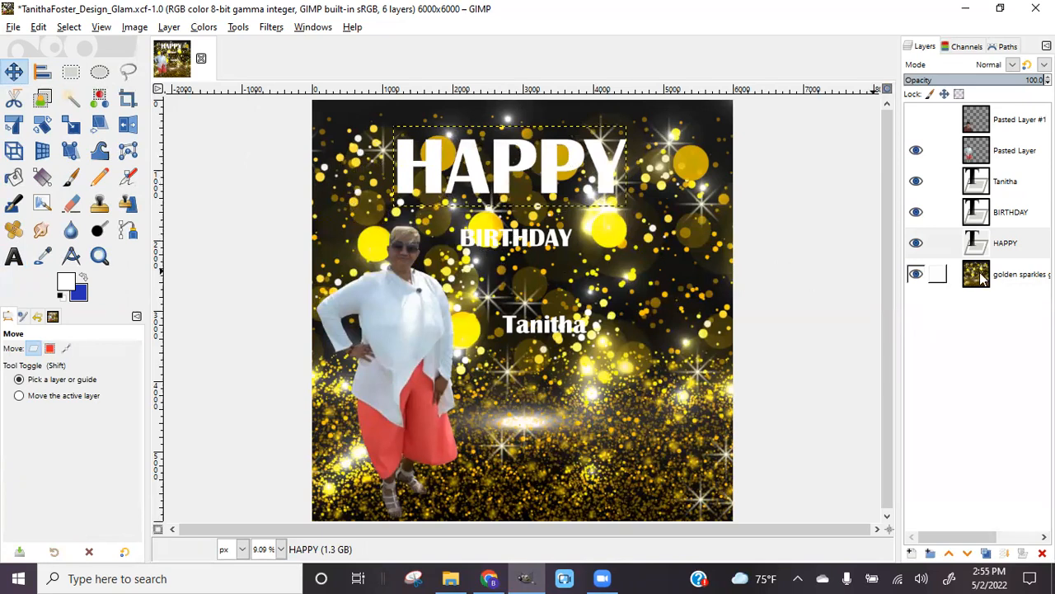
click(1005, 216)
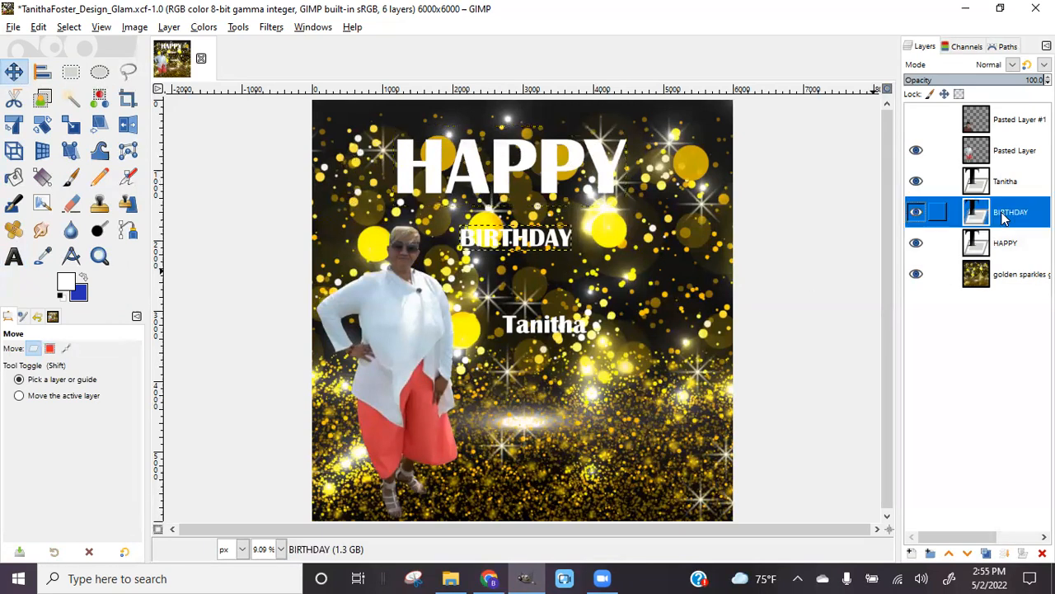
Set the BIRTHDAY text size to 1140 to match HAPPY
click(15, 258)
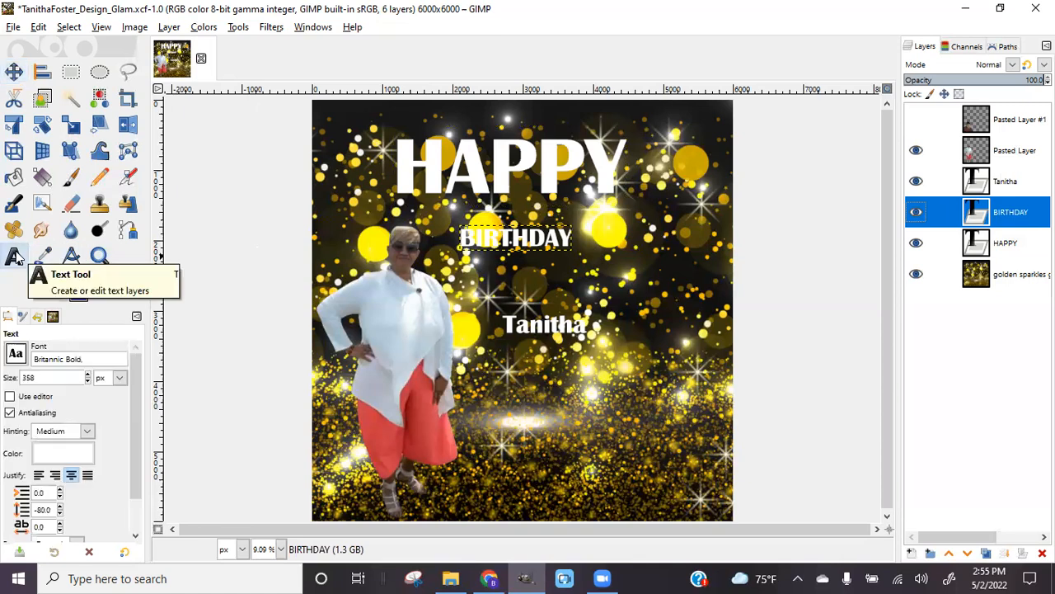
click(518, 242)
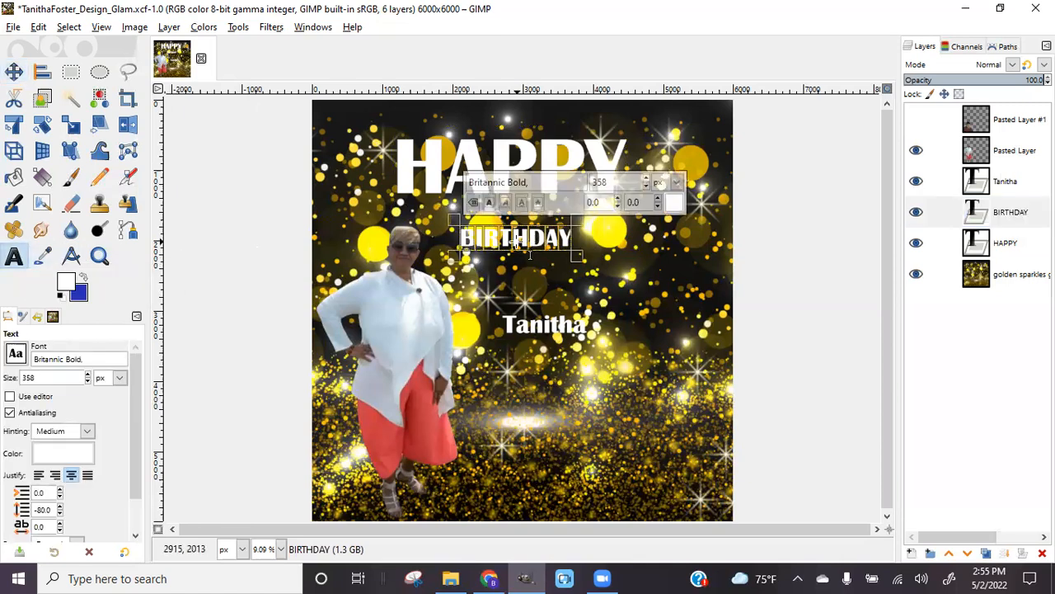
double_click(614, 185)
text(1140)
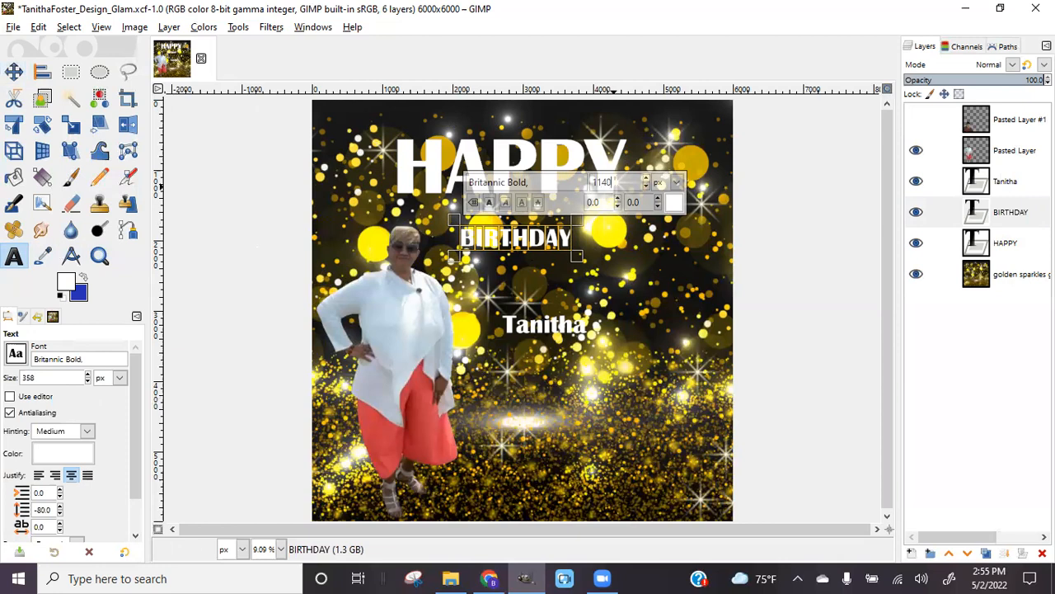
key(Return)
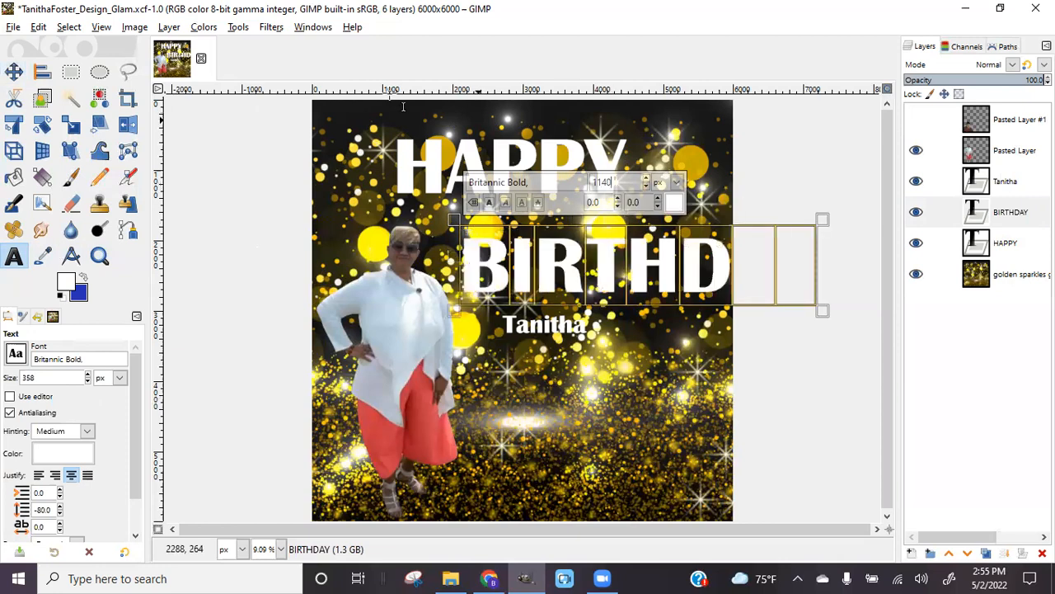
Move BIRTHDAY beneath HAPPY, then nudge HAPPY up-right and BIRTHDAY about 20 px up
click(14, 72)
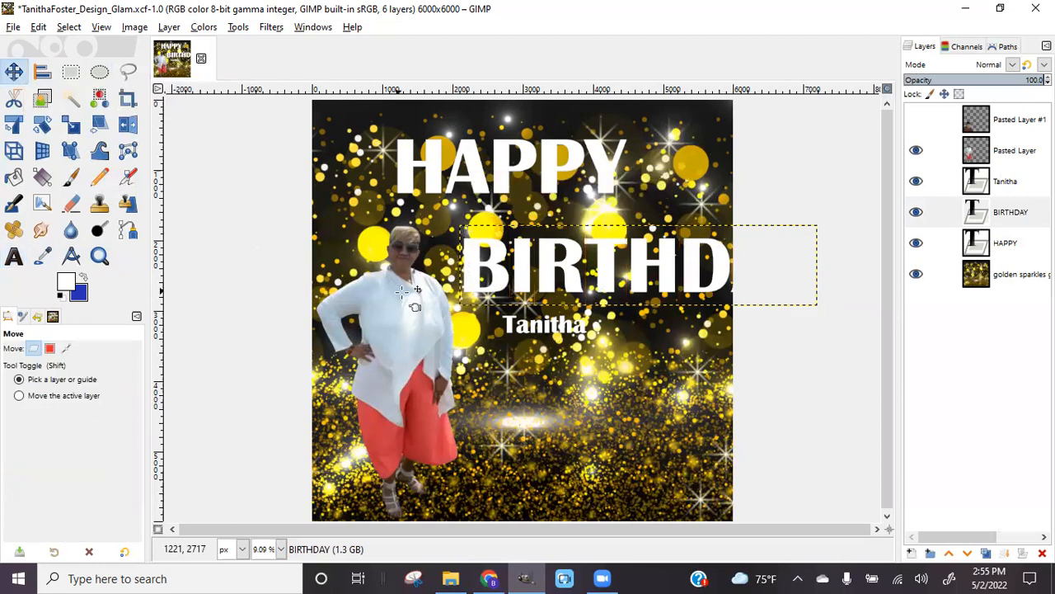
drag(487, 276, 383, 239)
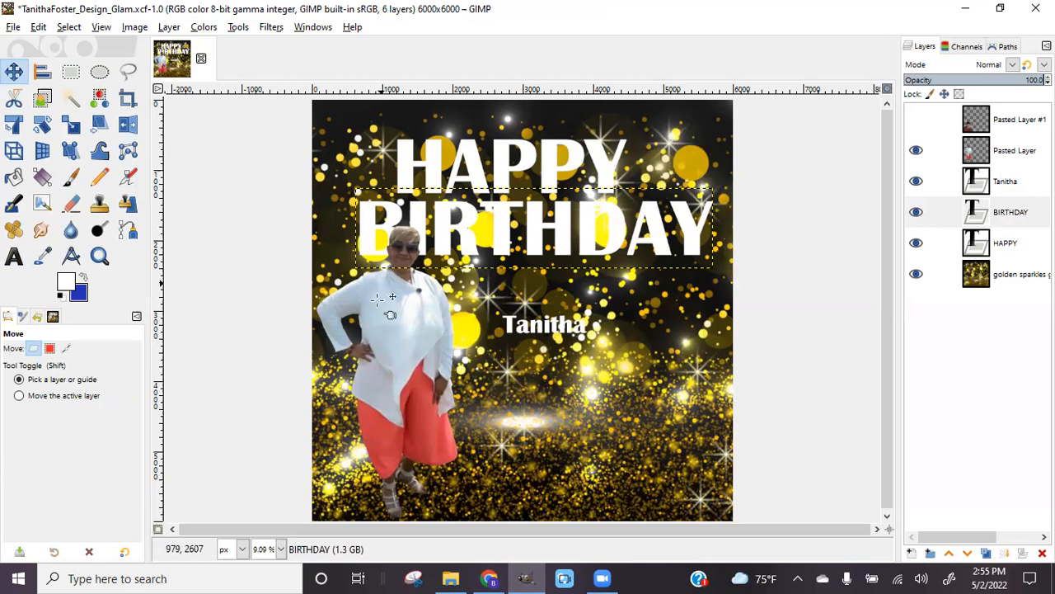
click(383, 303)
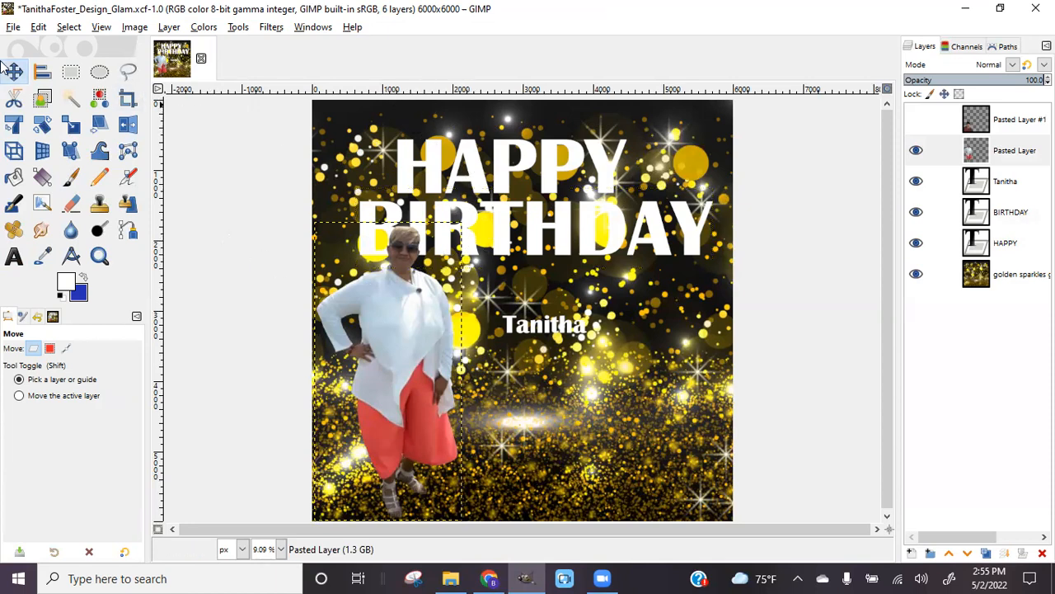
drag(483, 179, 487, 165)
drag(466, 234, 467, 217)
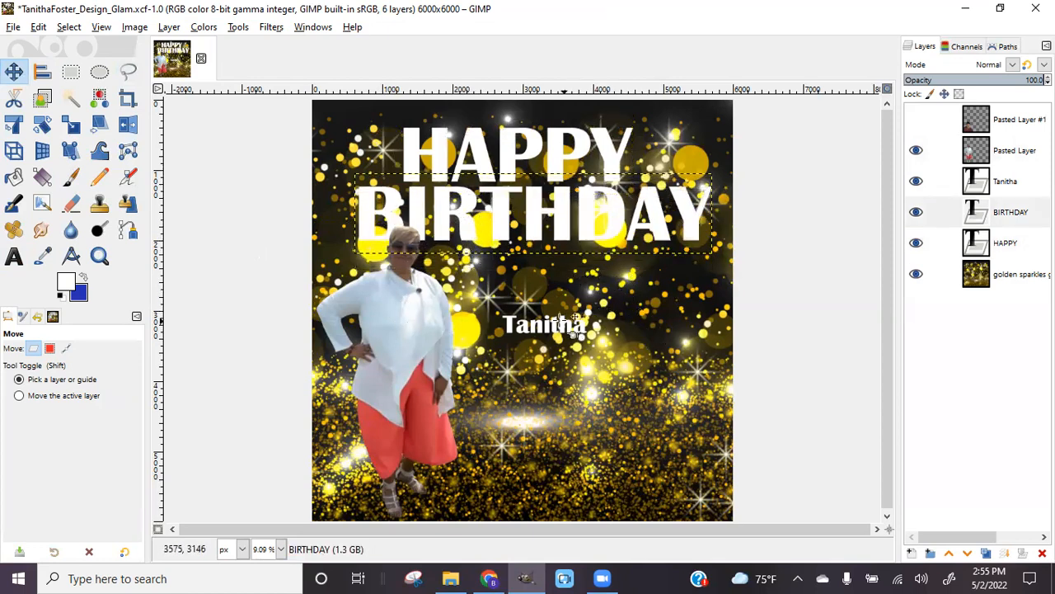
Switch the name text layer from Britannic Bold to the Blacksword script font
click(540, 328)
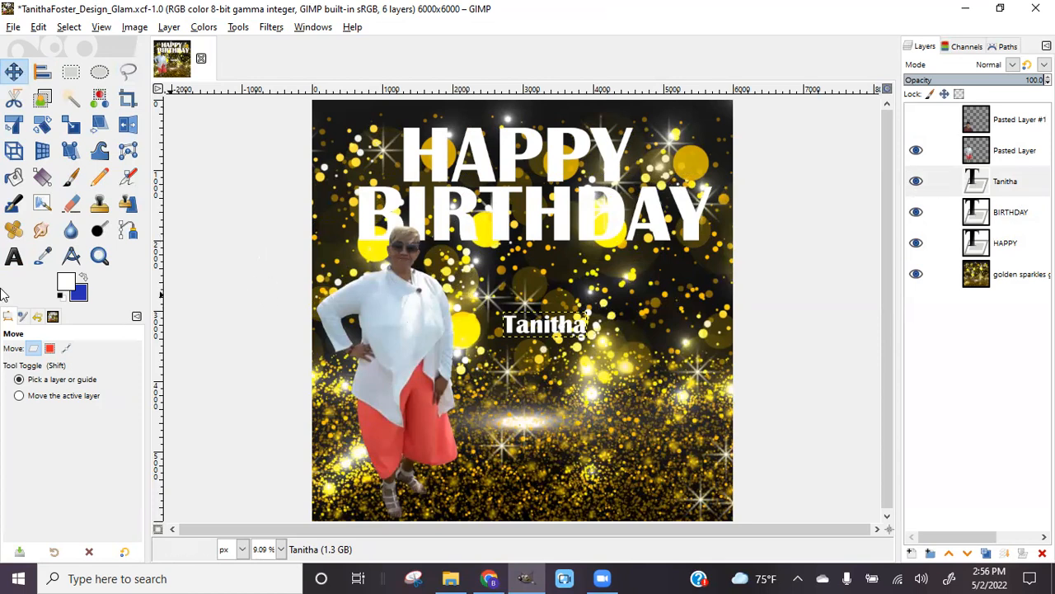
click(14, 260)
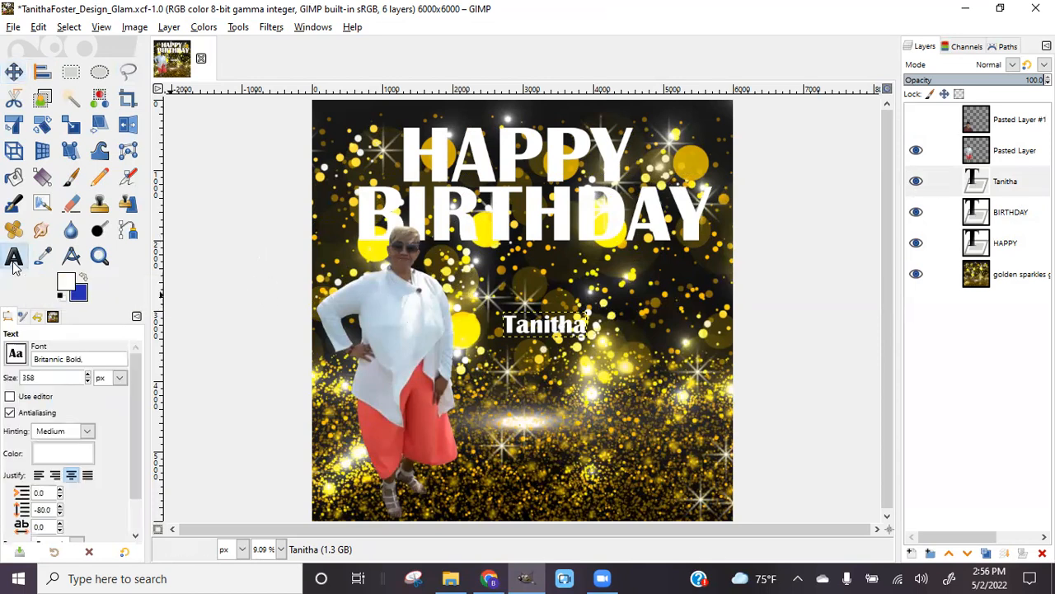
click(567, 333)
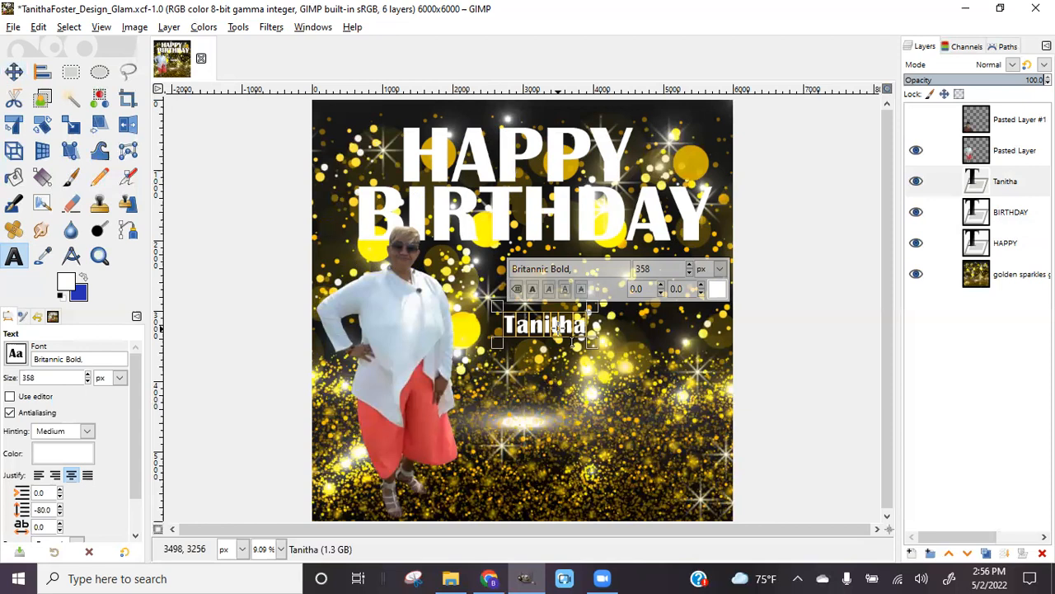
click(555, 269)
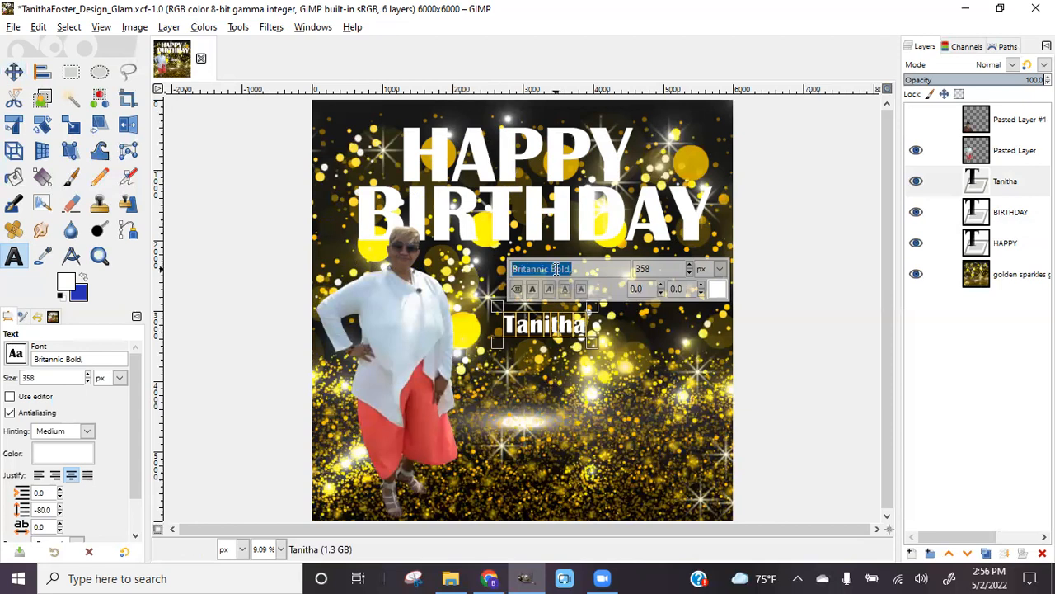
text(f)
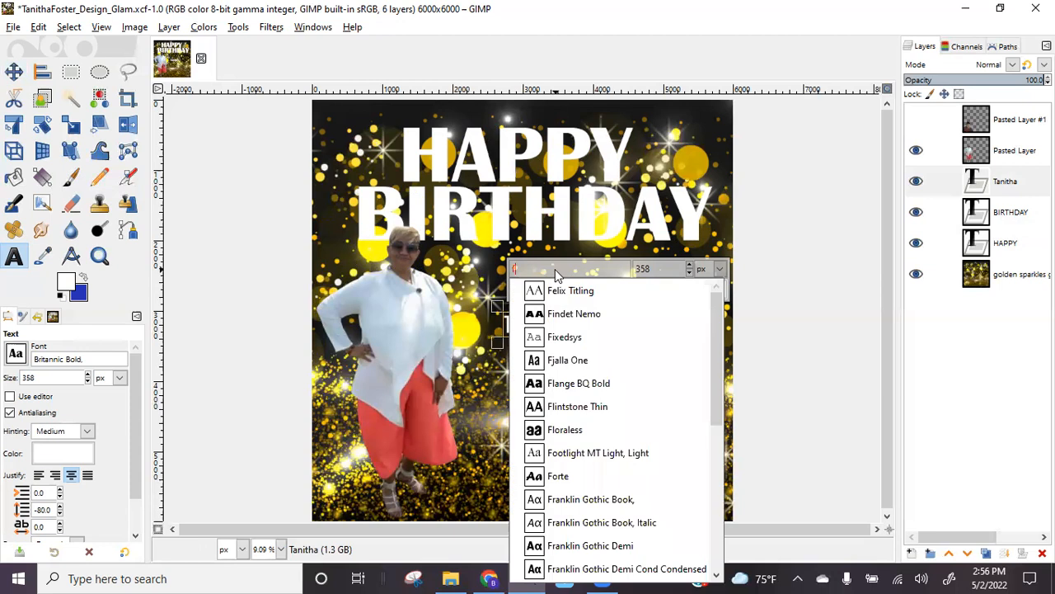
key(BackSpace)
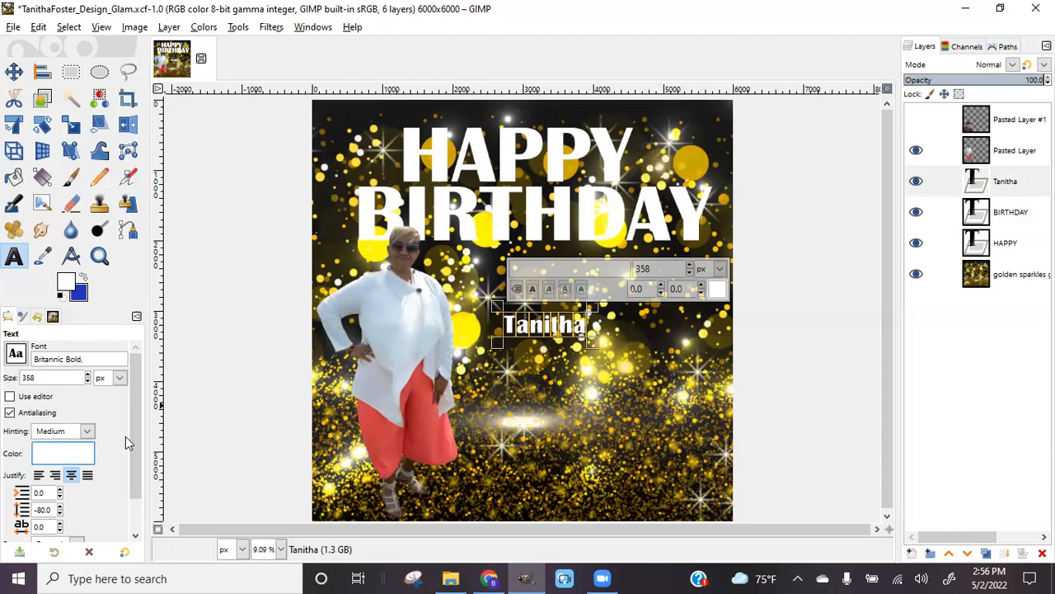
click(16, 352)
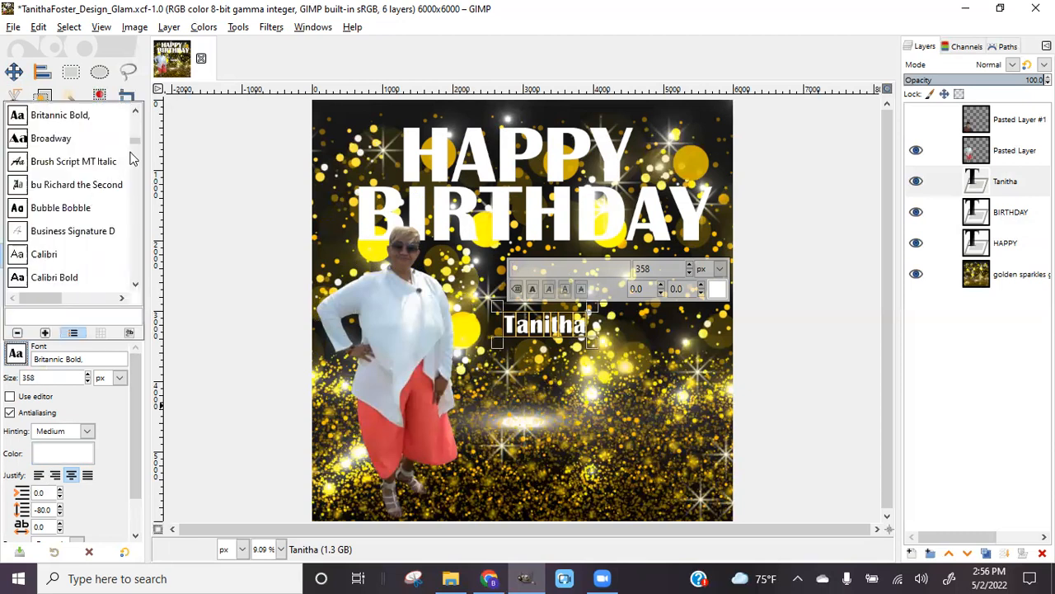
scroll(110, 204, up, 5)
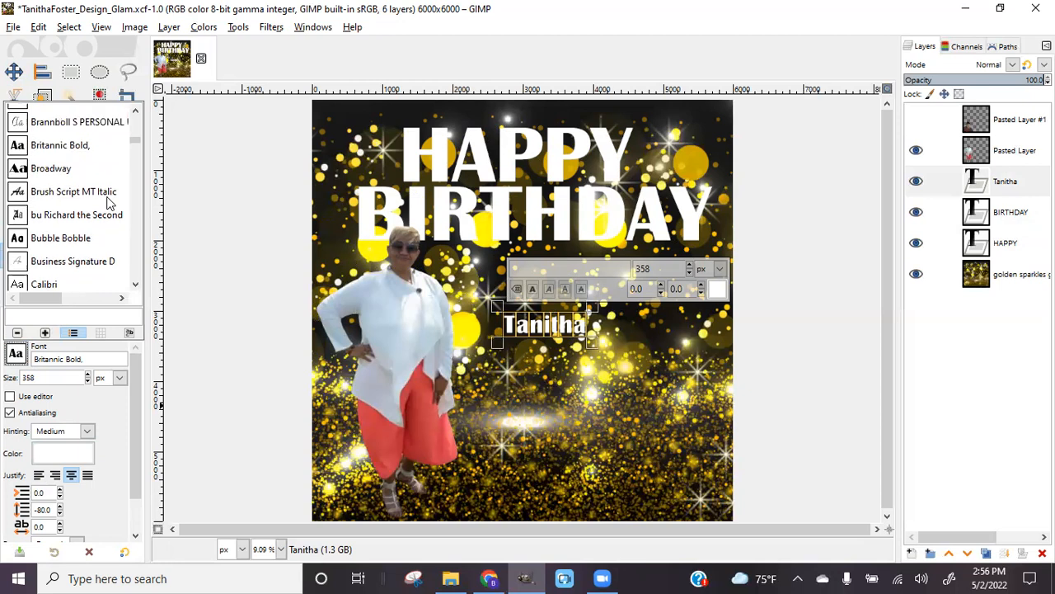
scroll(109, 203, up, 8)
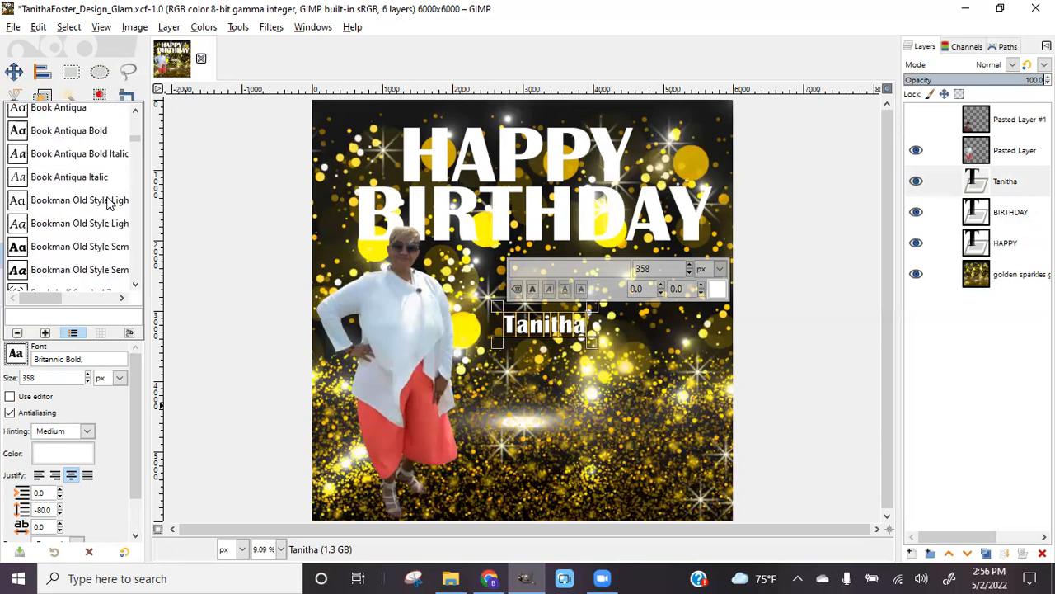
scroll(110, 204, up, 2)
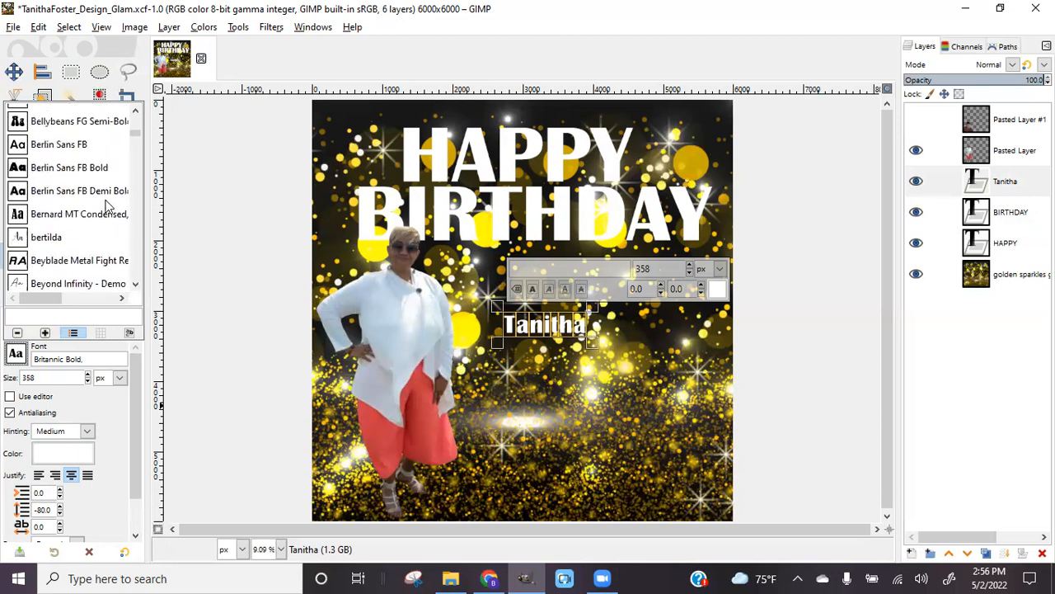
scroll(106, 206, down, 4)
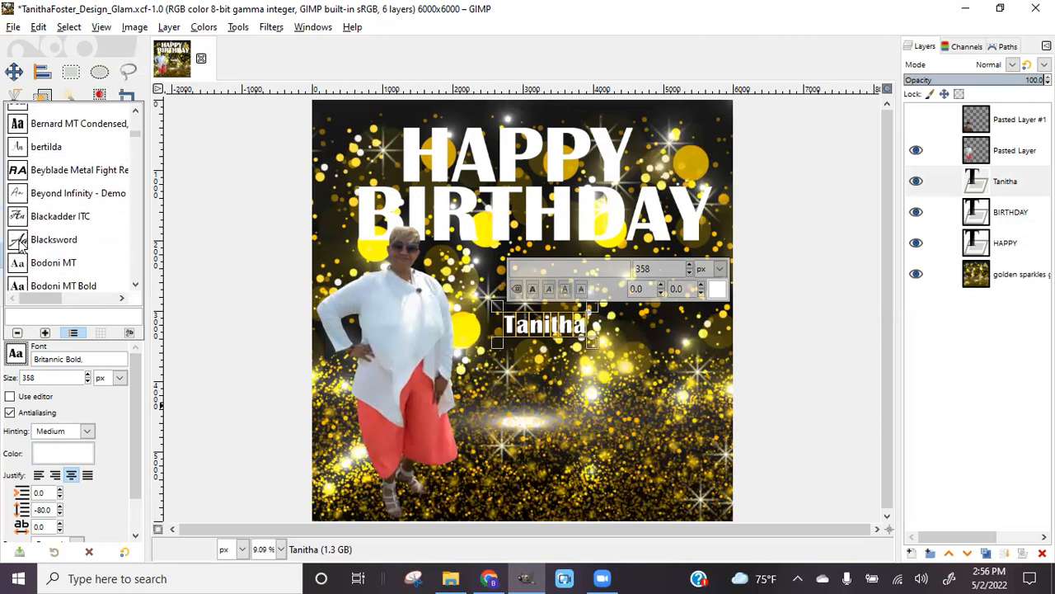
click(64, 237)
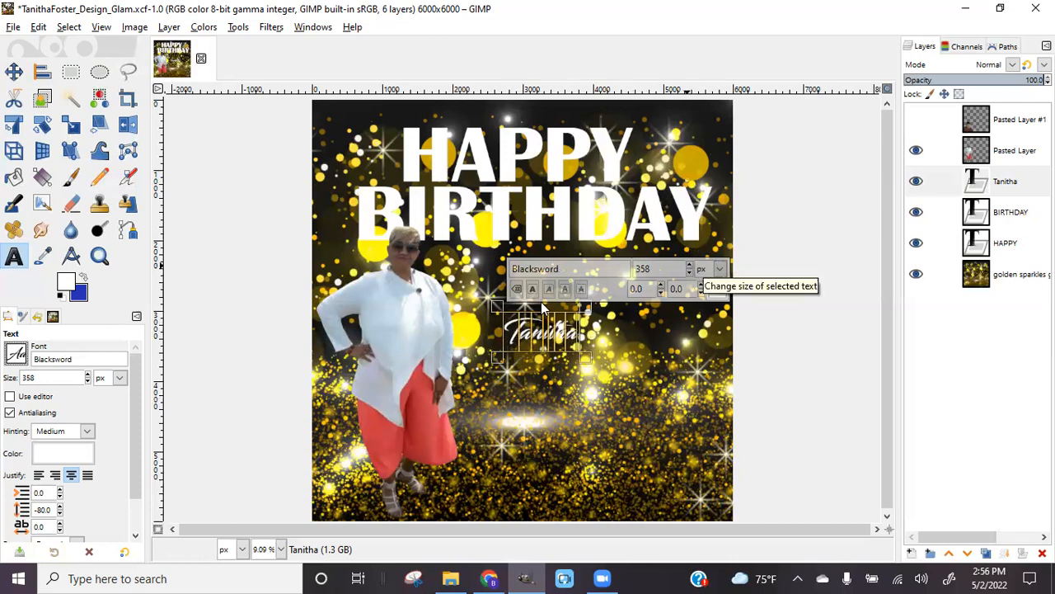
Enlarge the name to 1260 px, move it left beside the woman, and nudge HAPPY slightly
click(689, 266)
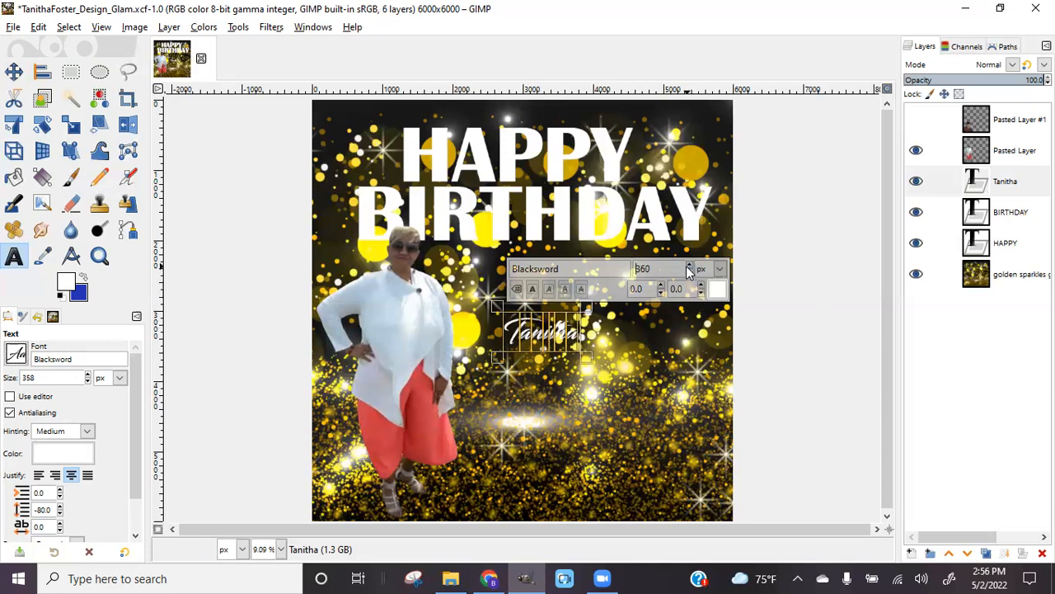
drag(688, 268, 689, 268)
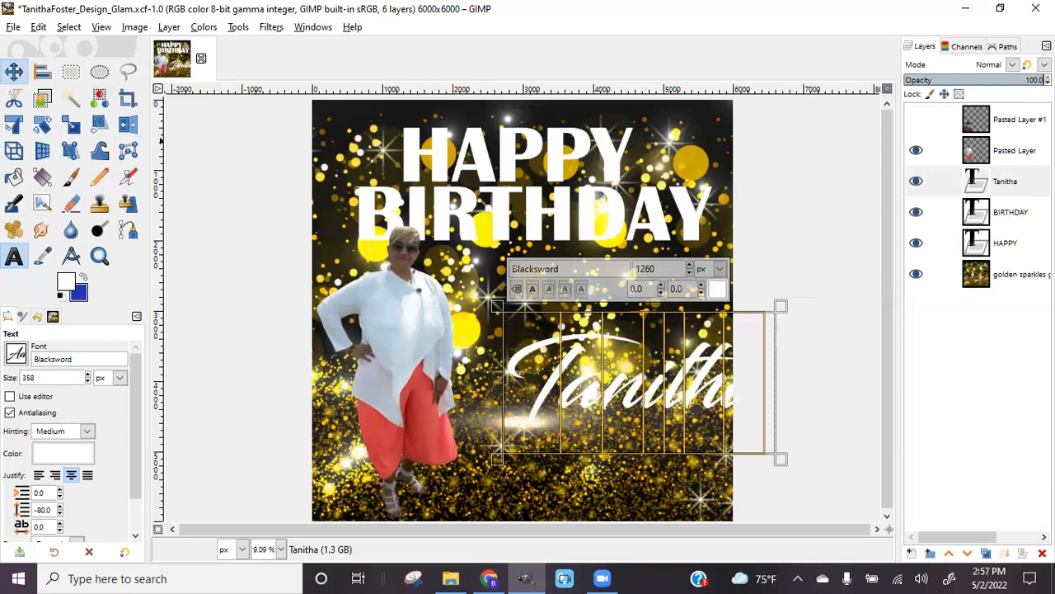
click(14, 73)
drag(536, 373, 457, 341)
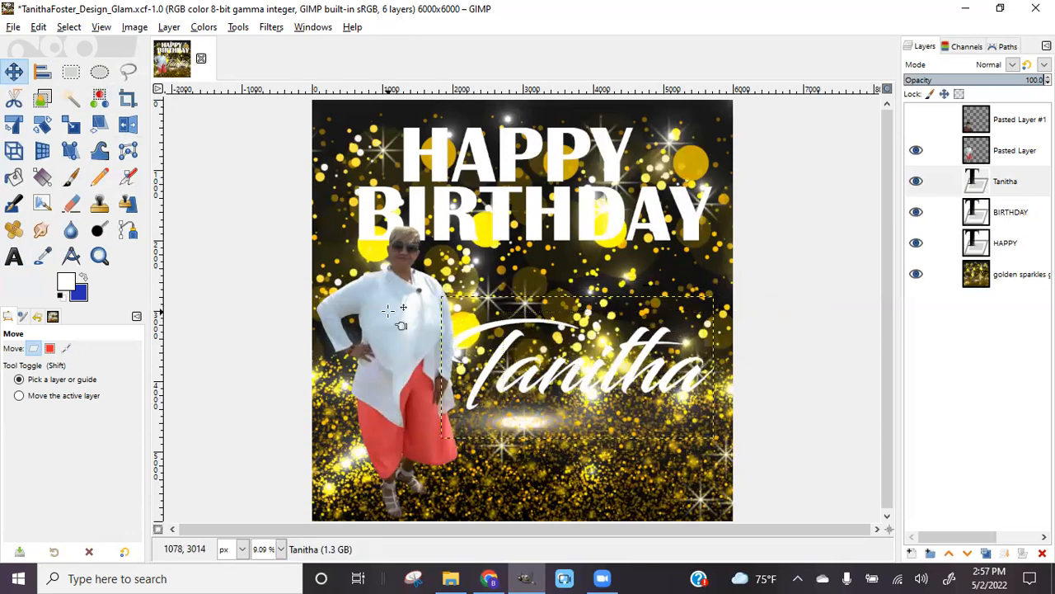
drag(521, 162, 525, 160)
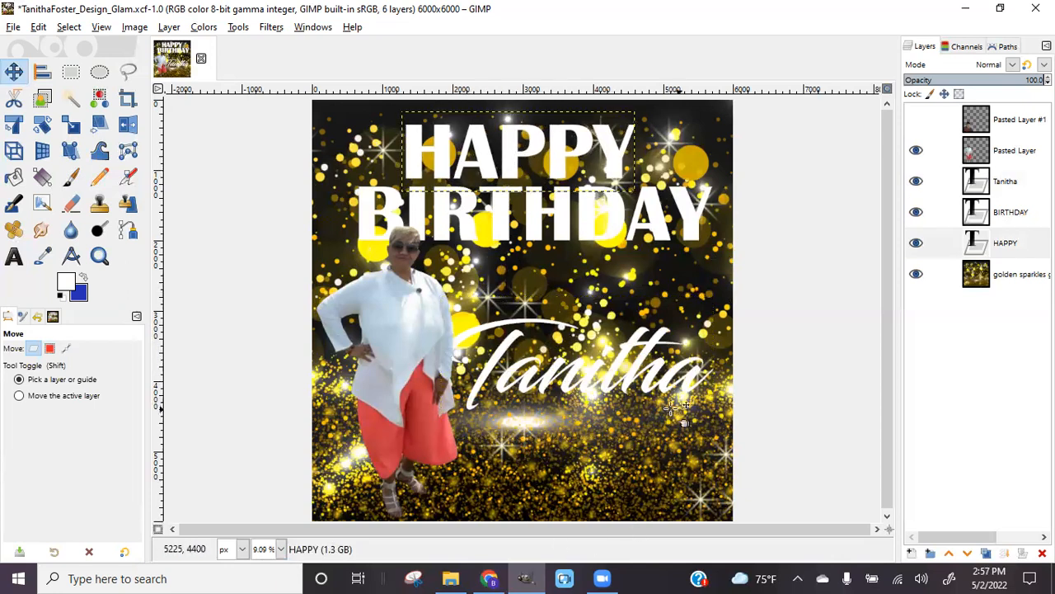
Save the XCF file and use the Alignment tool to centre BIRTHDAY horizontally on HAPPY
click(13, 26)
click(37, 143)
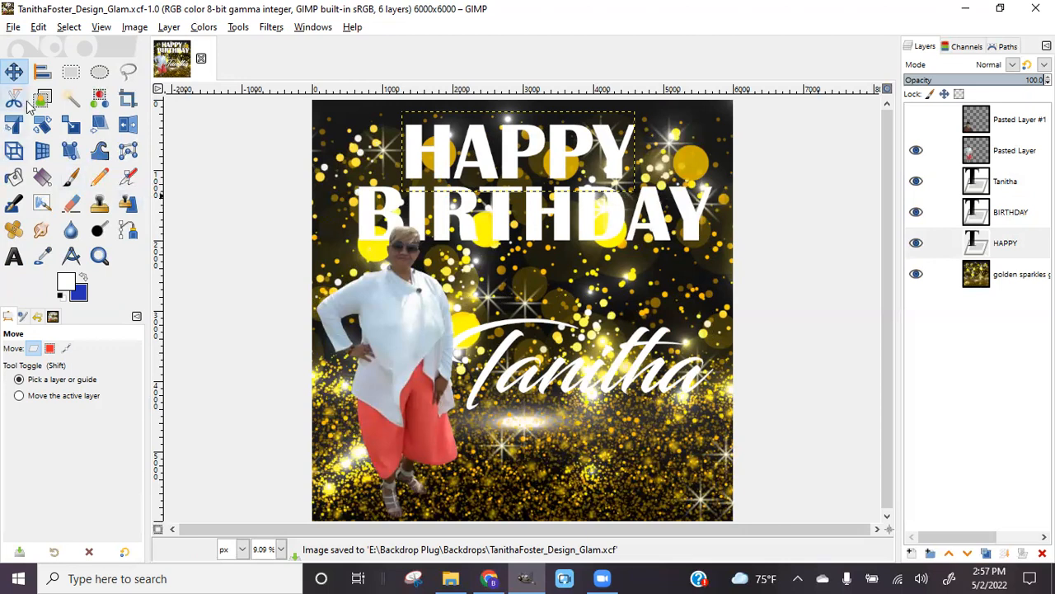
click(42, 75)
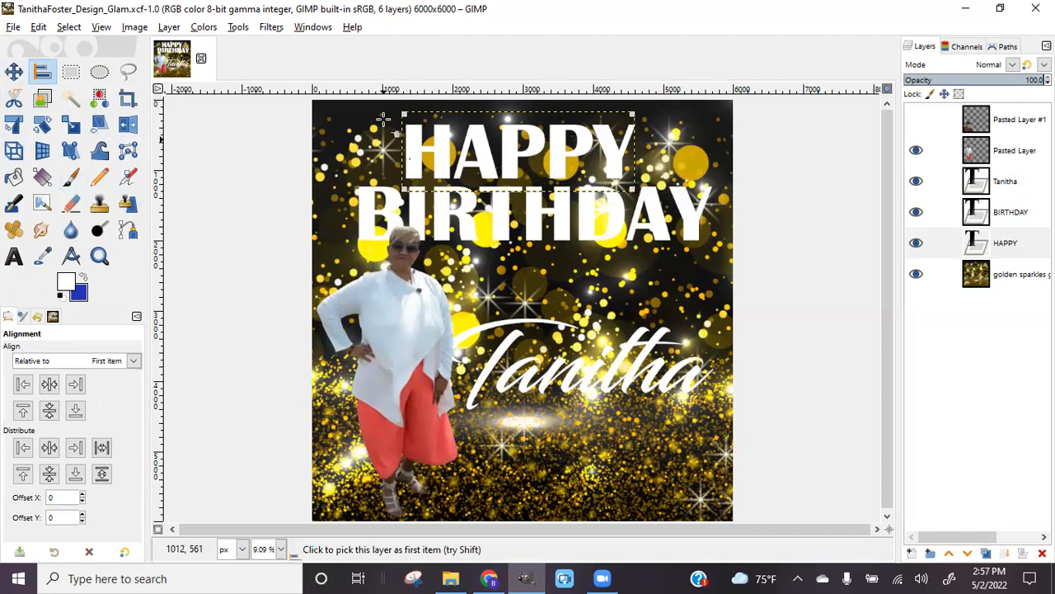
click(50, 384)
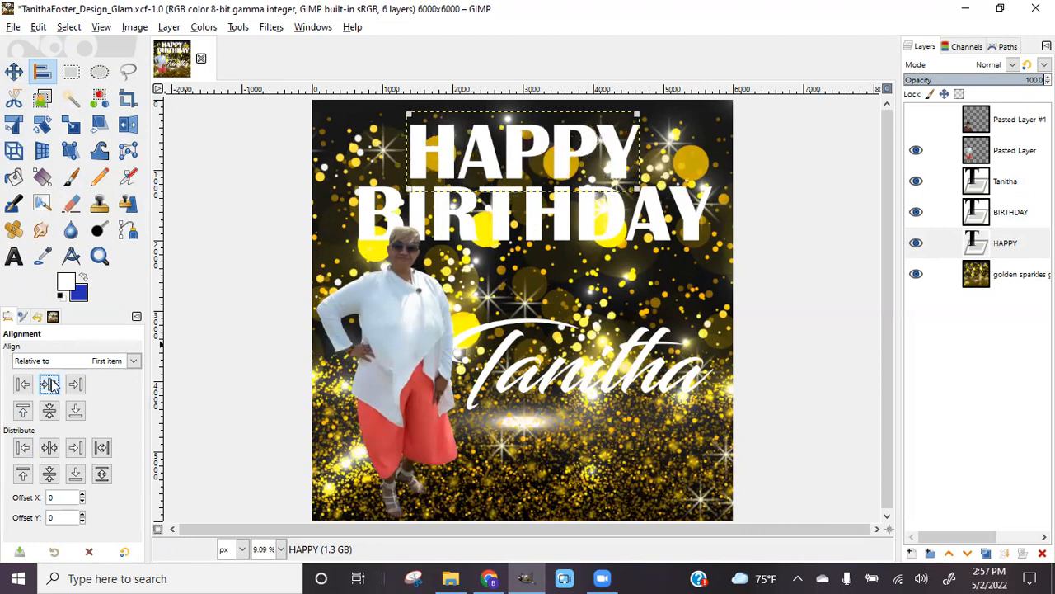
click(694, 203)
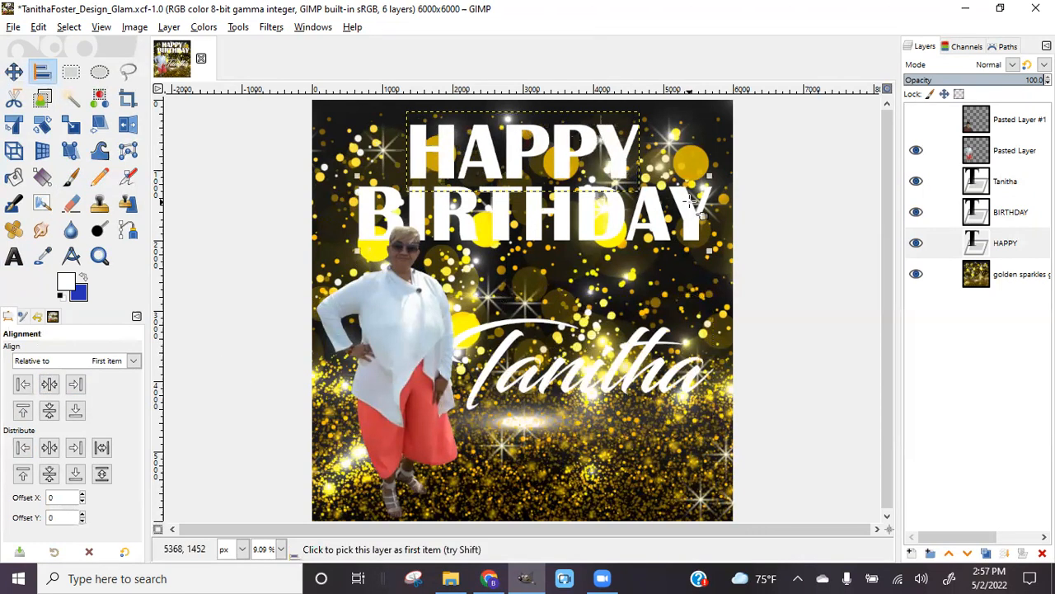
click(47, 389)
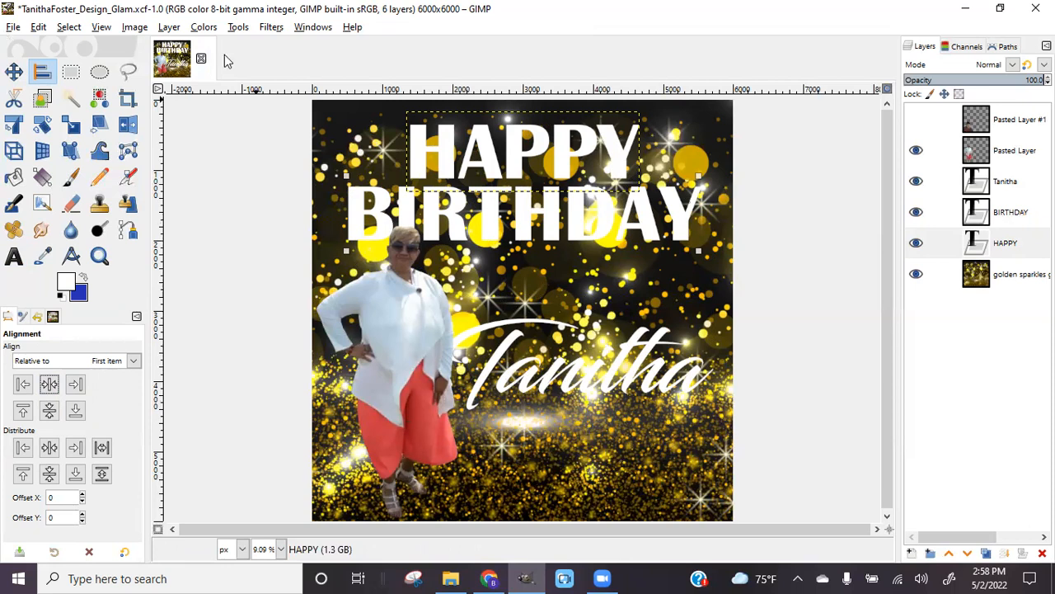
Turn the HAPPY layer's letter shapes into a selection with Alpha to Selection
click(1006, 243)
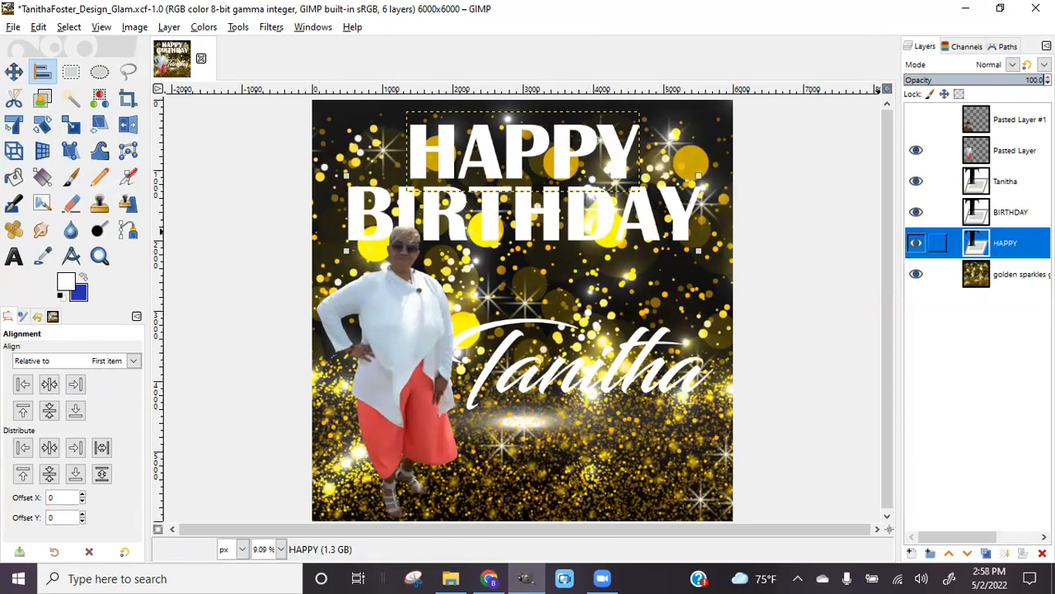
right_click(981, 243)
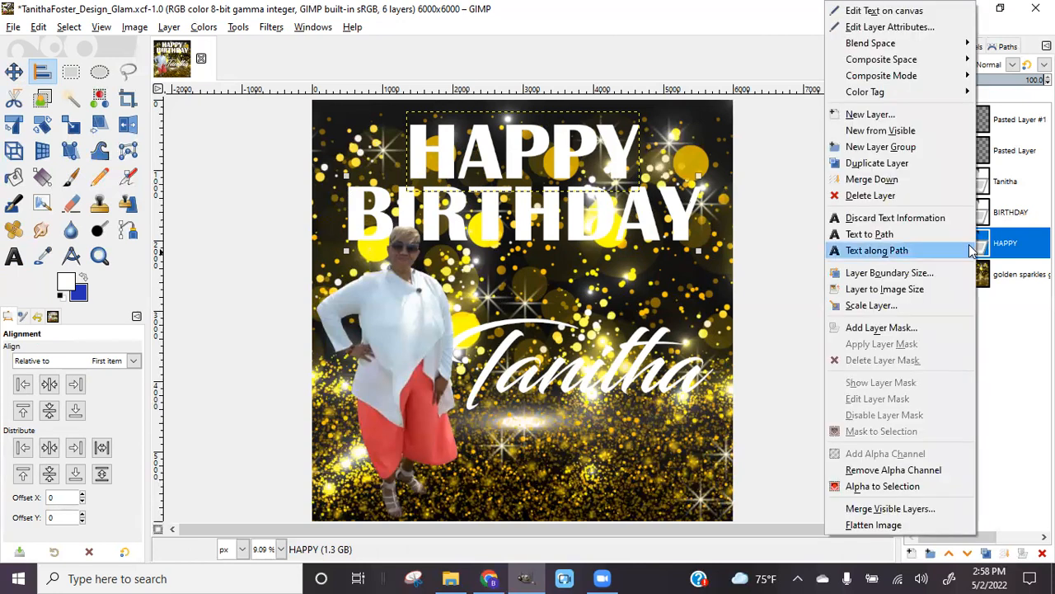
click(882, 487)
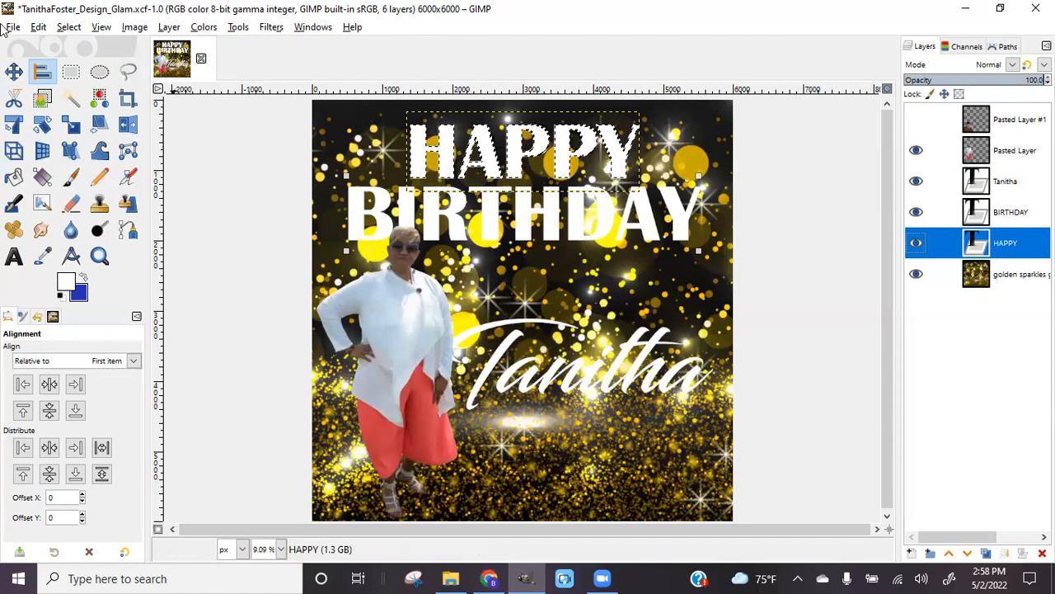
Grow the HAPPY selection outward by 50 px with Select > Grow
click(70, 27)
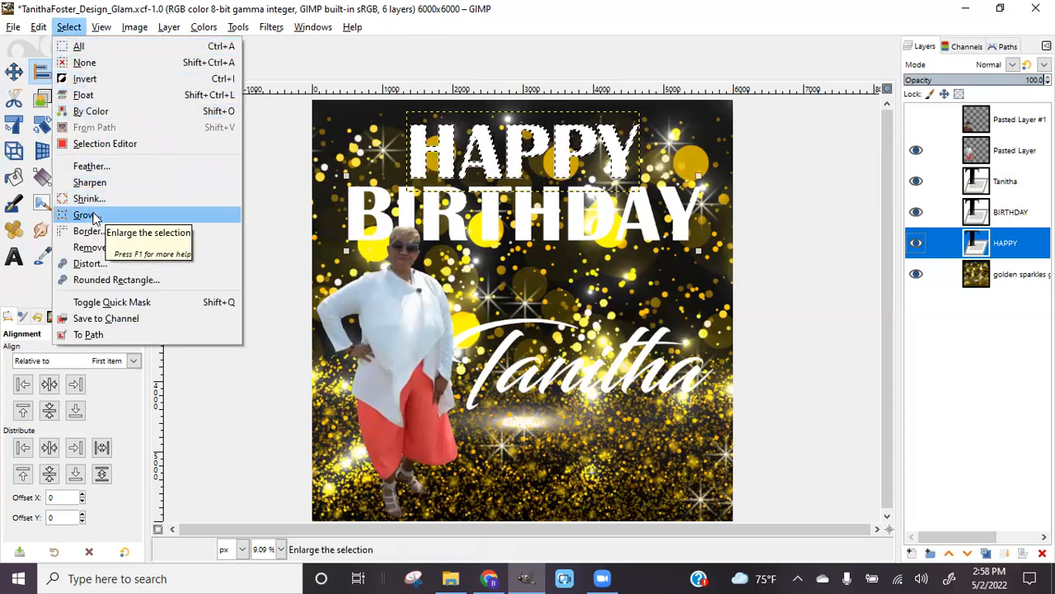
click(1028, 250)
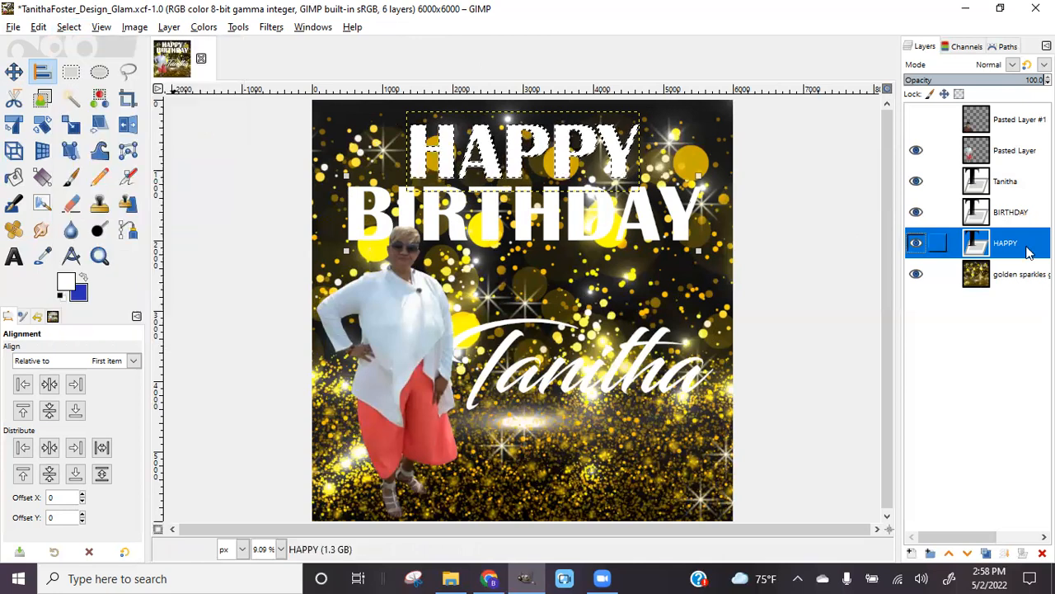
right_click(1028, 251)
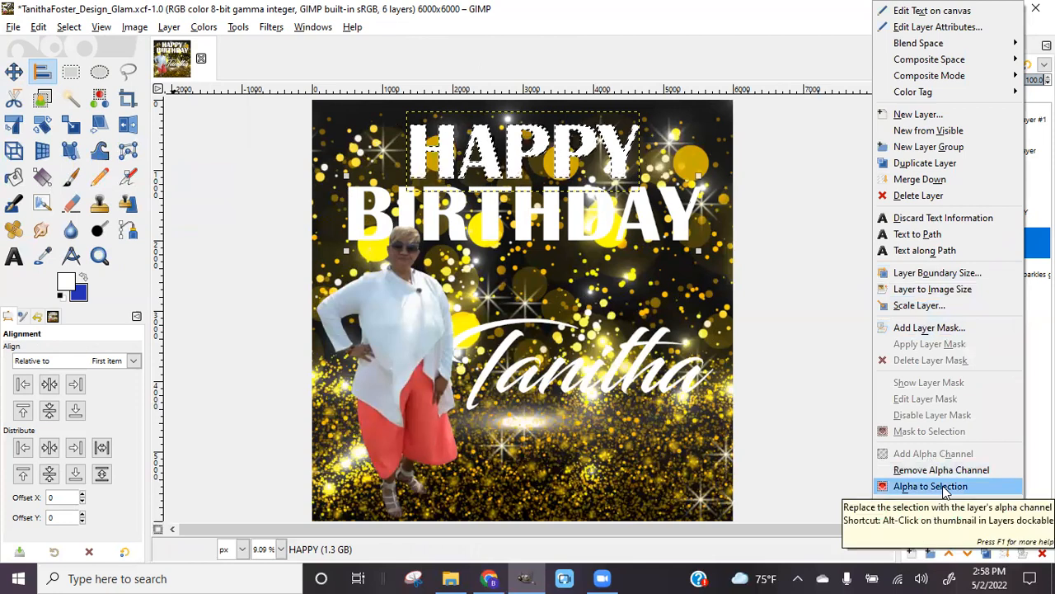
click(68, 27)
click(69, 27)
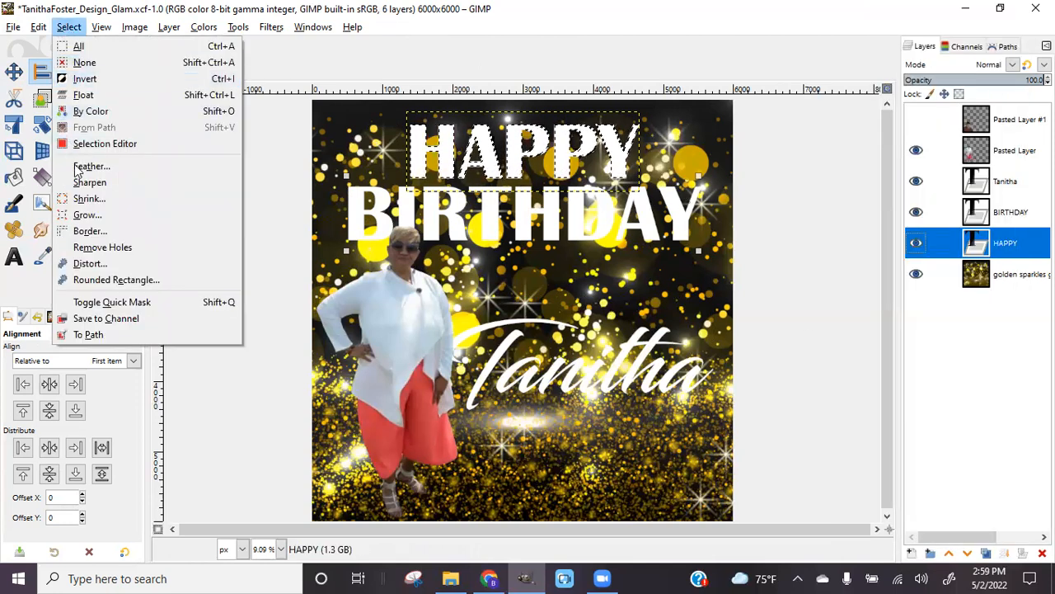
click(87, 215)
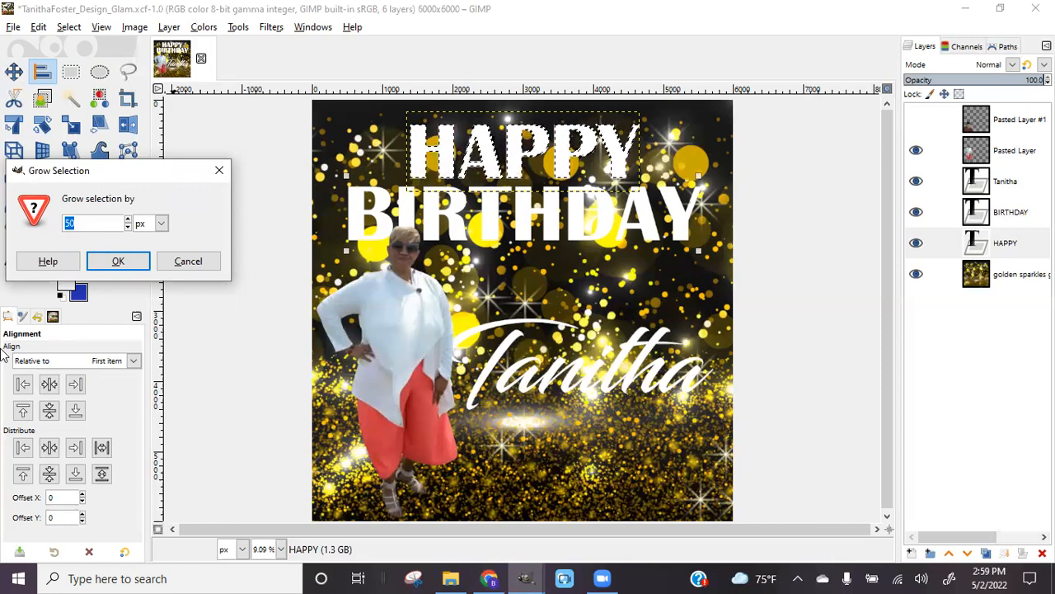
click(118, 260)
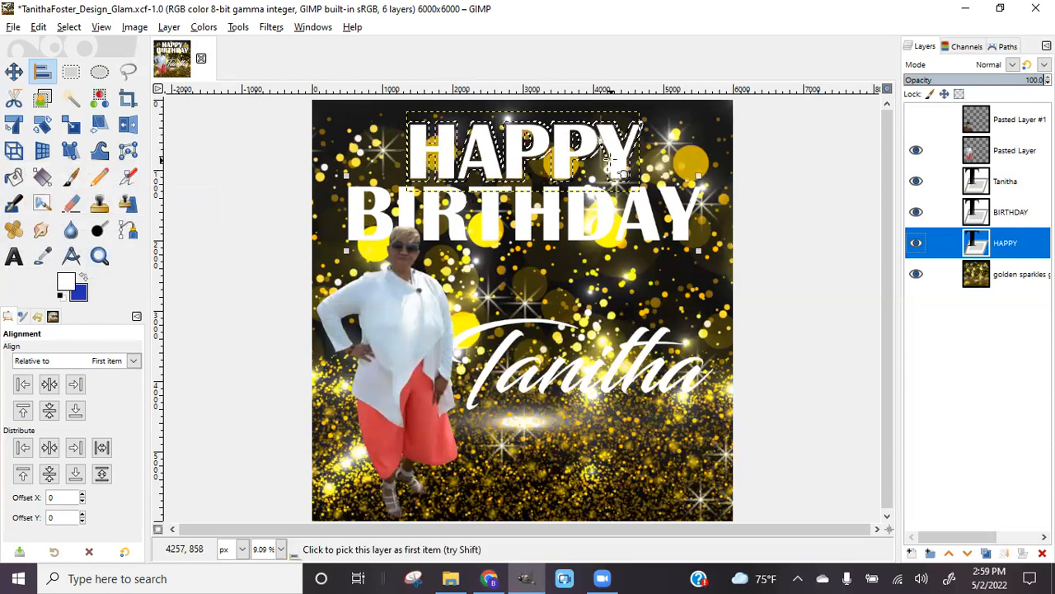
key(plus)
key(plus)
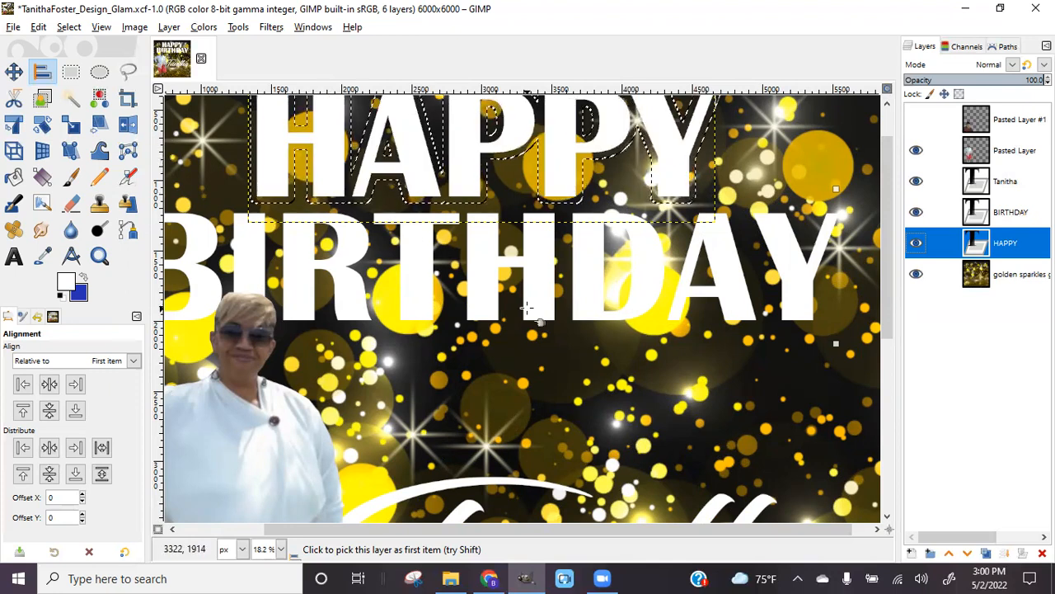
scroll(526, 308, down, 1)
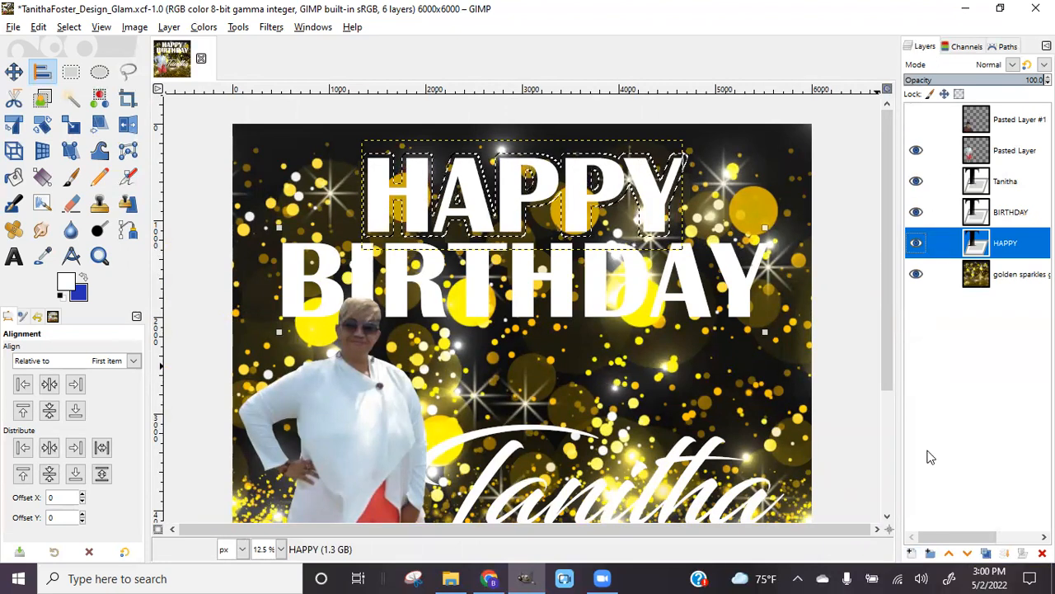
Create a new transparent layer and lower it beneath the HAPPY text
click(911, 554)
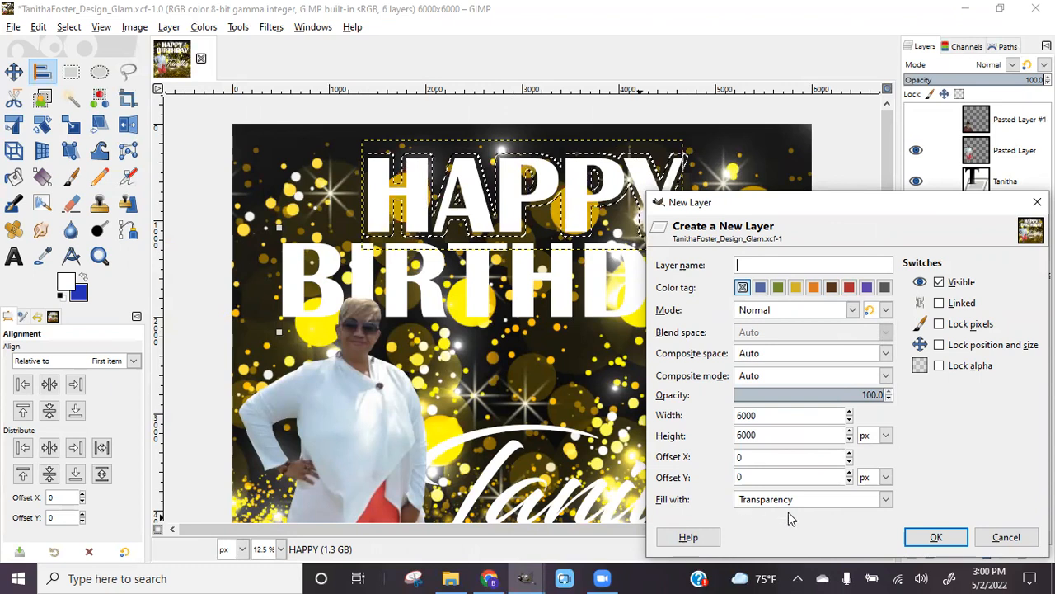
click(926, 544)
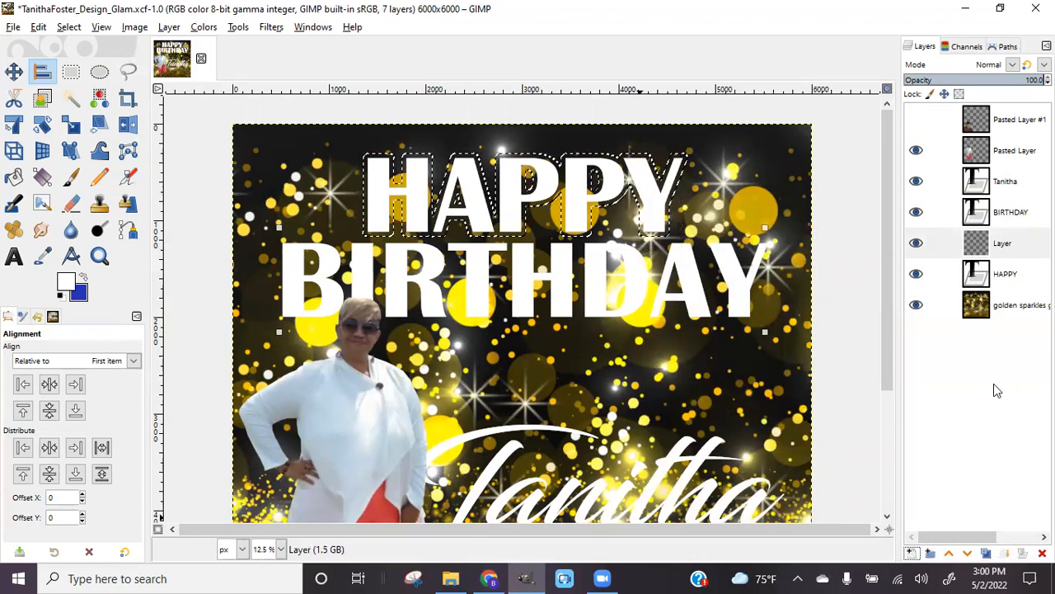
click(969, 553)
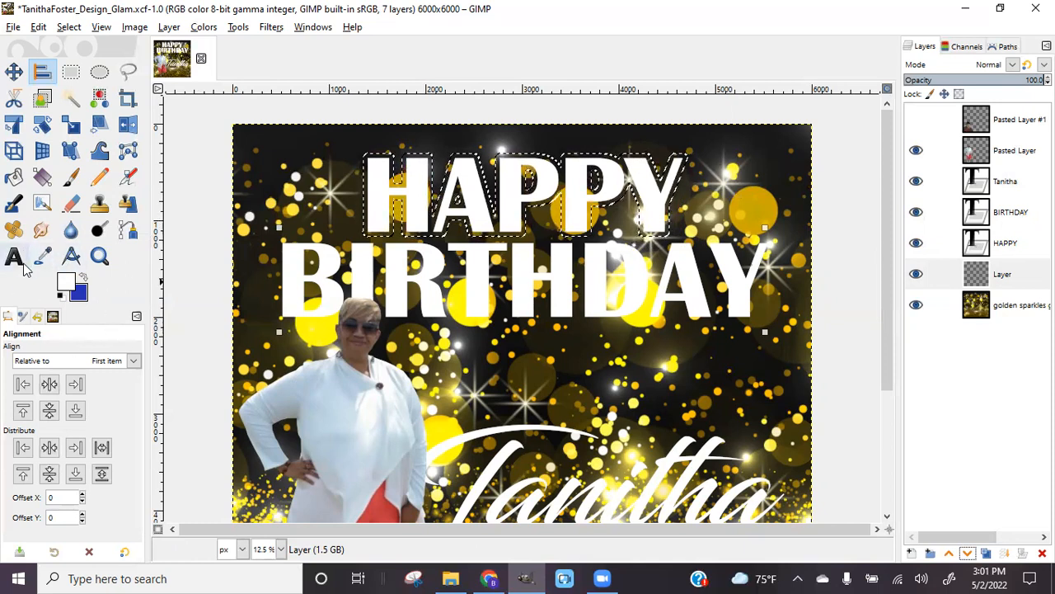
Set the foreground colour to black
click(68, 282)
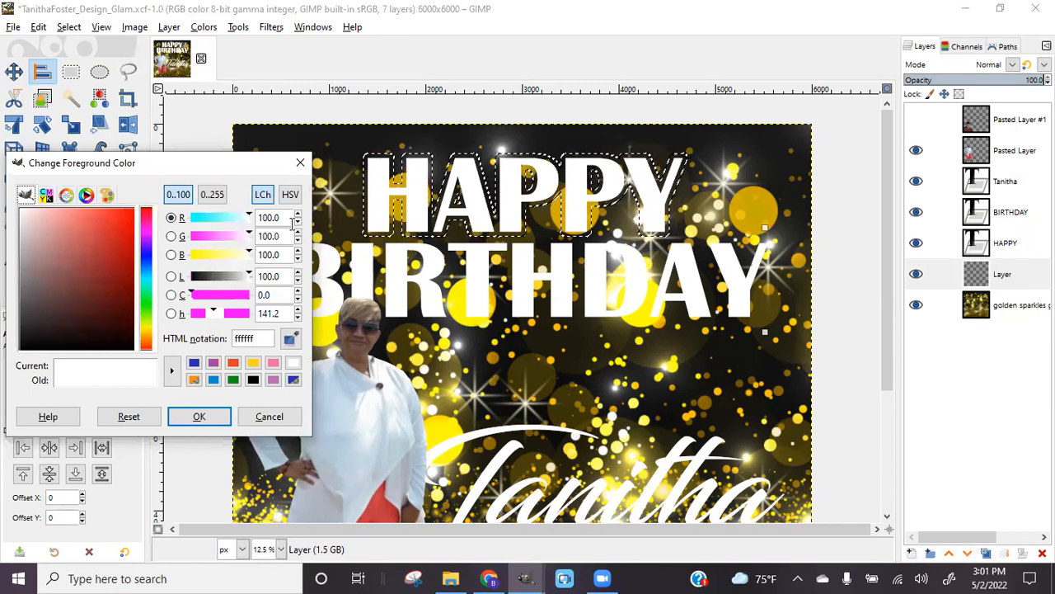
click(47, 195)
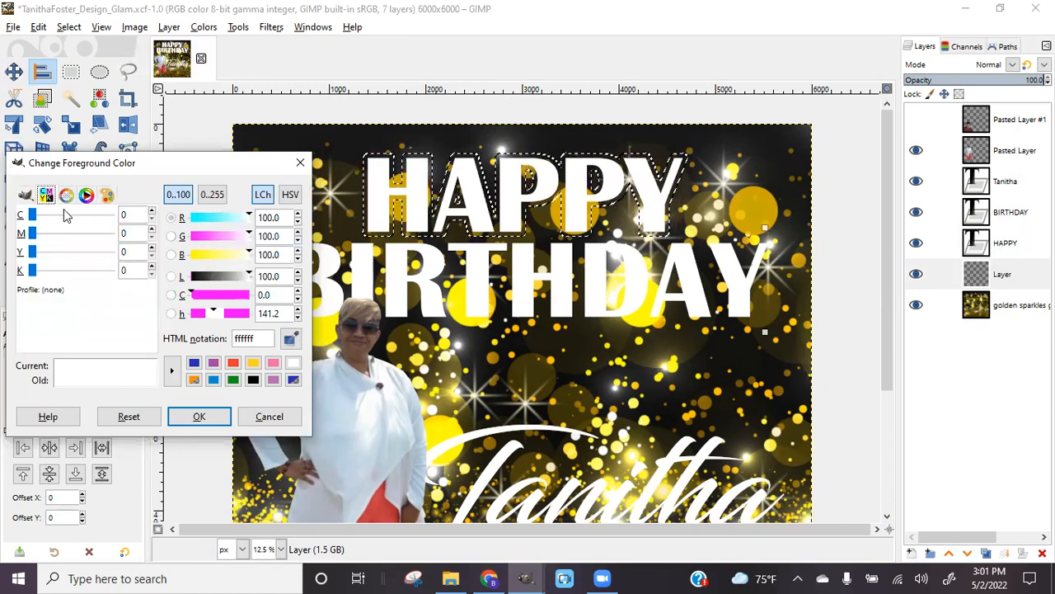
click(69, 196)
click(87, 197)
click(108, 196)
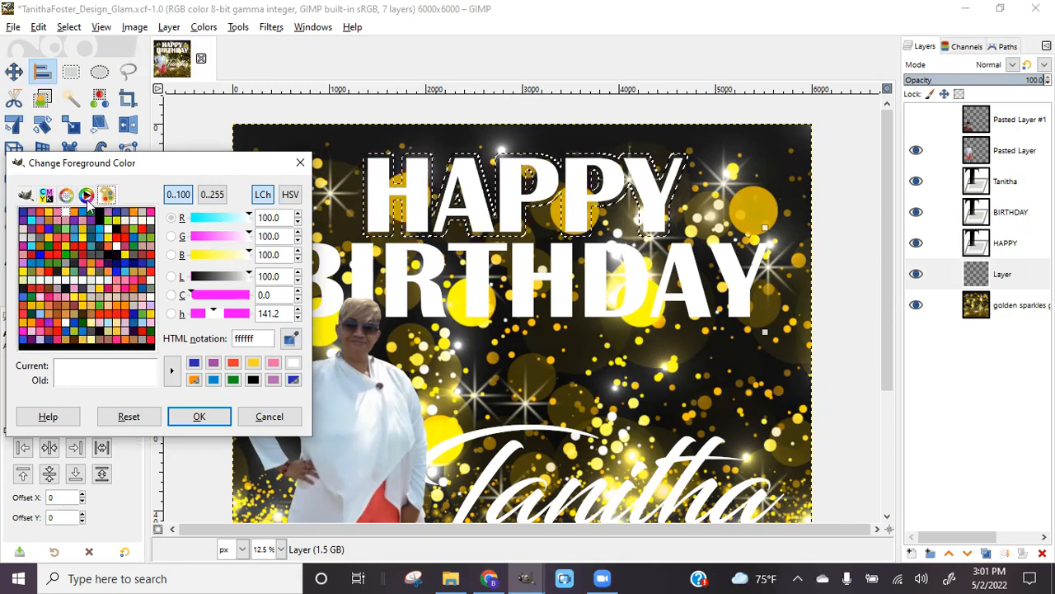
click(24, 197)
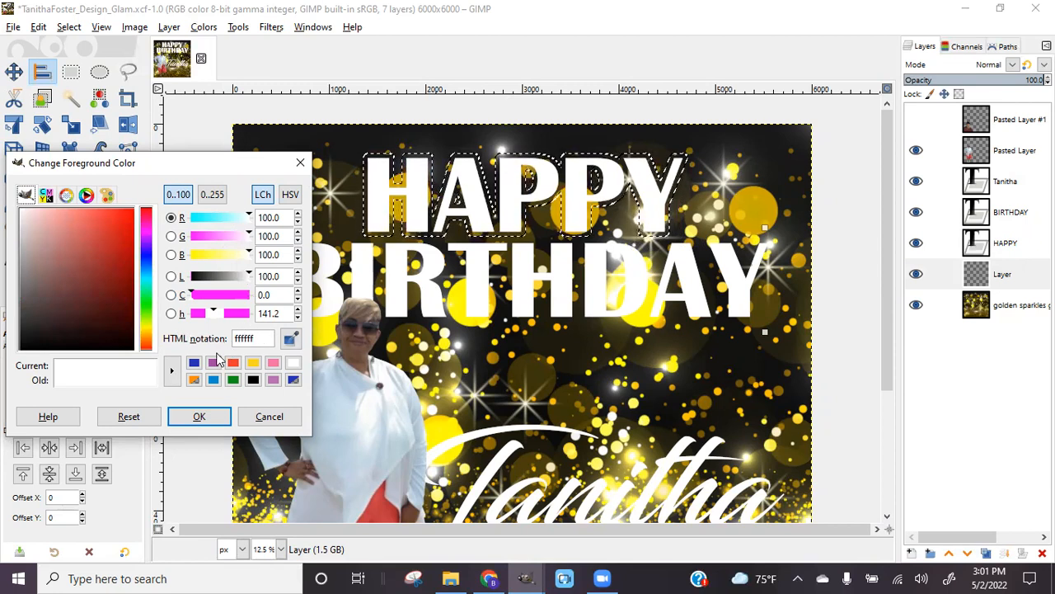
click(252, 379)
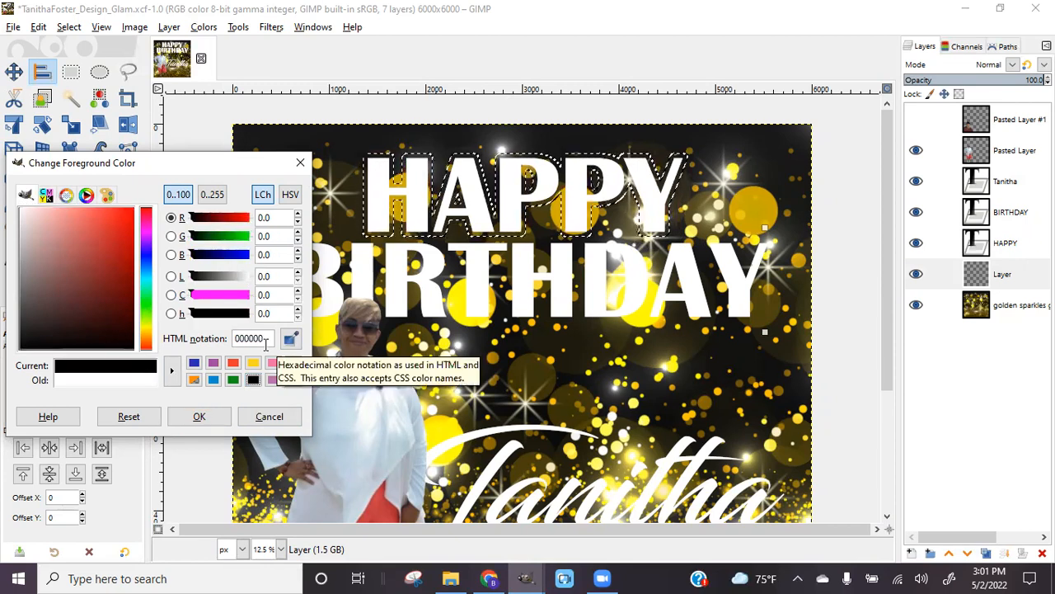
click(202, 422)
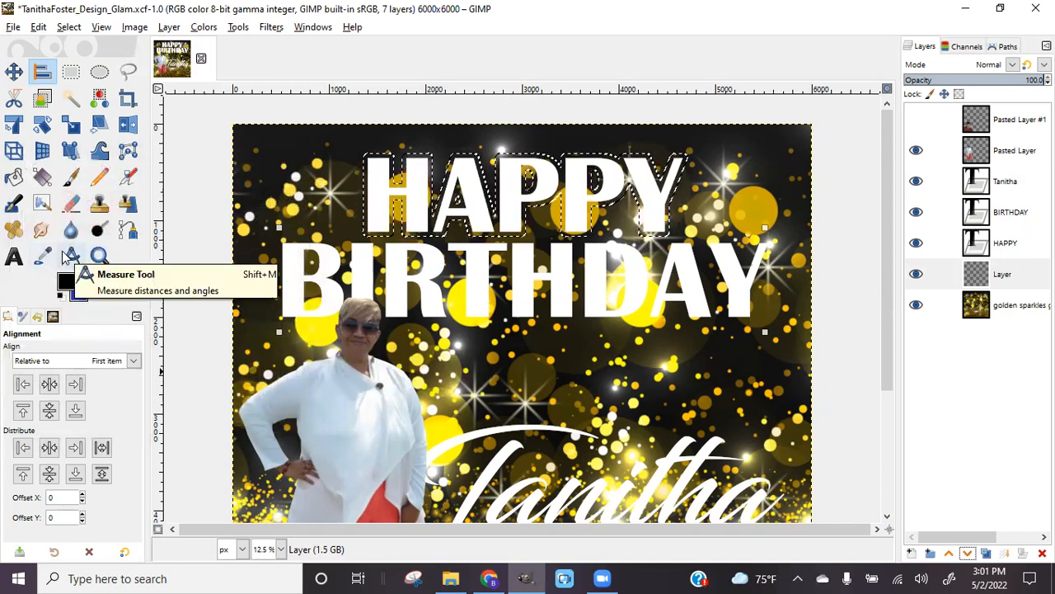
Bucket-fill the grown HAPPY selection with black on the layer beneath, then deselect
click(13, 180)
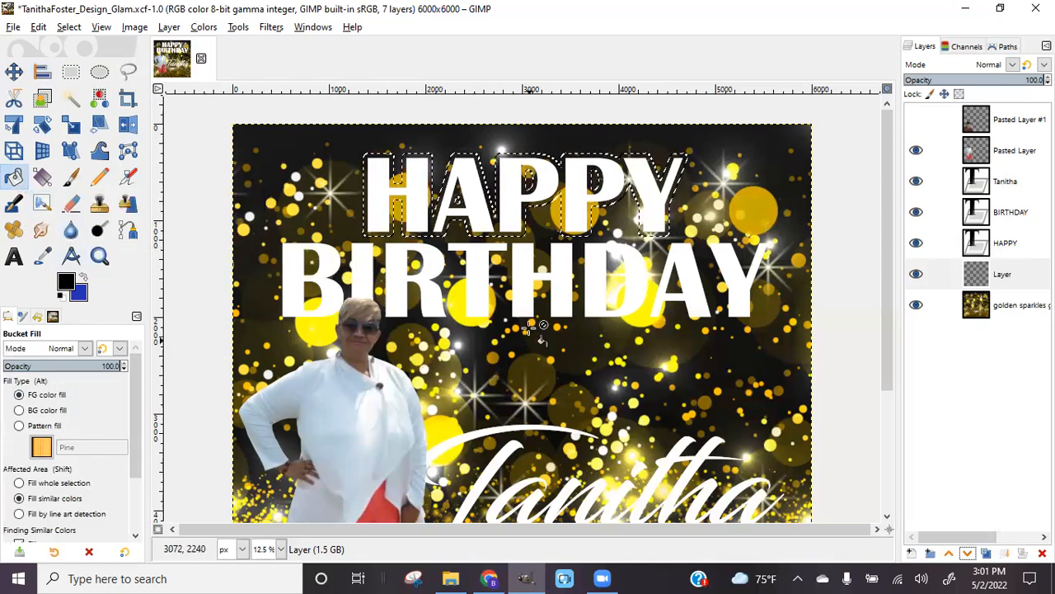
click(423, 192)
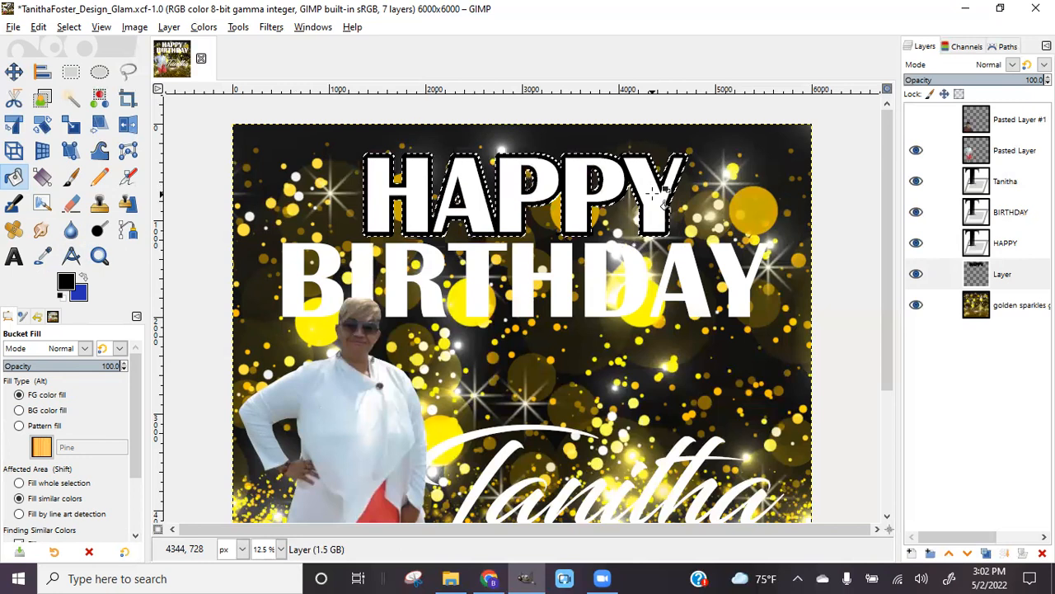
key(ctrl+z)
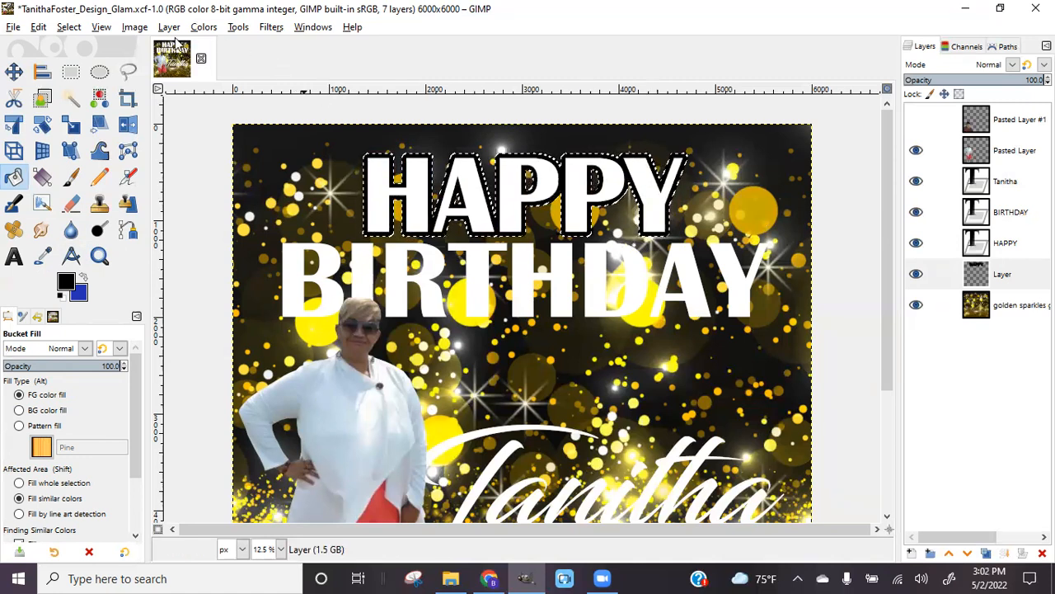
click(69, 27)
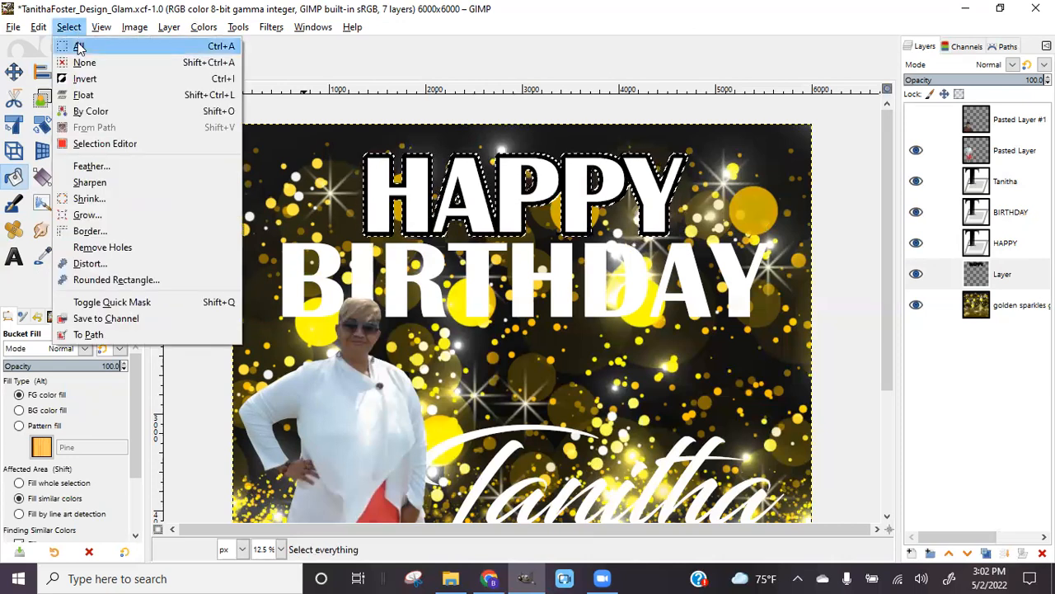
click(82, 63)
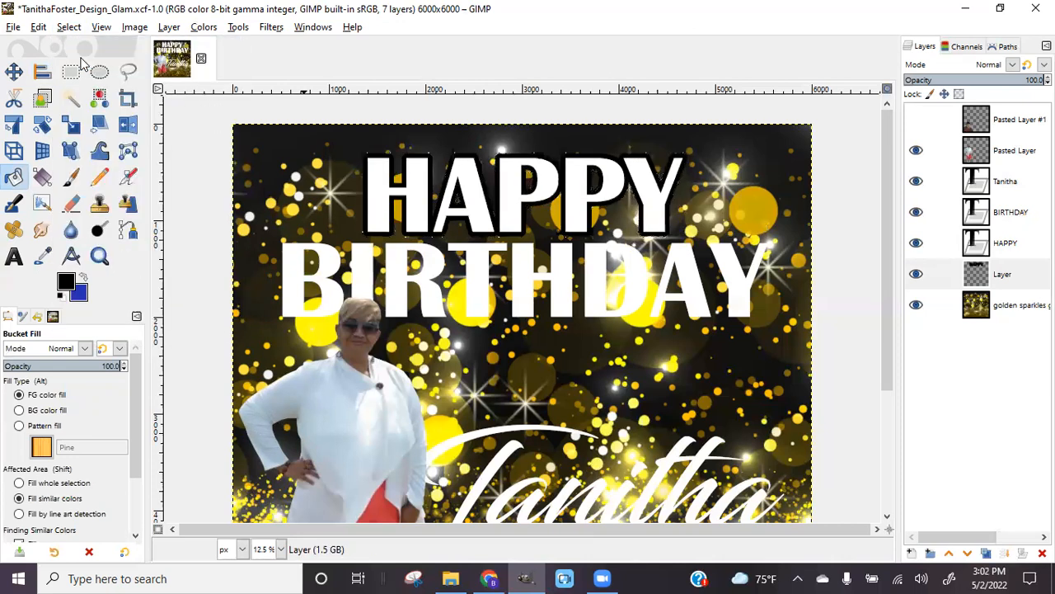
Select the BIRTHDAY letter shapes with Alpha to Selection and grow the selection by 50 pixels
click(995, 214)
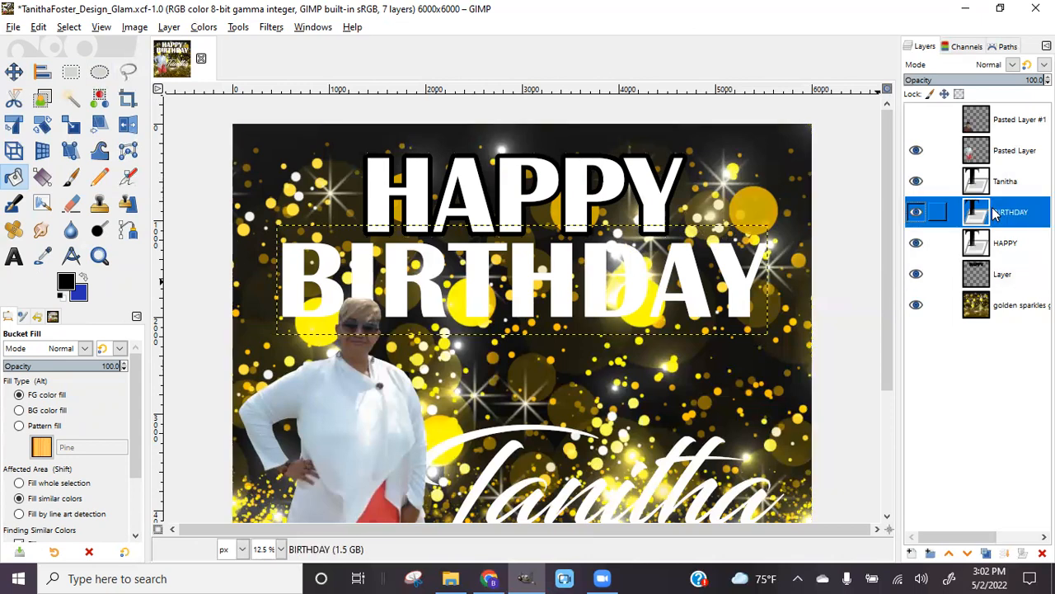
right_click(995, 214)
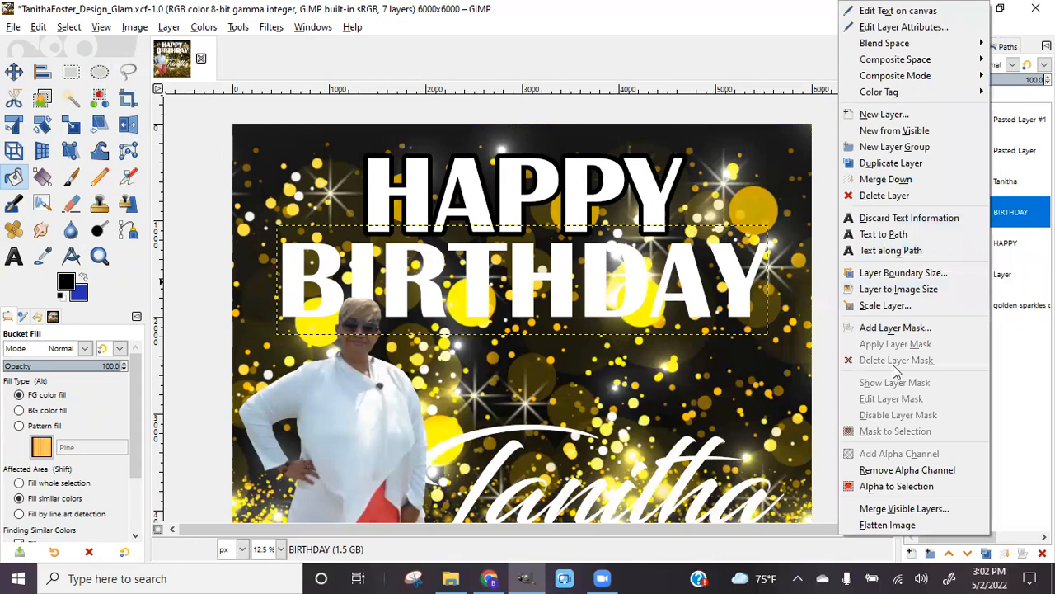
click(904, 492)
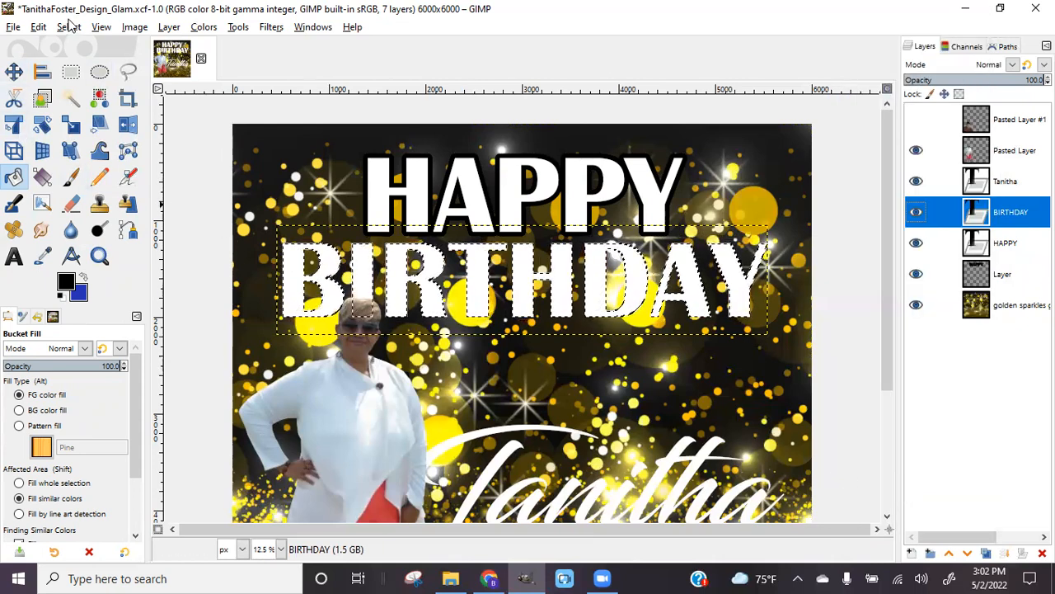
click(68, 27)
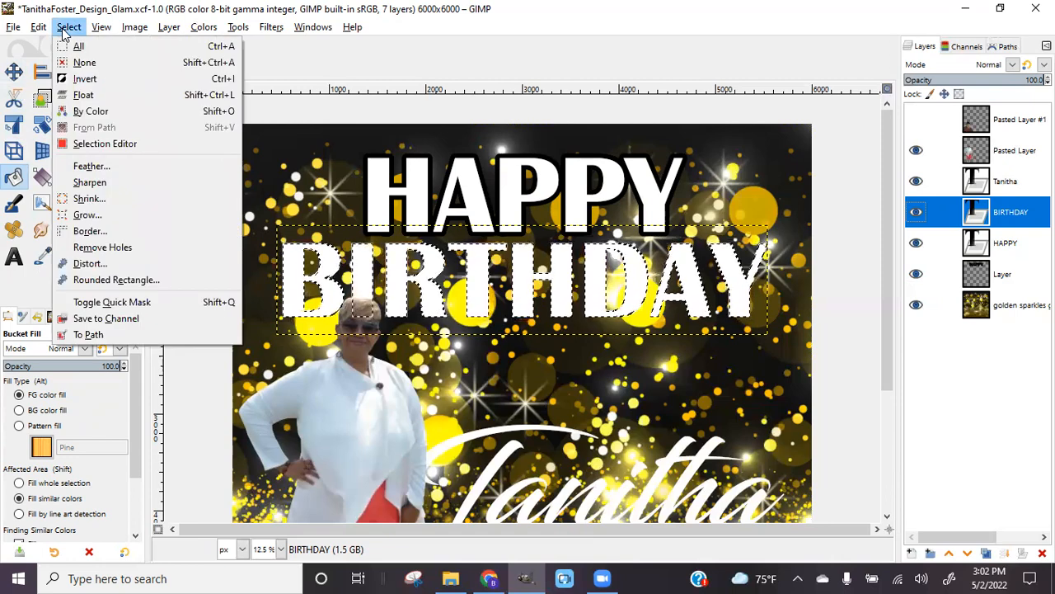
click(100, 218)
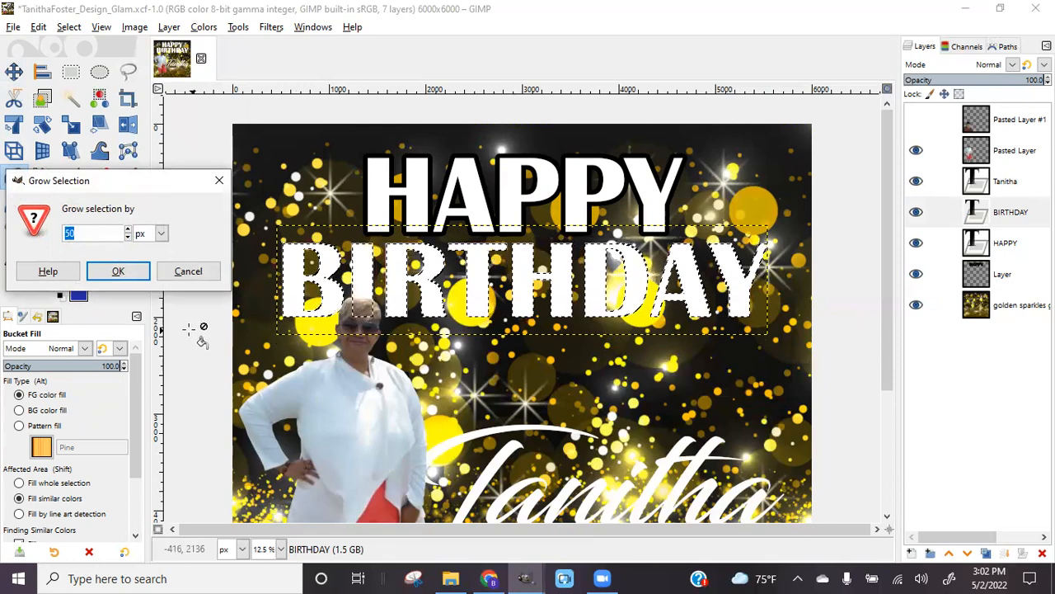
click(131, 276)
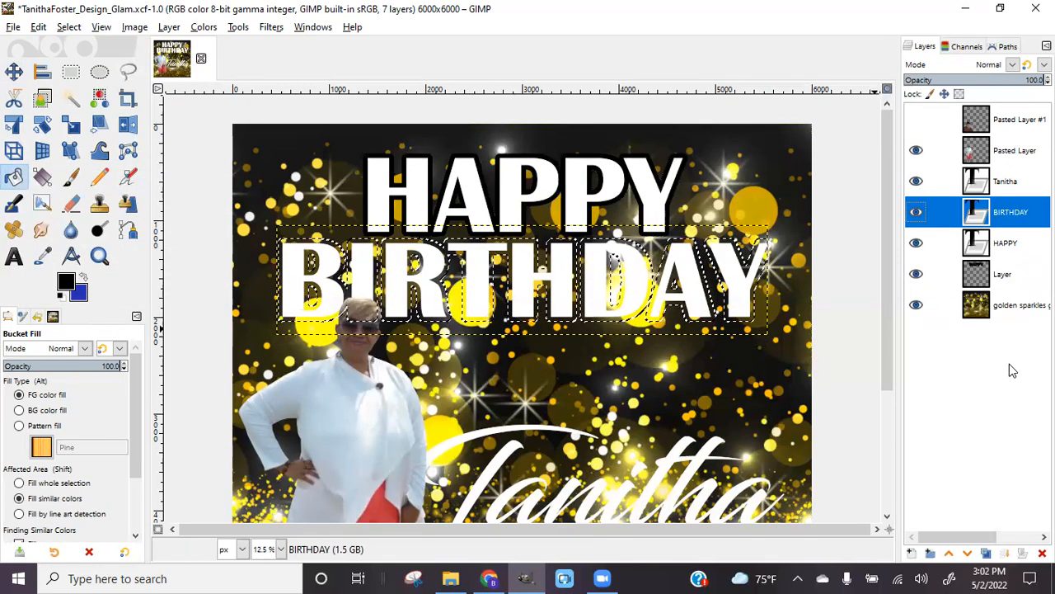
Add a new transparent layer and lower it beneath the BIRTHDAY text
click(912, 553)
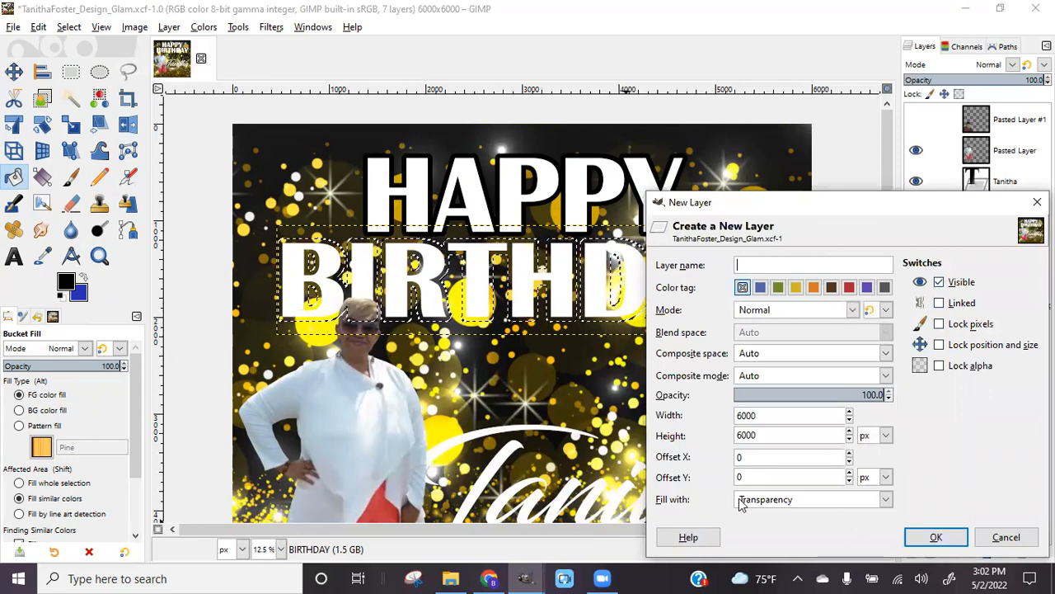
click(955, 541)
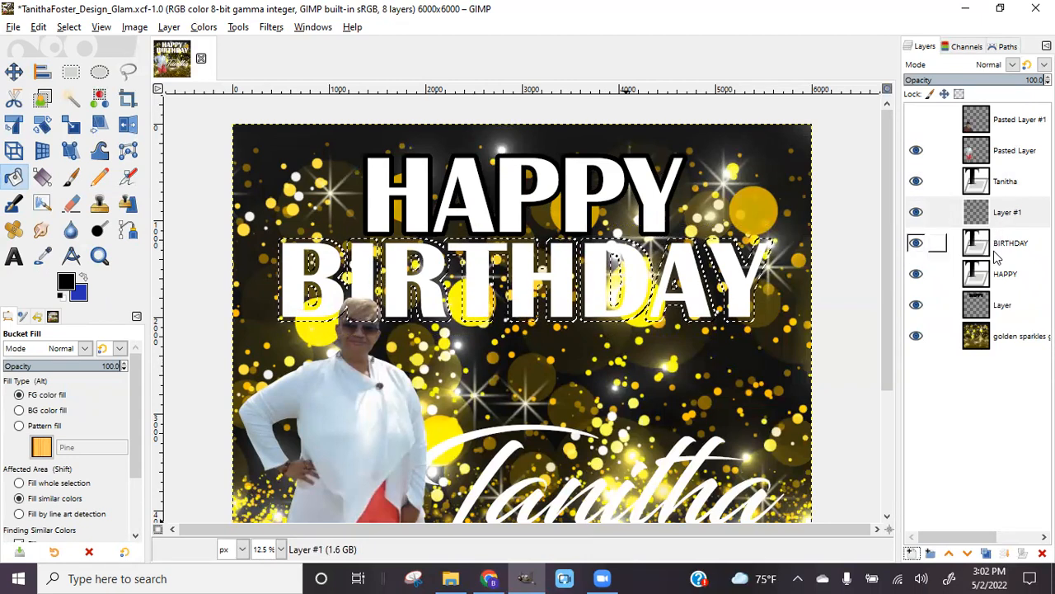
click(967, 554)
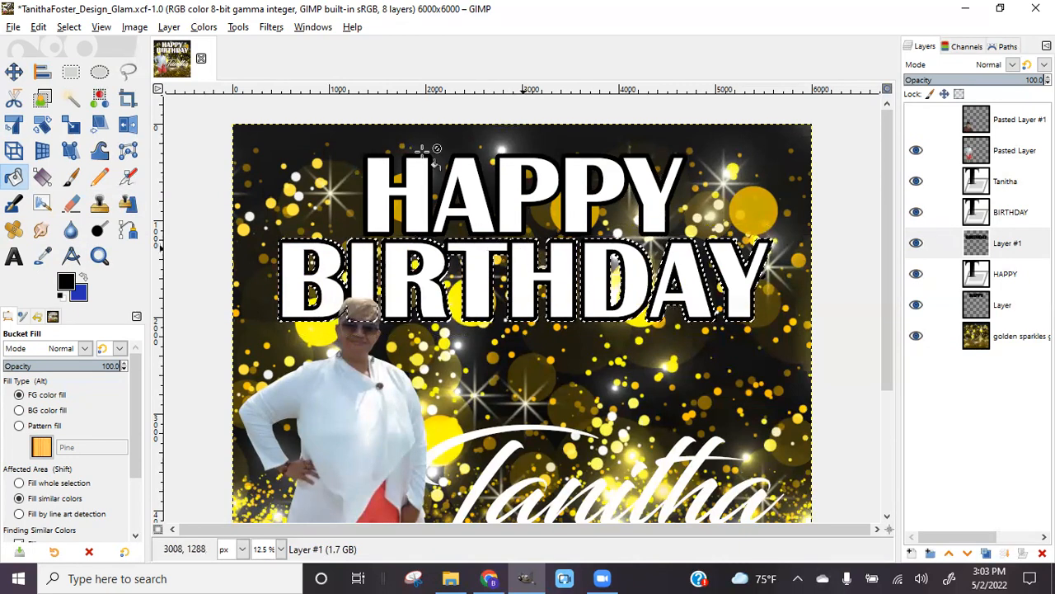
Clear the selection around BIRTHDAY and fit the whole design in view
click(71, 28)
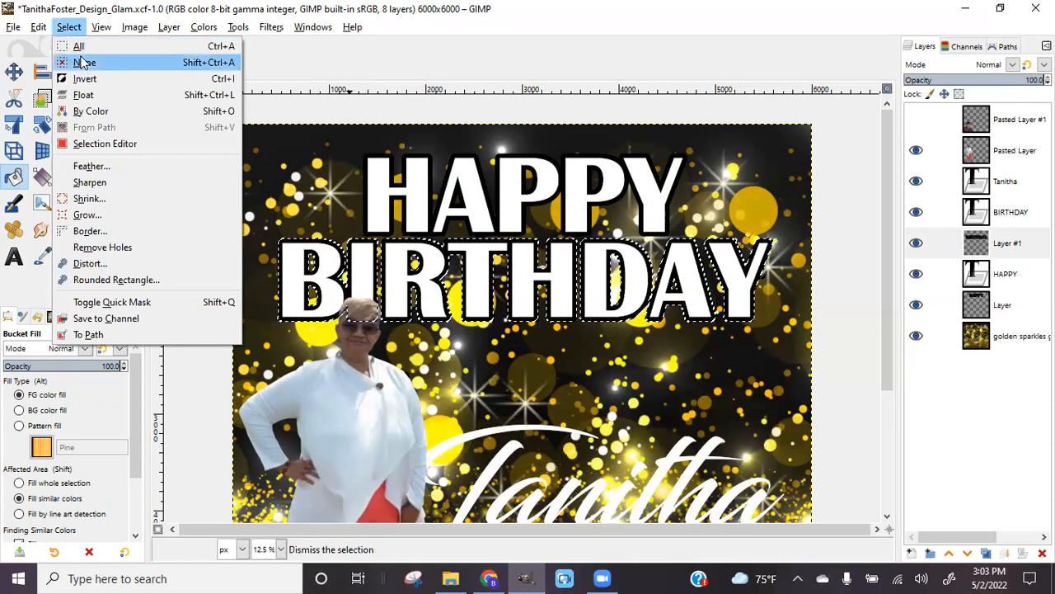
click(85, 63)
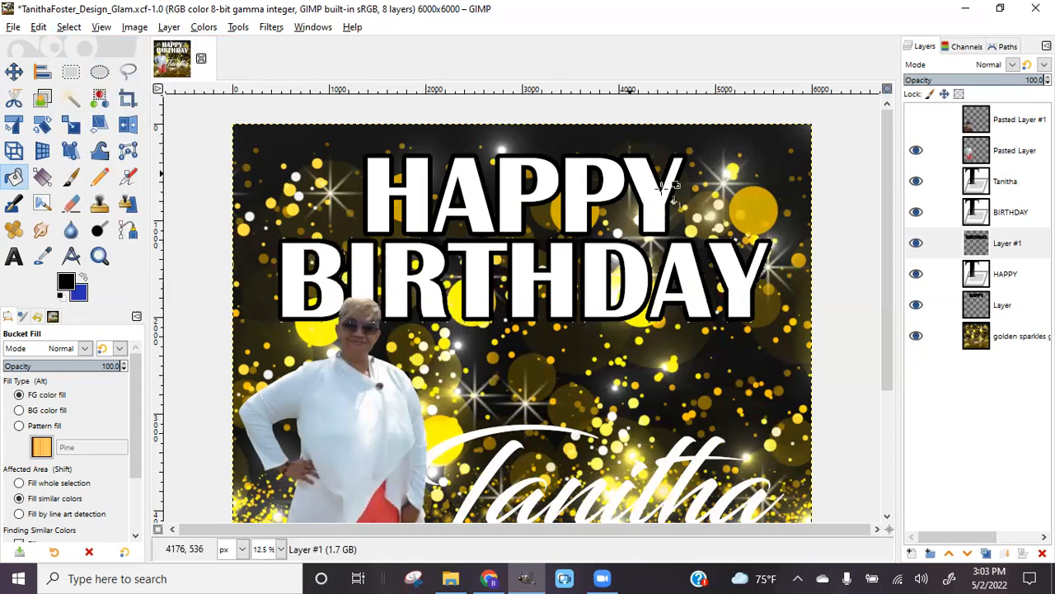
key(minus)
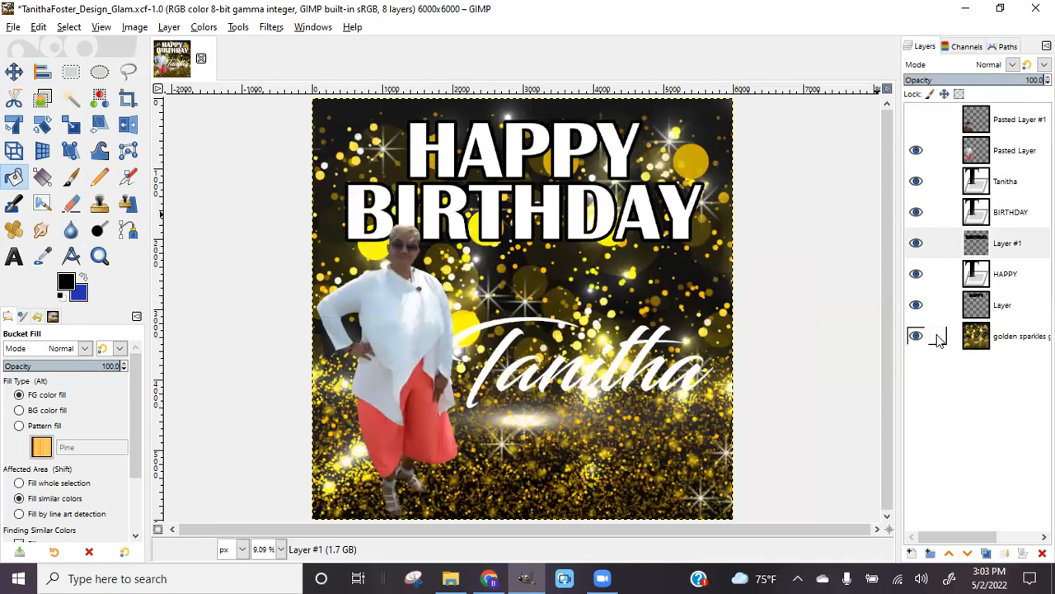
Toggle the HAPPY and BIRTHDAY outline layers off and on to compare the outlines
click(921, 306)
click(921, 305)
click(915, 243)
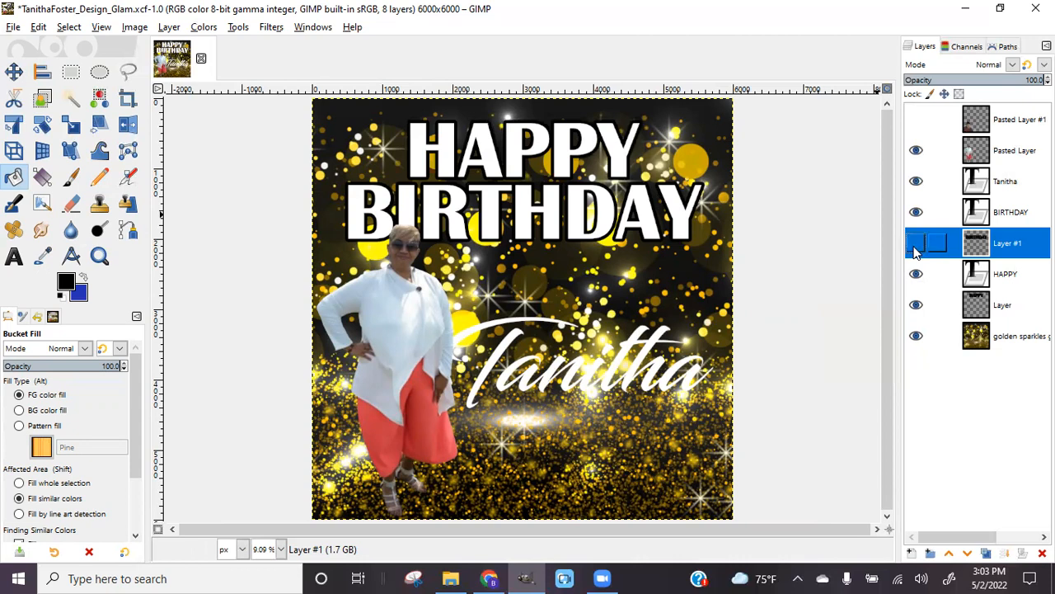
click(914, 246)
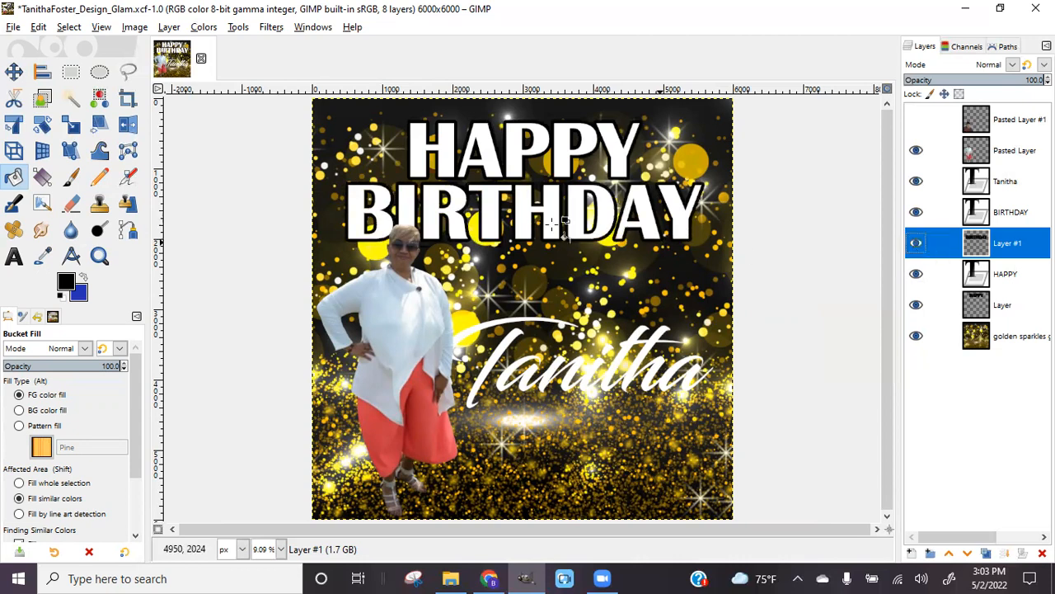
click(915, 246)
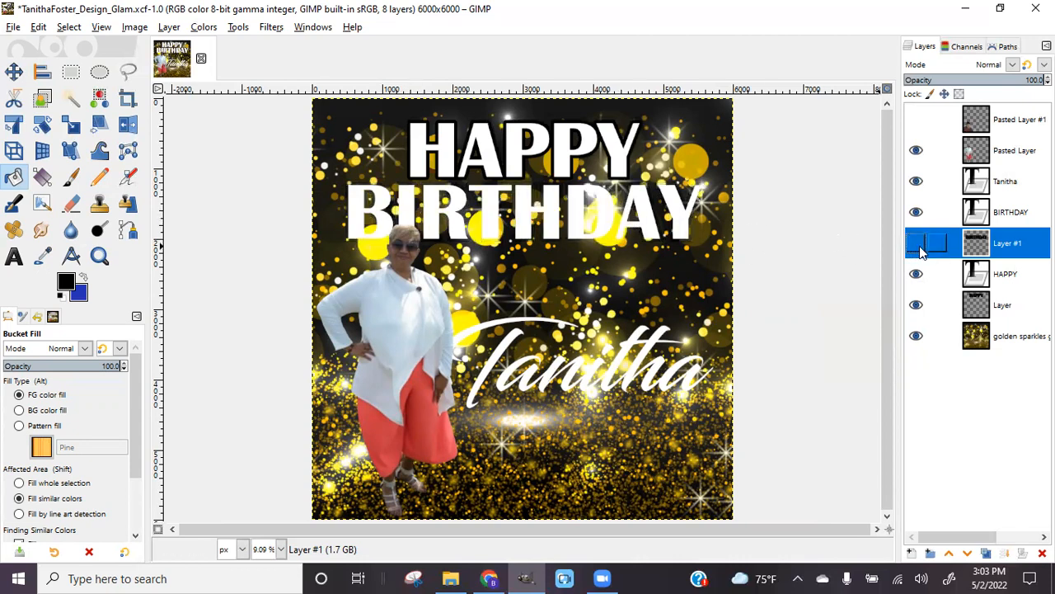
click(916, 245)
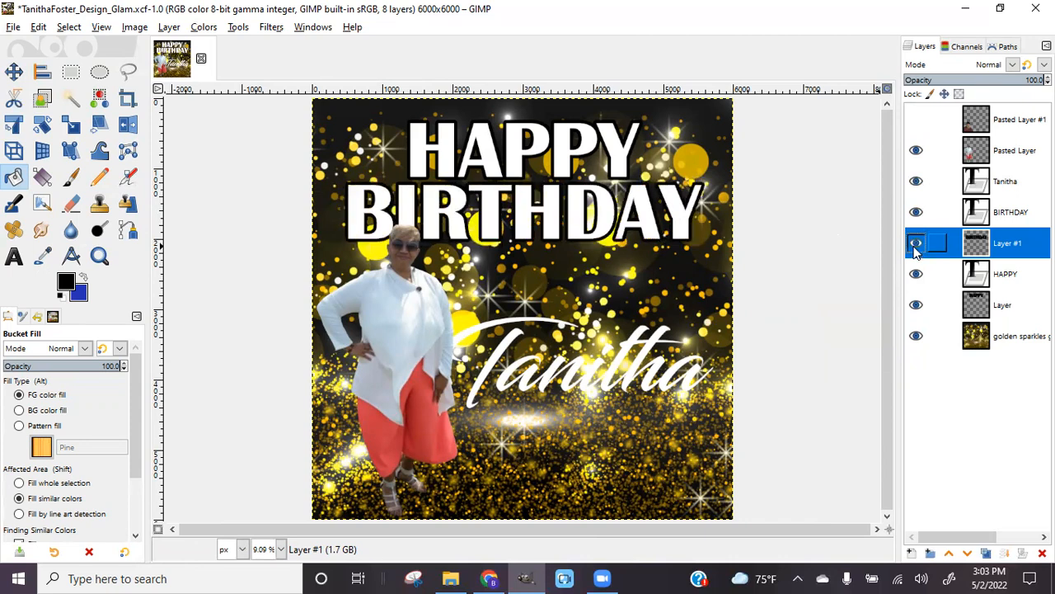
Select the Tanitha lettering with Alpha to Selection and grow the selection by 50 px
click(994, 186)
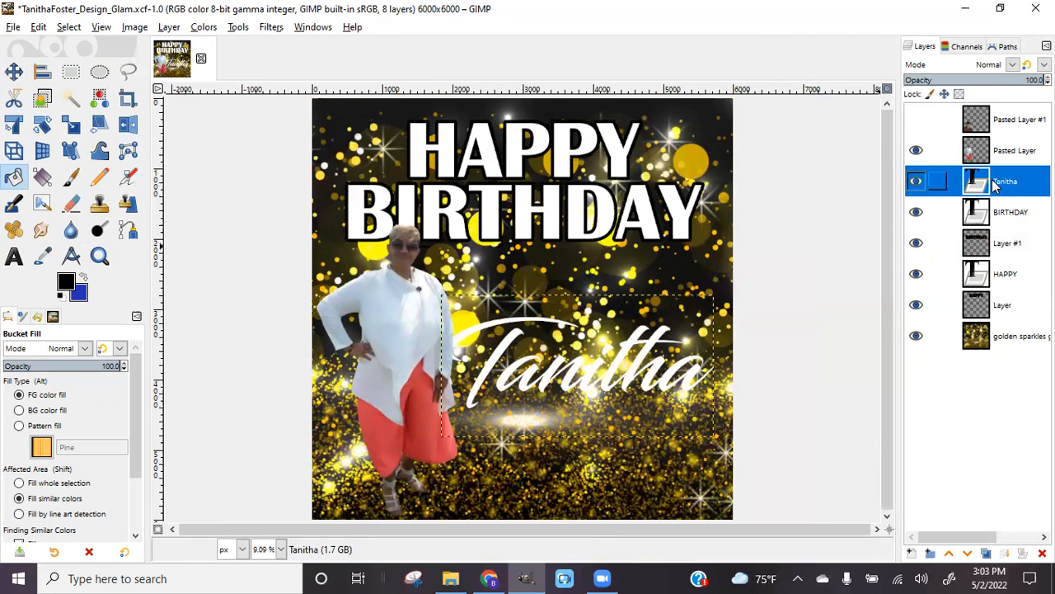
right_click(993, 186)
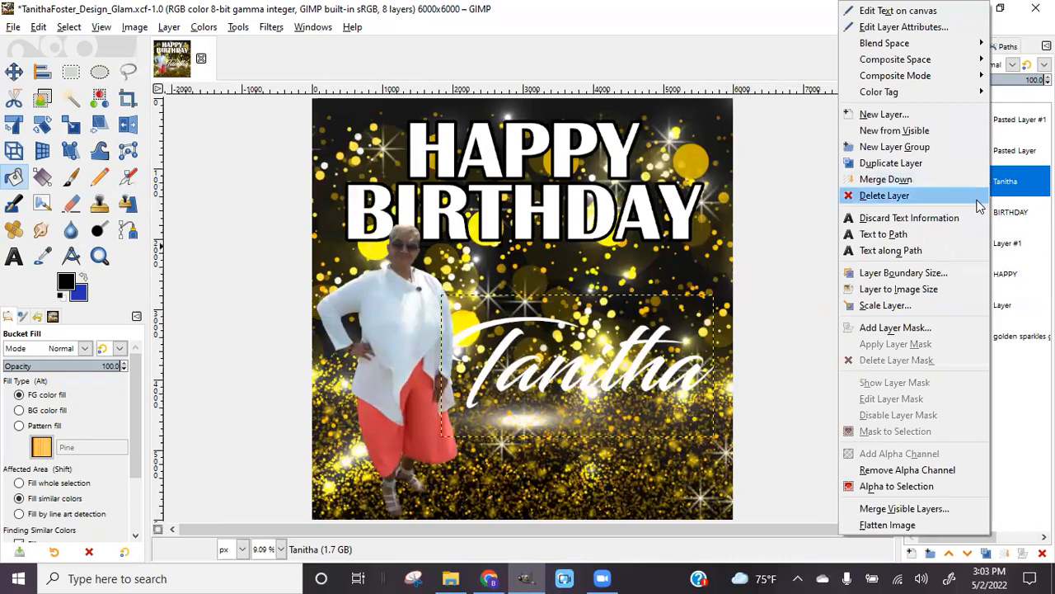
click(887, 490)
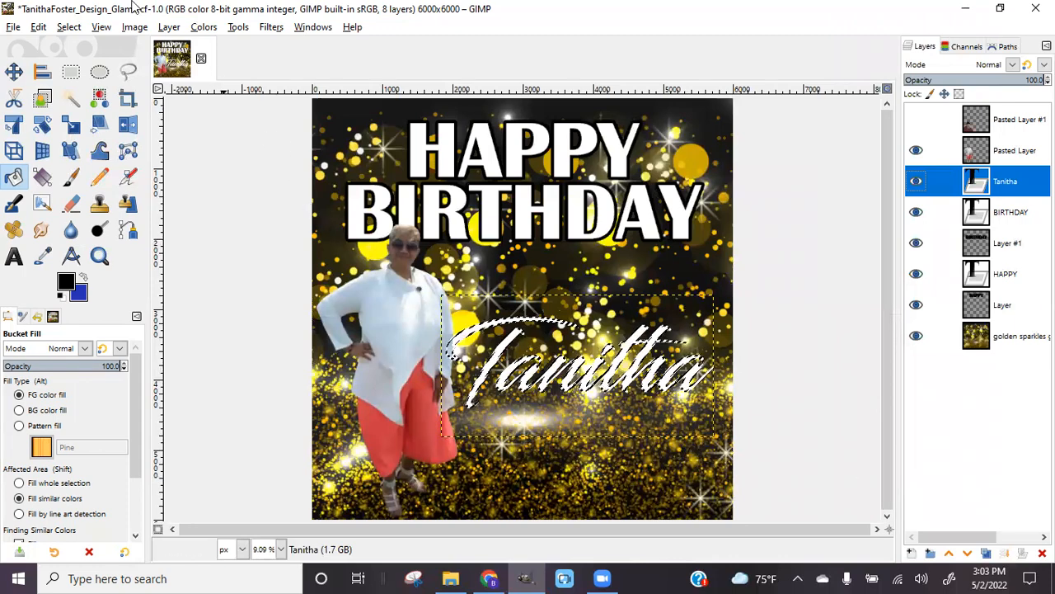
click(66, 28)
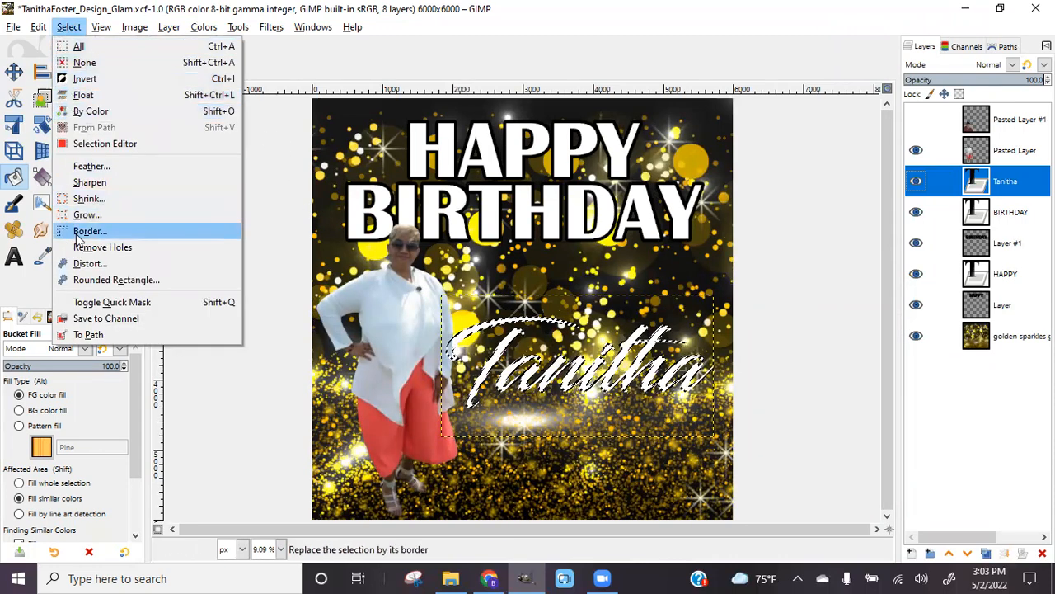
click(98, 219)
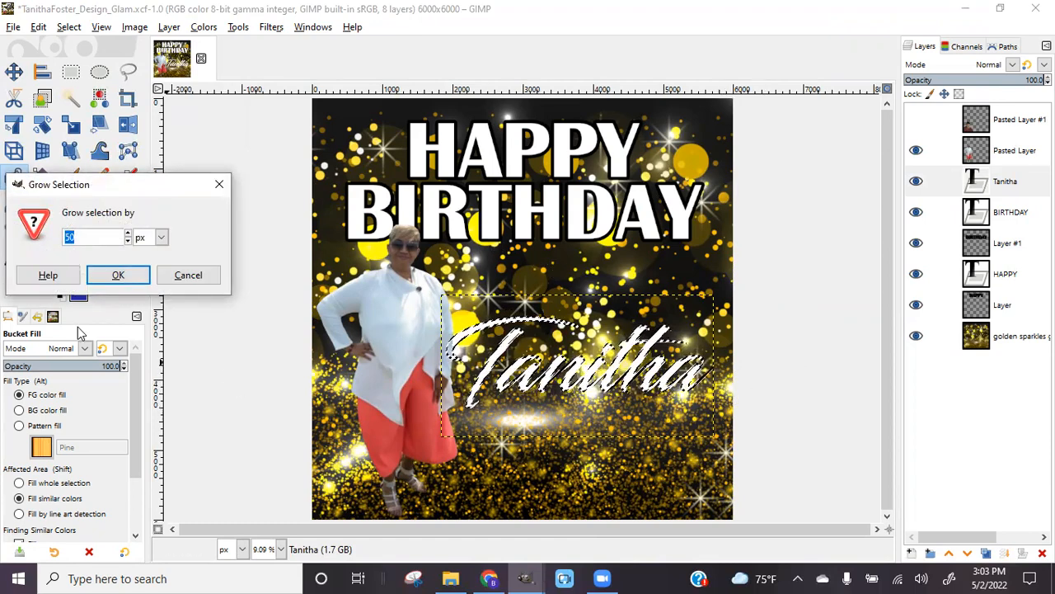
click(115, 276)
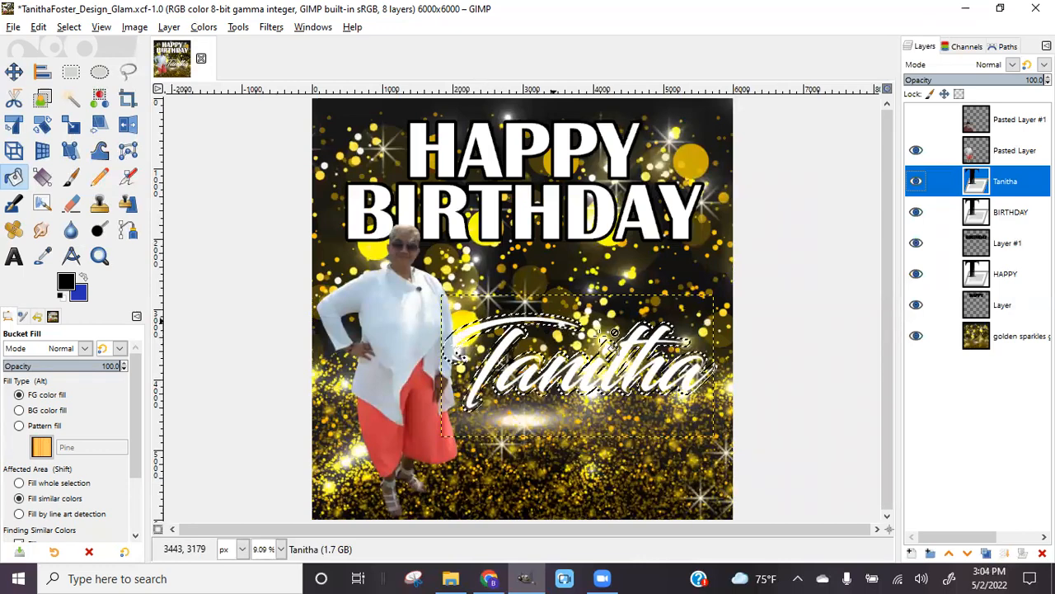
Add transparent Layer #2 below Tanitha, fill the grown selection black, and deselect
click(912, 553)
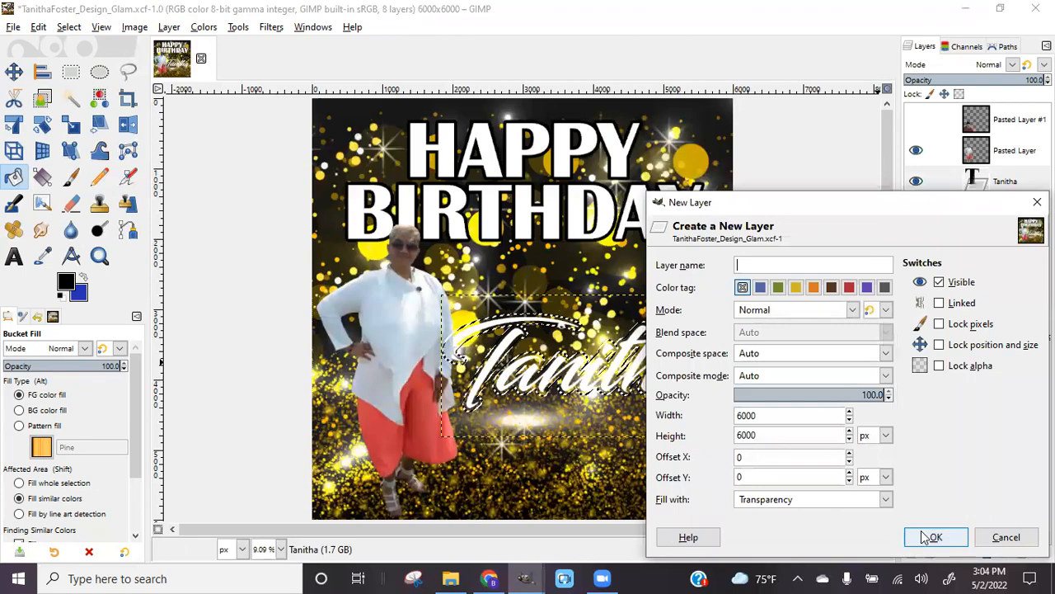
click(929, 537)
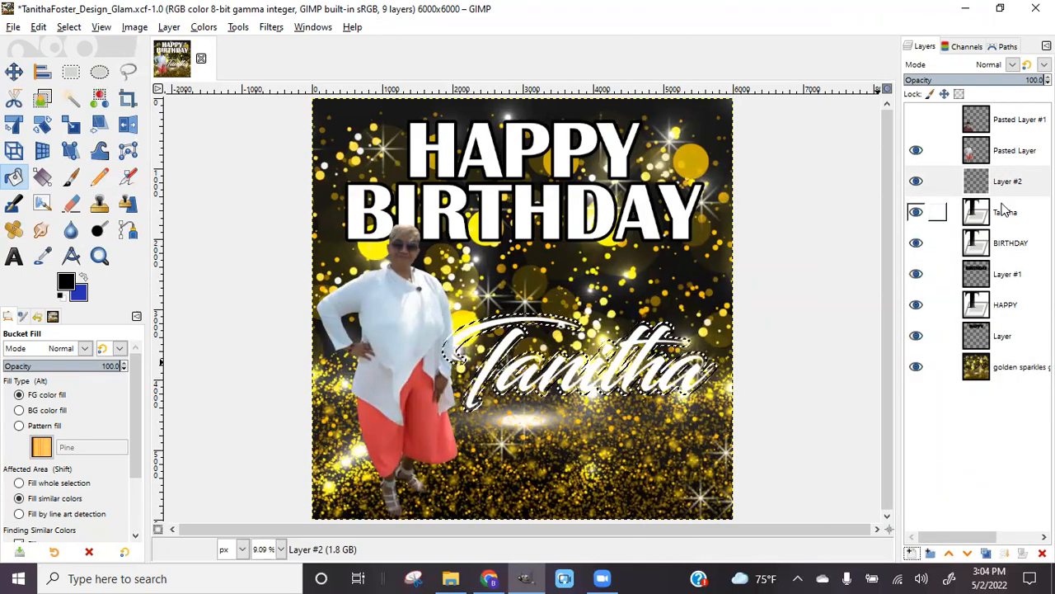
click(968, 555)
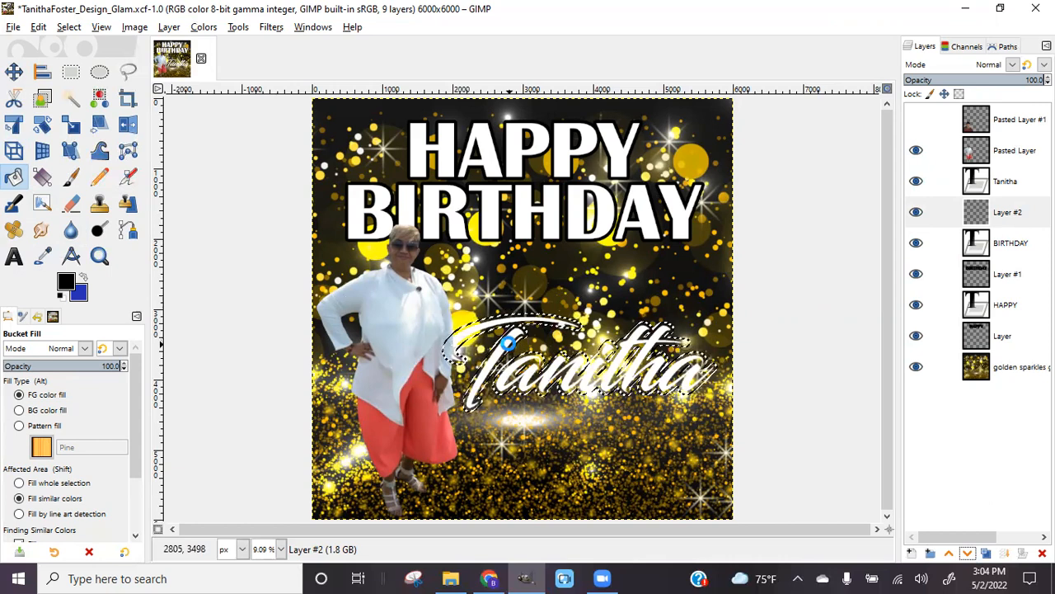
click(520, 338)
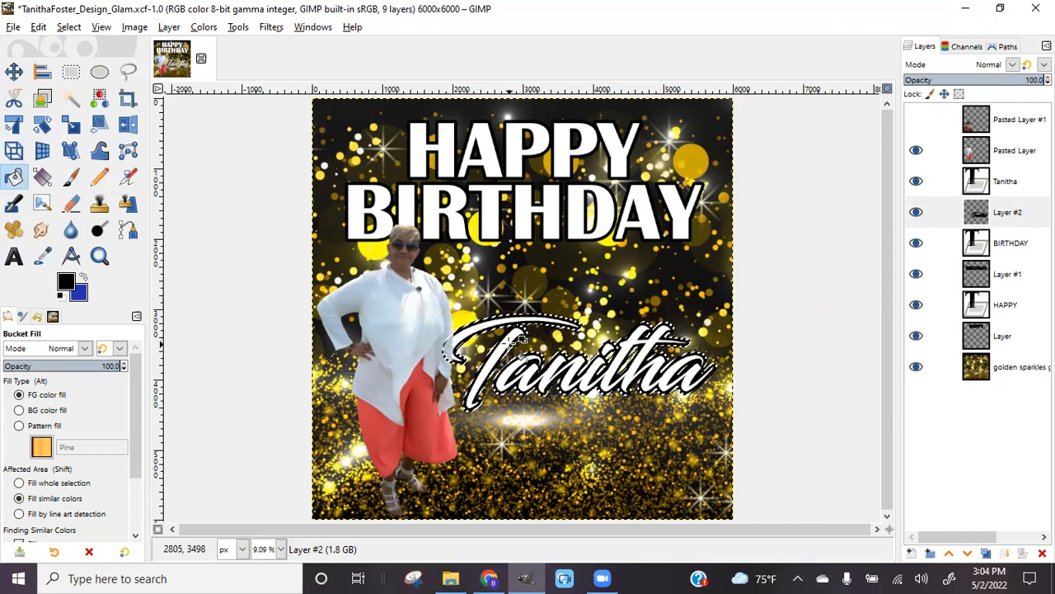
click(69, 26)
click(83, 65)
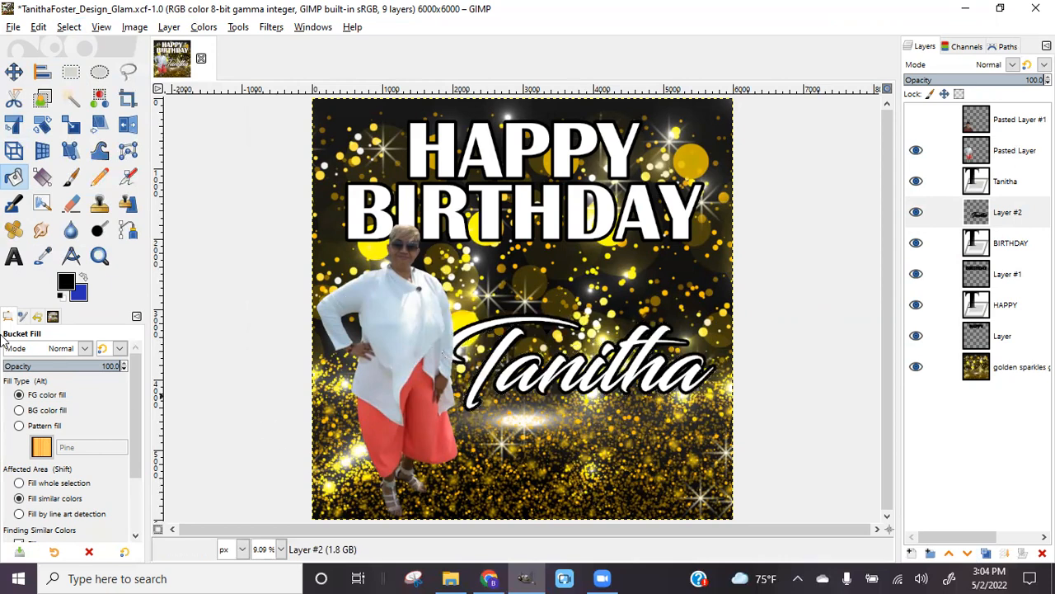
click(13, 28)
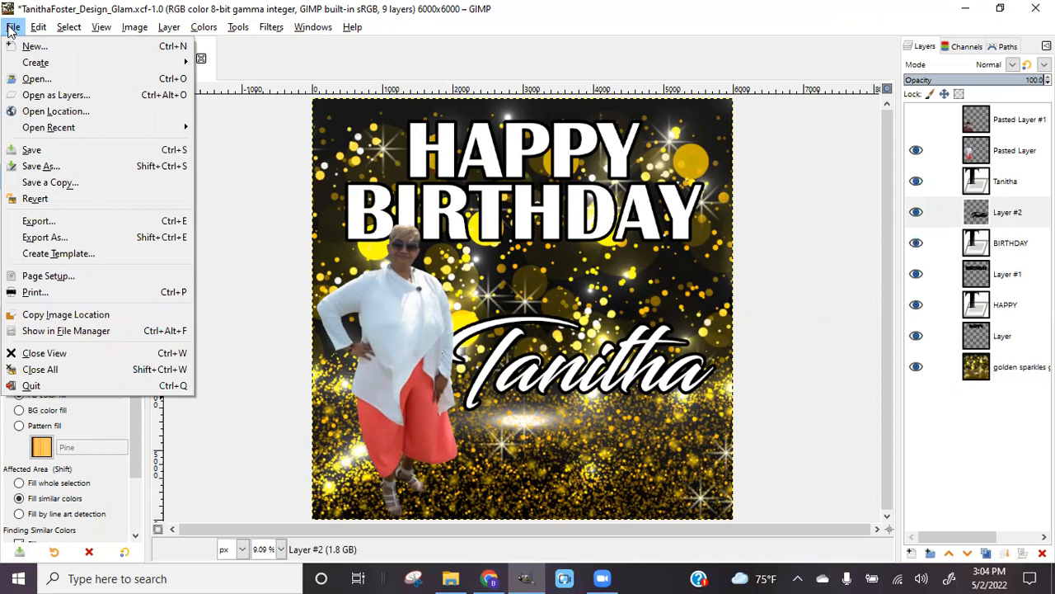
click(18, 149)
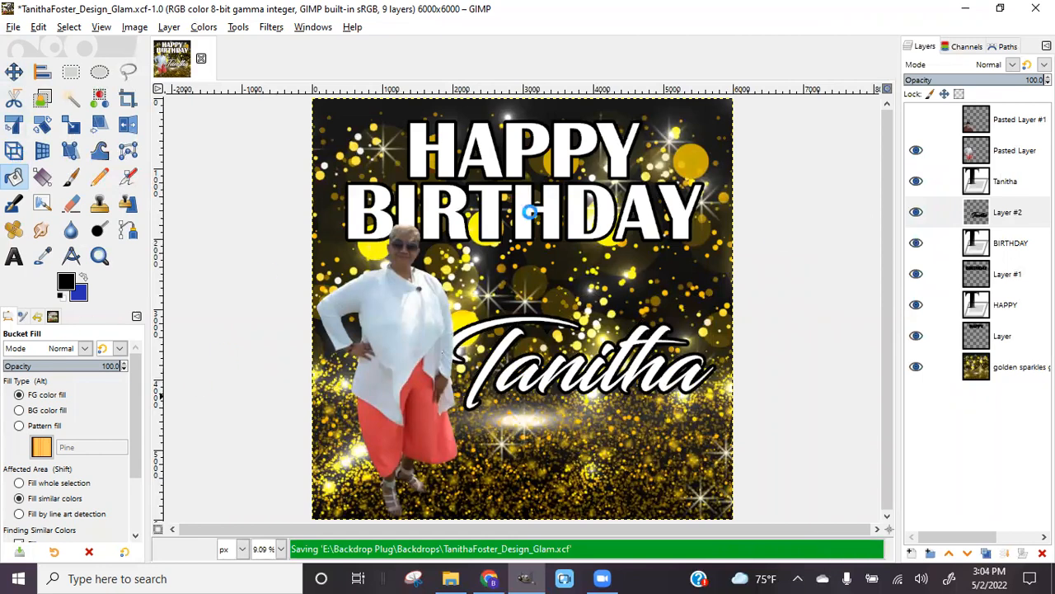
click(915, 213)
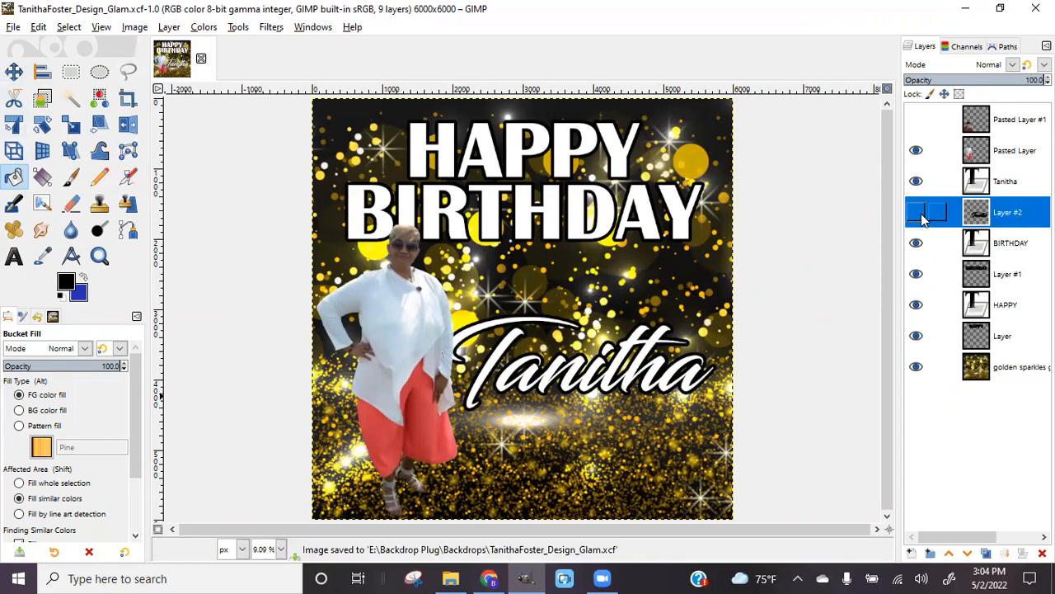
click(917, 214)
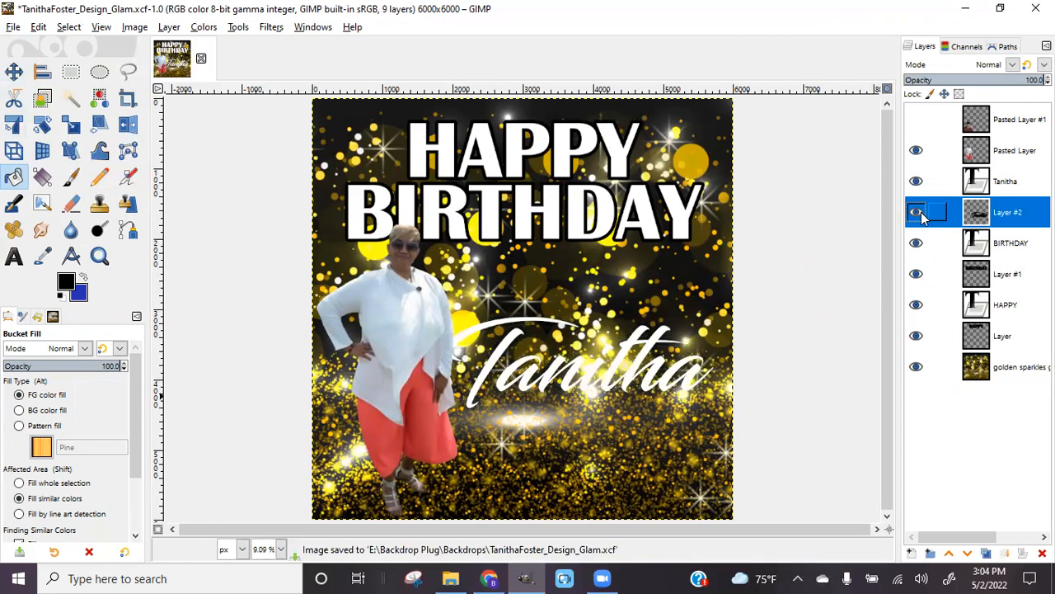
click(917, 274)
click(919, 274)
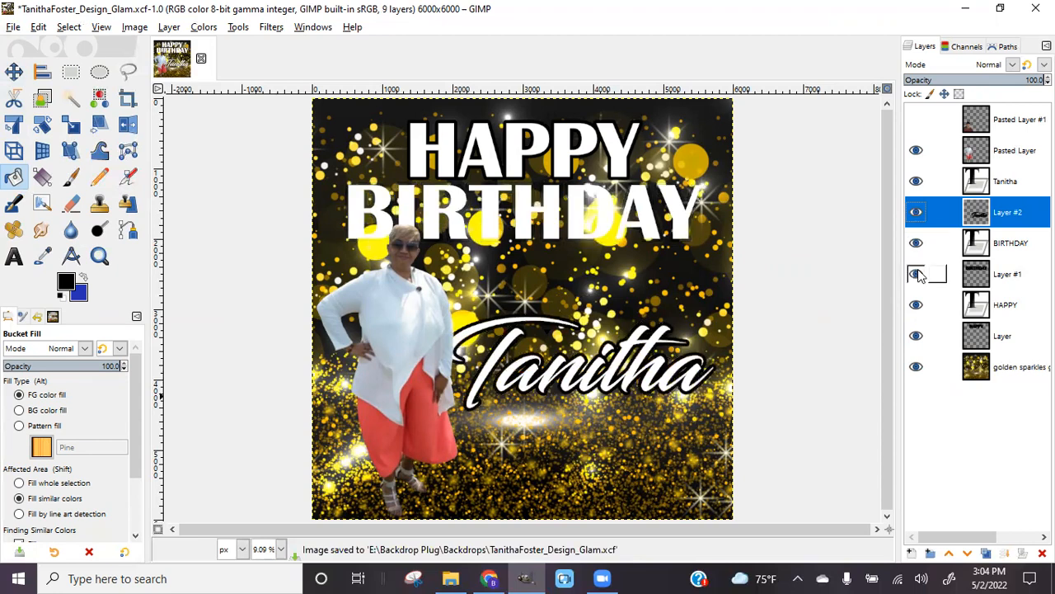
click(917, 338)
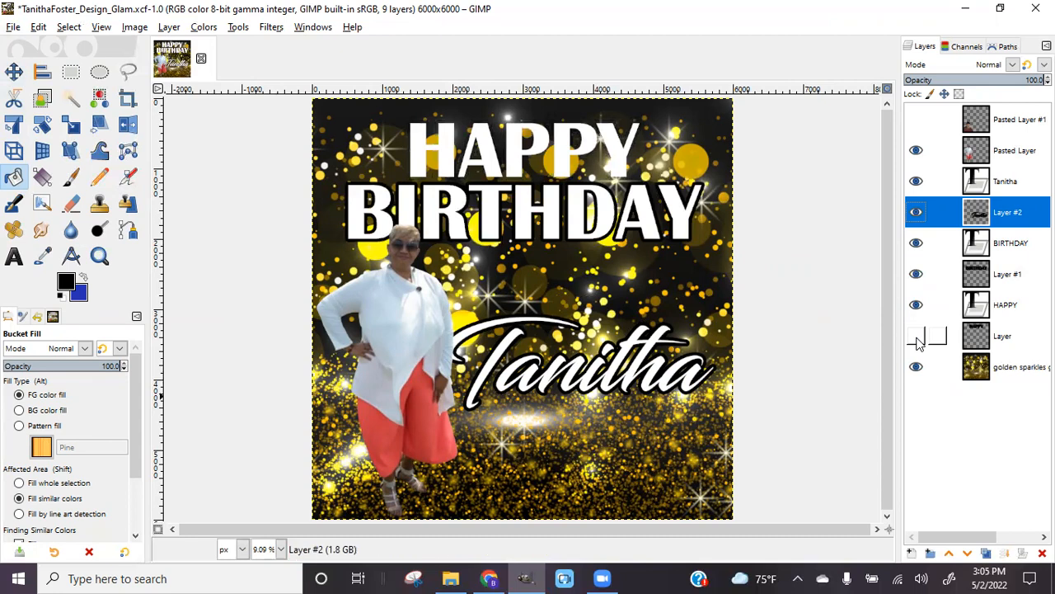
click(917, 338)
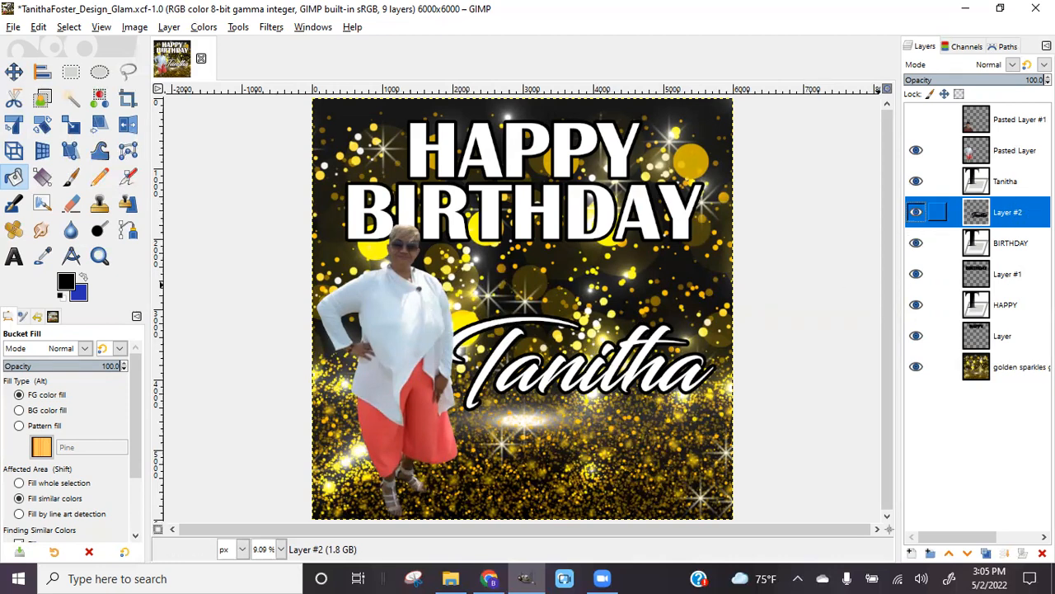
Open the Light and Shadow > Drop Shadow filter for Layer #2
click(272, 28)
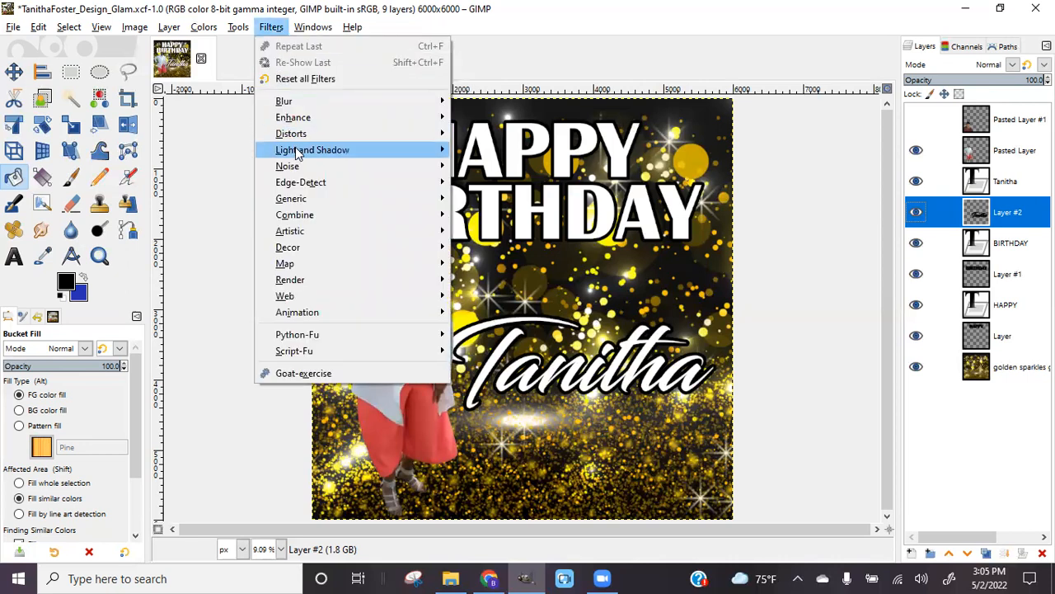
mouse_move(298, 155)
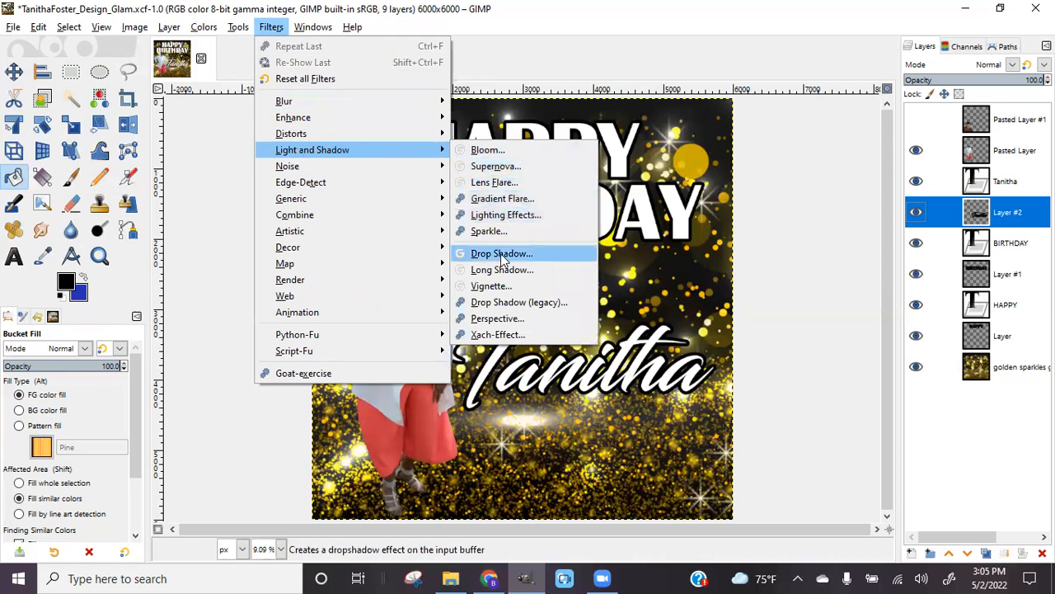
click(502, 255)
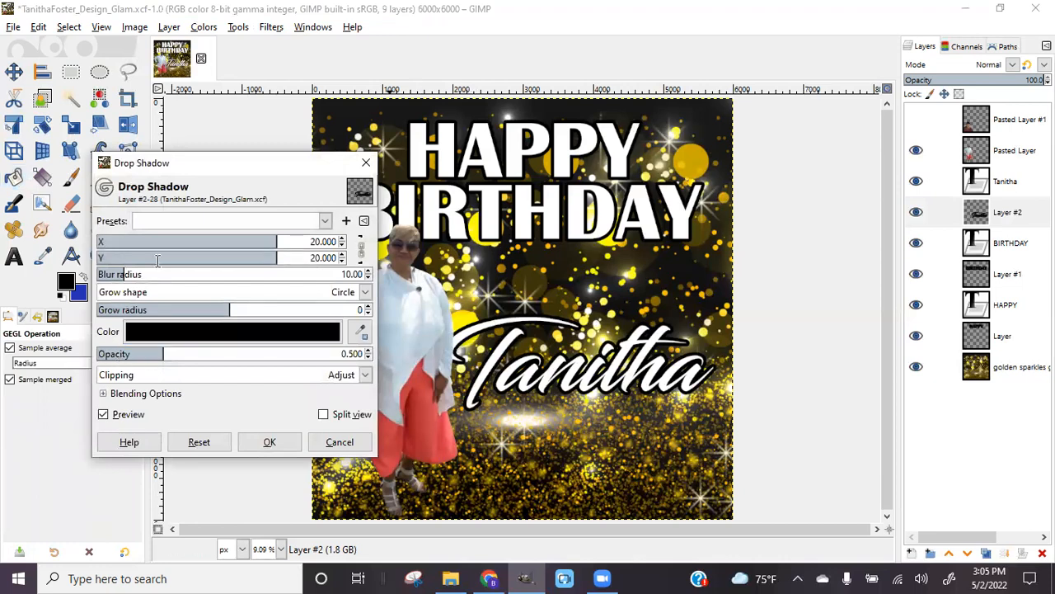
Set the drop shadow colour to gold c2ab05 sampled from the background sparkles
click(278, 332)
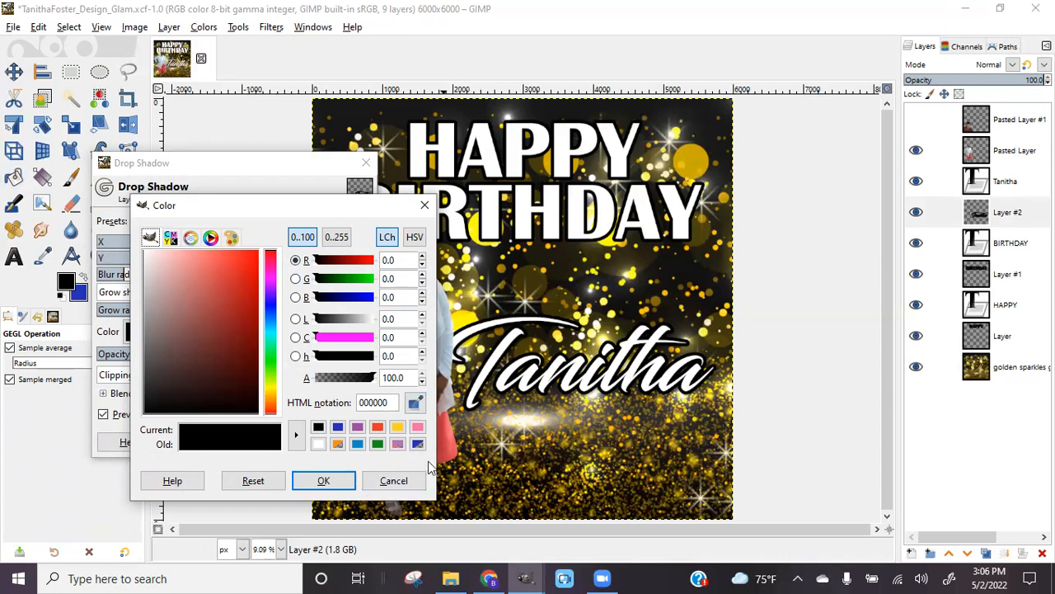
click(415, 403)
click(415, 402)
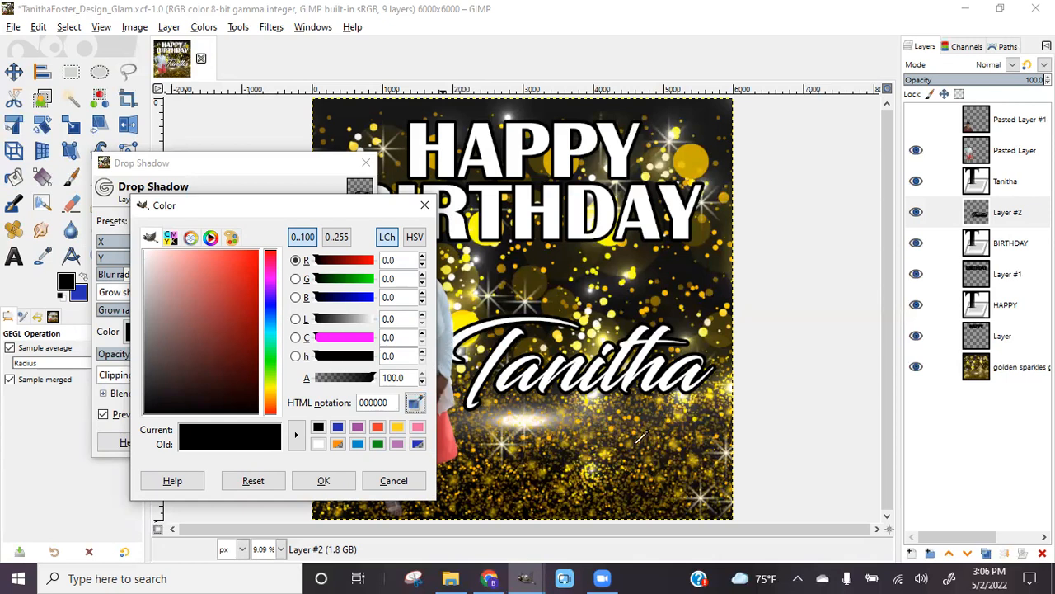
click(691, 163)
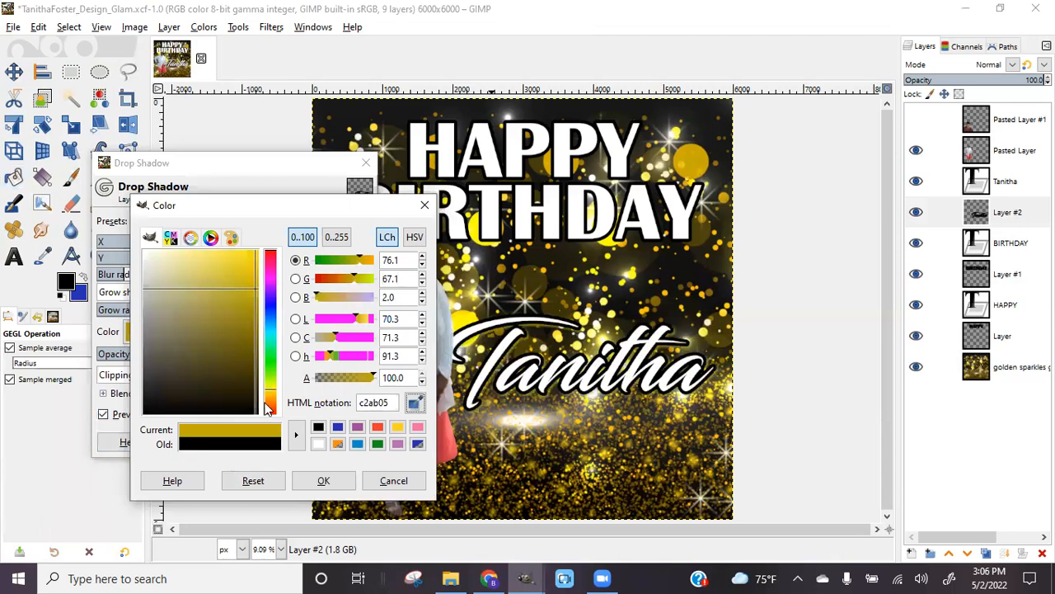
click(346, 481)
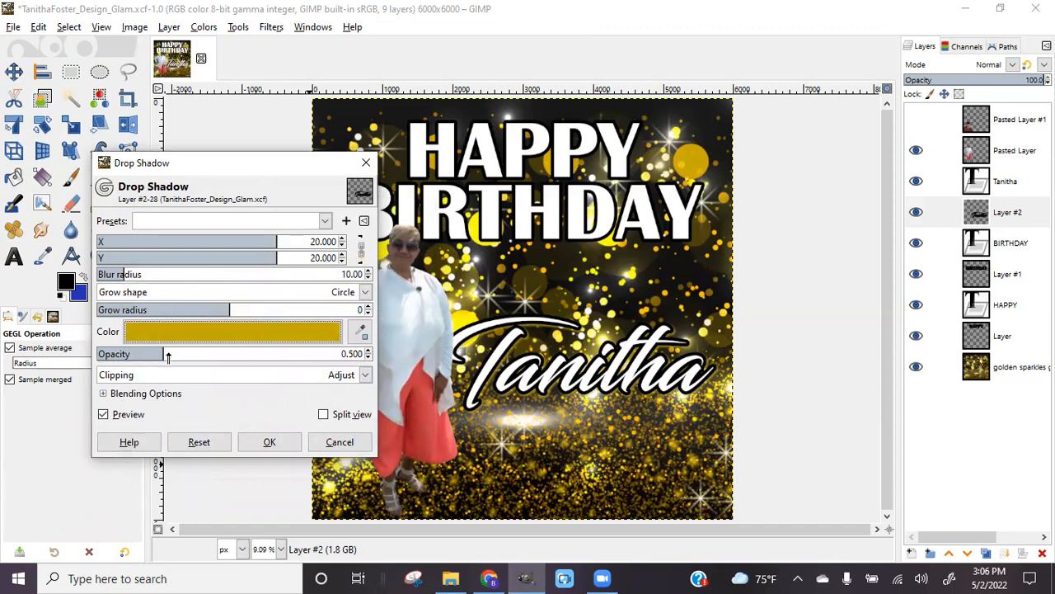
Raise the shadow opacity to 1.838 and set the X/Y offset to 23.333
drag(161, 353, 313, 354)
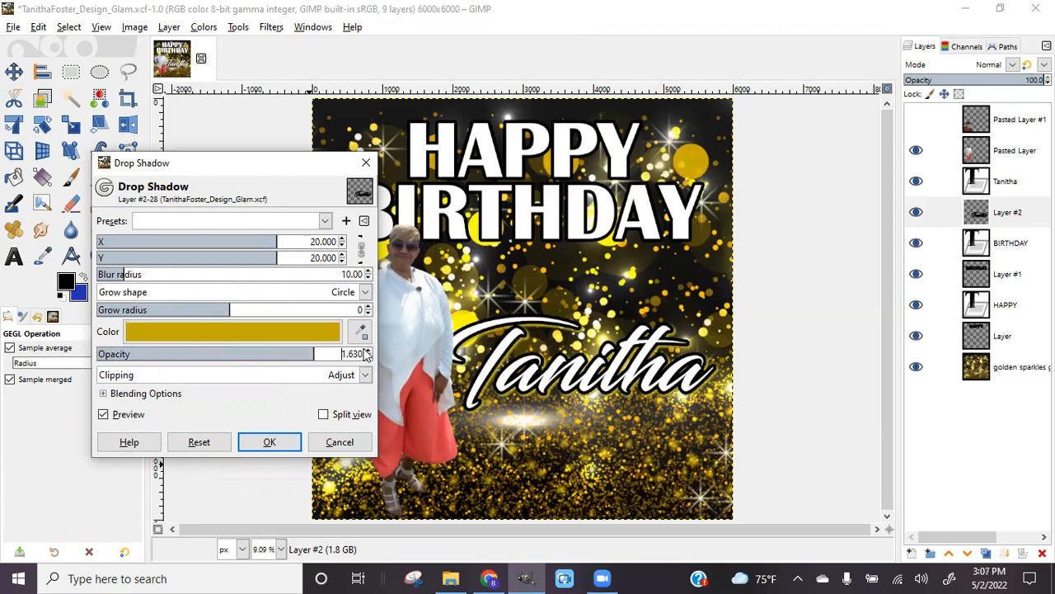
drag(313, 355, 342, 355)
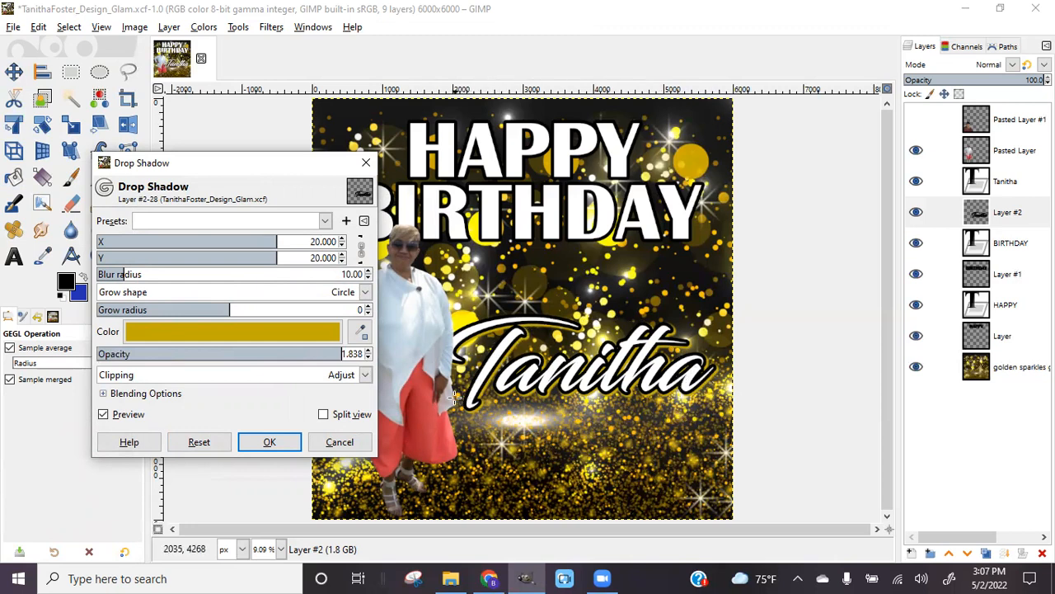
click(104, 418)
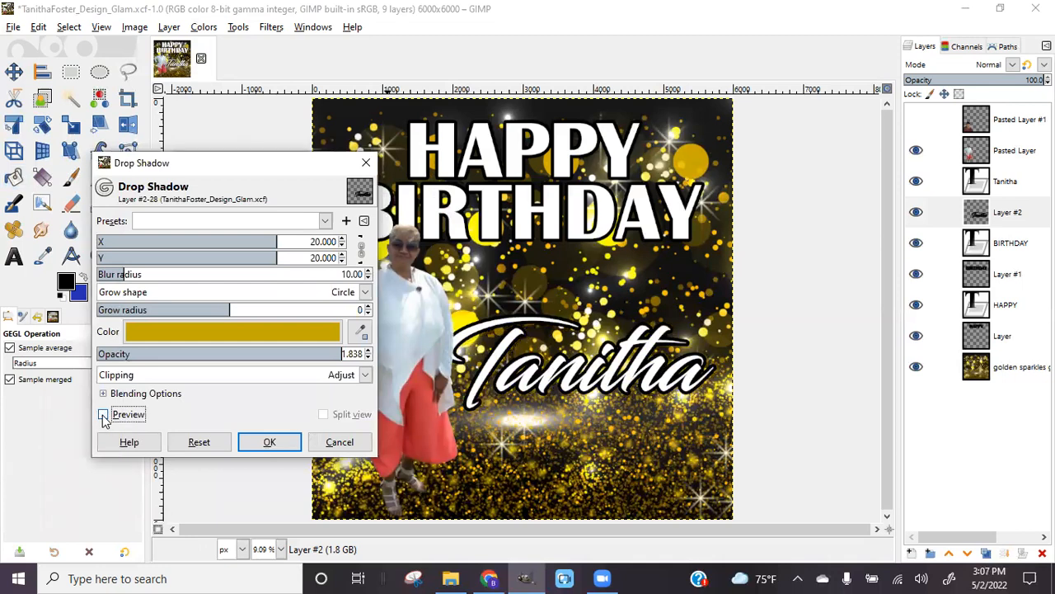
click(104, 415)
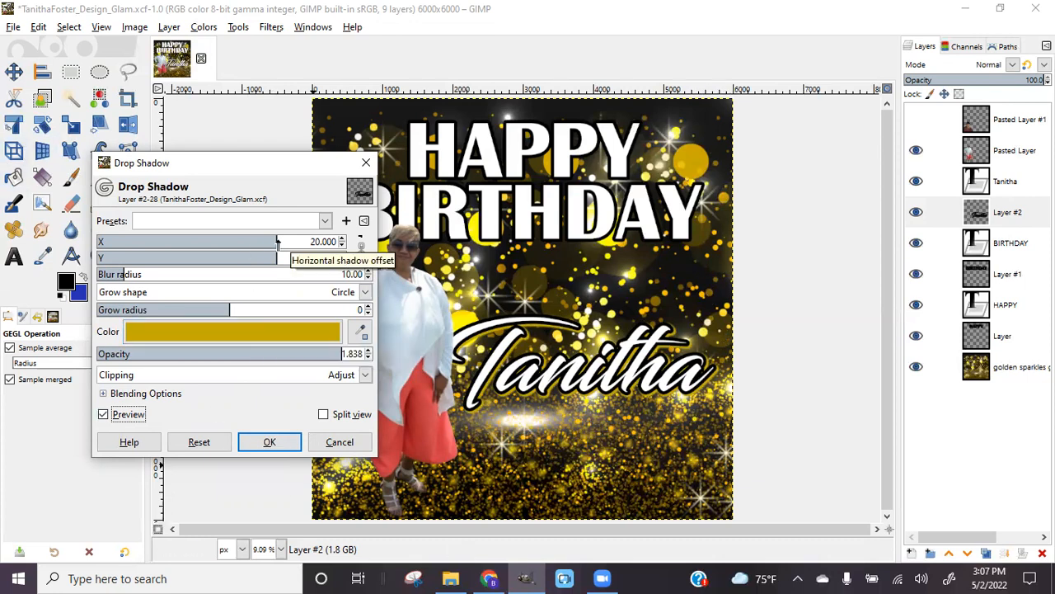
drag(278, 241, 196, 245)
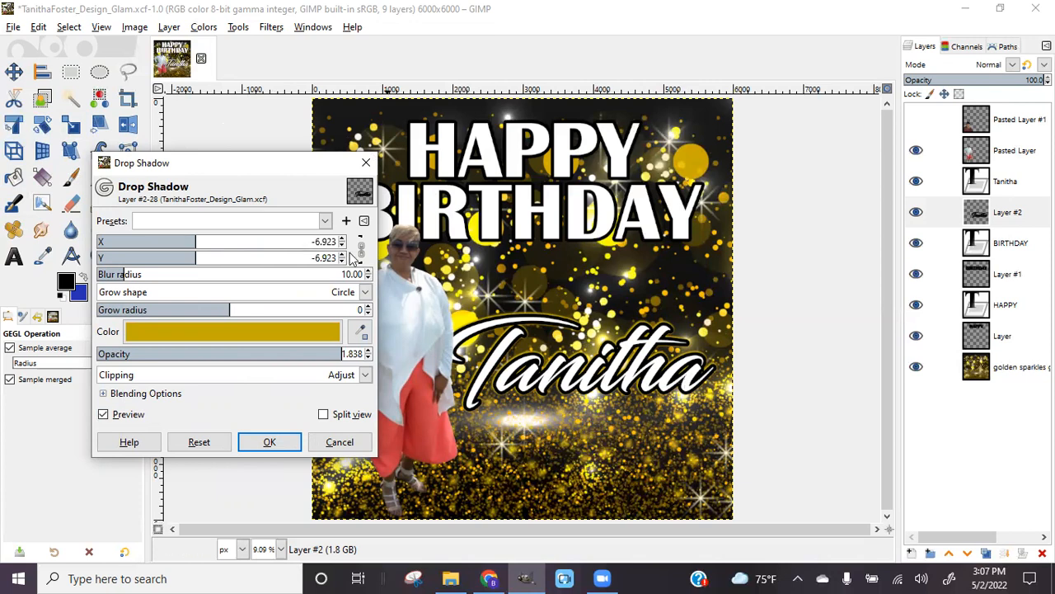
drag(198, 249, 288, 250)
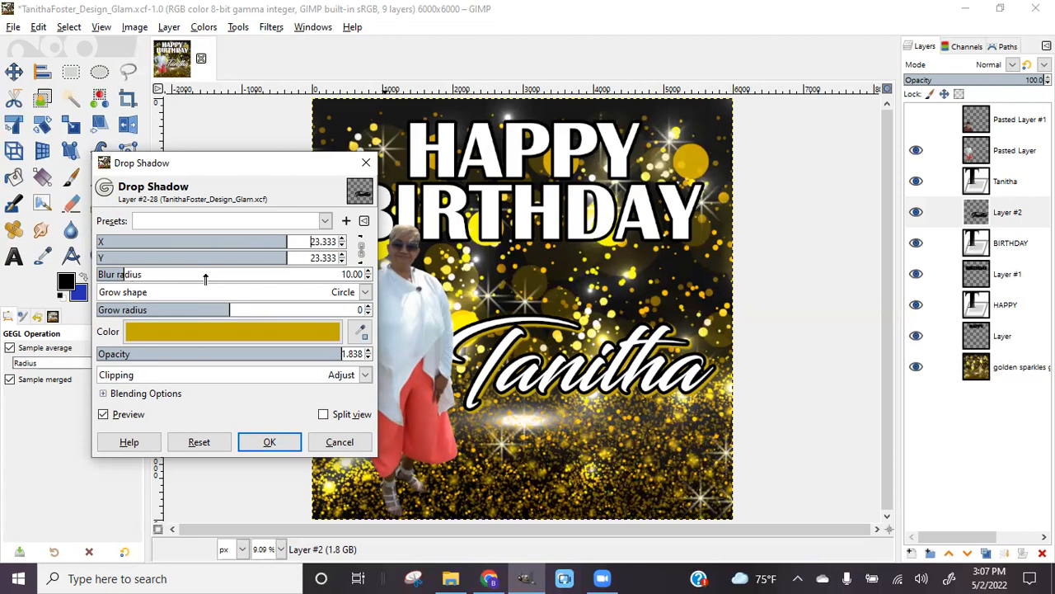
Apply the shadow with blur radius 53.78, Circle grow shape and opacity 1.723
click(126, 276)
drag(177, 279, 209, 281)
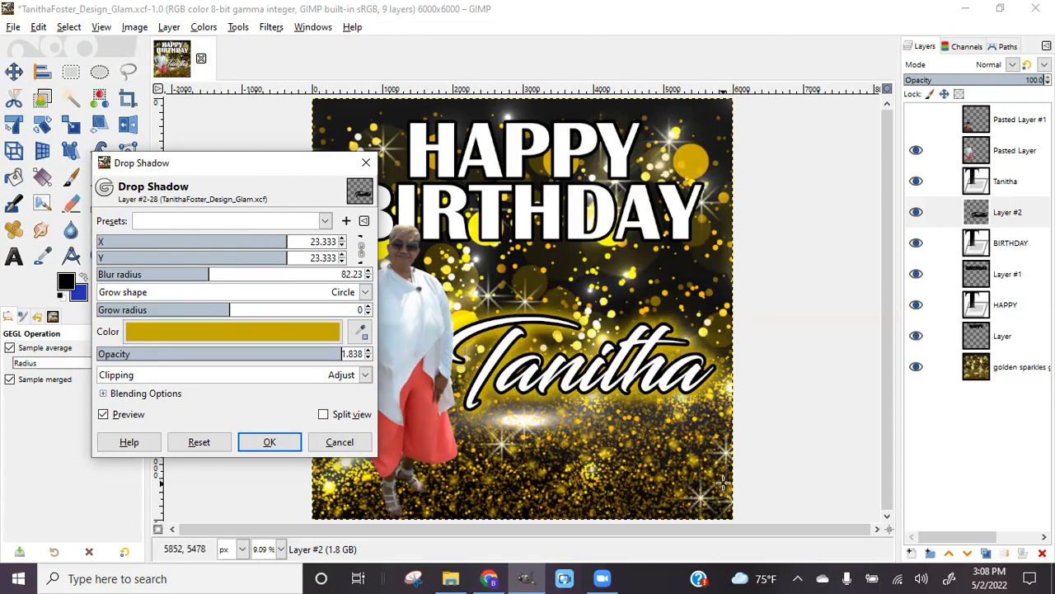
drag(203, 274, 193, 283)
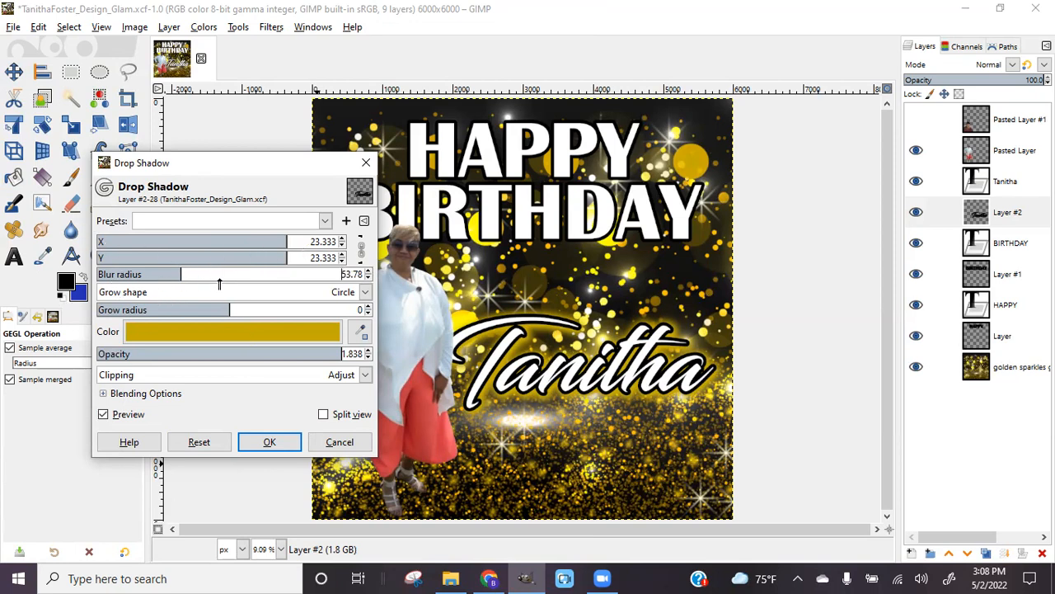
click(365, 295)
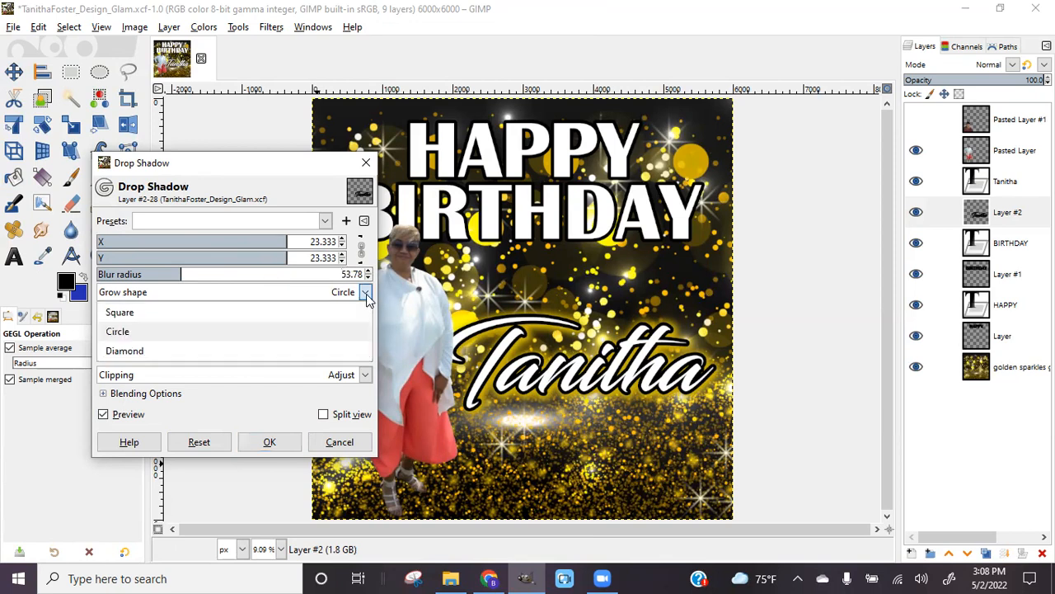
click(367, 296)
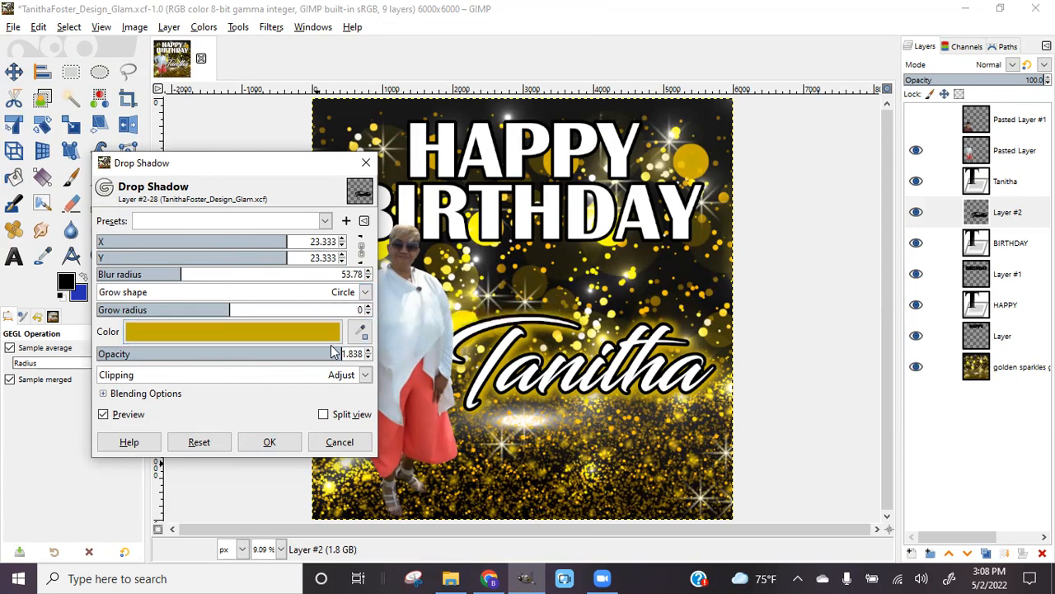
drag(340, 353, 216, 353)
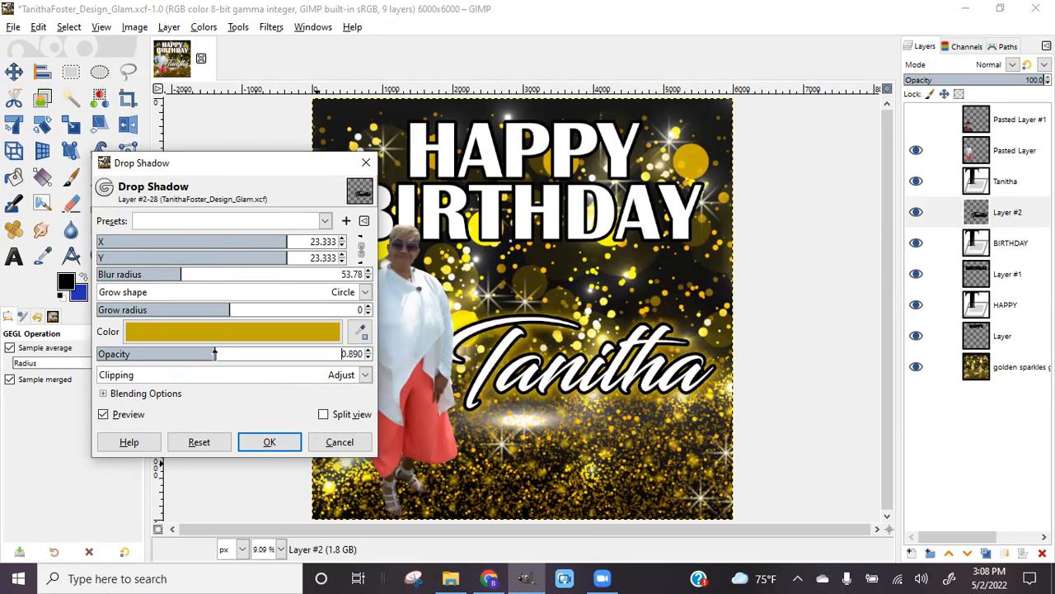
drag(213, 352, 328, 354)
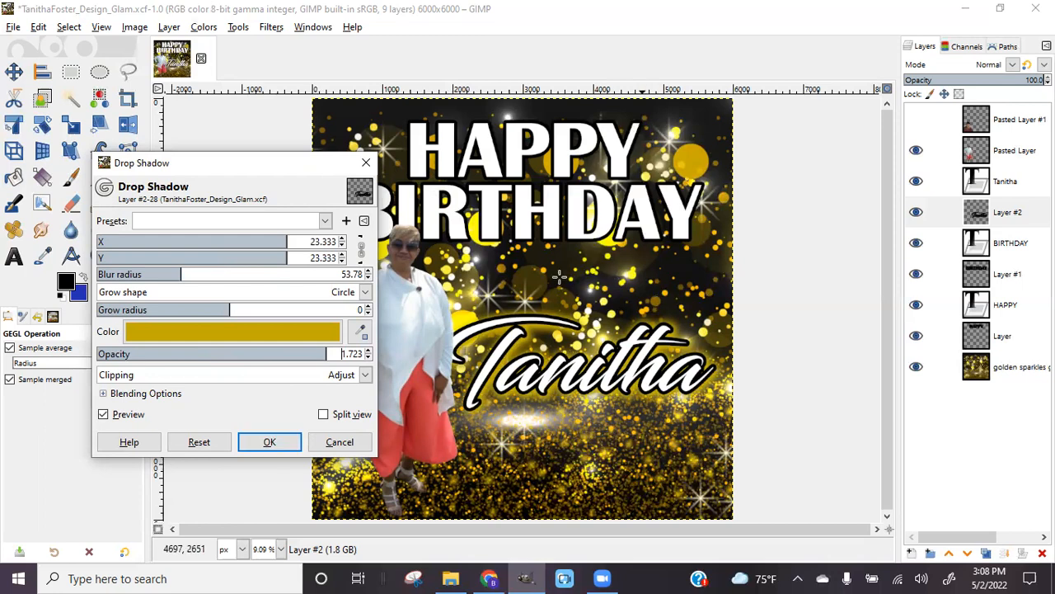
click(273, 439)
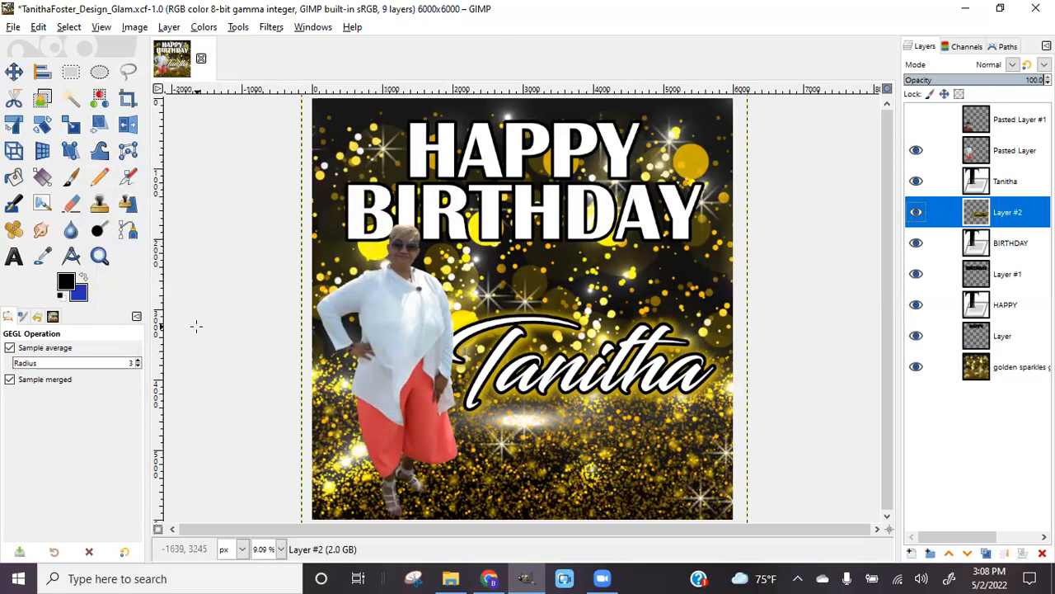
Repeat the gold drop shadow on Layer #1
click(1008, 275)
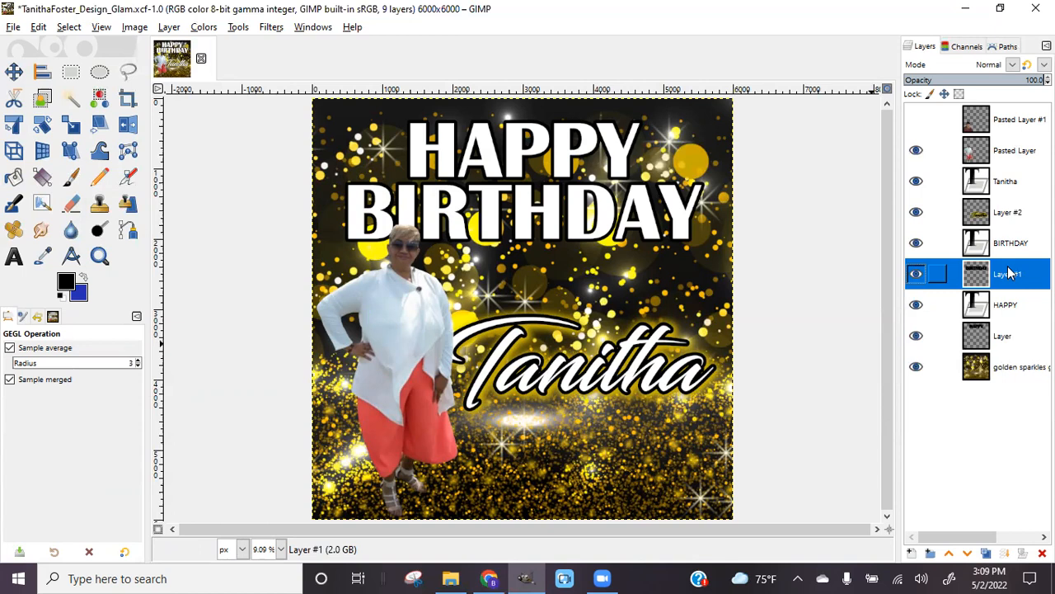
click(273, 31)
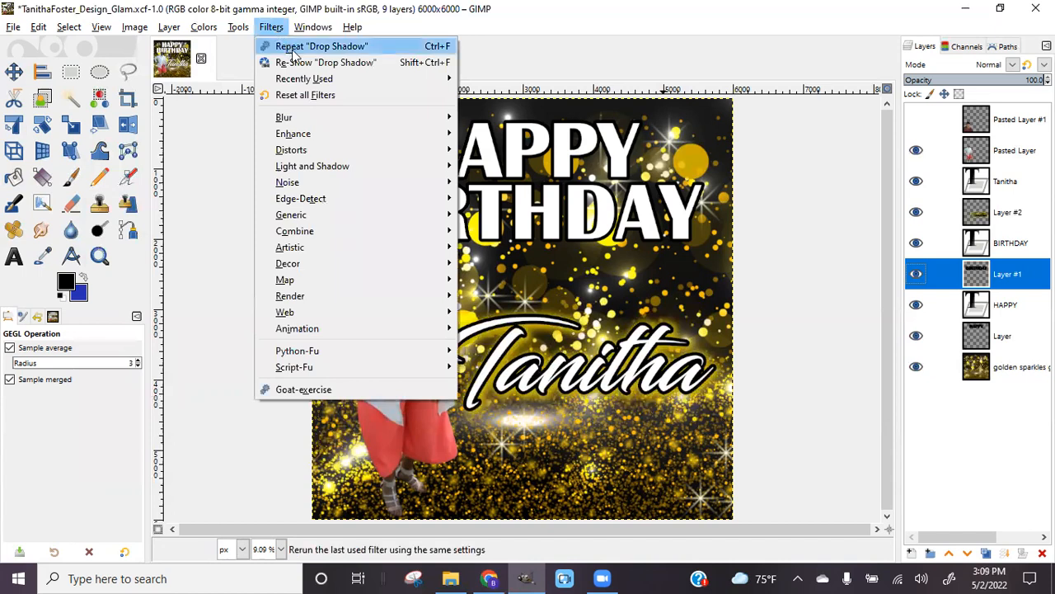
click(354, 51)
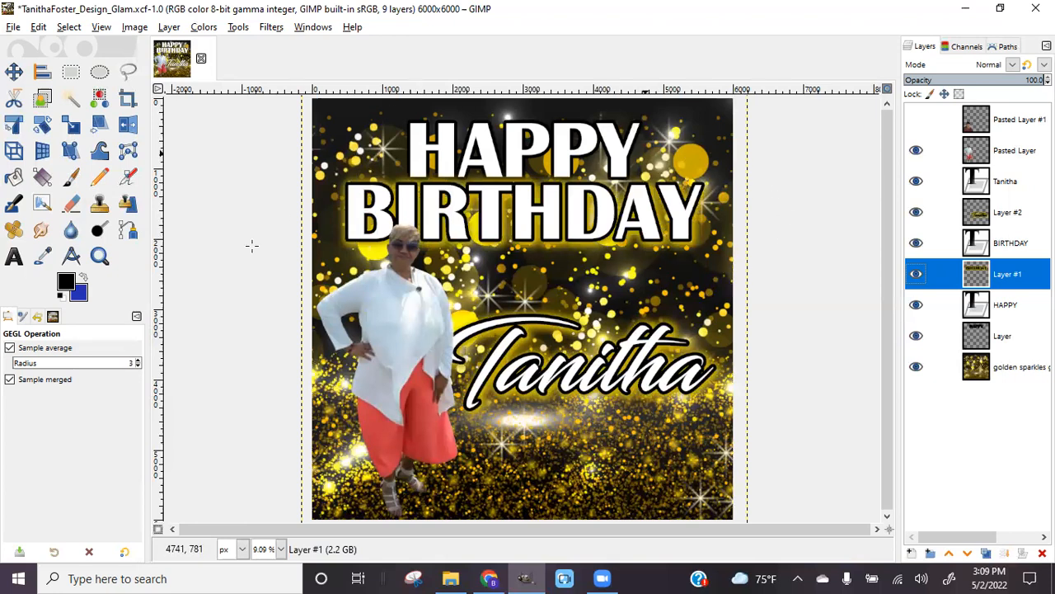
Select the layer named Layer and bring up the Filters menu
click(987, 341)
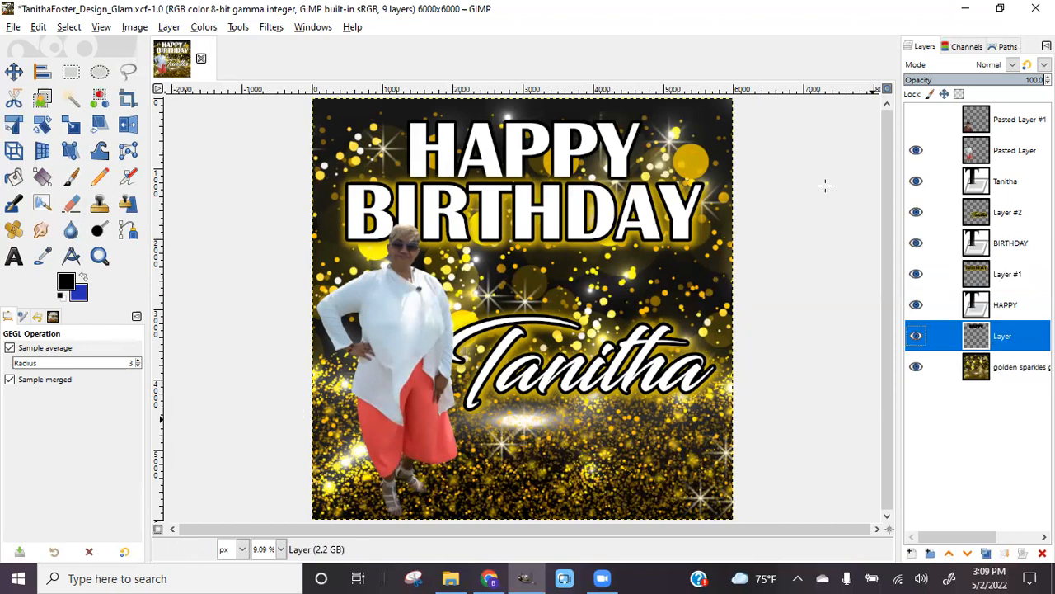
click(262, 27)
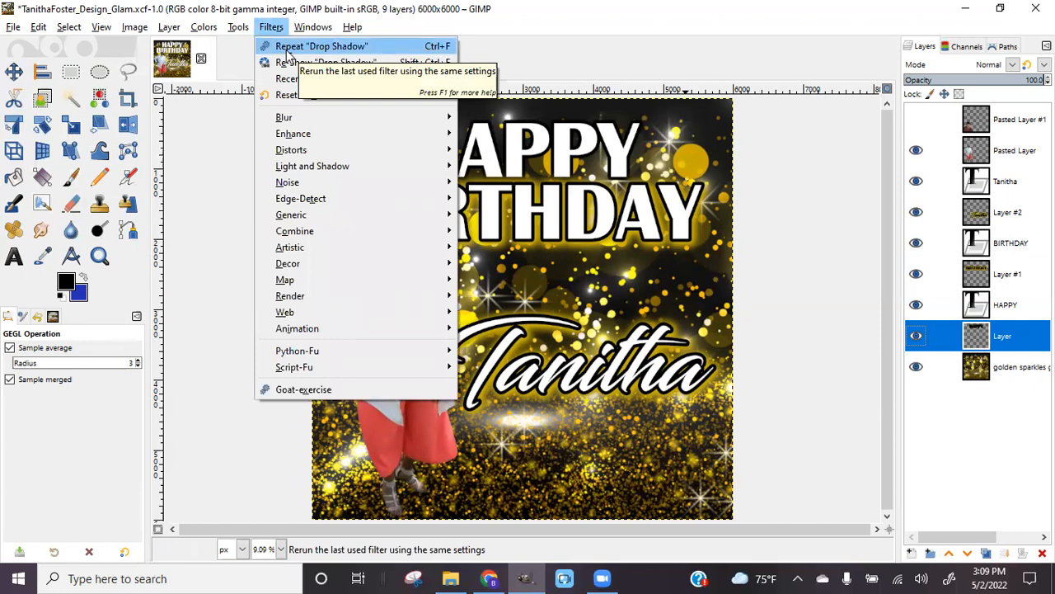
mouse_move(419, 169)
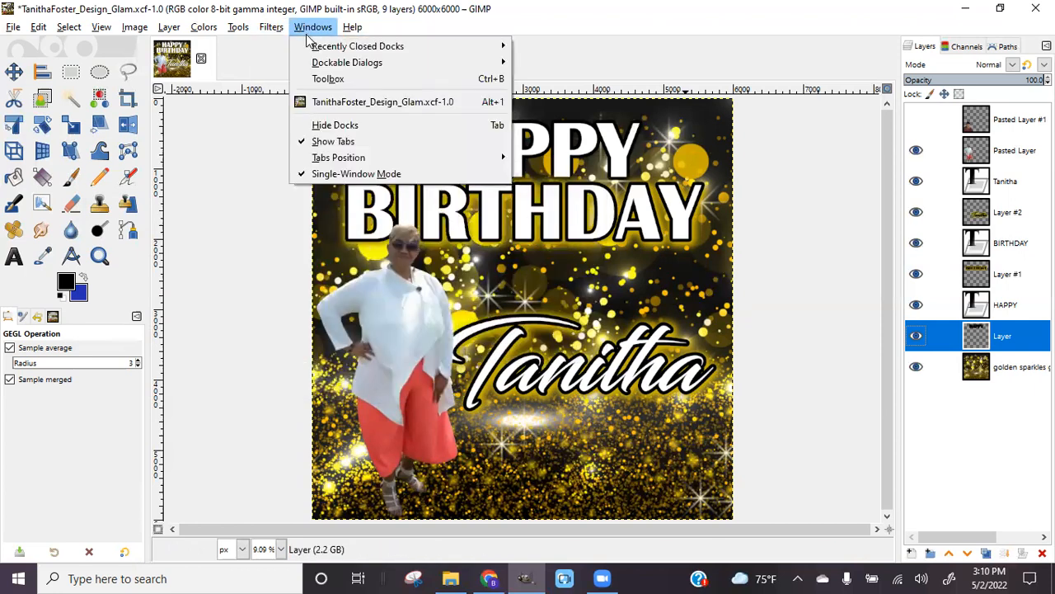
Repeat the gold drop shadow on Layer and save the XCF design
click(279, 47)
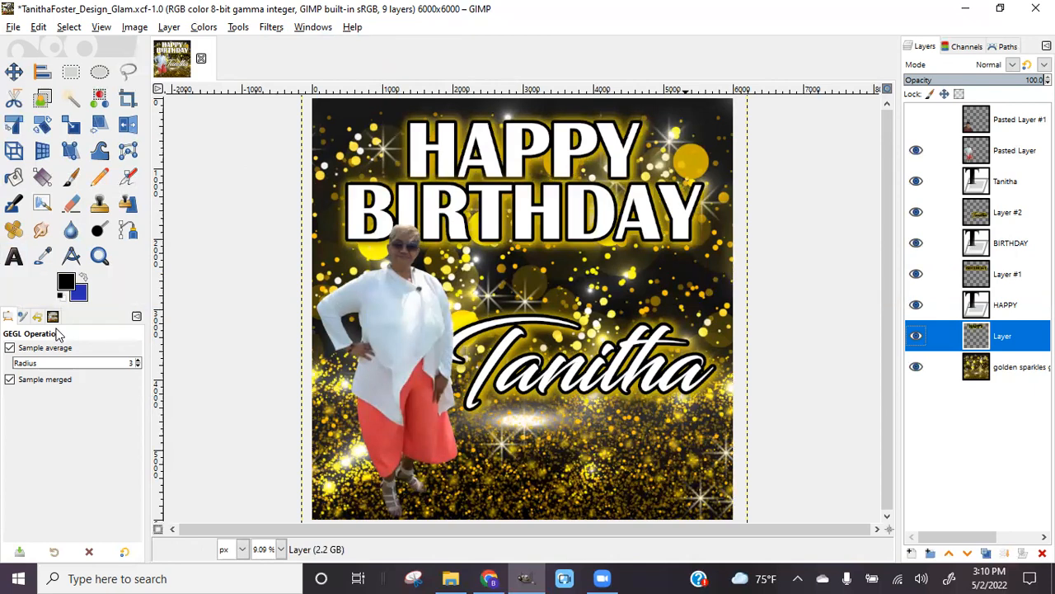
click(12, 27)
click(31, 150)
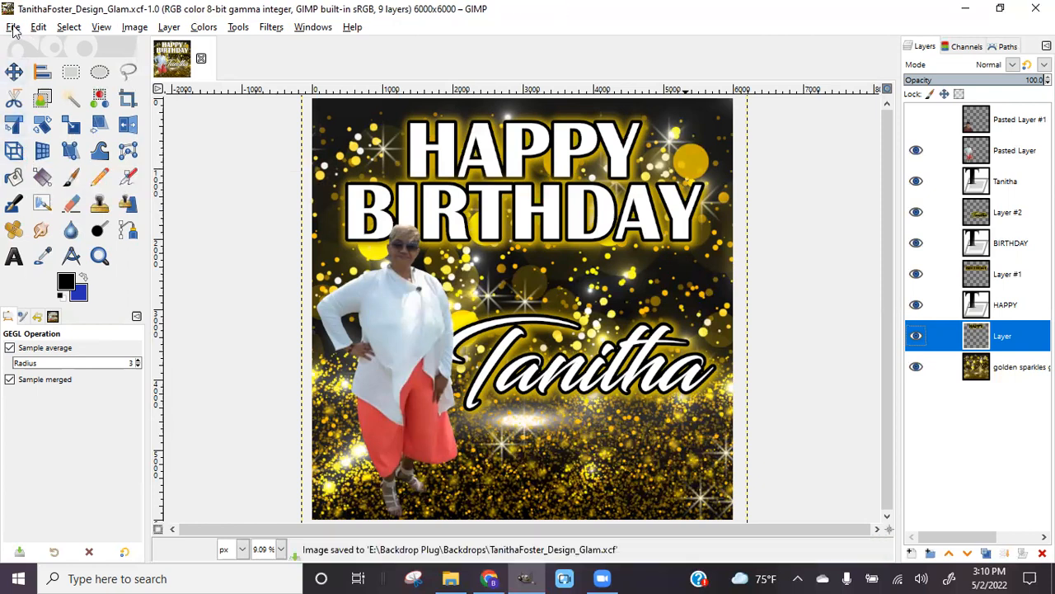
click(14, 29)
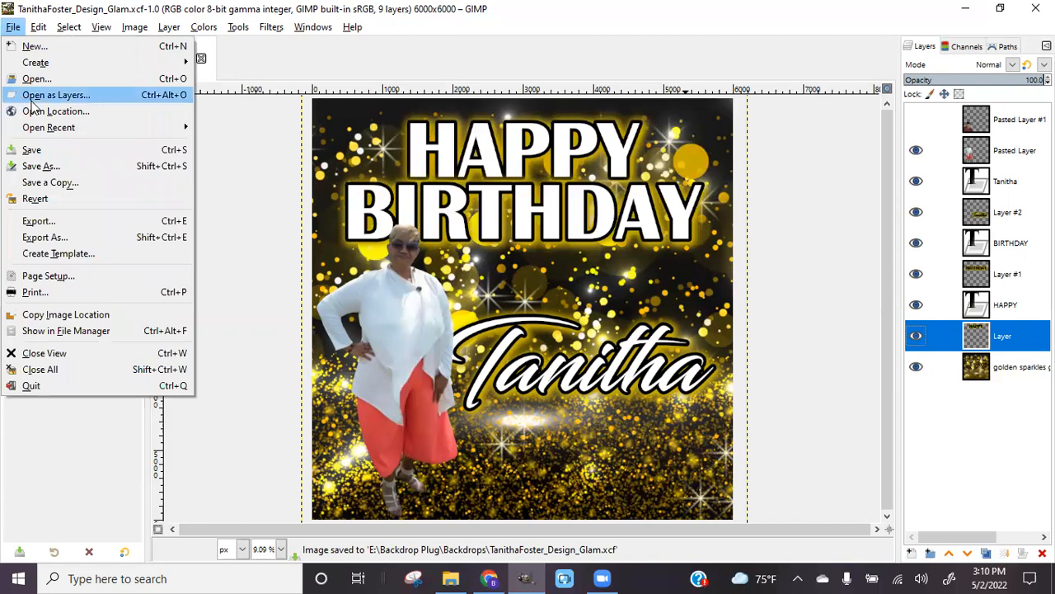
Open Image as Layers and go to the Backdrop Plug folder on HUNTSANDISK (E:)
click(74, 98)
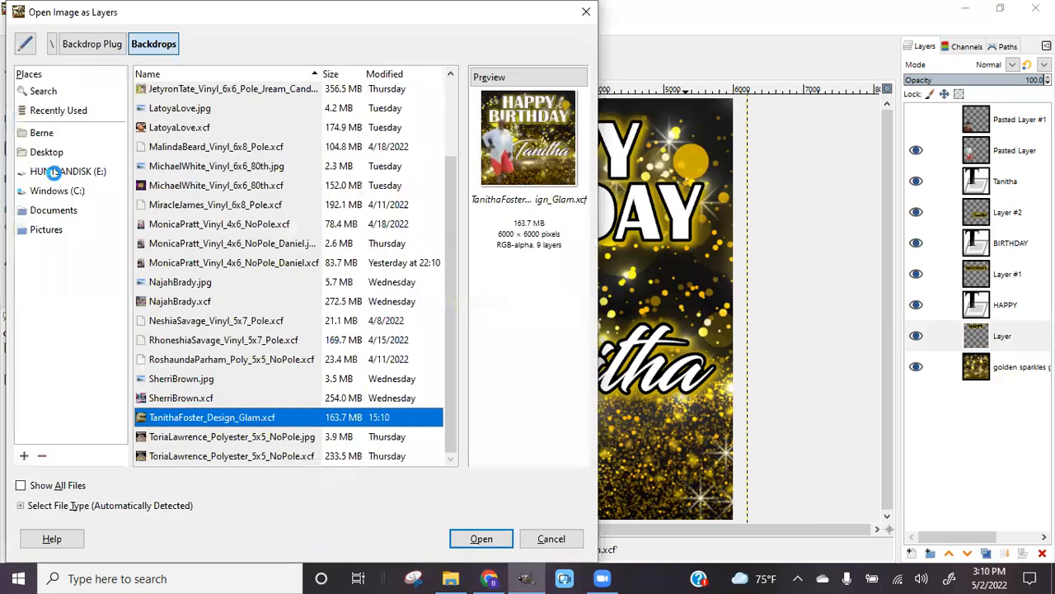
click(52, 171)
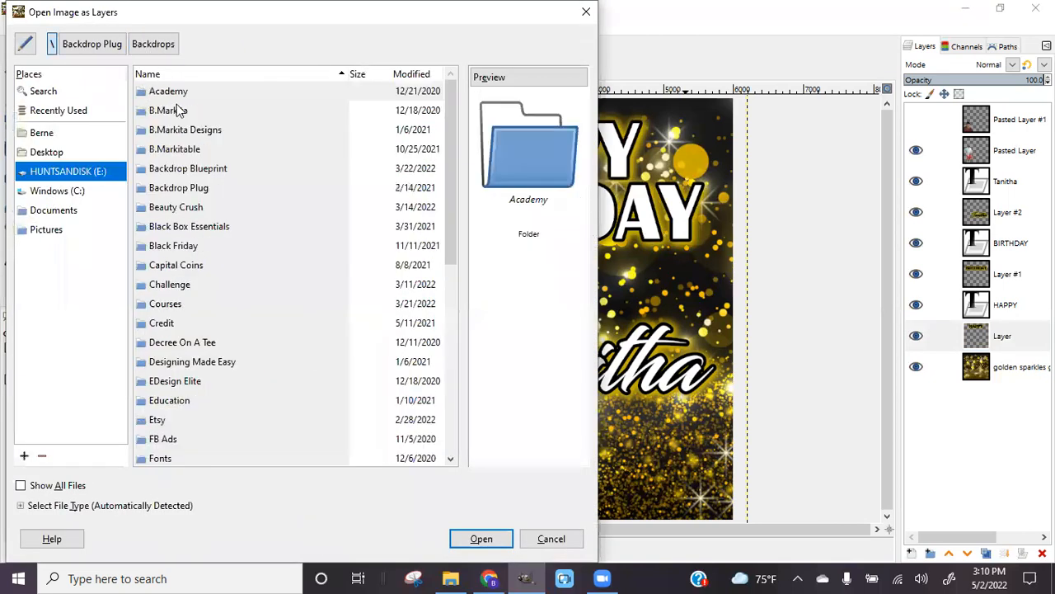
click(184, 188)
double_click(186, 189)
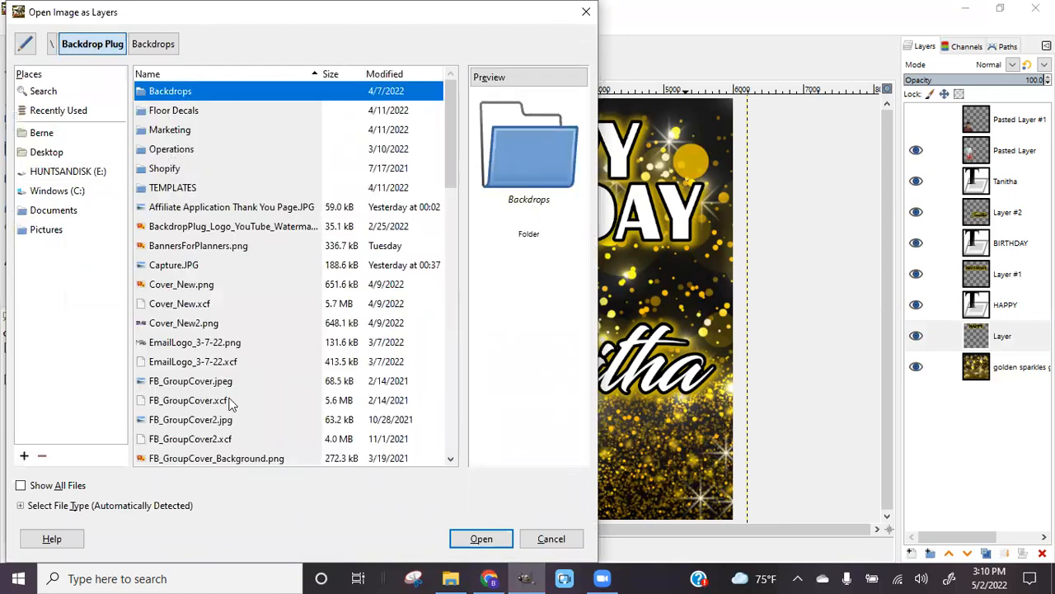
Preview the folder's logos and open Logo_3-5-22.png as a new layer
scroll(214, 396, down, 4)
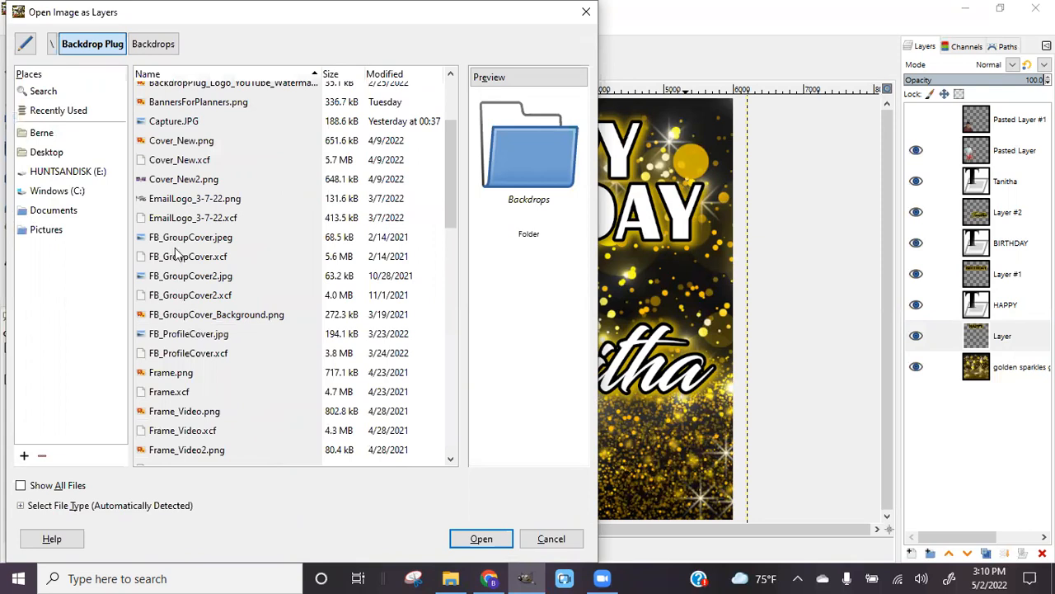
click(183, 236)
scroll(186, 247, up, 4)
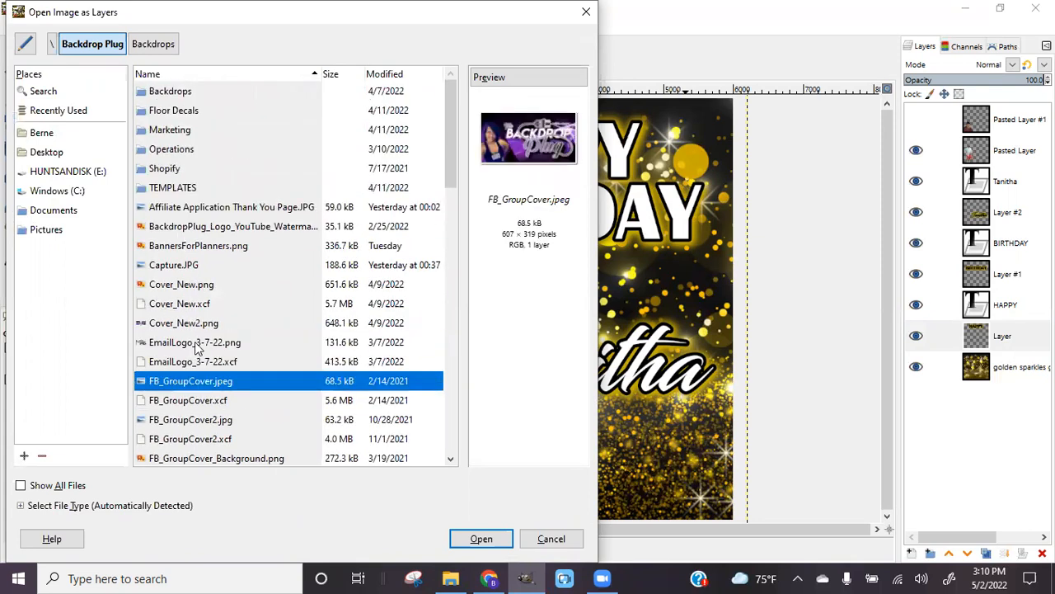
click(197, 349)
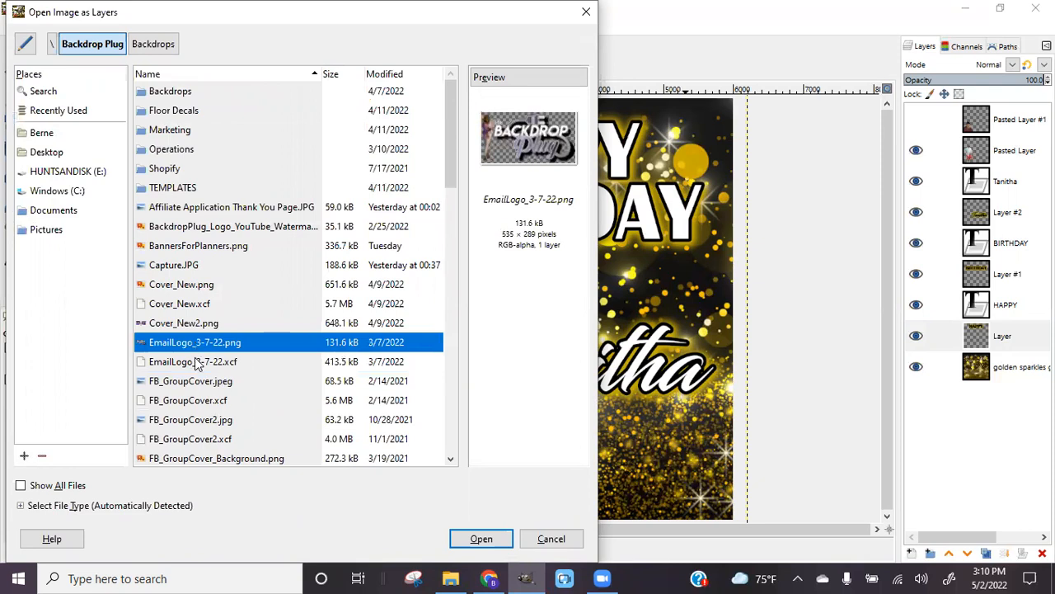
click(230, 247)
scroll(208, 344, down, 2)
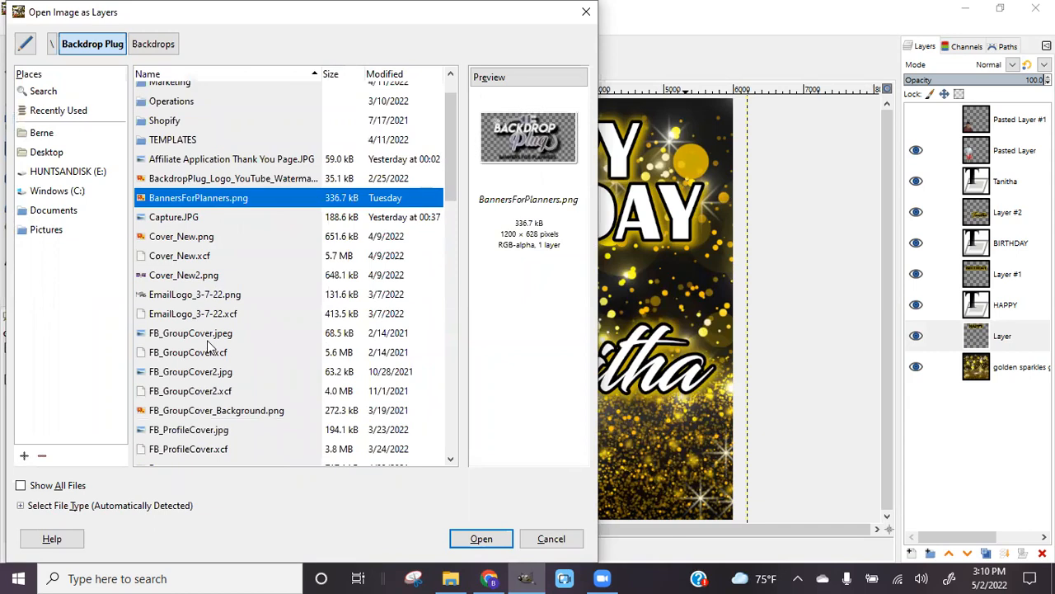
scroll(188, 441, down, 4)
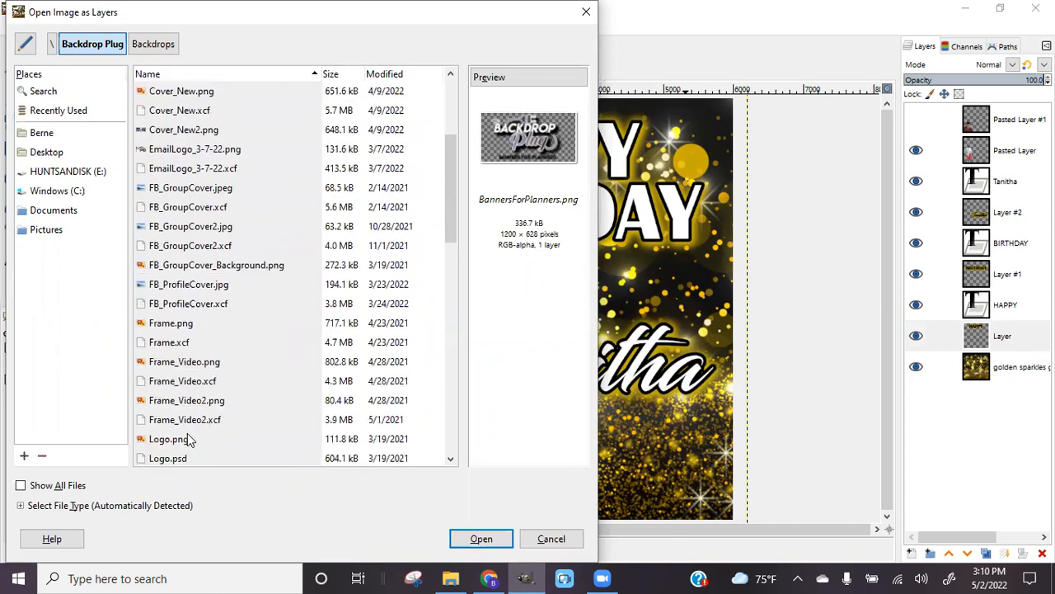
click(169, 345)
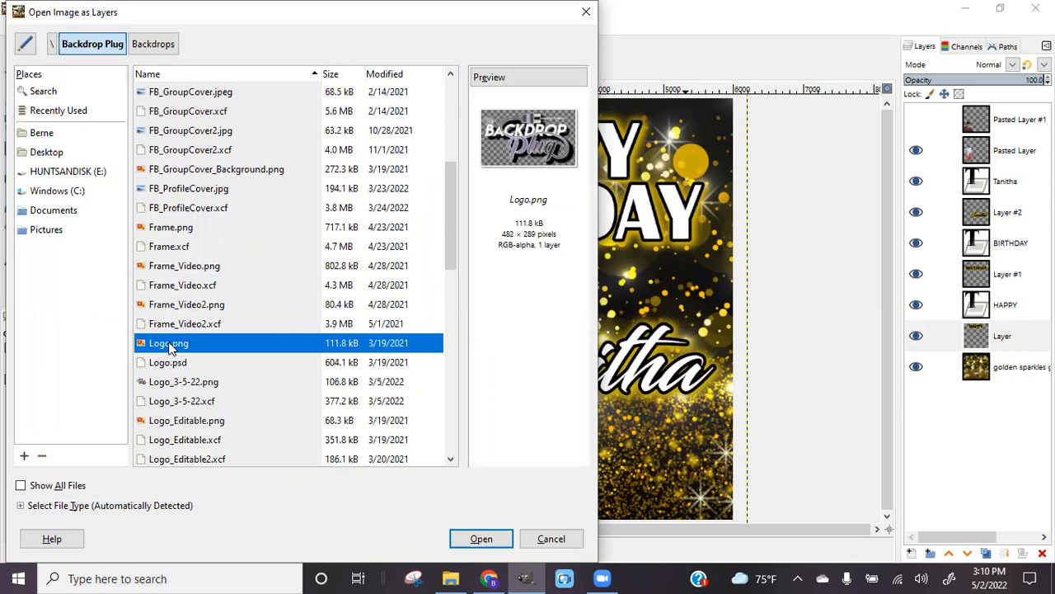
click(183, 389)
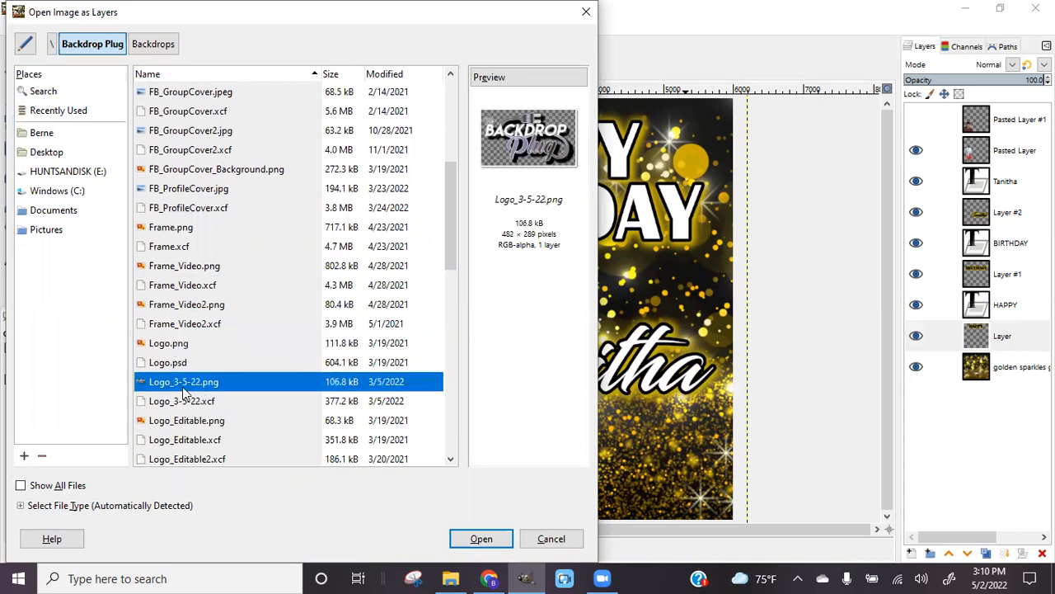
double_click(183, 387)
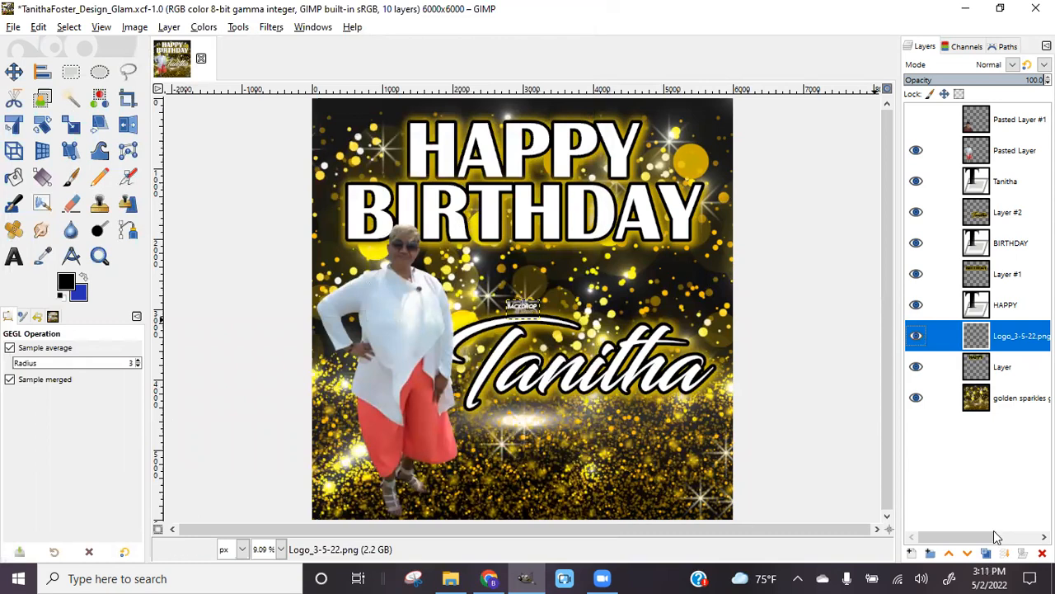
Raise the logo layer to the top and move it to the bottom-right corner
click(949, 554)
click(949, 554)
click(949, 554)
click(949, 555)
click(949, 554)
click(950, 554)
click(949, 554)
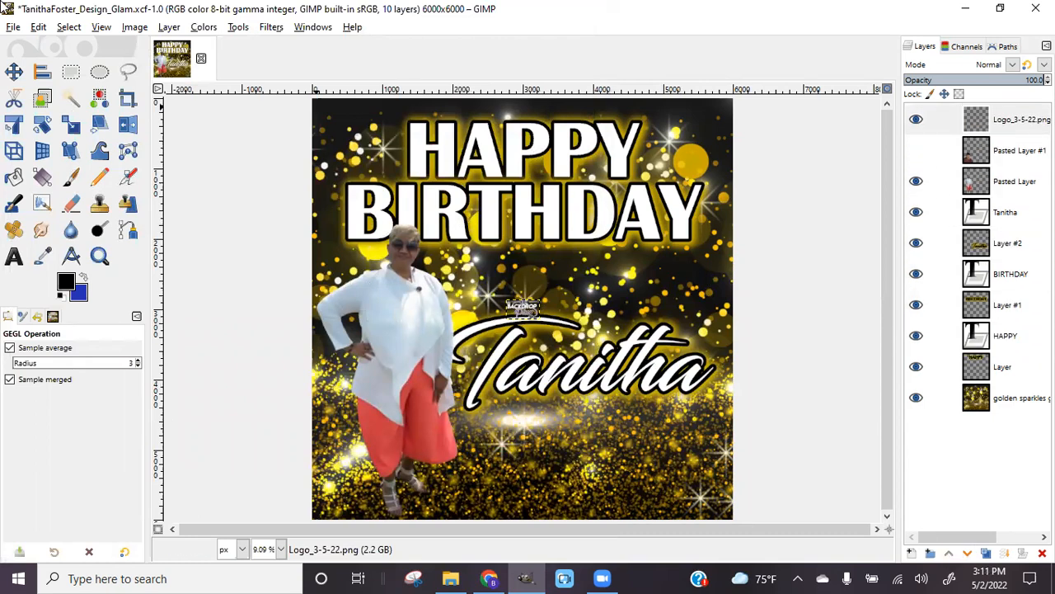
click(13, 71)
drag(521, 322, 717, 483)
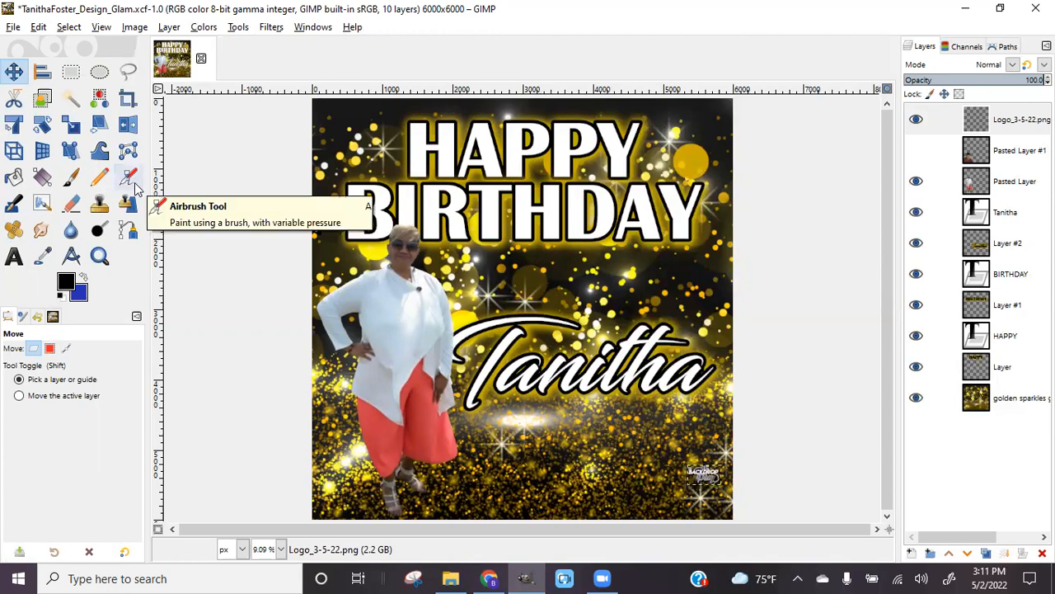
Save the design to its XCF file
click(13, 26)
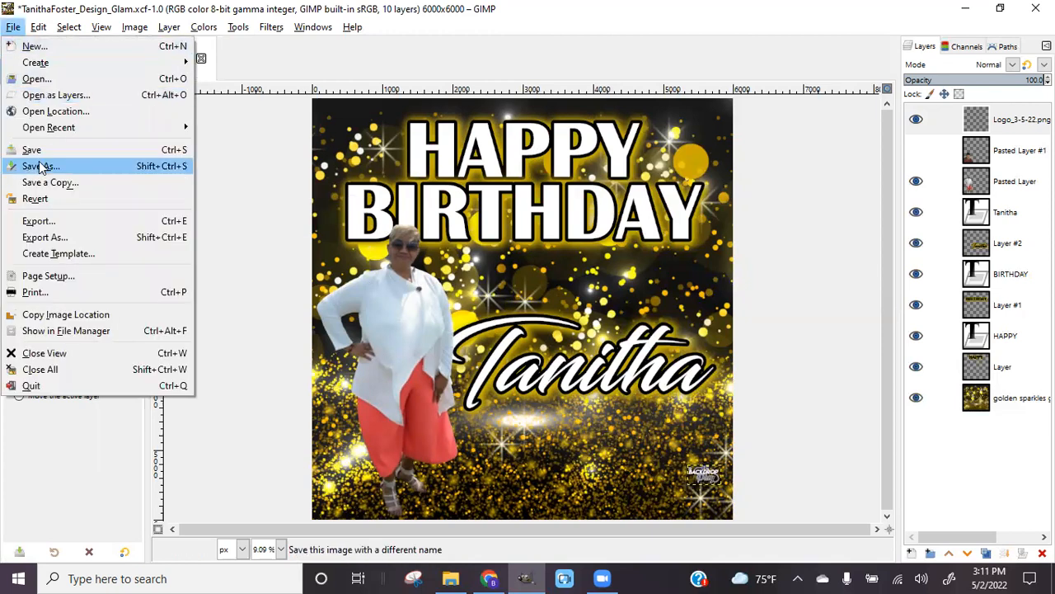
click(33, 150)
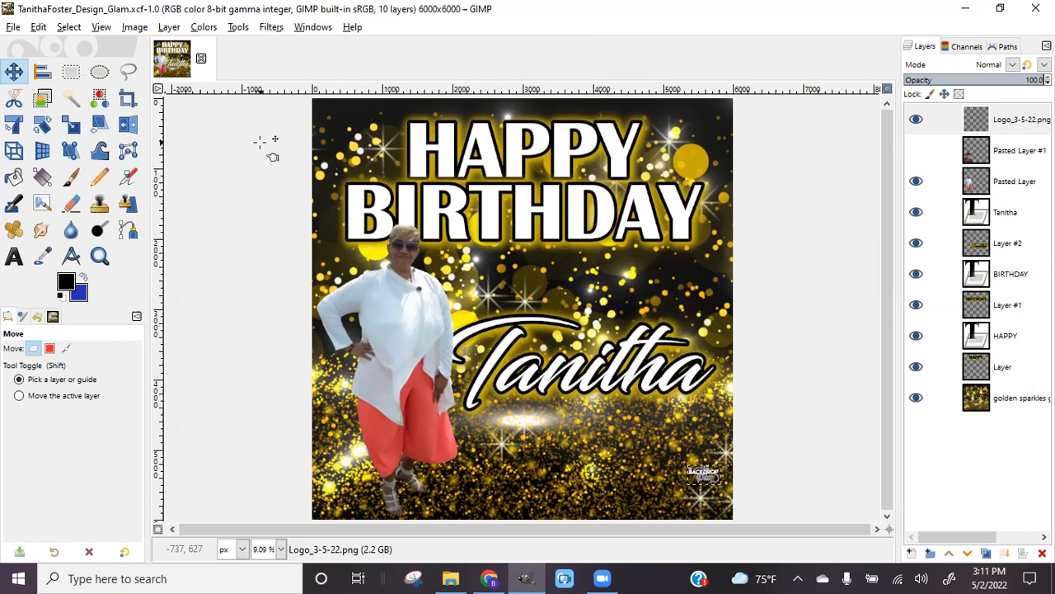
click(13, 27)
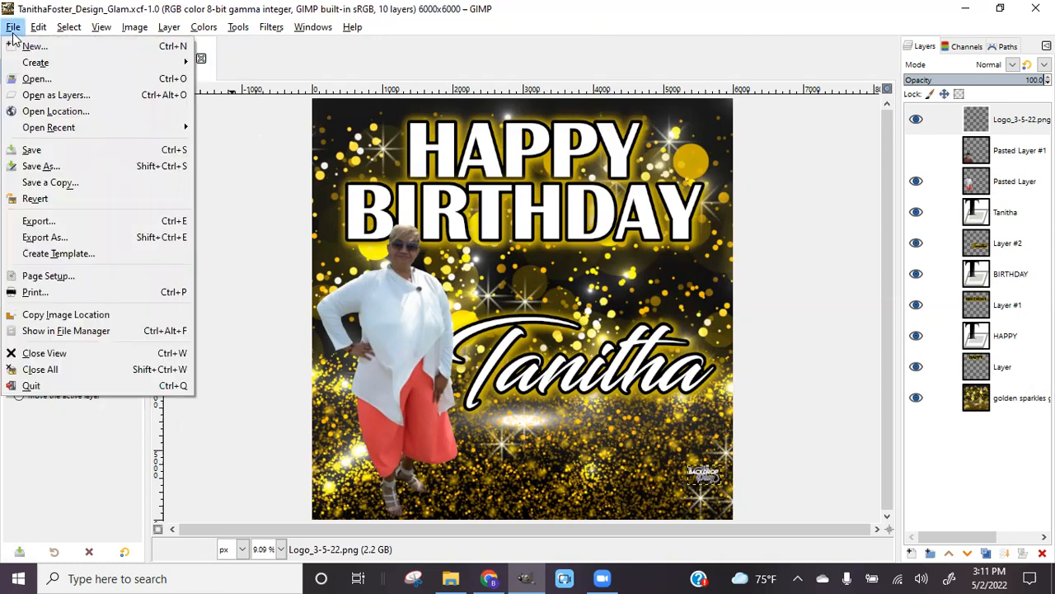
Export the design under the same name with a .jpg extension to the Desktop
click(36, 237)
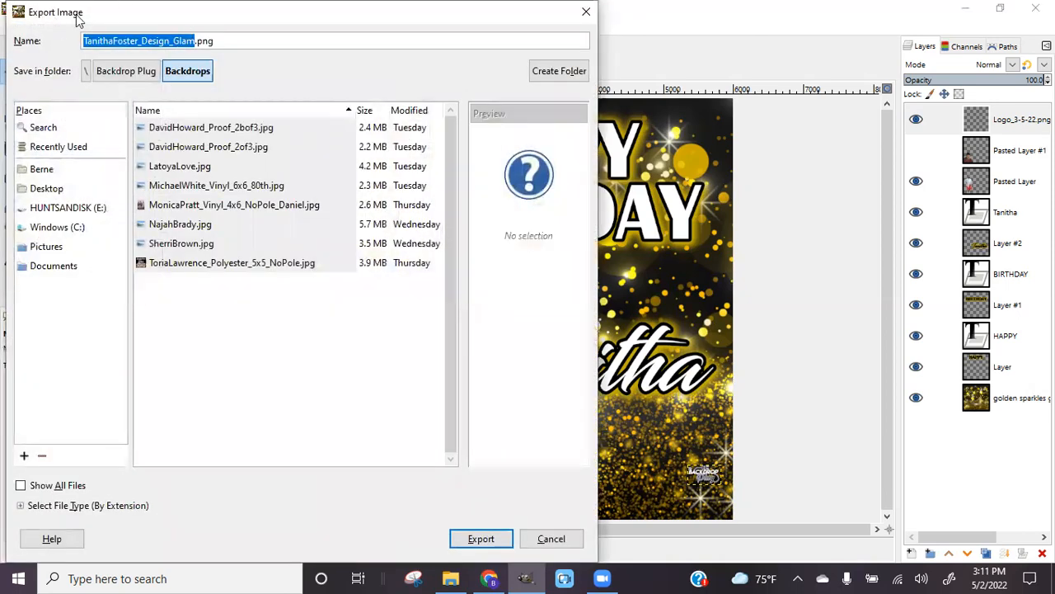
click(218, 43)
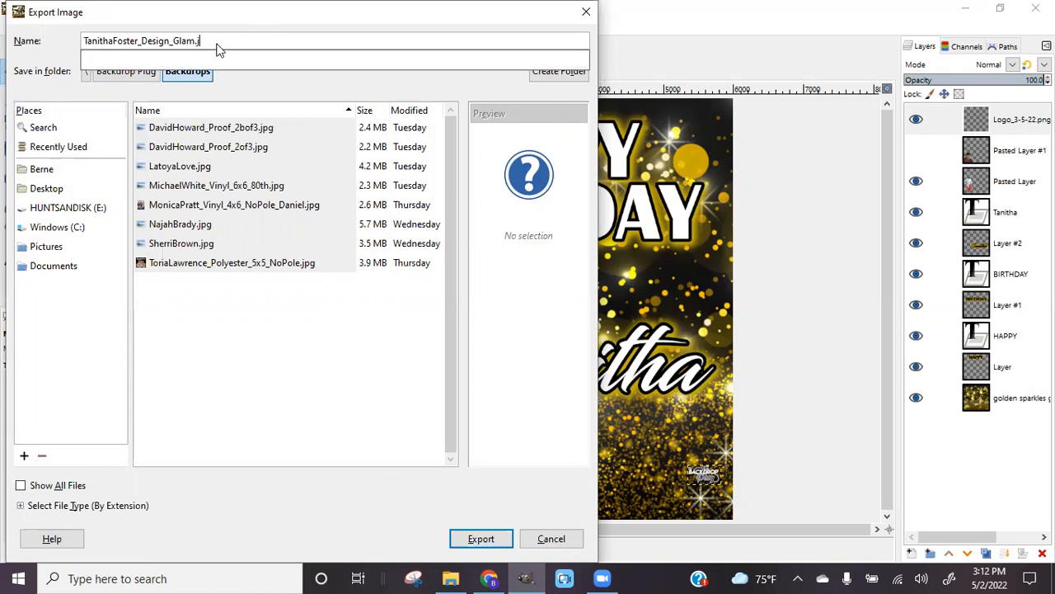
text(jp)
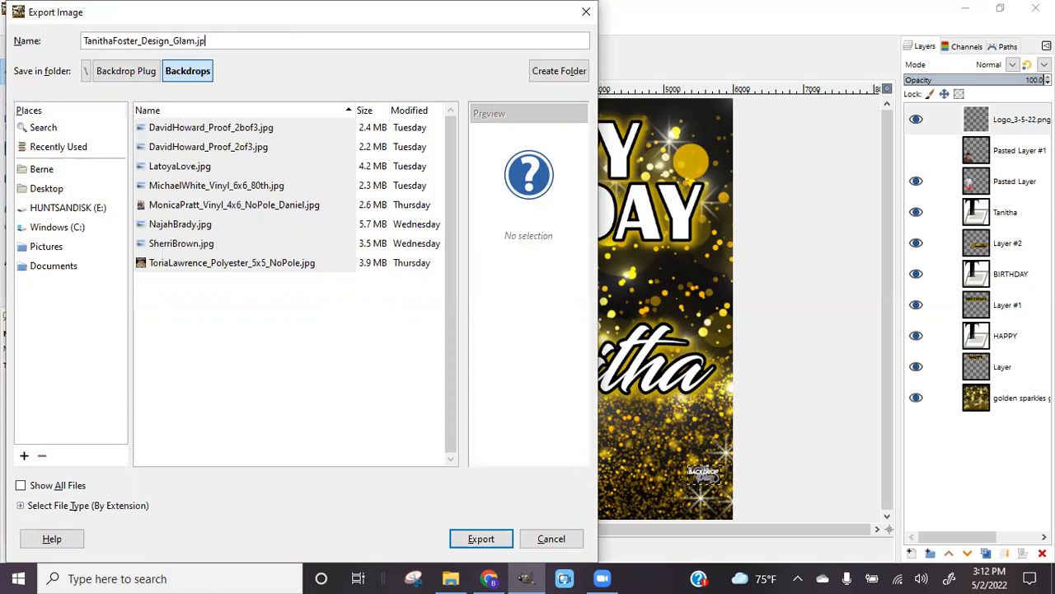
key(BackSpace)
key(BackSpace)
text(pdfng)
key(BackSpace)
key(BackSpace)
key(BackSpace)
text(jp)
click(52, 189)
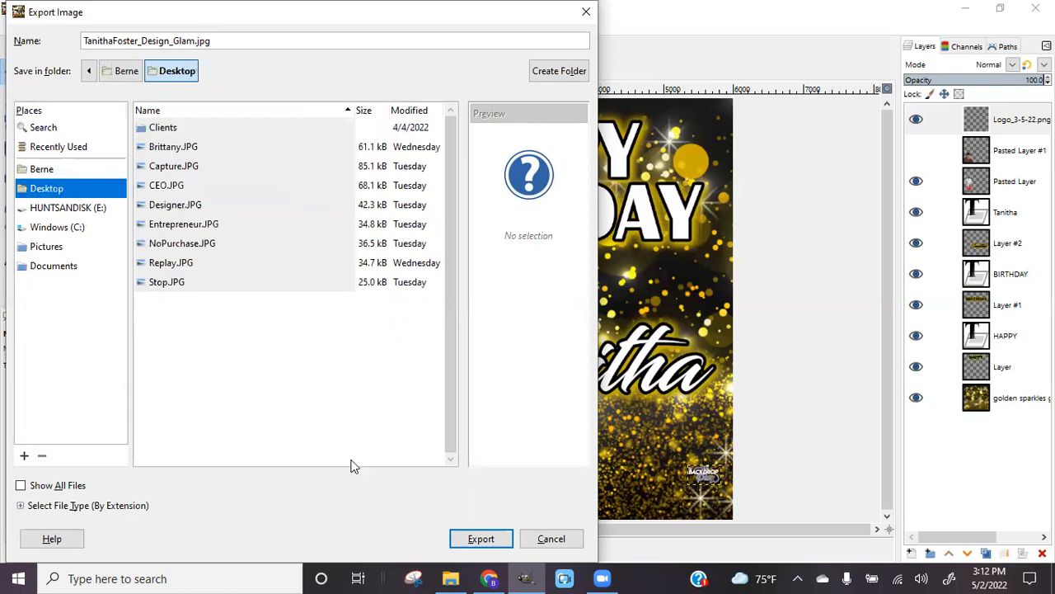
click(495, 537)
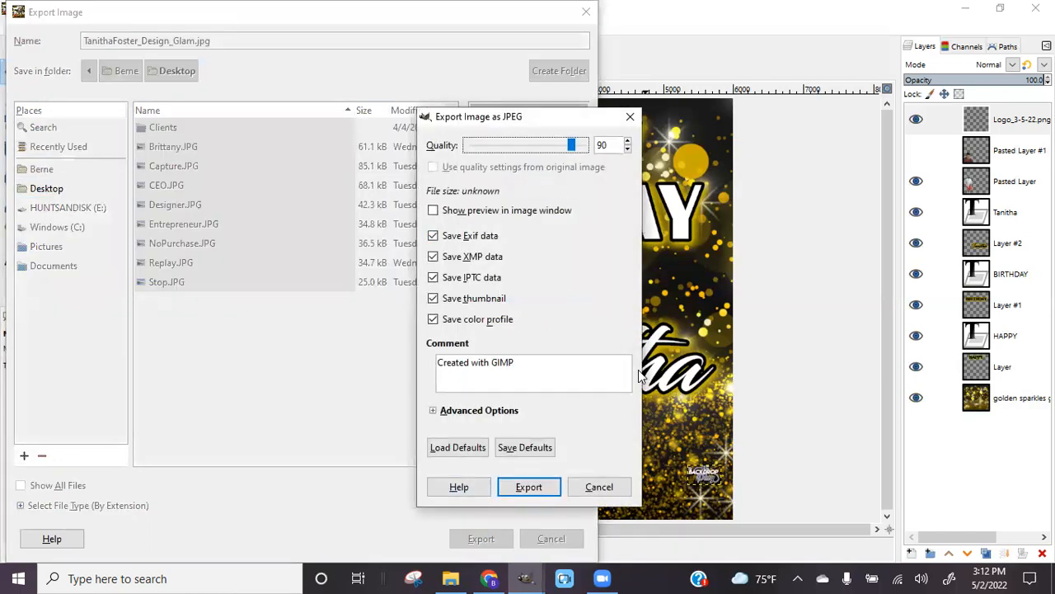
Keep JPEG quality 90 and finish the export
click(530, 486)
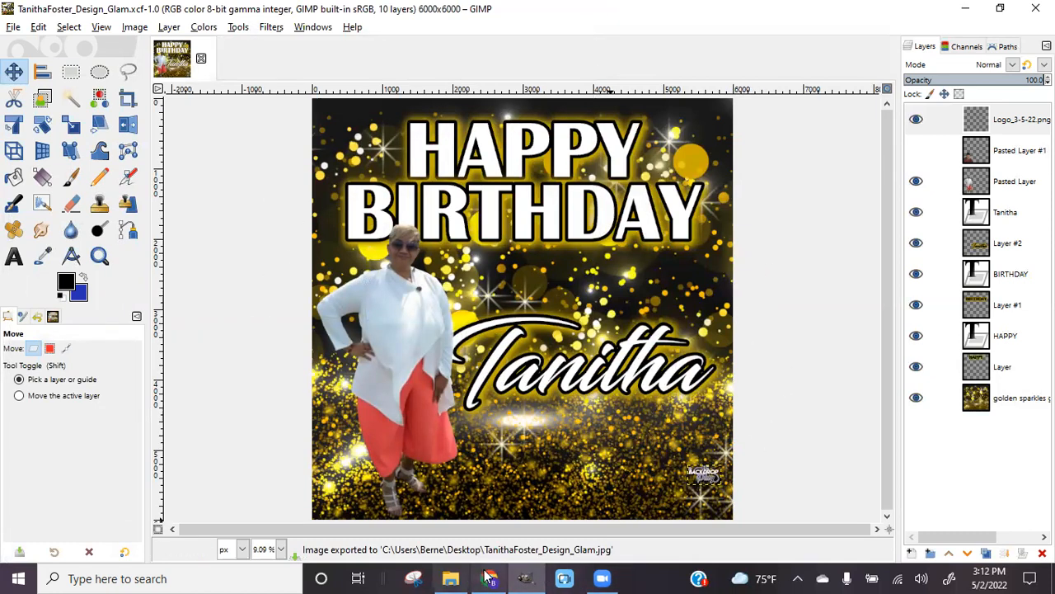
mouse_move(489, 577)
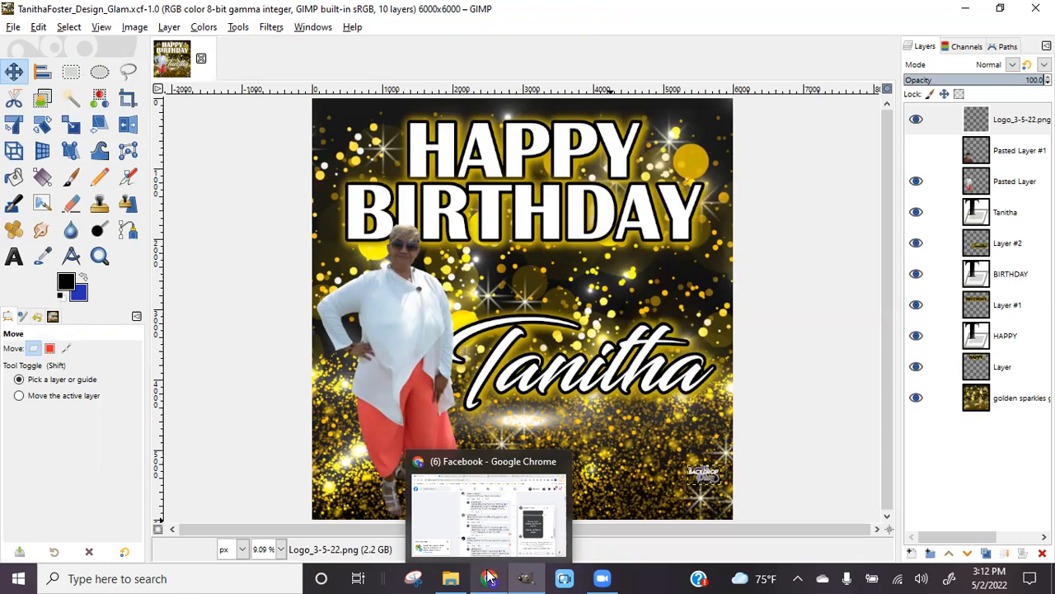
Send the client 'Hey there! Made your design live. Enjoy' with the exported birthday design image attached
click(489, 576)
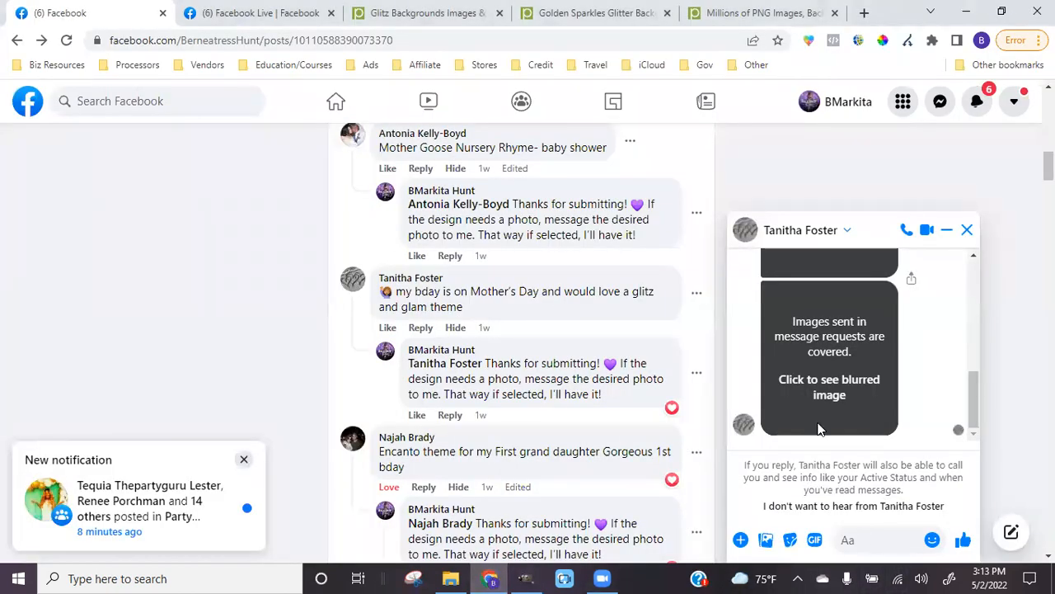
click(879, 539)
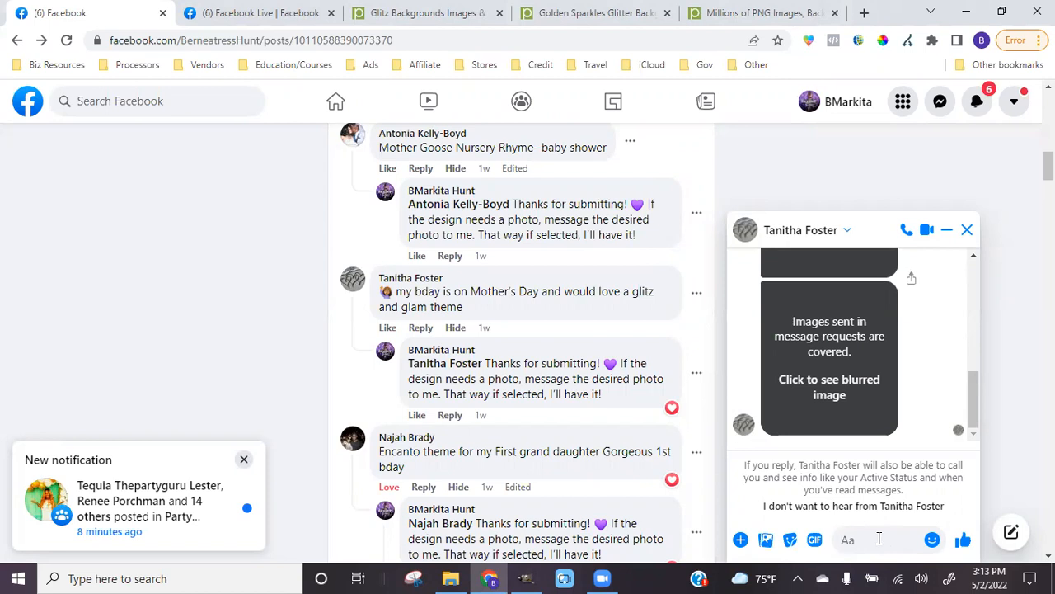
click(767, 540)
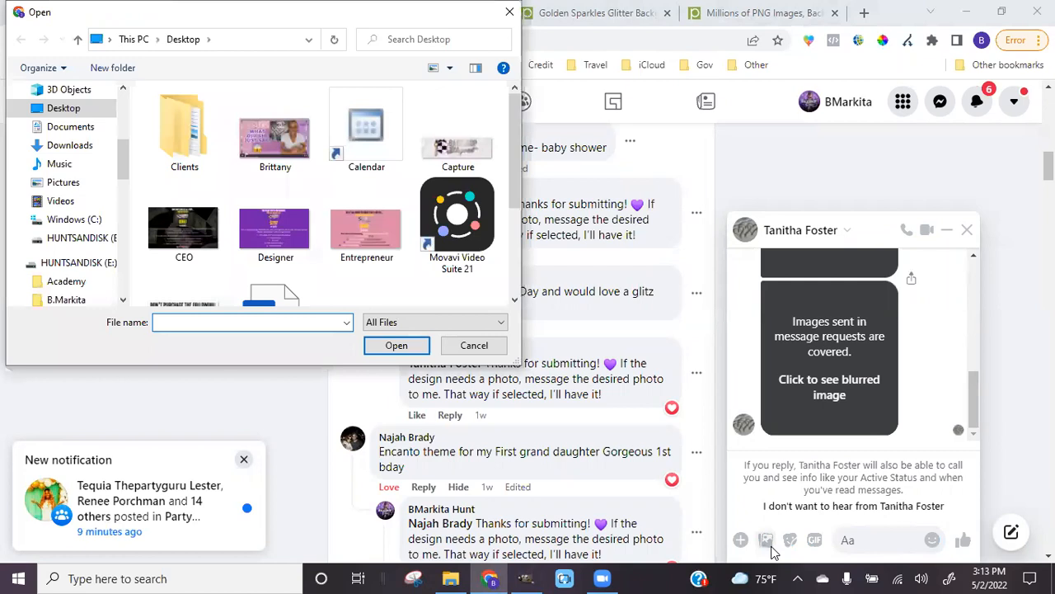
drag(509, 190, 509, 272)
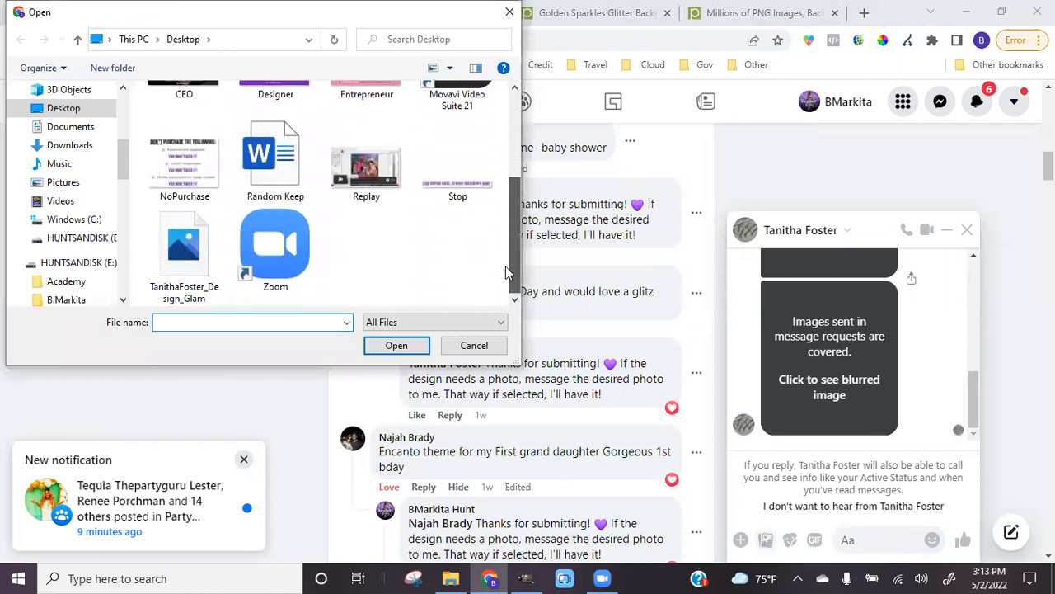
click(190, 255)
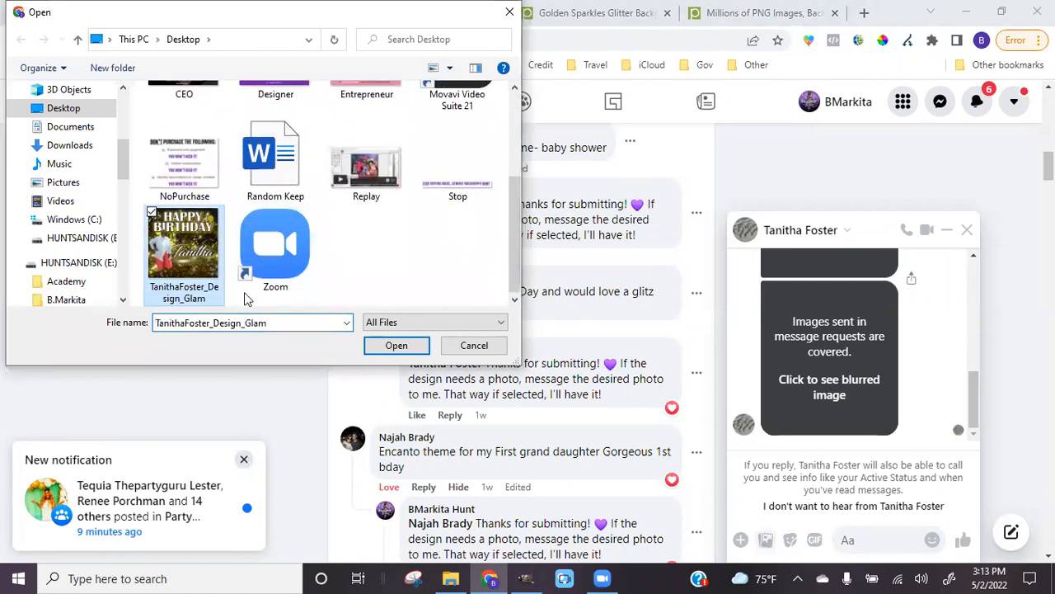
click(418, 353)
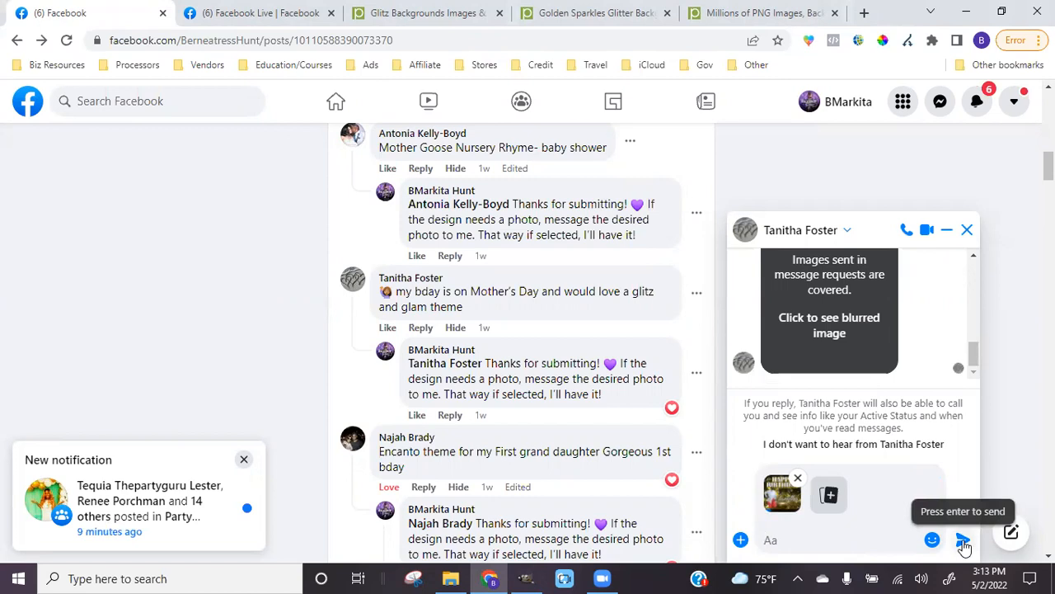
text(Hey there! Made your desi)
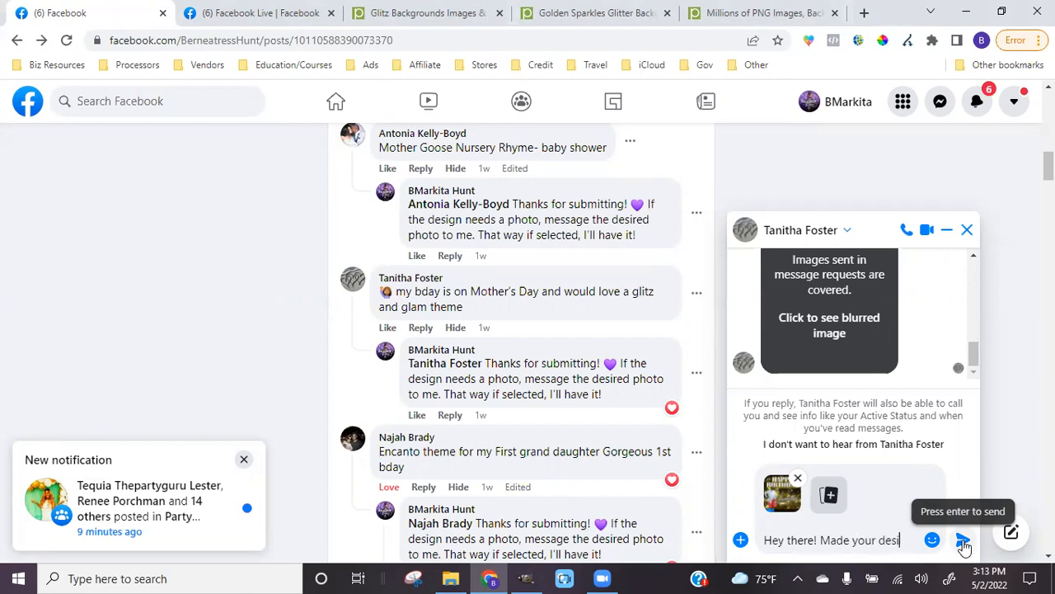
text(gn live. En)
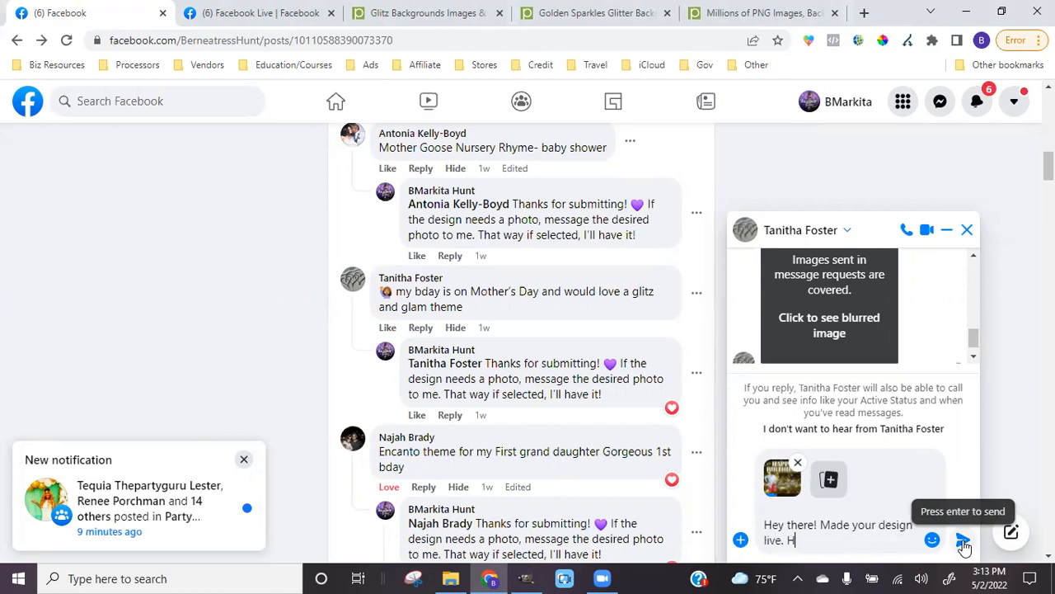
text(joy)
click(963, 541)
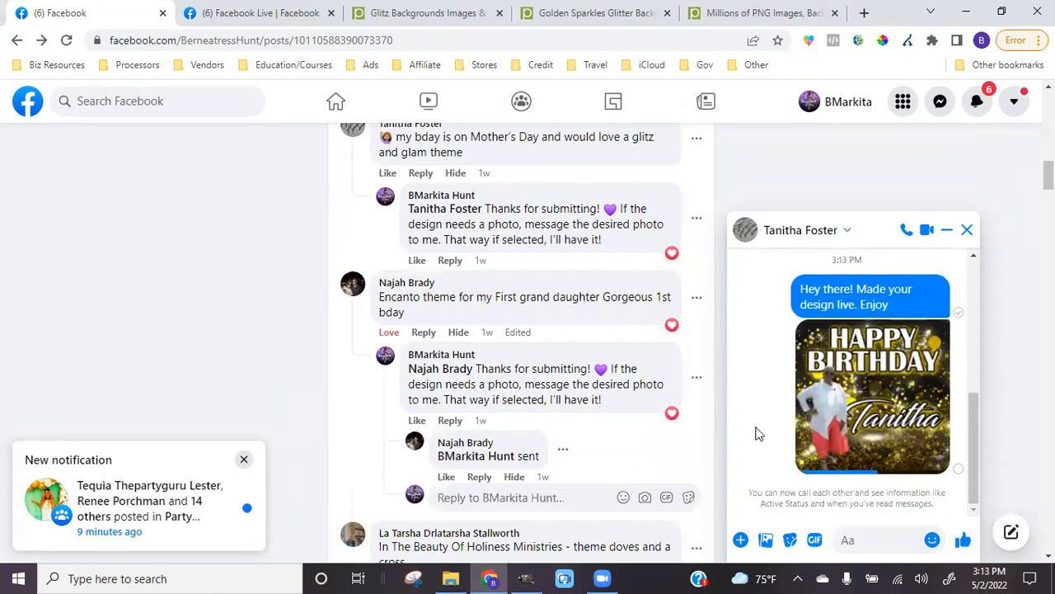
React with Love to the client's Mother's Day birthday comment and bookmark the post page
drag(1048, 175, 1048, 164)
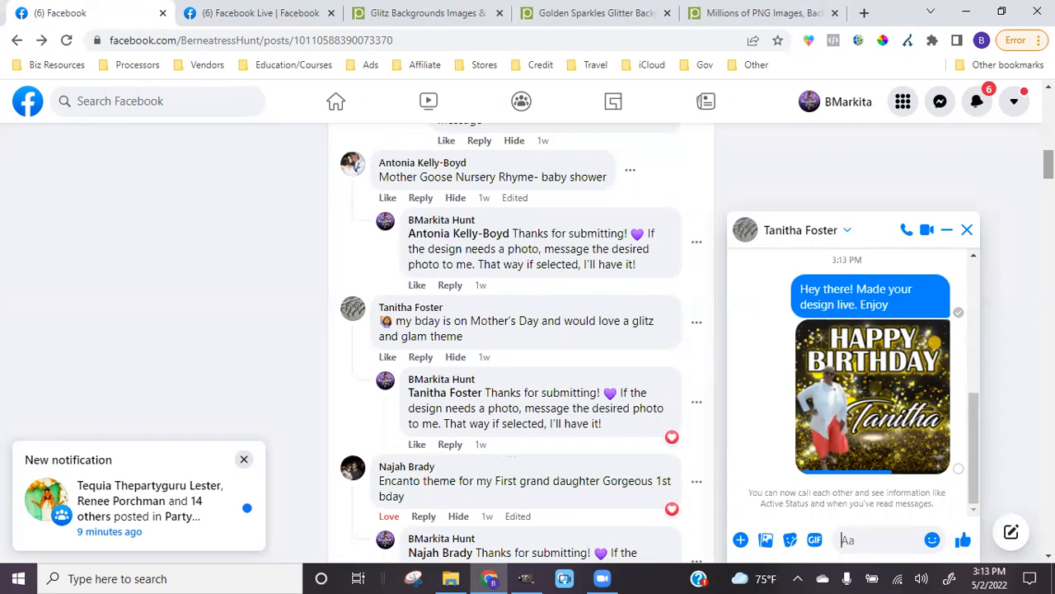
drag(1048, 164, 1048, 174)
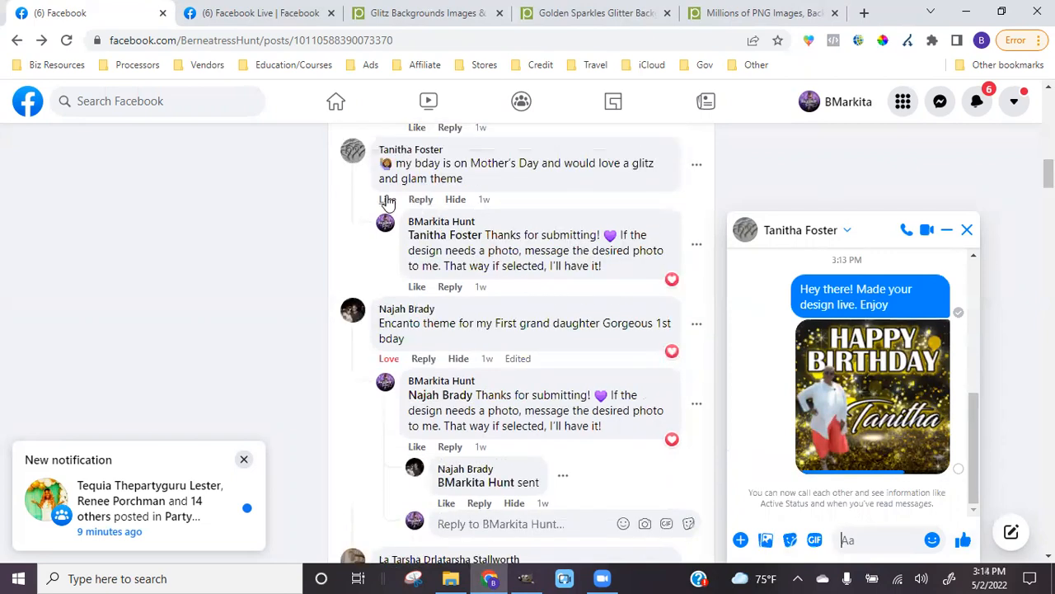
mouse_move(389, 199)
click(418, 171)
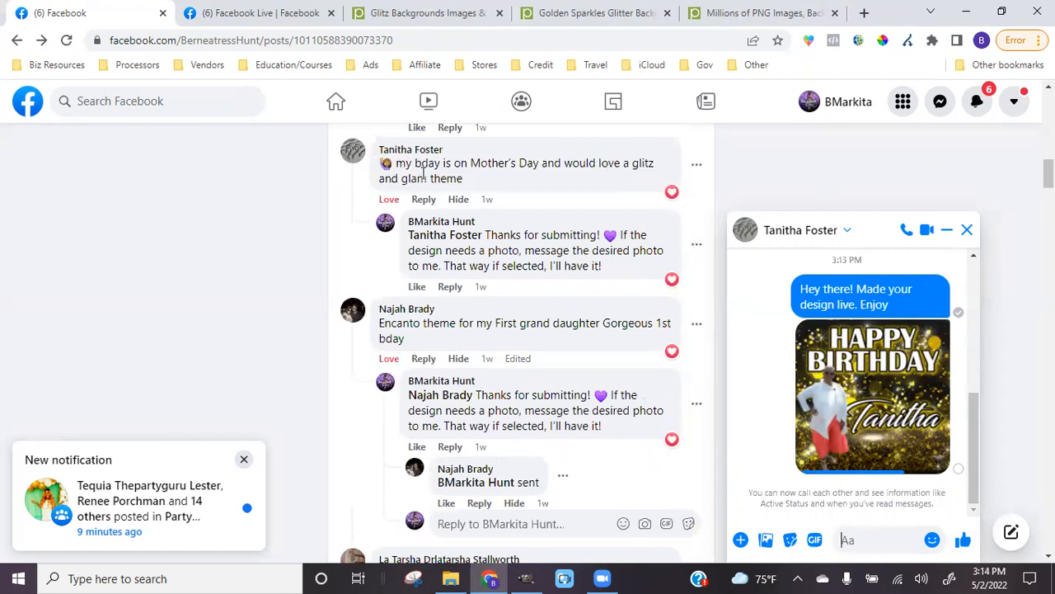
click(778, 39)
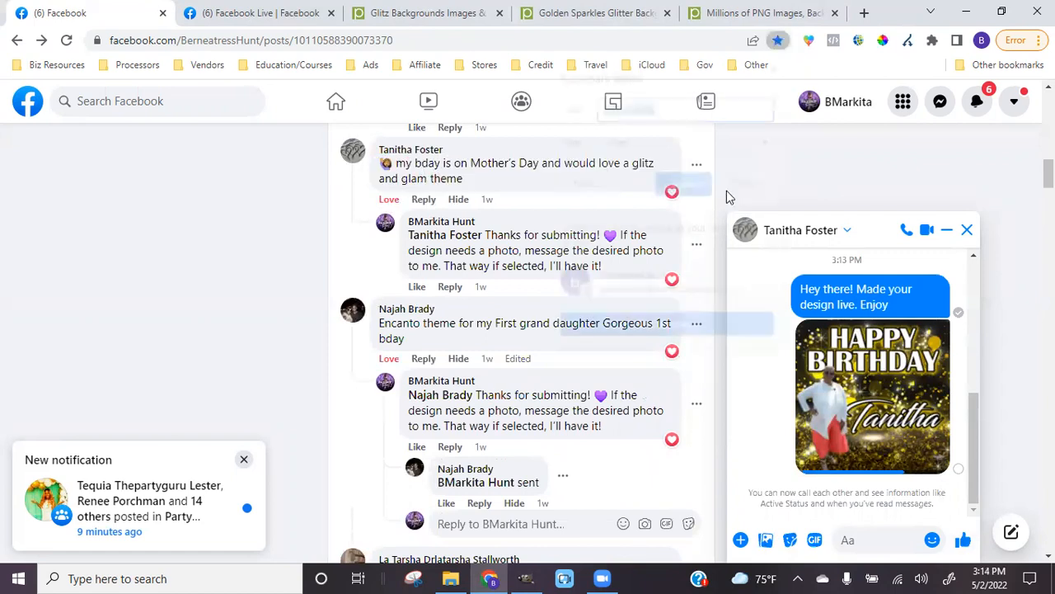
click(688, 189)
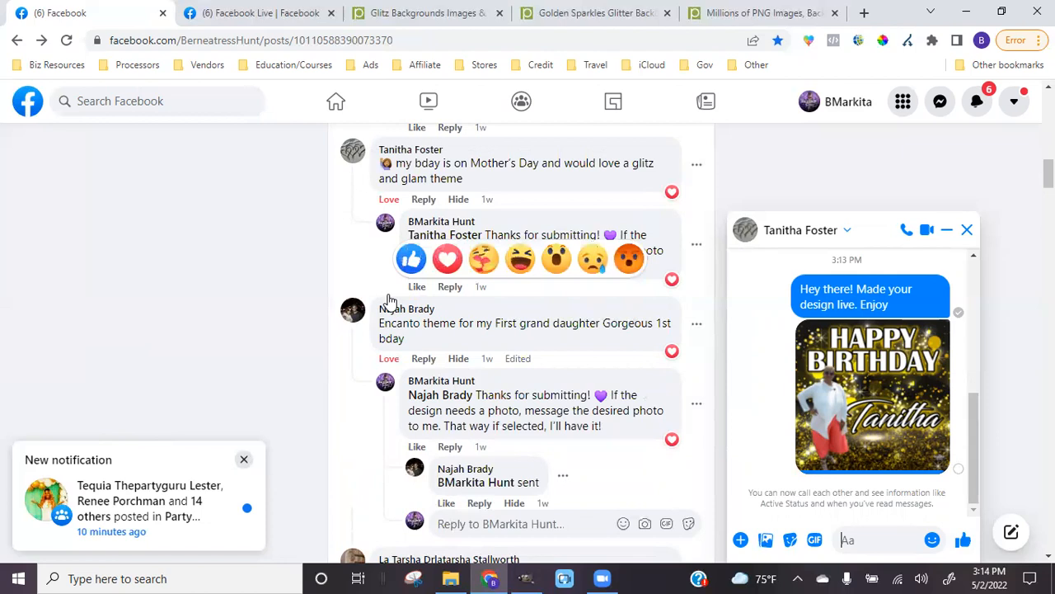
Open a Messenger chat with another commenter from the post's thread
scroll(332, 285, down, 2)
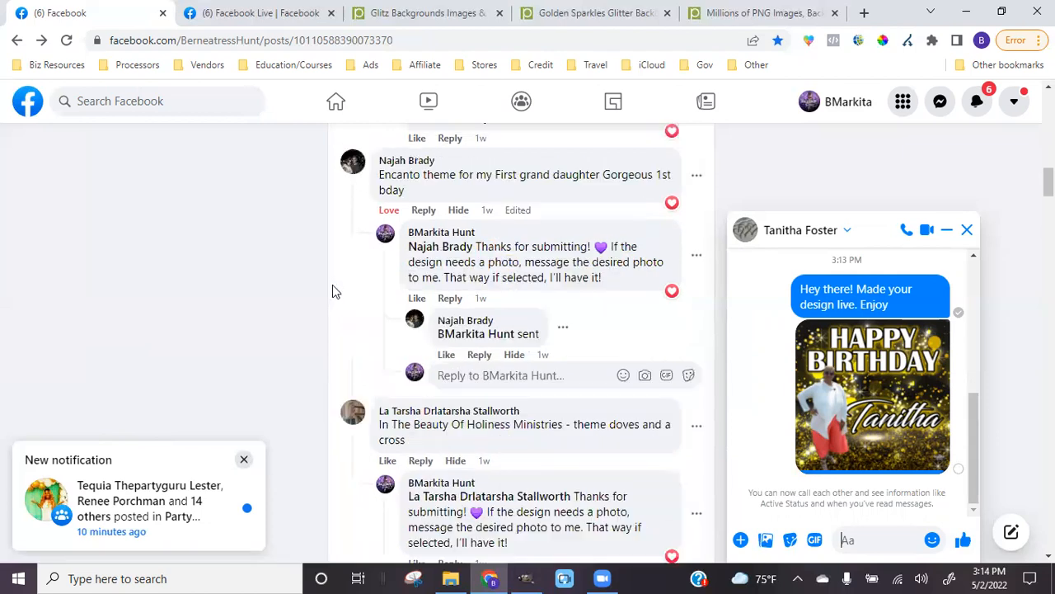
scroll(445, 251, up, 1)
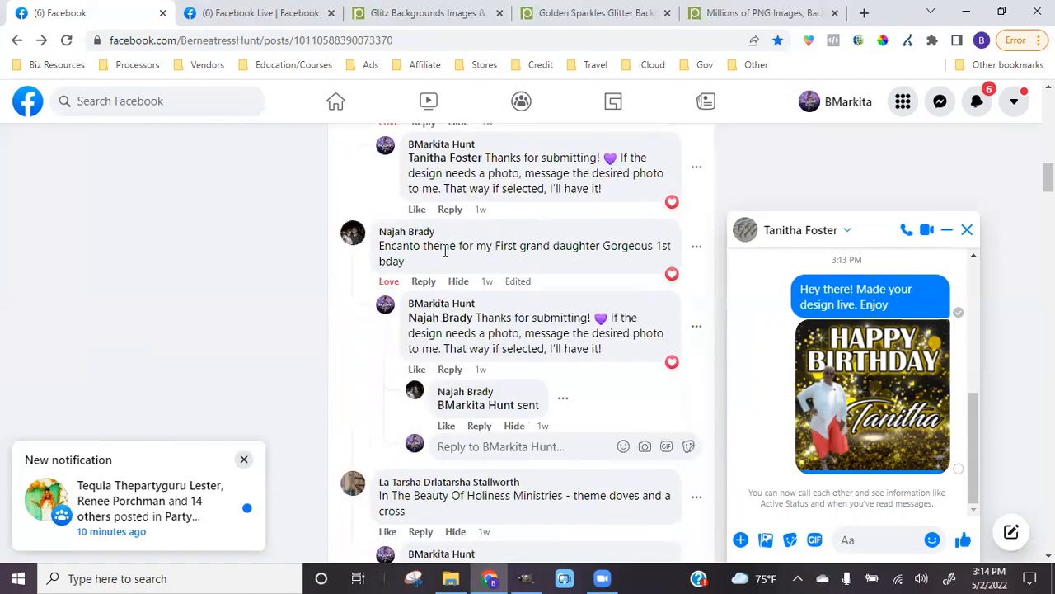
scroll(496, 268, up, 1)
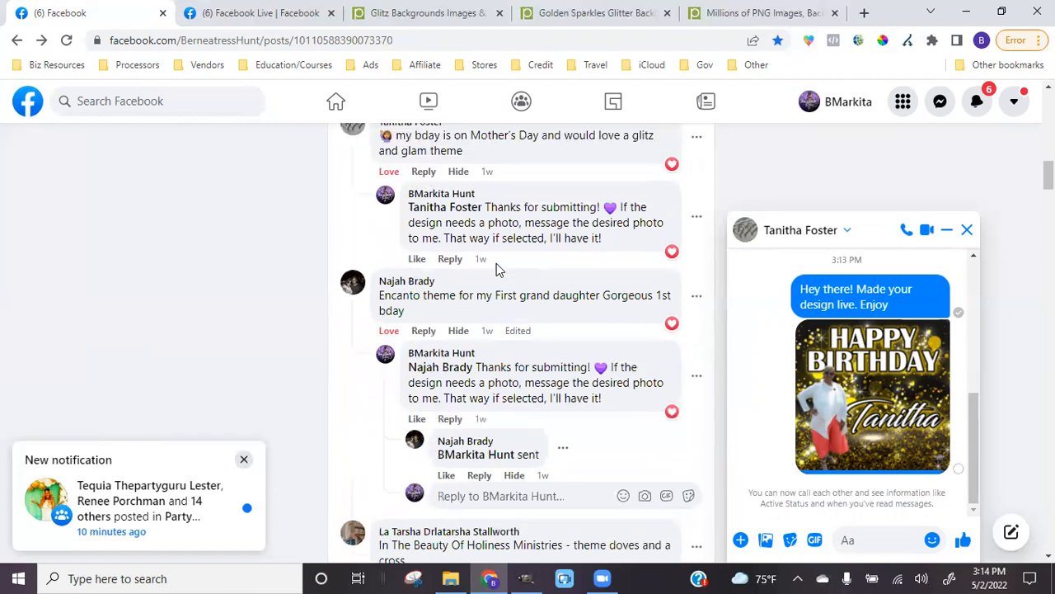
scroll(498, 264, down, 2)
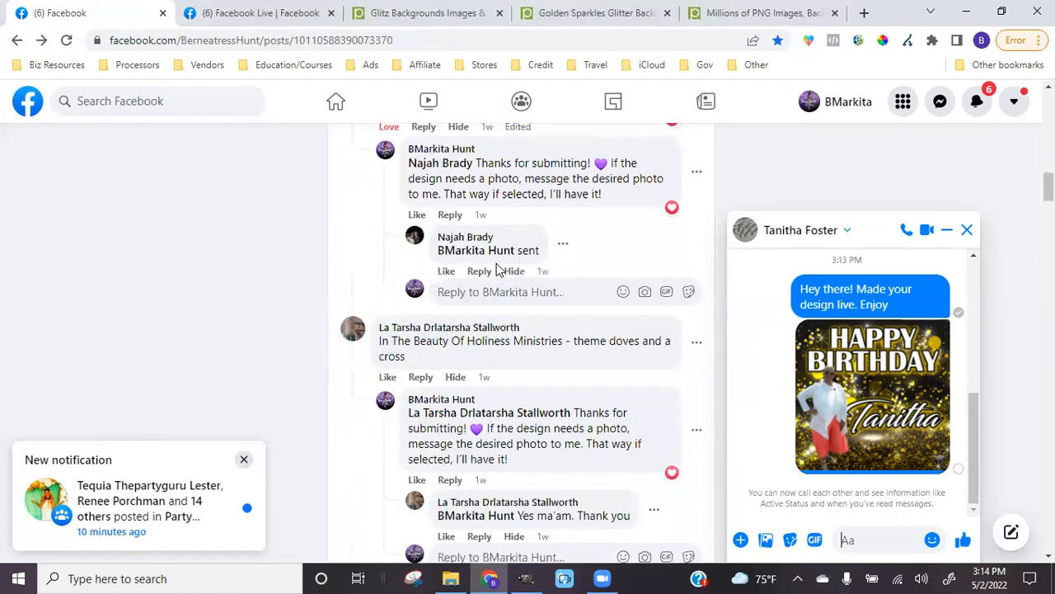
scroll(497, 268, down, 1)
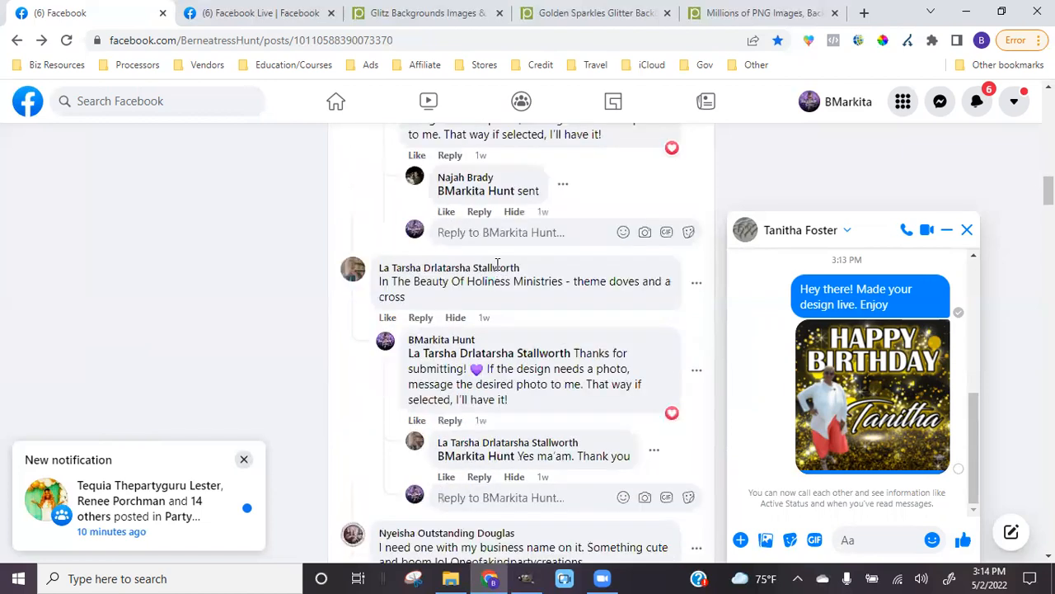
scroll(497, 268, down, 1)
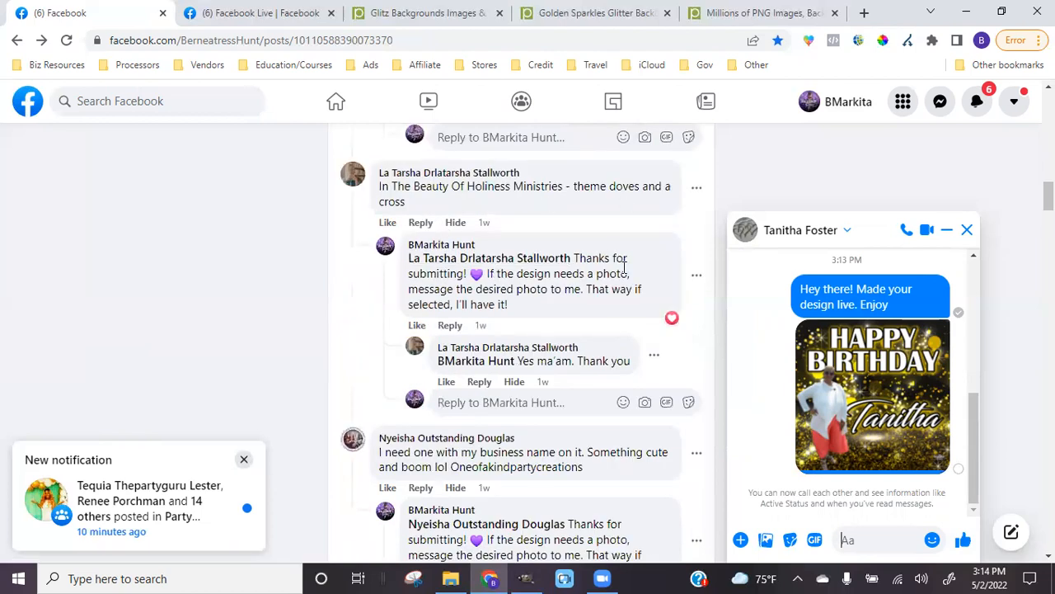
mouse_move(428, 177)
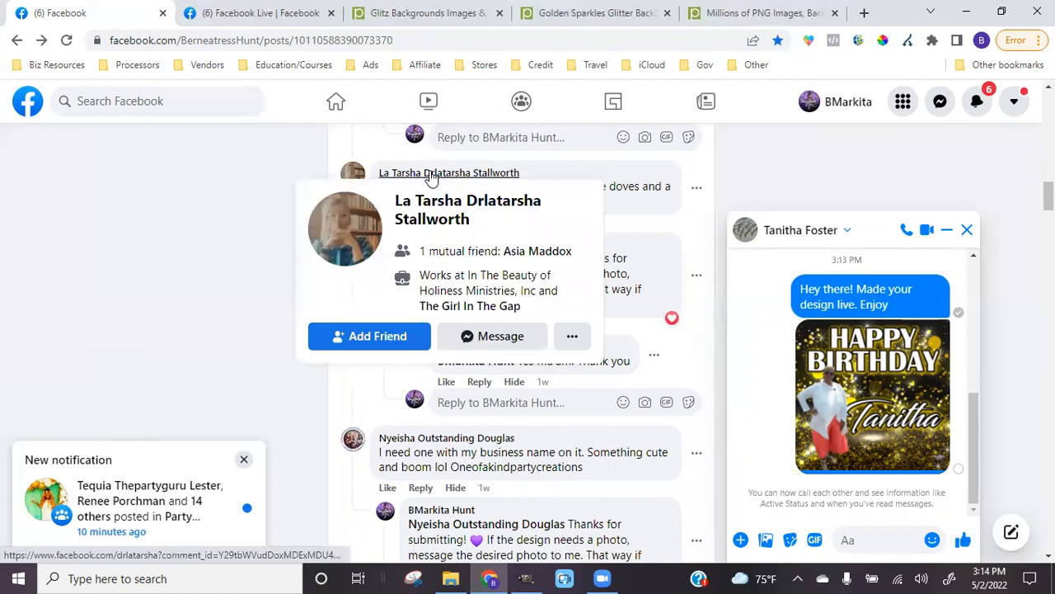
click(492, 343)
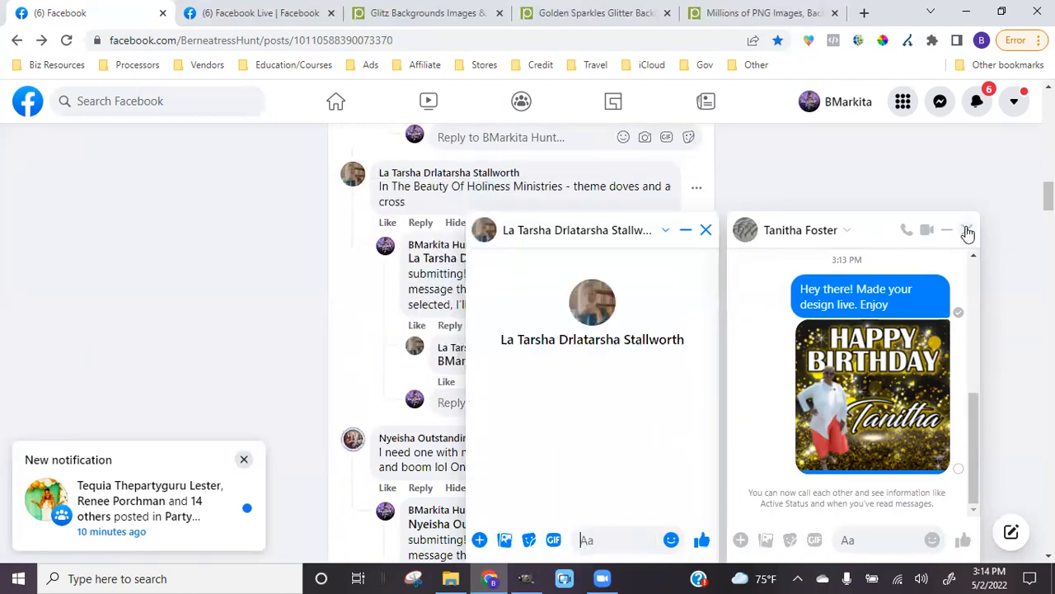
Close the previous client's chat and this commenter's chat, leaving the comment thread visible
click(967, 230)
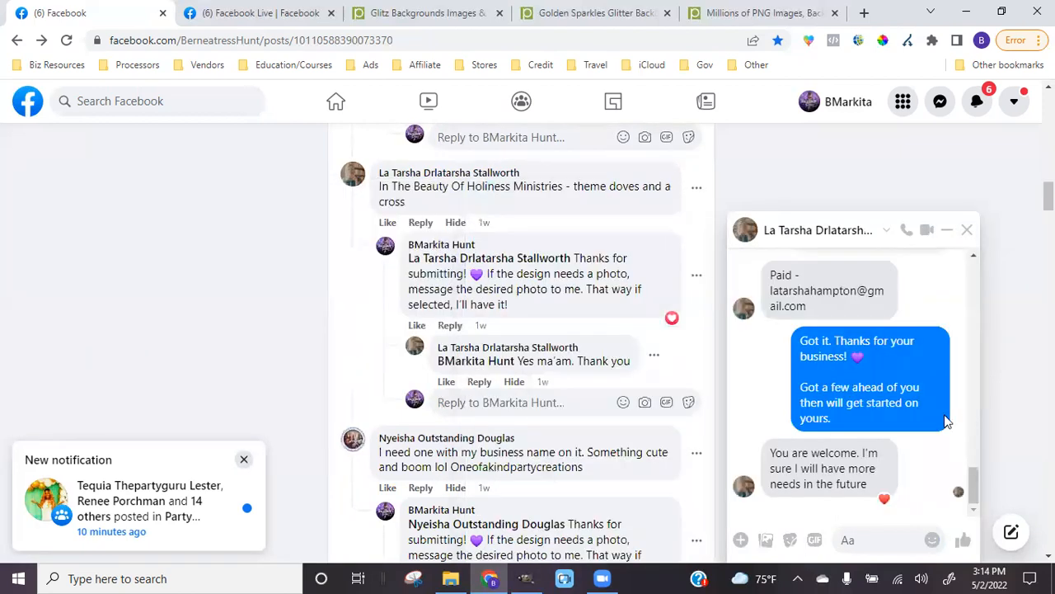
scroll(945, 416, up, 2)
scroll(940, 412, down, 3)
click(967, 230)
scroll(528, 346, down, 1)
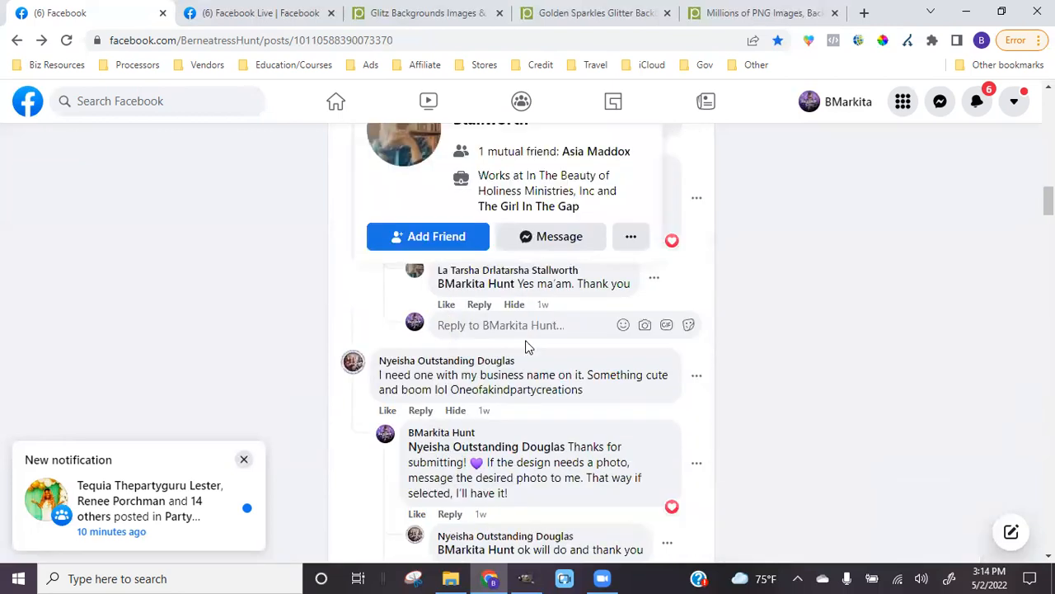
scroll(528, 347, down, 1)
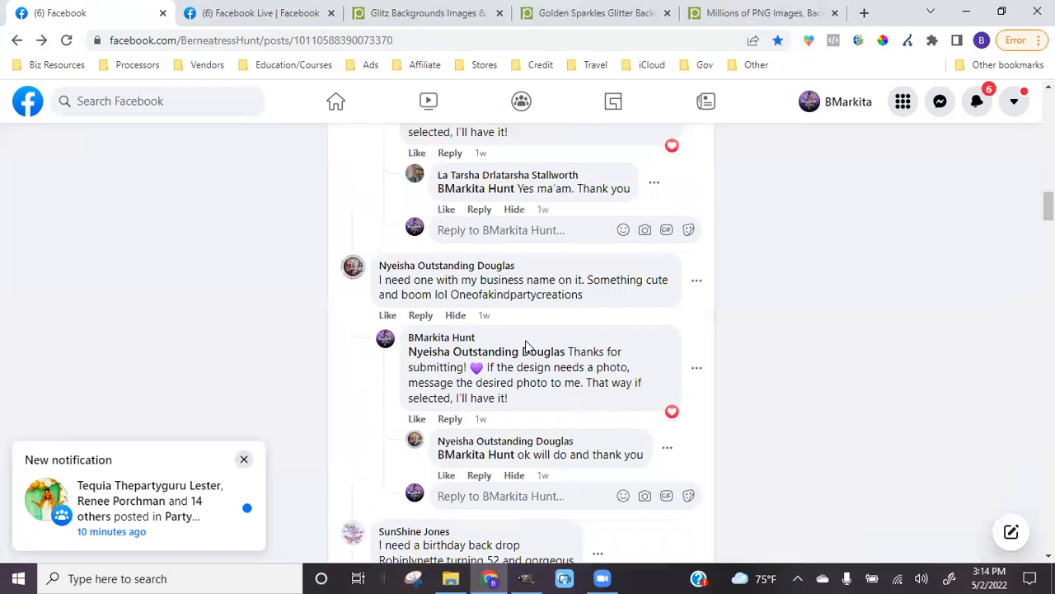
scroll(528, 346, down, 1)
scroll(526, 345, down, 1)
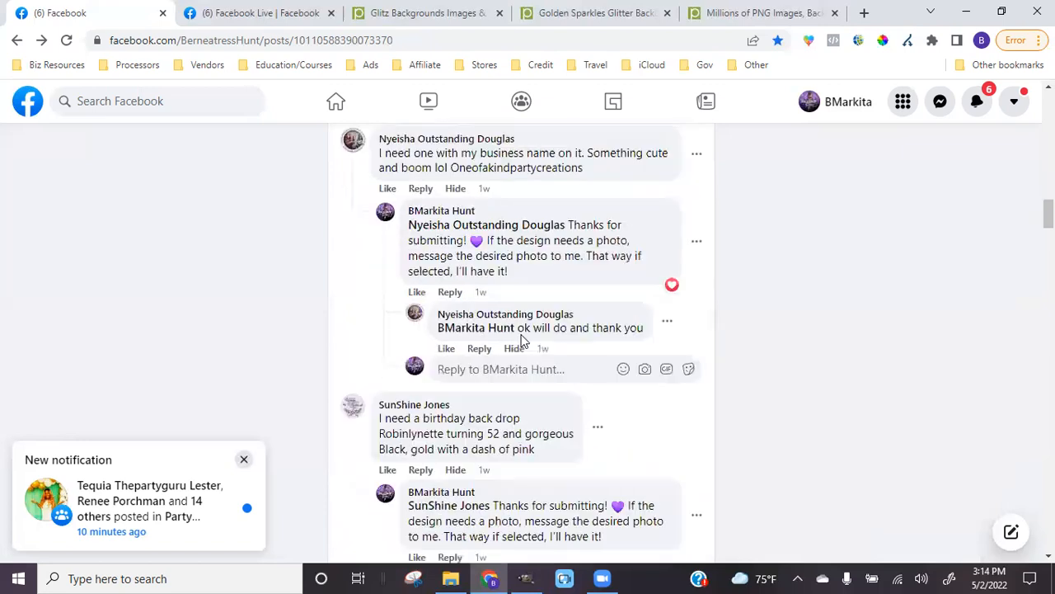
scroll(522, 296, up, 1)
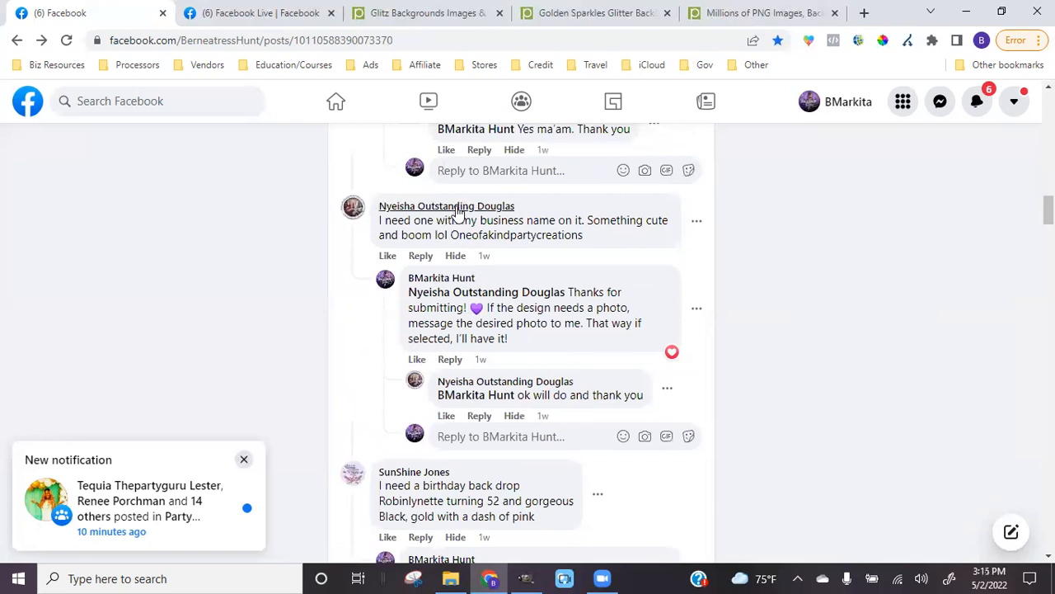
Open a Messenger chat with the commenter who wants her business name
mouse_move(456, 206)
click(479, 417)
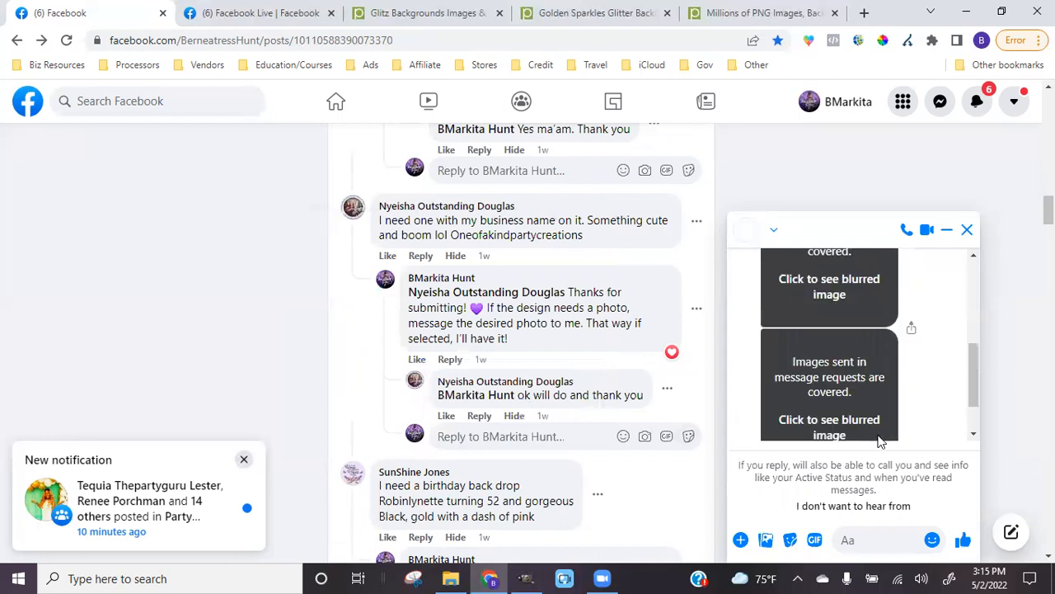
scroll(878, 442, up, 2)
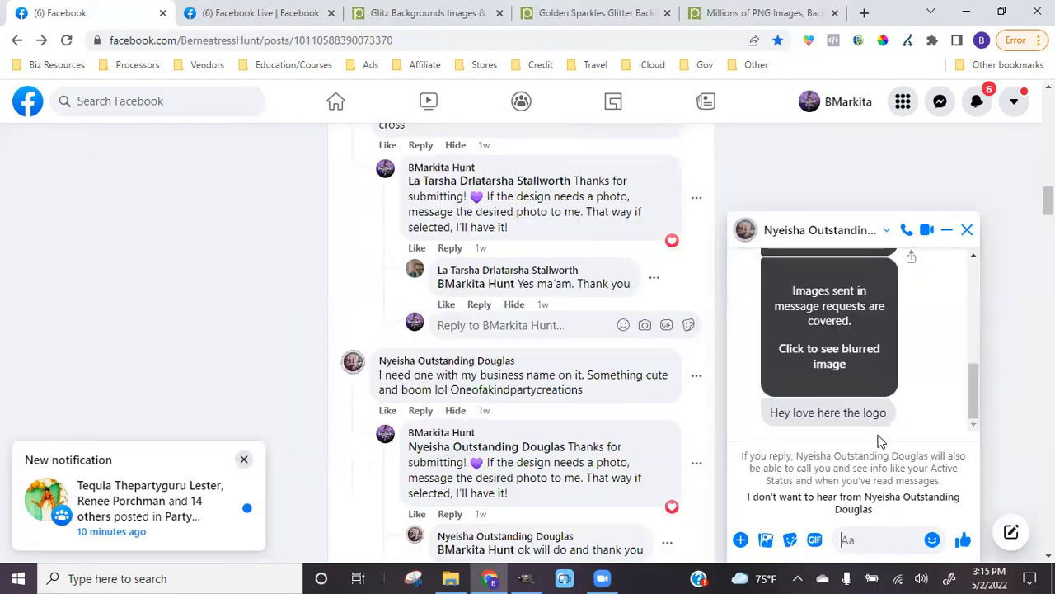
scroll(874, 385, up, 2)
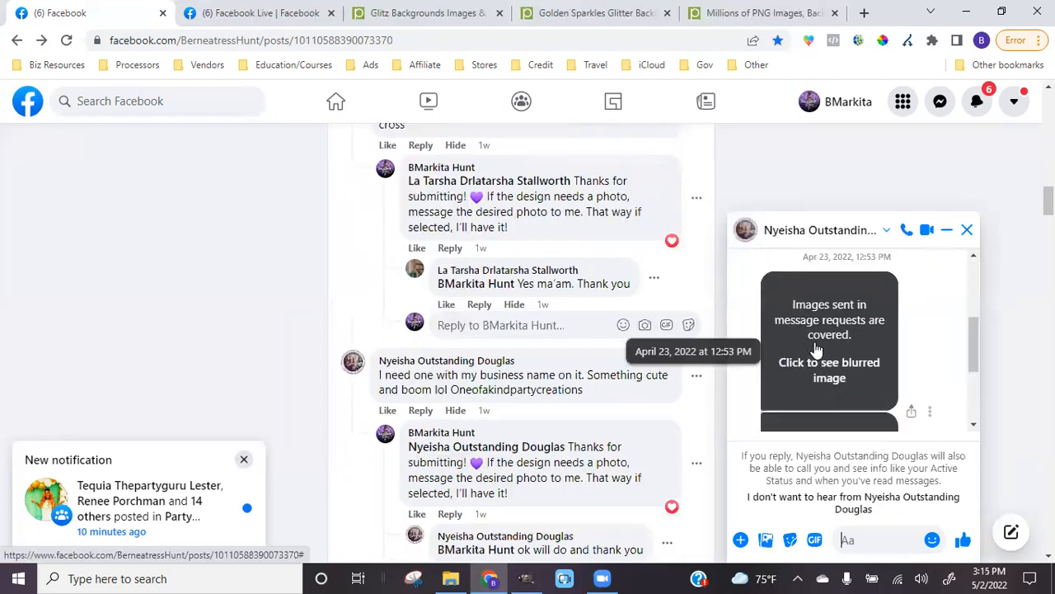
Reveal the covered One Of A Kind Party Creations logo images she sent
click(860, 342)
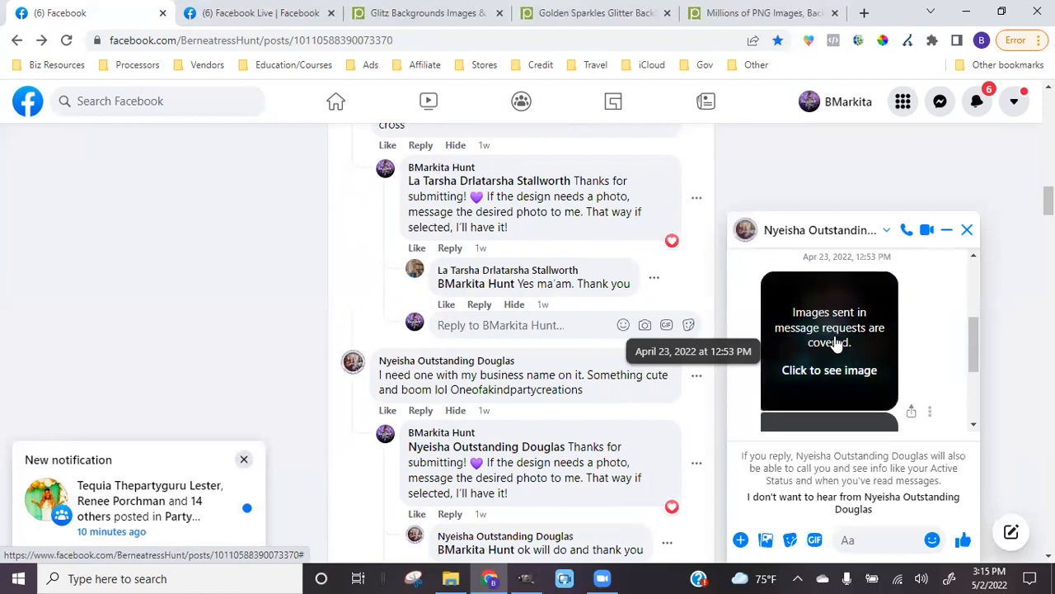
click(836, 343)
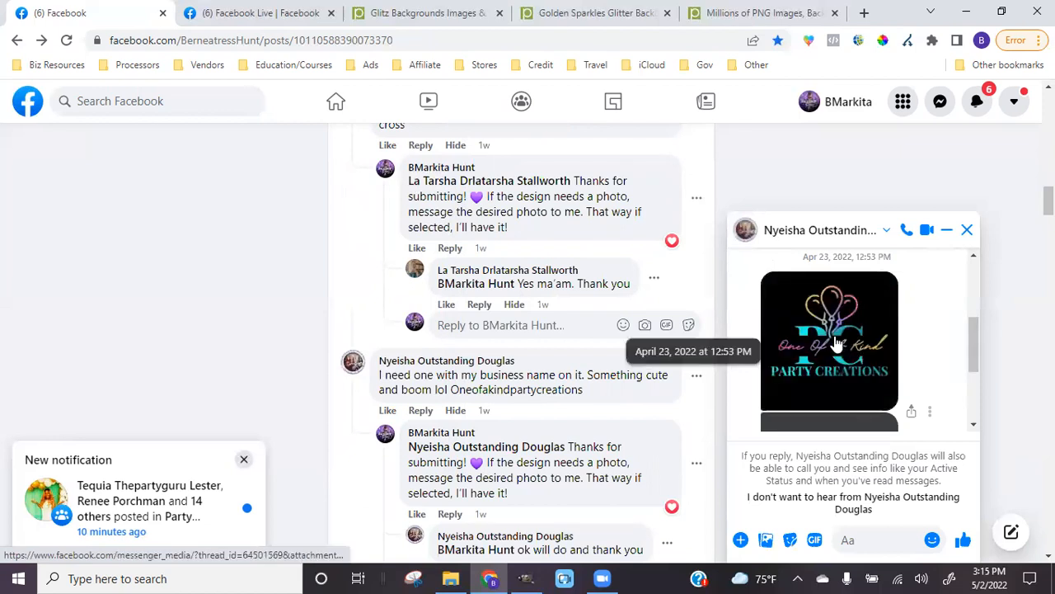
scroll(837, 343, down, 3)
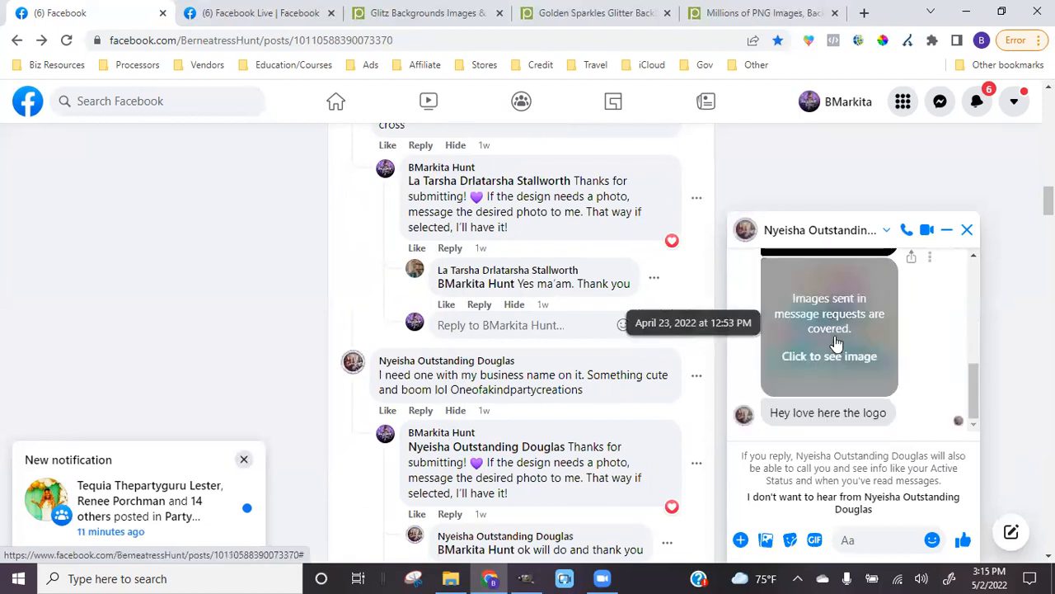
click(836, 343)
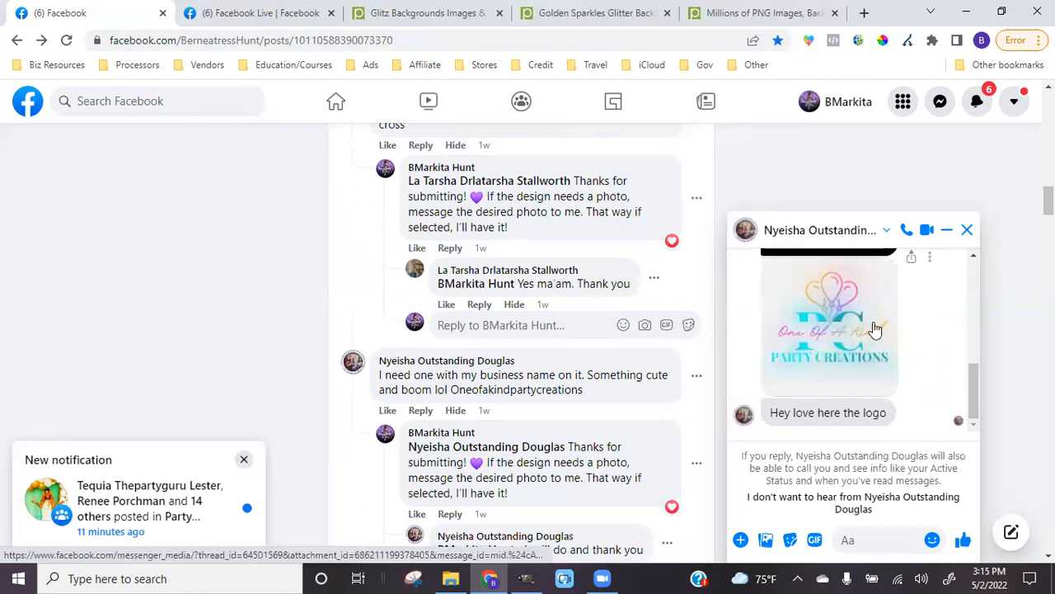
drag(975, 388, 974, 346)
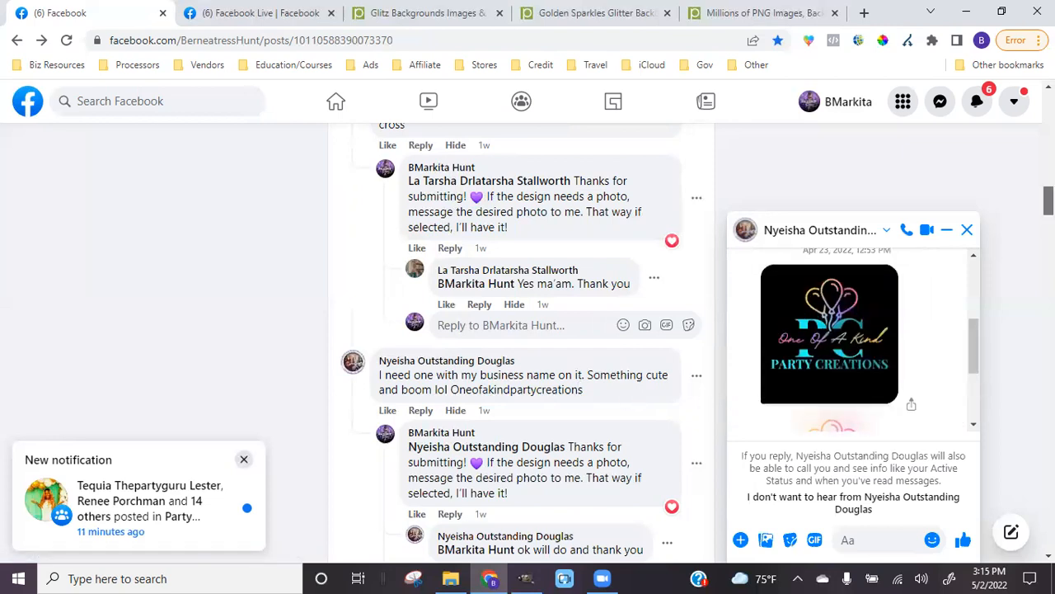
scroll(1047, 202, down, 3)
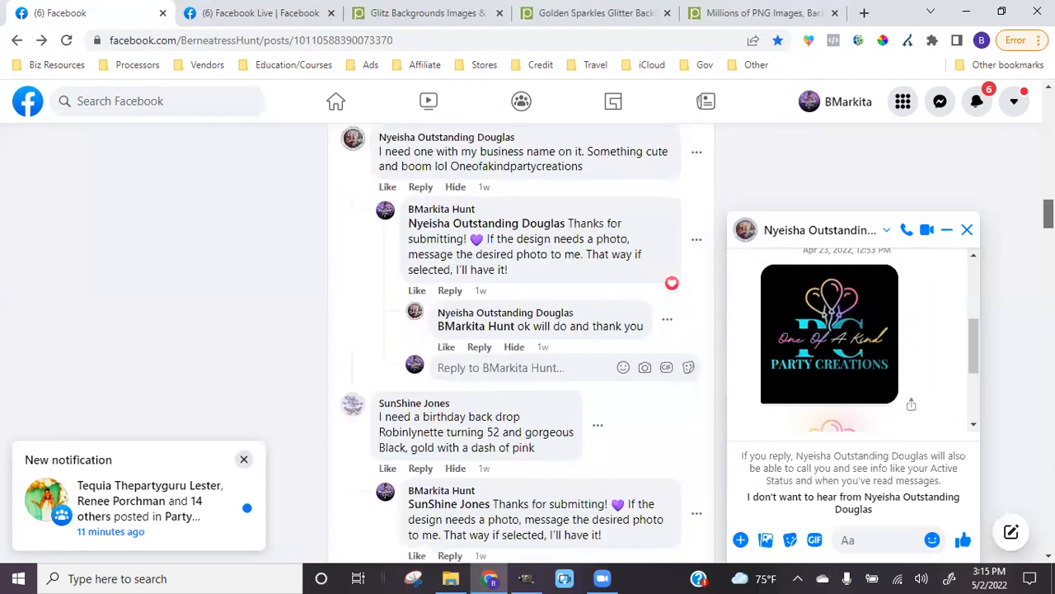
drag(1048, 213, 1048, 215)
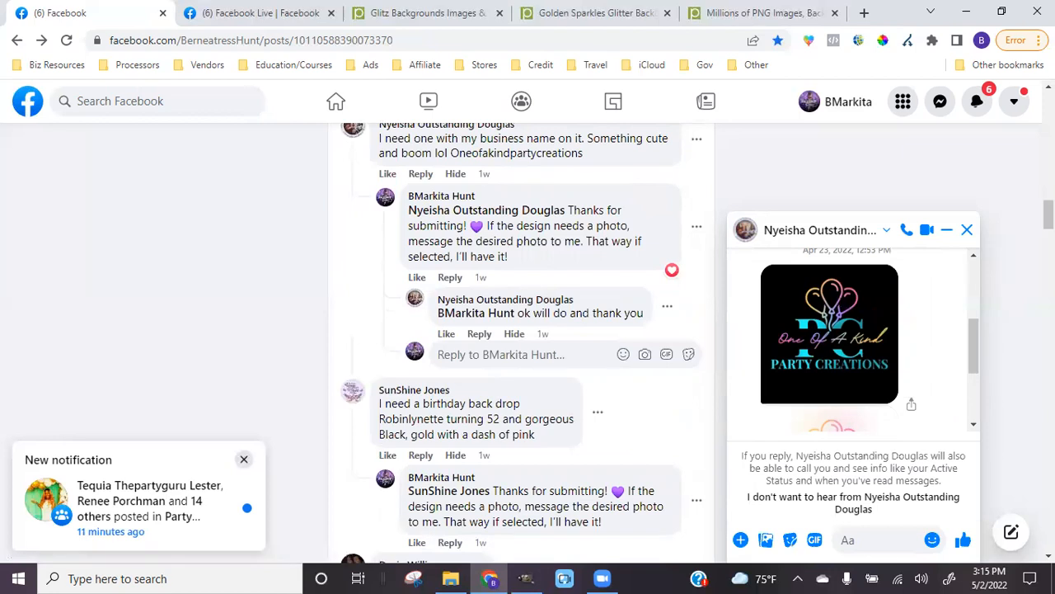
drag(1048, 214, 1048, 224)
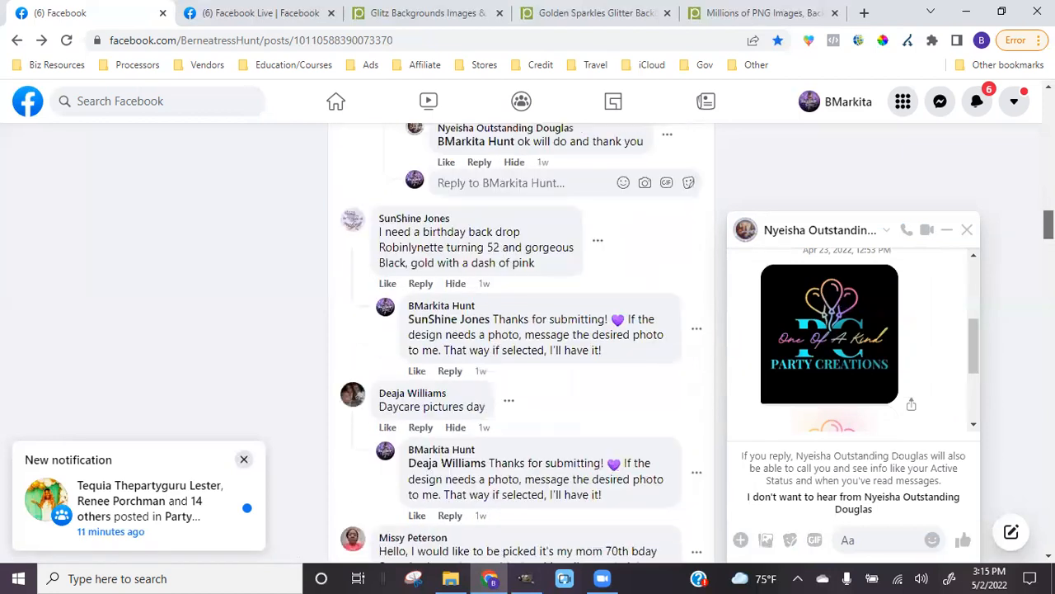
Close the open chat, then open and close a chat with the birthday backdrop commenter
scroll(1003, 241, down, 1)
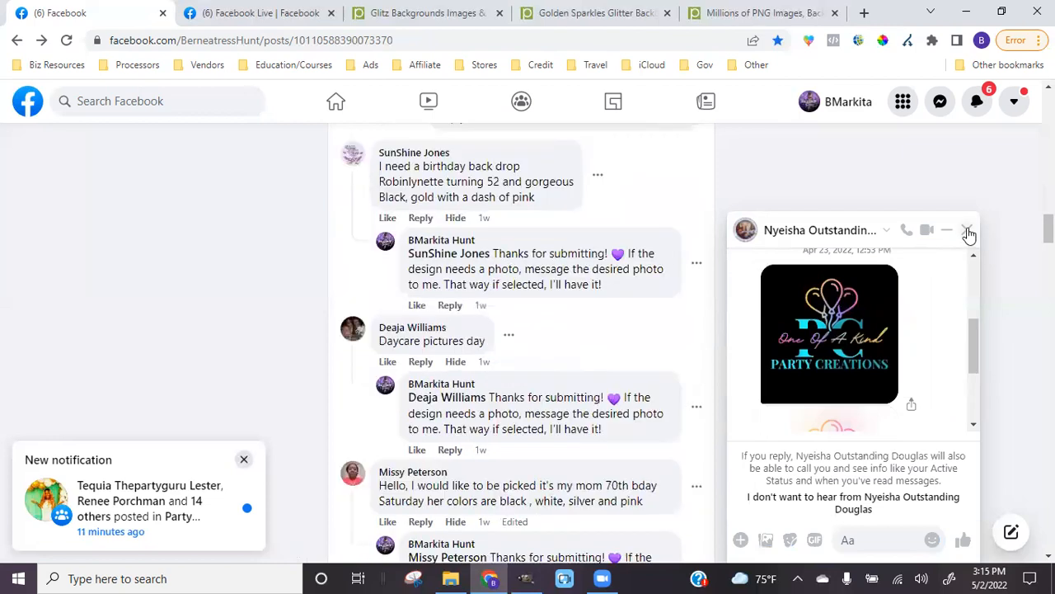
click(967, 229)
mouse_move(431, 239)
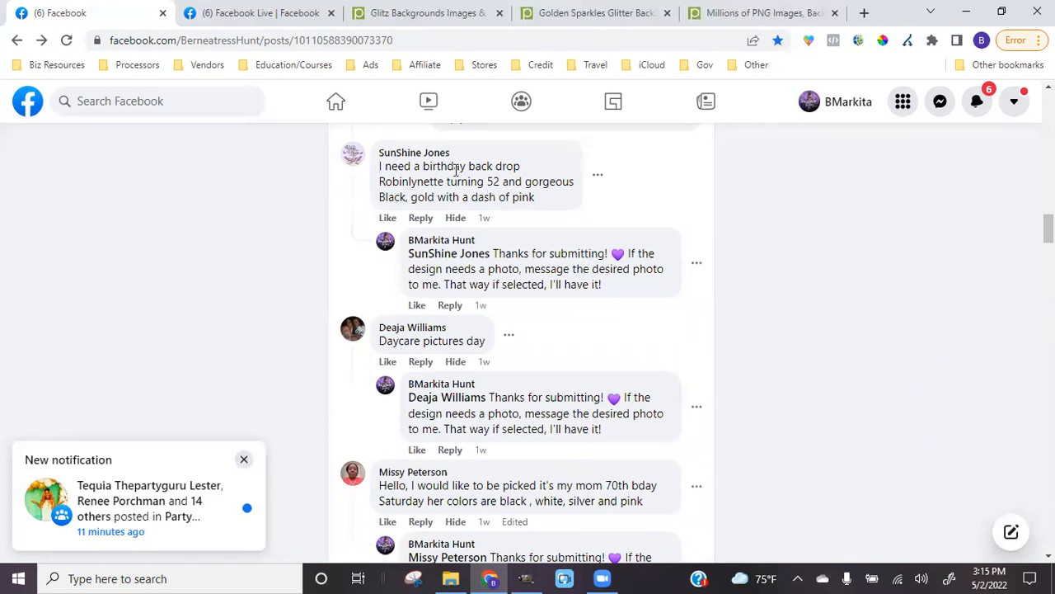
mouse_move(418, 160)
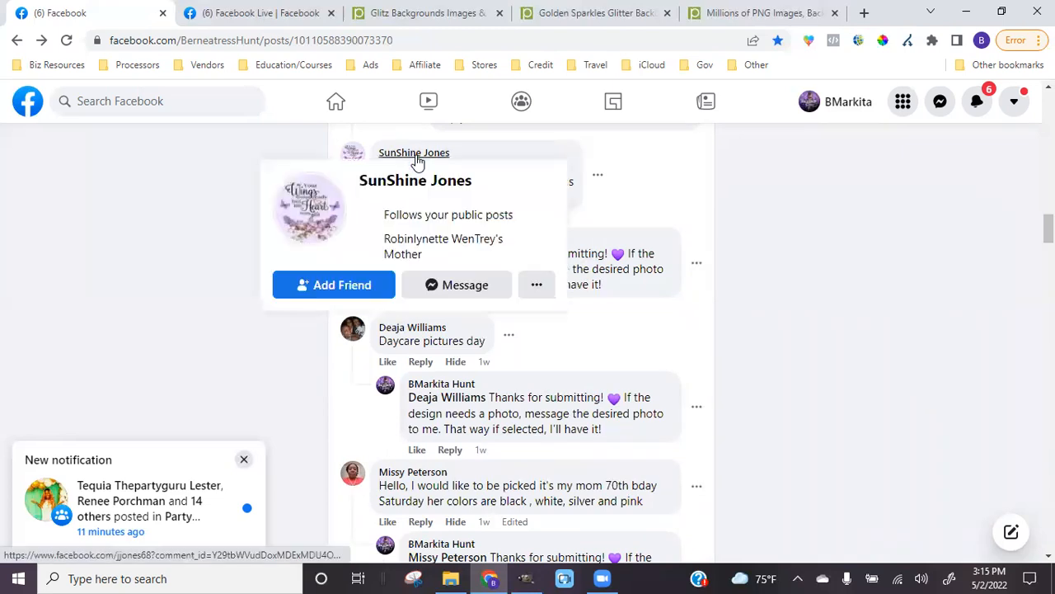
click(473, 289)
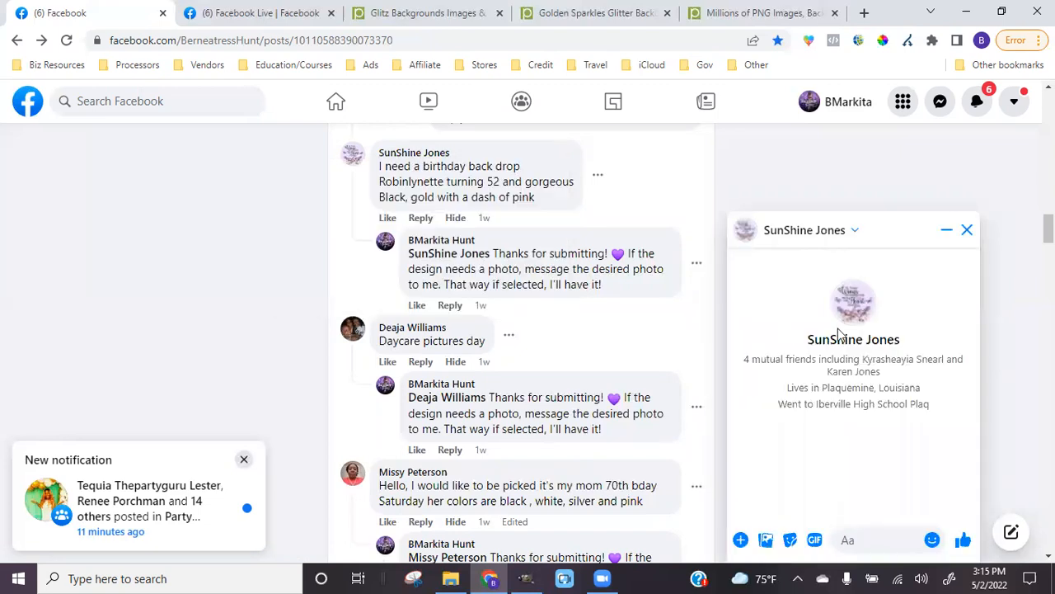
click(969, 231)
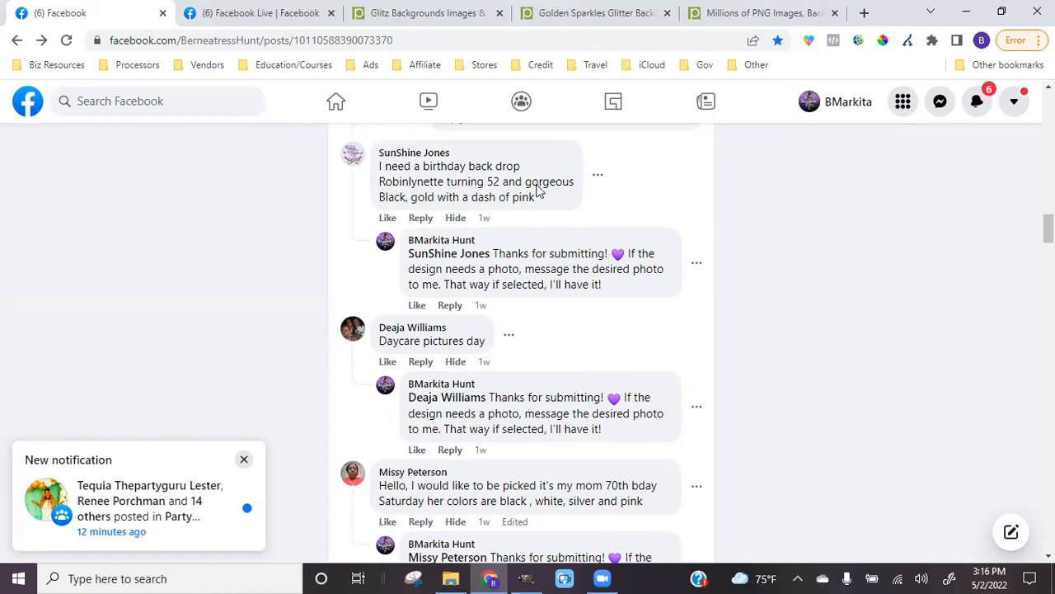
scroll(764, 257, down, 4)
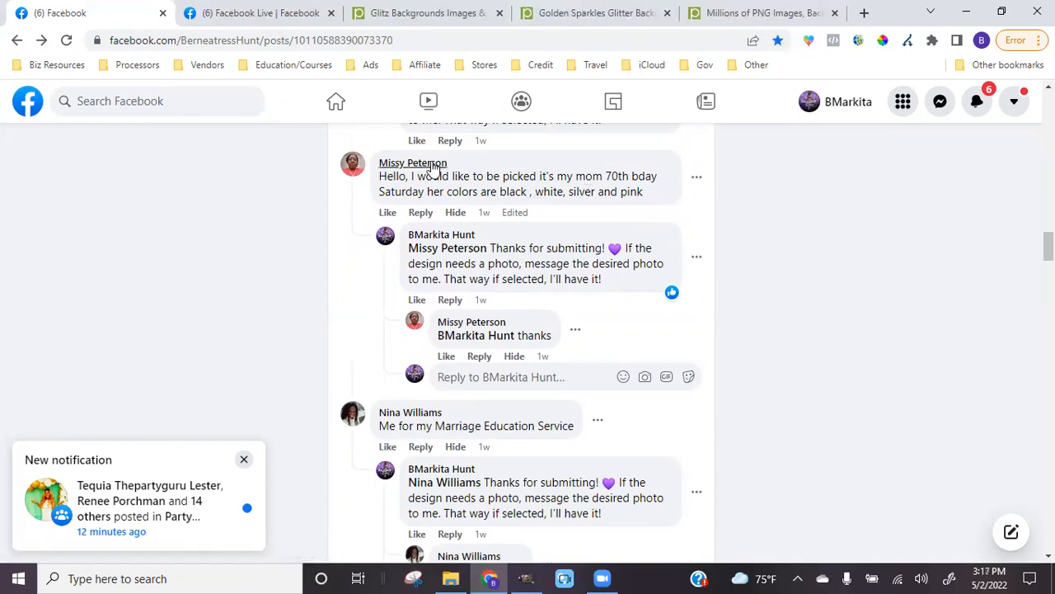
mouse_move(448, 164)
click(464, 295)
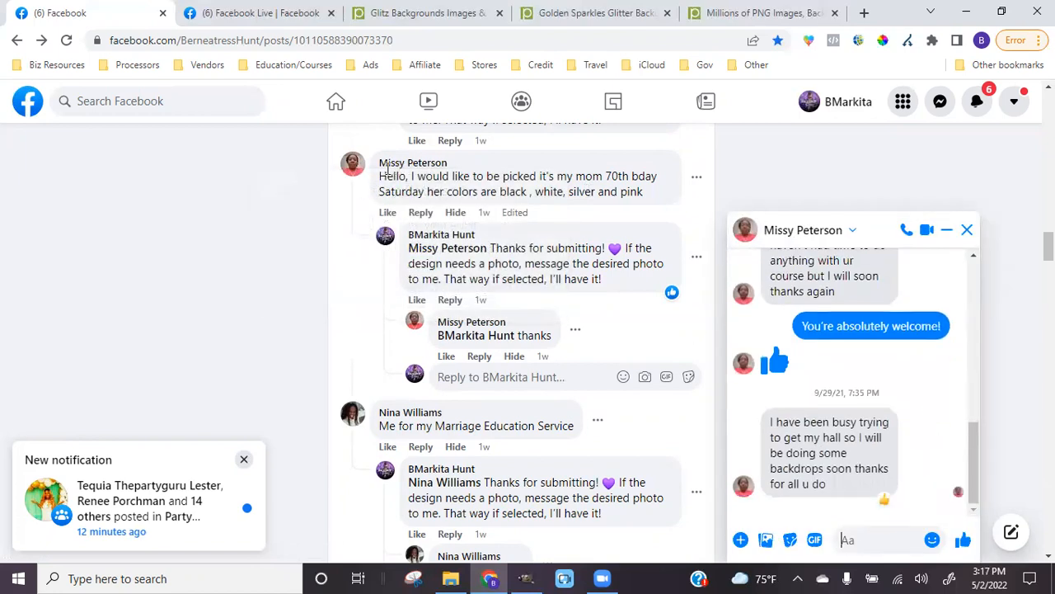
click(966, 229)
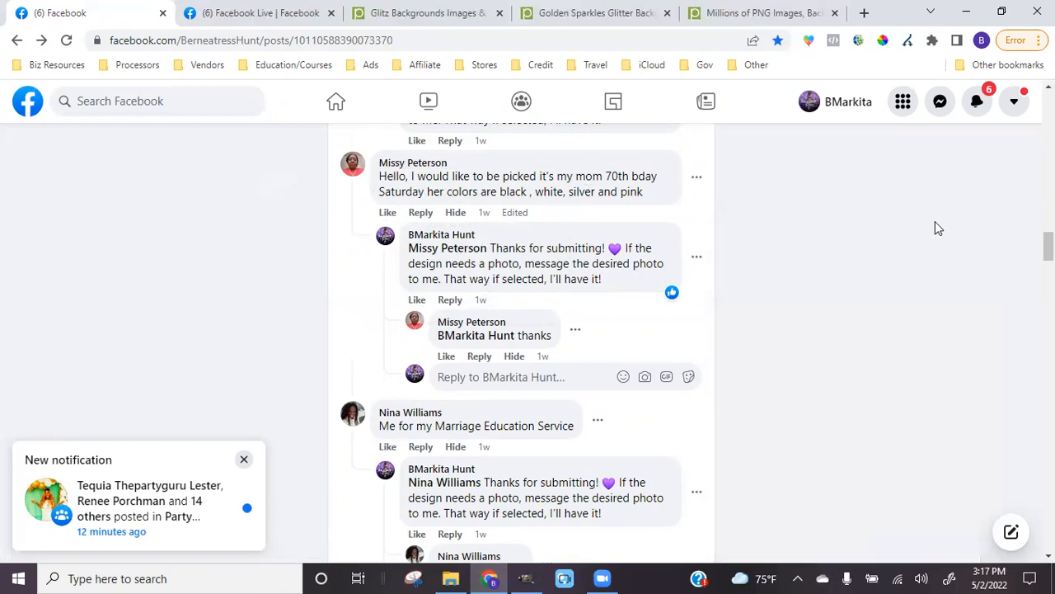
scroll(561, 338, down, 1)
scroll(561, 339, down, 2)
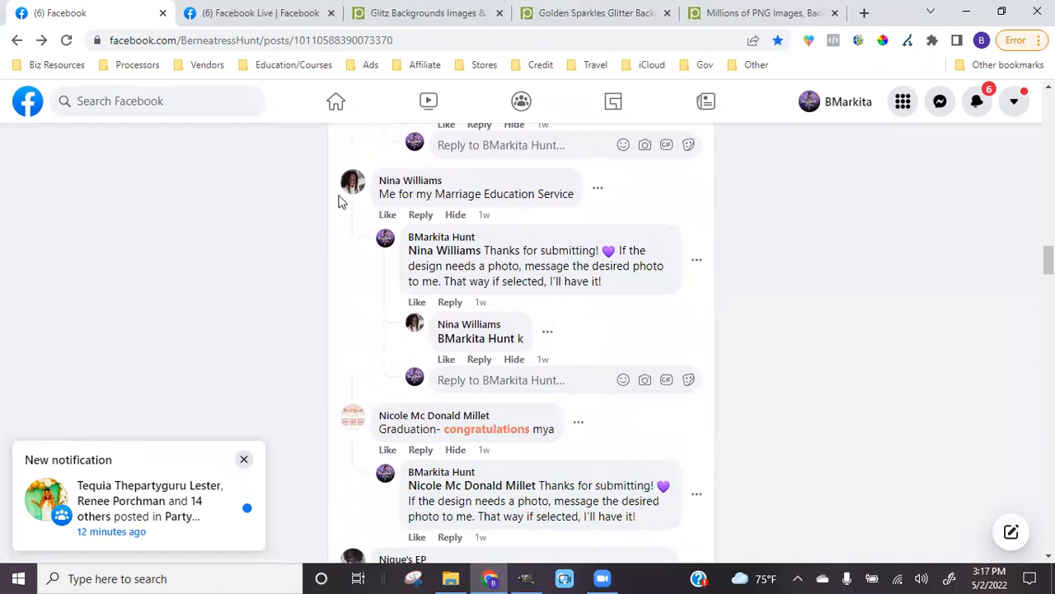
scroll(537, 240, down, 4)
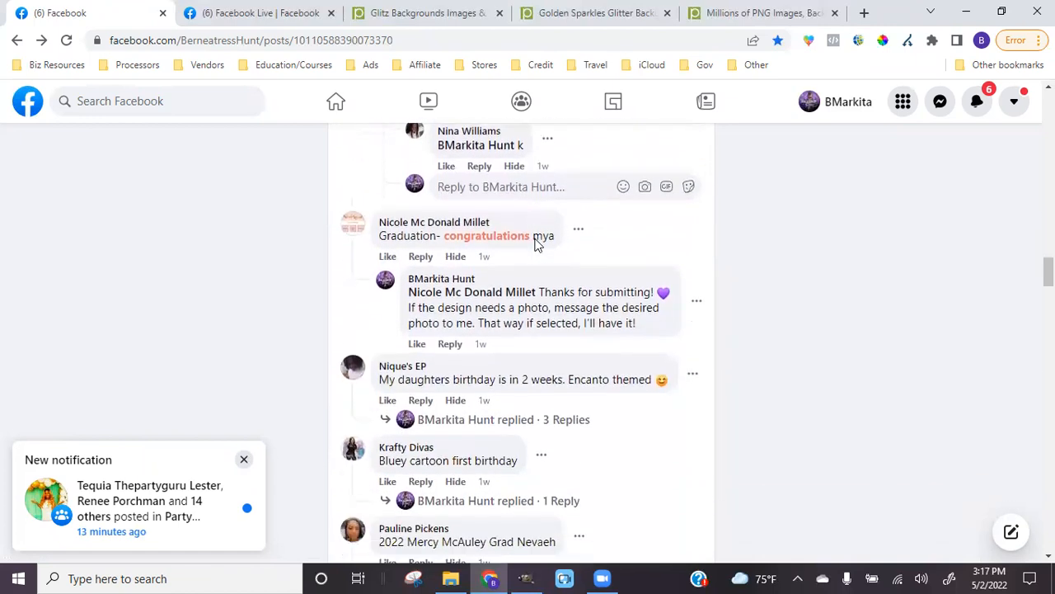
scroll(535, 244, up, 1)
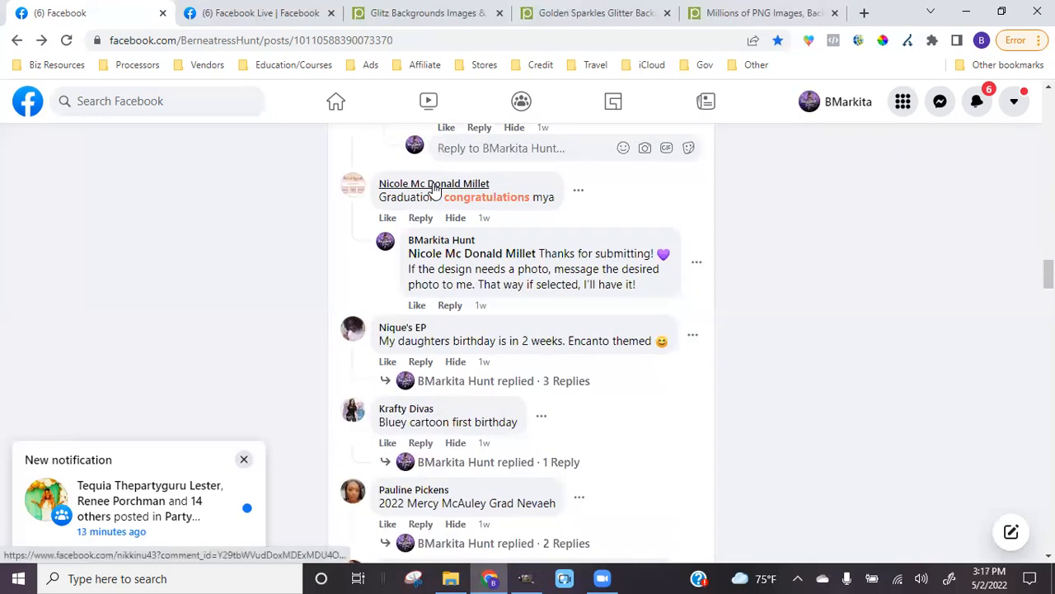
mouse_move(419, 183)
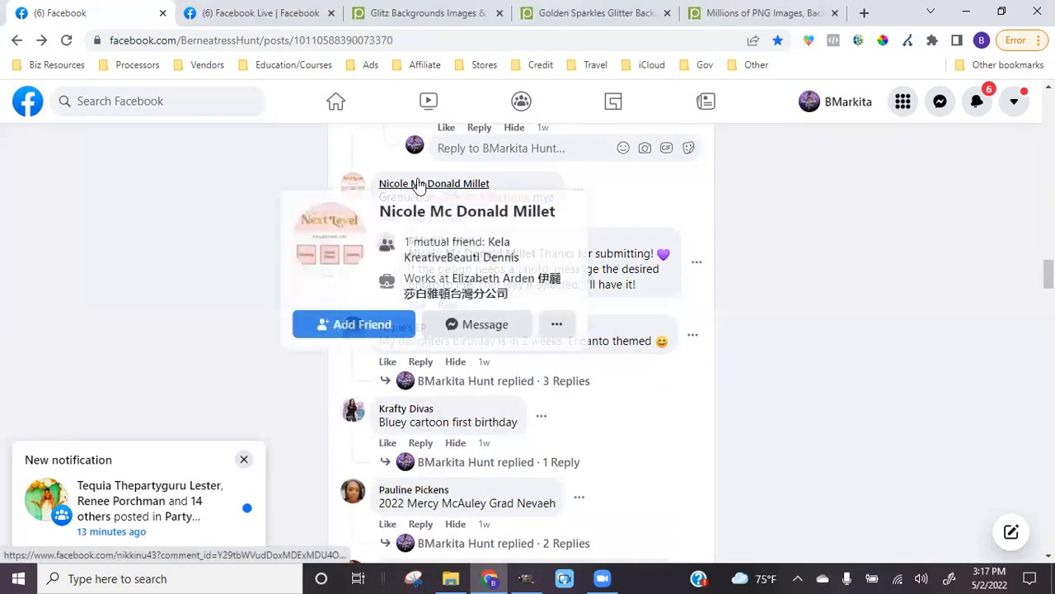
Open a chat with the graduation commenter and uncover each of her covered photos
click(472, 330)
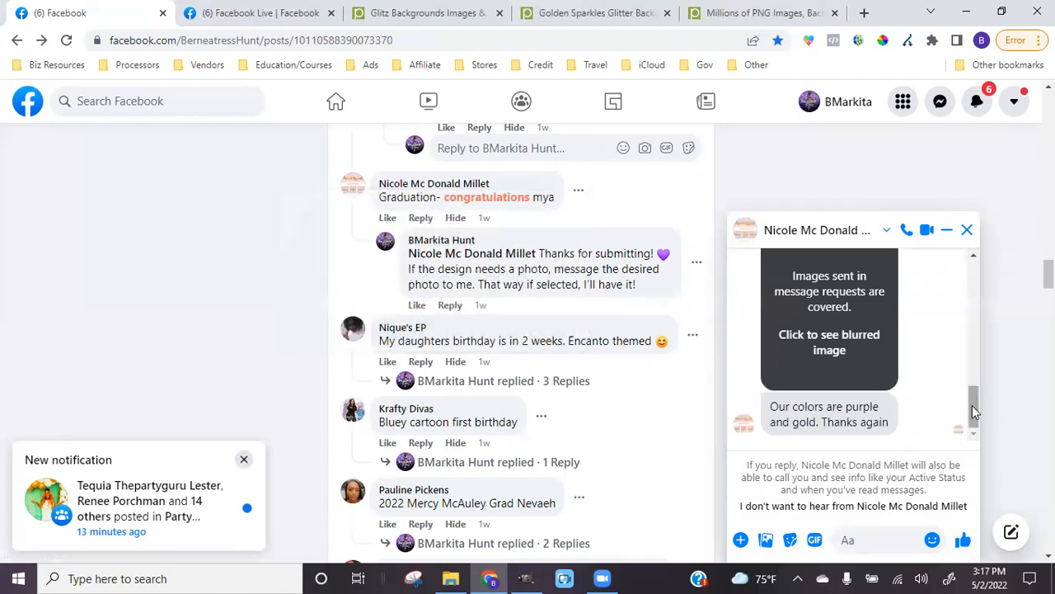
drag(974, 411, 972, 351)
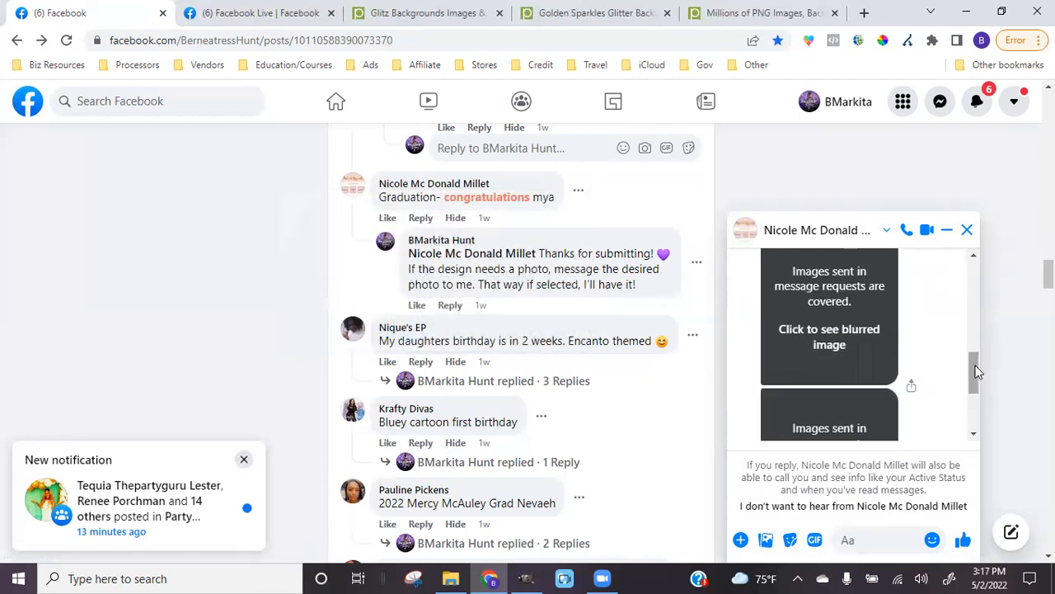
scroll(833, 363, up, 3)
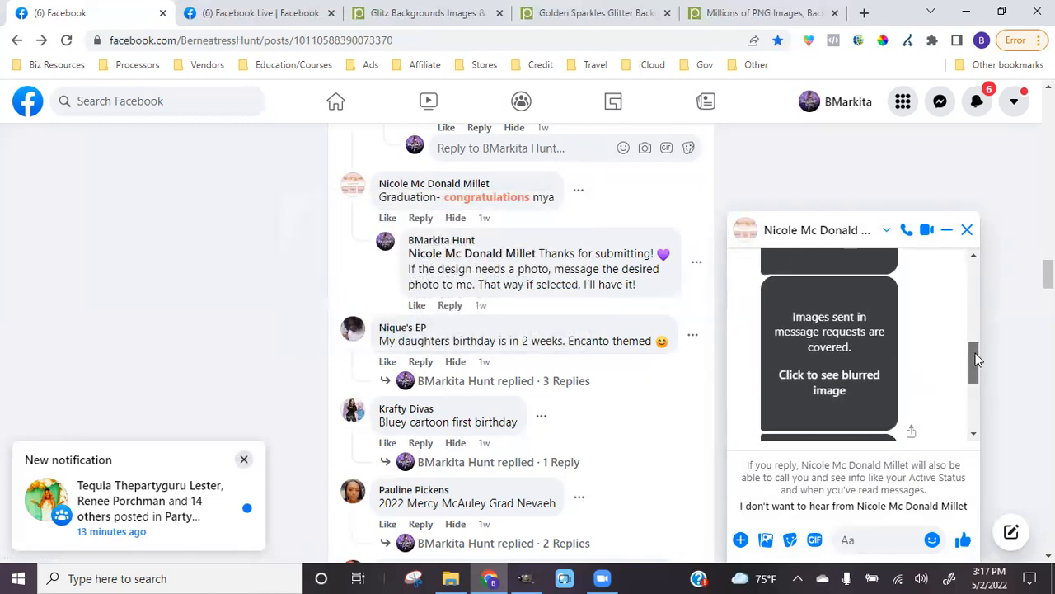
click(832, 362)
click(833, 363)
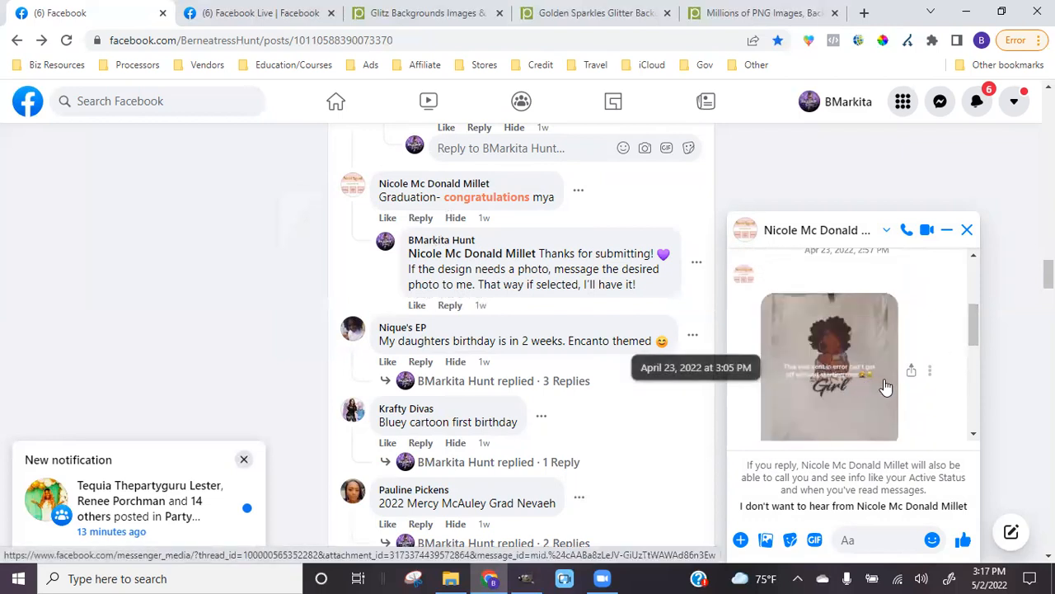
scroll(884, 387, down, 2)
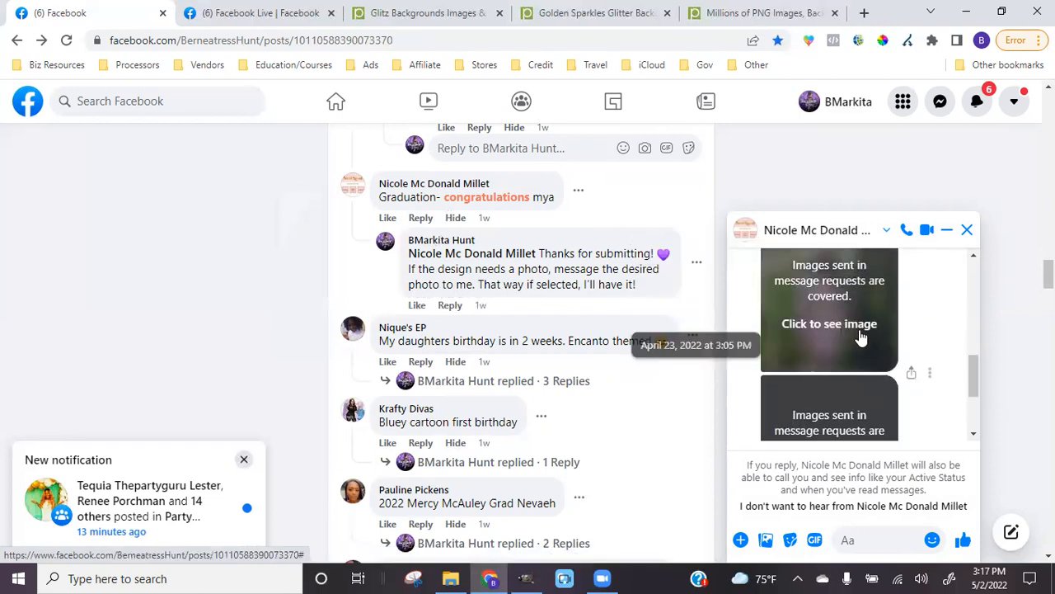
click(860, 337)
scroll(860, 338, down, 2)
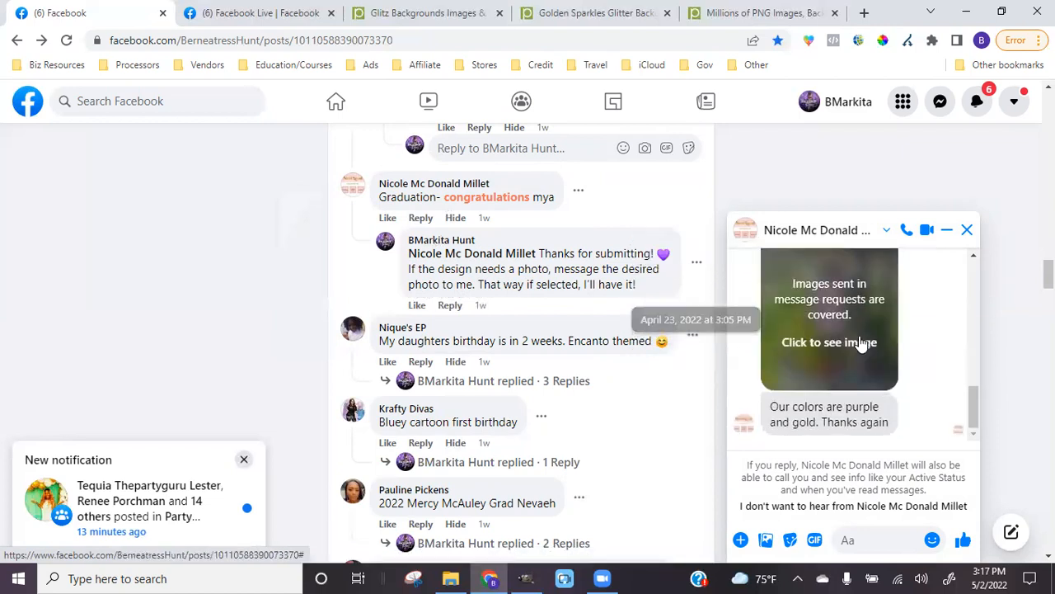
click(860, 343)
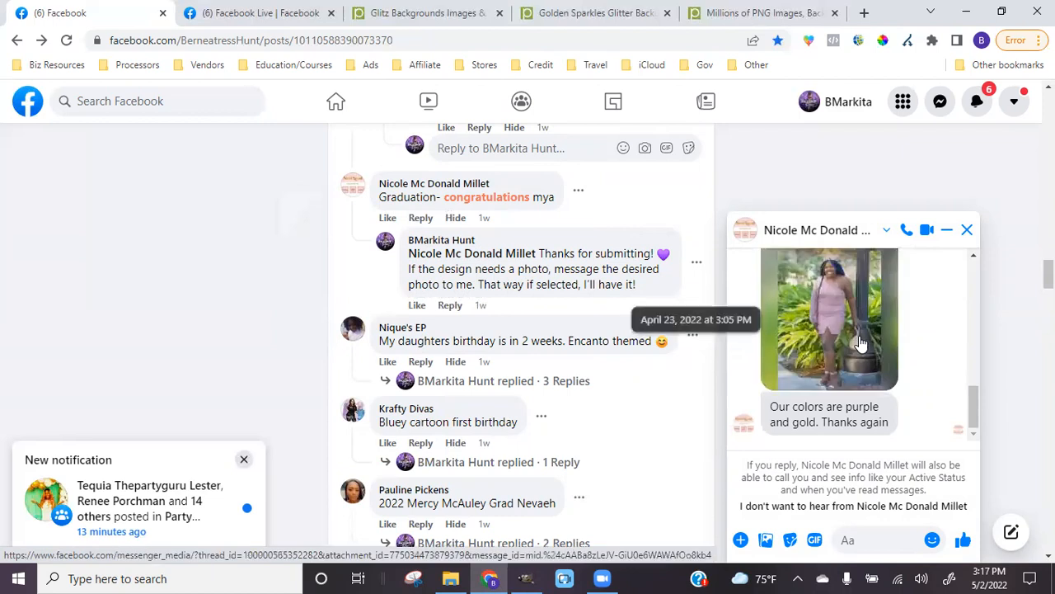
Open the pink-dress photo full size in Facebook's media viewer
scroll(860, 343, up, 3)
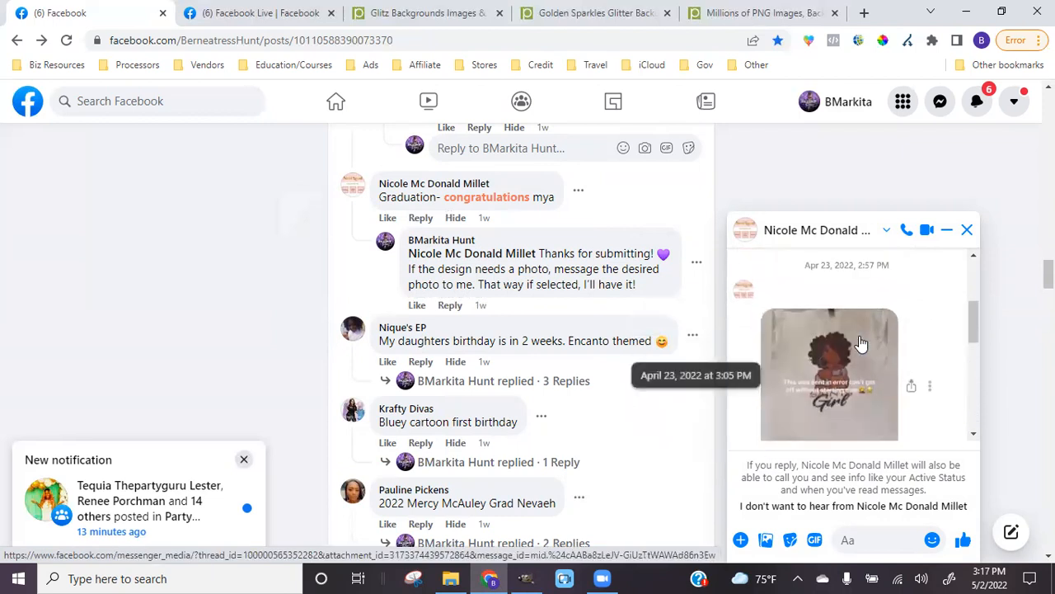
scroll(860, 343, down, 1)
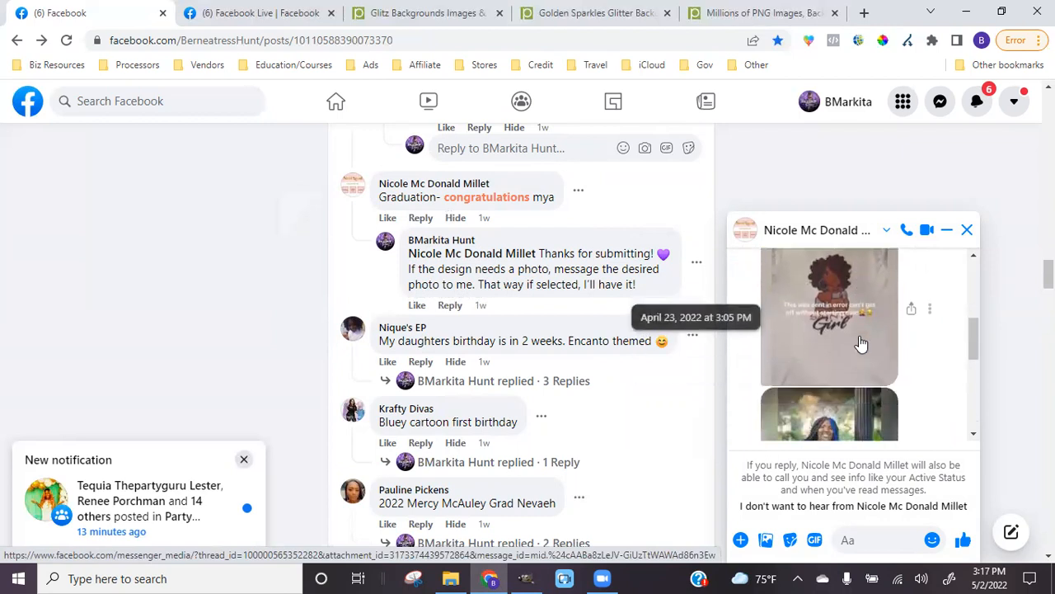
scroll(860, 342, down, 5)
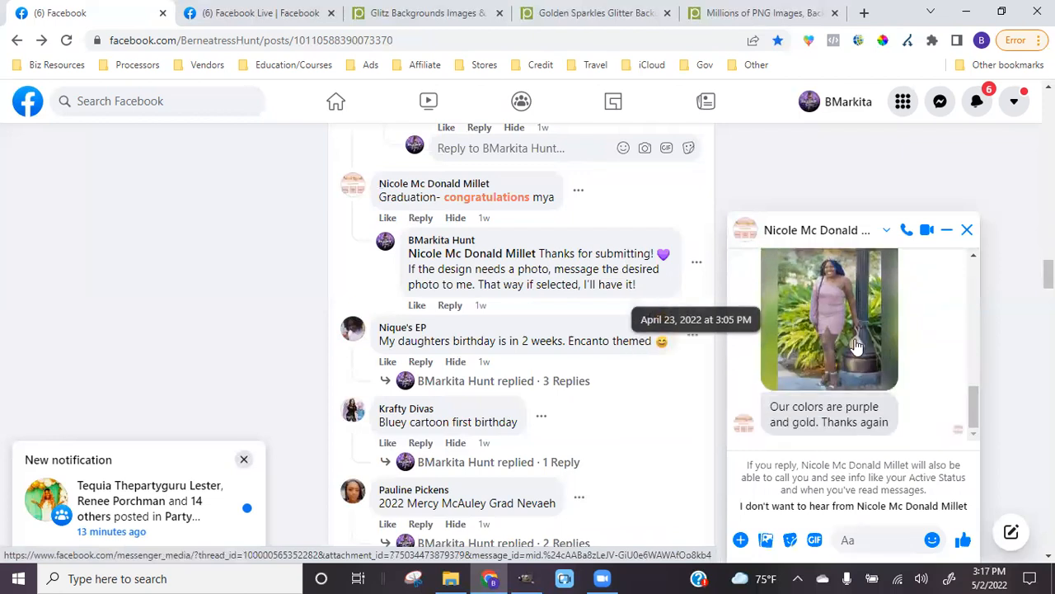
scroll(843, 340, up, 3)
scroll(841, 338, down, 3)
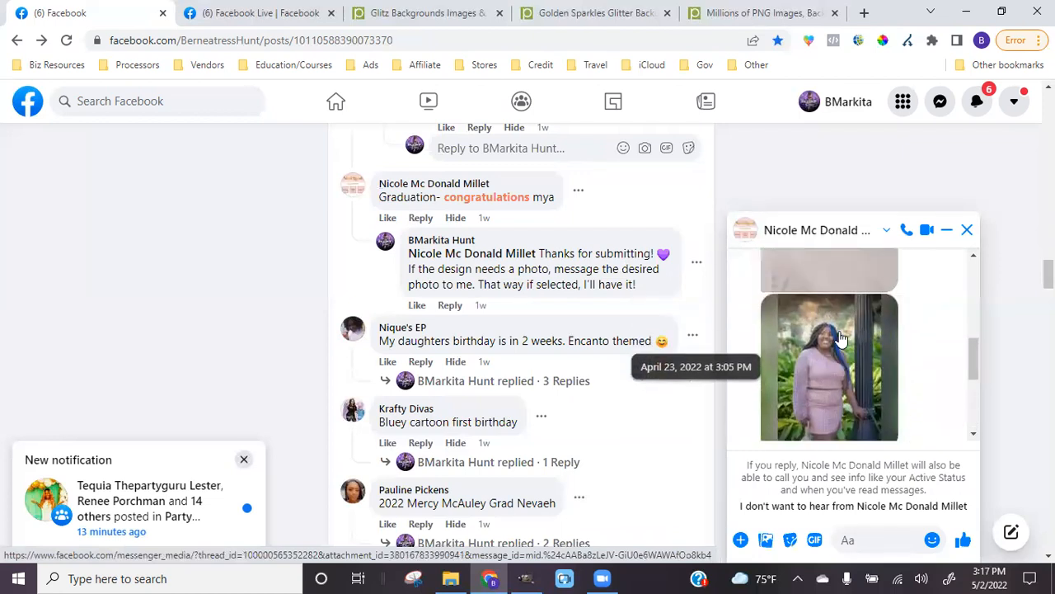
scroll(853, 368, up, 1)
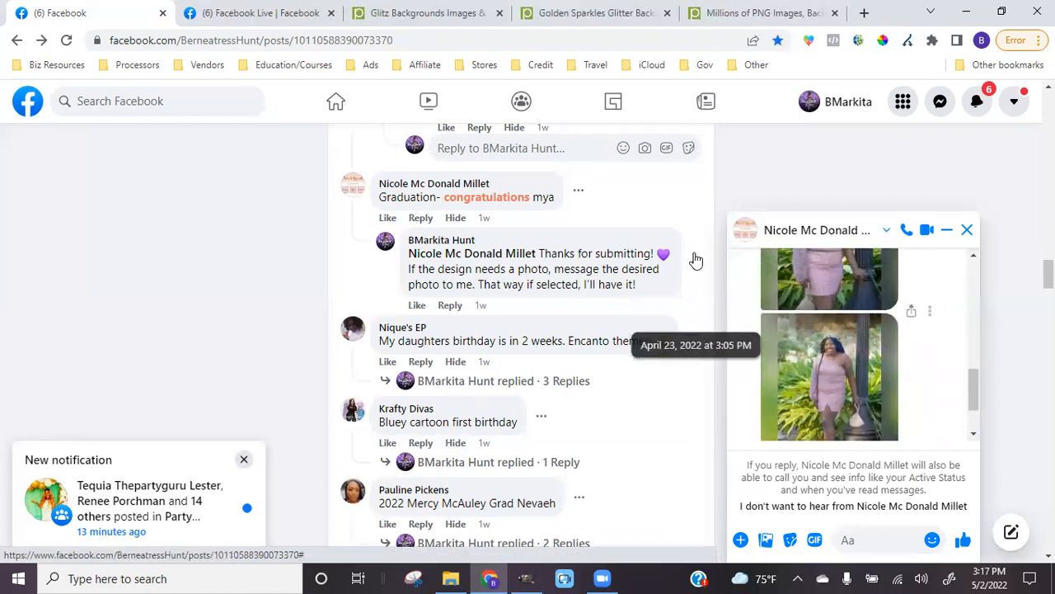
scroll(861, 360, up, 2)
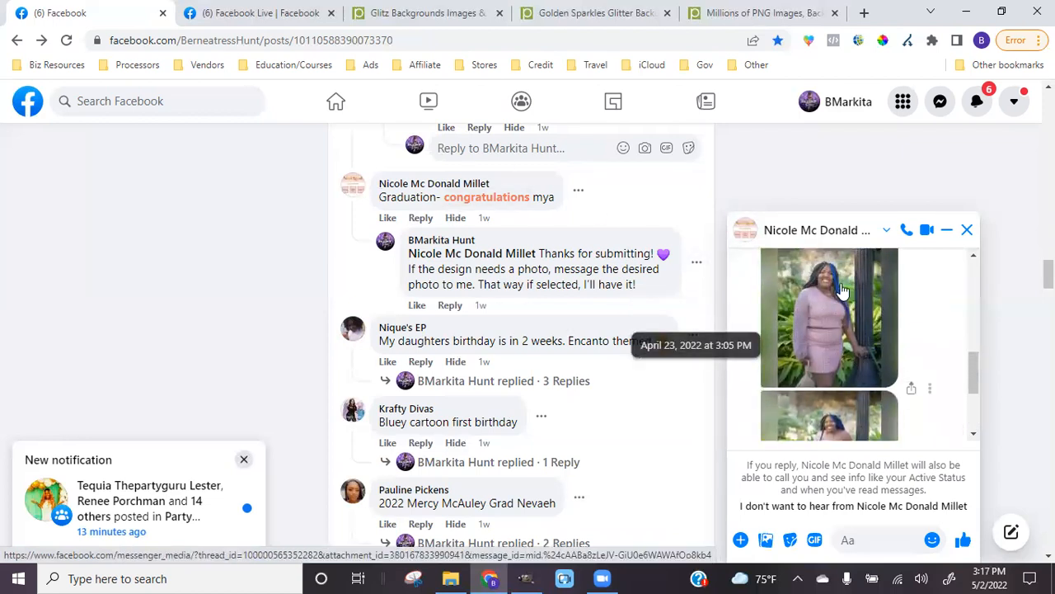
click(819, 296)
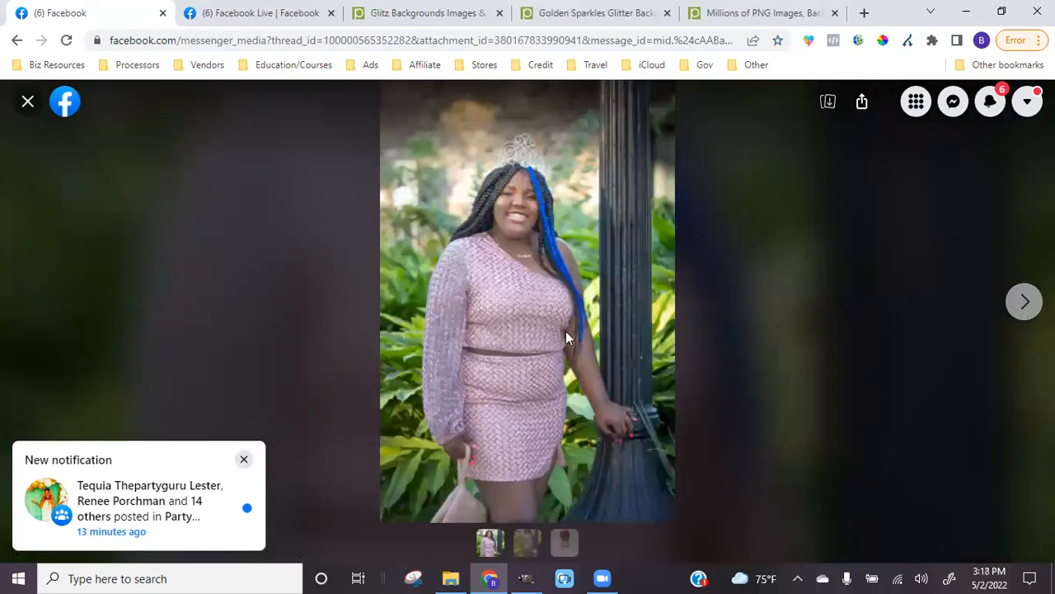
Copy the pink-dress photo, then save the GIMP birthday design to its XCF file
right_click(565, 337)
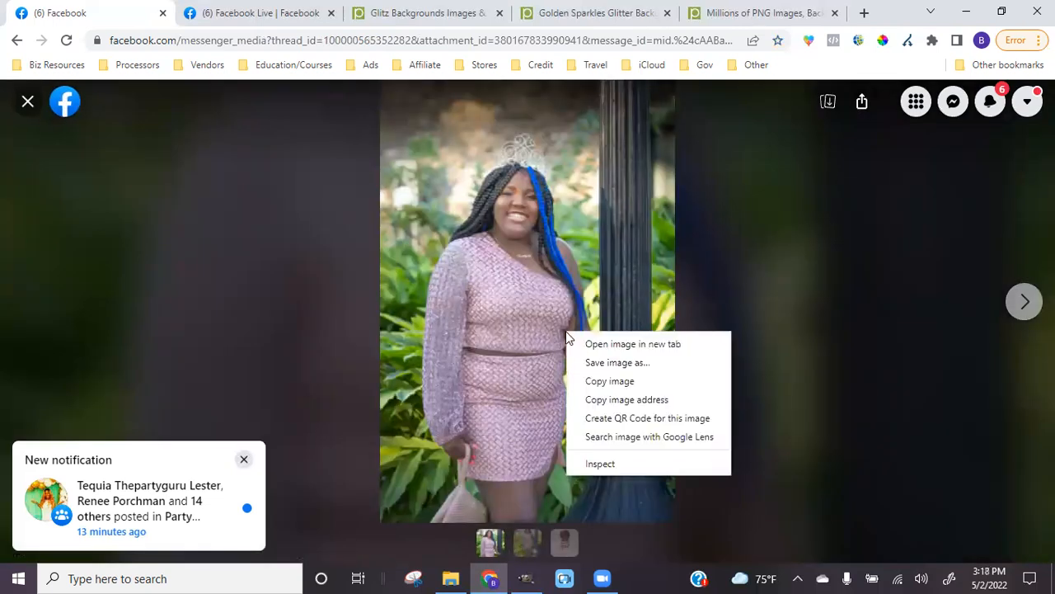
click(593, 382)
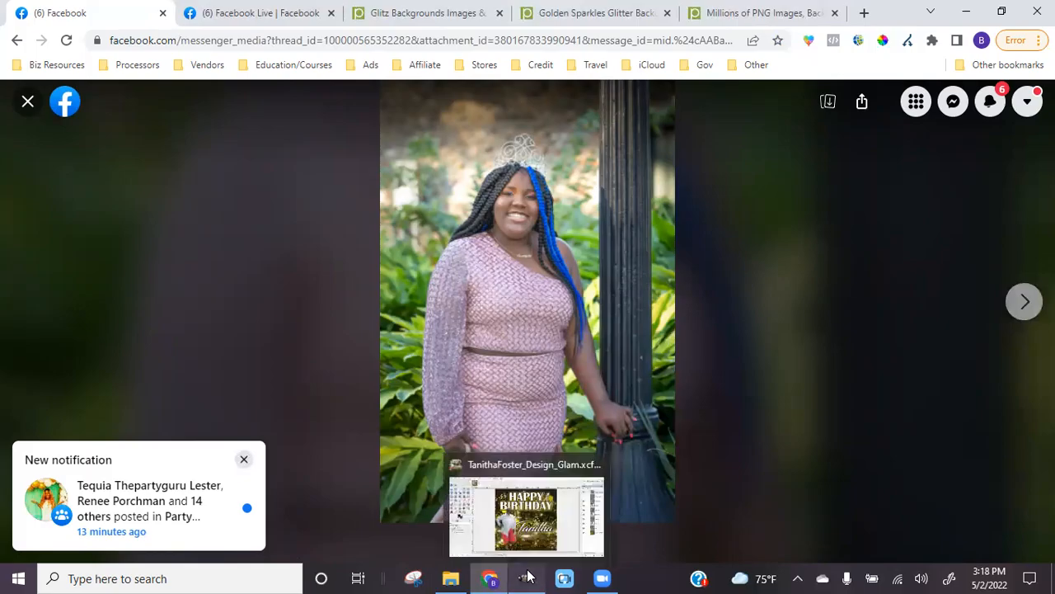
click(528, 577)
click(13, 27)
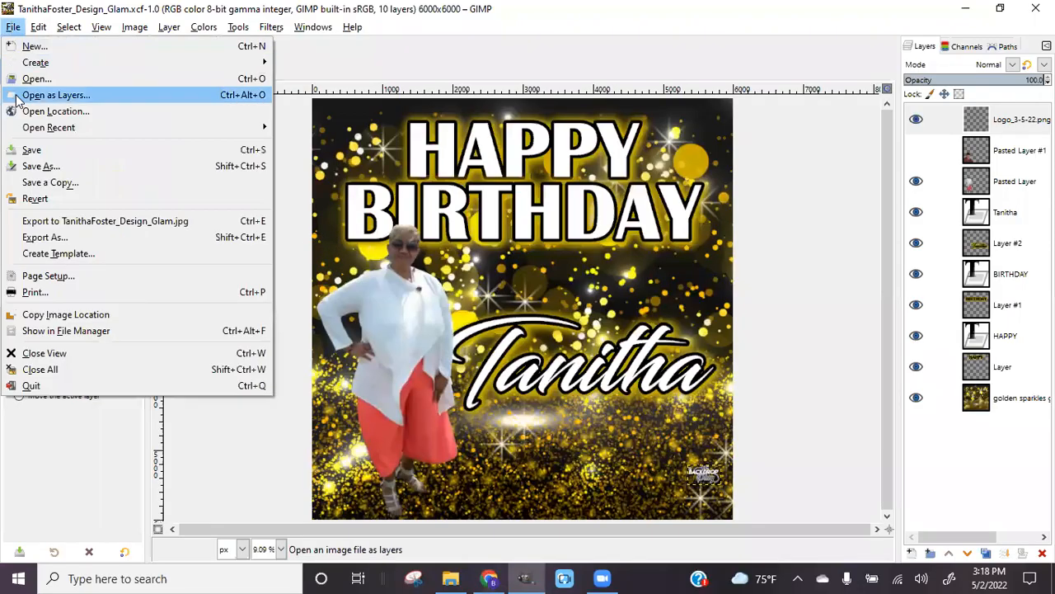
click(29, 150)
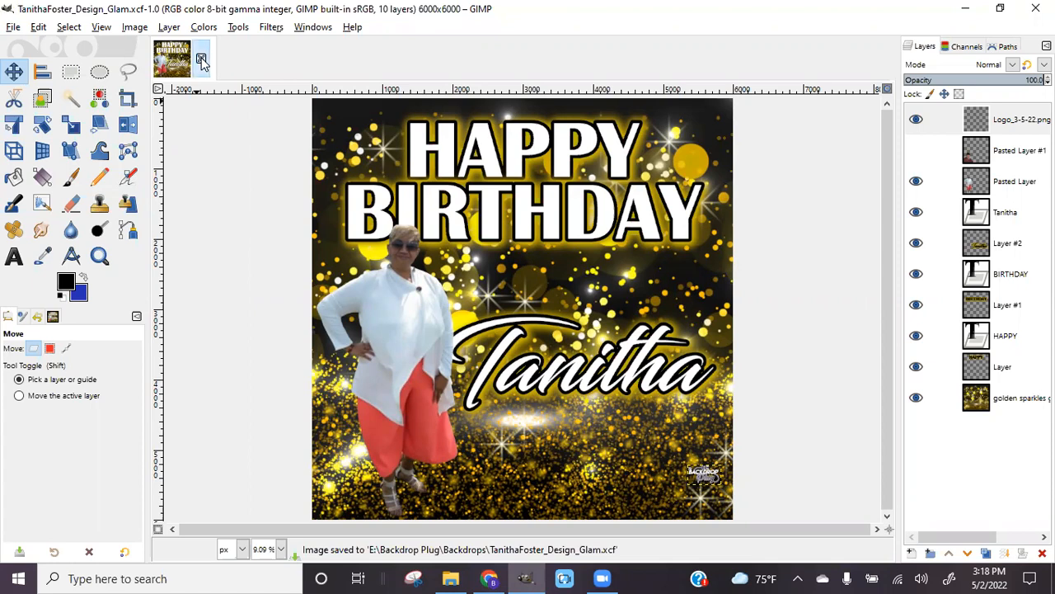
Close the birthday design and create a new 6000×6000 px image with a blue background
click(202, 60)
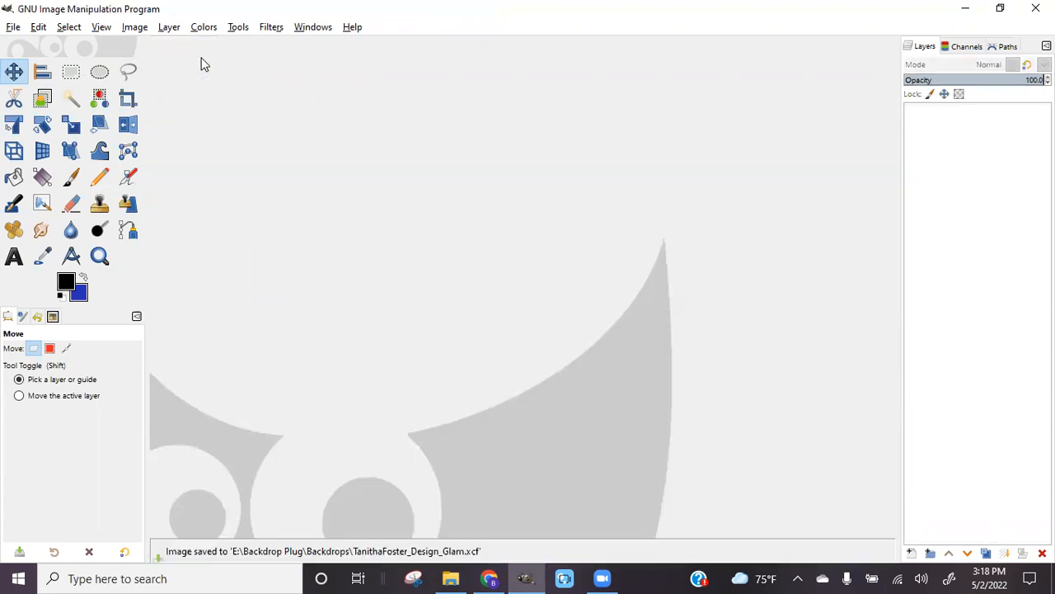
click(12, 28)
click(27, 44)
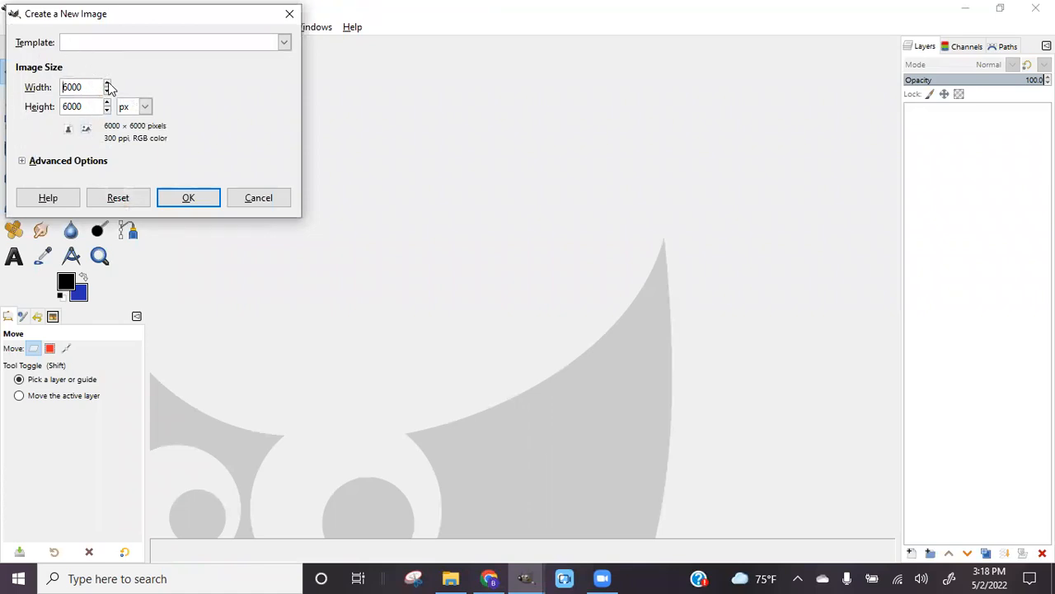
click(206, 198)
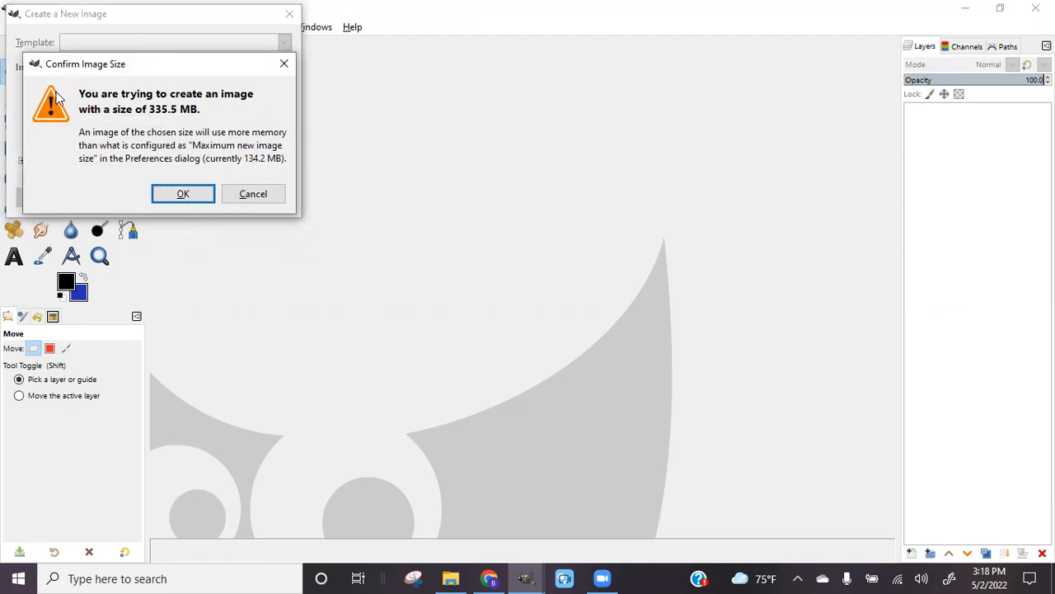
click(204, 198)
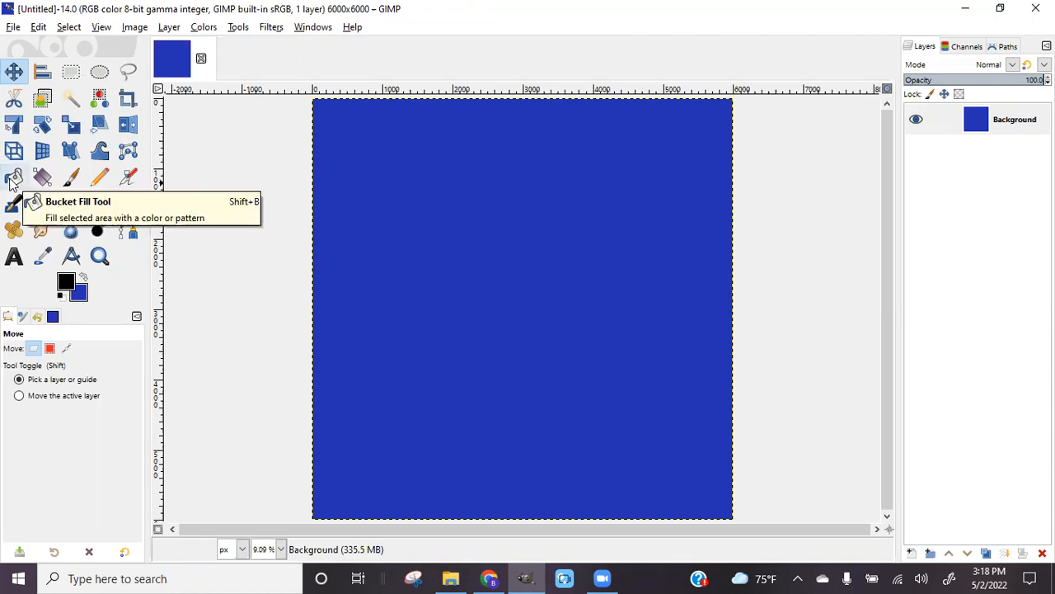
click(12, 27)
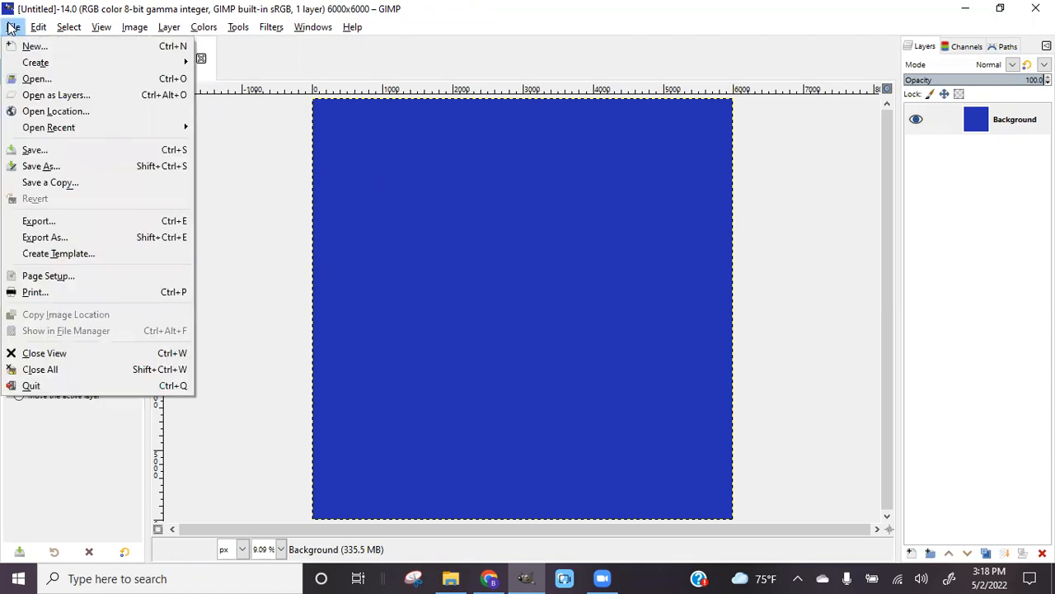
Paste the copied pink-dress photo onto the blue canvas via Edit > Paste as > New Layer
mouse_move(30, 30)
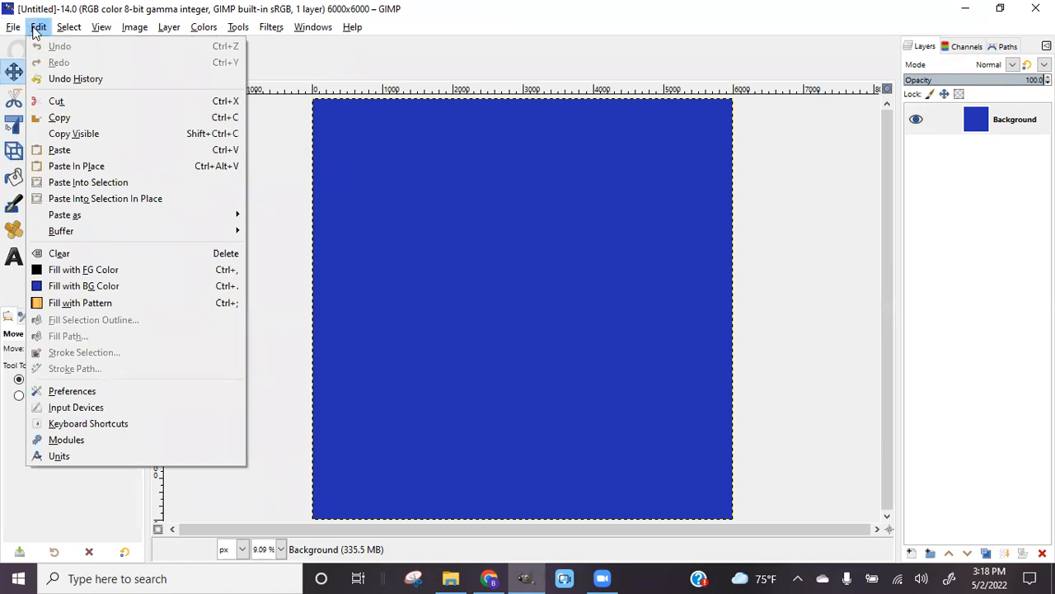
mouse_move(100, 216)
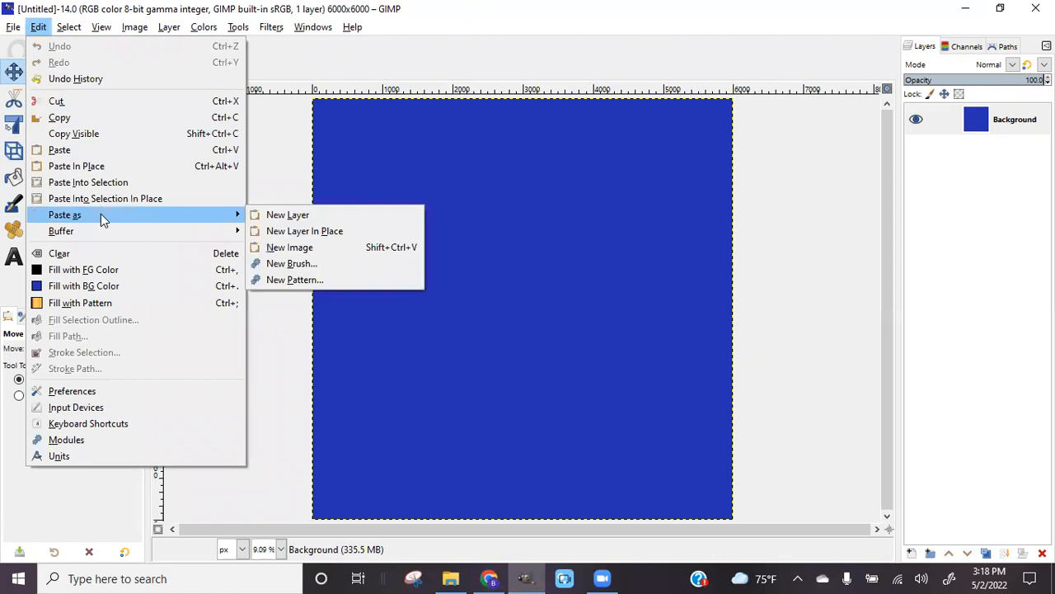
click(330, 215)
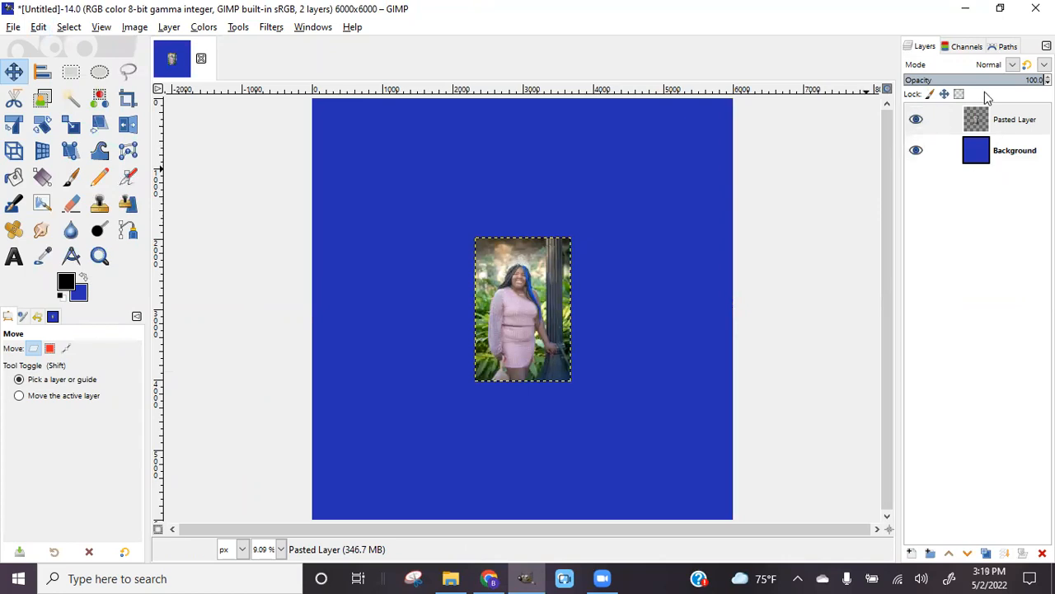
Copy the next photo of the woman by the lamp post and paste it into GIMP as a new layer
click(492, 578)
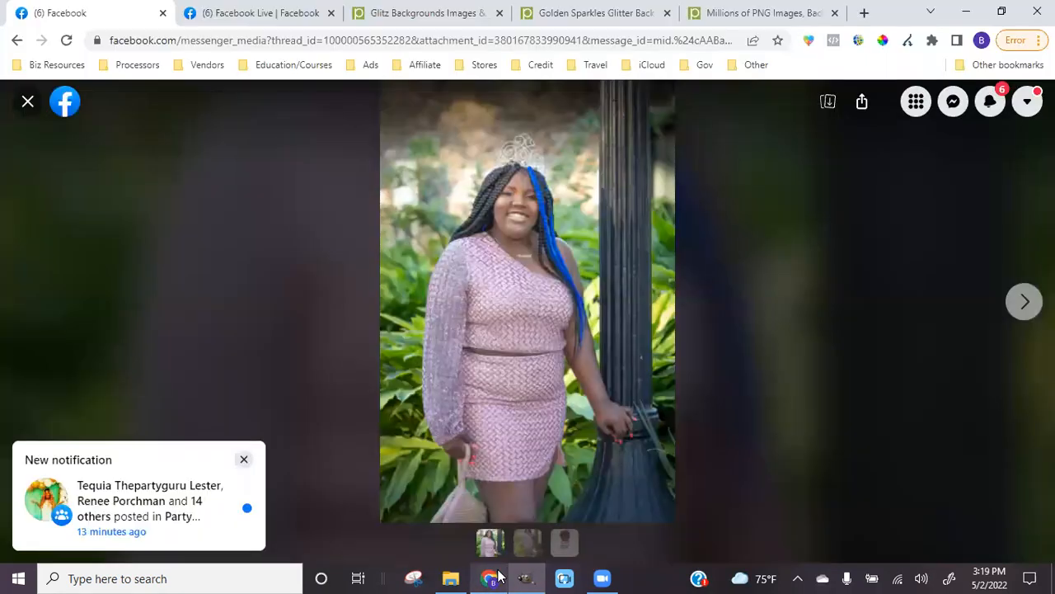
click(1027, 301)
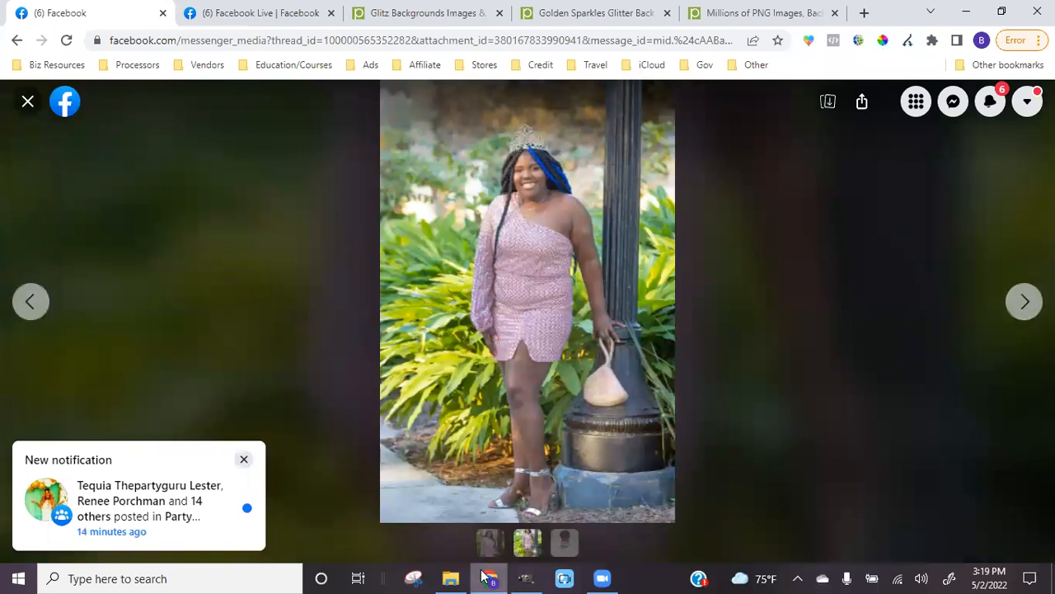
mouse_move(524, 577)
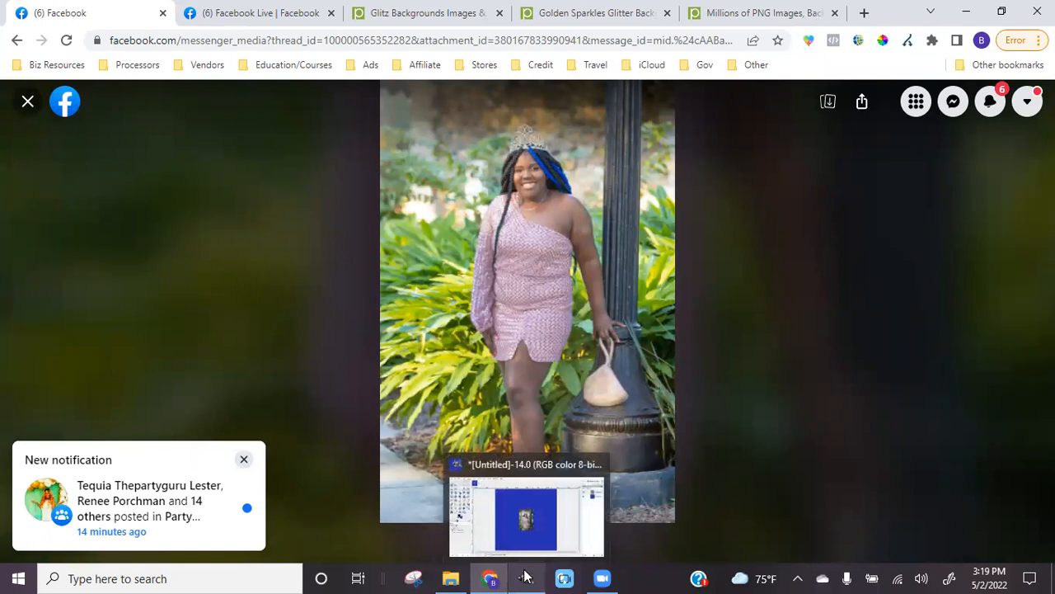
right_click(550, 328)
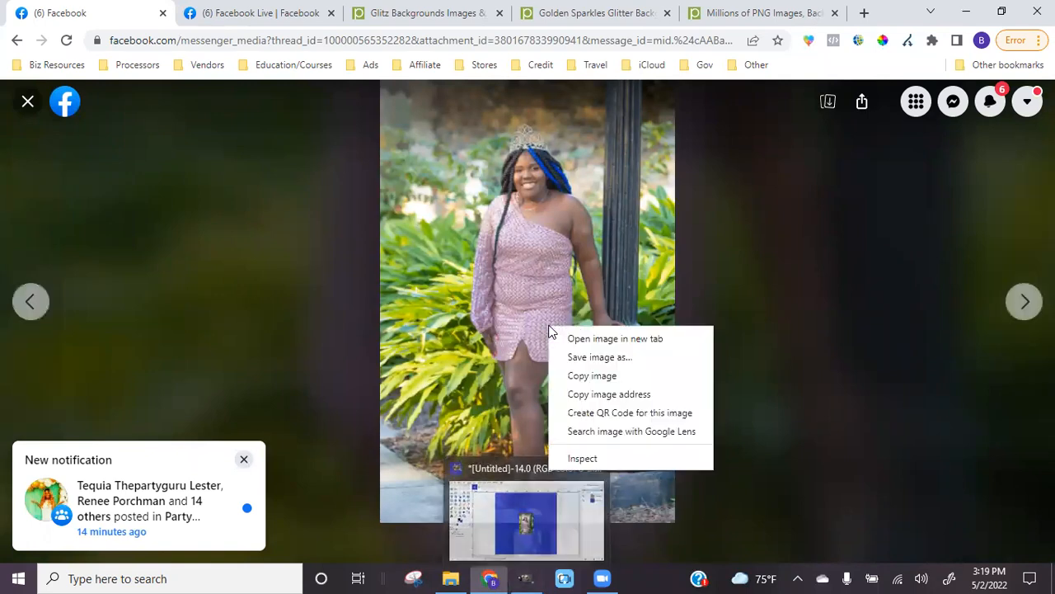
click(592, 376)
click(526, 578)
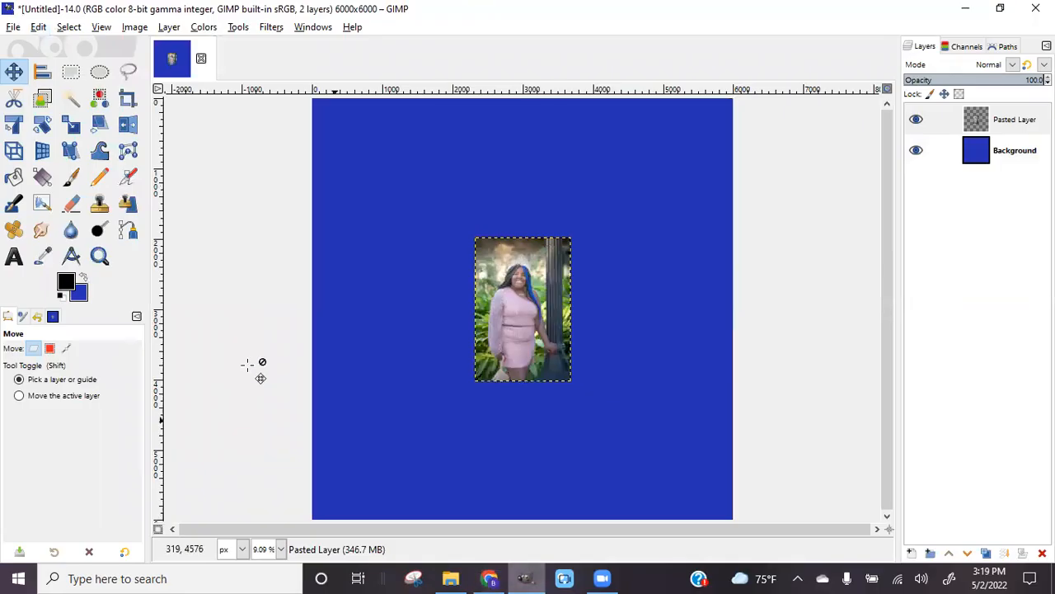
click(38, 27)
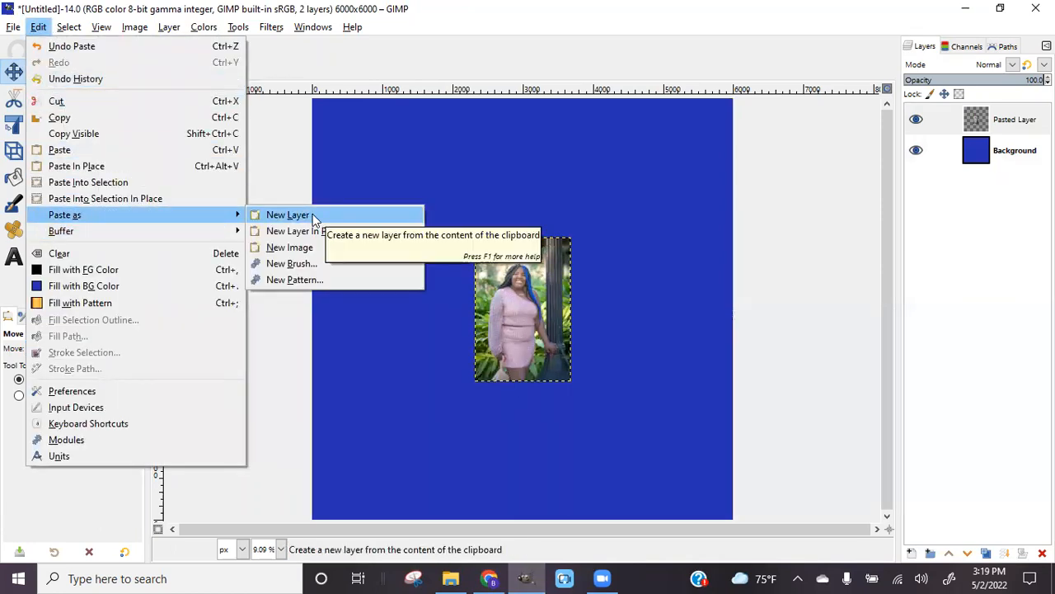
click(289, 215)
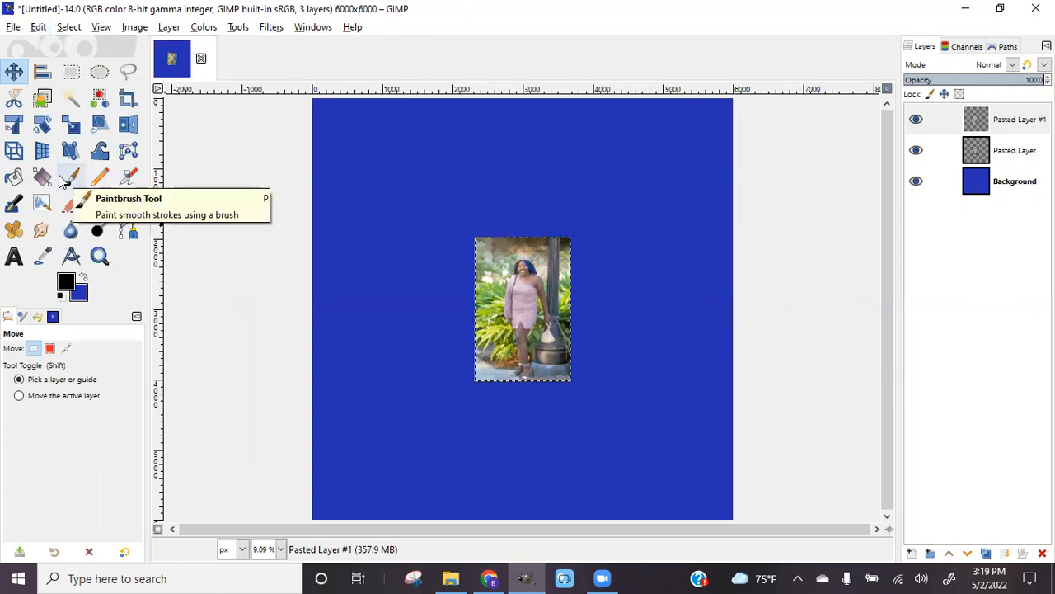
Scale Pasted Layer #1, the lamppost photo, up to 3548 × 5323 px with the Scale tool
click(71, 124)
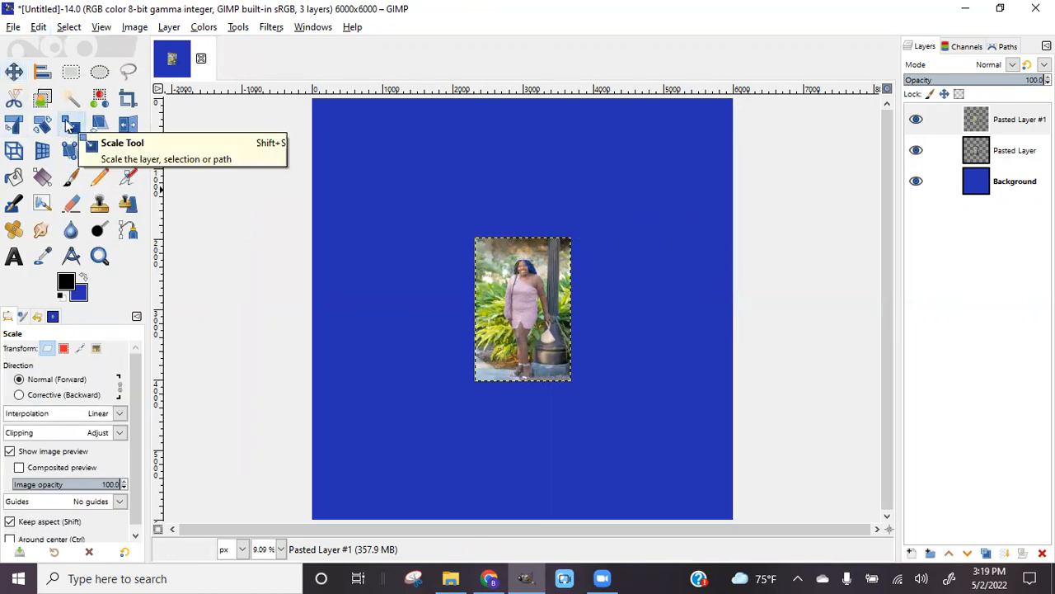
click(567, 239)
drag(567, 239, 643, 131)
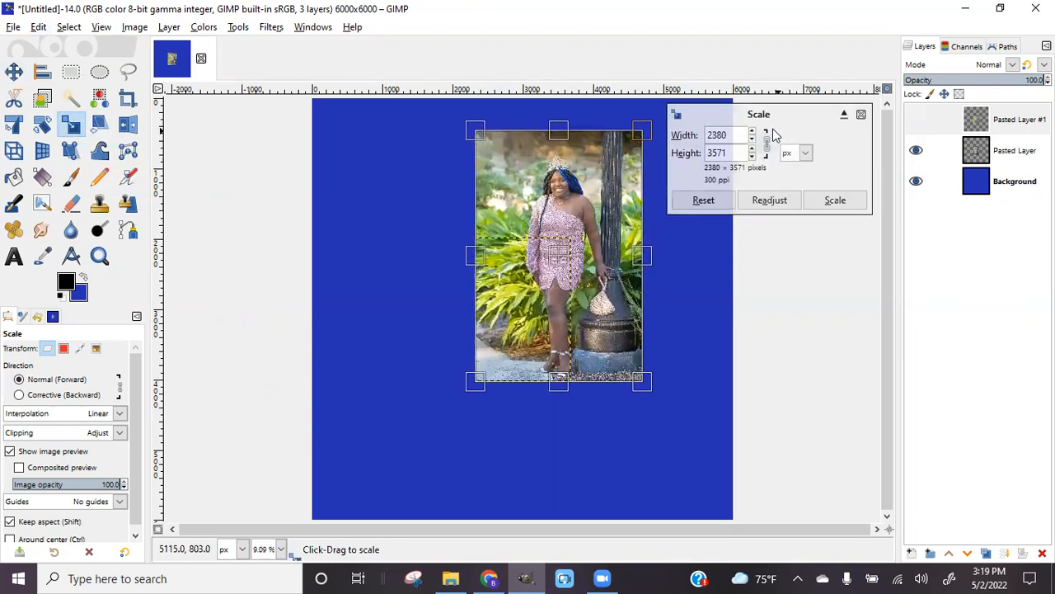
drag(478, 382, 392, 504)
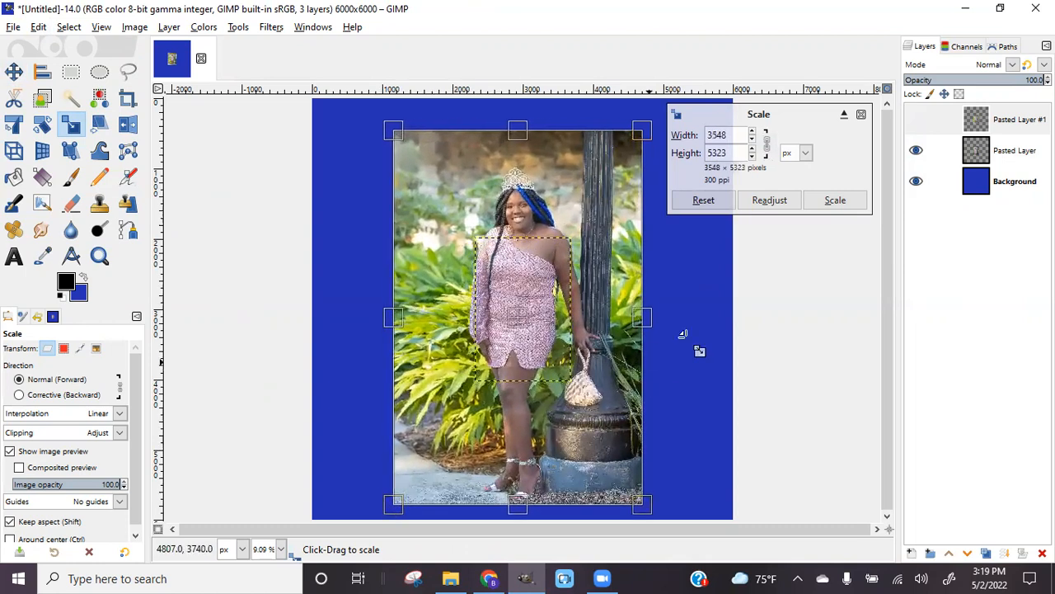
click(835, 201)
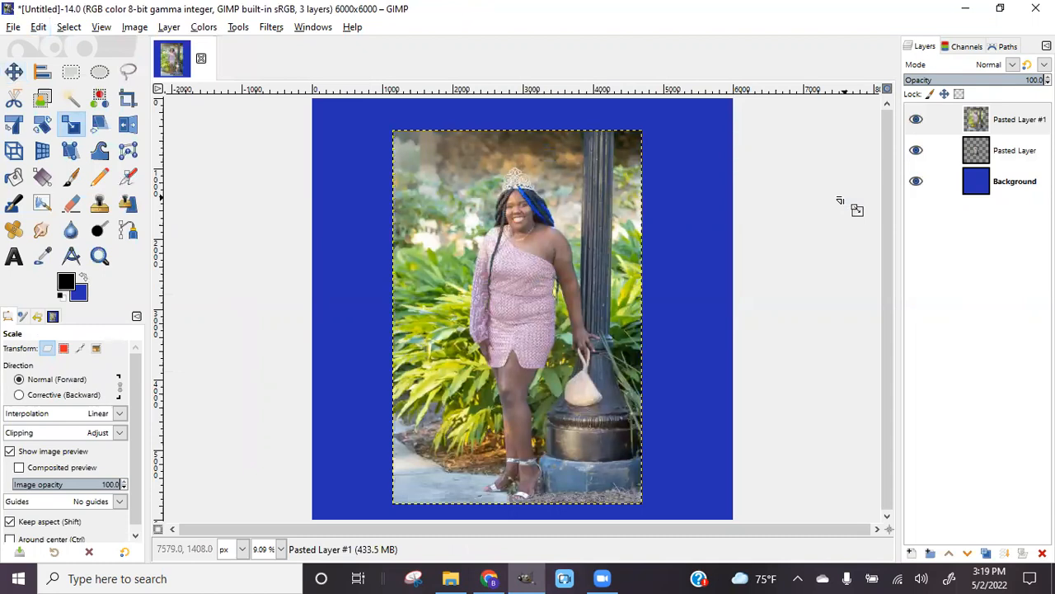
scroll(841, 201, up, 2)
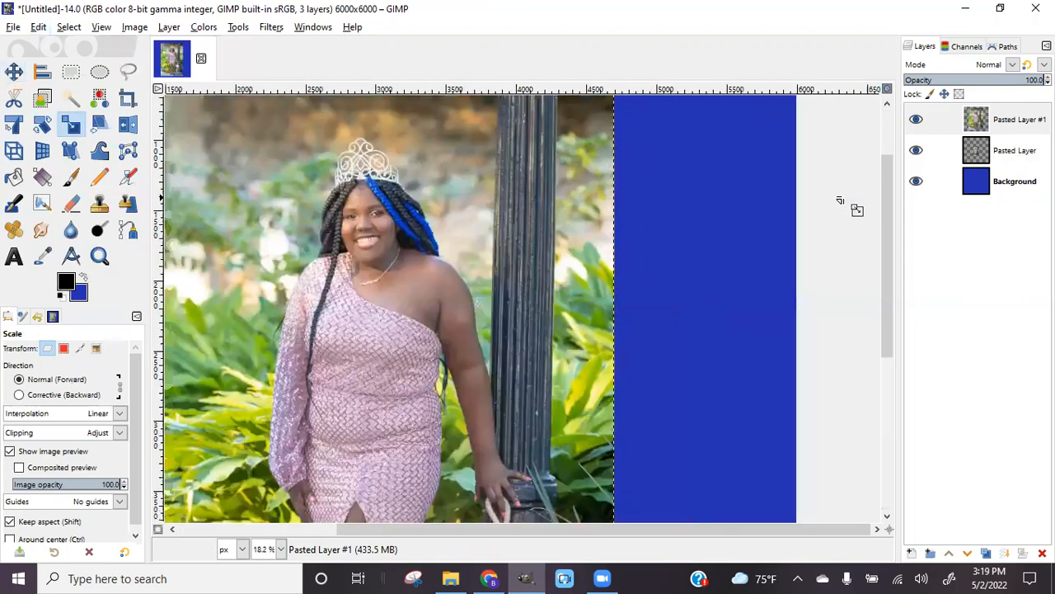
scroll(841, 200, up, 2)
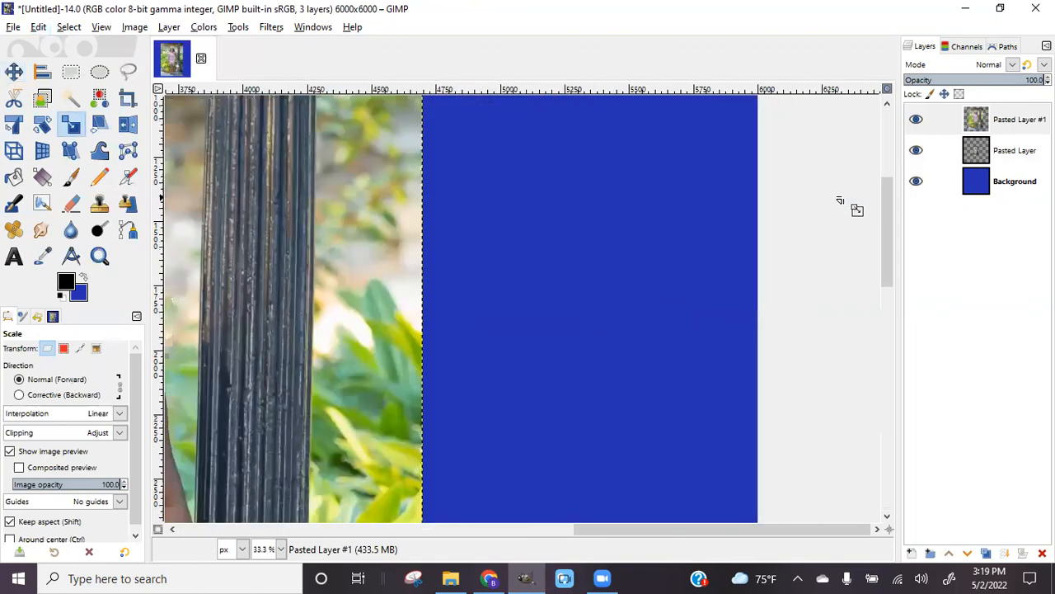
scroll(841, 200, down, 1)
scroll(840, 201, down, 1)
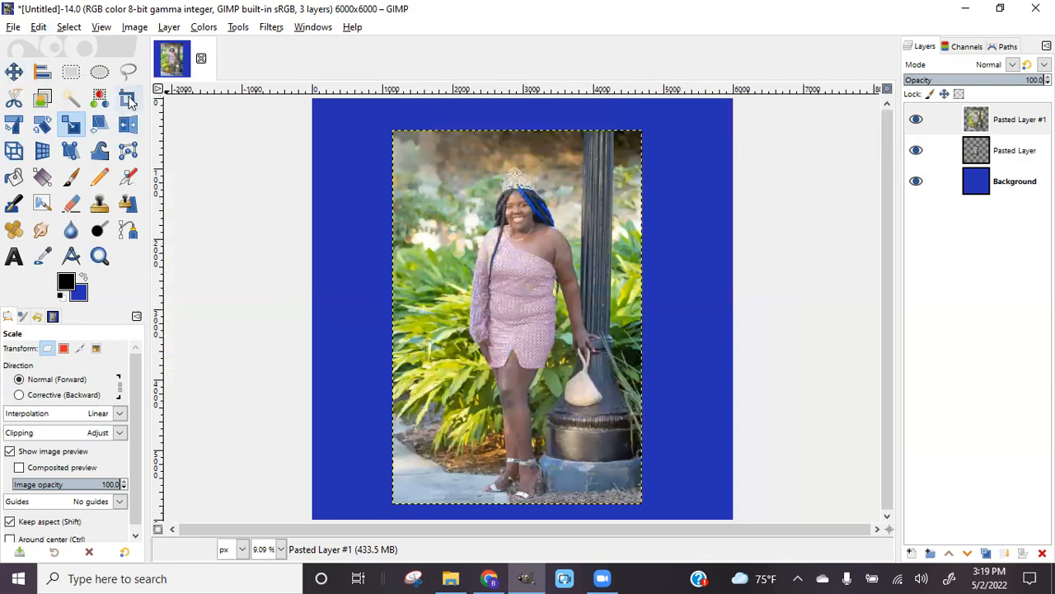
click(129, 99)
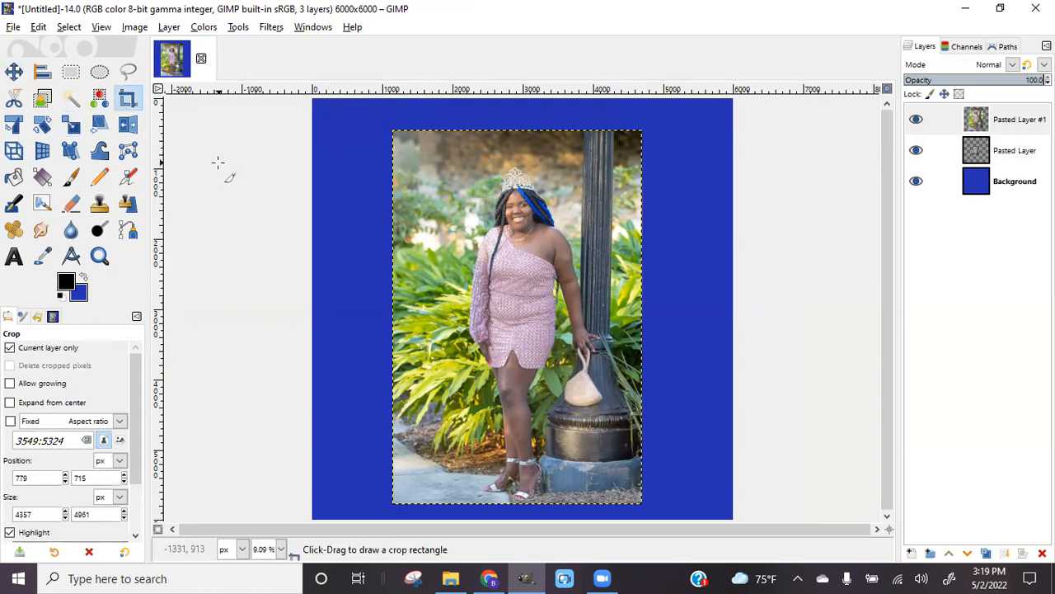
drag(465, 509, 605, 163)
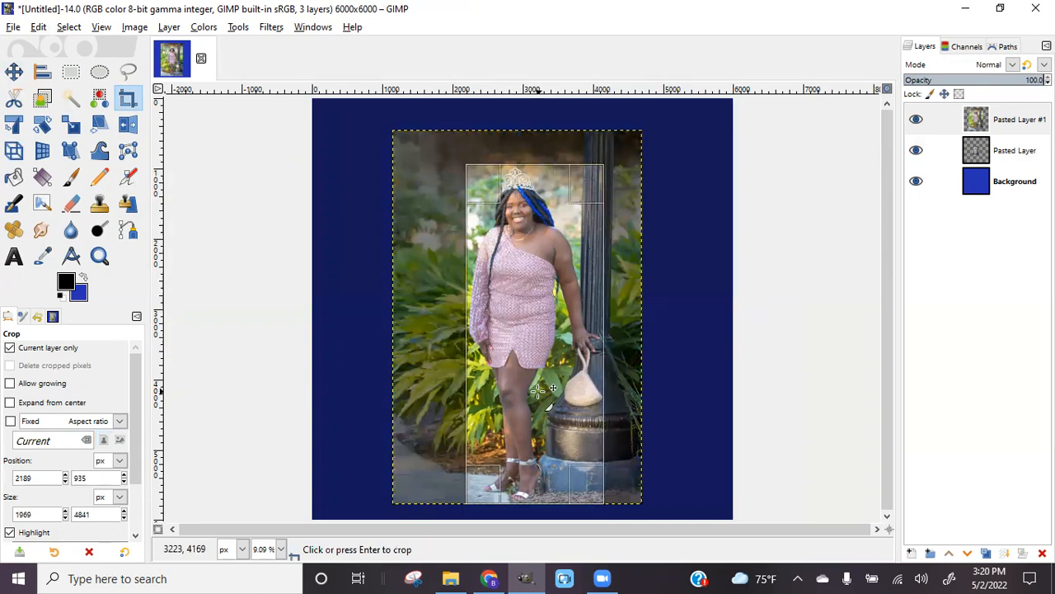
click(596, 434)
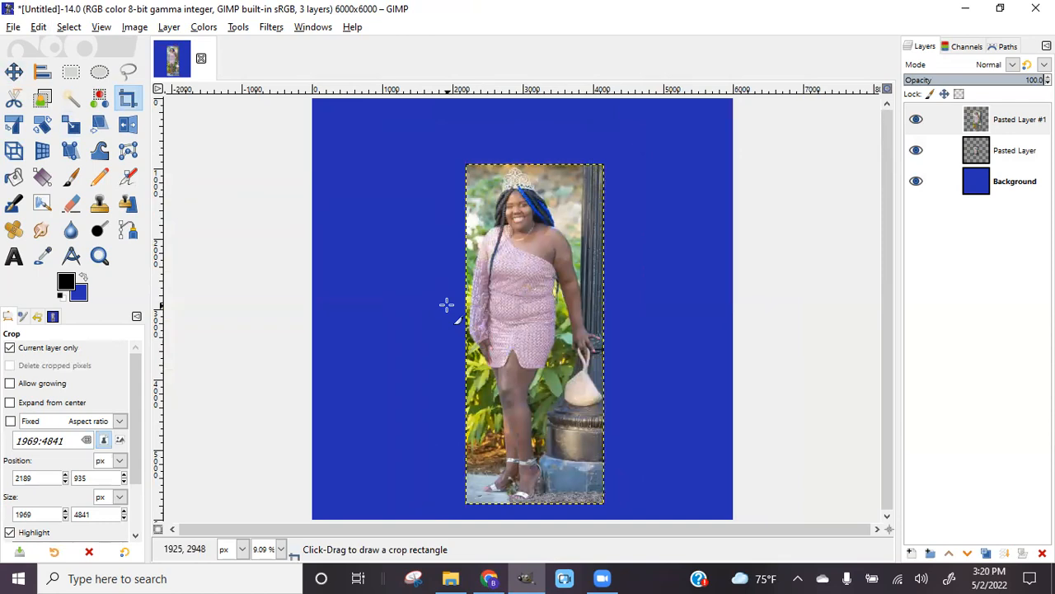
scroll(446, 305, up, 7)
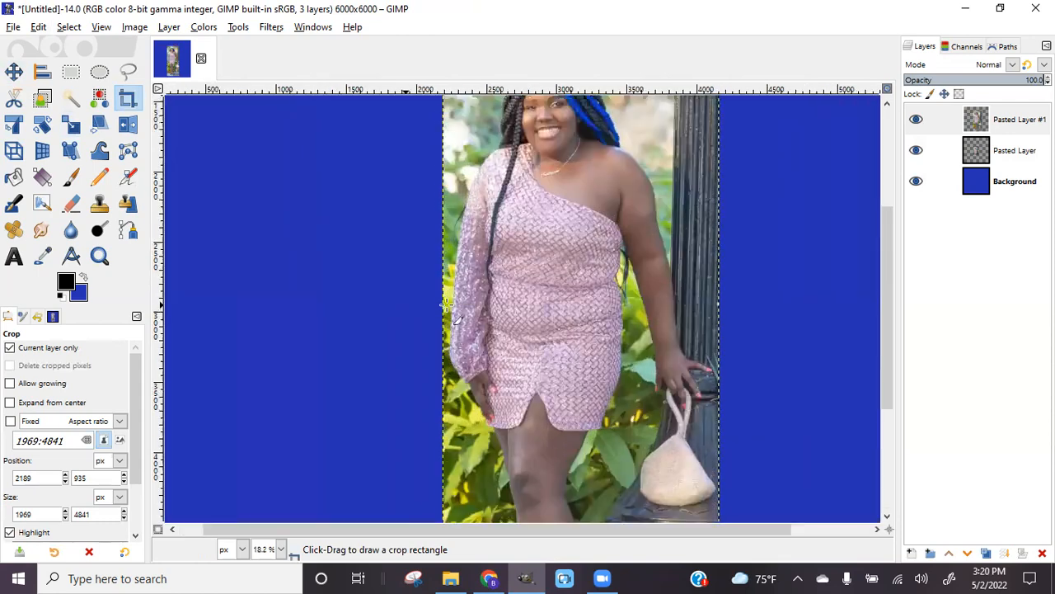
scroll(446, 305, up, 1)
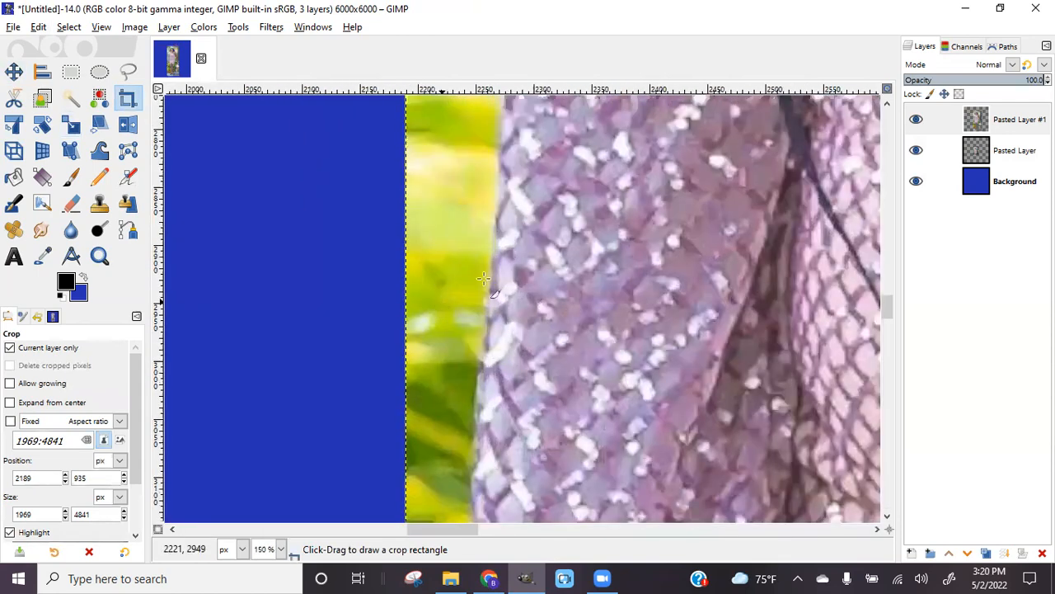
drag(428, 530, 557, 542)
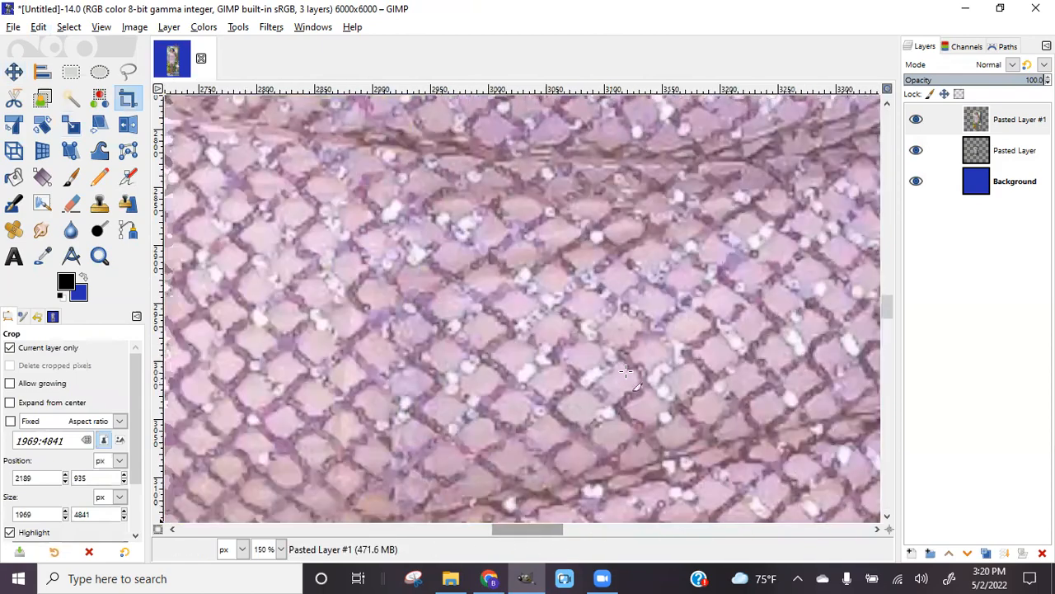
scroll(628, 377, right, 3)
scroll(628, 377, down, 16)
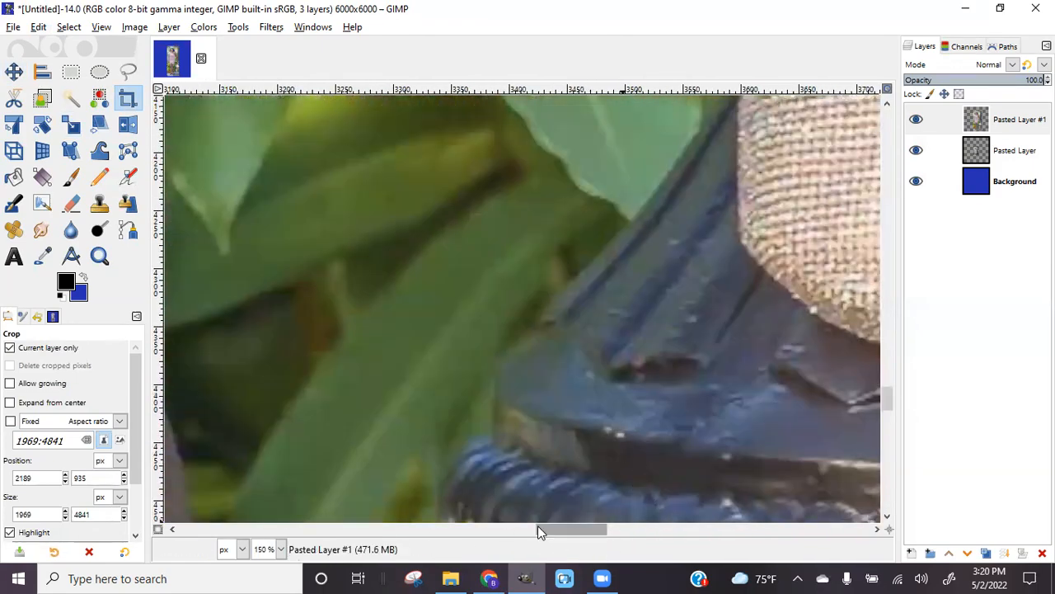
drag(555, 529, 503, 525)
scroll(543, 474, down, 3)
scroll(543, 475, down, 10)
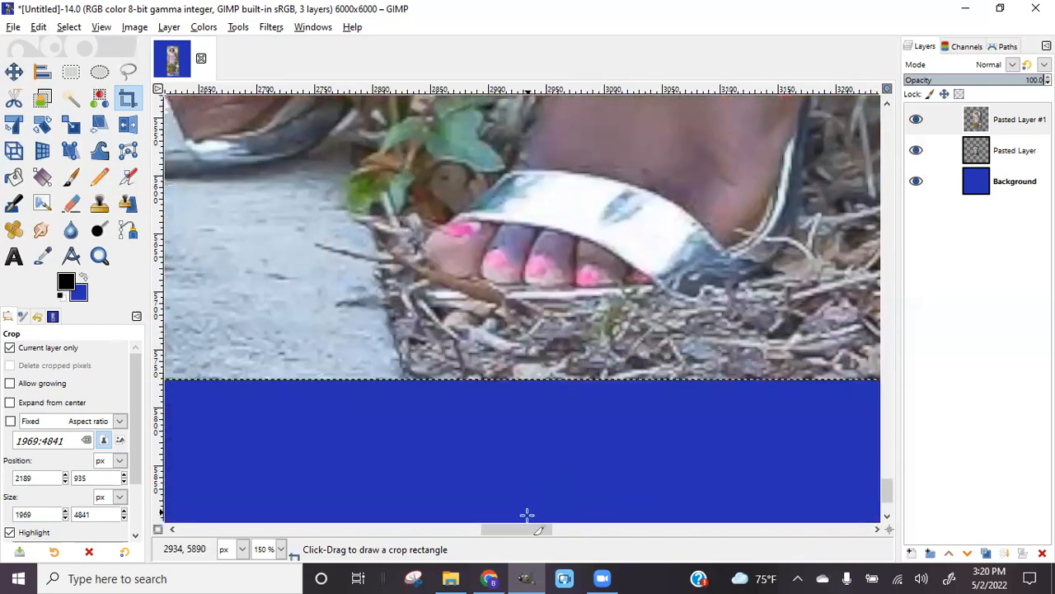
drag(518, 530, 548, 534)
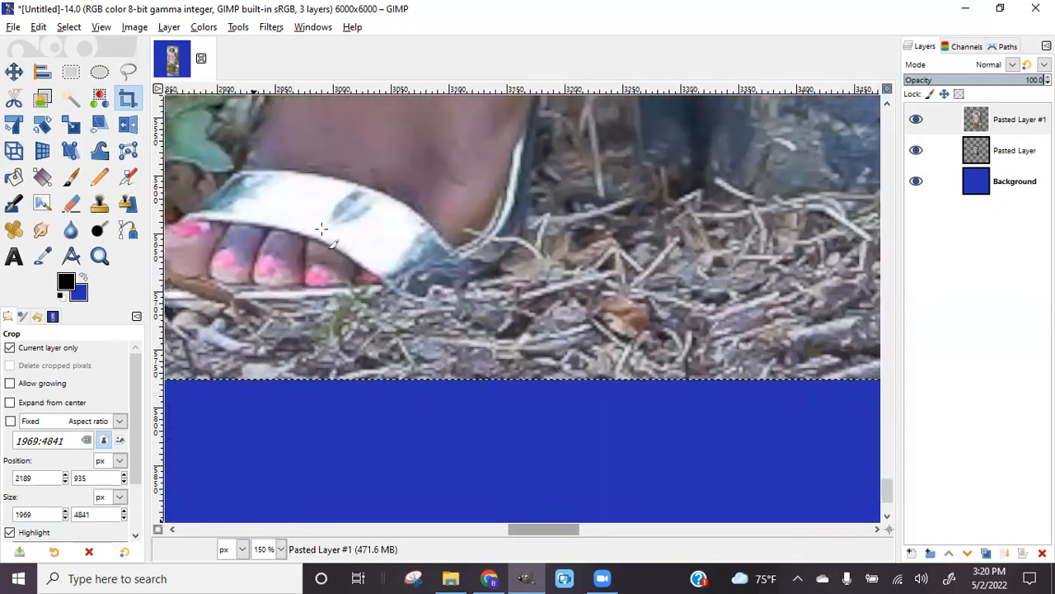
Start a Free Select outline at the toes and trace up the sandal edge to the heel
click(125, 76)
click(425, 285)
click(492, 266)
click(515, 239)
drag(519, 221, 532, 121)
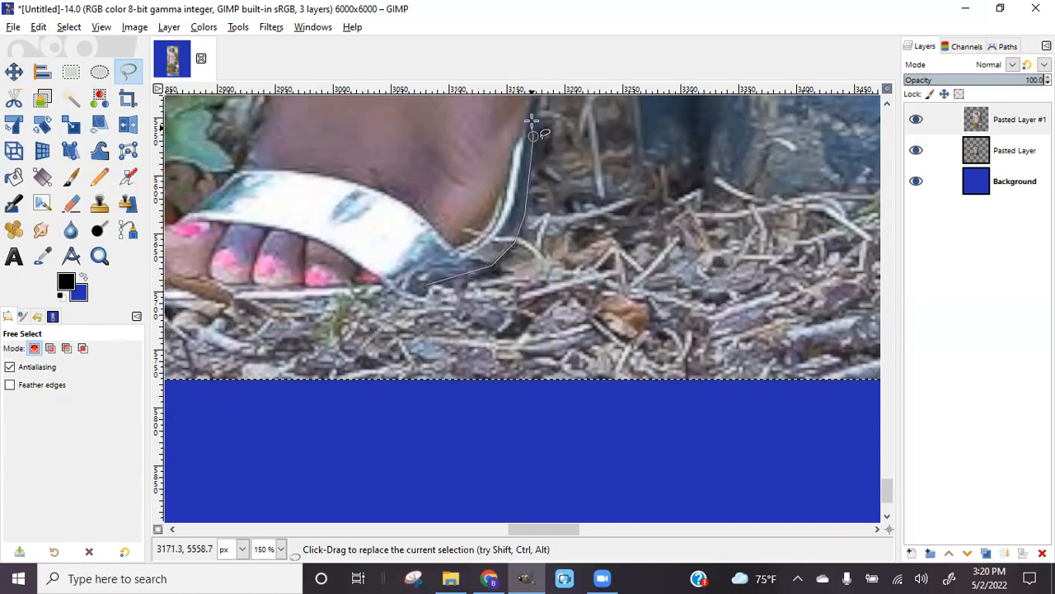
scroll(533, 124, up, 5)
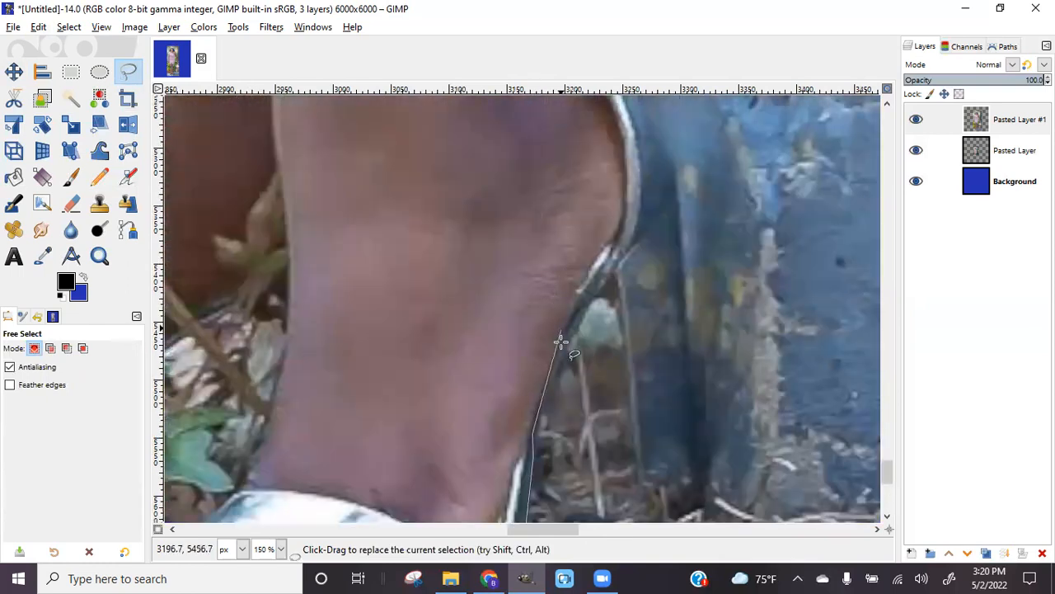
drag(550, 381, 586, 302)
click(611, 266)
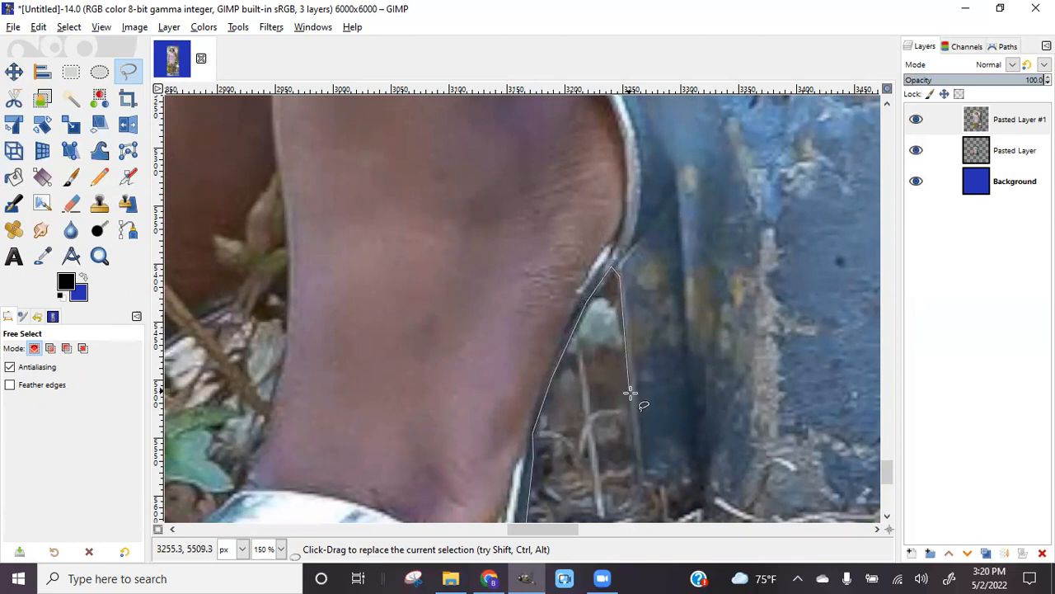
click(651, 488)
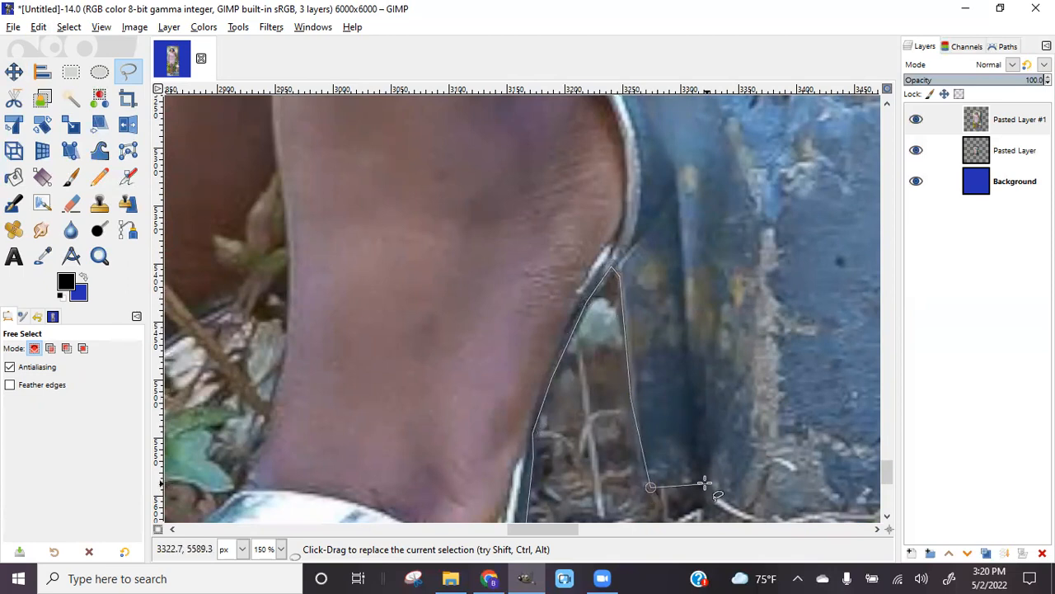
Continue the outline up the back of the ankle, around the strap and buckle, and up the leg
drag(537, 534, 563, 525)
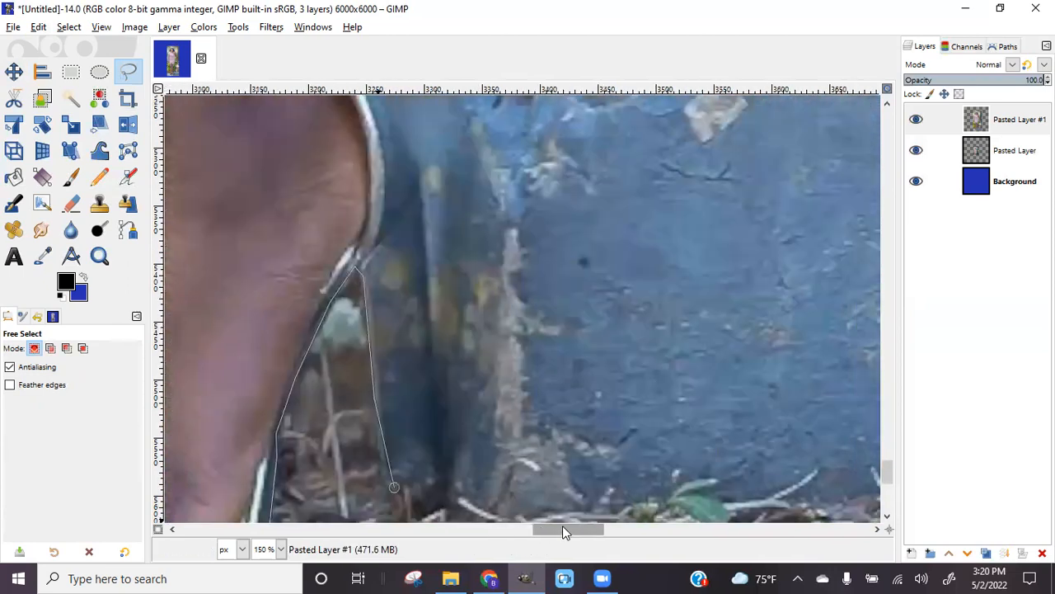
scroll(568, 493, down, 3)
scroll(431, 357, up, 3)
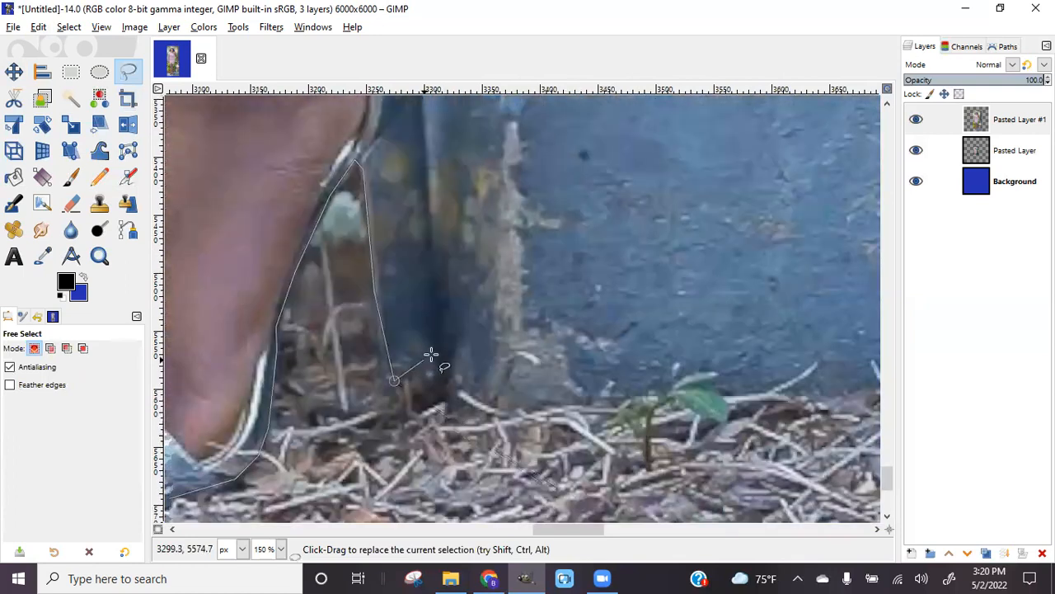
scroll(445, 353, up, 3)
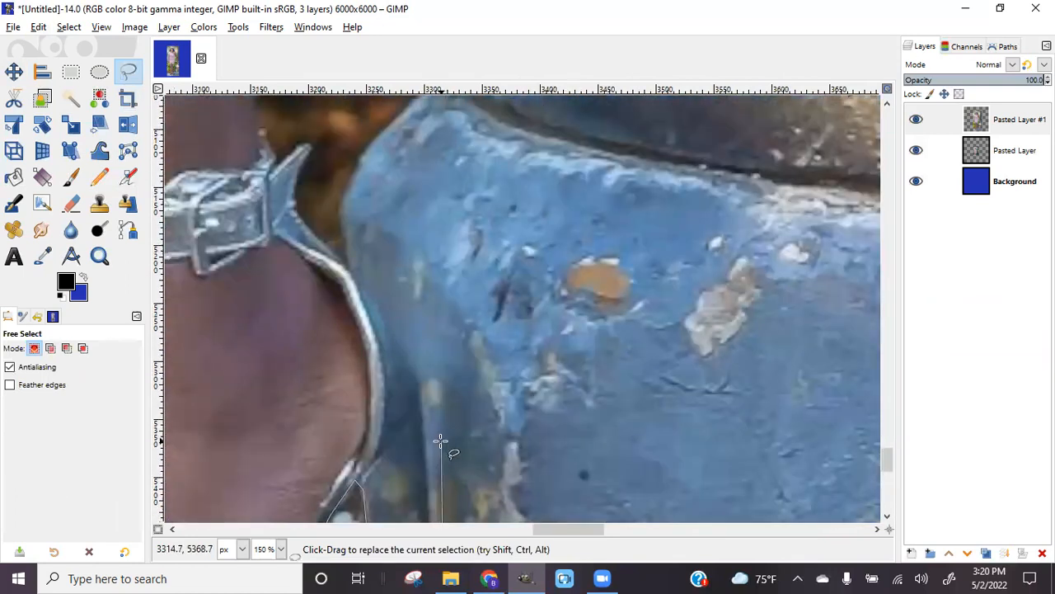
scroll(440, 443, down, 2)
click(421, 280)
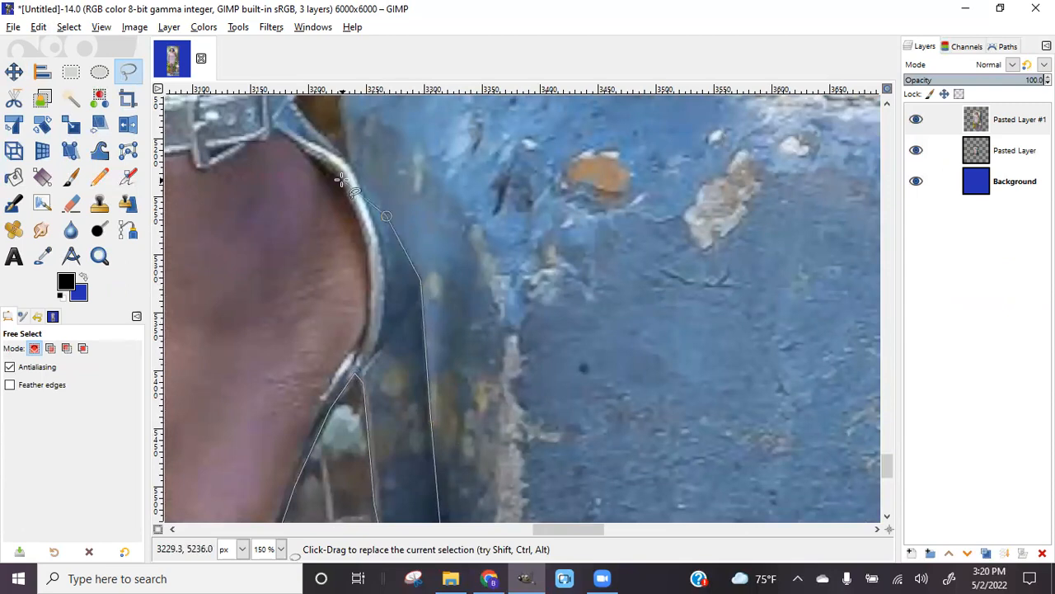
click(294, 105)
scroll(329, 191, up, 2)
scroll(329, 191, up, 4)
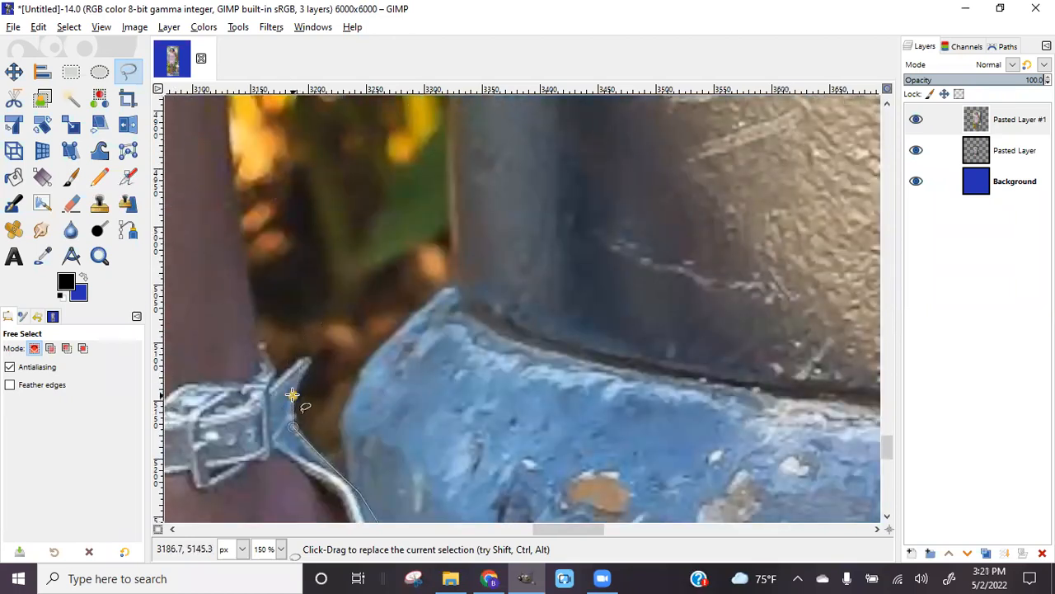
click(312, 358)
click(272, 372)
click(258, 341)
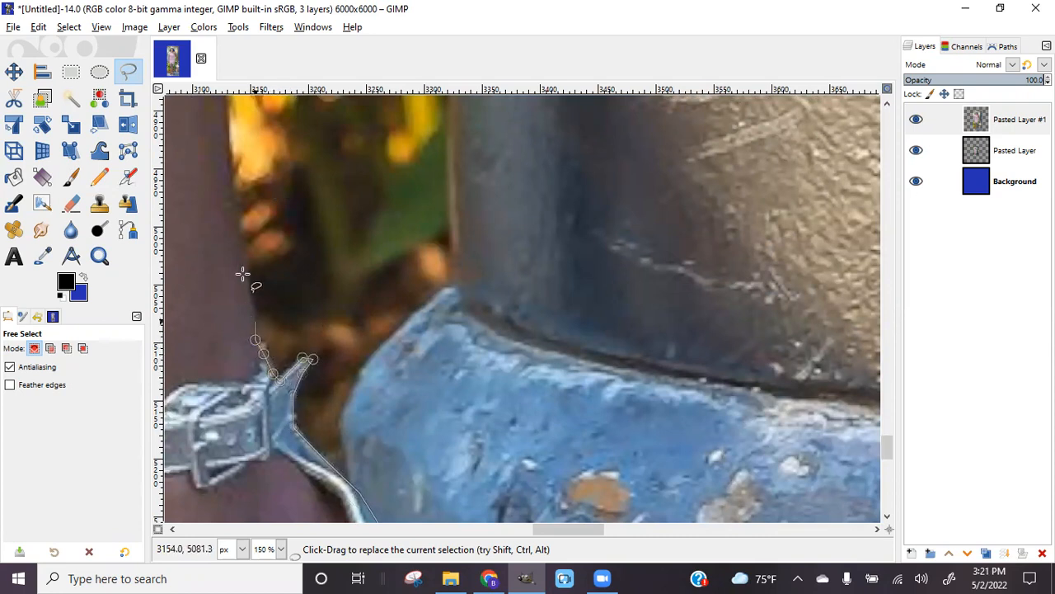
click(240, 248)
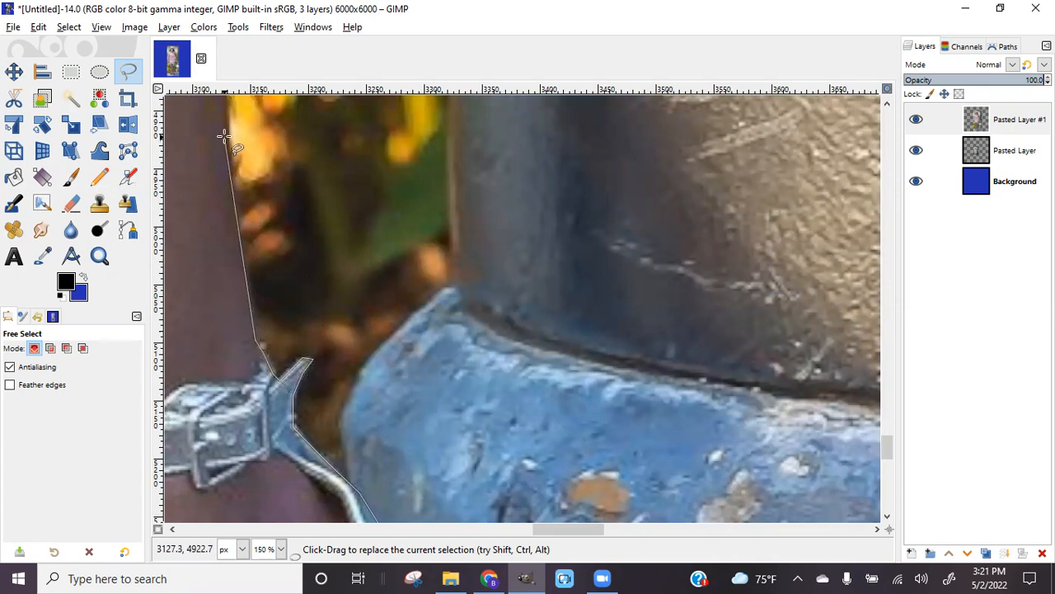
Trace the outline up the edge of her leg to the top of the leg
scroll(222, 134, up, 5)
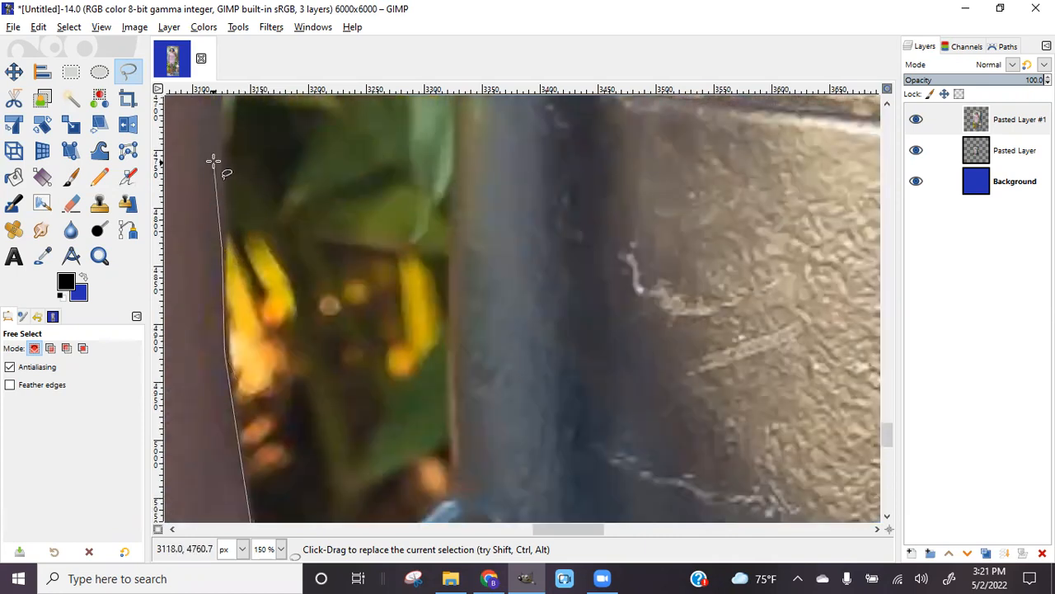
scroll(216, 165, up, 7)
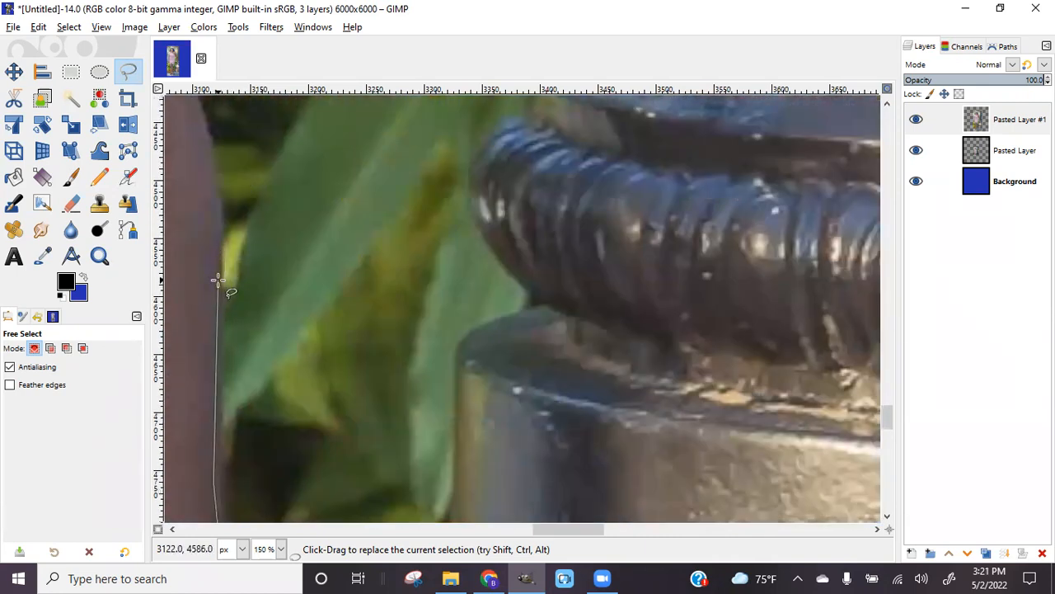
scroll(212, 153, up, 5)
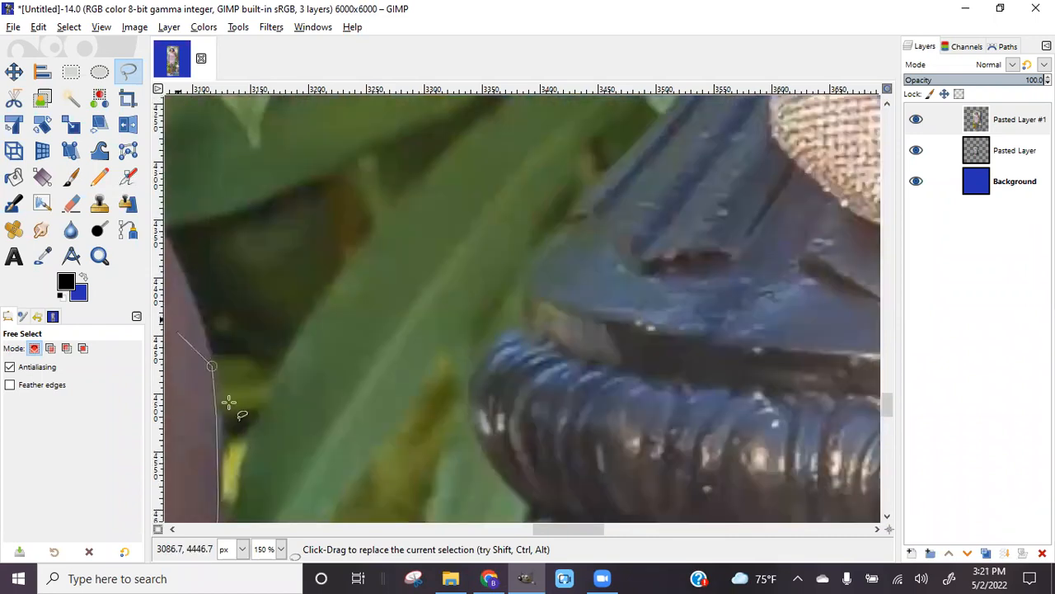
drag(541, 528, 492, 527)
scroll(589, 341, up, 4)
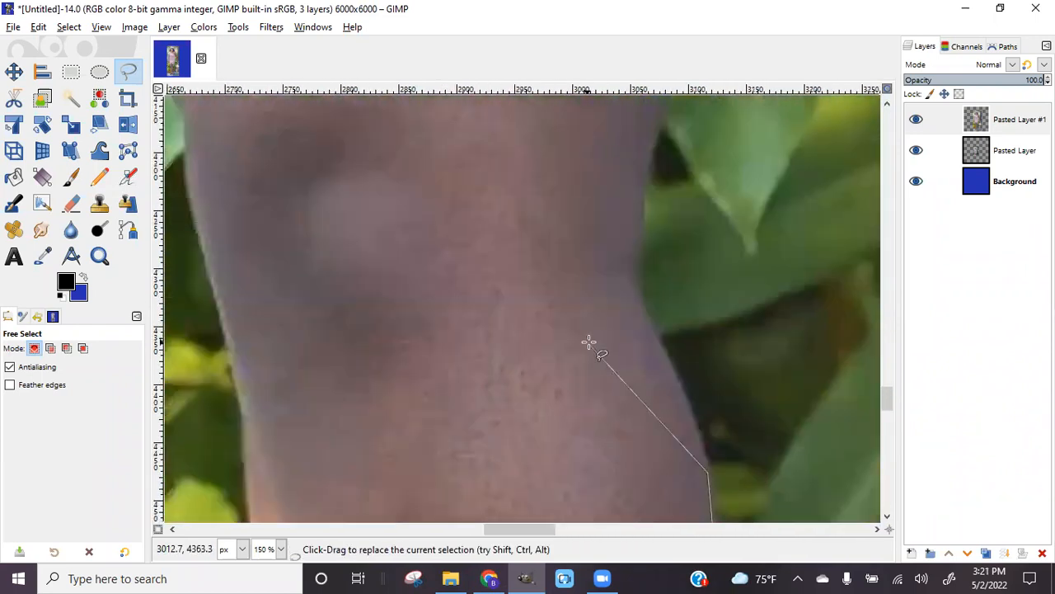
scroll(674, 462, down, 3)
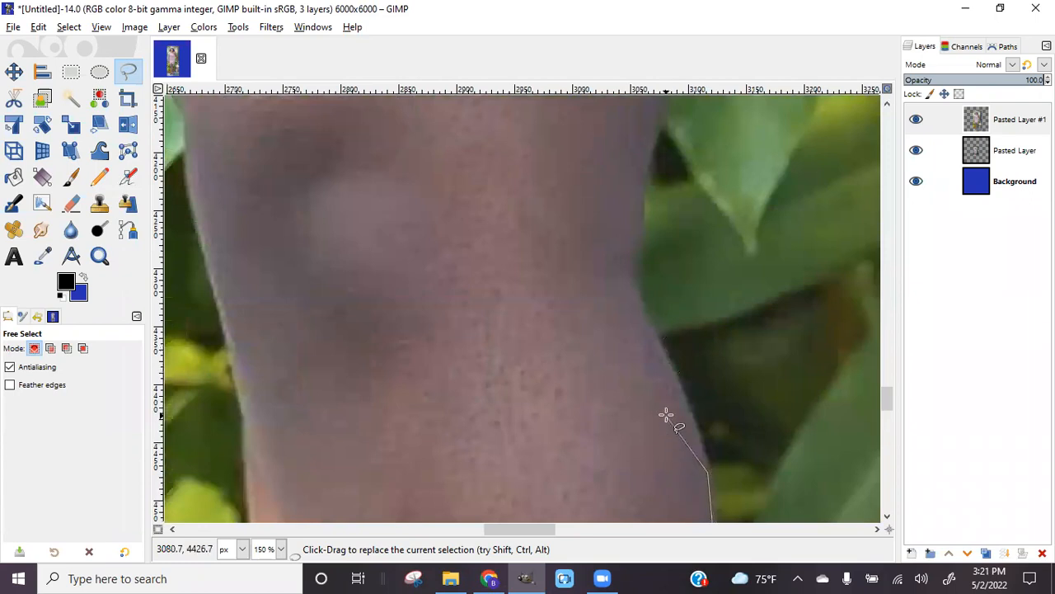
mouse_move(686, 413)
mouse_down()
mouse_move(683, 377)
mouse_move(653, 346)
mouse_up()
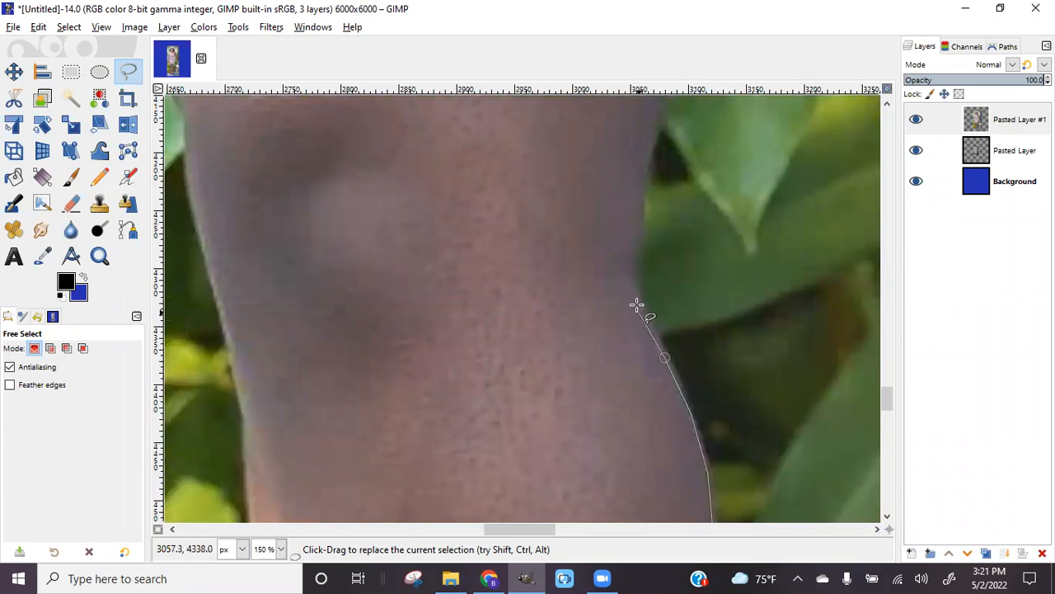
click(649, 155)
scroll(650, 165, up, 5)
mouse_move(672, 302)
mouse_down()
mouse_move(687, 228)
mouse_move(700, 226)
mouse_up()
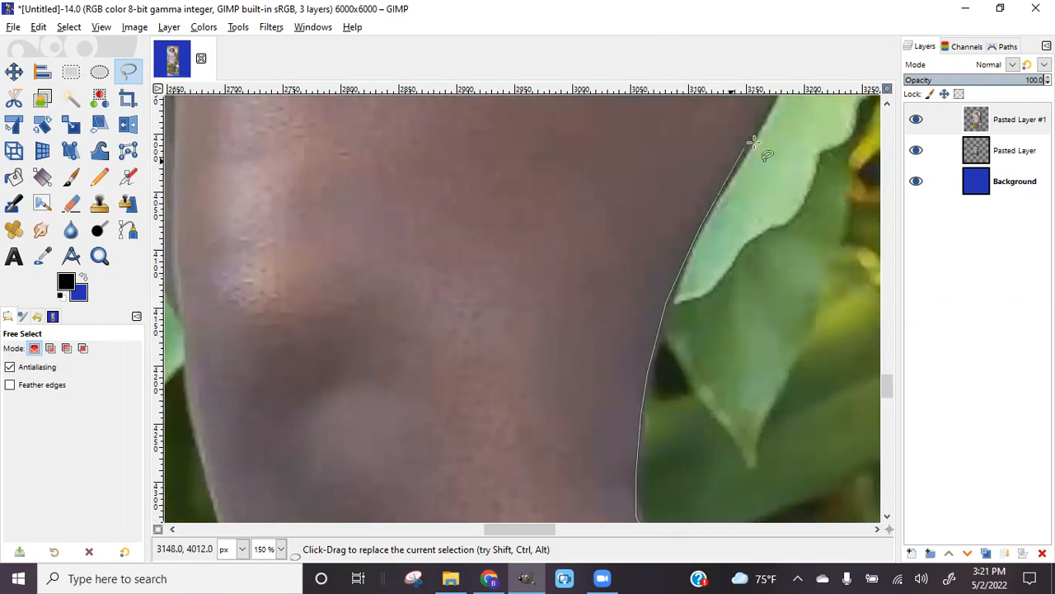
scroll(755, 132, up, 5)
click(806, 231)
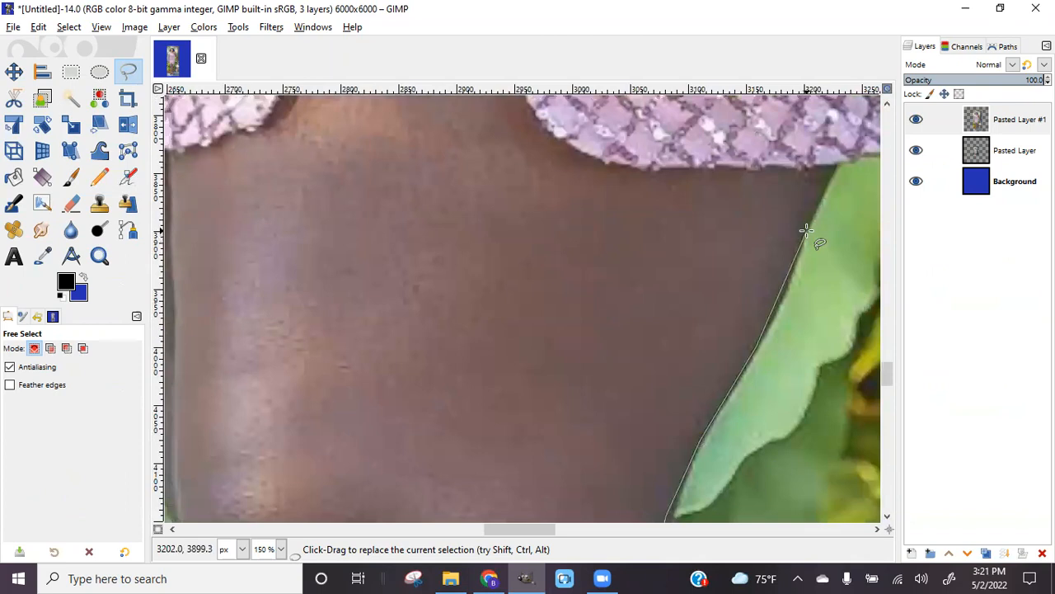
click(836, 165)
drag(537, 528, 585, 528)
Carry the outline along the sequined top's hem and up its side edge
click(435, 152)
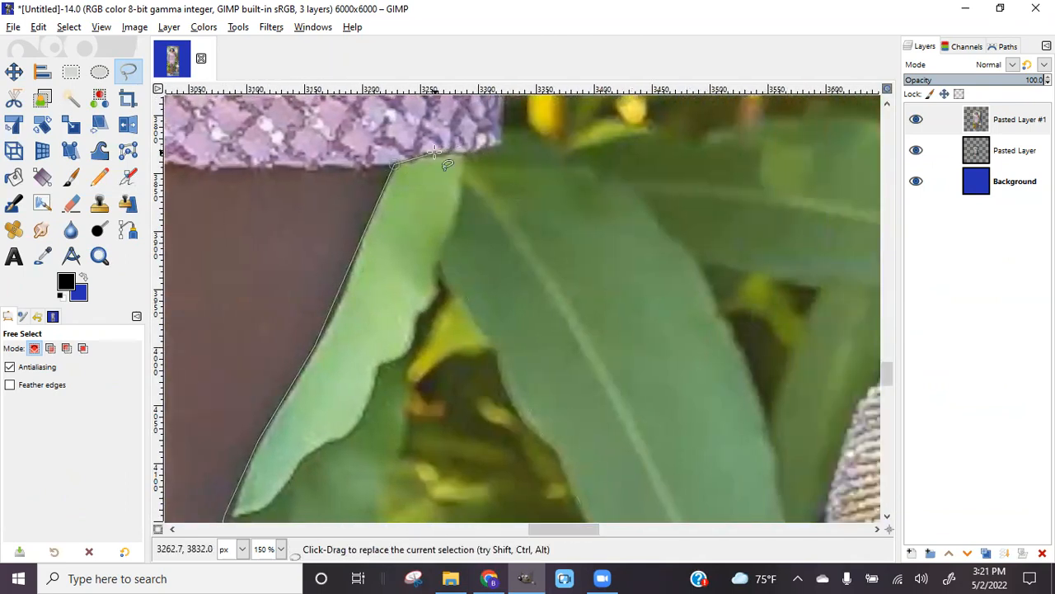
click(495, 144)
scroll(494, 144, up, 5)
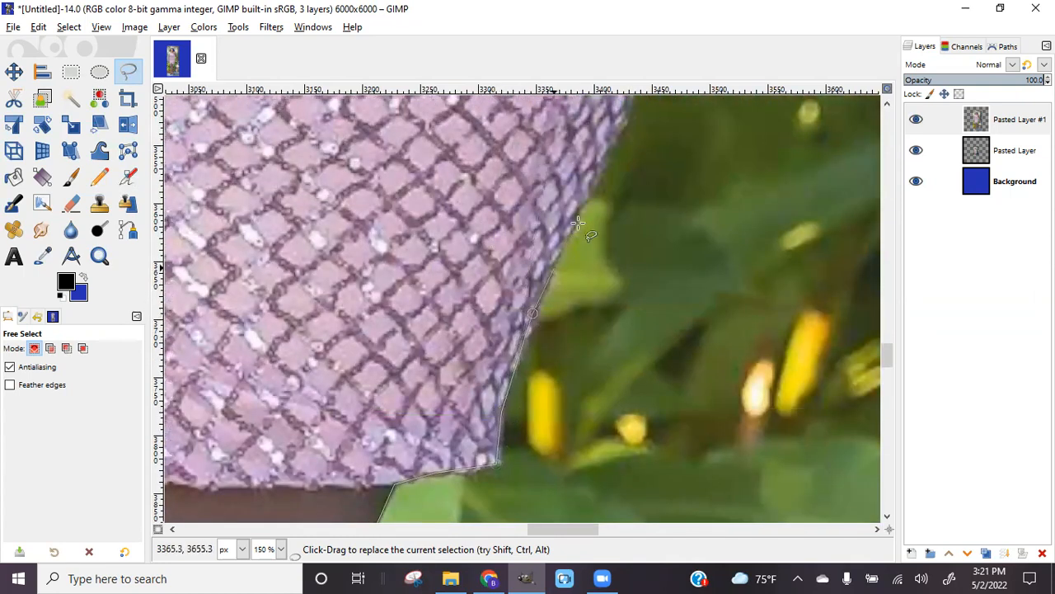
click(627, 112)
scroll(627, 111, up, 5)
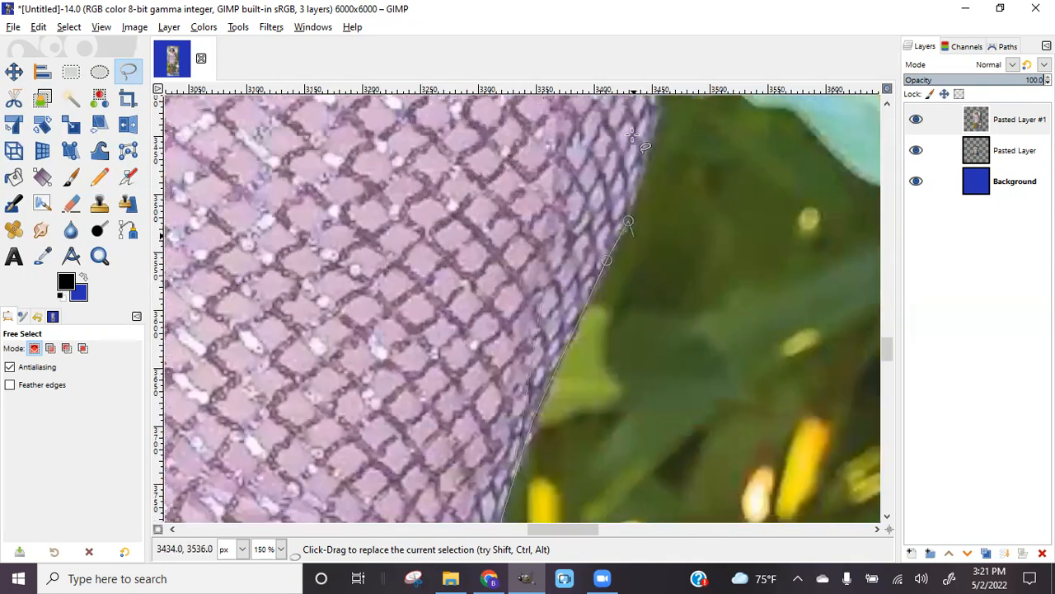
mouse_move(653, 322)
mouse_down()
mouse_move(663, 276)
mouse_move(657, 127)
mouse_up()
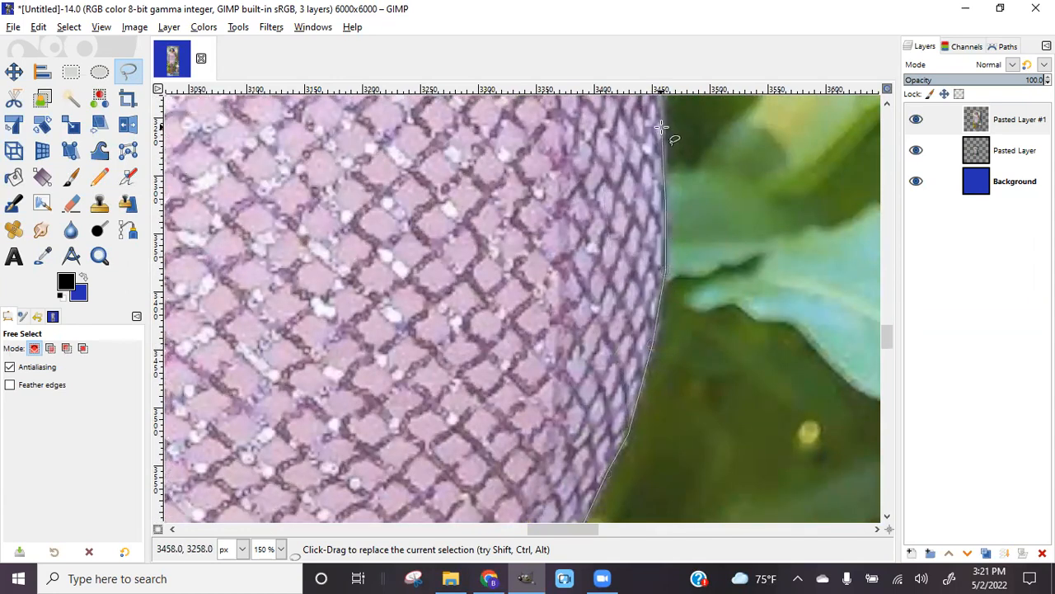
scroll(672, 173, up, 3)
scroll(689, 307, up, 3)
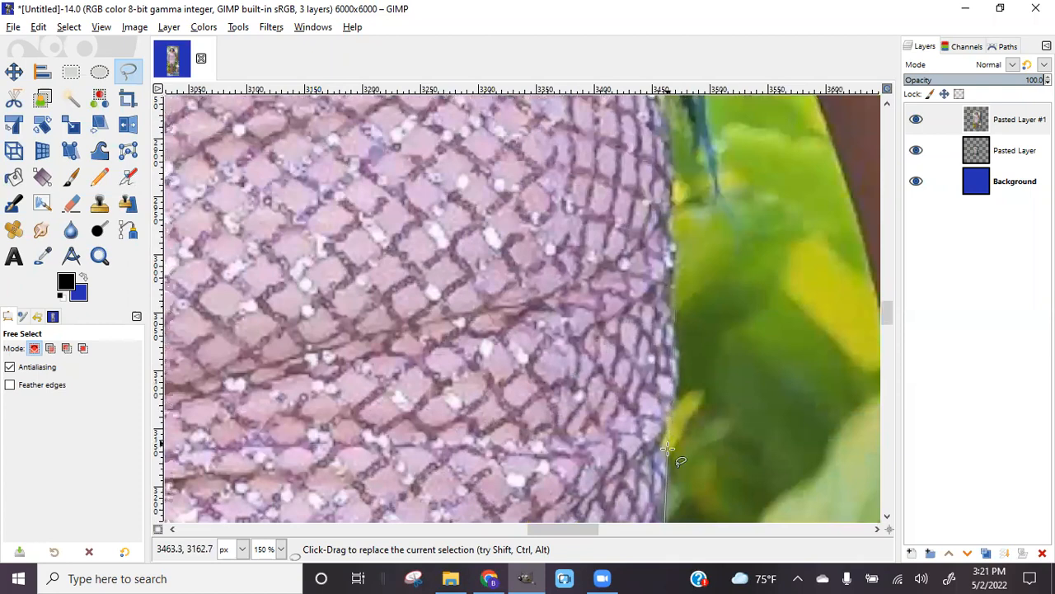
click(659, 444)
click(666, 417)
click(665, 285)
click(669, 191)
Follow the sequined top's curve upward to where it meets her hair
scroll(668, 155, up, 3)
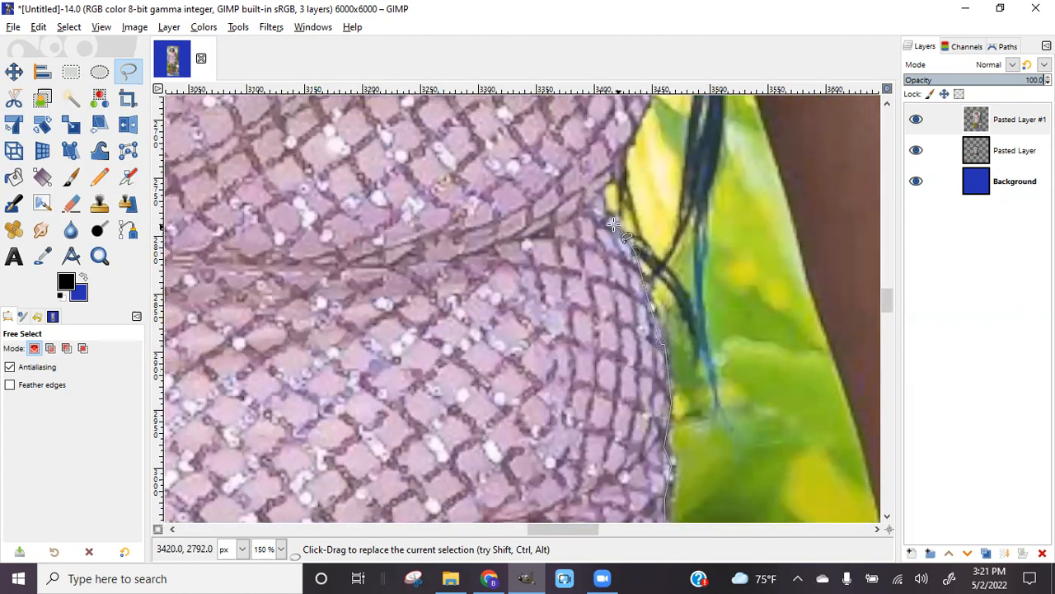
click(598, 190)
click(618, 171)
scroll(633, 139, up, 4)
click(647, 319)
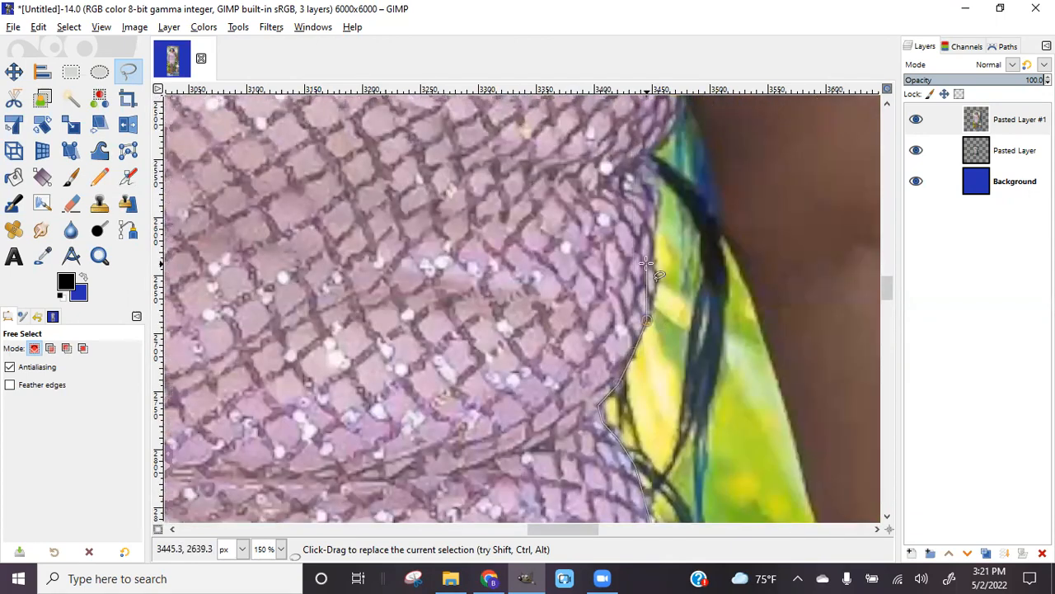
click(650, 224)
click(651, 198)
click(645, 174)
scroll(631, 159, up, 4)
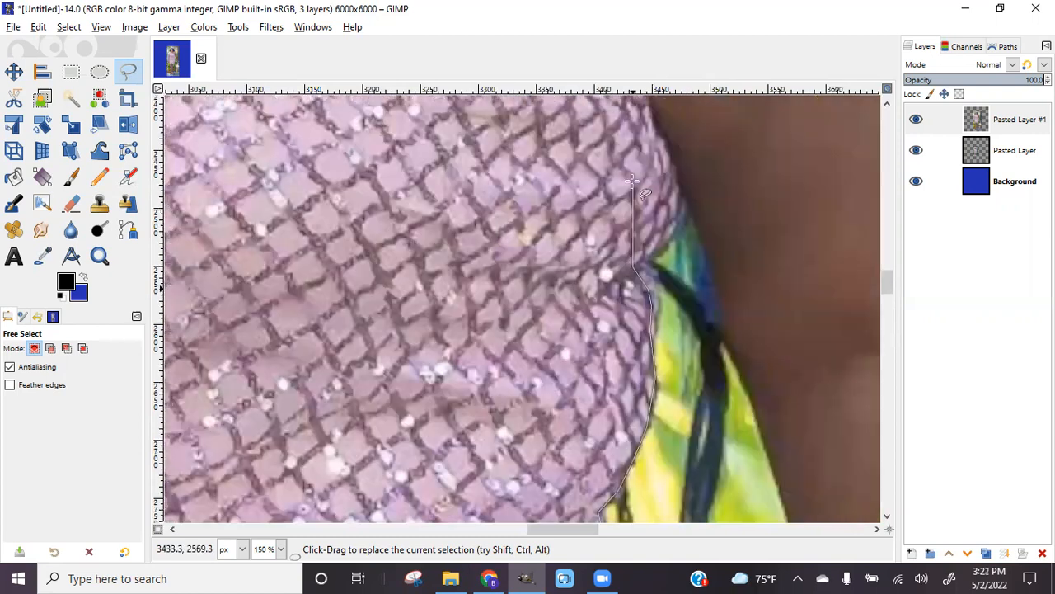
click(673, 334)
click(685, 301)
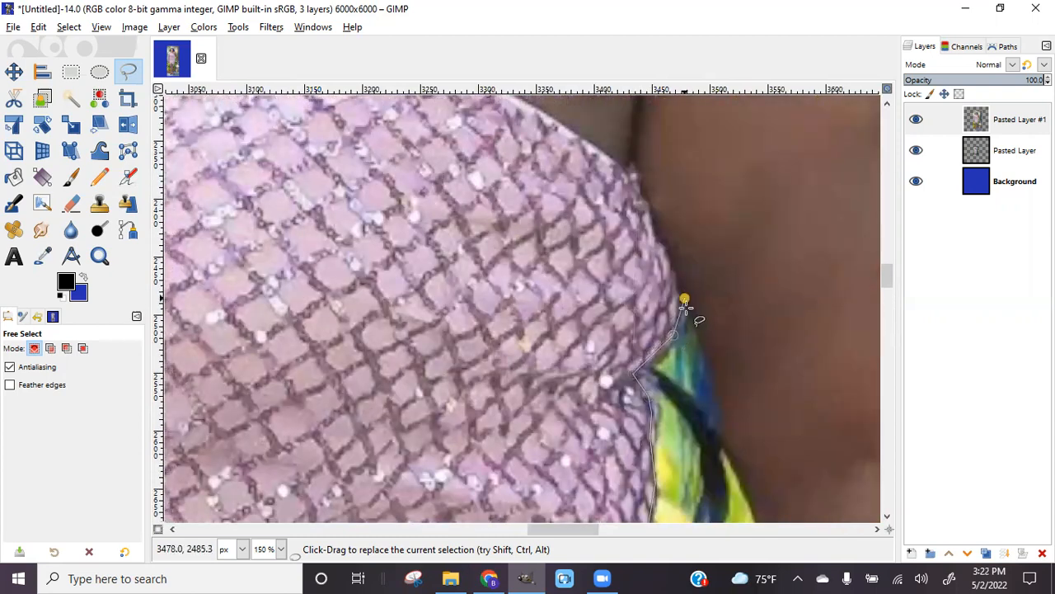
Trace down the dress side and arm edge past the leaf to the hand
click(725, 438)
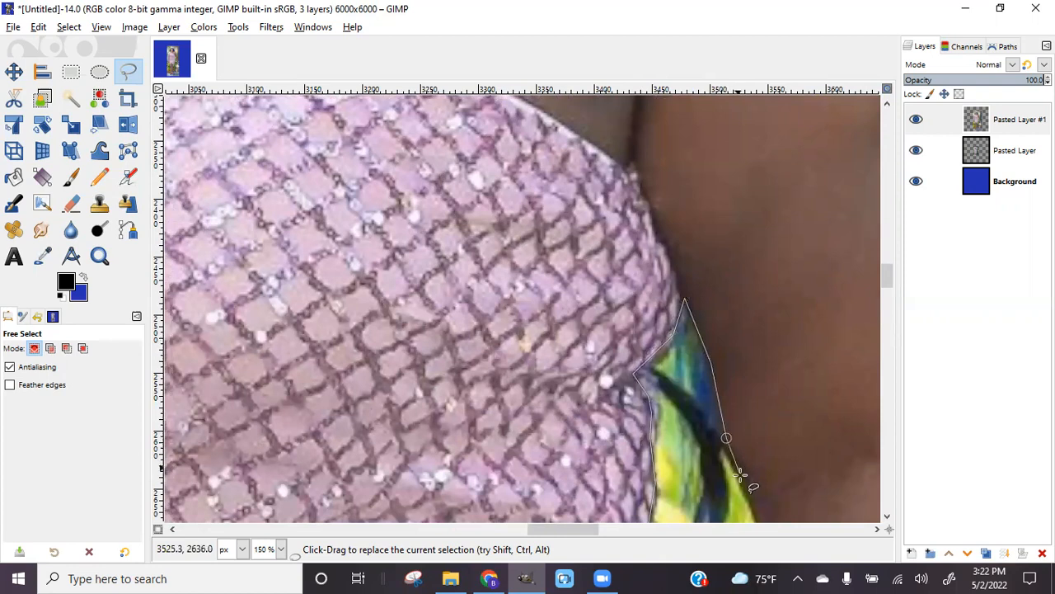
scroll(792, 371, down, 6)
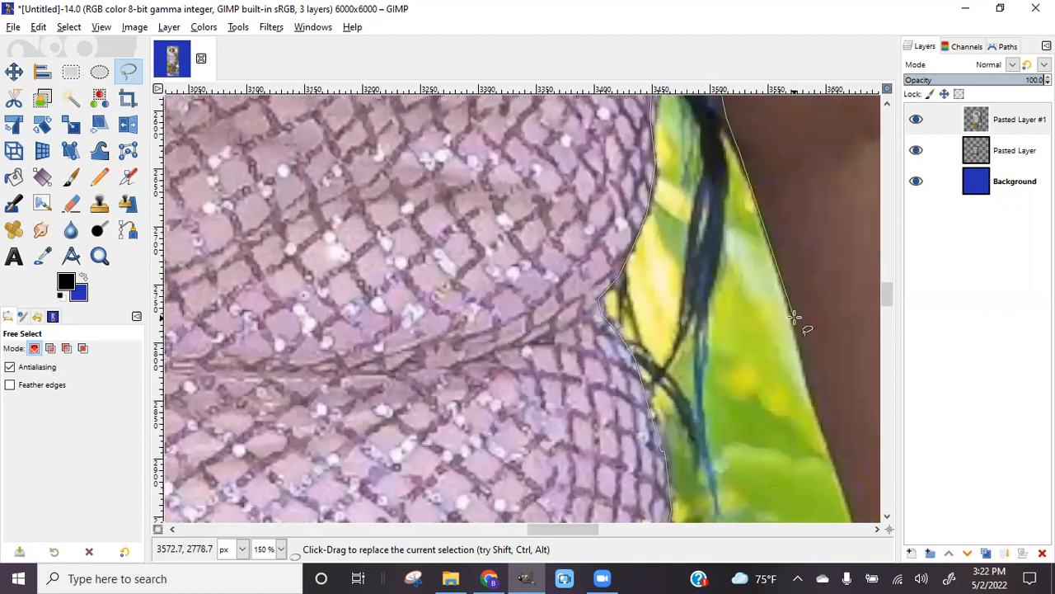
click(847, 498)
drag(578, 535, 621, 534)
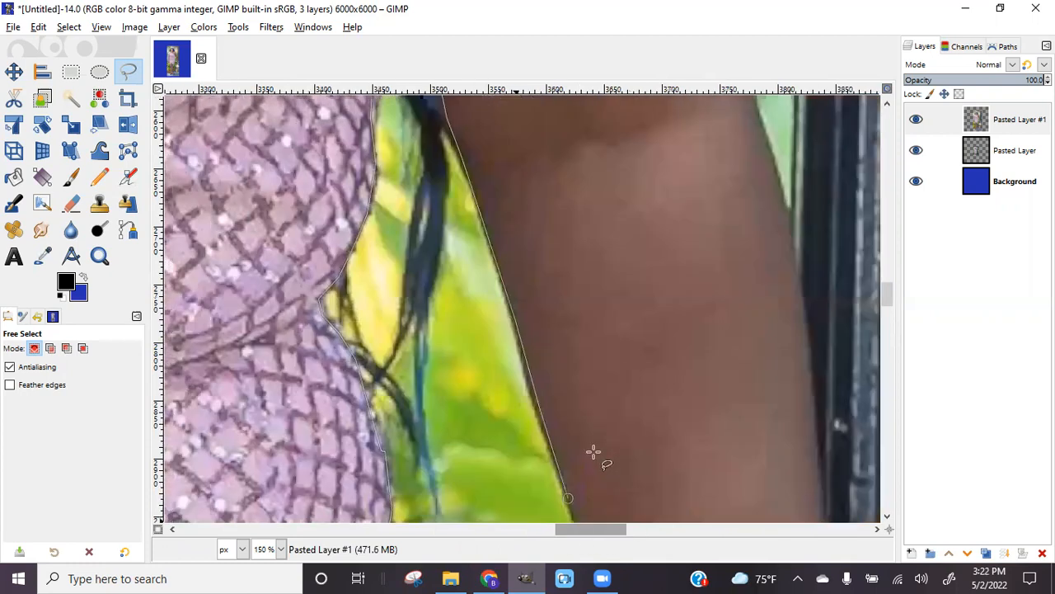
scroll(593, 452, right, 3)
scroll(594, 452, down, 4)
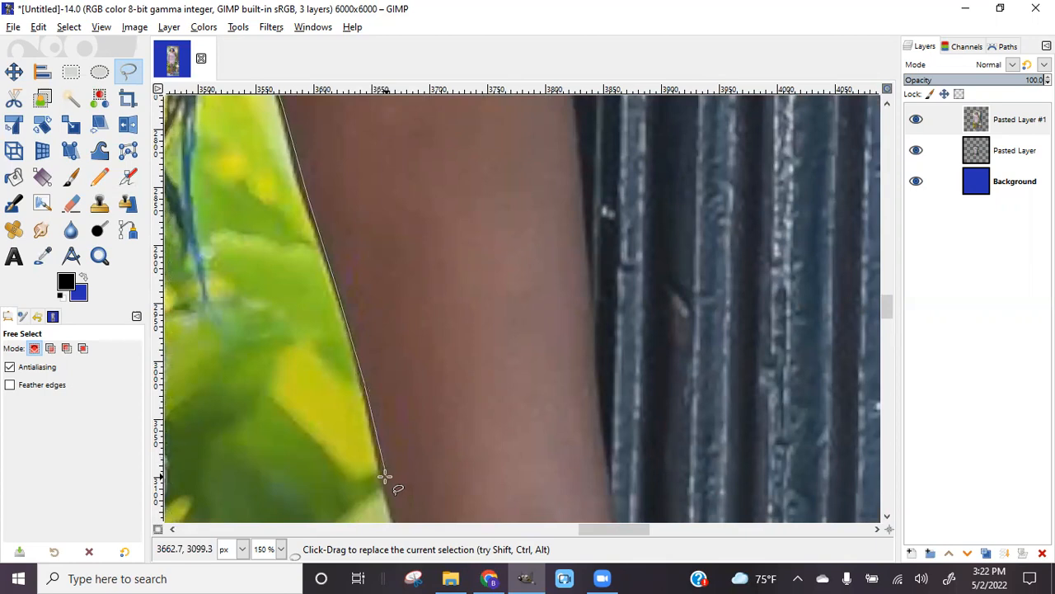
scroll(384, 482, down, 4)
click(409, 372)
click(426, 437)
click(435, 497)
scroll(435, 494, down, 4)
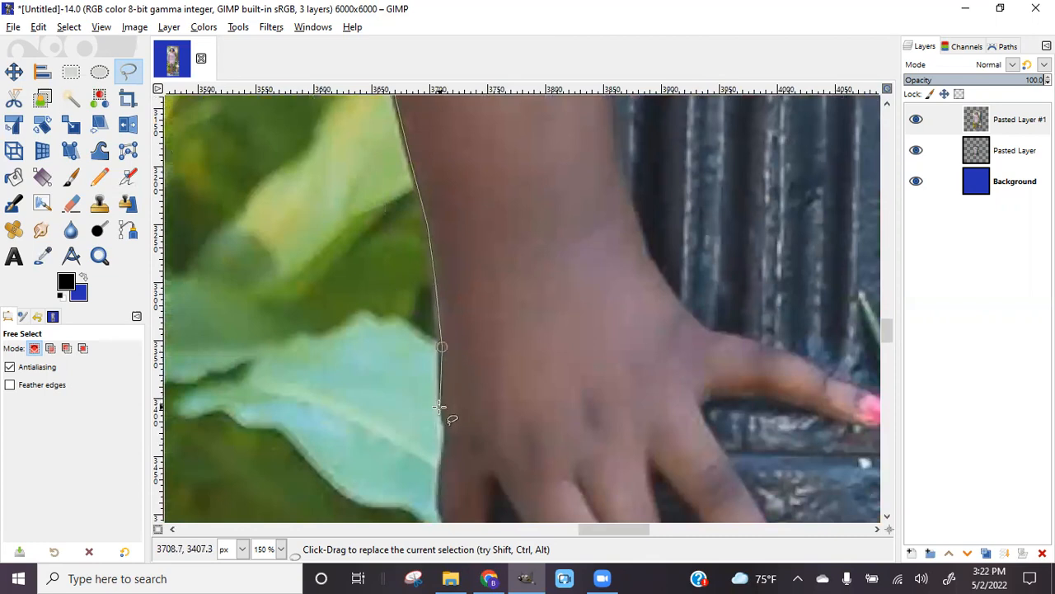
click(442, 472)
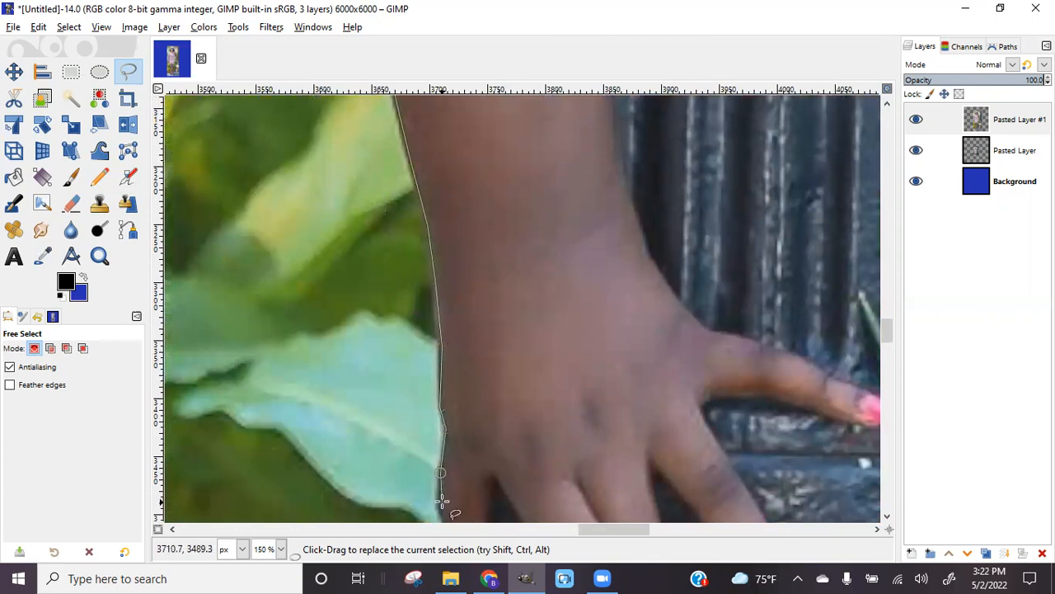
click(439, 502)
scroll(445, 462, down, 4)
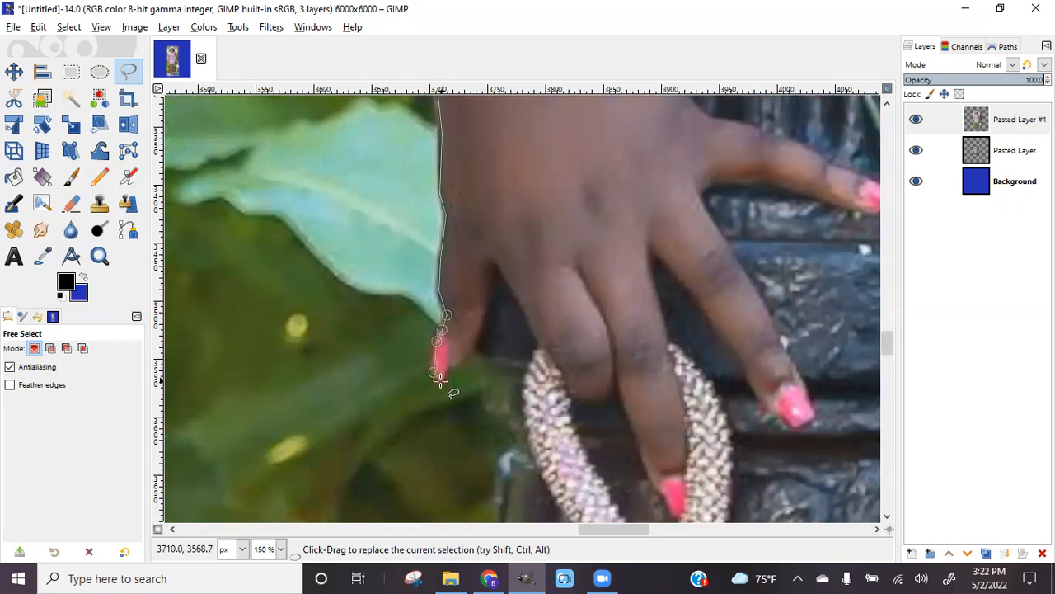
Outline the first pink fingernail, the gap between fingers, and down to the jewelled strap
click(470, 352)
click(486, 316)
click(484, 281)
click(491, 261)
click(503, 266)
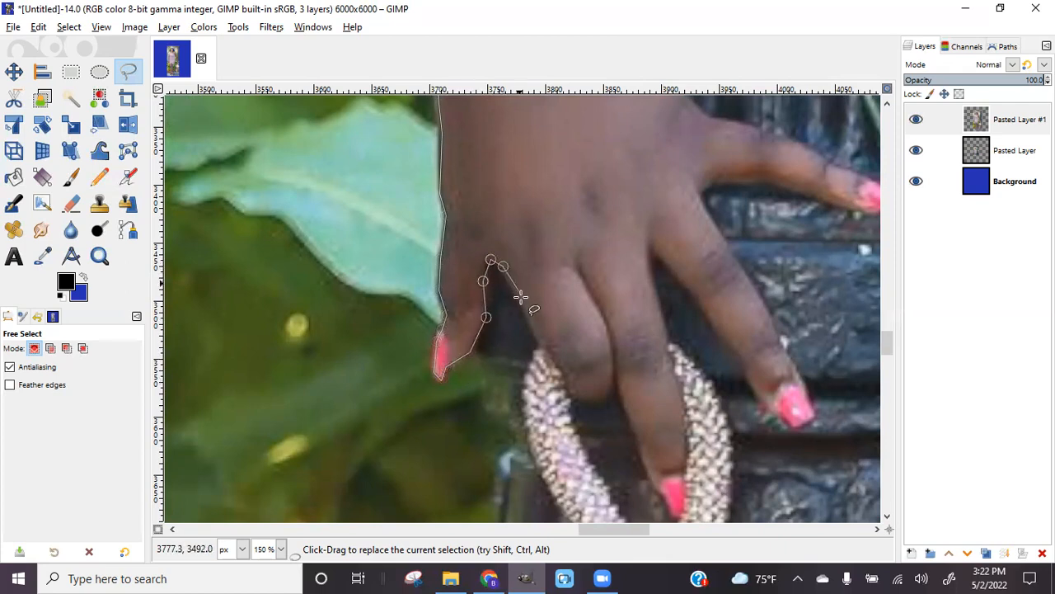
click(534, 360)
click(526, 382)
click(523, 401)
click(529, 430)
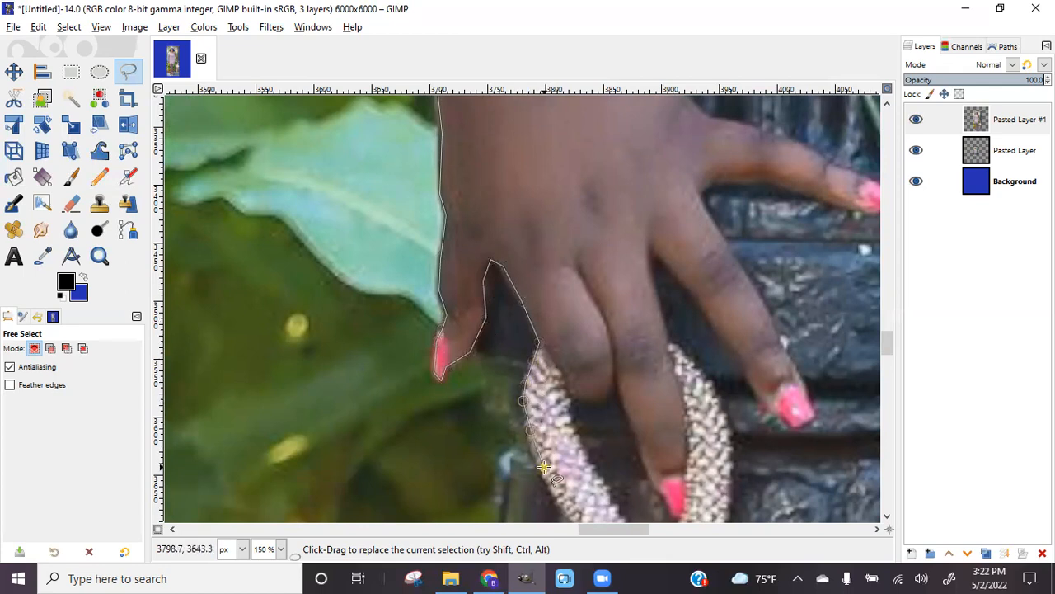
Follow the jewelled strap's edge down to the bag
scroll(543, 467, down, 5)
click(578, 314)
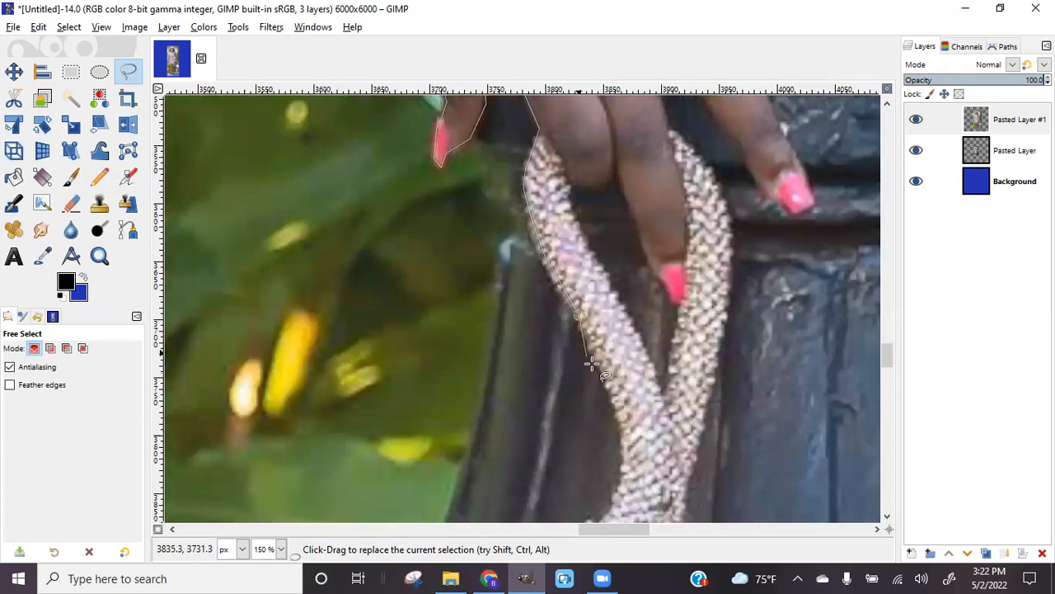
click(619, 418)
click(624, 450)
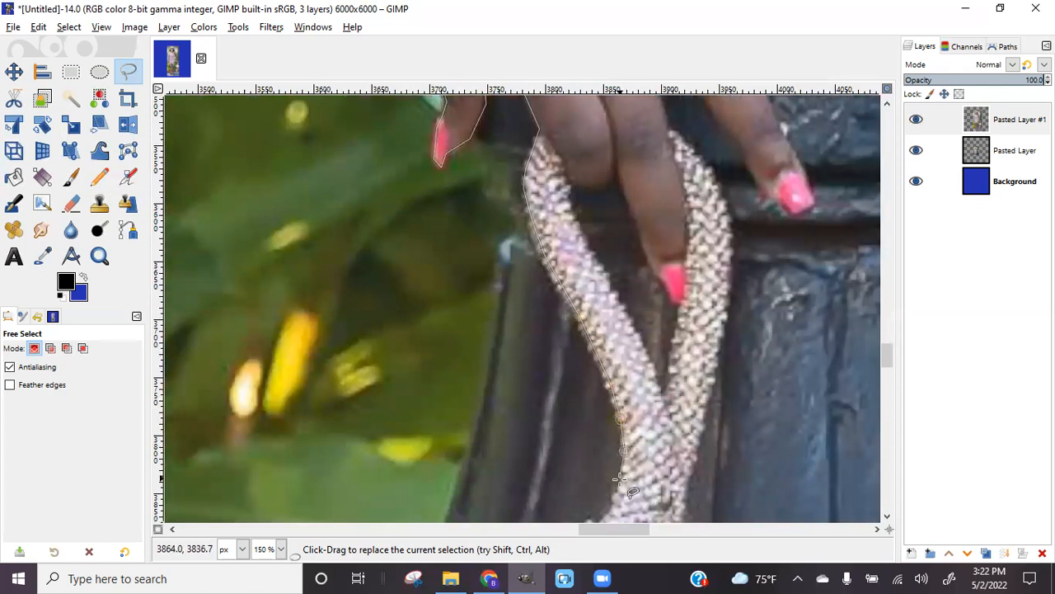
click(624, 481)
scroll(609, 498, down, 3)
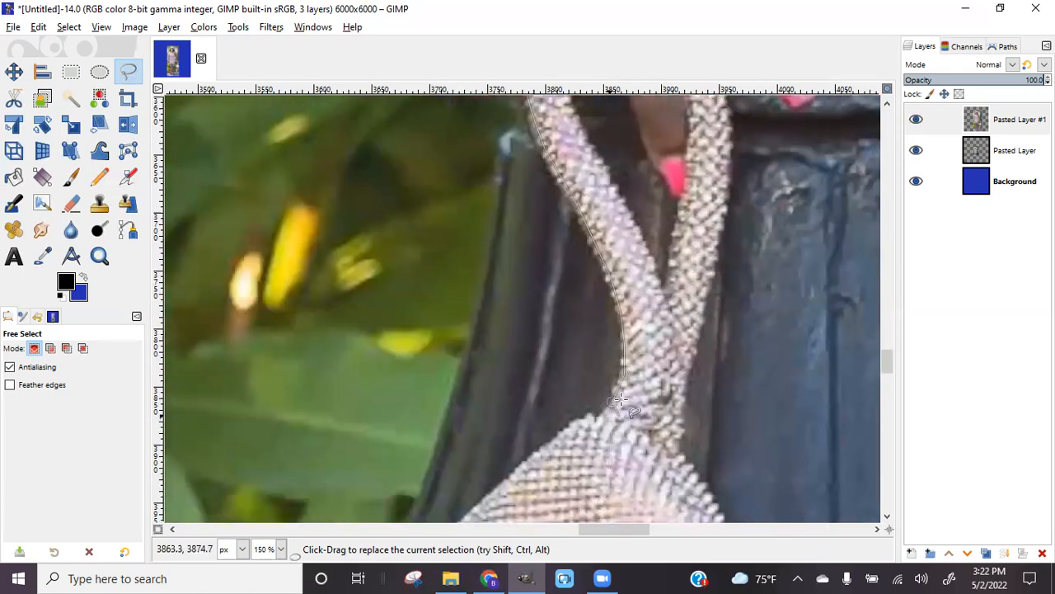
click(595, 417)
click(534, 456)
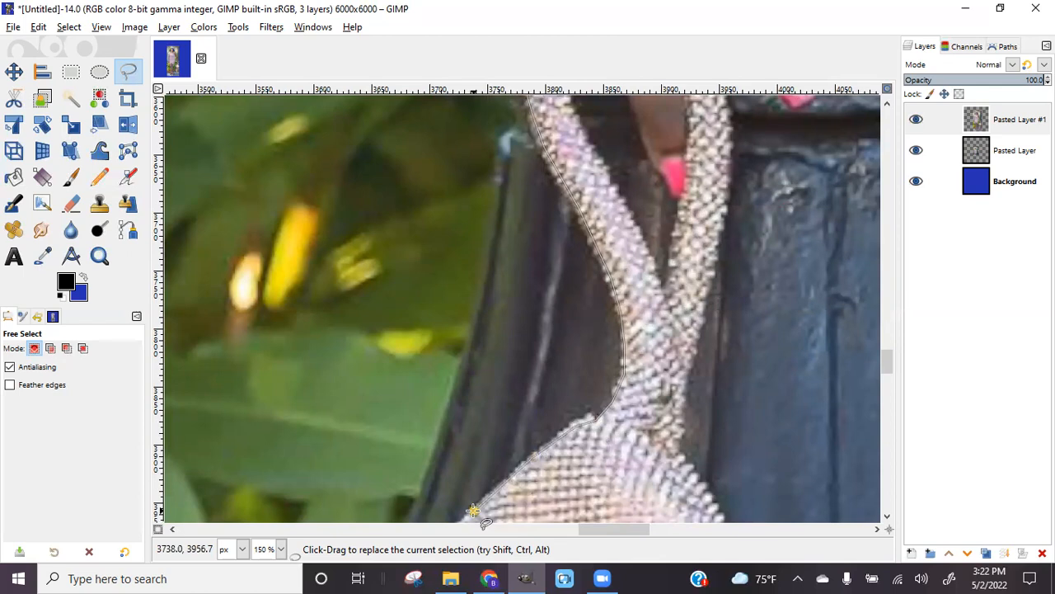
scroll(474, 511, down, 9)
Trace the bag's upper left edge, left side and lower edge
click(396, 249)
click(362, 285)
click(343, 306)
click(312, 419)
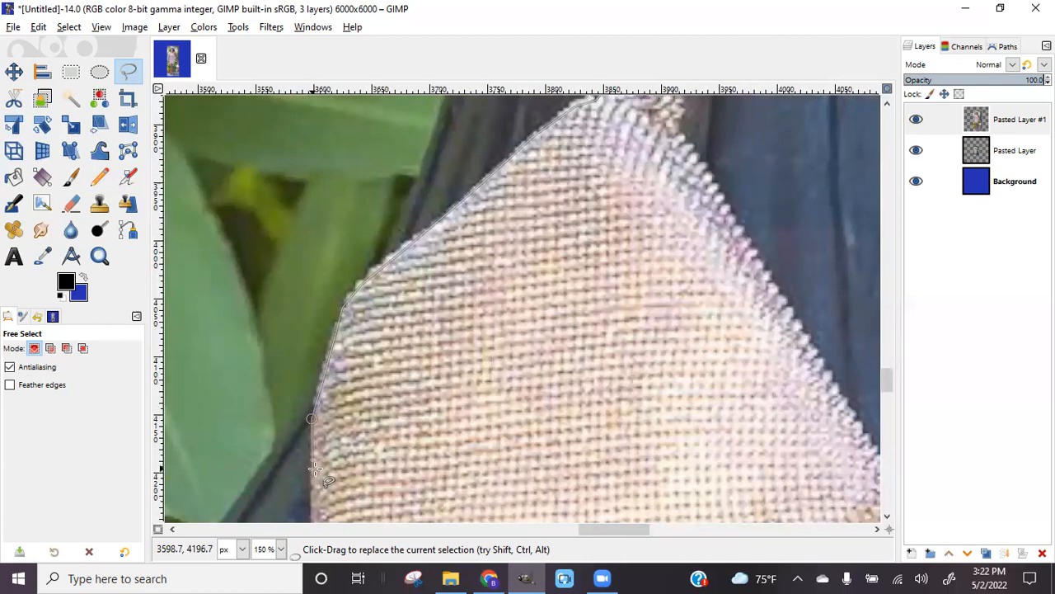
click(317, 472)
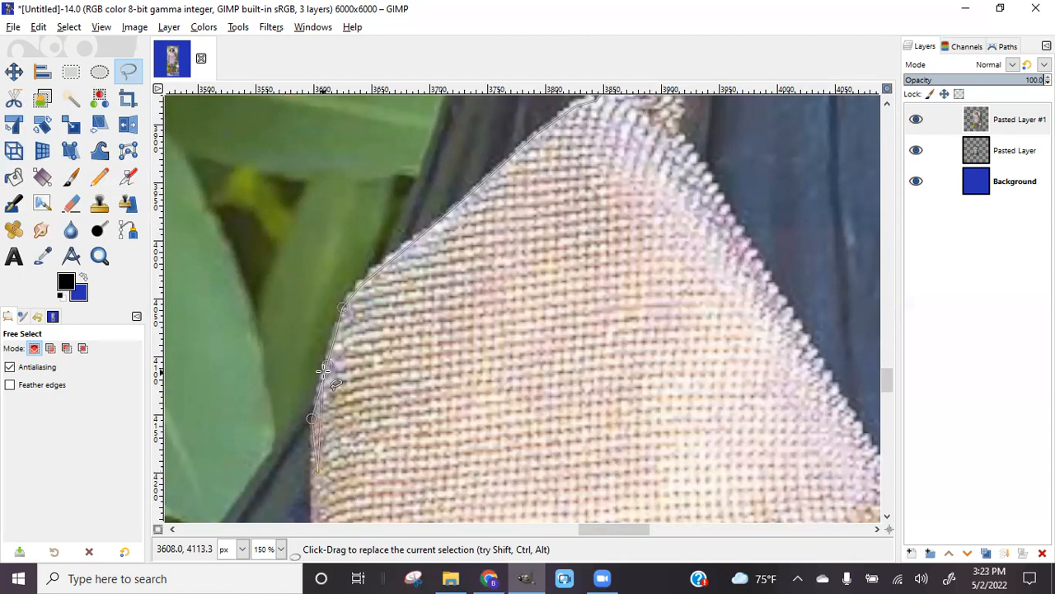
scroll(318, 354, down, 3)
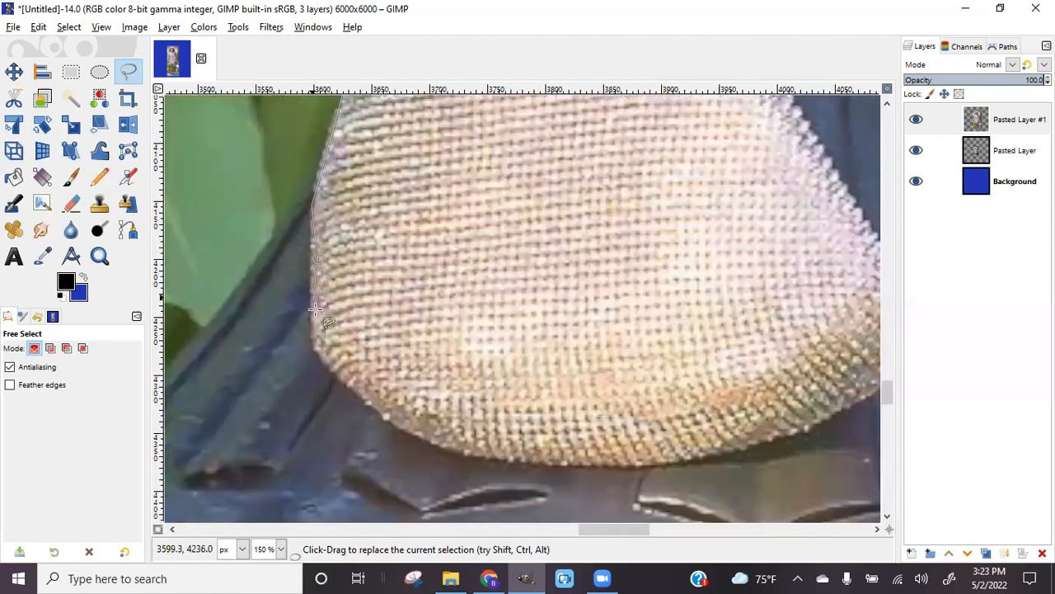
mouse_move(321, 353)
mouse_down()
mouse_move(393, 418)
mouse_move(480, 450)
mouse_move(700, 460)
mouse_move(771, 448)
mouse_move(808, 420)
mouse_up()
drag(857, 392, 859, 396)
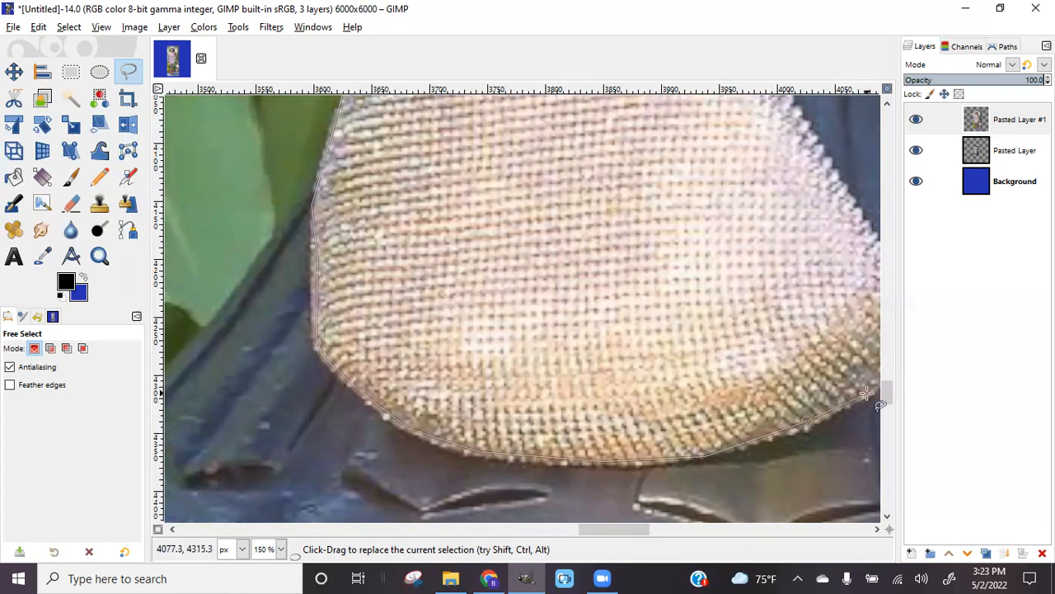
drag(626, 525, 651, 525)
Trace up the bag's right edge and back up the strap's right edge toward the finger
mouse_move(672, 386)
mouse_down()
mouse_move(690, 362)
mouse_move(688, 320)
mouse_up()
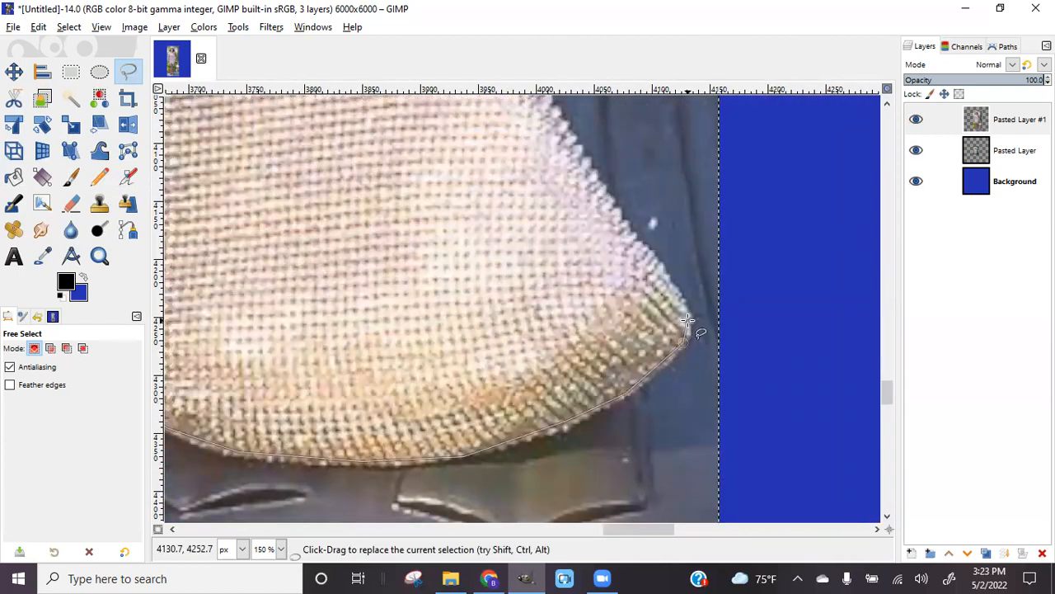
click(672, 287)
scroll(650, 273, up, 2)
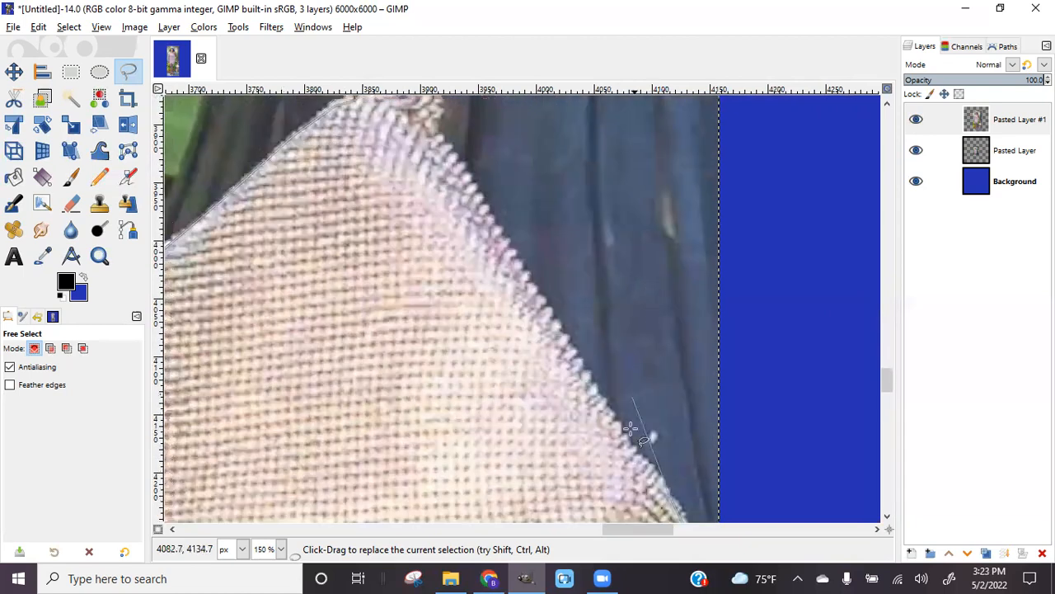
click(638, 457)
click(560, 344)
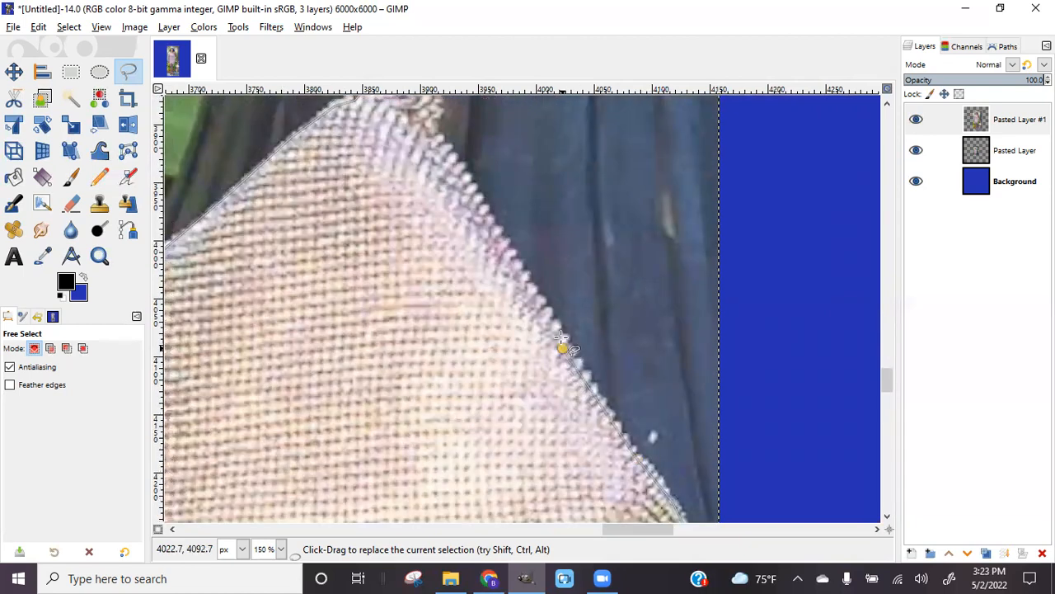
click(448, 155)
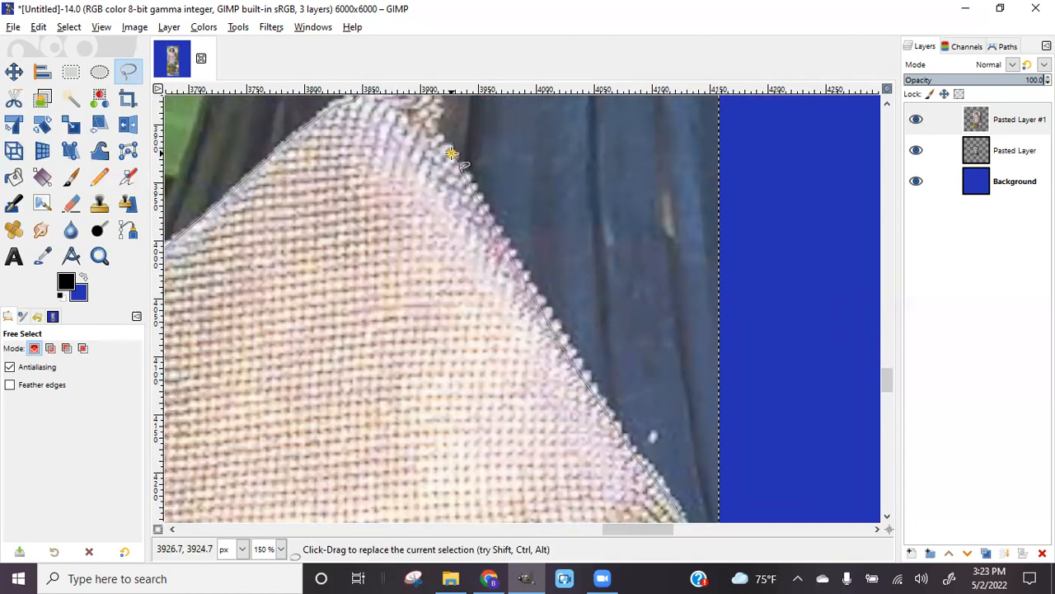
scroll(455, 160, up, 3)
drag(432, 319, 462, 203)
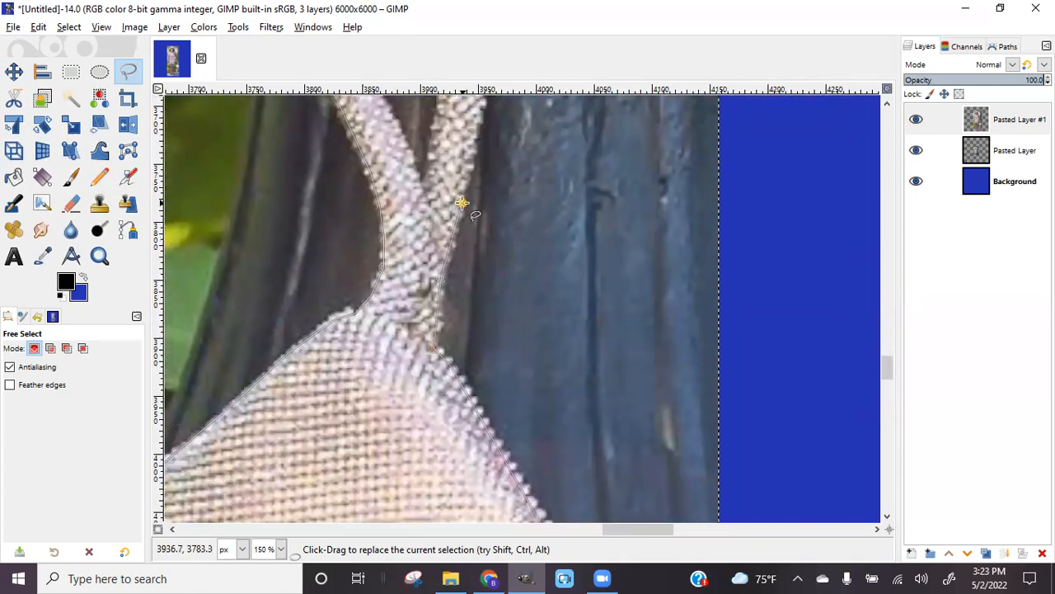
scroll(462, 203, up, 4)
drag(482, 312, 487, 232)
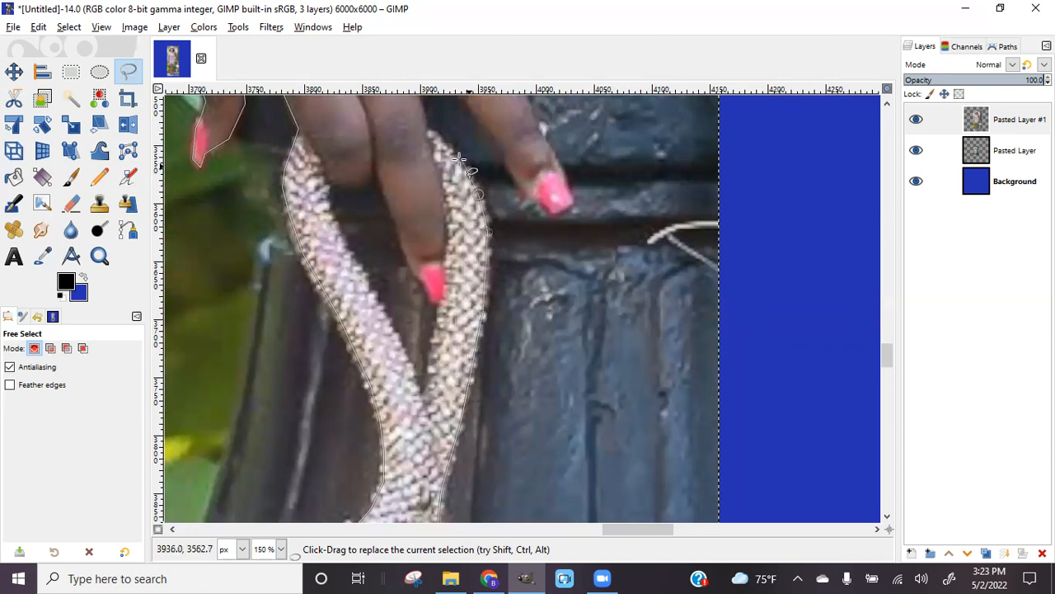
scroll(458, 163, up, 5)
drag(432, 343, 421, 328)
Outline the middle finger down around its pink nail and back up its right edge
click(408, 248)
click(448, 286)
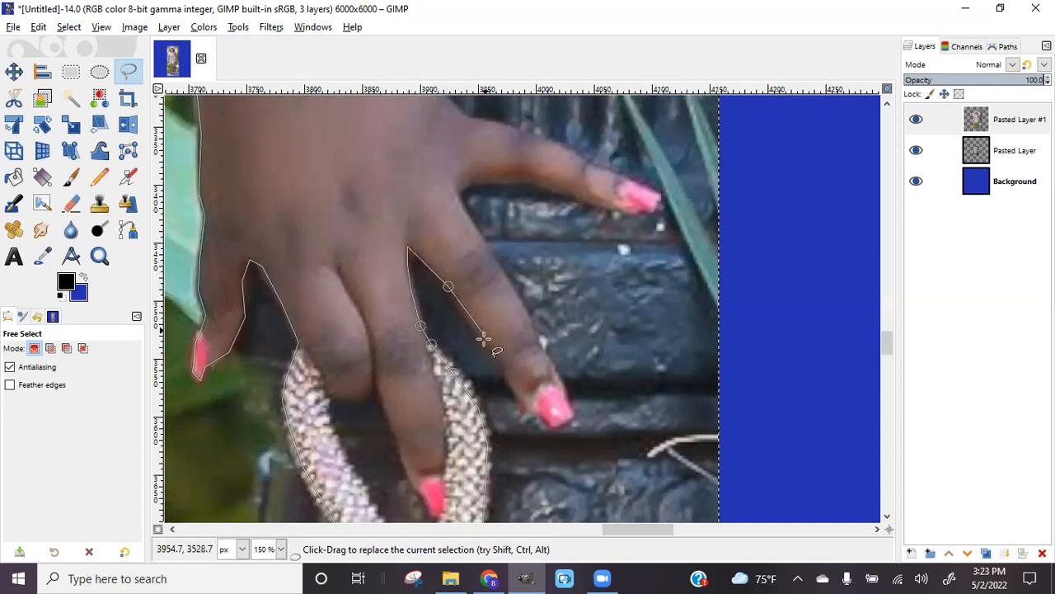
click(505, 369)
click(517, 397)
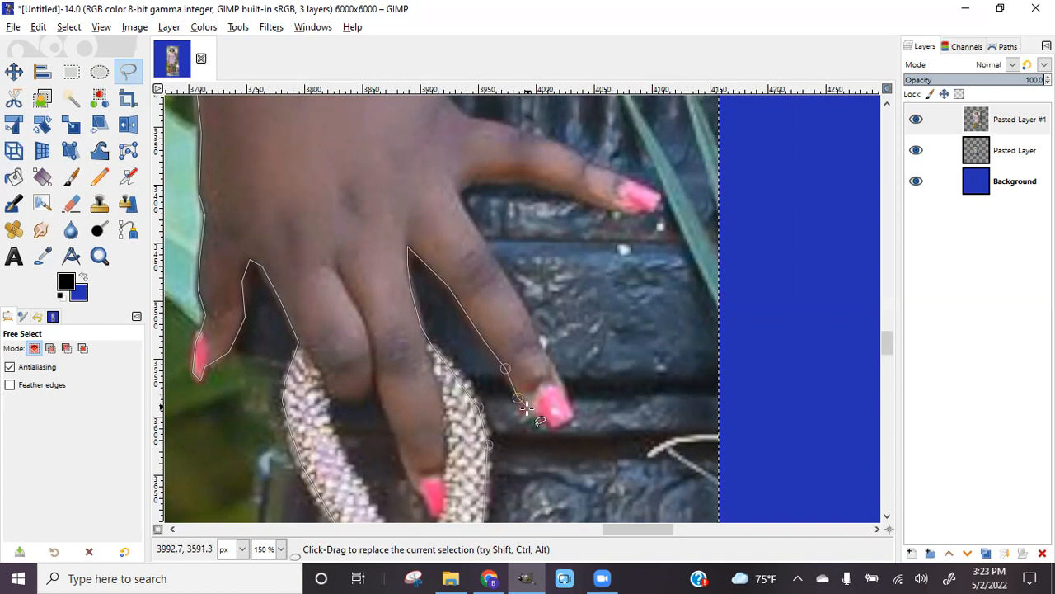
click(573, 417)
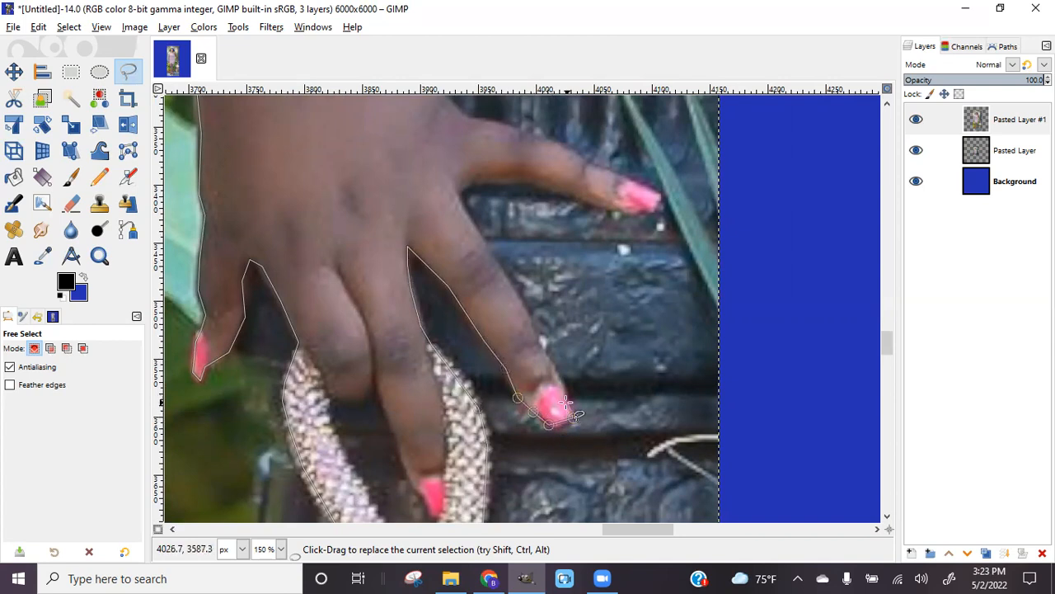
click(545, 355)
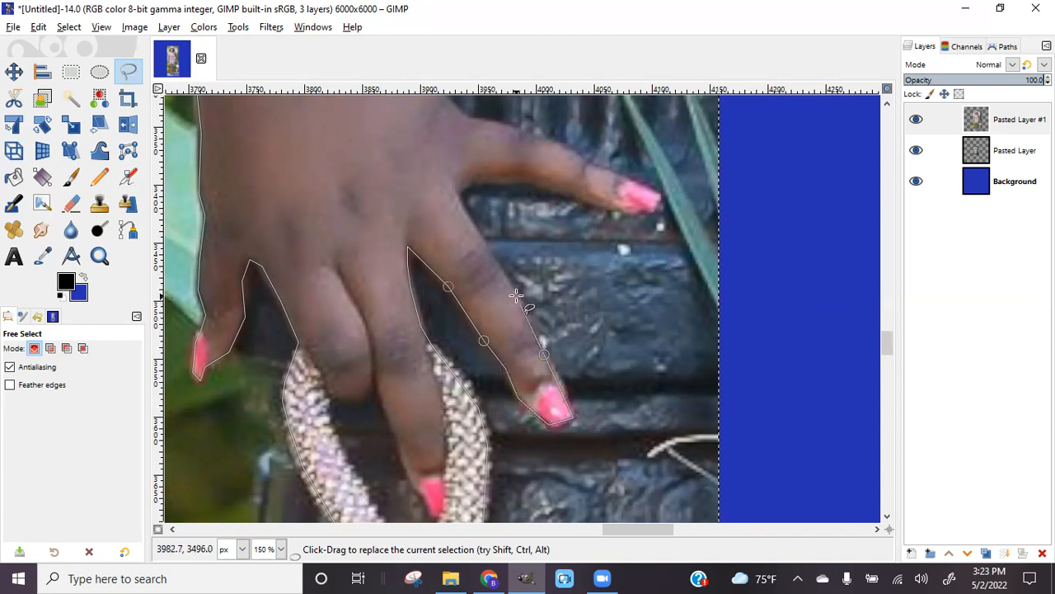
Wrap the outline around the outer finger's nail and trace back along the hand toward the arm
click(458, 191)
click(474, 178)
click(534, 181)
click(614, 206)
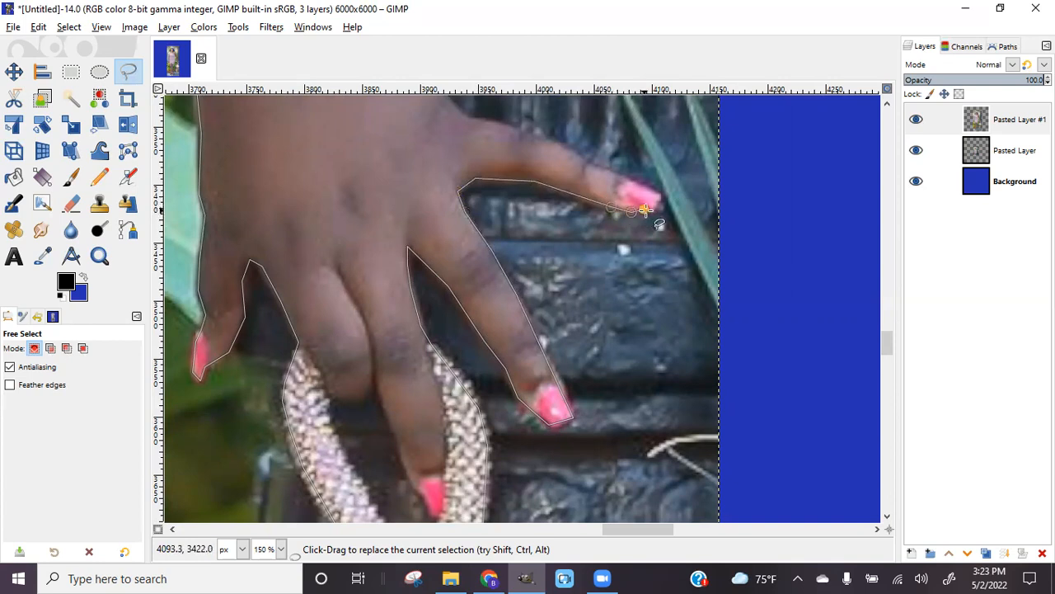
click(658, 197)
click(617, 173)
click(550, 144)
click(464, 115)
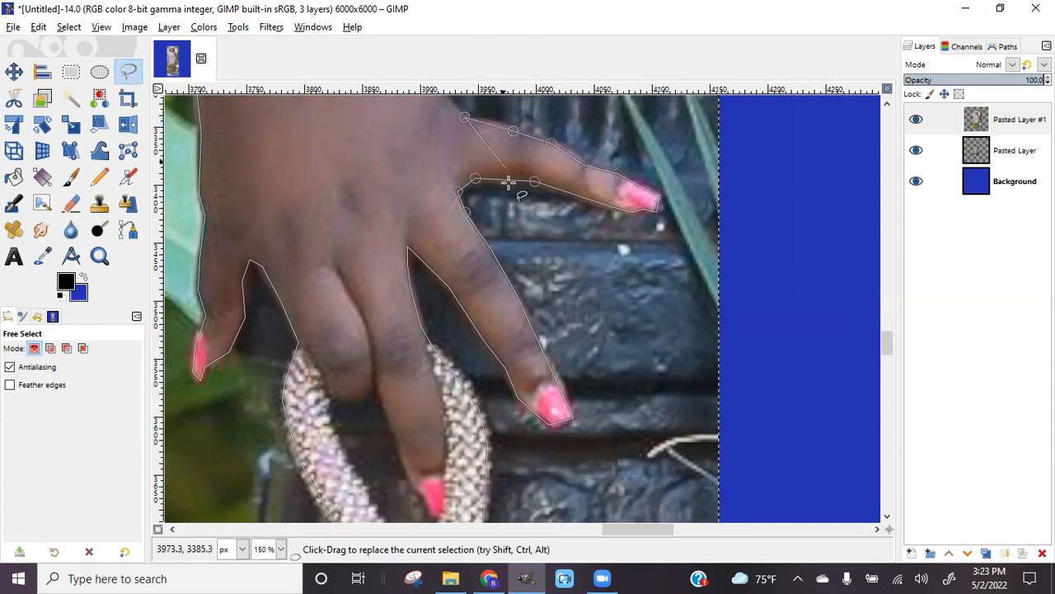
scroll(507, 180, up, 8)
scroll(431, 455, down, 3)
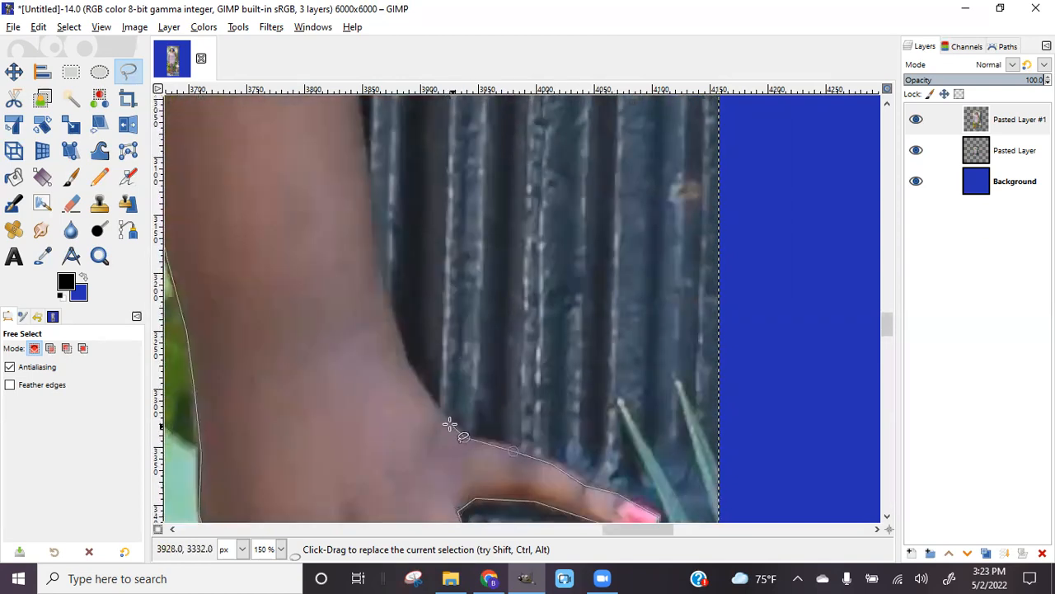
Place Free Select points up the lower edge of her arm
click(443, 418)
click(405, 367)
click(365, 183)
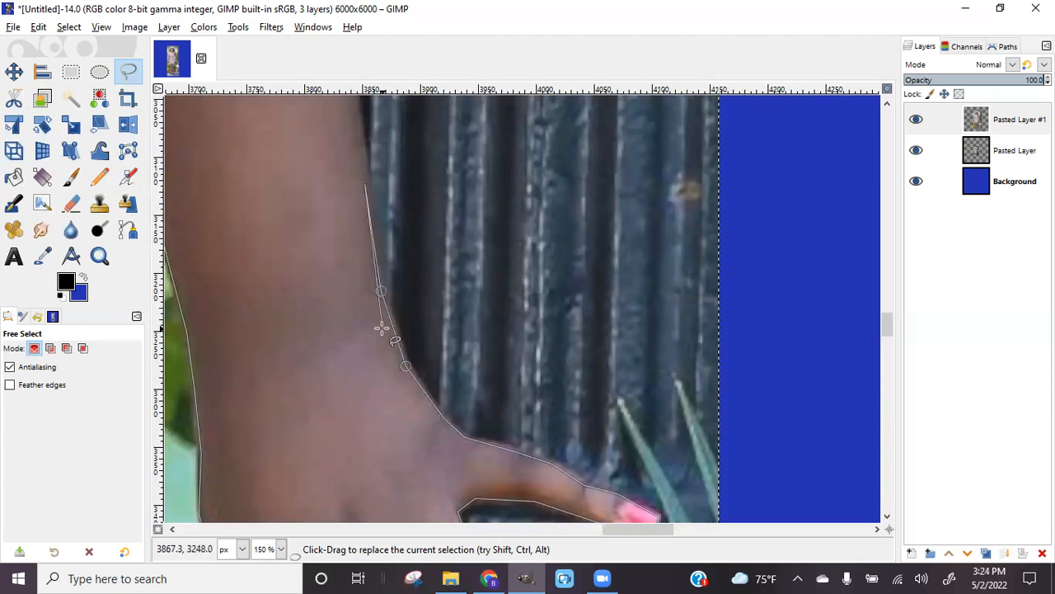
scroll(371, 346, up, 9)
click(337, 187)
scroll(454, 314, up, 15)
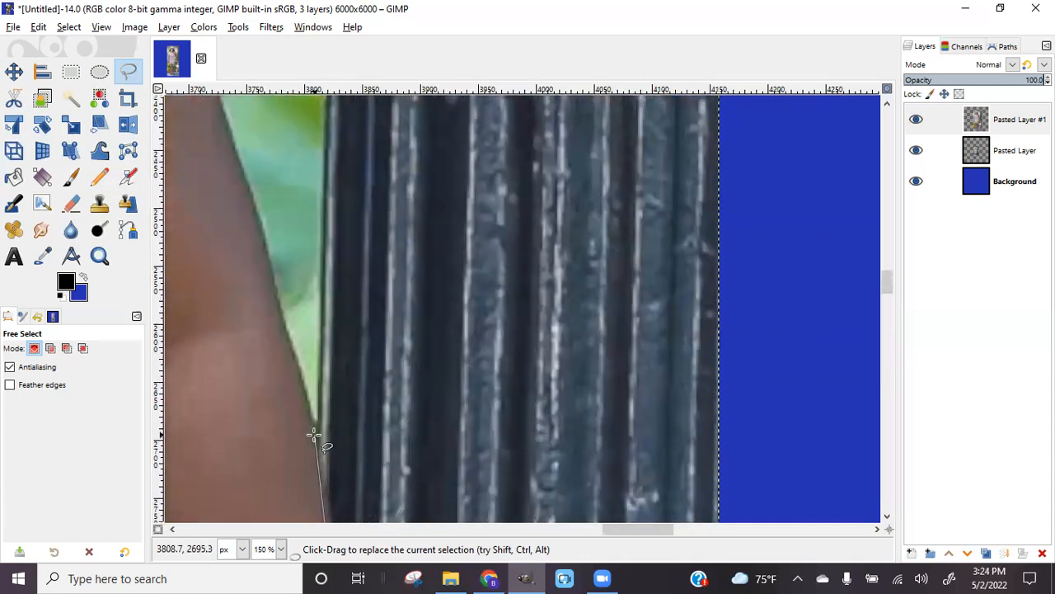
click(307, 433)
scroll(317, 455, down, 3)
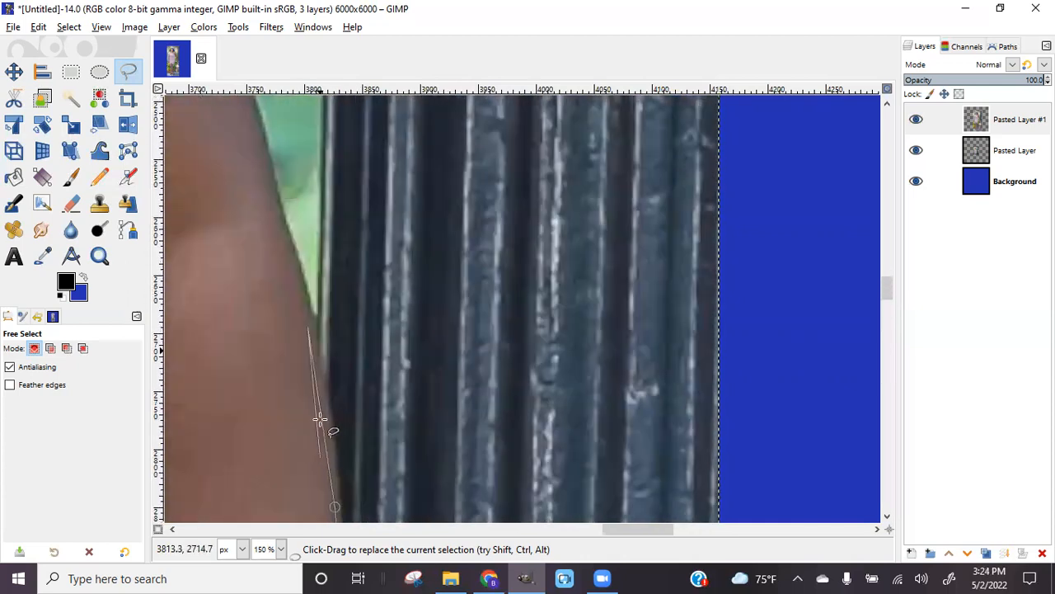
Continue the freehand outline up to the top of her arm
click(312, 334)
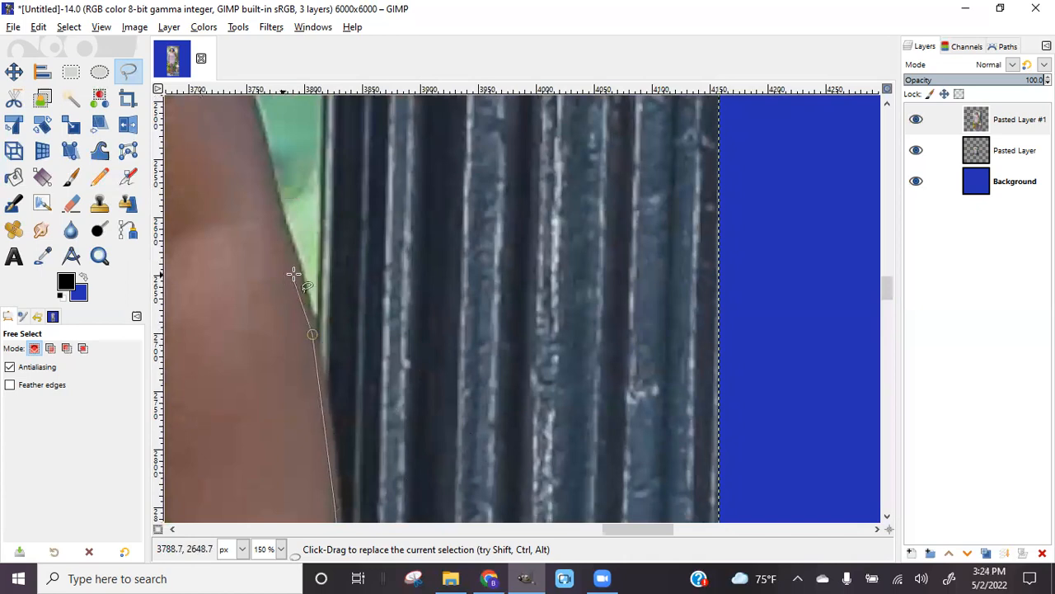
click(279, 203)
click(265, 156)
scroll(303, 337, up, 4)
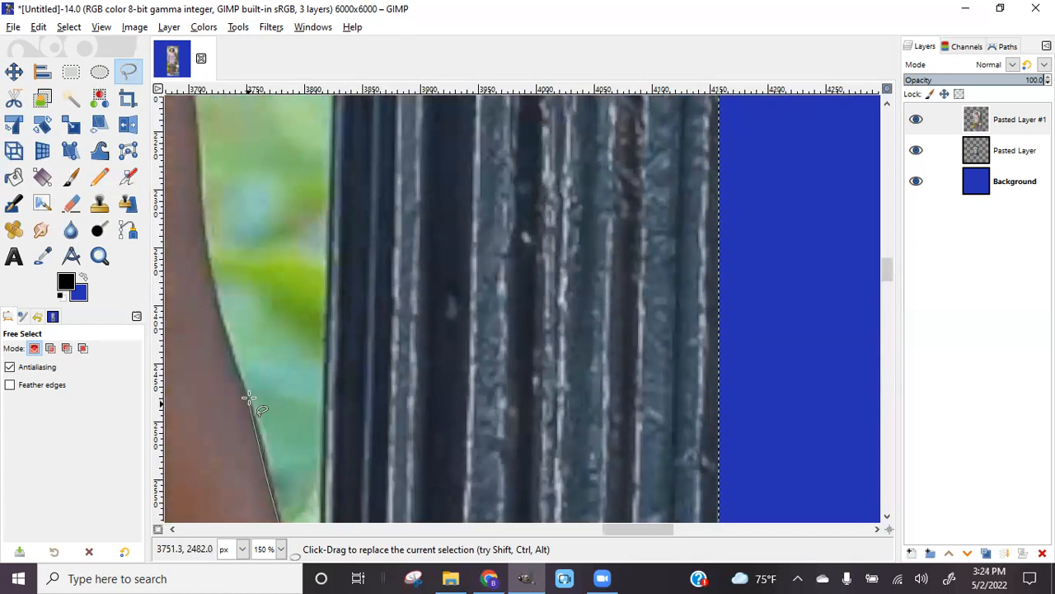
click(216, 317)
click(200, 238)
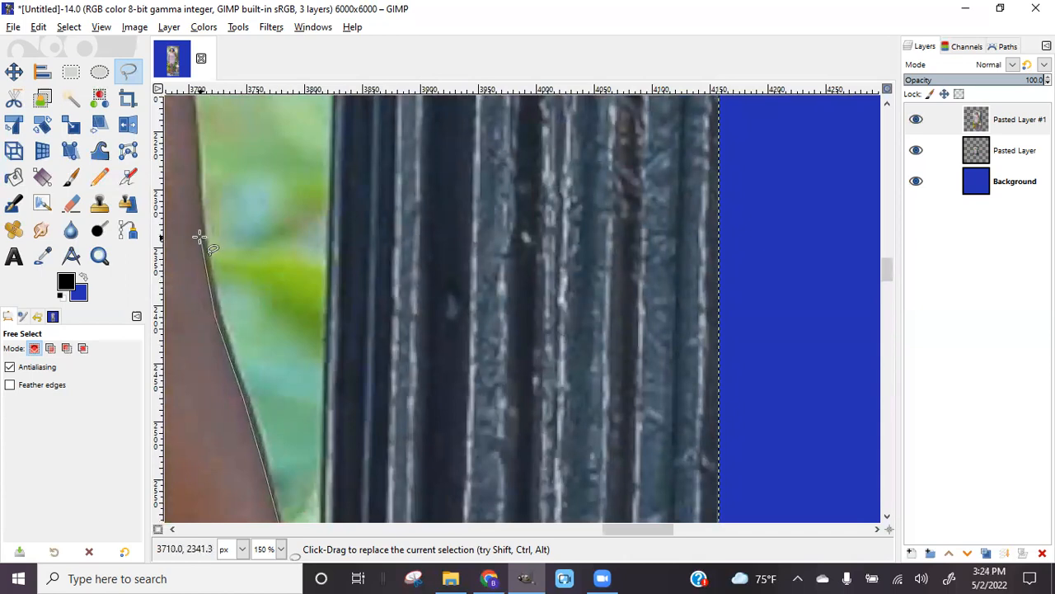
click(197, 172)
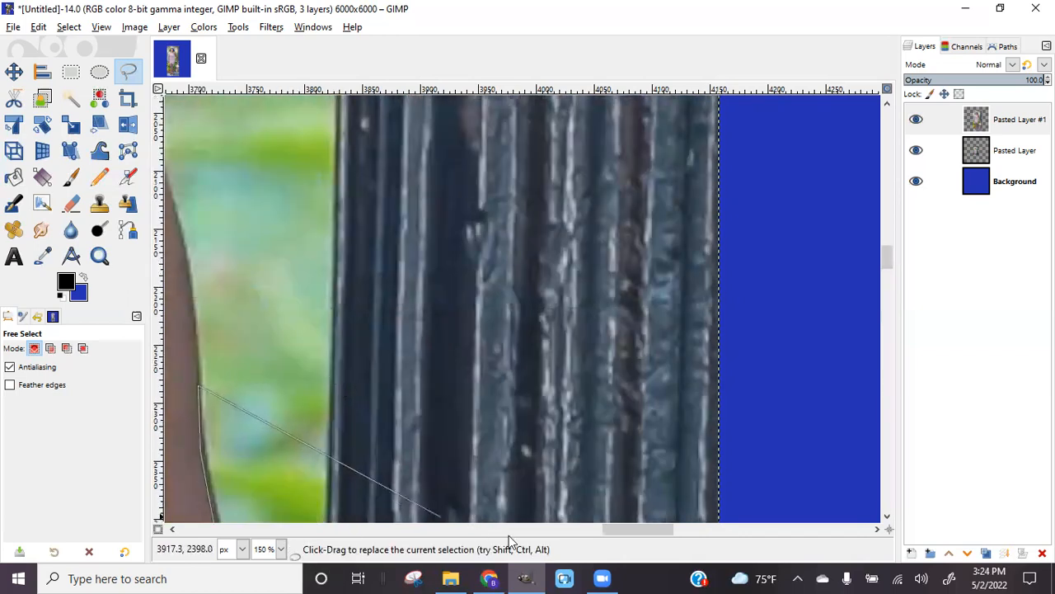
Trace the outline from the upper arm over the curve of her shoulder
drag(612, 530, 580, 530)
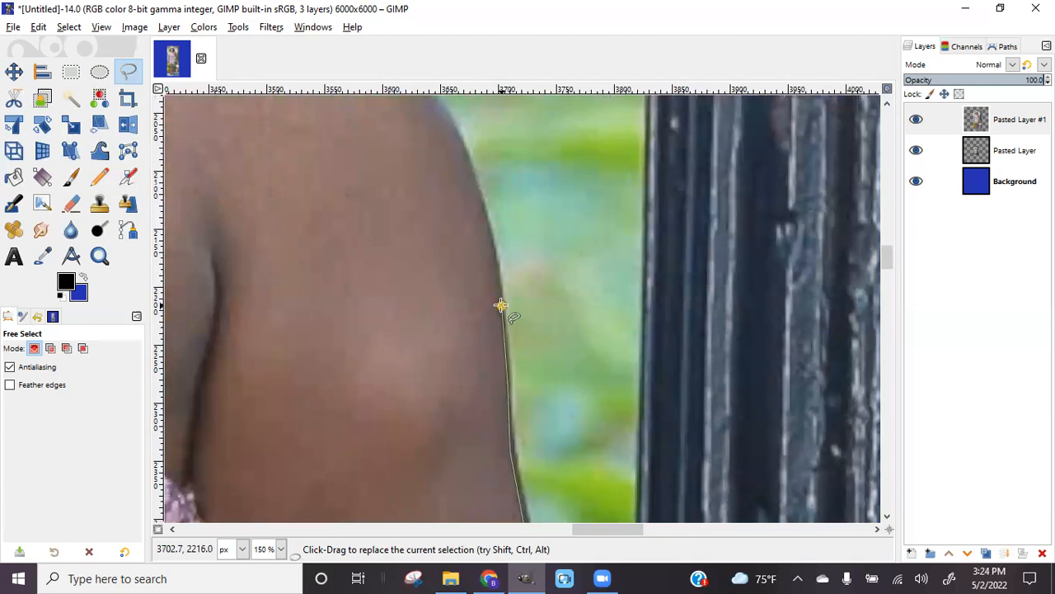
scroll(501, 305, up, 4)
click(483, 429)
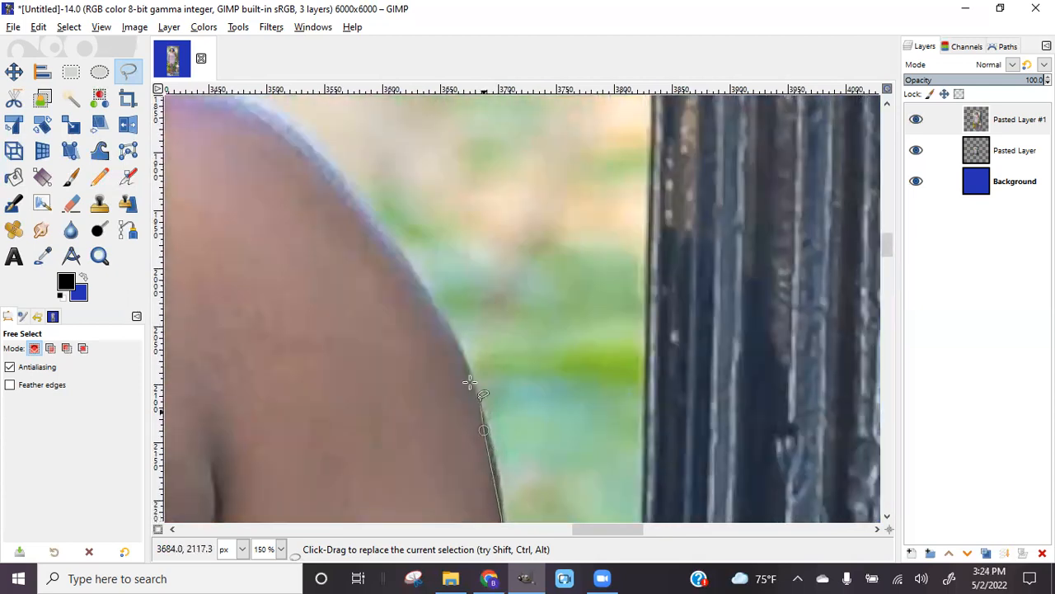
click(460, 353)
click(399, 256)
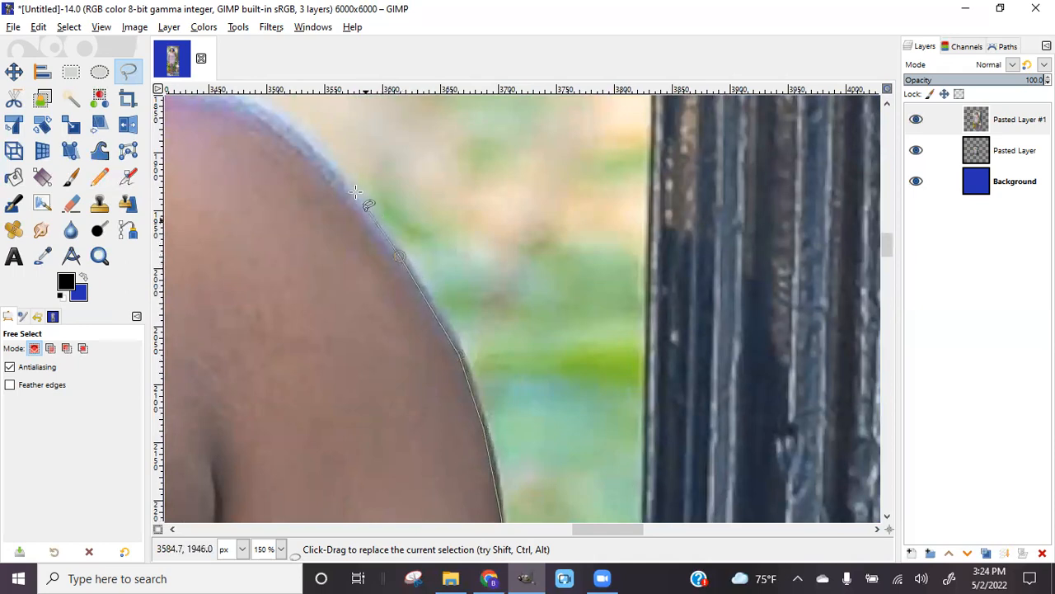
click(317, 159)
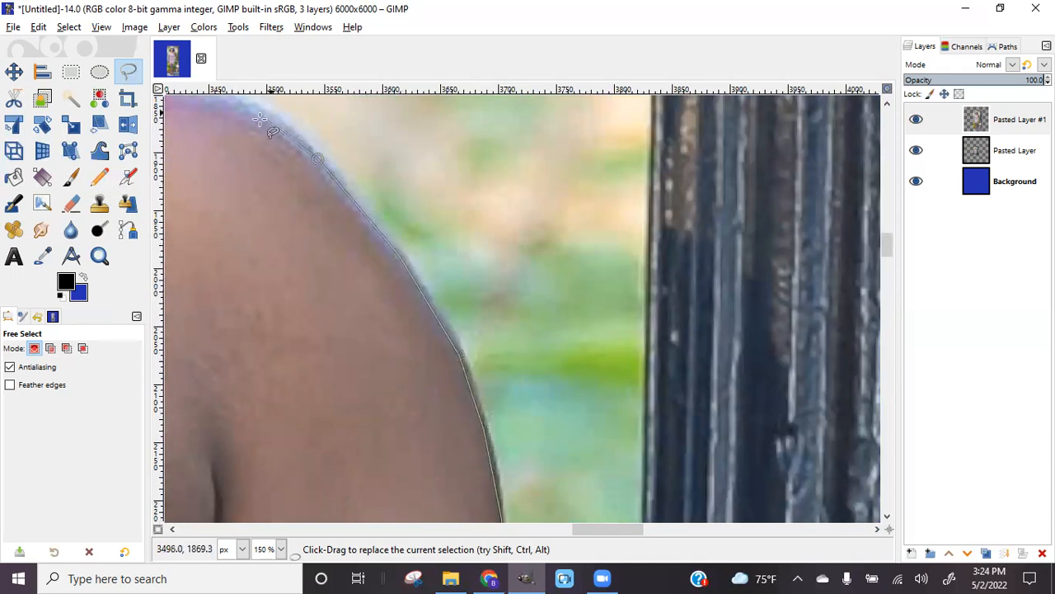
drag(315, 159, 308, 158)
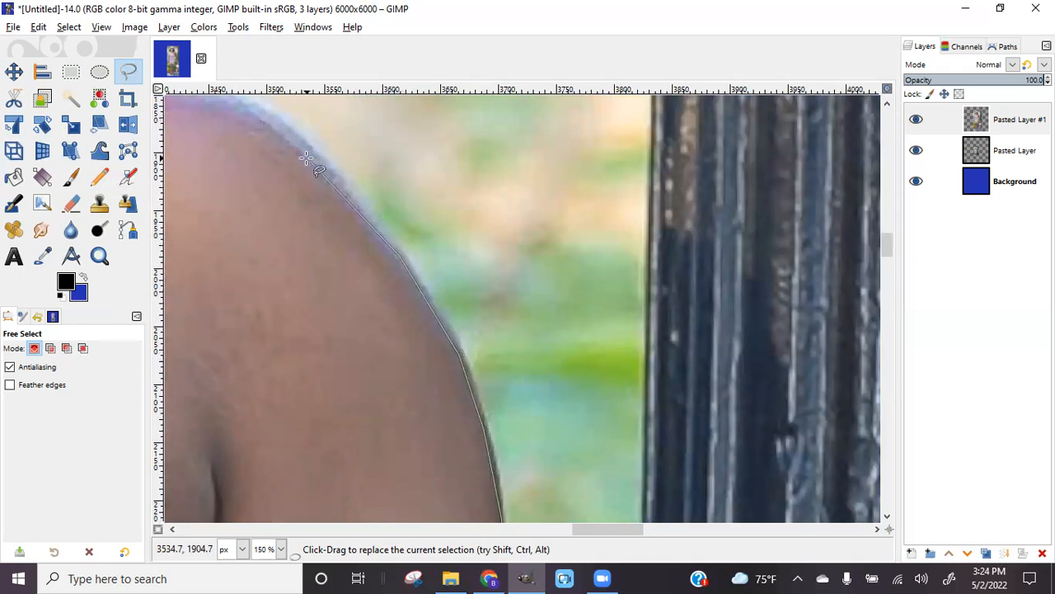
click(264, 126)
Carry the outline from the shoulder onto the edge of her braids
scroll(308, 161, up, 4)
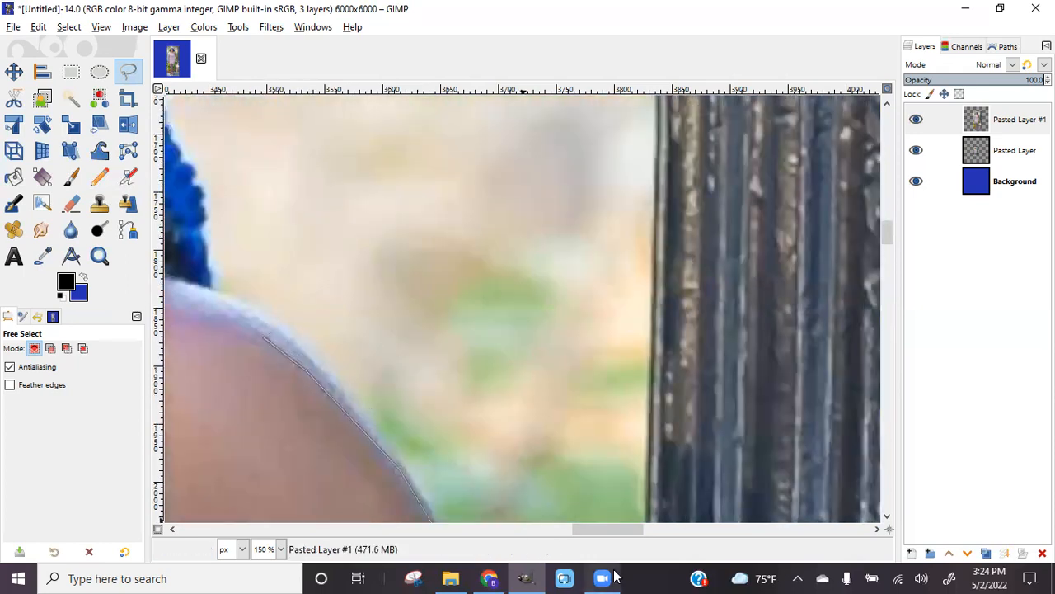
drag(626, 531, 584, 529)
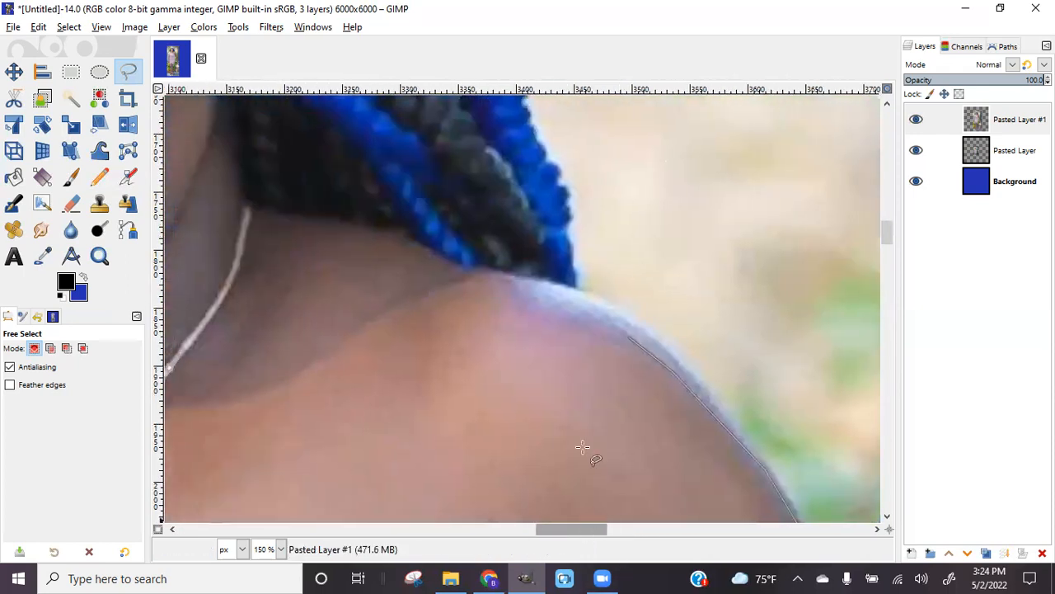
click(573, 293)
click(569, 256)
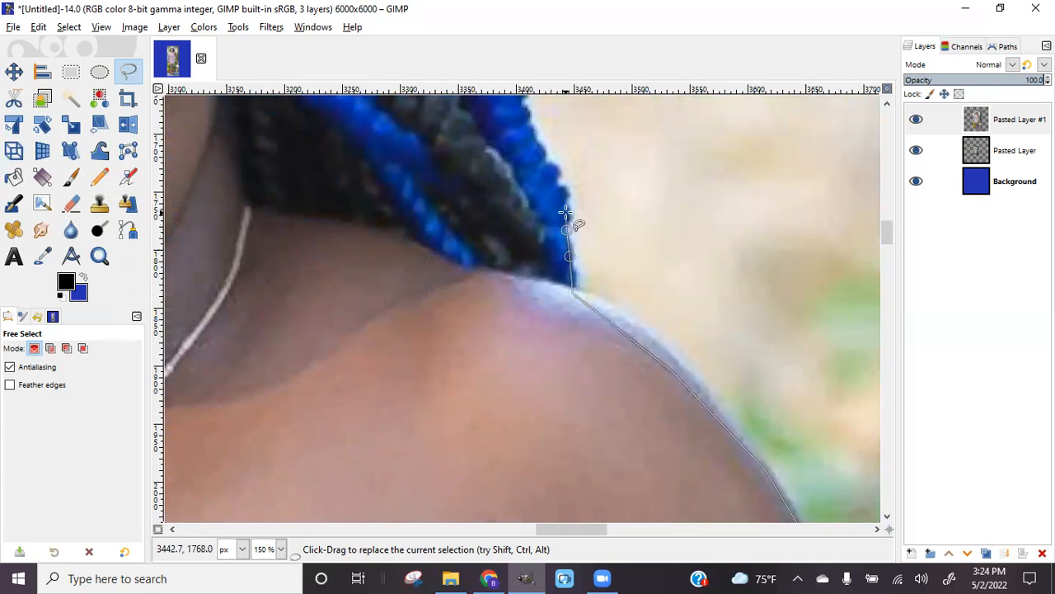
click(559, 183)
click(531, 139)
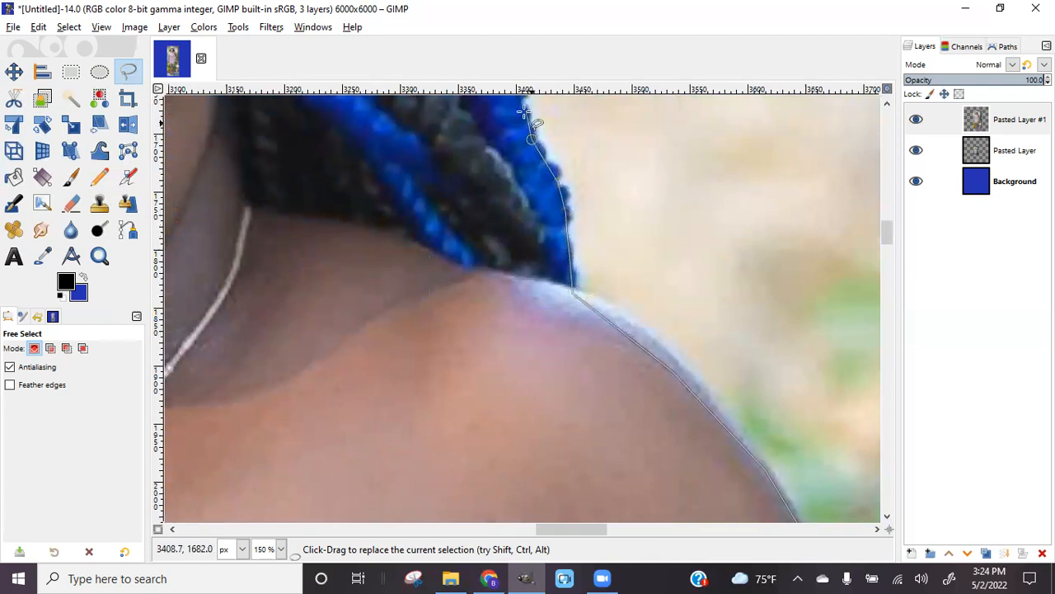
scroll(524, 113, up, 4)
Follow the blue-and-black braids' edge further up her hair
click(521, 300)
click(510, 278)
click(492, 247)
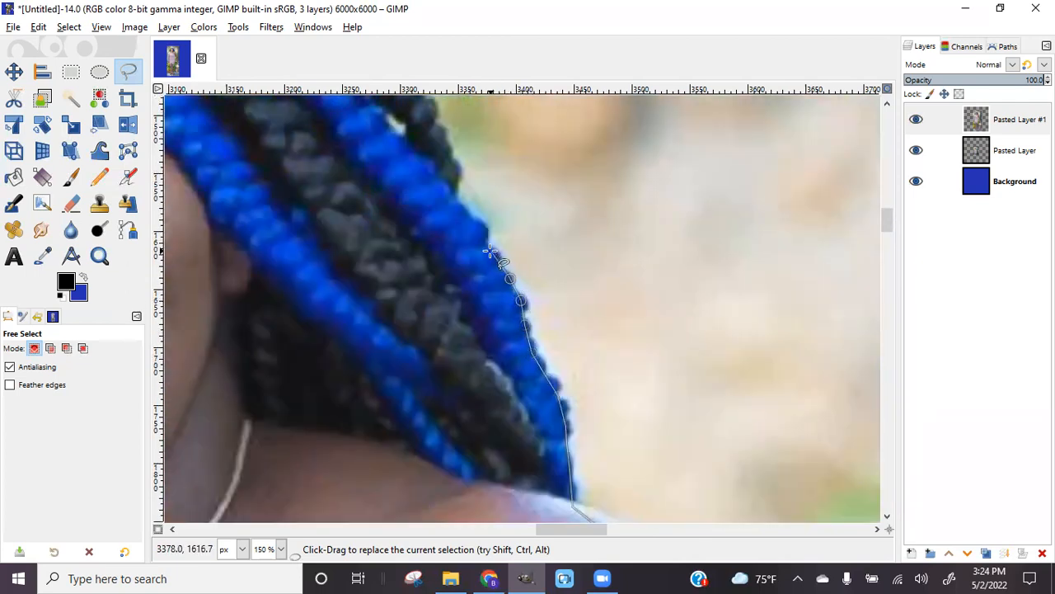
click(461, 206)
click(459, 185)
click(460, 167)
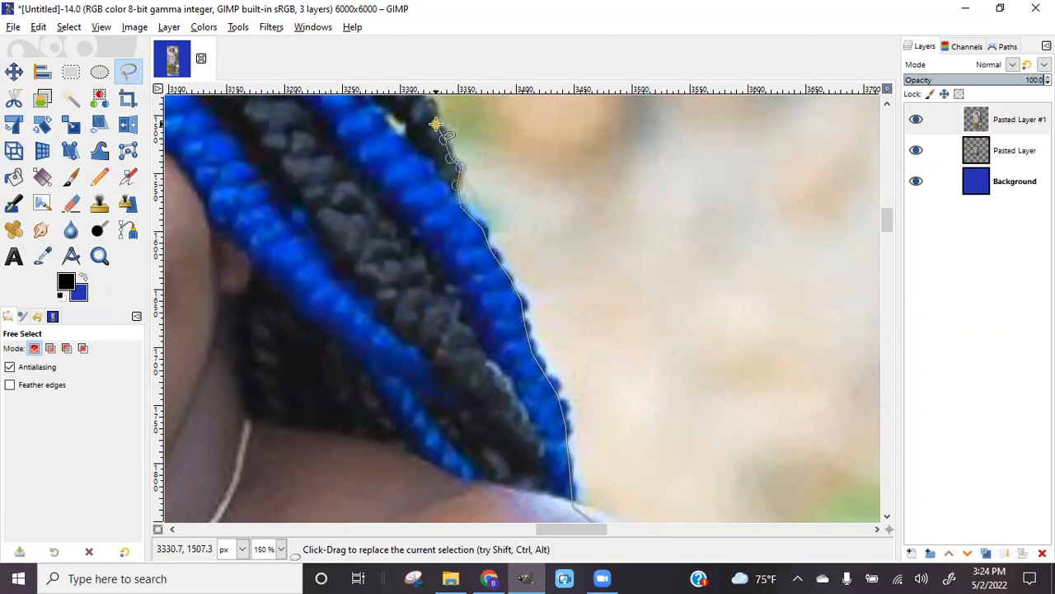
Trace the hair edge up to where it meets the tiara
scroll(435, 124, up, 5)
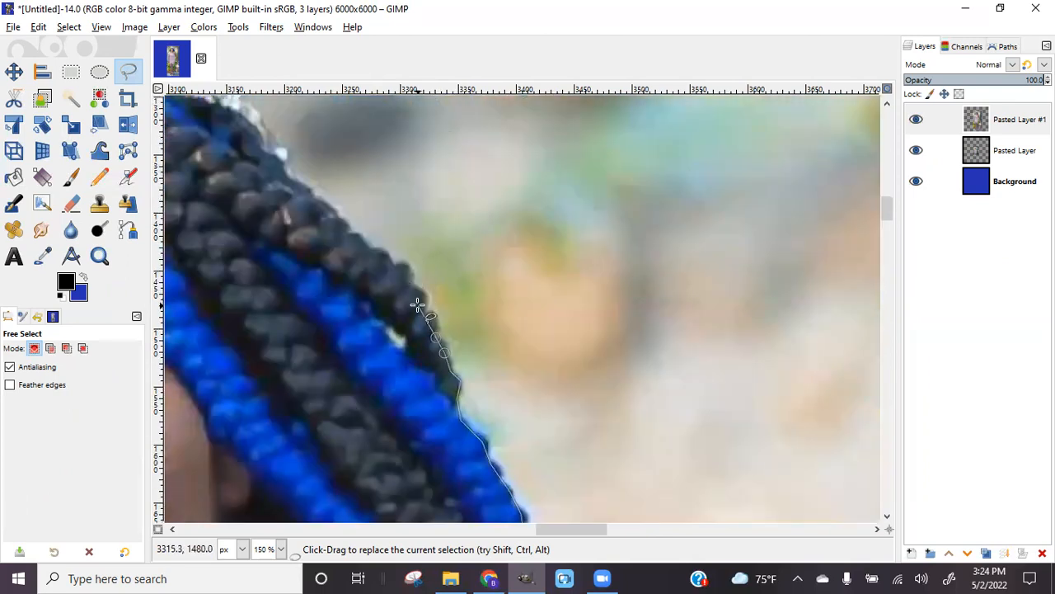
click(393, 264)
click(375, 248)
click(355, 234)
click(335, 211)
Outline the white tiara's curved right edge up to its upper rim
scroll(315, 201, up, 6)
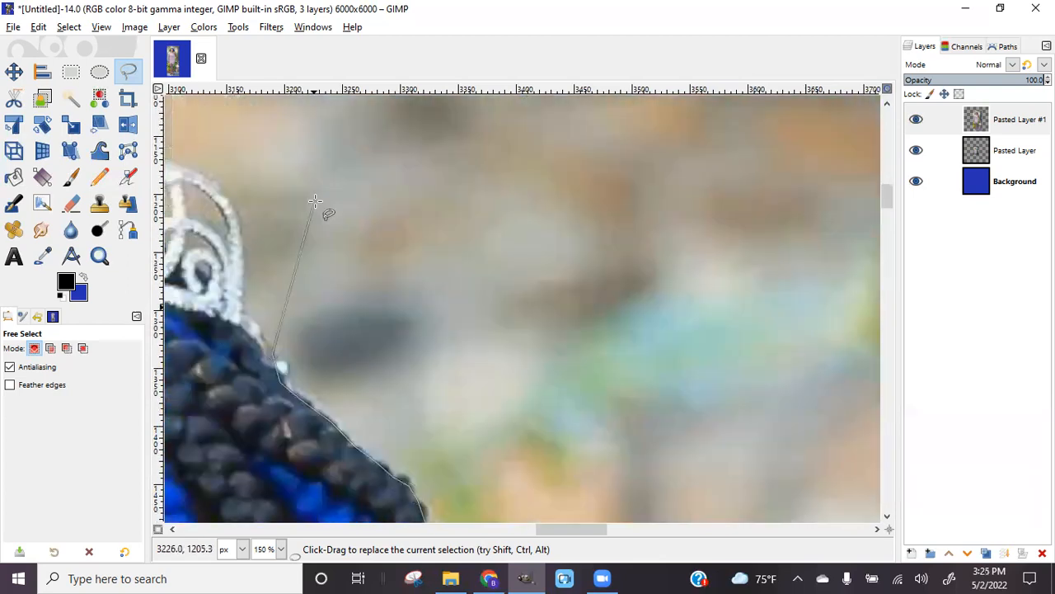
drag(583, 530, 538, 528)
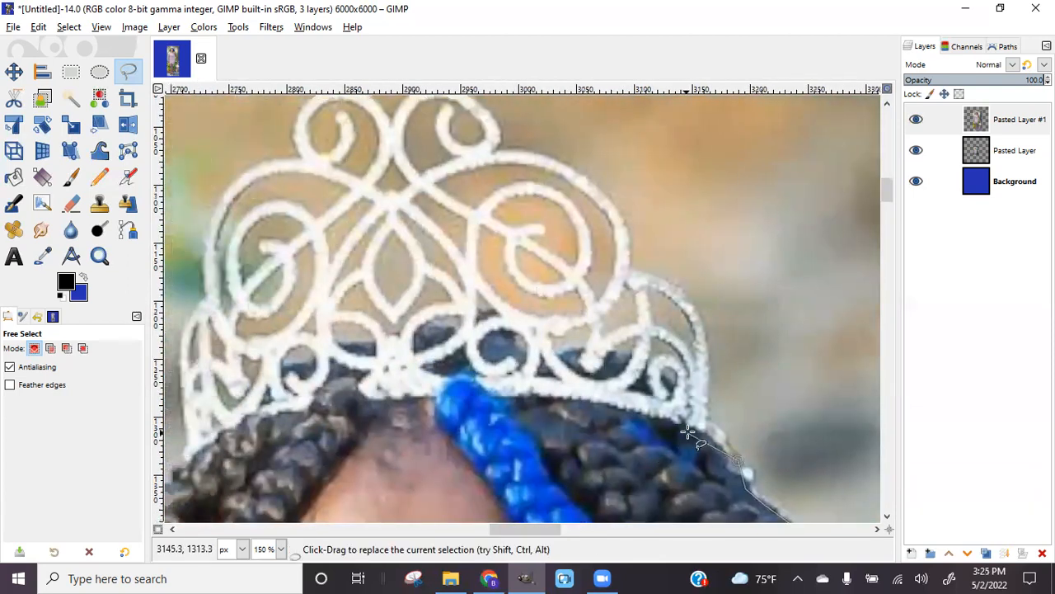
click(723, 436)
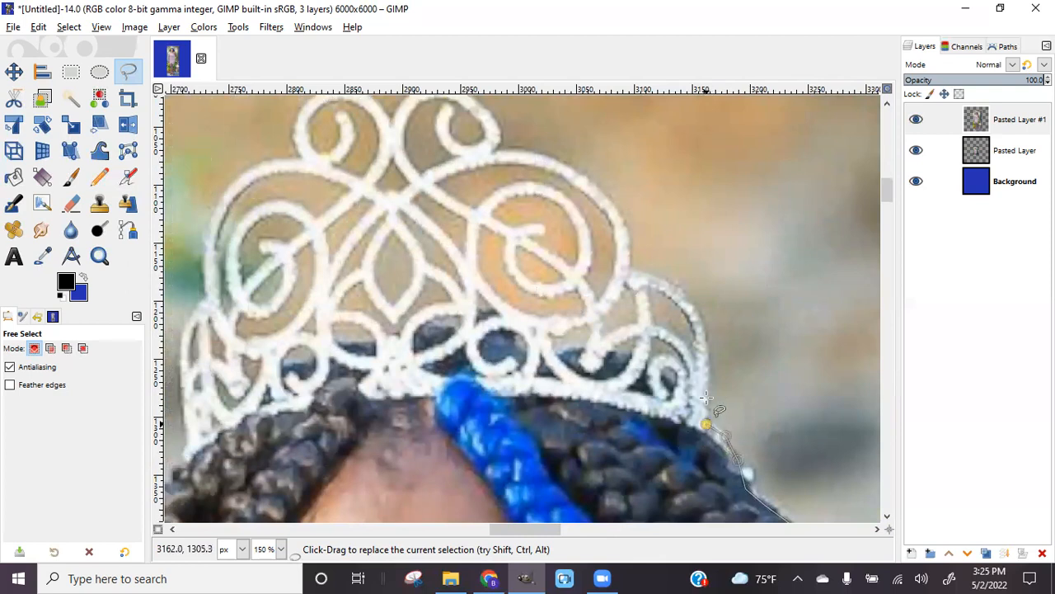
click(707, 363)
click(703, 325)
click(687, 297)
click(663, 278)
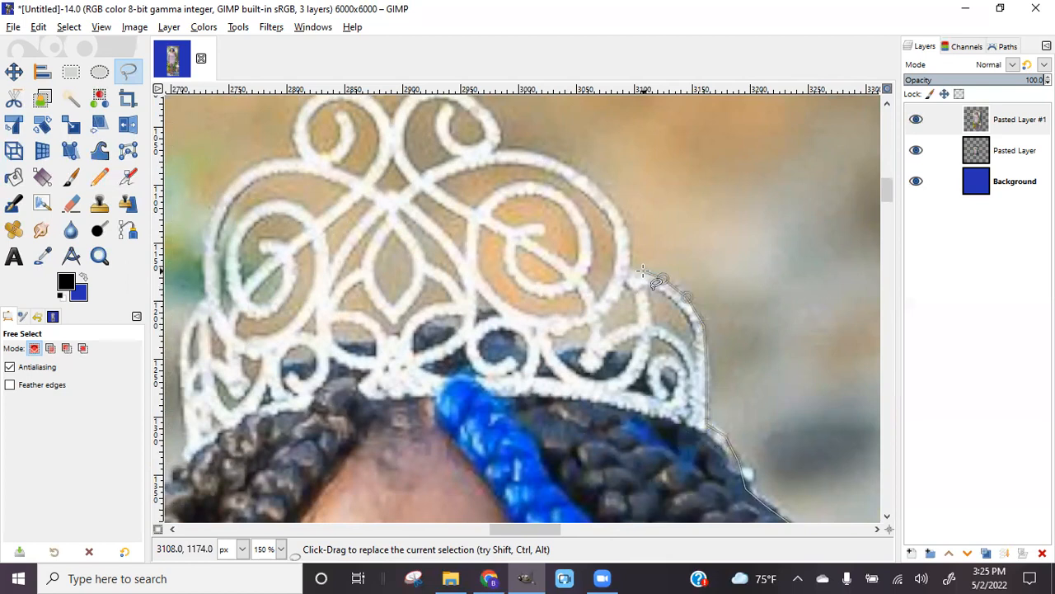
click(626, 268)
scroll(628, 269, up, 5)
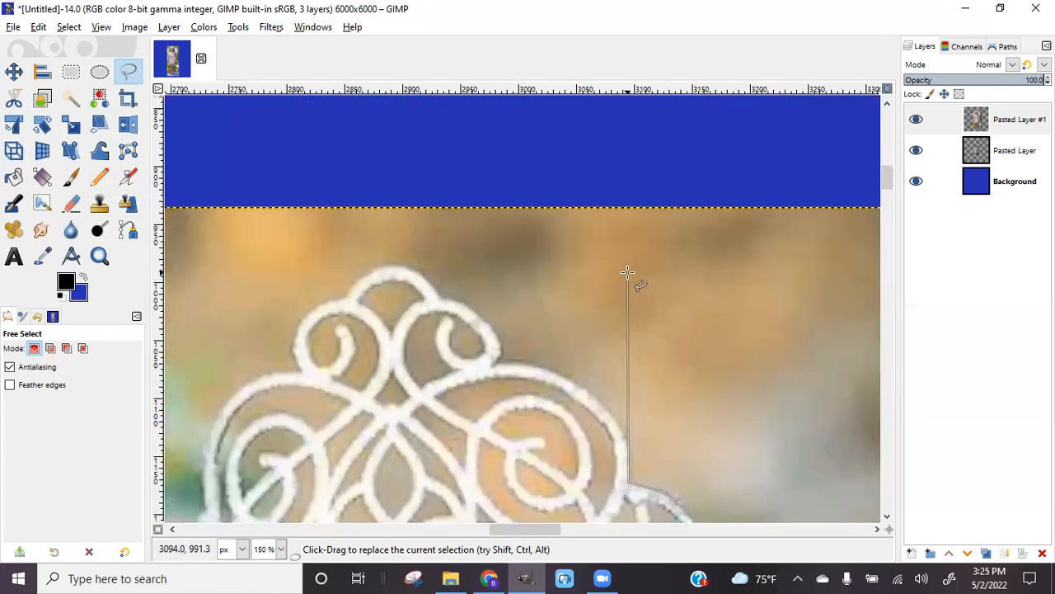
scroll(631, 271, down, 3)
Trace freehand over the tiara's curved top and around its peak scrollwork
mouse_move(627, 344)
mouse_down()
mouse_move(586, 279)
mouse_move(518, 253)
mouse_move(492, 260)
mouse_move(509, 246)
mouse_move(490, 221)
mouse_move(456, 189)
mouse_move(435, 190)
mouse_move(413, 161)
mouse_move(423, 170)
mouse_move(379, 158)
mouse_move(343, 194)
mouse_up()
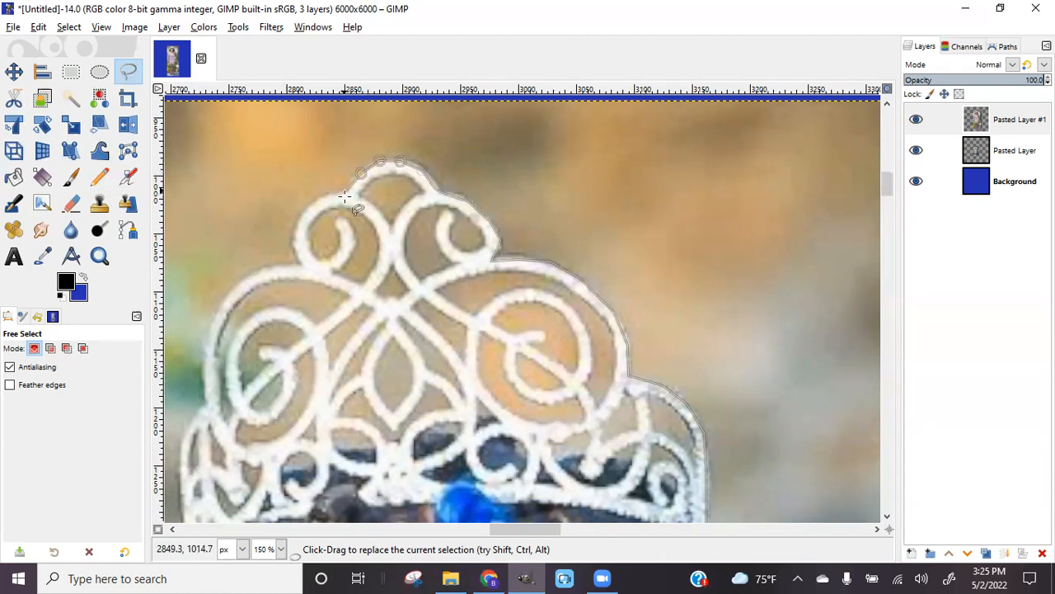
click(314, 202)
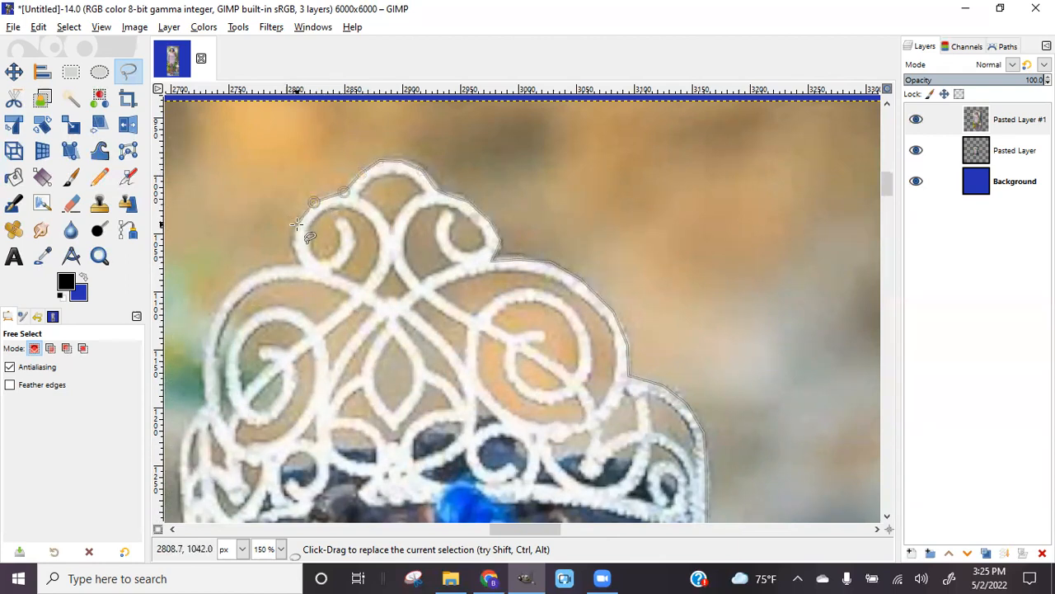
click(296, 223)
click(294, 241)
click(304, 266)
Run the outline down the tiara's left edge to its bottom-left corner
click(280, 264)
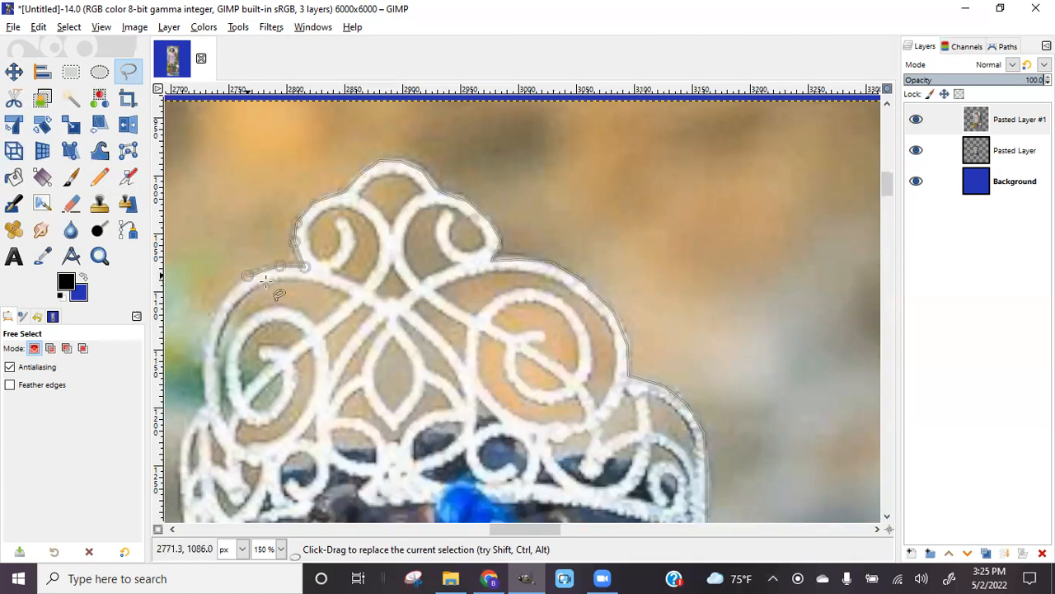
click(219, 299)
click(205, 365)
click(207, 403)
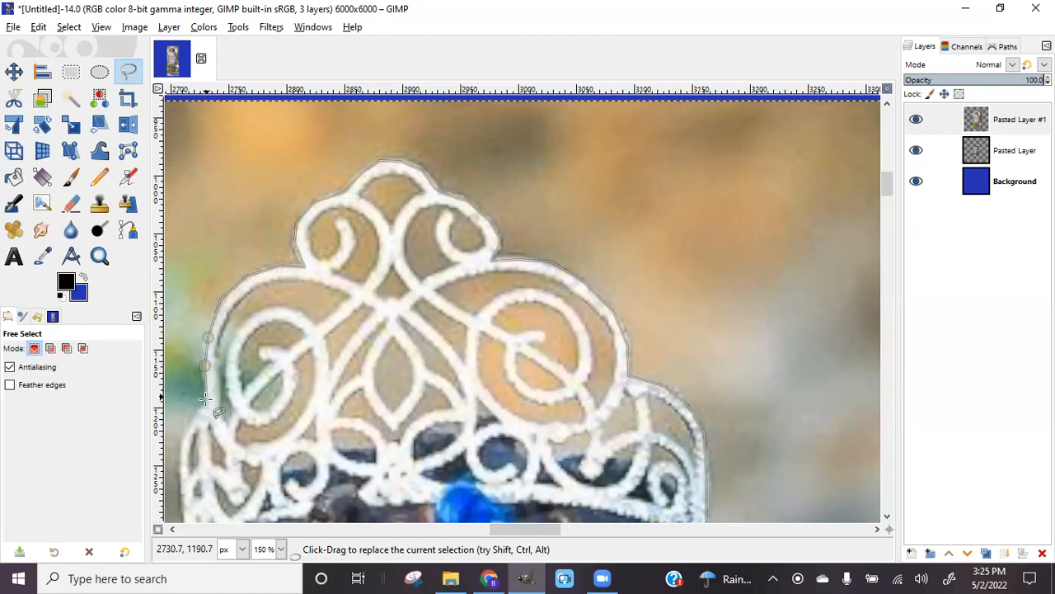
click(191, 421)
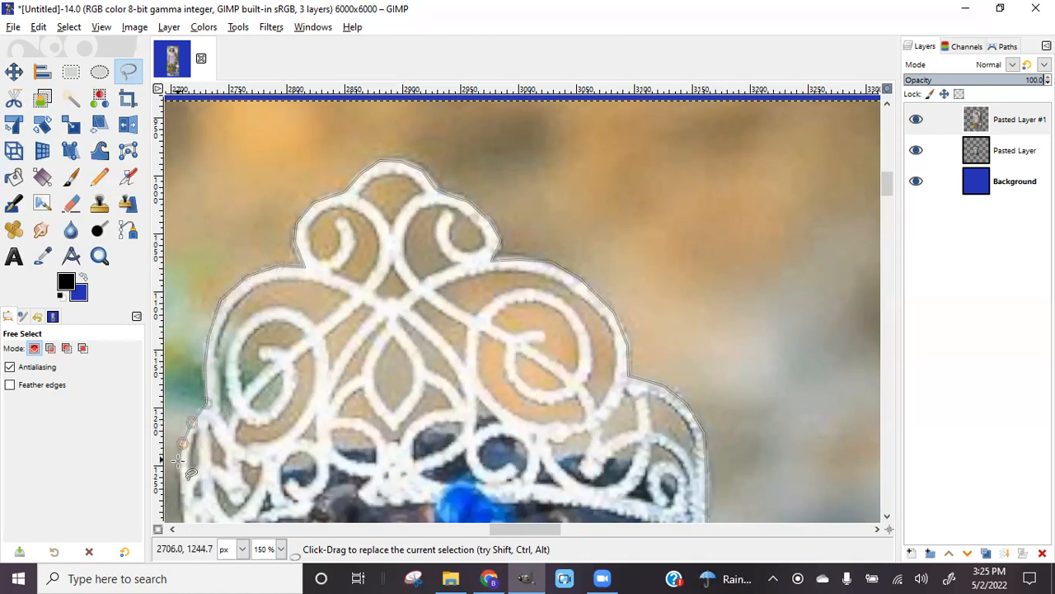
click(182, 472)
click(182, 509)
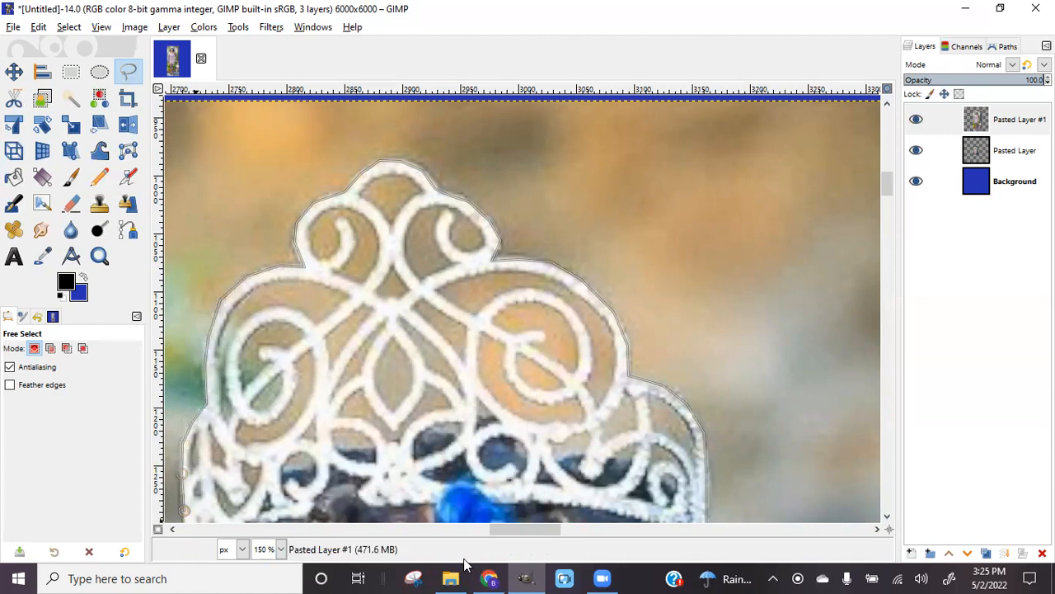
drag(515, 531, 486, 530)
Trace the outline down the left edge of her braids past the tiara
scroll(478, 346, down, 5)
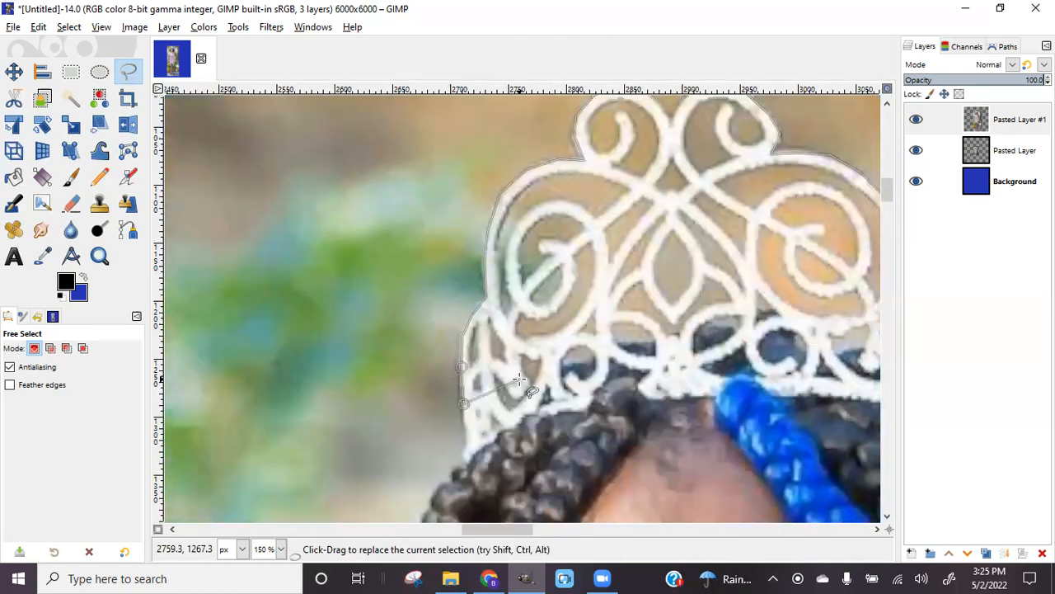
click(465, 354)
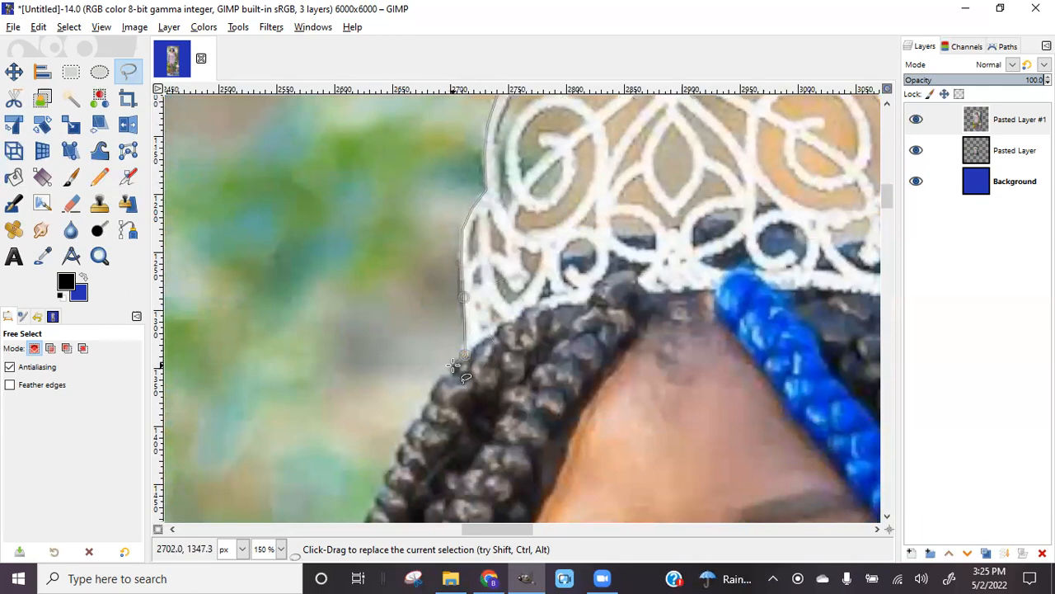
click(415, 430)
click(376, 511)
scroll(375, 511, down, 5)
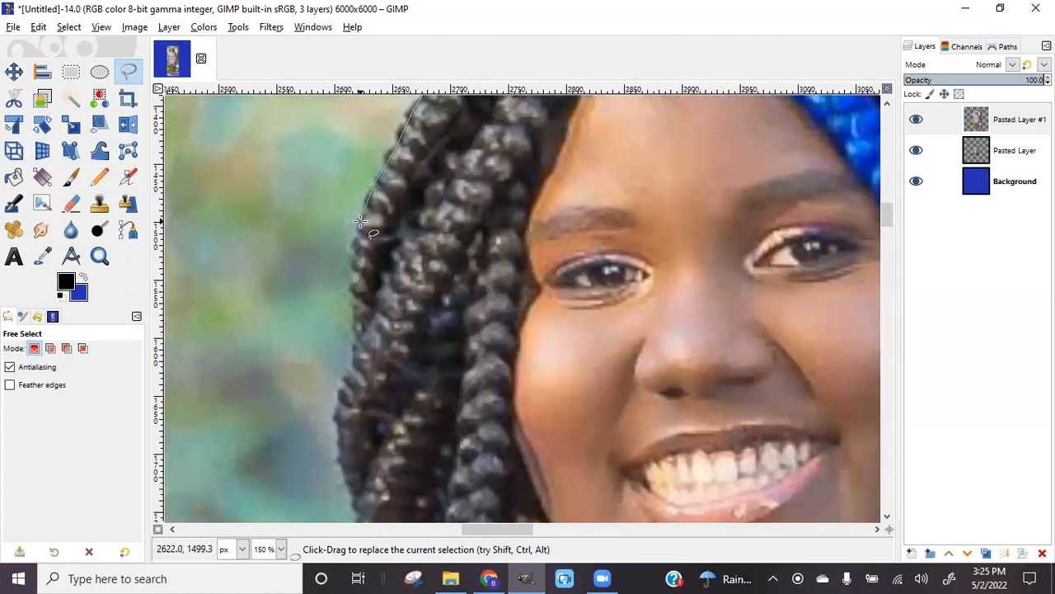
click(354, 344)
click(357, 361)
click(337, 394)
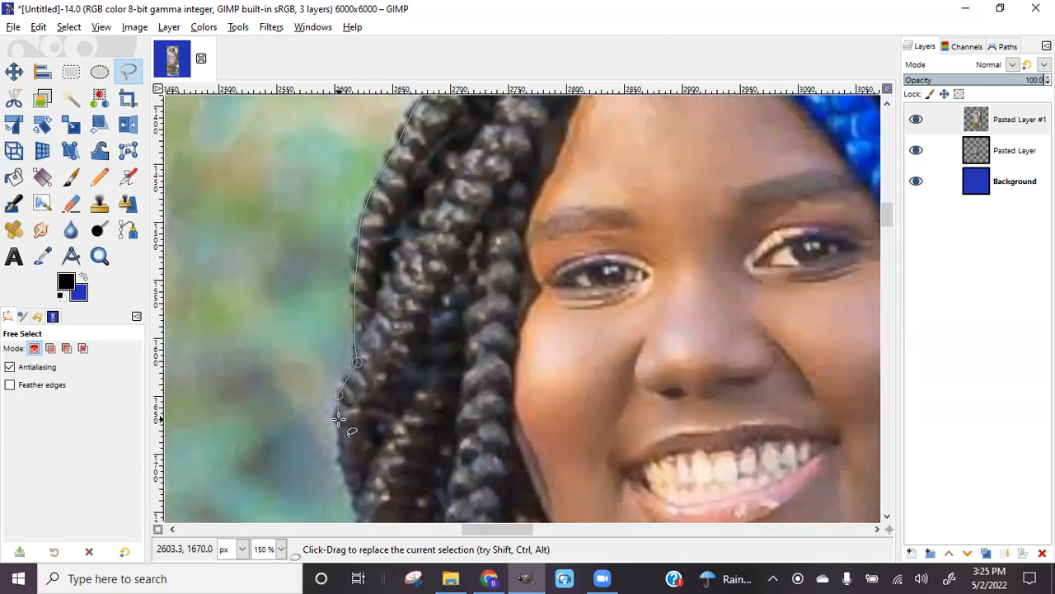
click(343, 465)
click(355, 501)
Extend the outline from the lower braids out along her shoulder
scroll(354, 500, down, 5)
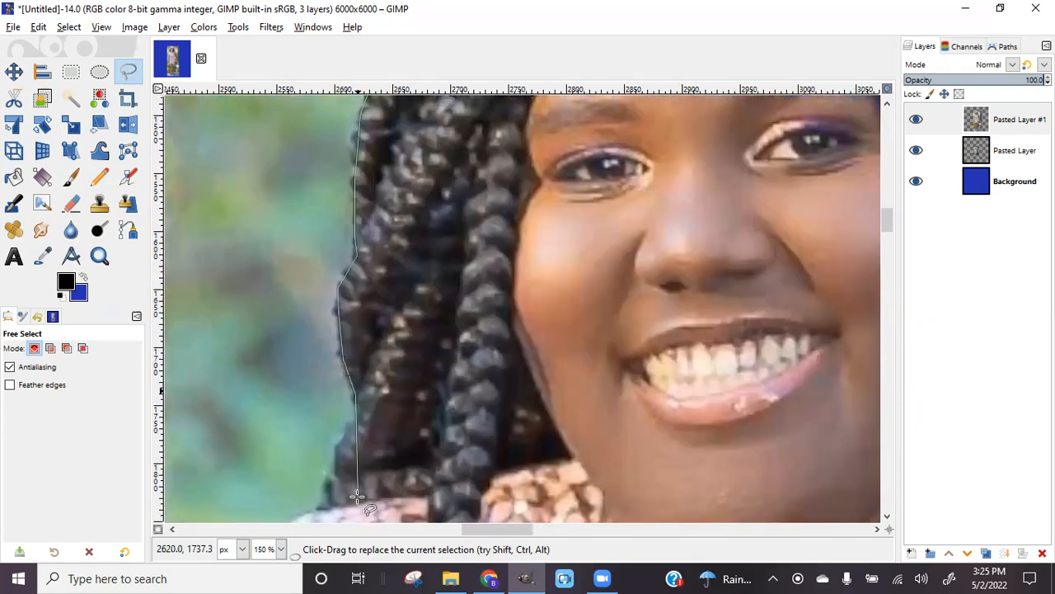
click(352, 320)
click(323, 392)
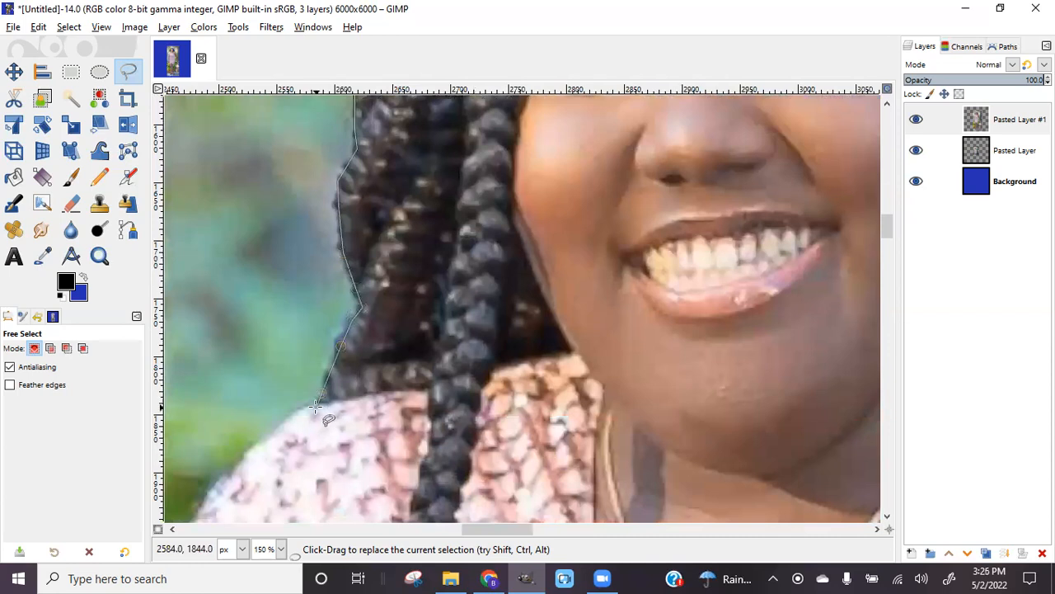
click(297, 409)
click(268, 441)
click(247, 456)
click(221, 482)
Trace the upper outer edge of her sequined sleeve
drag(514, 529, 476, 532)
scroll(609, 388, down, 4)
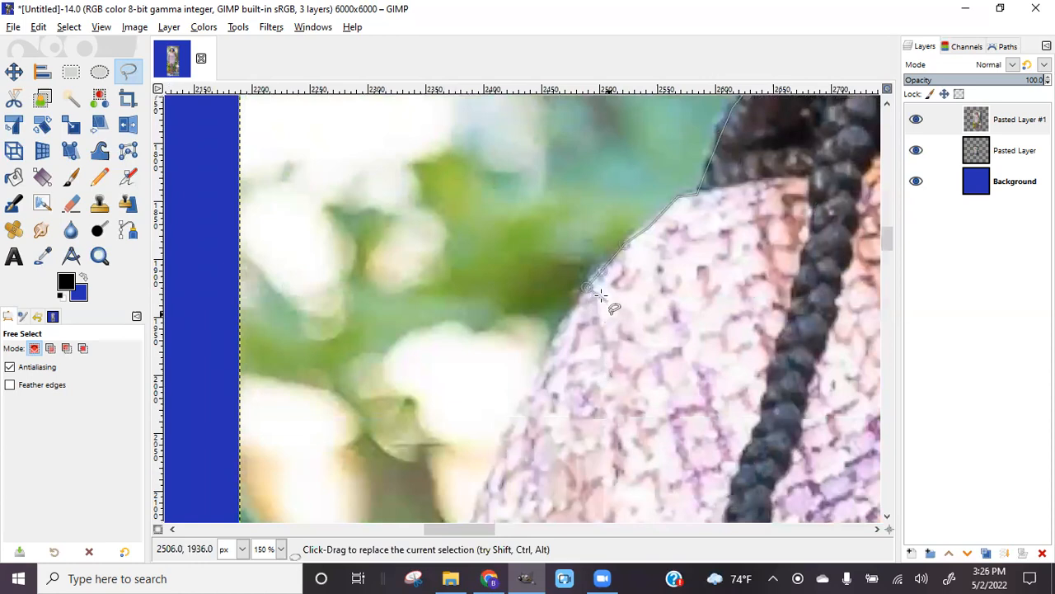
scroll(582, 309, down, 3)
click(557, 229)
click(512, 313)
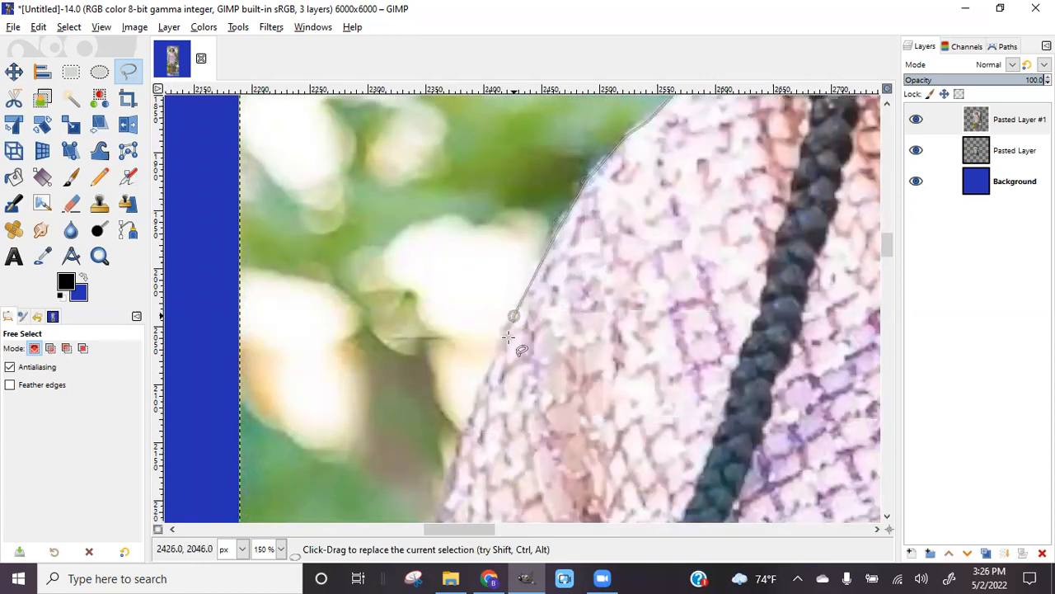
click(489, 378)
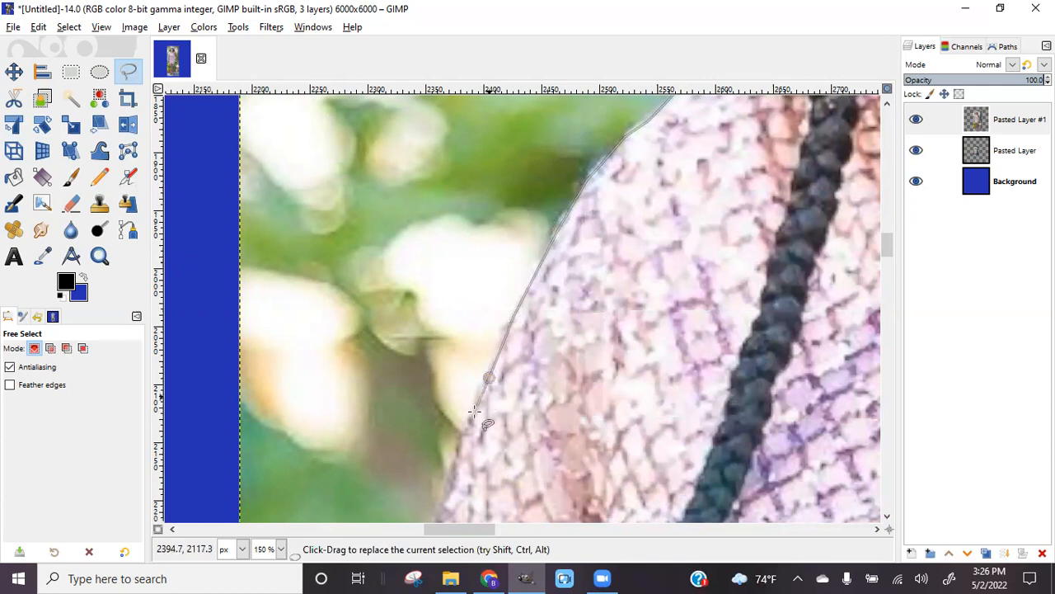
click(442, 508)
scroll(445, 496, down, 1)
scroll(444, 496, down, 2)
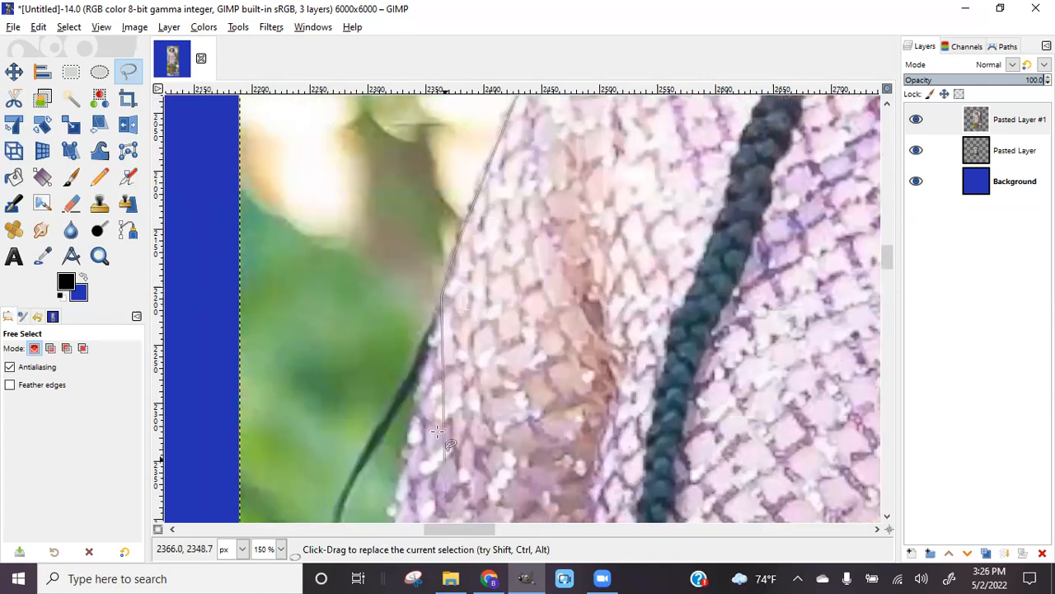
Continue the outline down the middle of the sleeve's outer edge
click(422, 382)
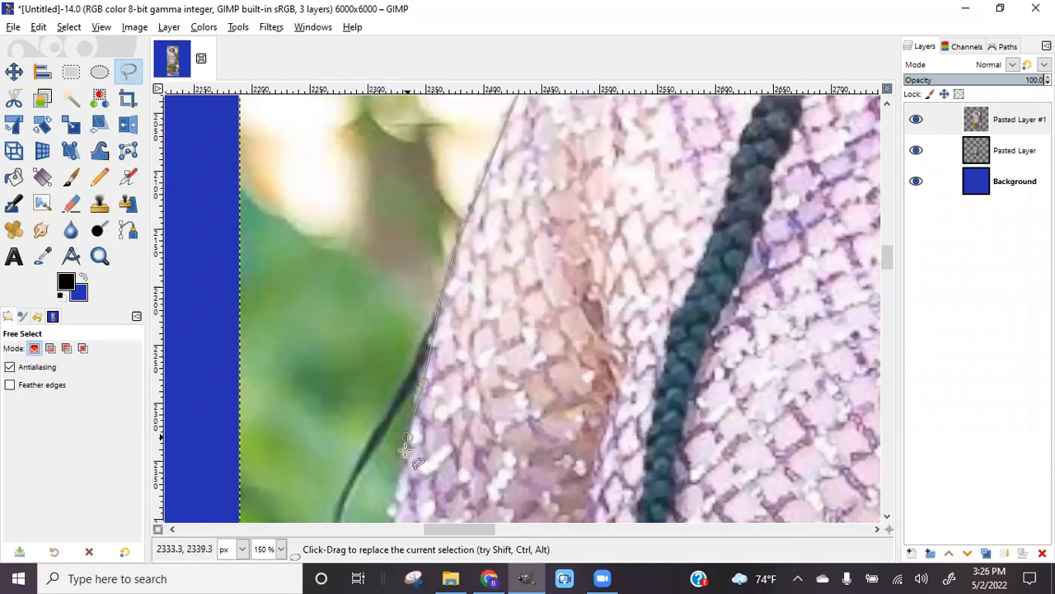
scroll(398, 487, down, 3)
click(389, 315)
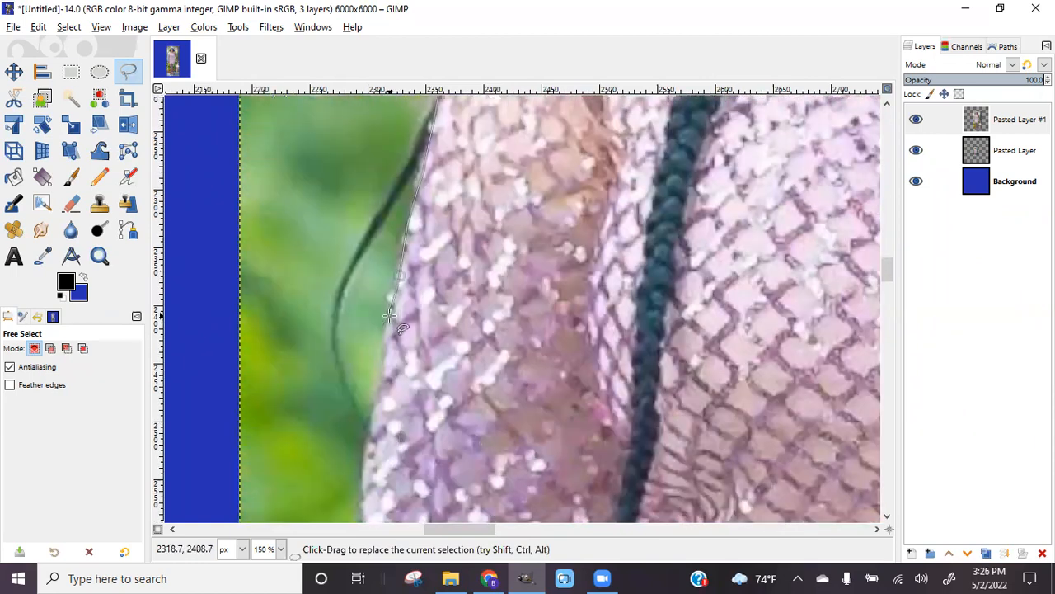
click(374, 405)
click(362, 465)
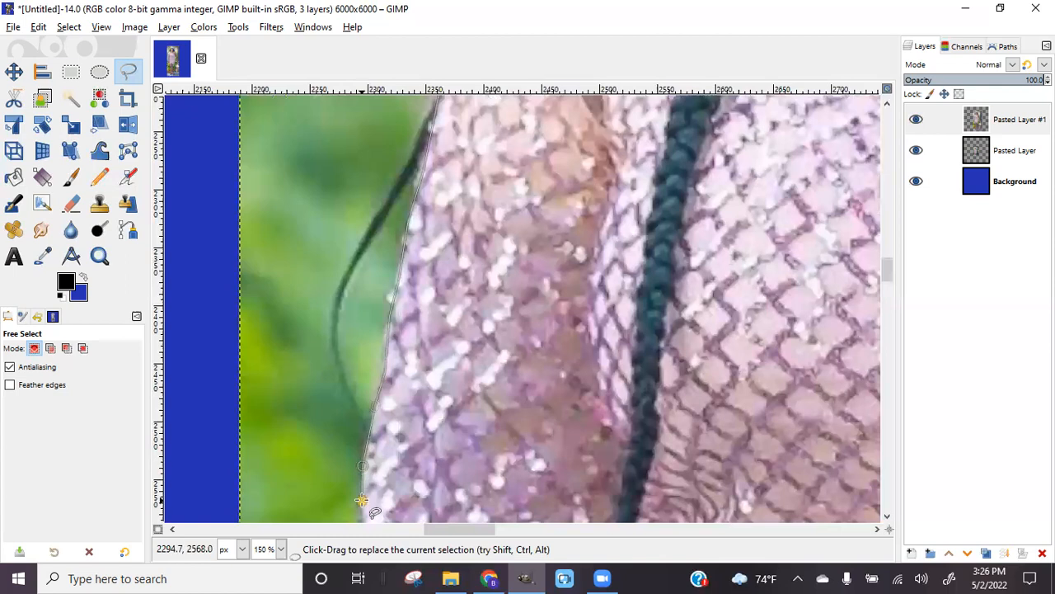
scroll(361, 500, down, 5)
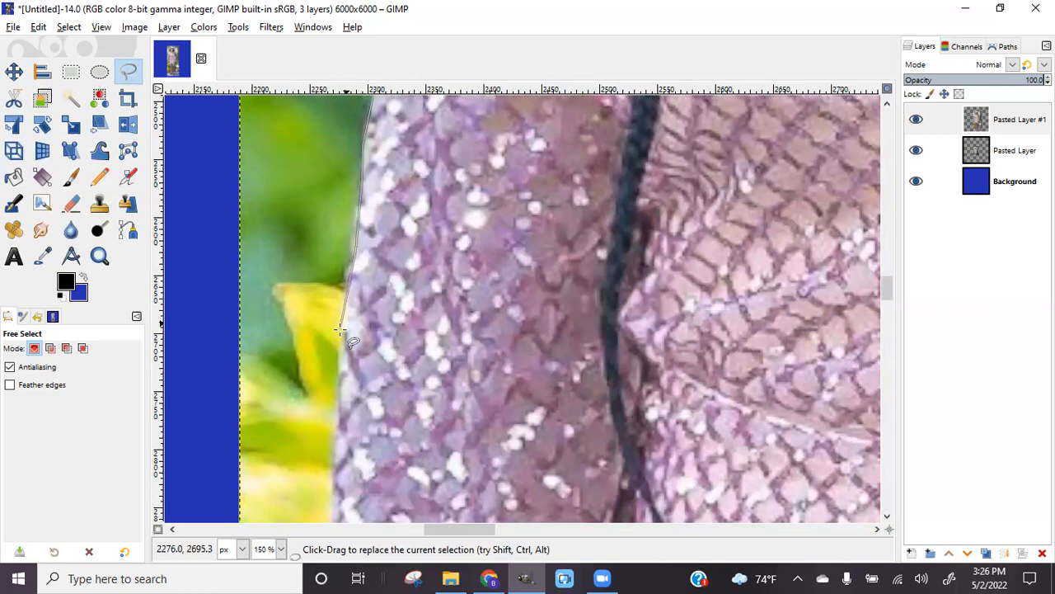
click(338, 427)
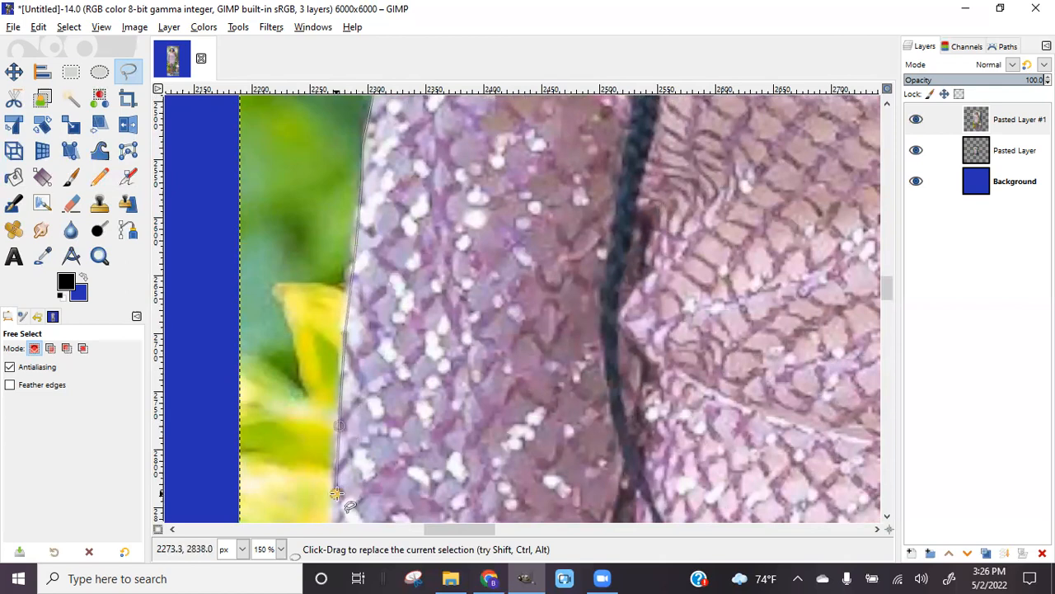
scroll(337, 493, down, 6)
Follow the lower sleeve bulge down toward the cuff
click(332, 259)
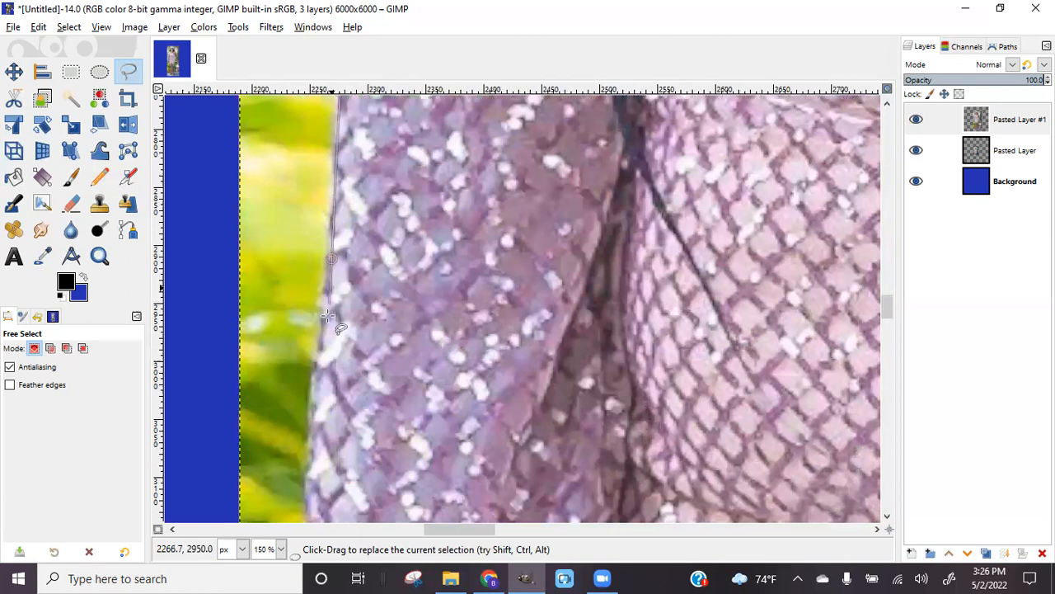
click(321, 358)
click(314, 453)
click(305, 479)
scroll(309, 461, down, 6)
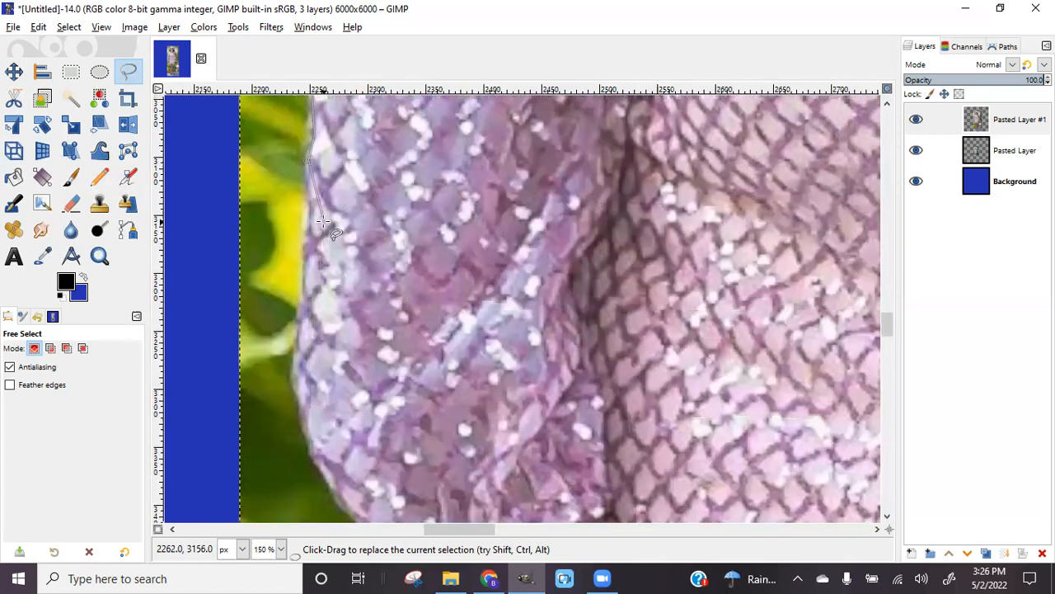
click(308, 229)
click(295, 356)
click(294, 382)
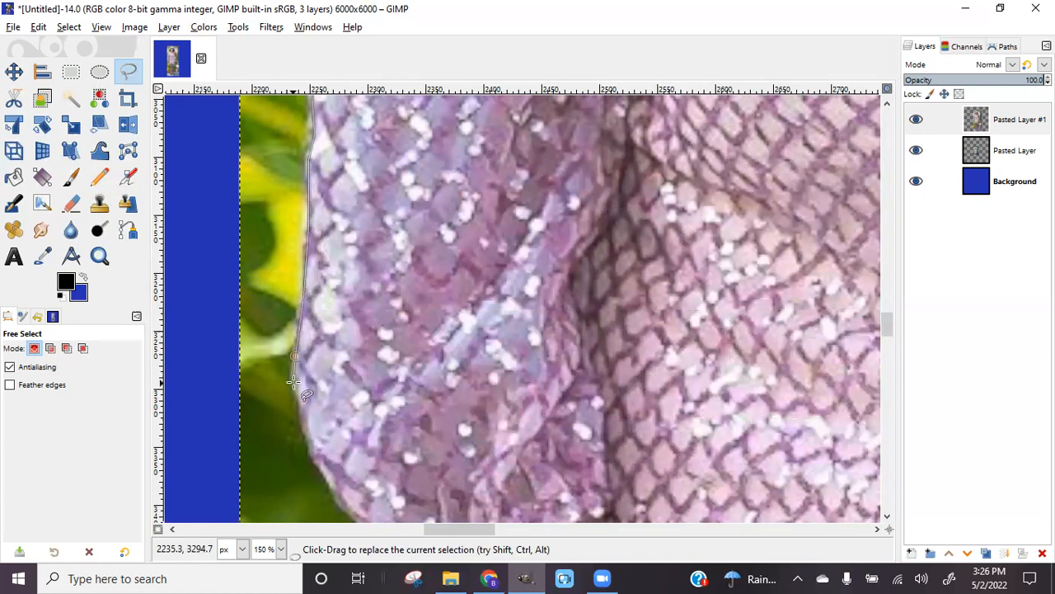
click(308, 440)
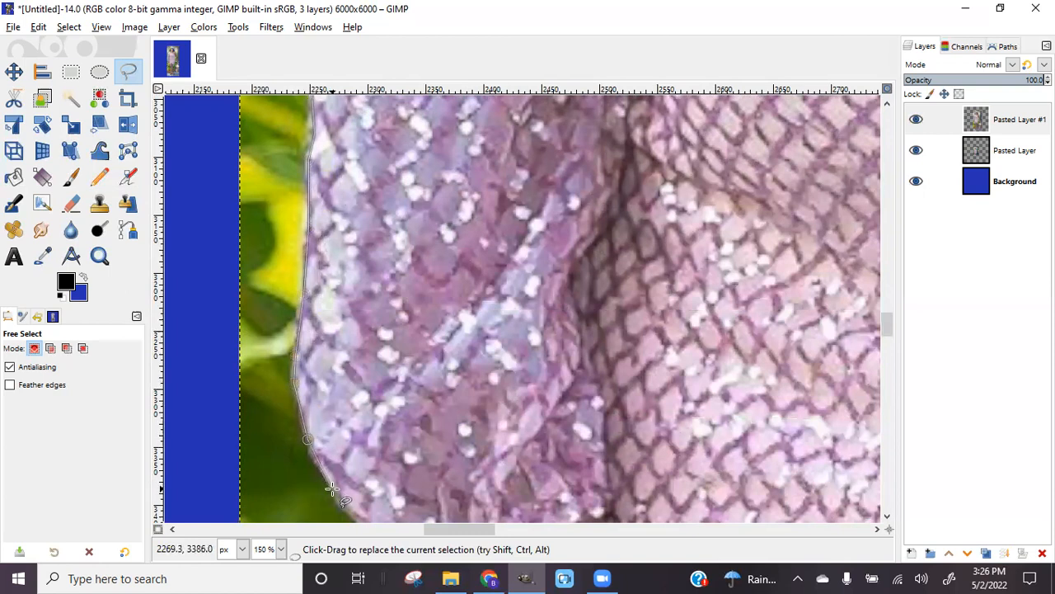
scroll(338, 486, down, 5)
Outline around the sleeve cuff and down her hand to the fingers
click(368, 316)
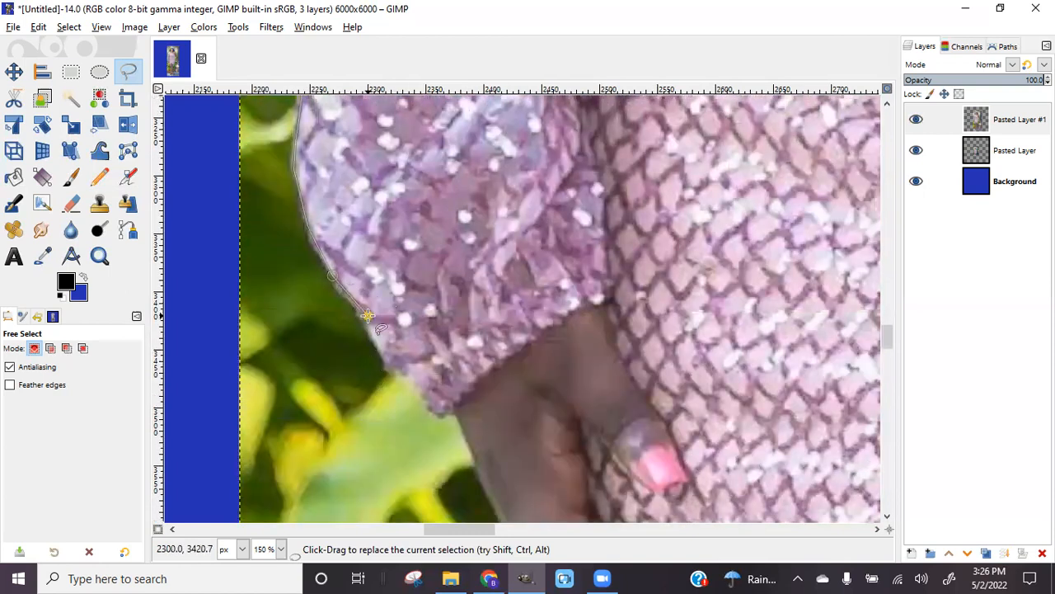
click(436, 412)
click(449, 404)
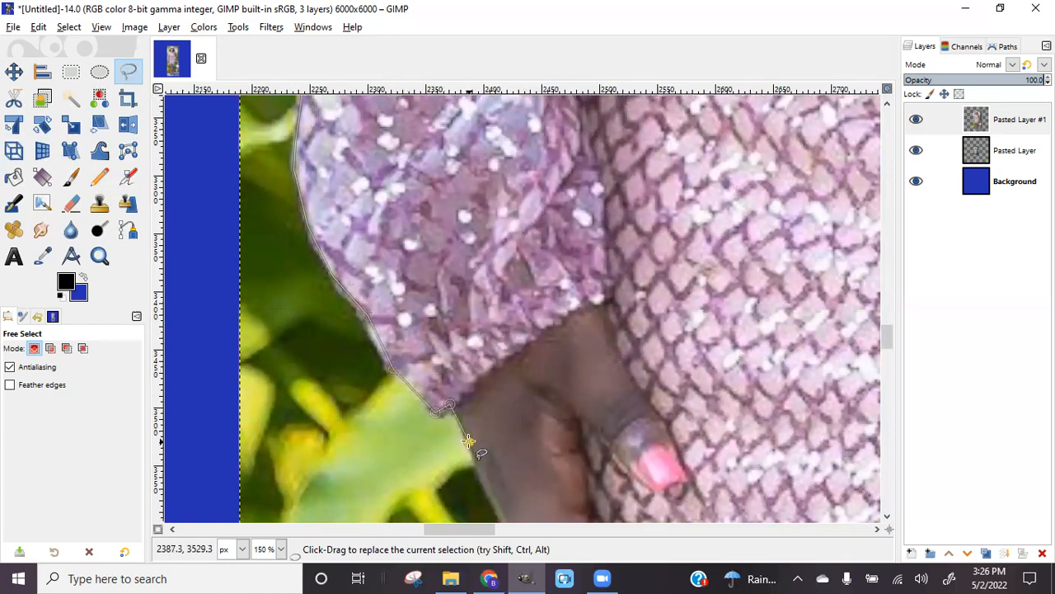
scroll(468, 441, down, 5)
click(493, 495)
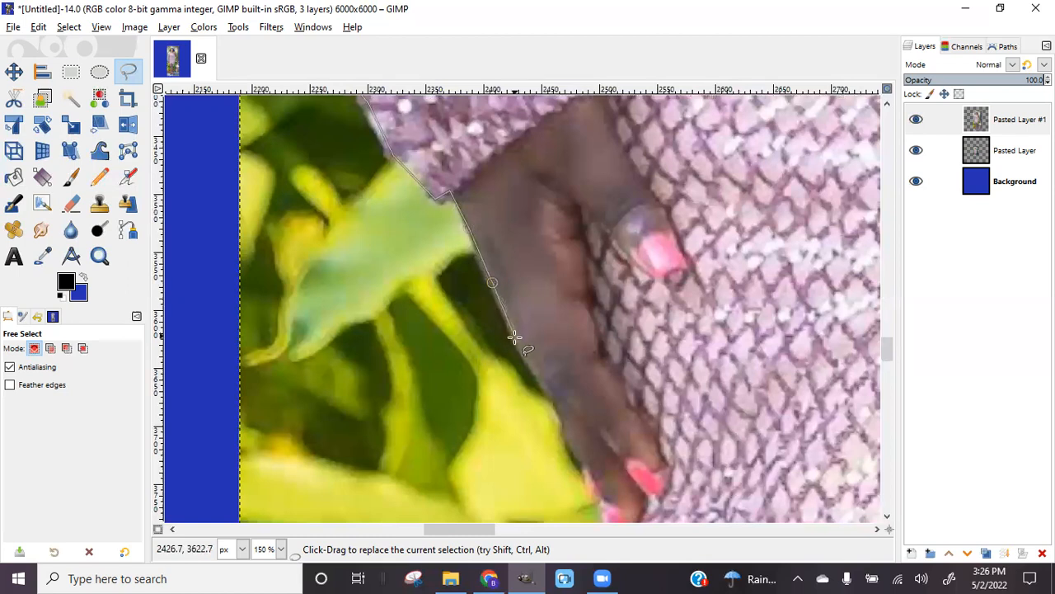
click(545, 385)
click(558, 409)
click(569, 450)
click(582, 467)
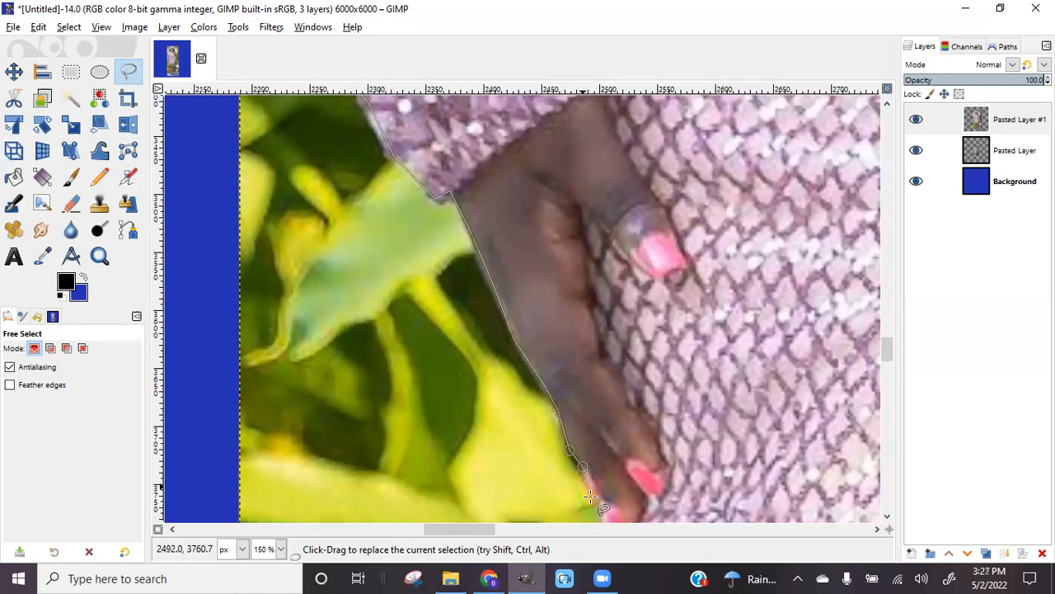
Carry the outline past the fingertips, along the skirt hem and down her leg
scroll(591, 497, down, 5)
click(600, 285)
click(601, 305)
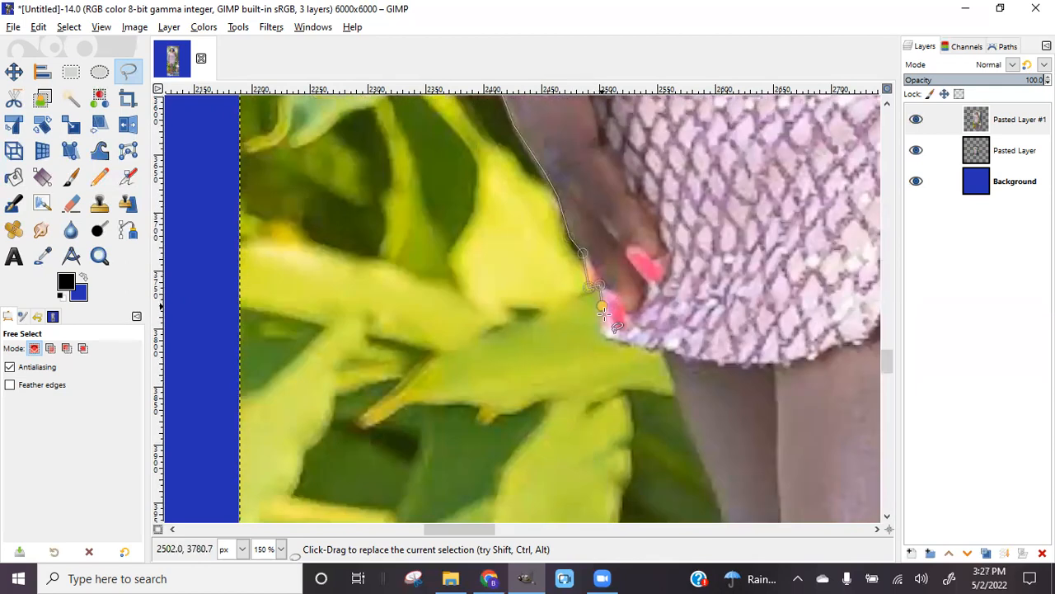
click(660, 351)
scroll(691, 334, down, 5)
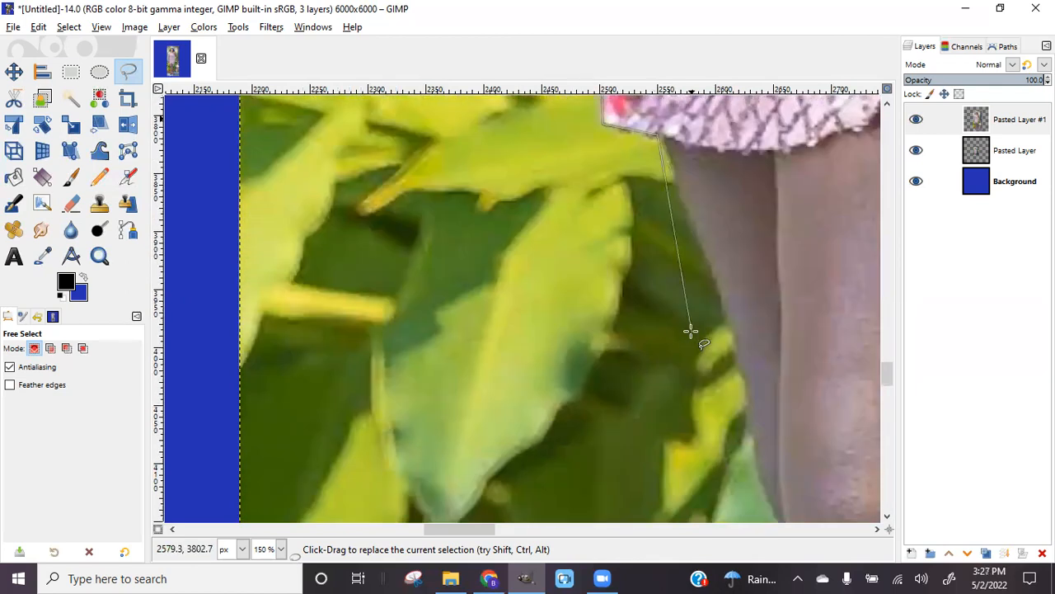
click(716, 268)
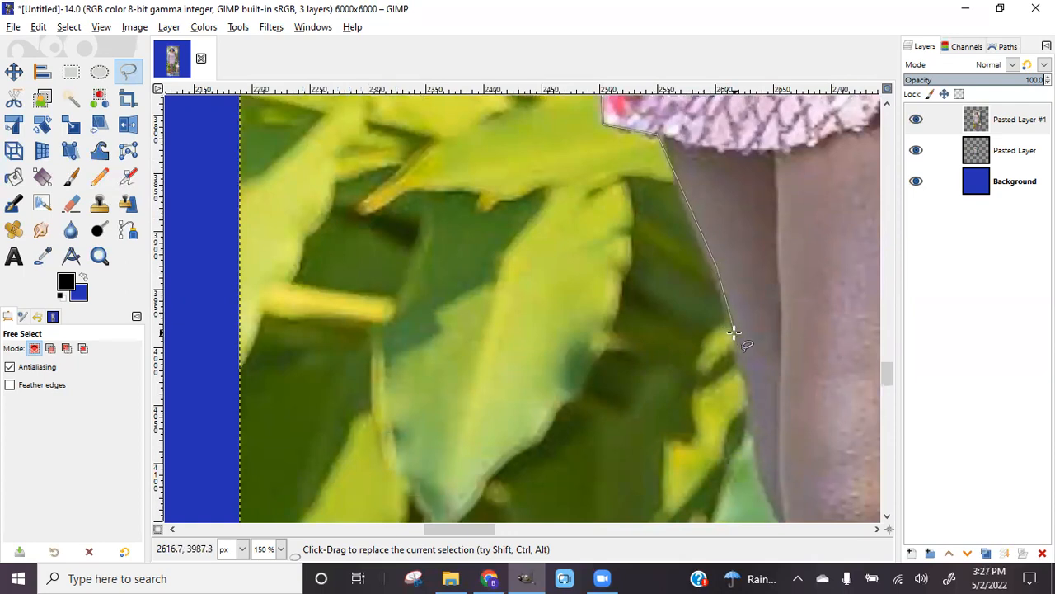
scroll(740, 336, down, 5)
click(755, 209)
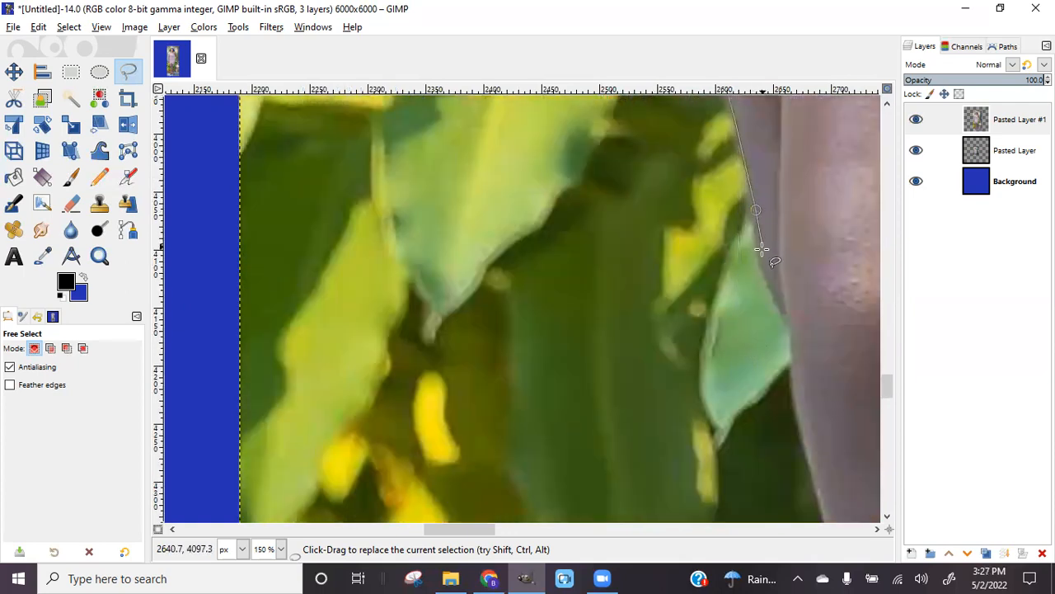
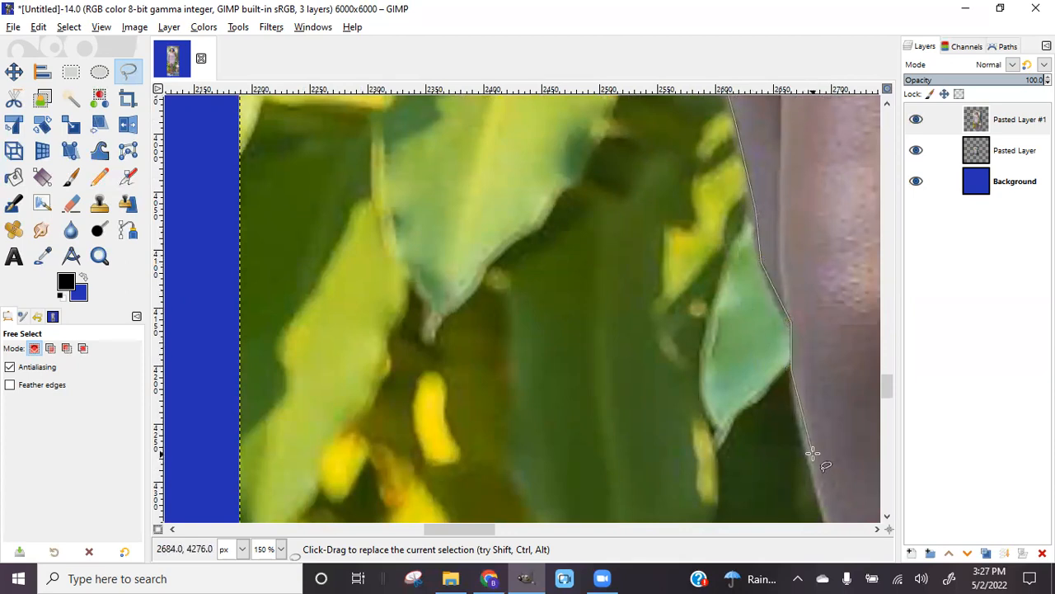
Trace the outline down the leg edge to the calf
click(819, 497)
scroll(488, 302, down, 5)
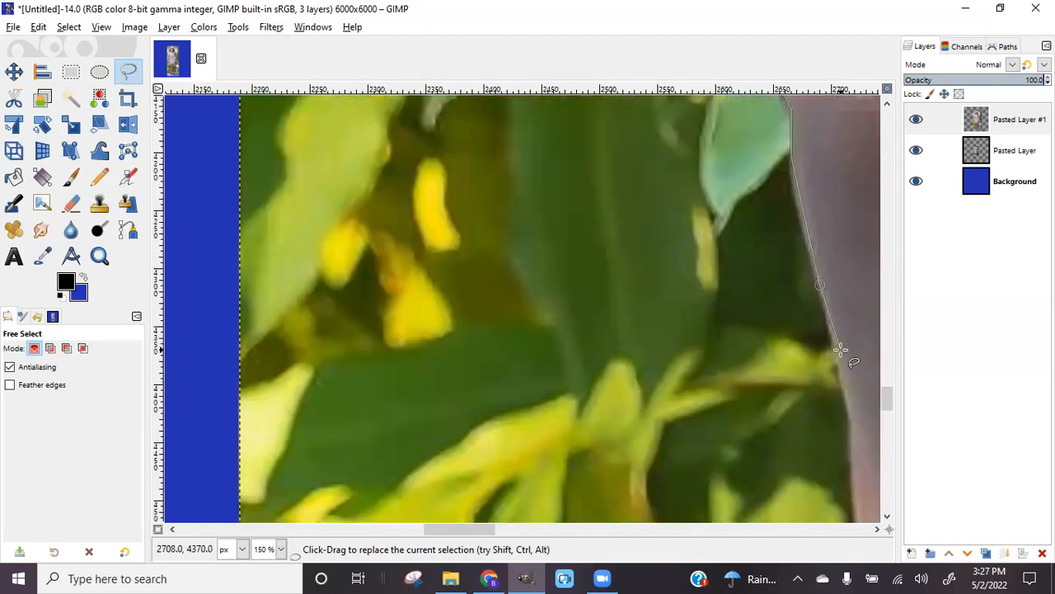
click(838, 360)
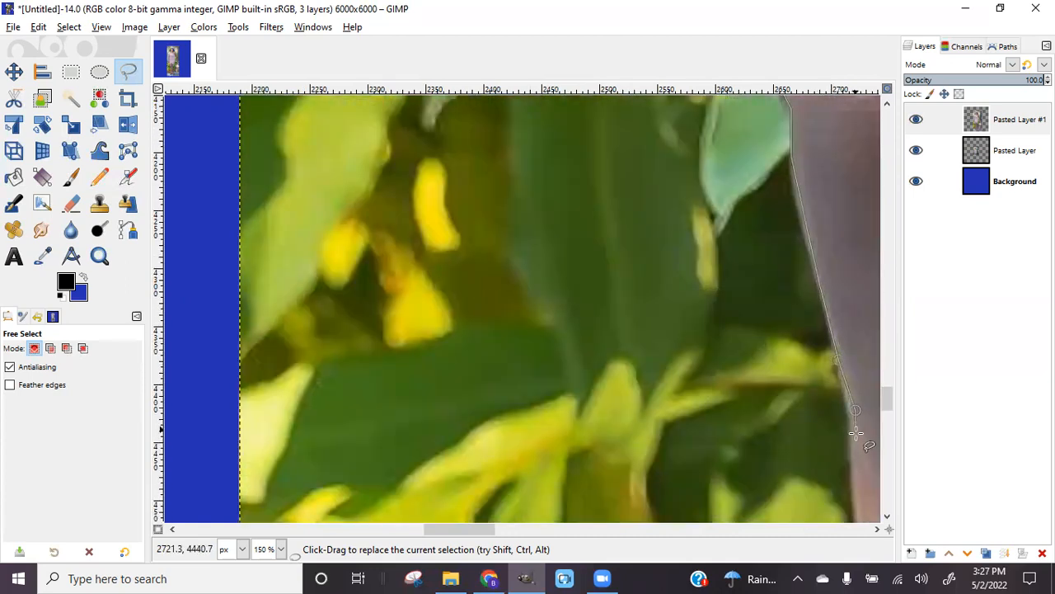
click(854, 470)
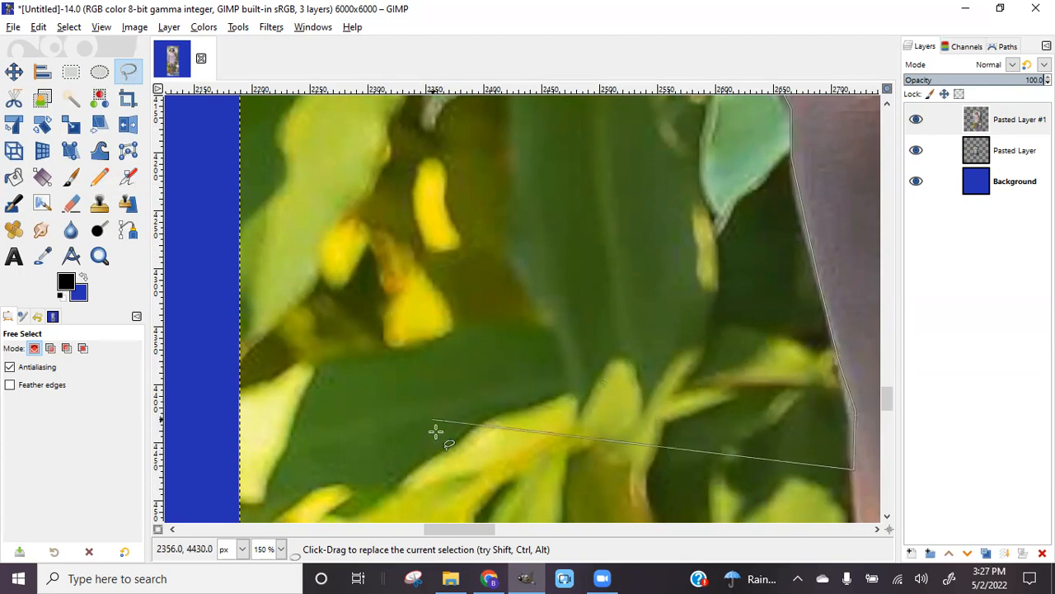
drag(462, 533, 490, 534)
scroll(596, 377, down, 3)
scroll(612, 343, down, 5)
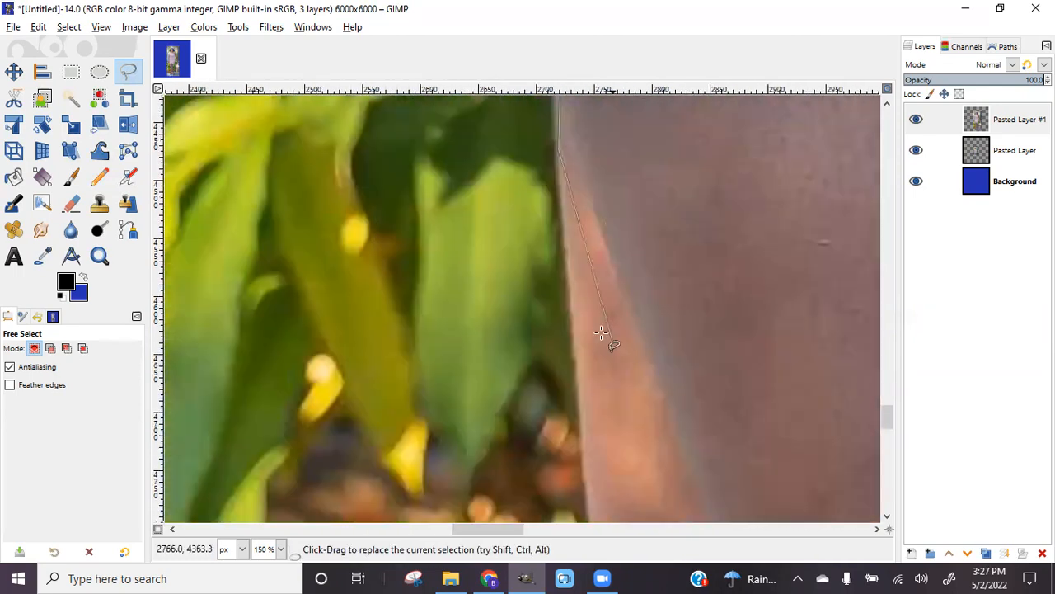
click(586, 474)
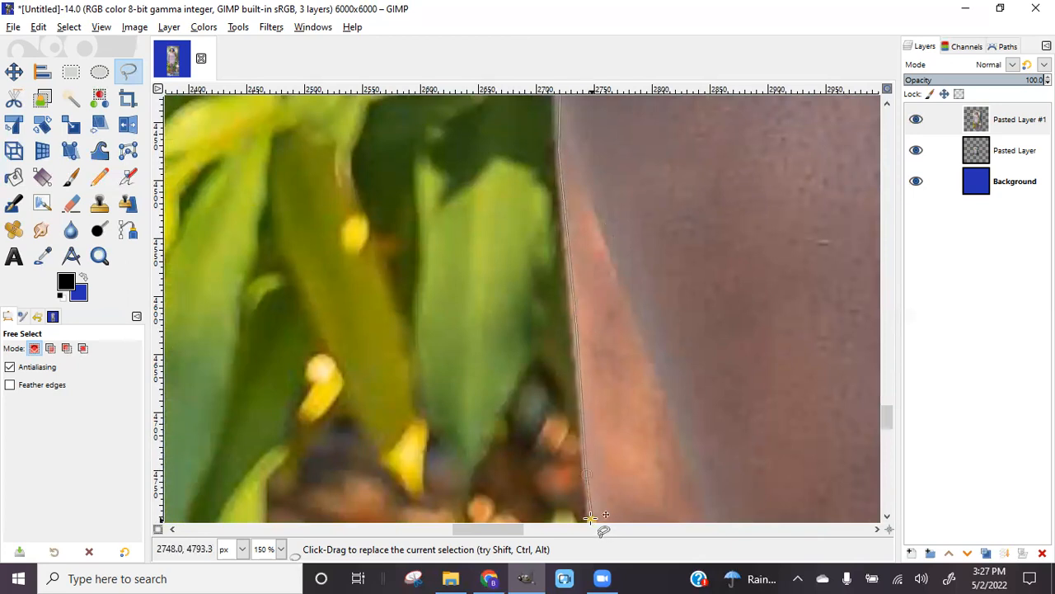
scroll(592, 503, down, 5)
click(605, 438)
scroll(611, 487, down, 7)
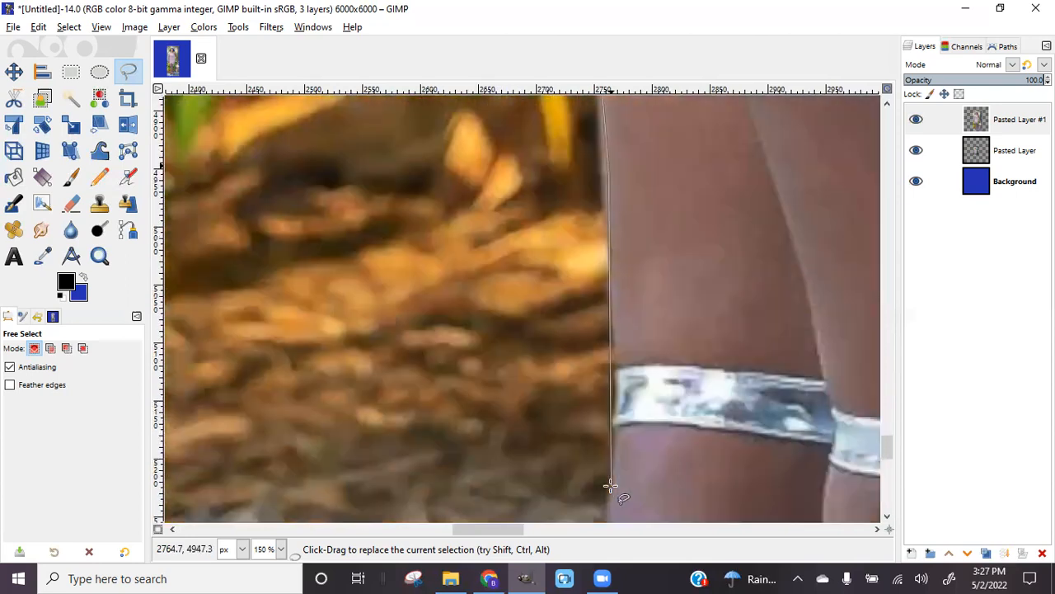
Carry the outline past the silver band and around the ankle curve
click(618, 323)
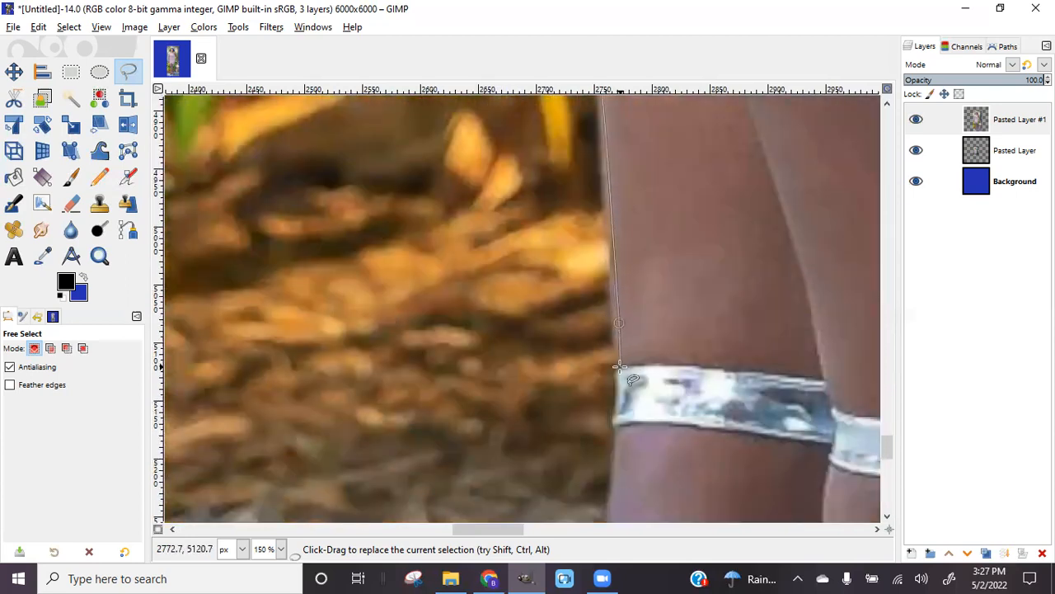
click(618, 374)
click(617, 426)
click(615, 485)
scroll(615, 485, down, 5)
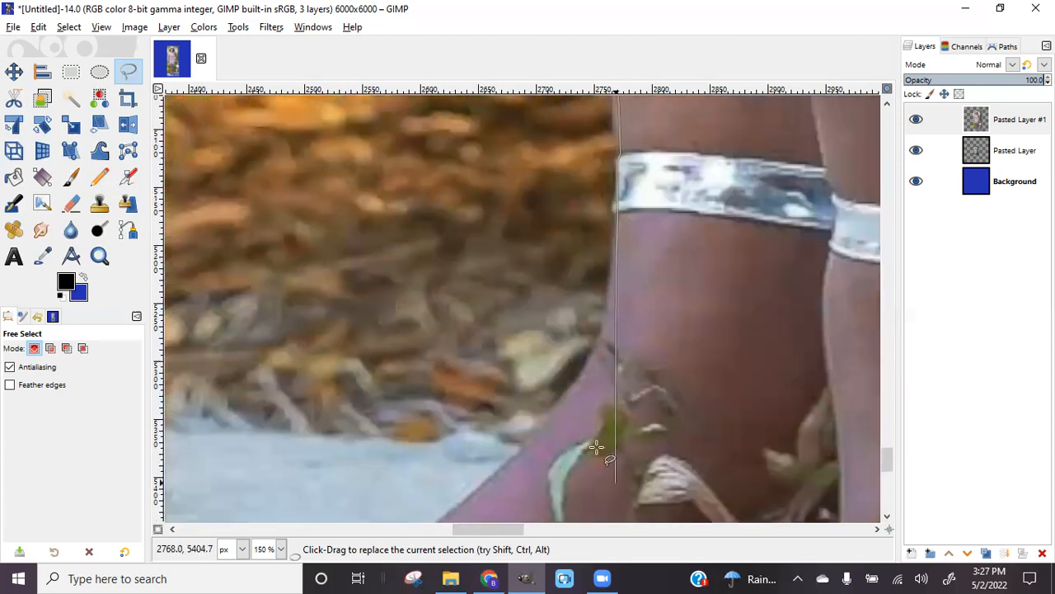
click(601, 337)
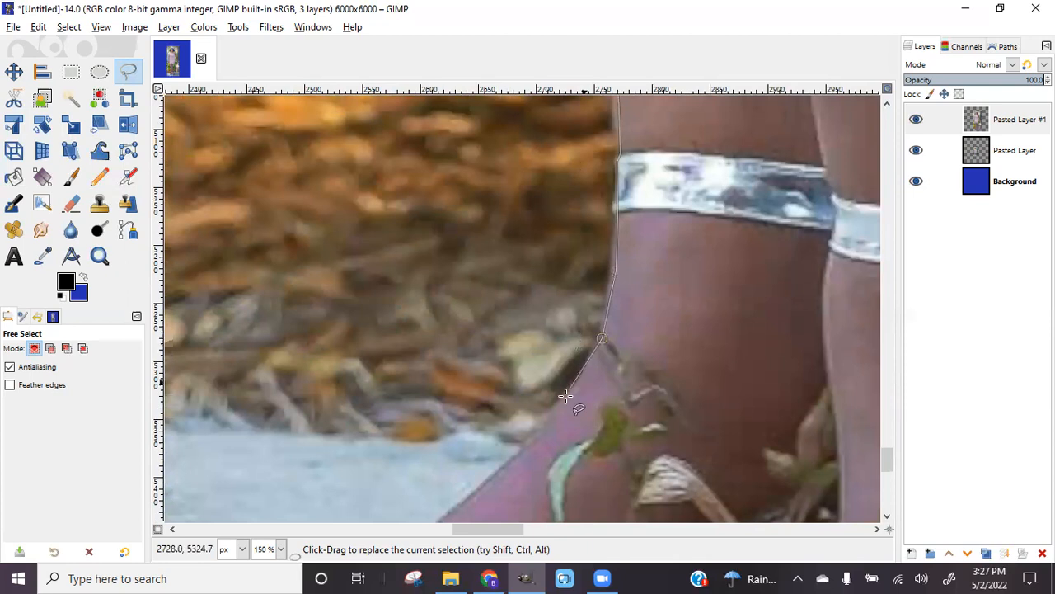
click(513, 469)
scroll(485, 506, down, 5)
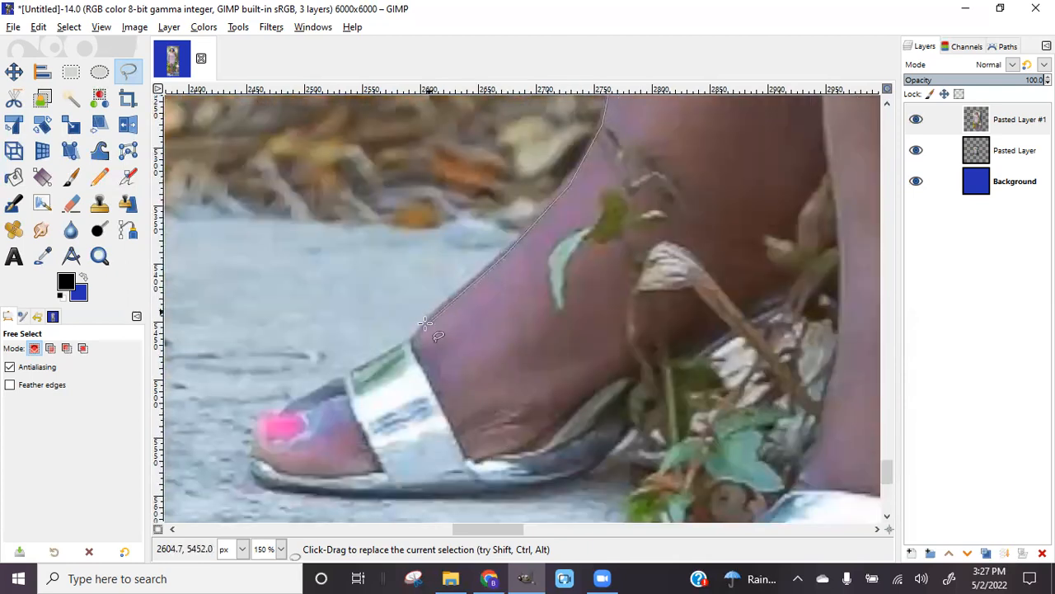
Trace down the top of the foot and around the painted toes
click(409, 345)
click(348, 375)
click(292, 405)
click(281, 411)
click(262, 416)
click(256, 430)
click(255, 443)
Follow the sandal sole to the heel and back up between the feet
click(251, 467)
click(259, 480)
click(306, 490)
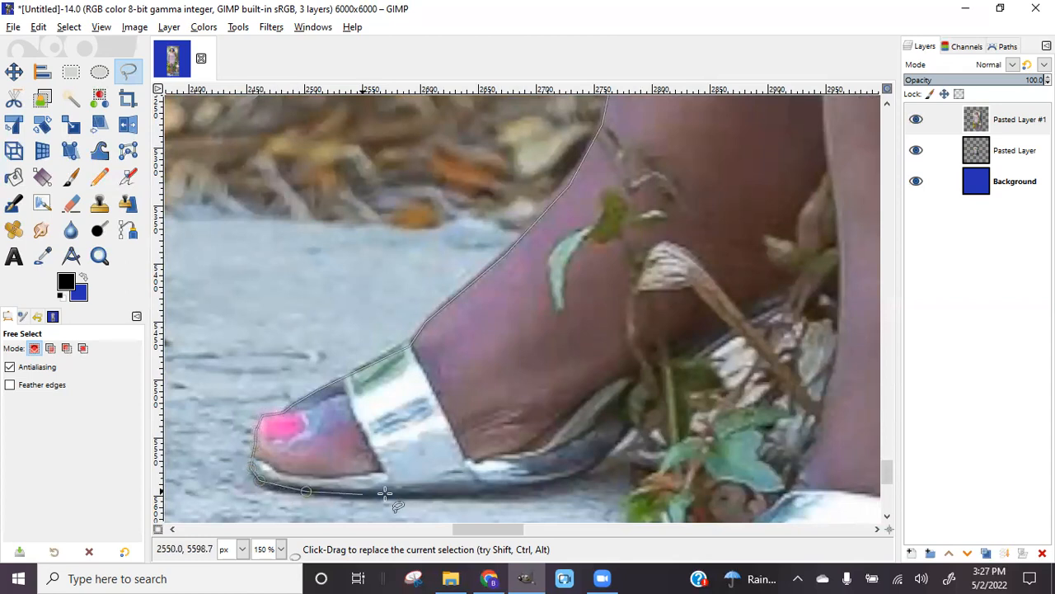
click(410, 494)
click(548, 479)
click(599, 457)
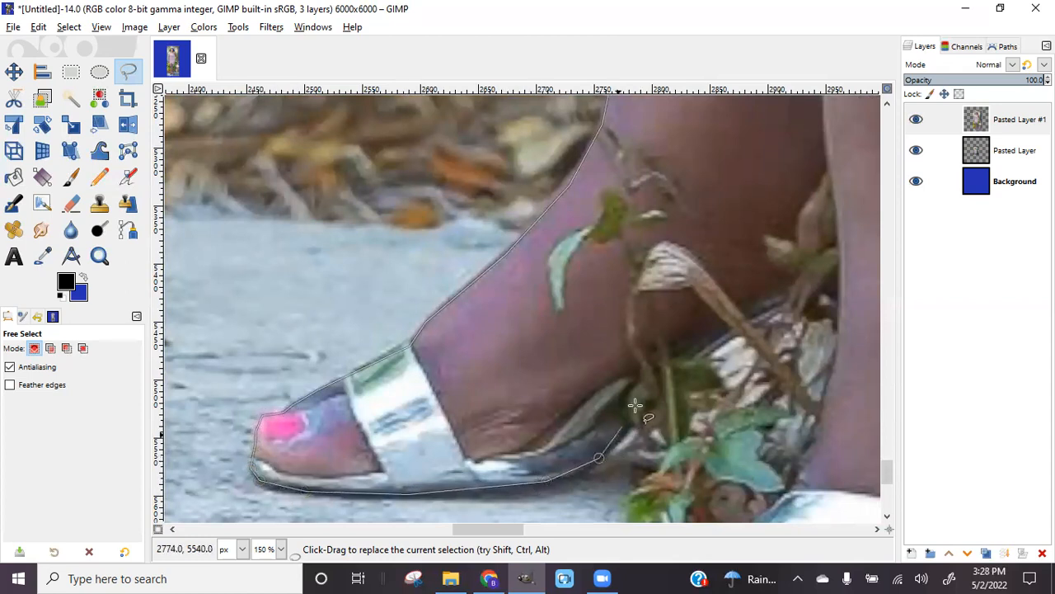
click(654, 387)
click(764, 307)
click(841, 266)
Outline down the inside of the second foot and around its toes
drag(509, 530, 532, 530)
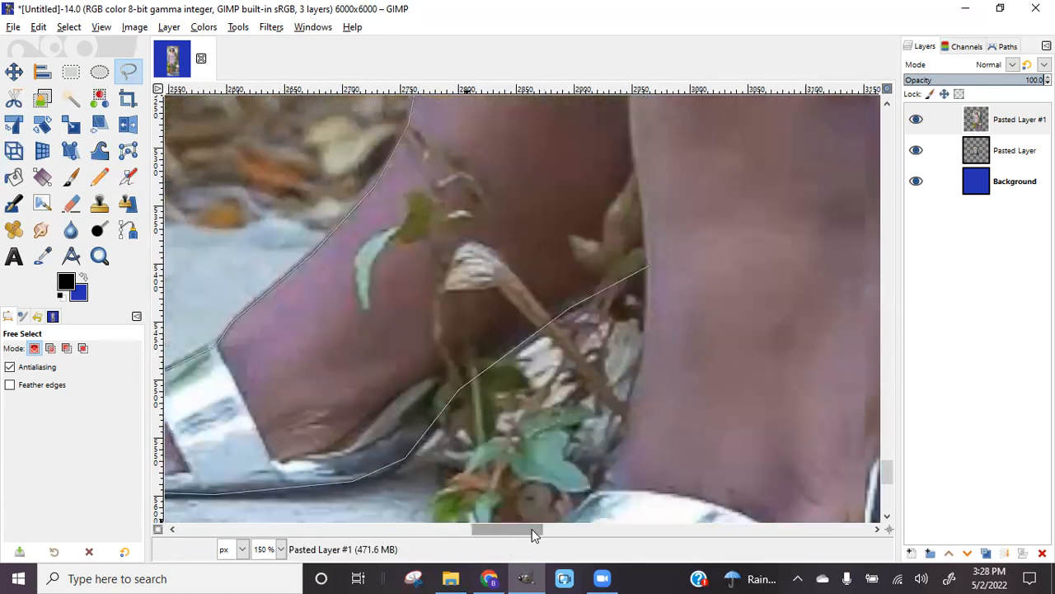
scroll(599, 377, up, 5)
scroll(507, 302, down, 5)
scroll(495, 299, up, 2)
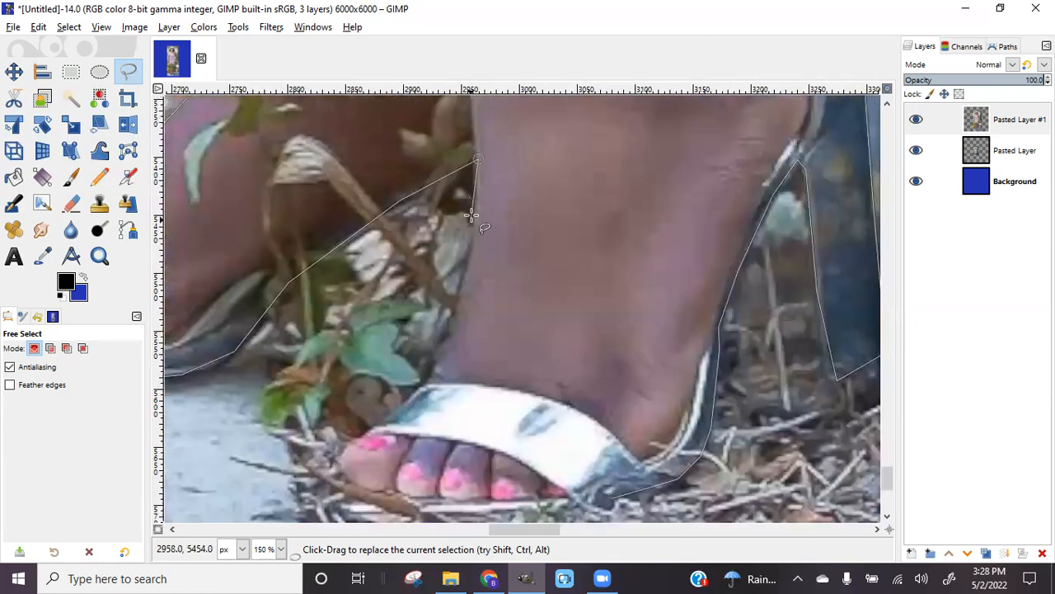
click(466, 278)
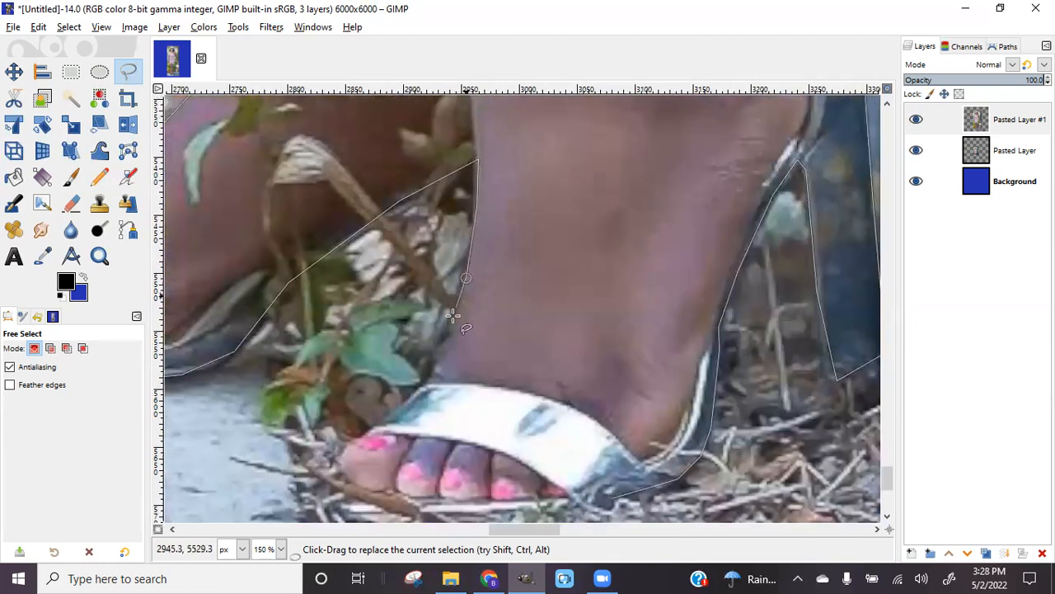
click(439, 369)
click(390, 416)
click(350, 449)
click(343, 466)
click(353, 484)
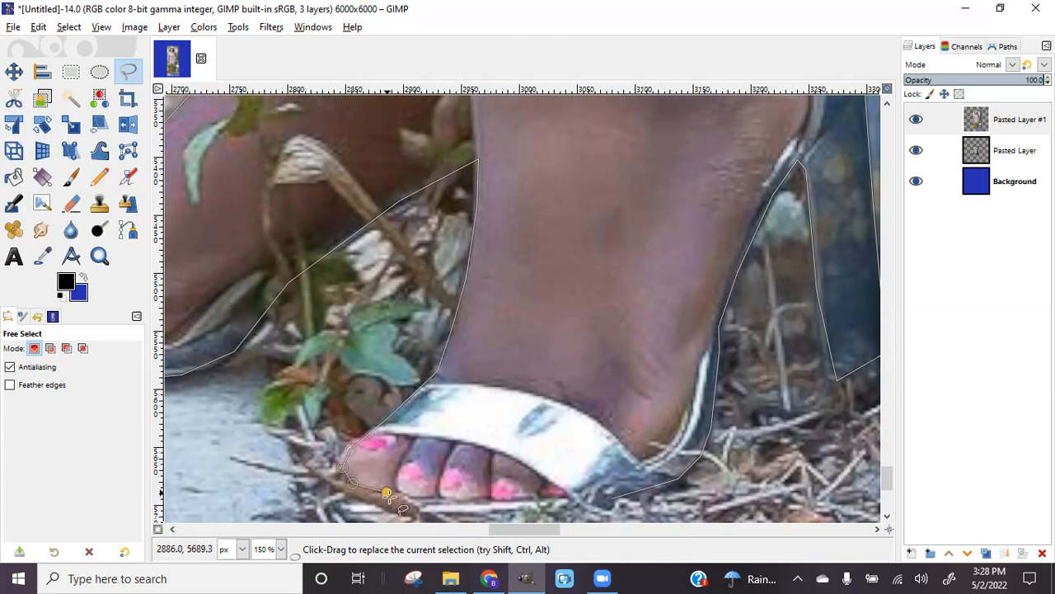
Trace along the second foot's bottom, close the selection, and zoom out
click(425, 509)
click(540, 506)
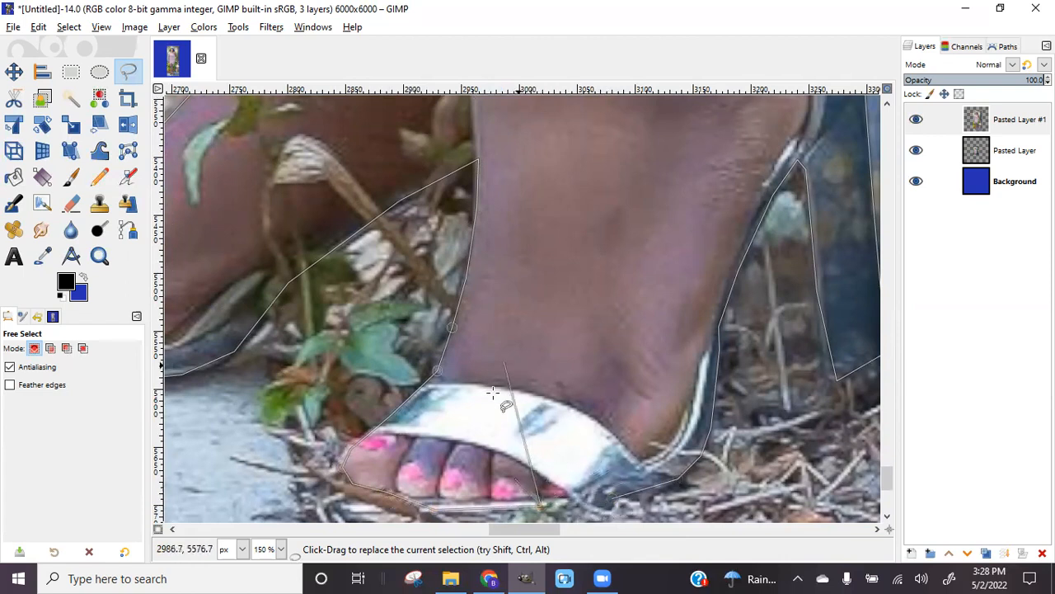
click(612, 498)
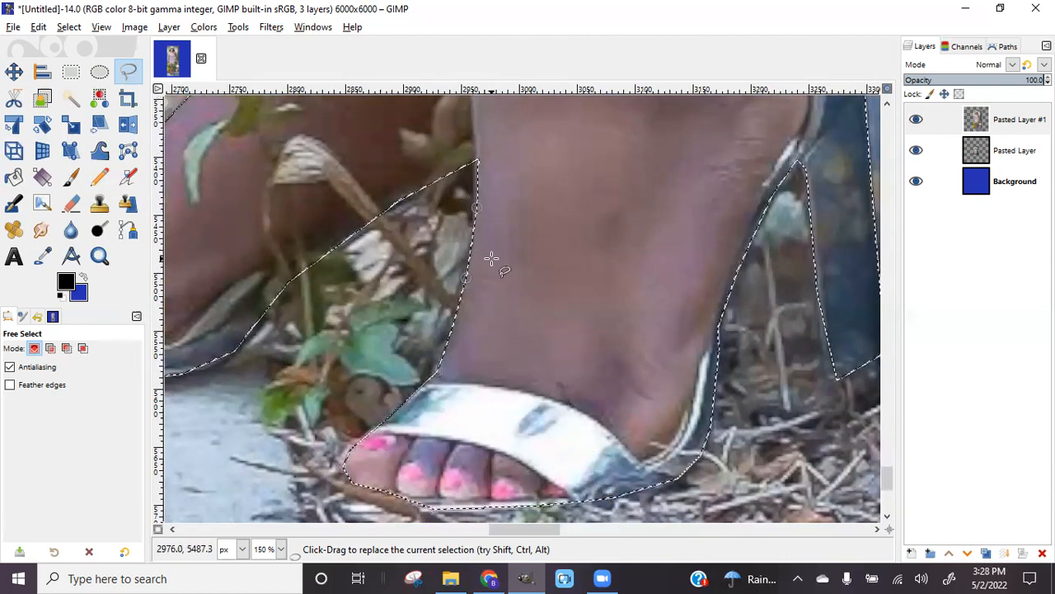
scroll(491, 259, down, 1)
scroll(491, 259, down, 7)
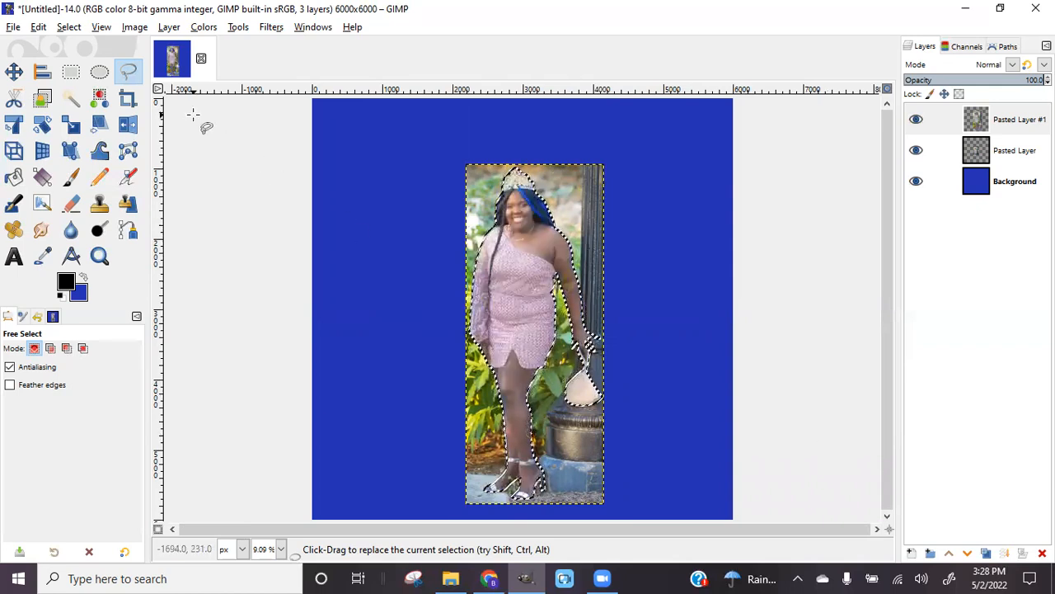
Invert the selection, delete the background around the woman, and hide Pasted Layer
click(72, 28)
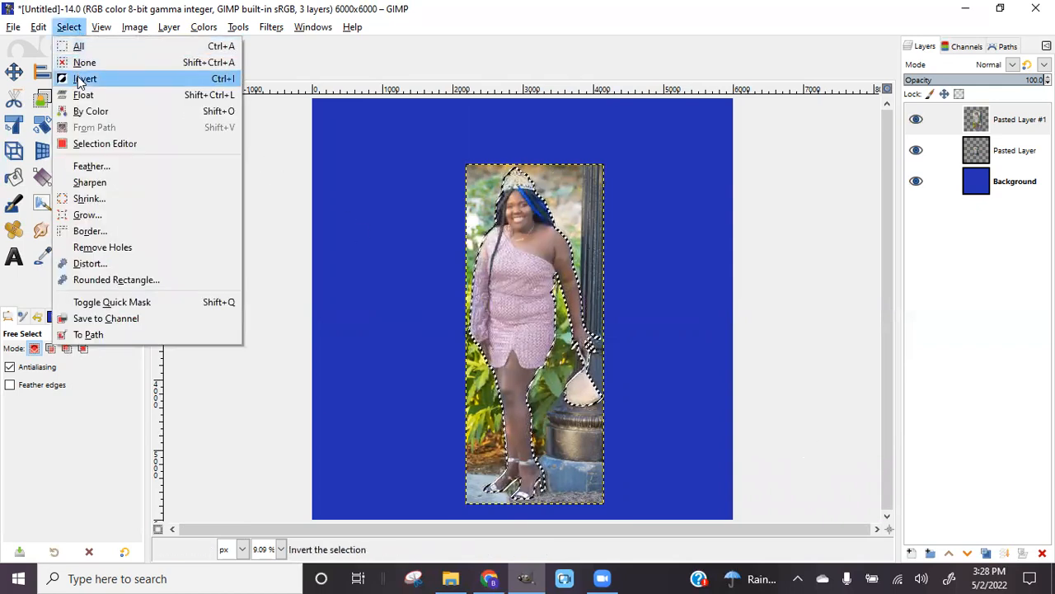
click(80, 78)
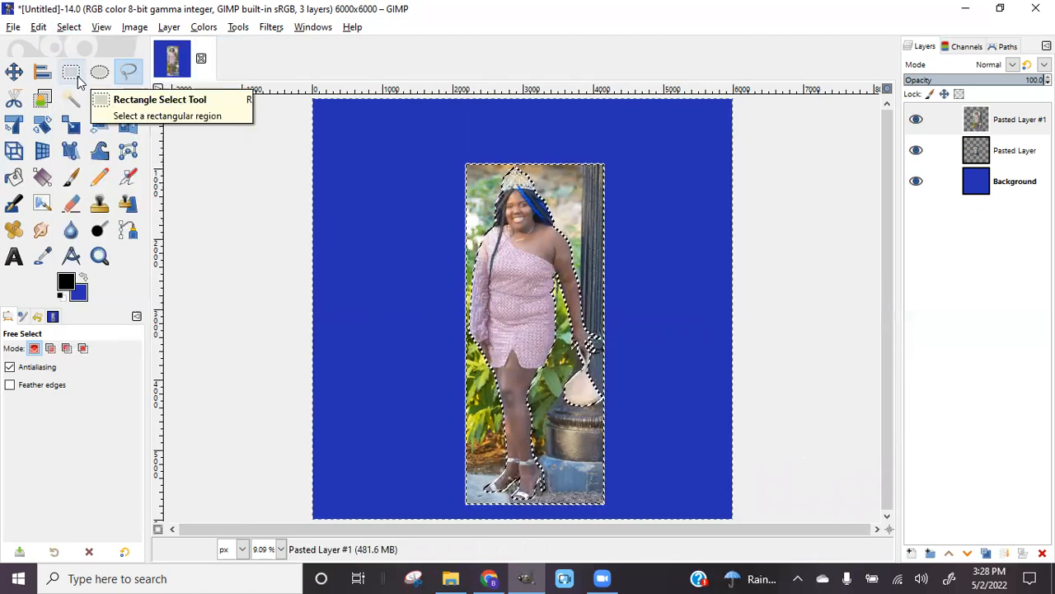
key(Delete)
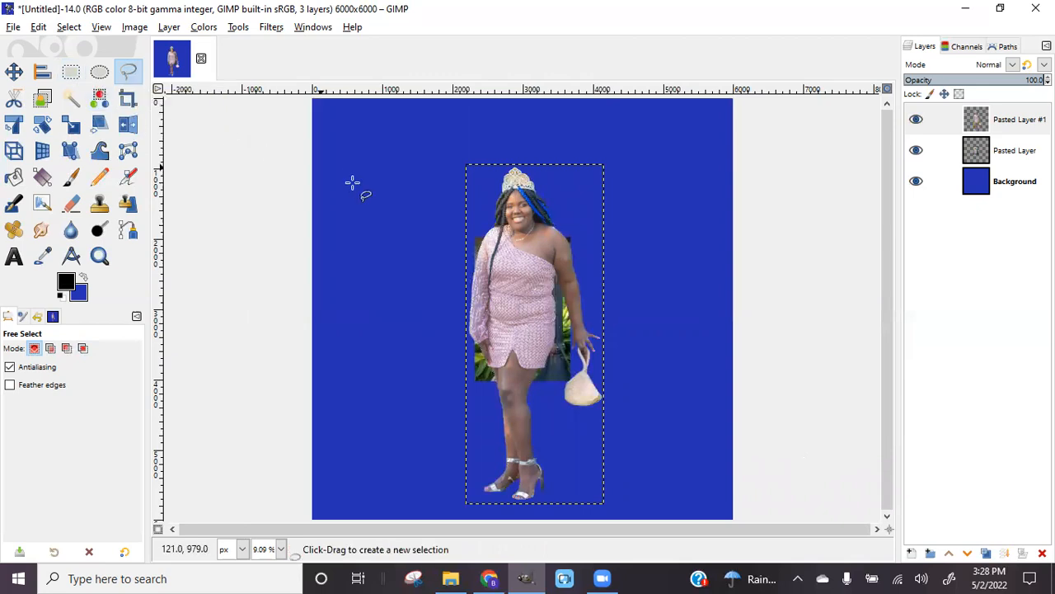
click(915, 152)
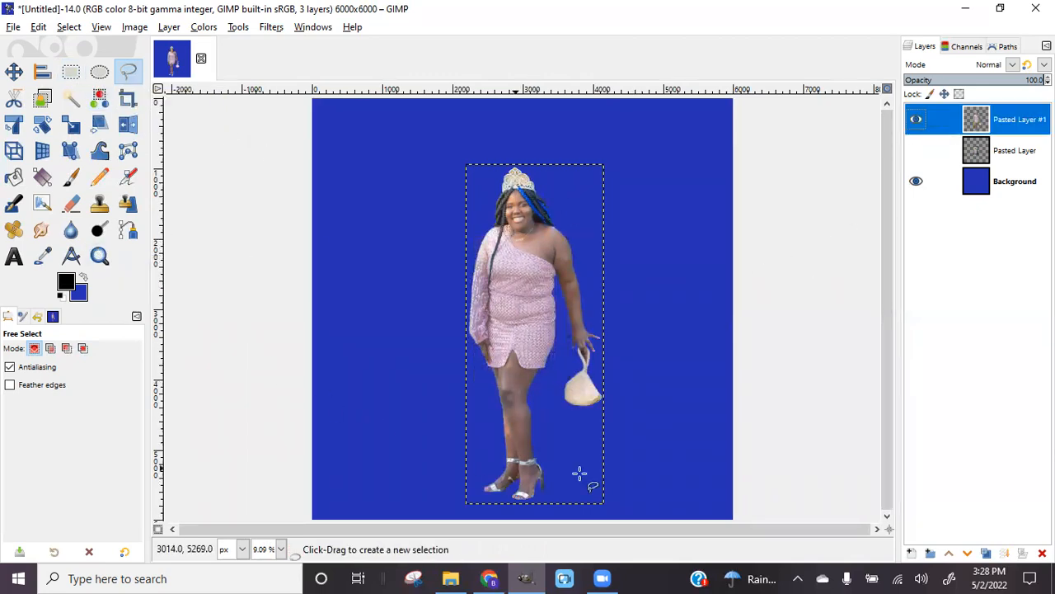
click(12, 28)
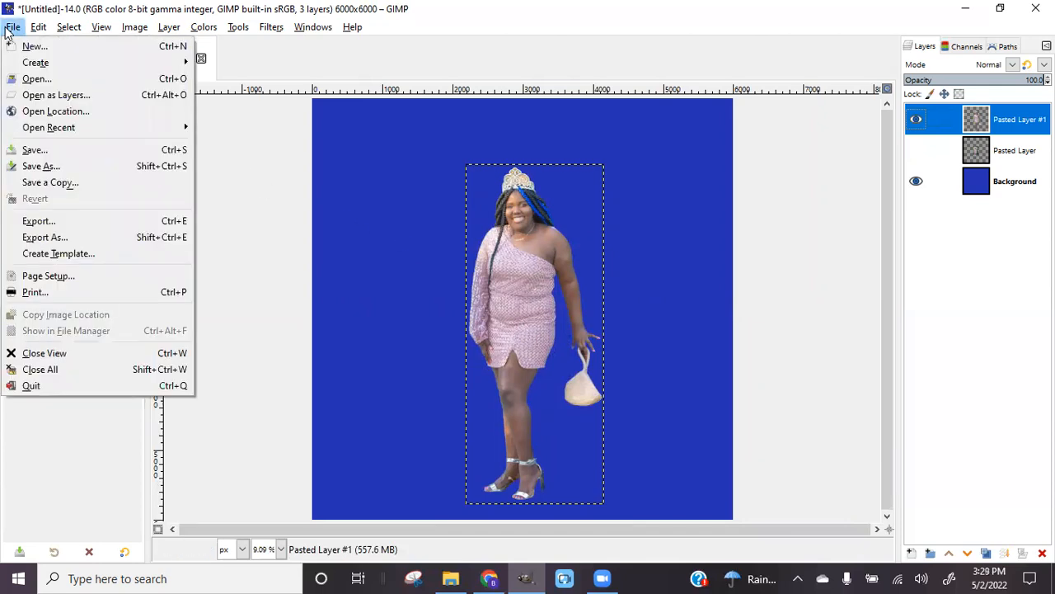
Save the design as an XCF in Backdrops, named with the client's name after checking it in Chrome
click(35, 166)
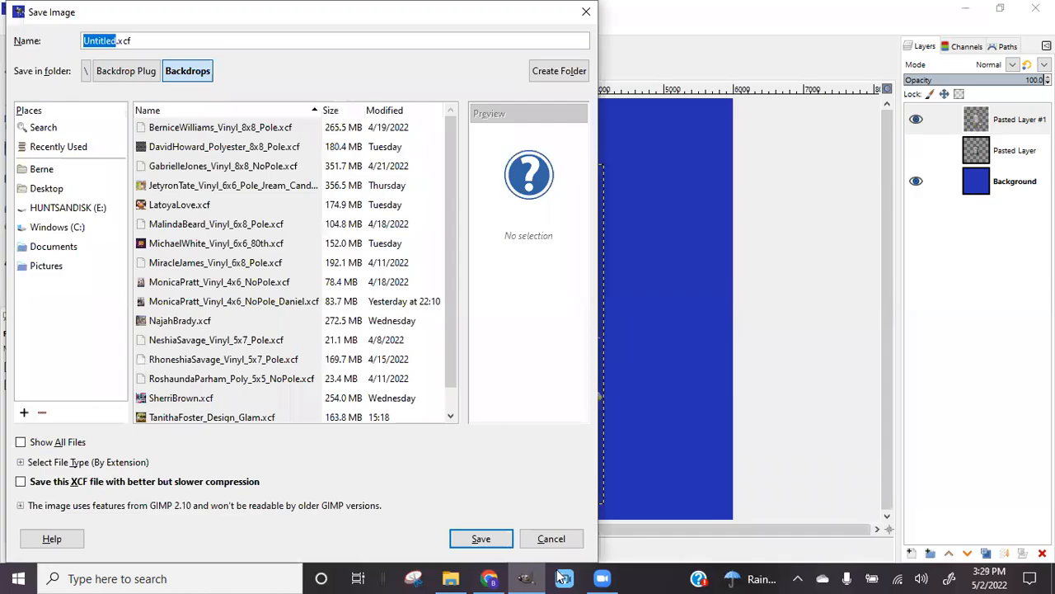
click(489, 578)
click(27, 101)
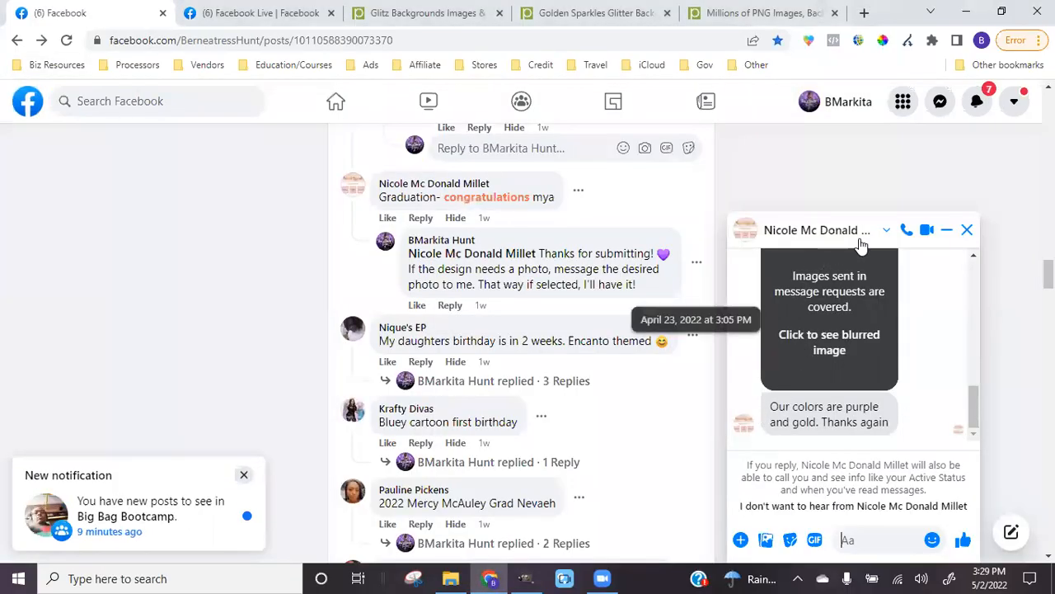
click(528, 578)
text(Nic)
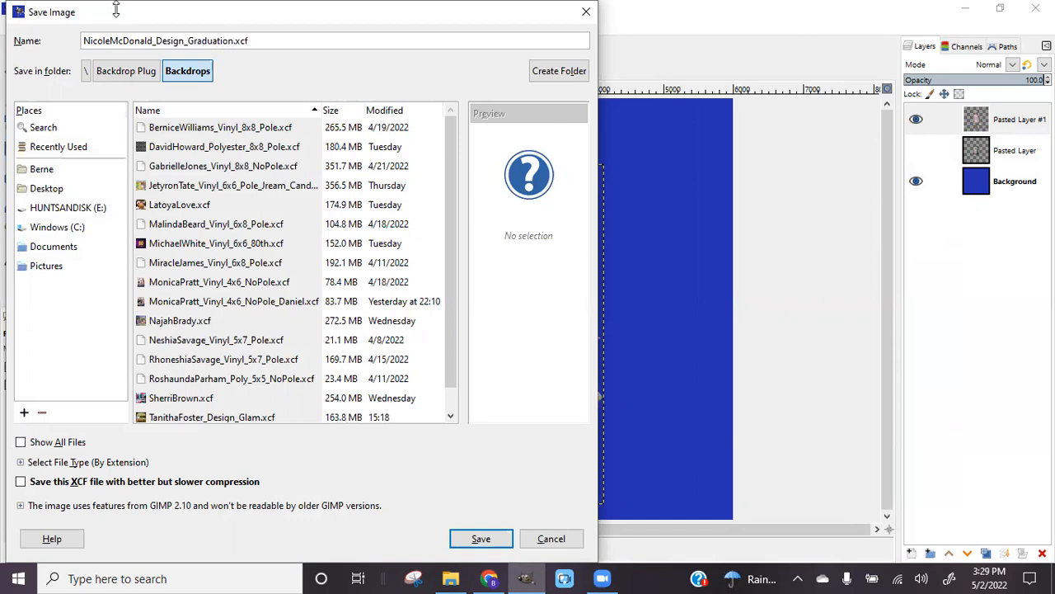
click(499, 540)
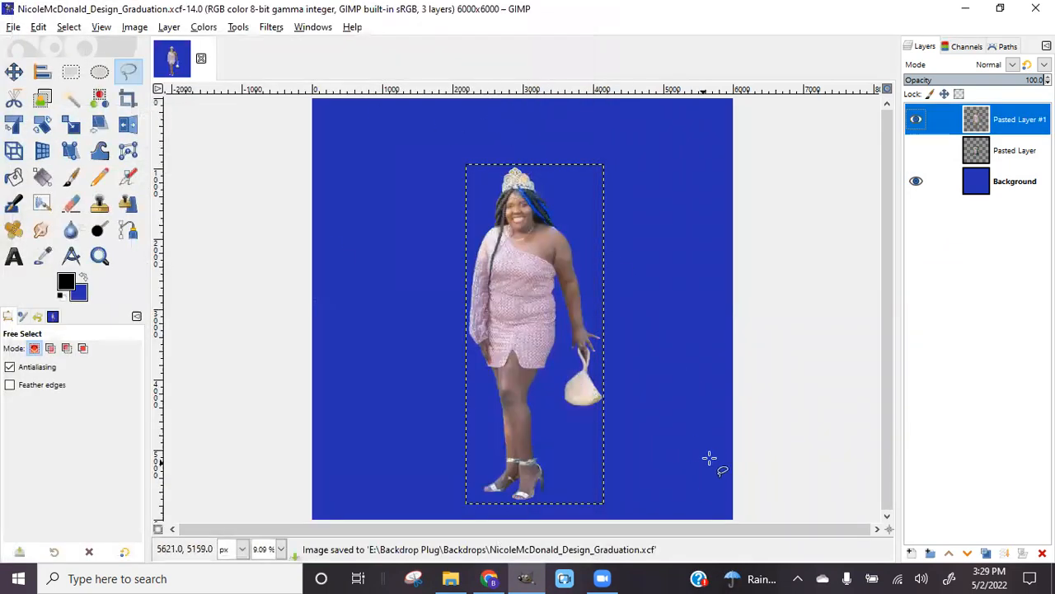
click(489, 578)
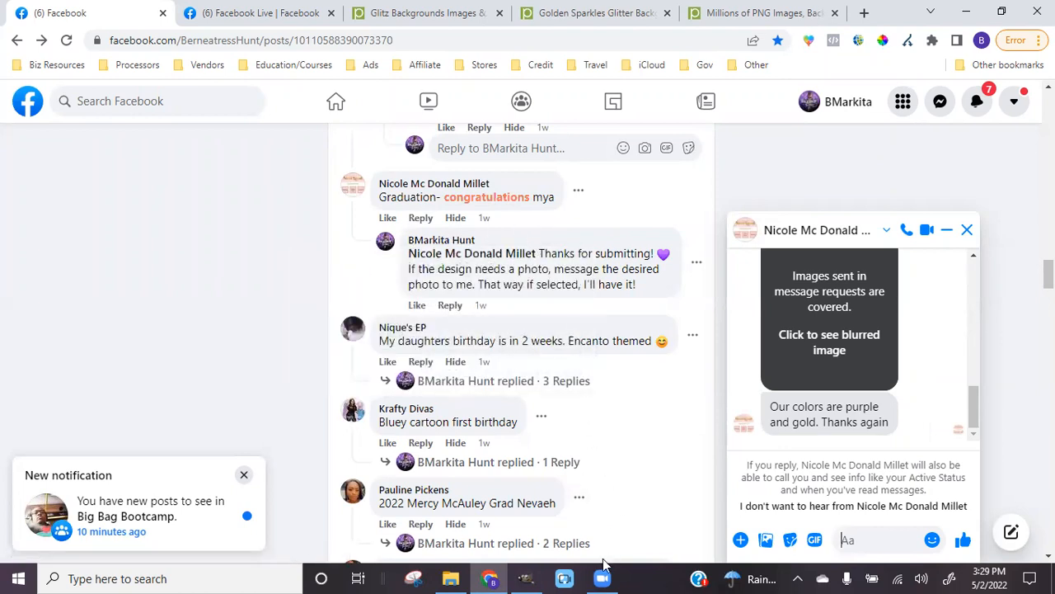
Return from the Facebook chat to the saved graduation design in GIMP
mouse_move(526, 577)
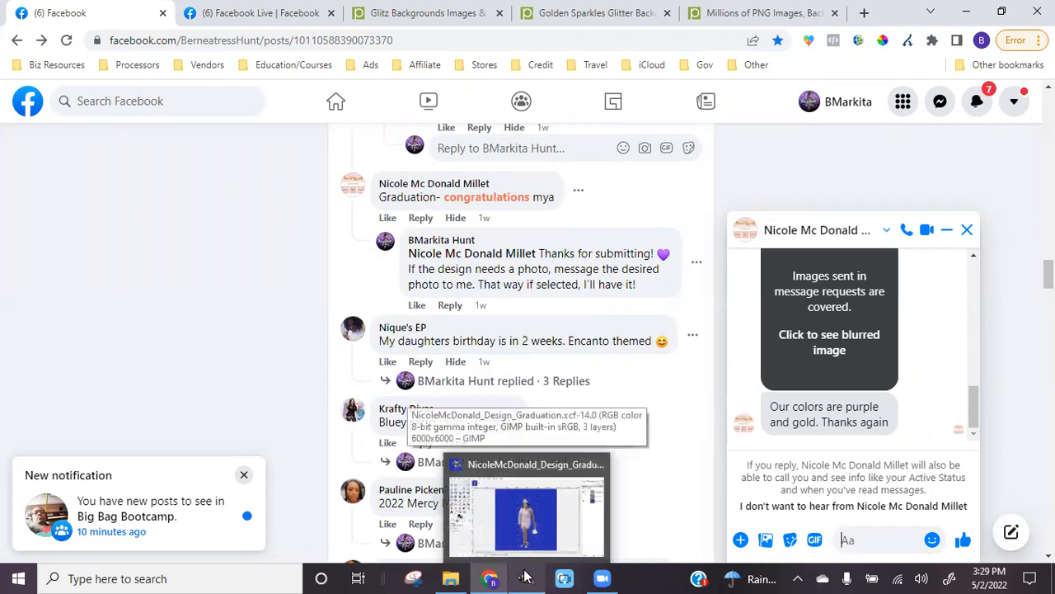
click(526, 577)
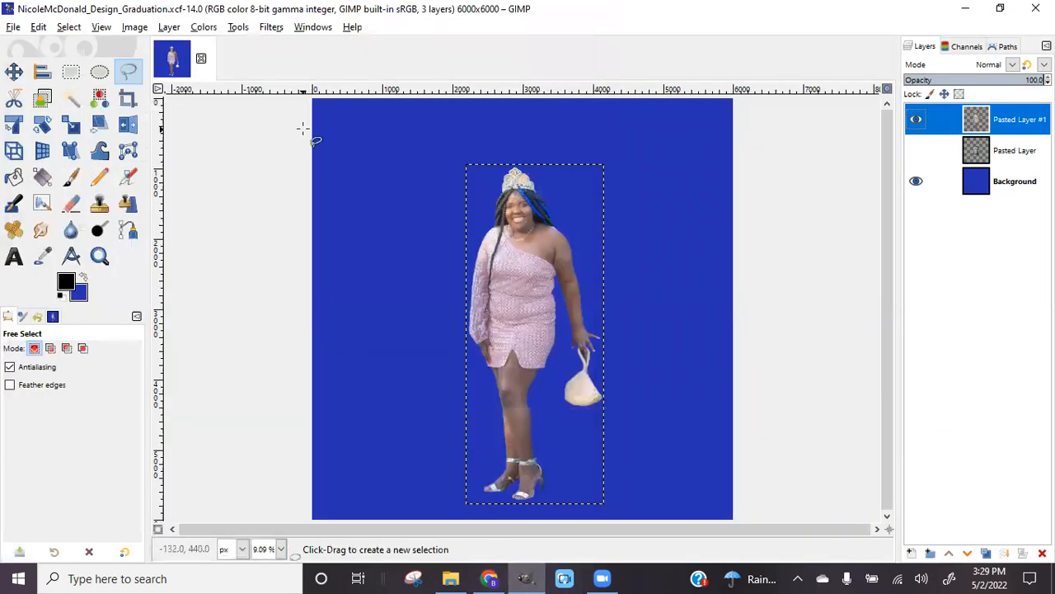
Select the Background layer and bucket-fill the blue backdrop with purple 9e489e
click(996, 185)
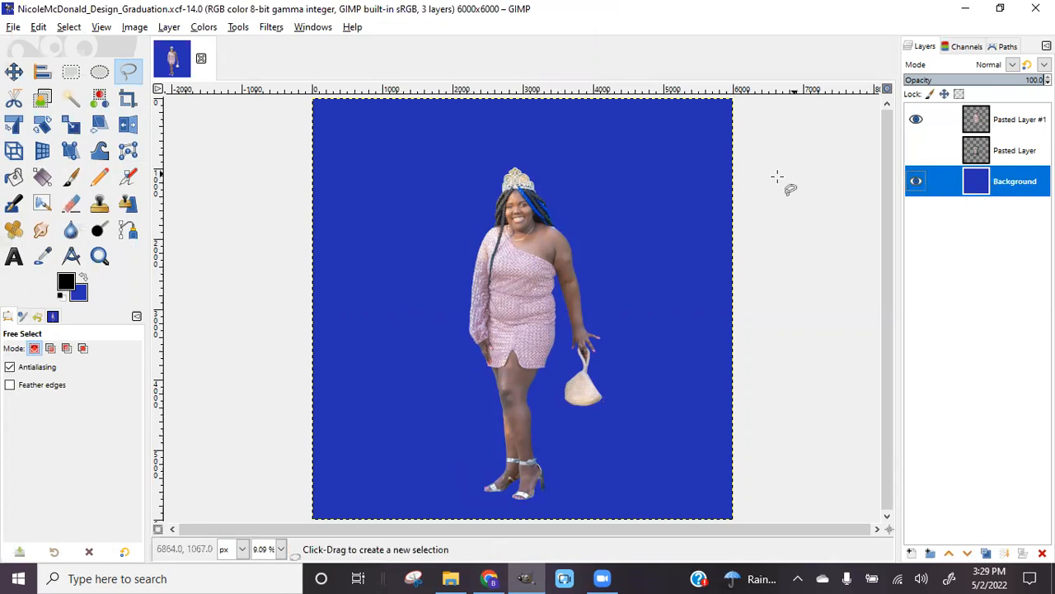
click(12, 179)
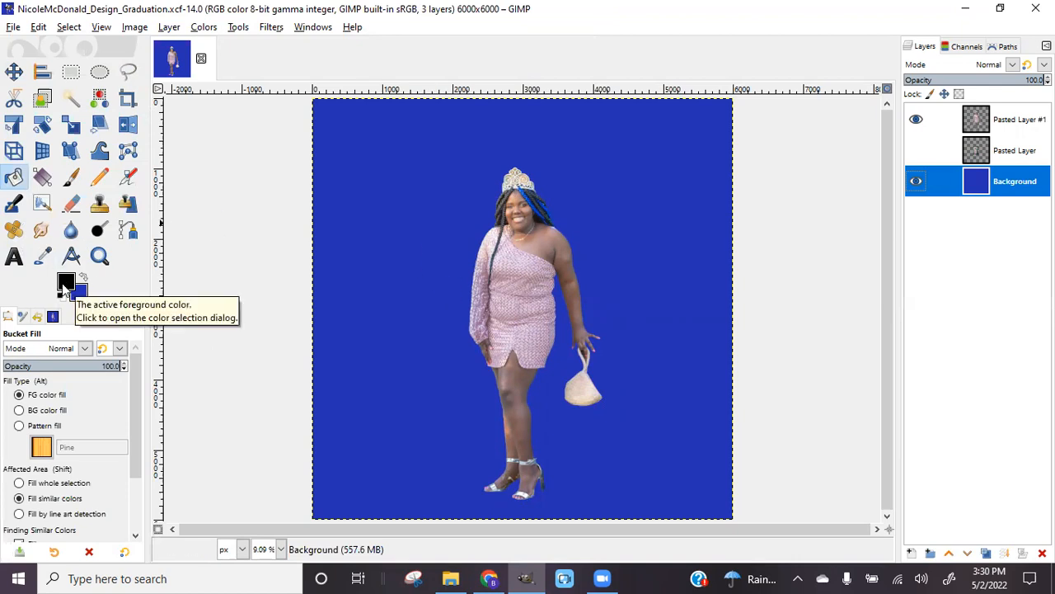
click(66, 283)
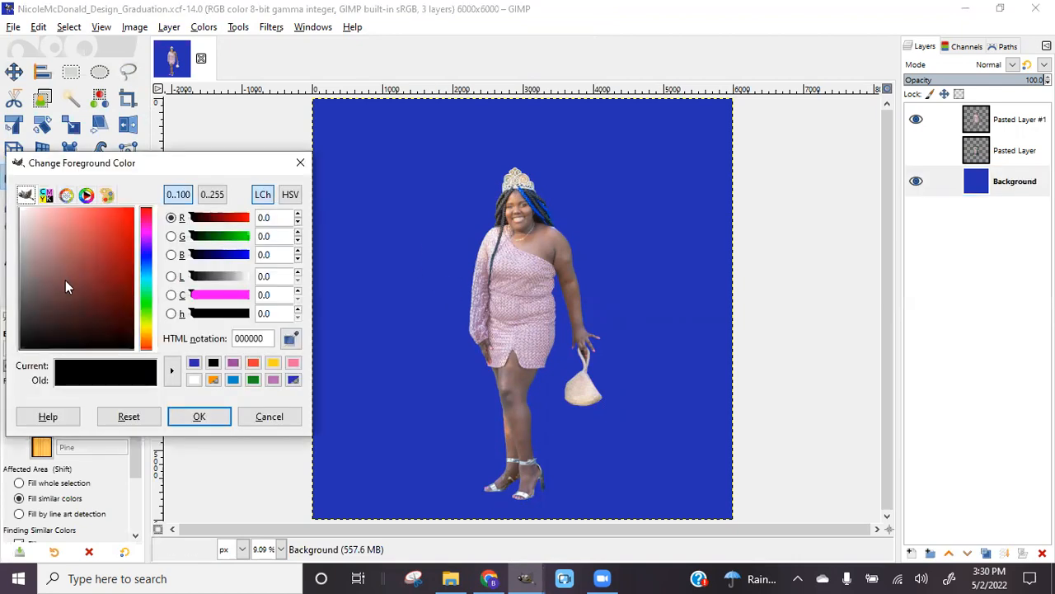
click(231, 370)
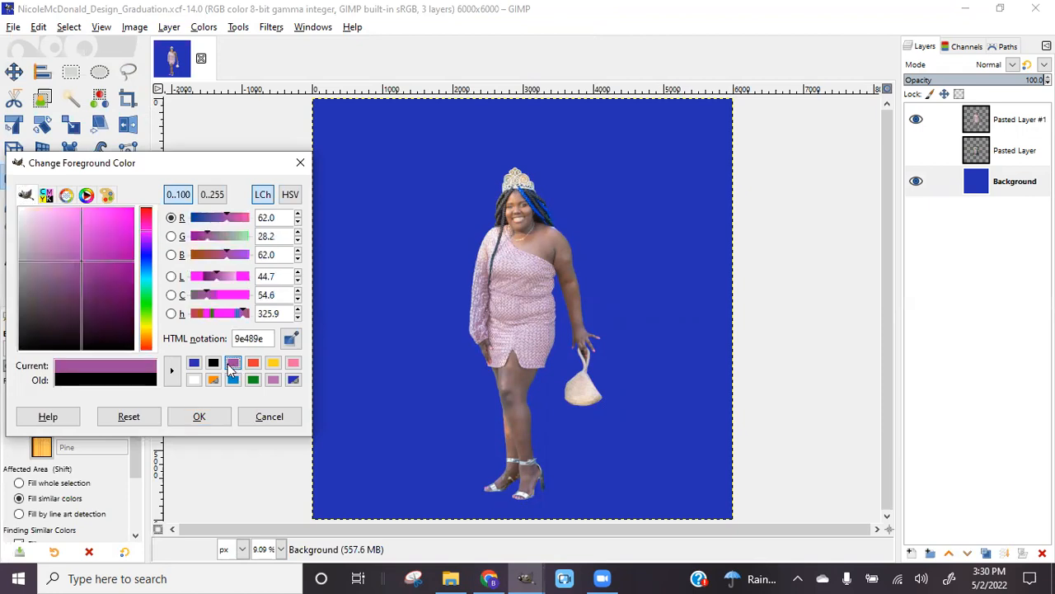
drag(94, 278, 110, 328)
click(232, 369)
click(199, 417)
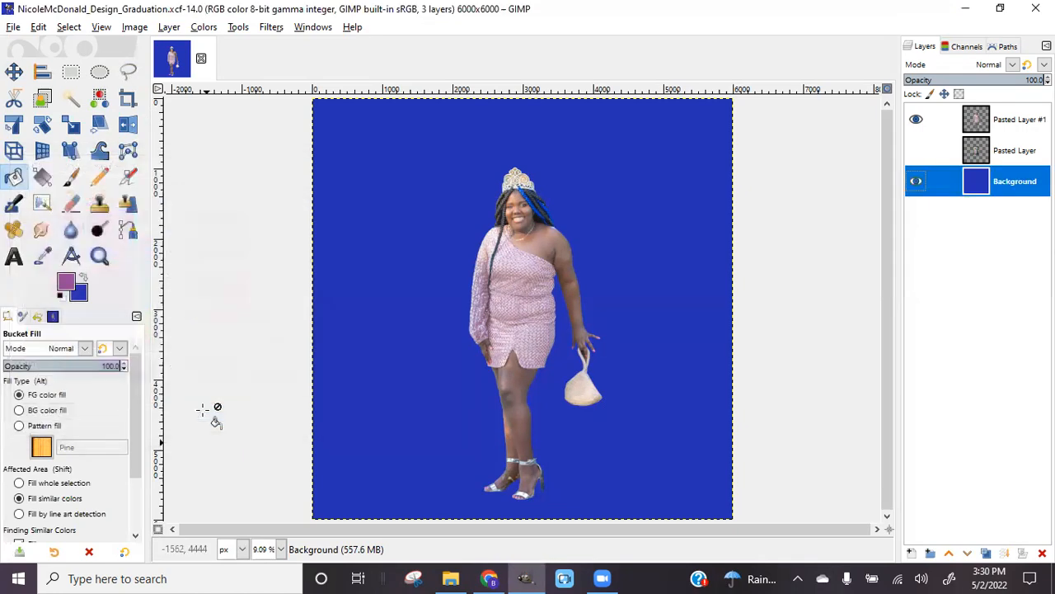
click(371, 203)
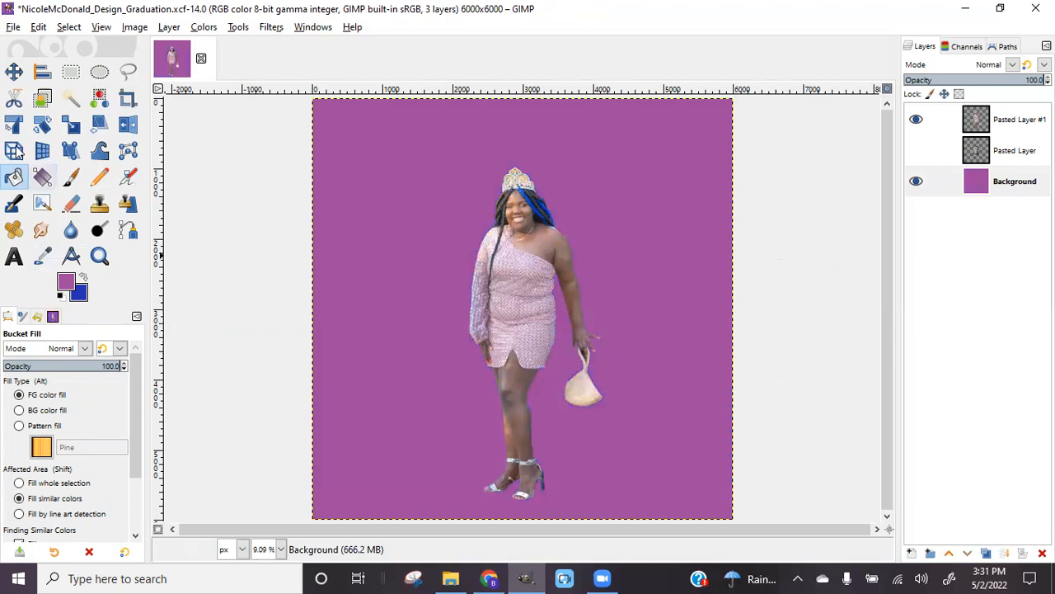
Let the purple fill finish covering the background, then go to the File menu
click(15, 29)
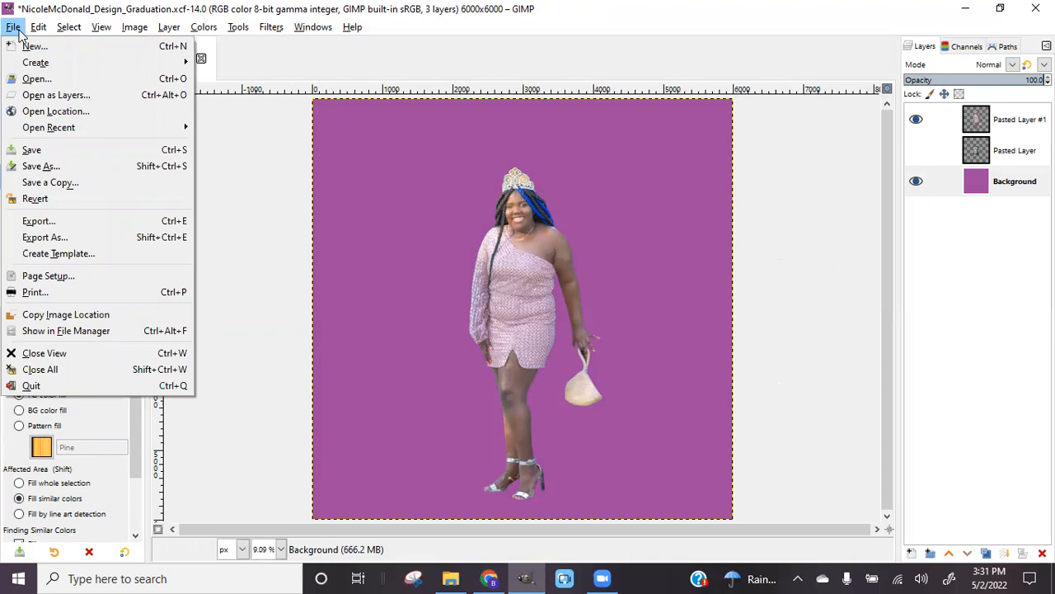
Open the glowing golden christmas border PNG from E:\Graphics\Backgrounds as a new layer
click(38, 97)
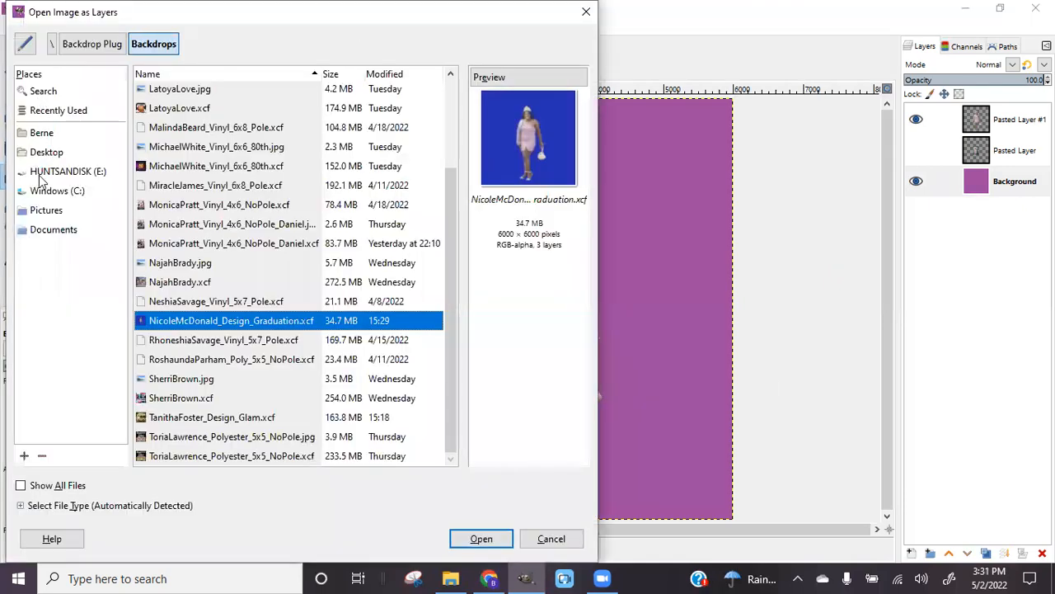
click(38, 175)
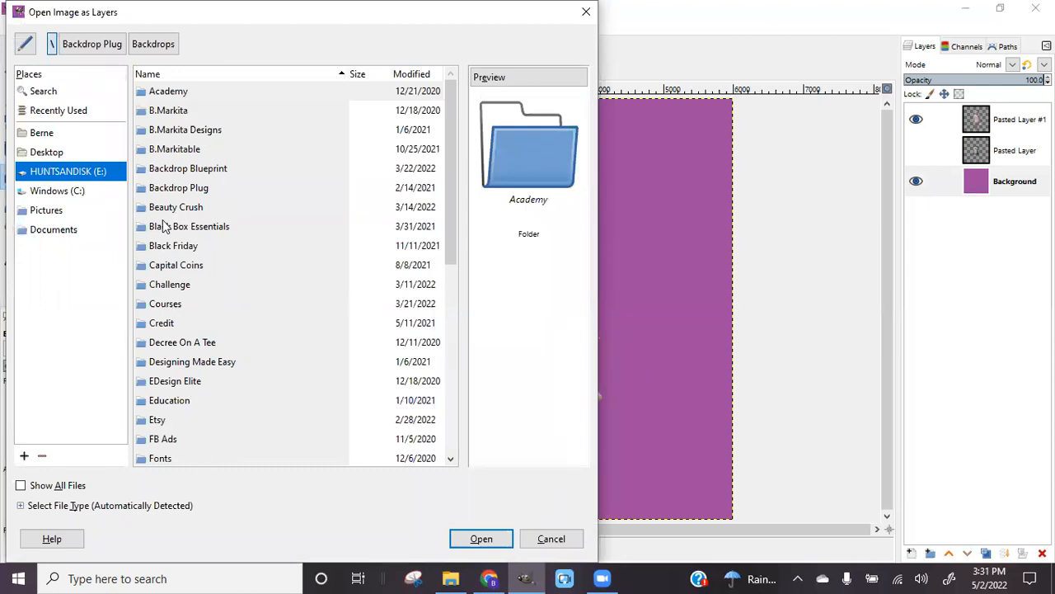
scroll(169, 399, down, 3)
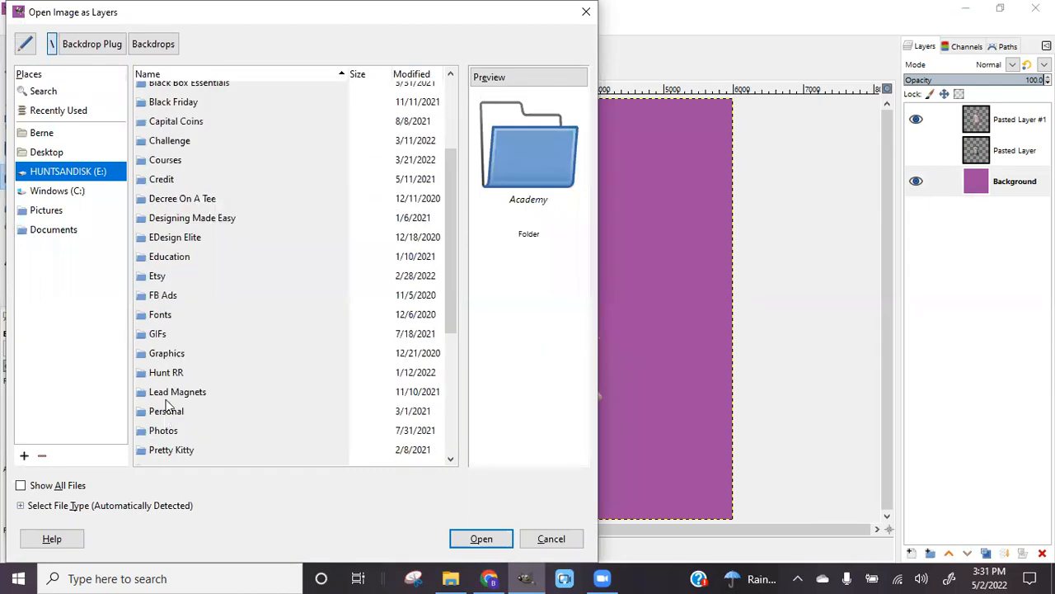
click(161, 350)
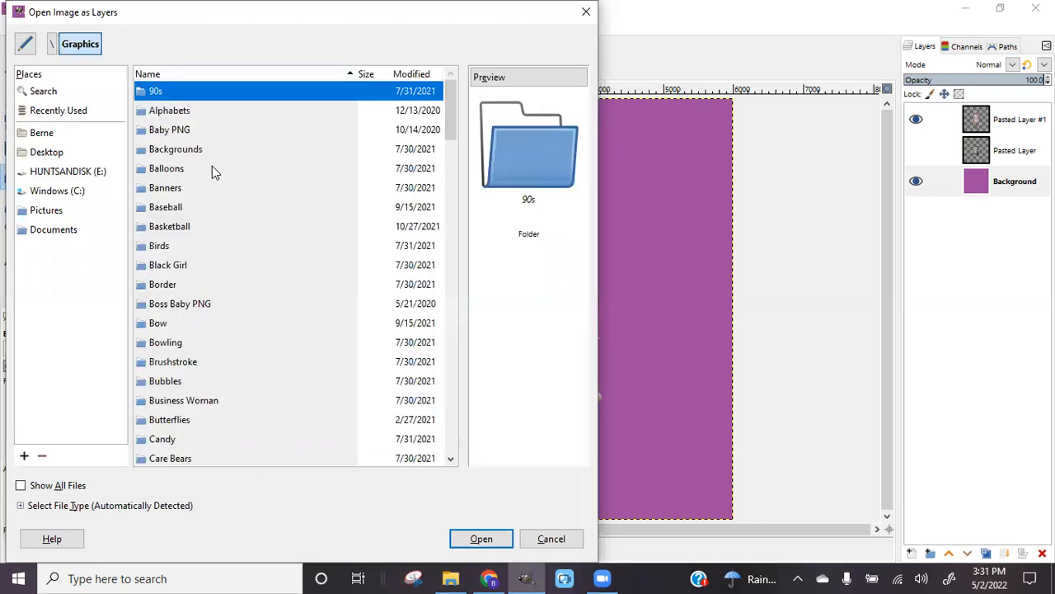
double_click(195, 155)
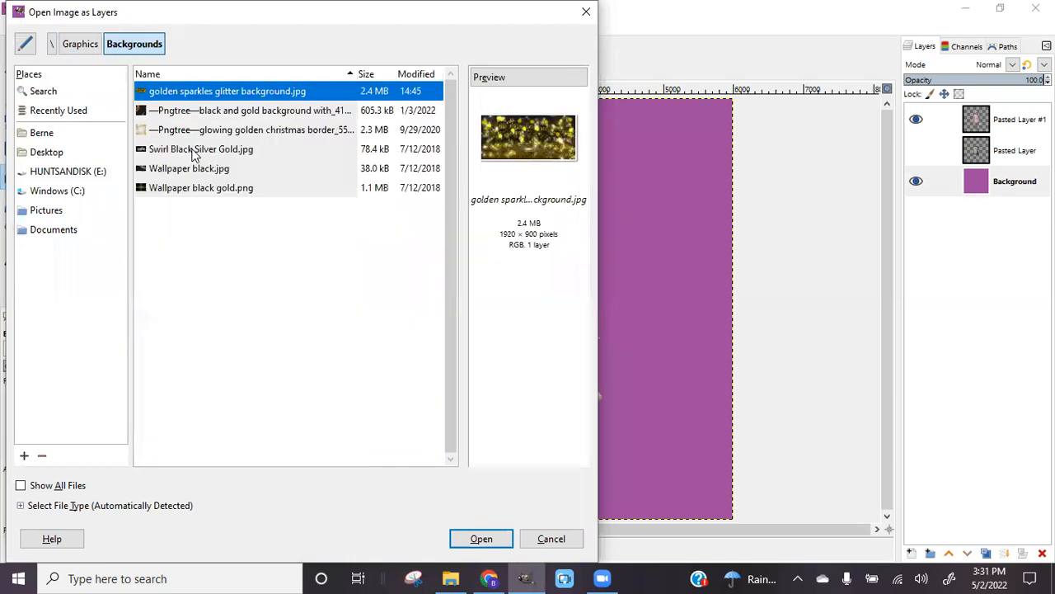
click(183, 193)
click(181, 168)
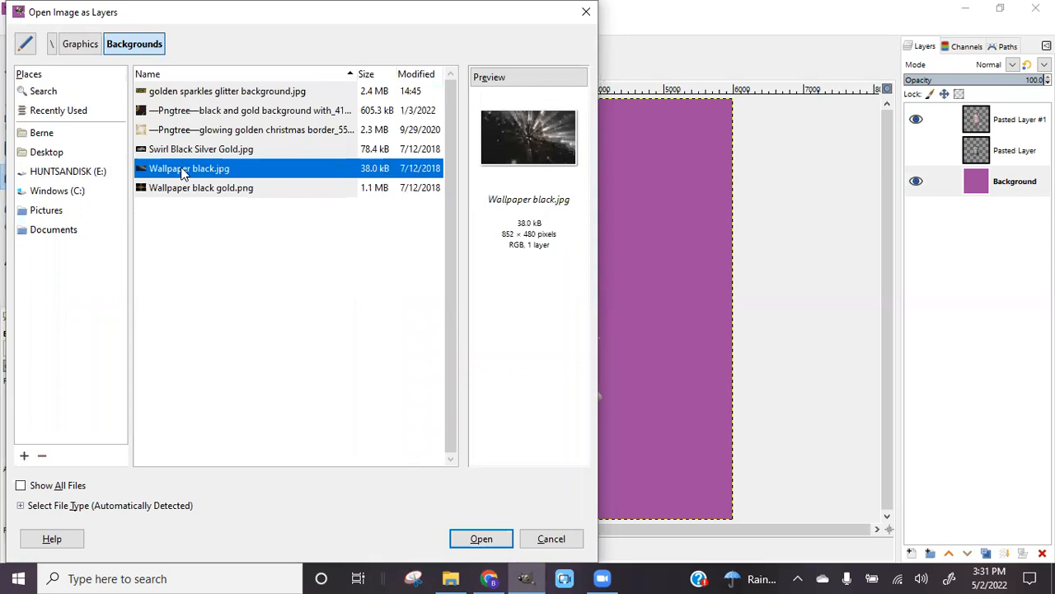
click(198, 151)
click(207, 132)
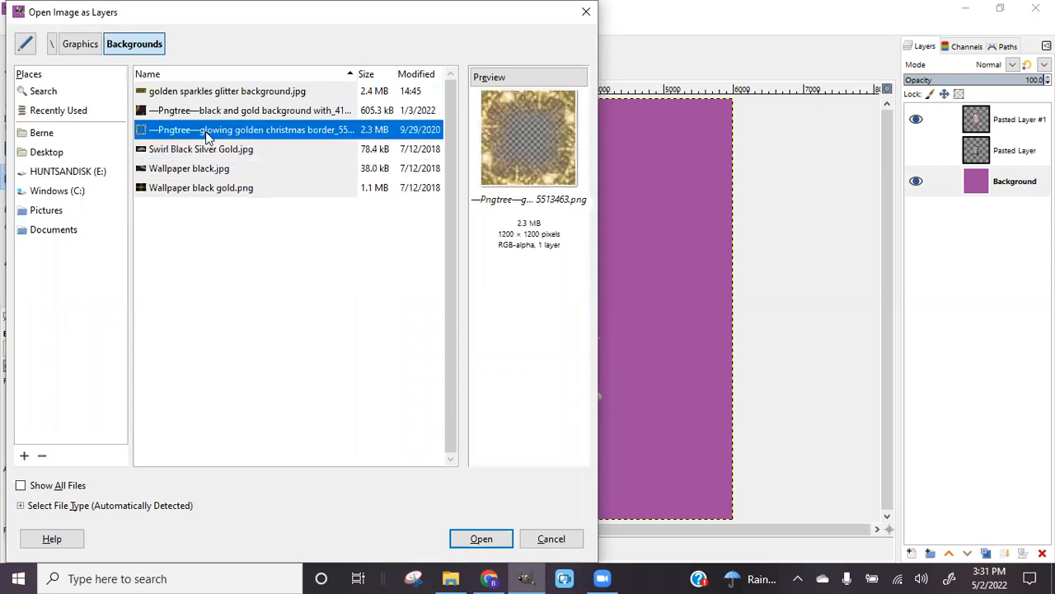
click(209, 113)
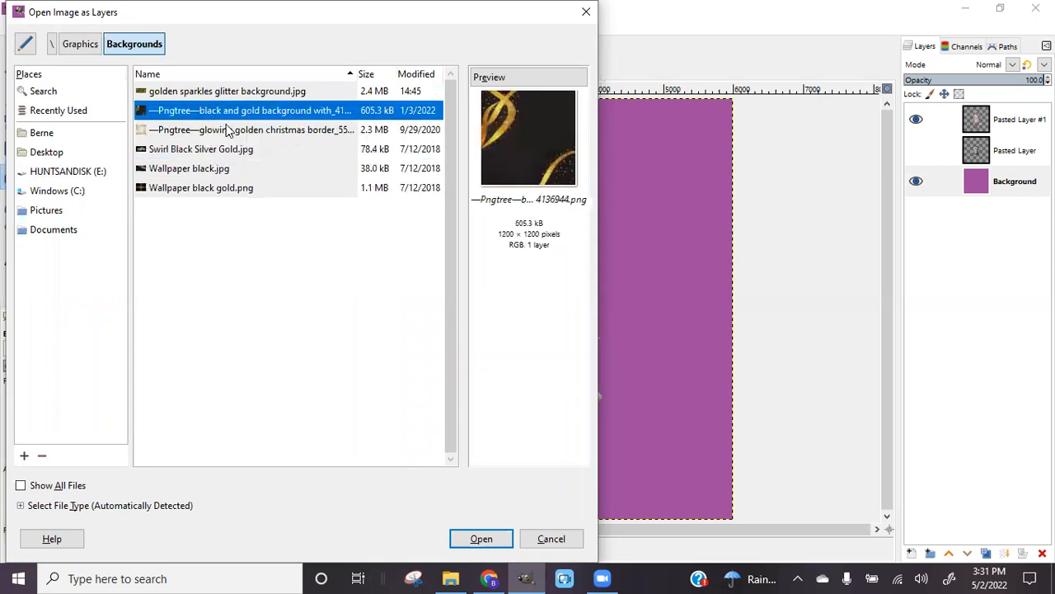
click(230, 132)
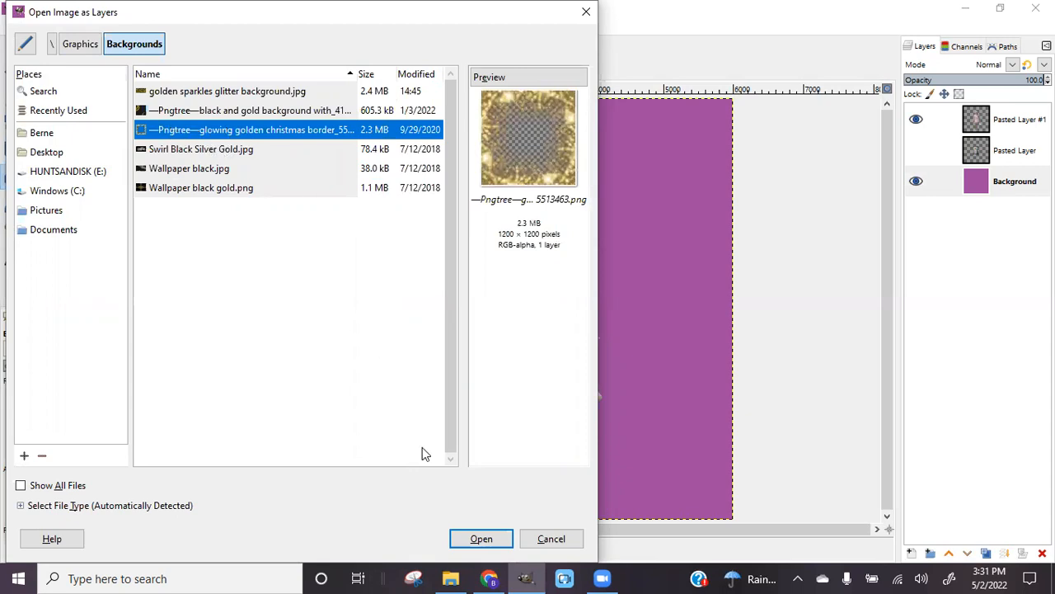
click(493, 538)
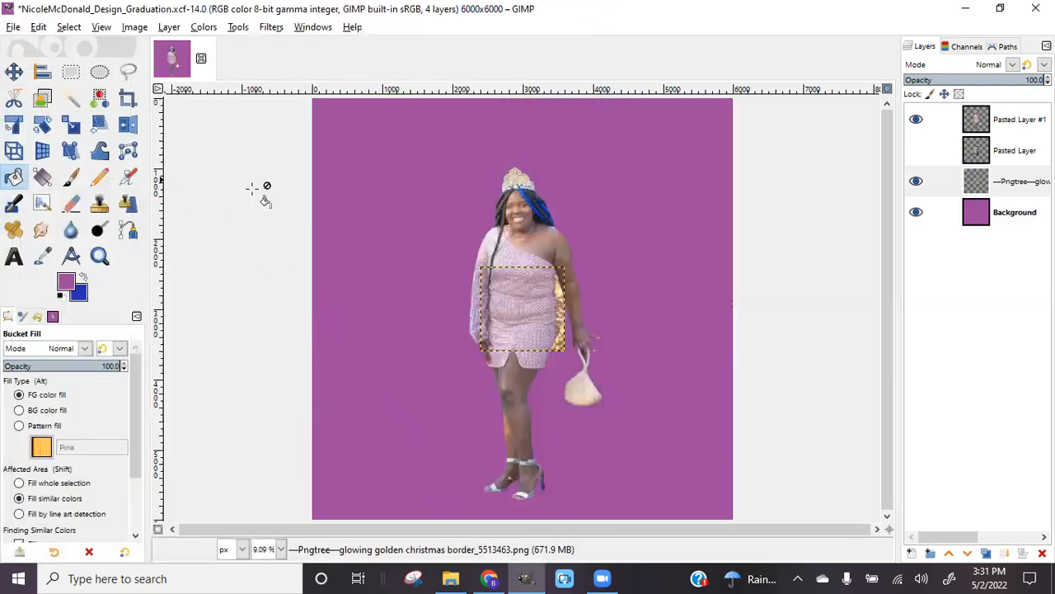
Scale the border layer from 1200 to 6000x6000
click(71, 124)
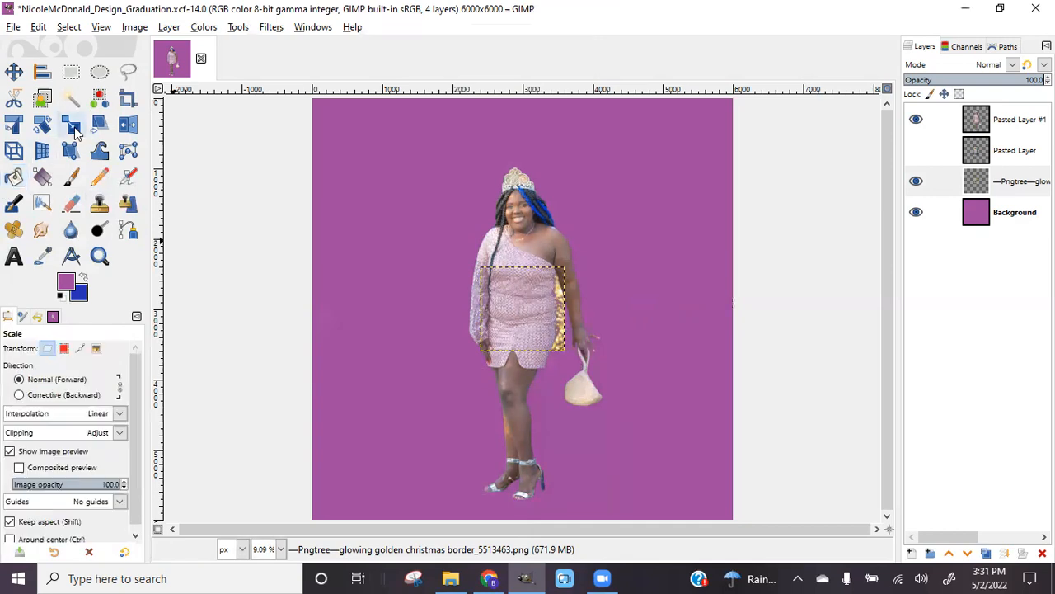
click(519, 339)
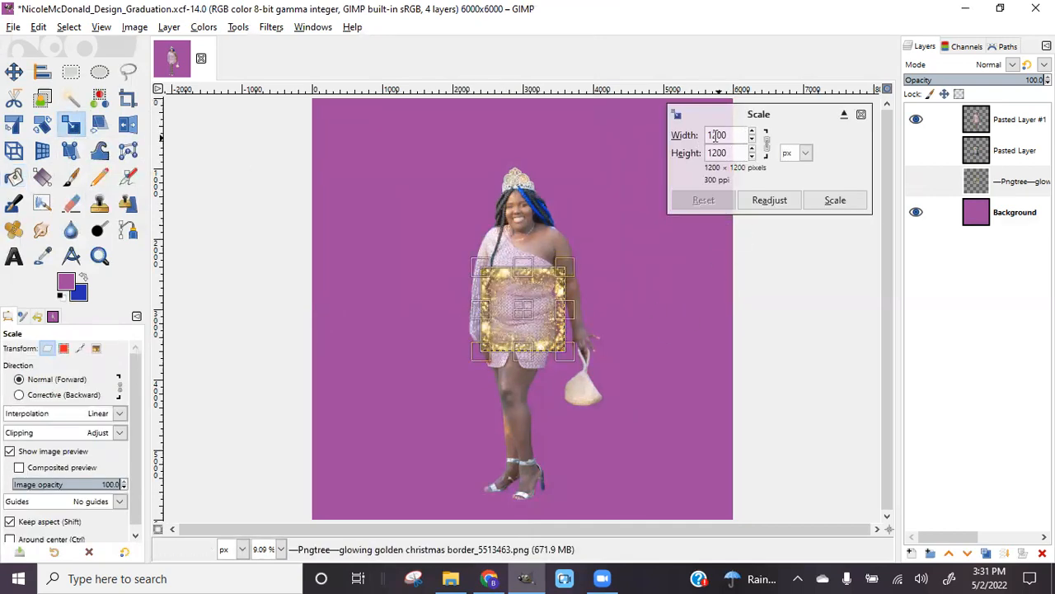
drag(736, 136, 696, 140)
text(6000)
key(Tab)
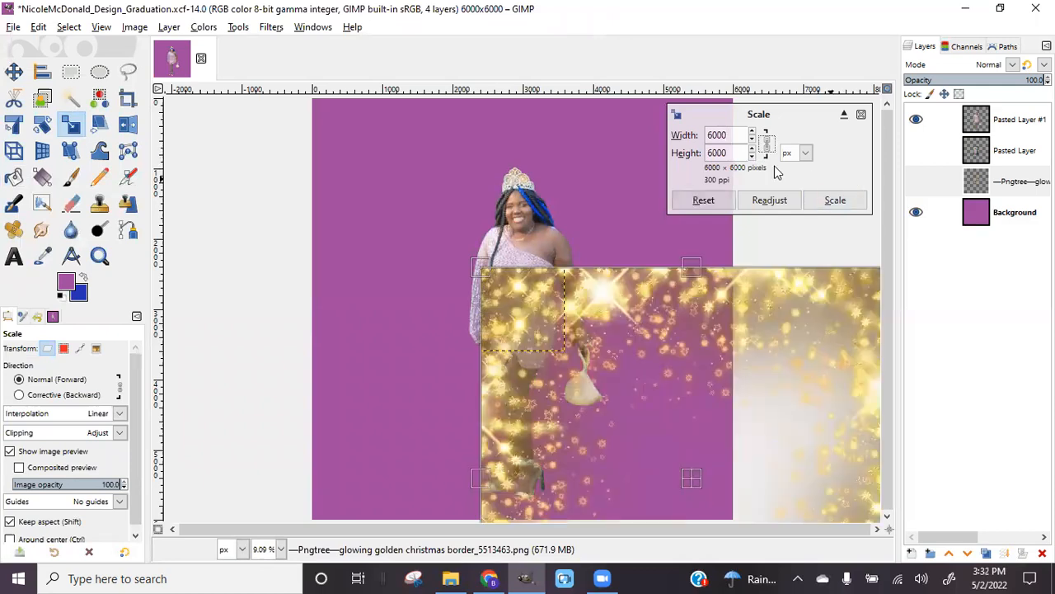
click(829, 201)
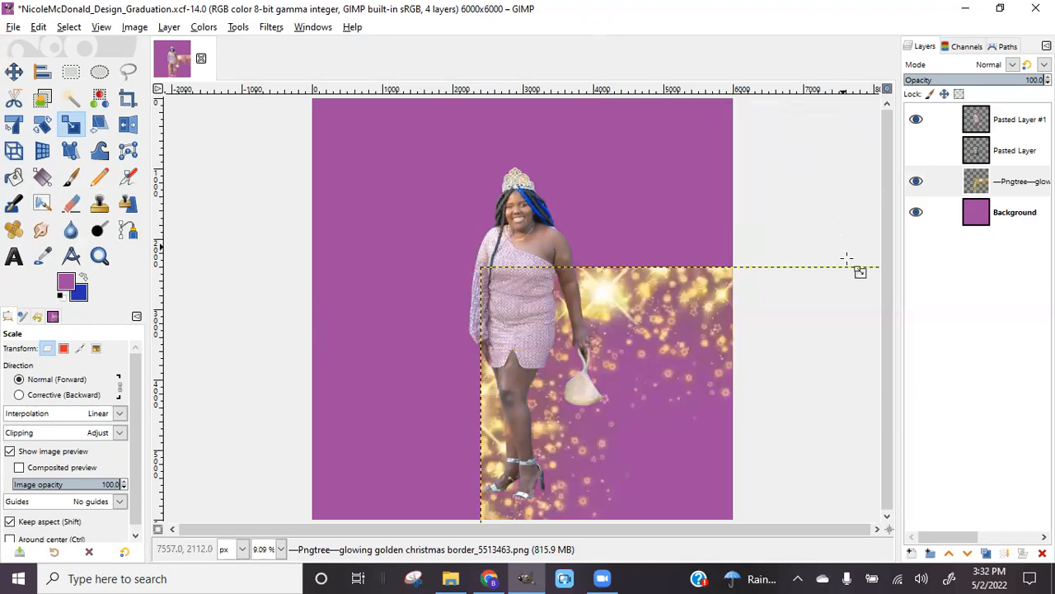
Centre the border layer horizontally and vertically on the canvas
click(42, 72)
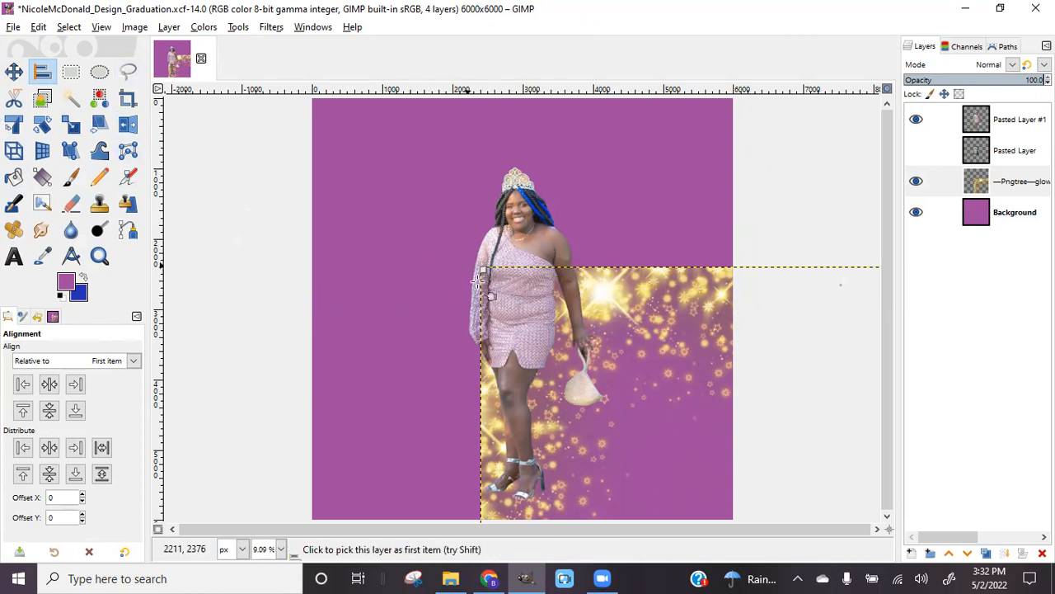
click(49, 384)
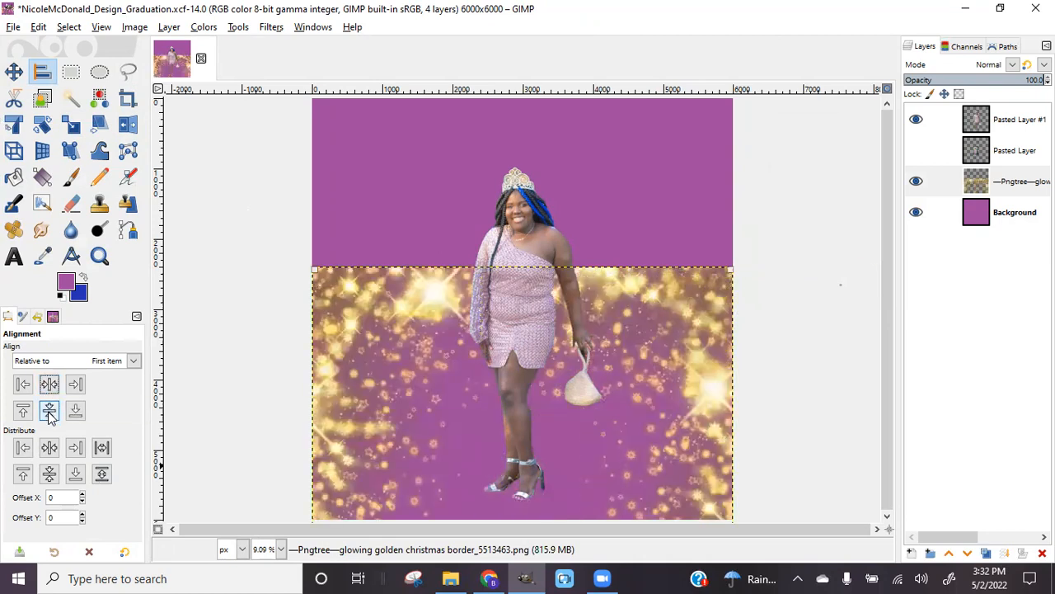
click(49, 411)
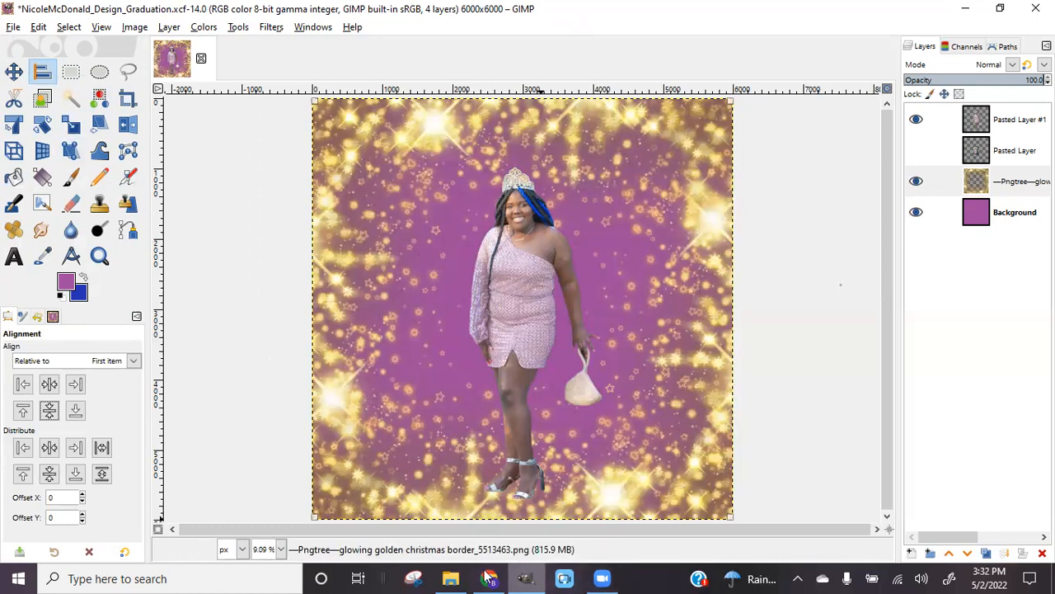
click(490, 578)
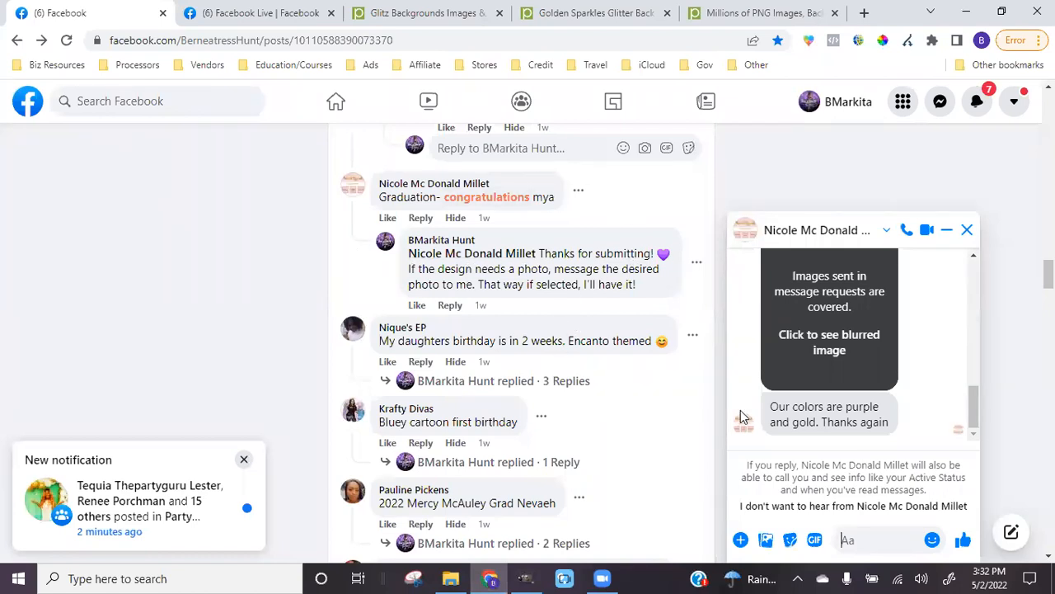
After reading the client's purple-and-gold colour note, return to the design in GIMP
click(525, 578)
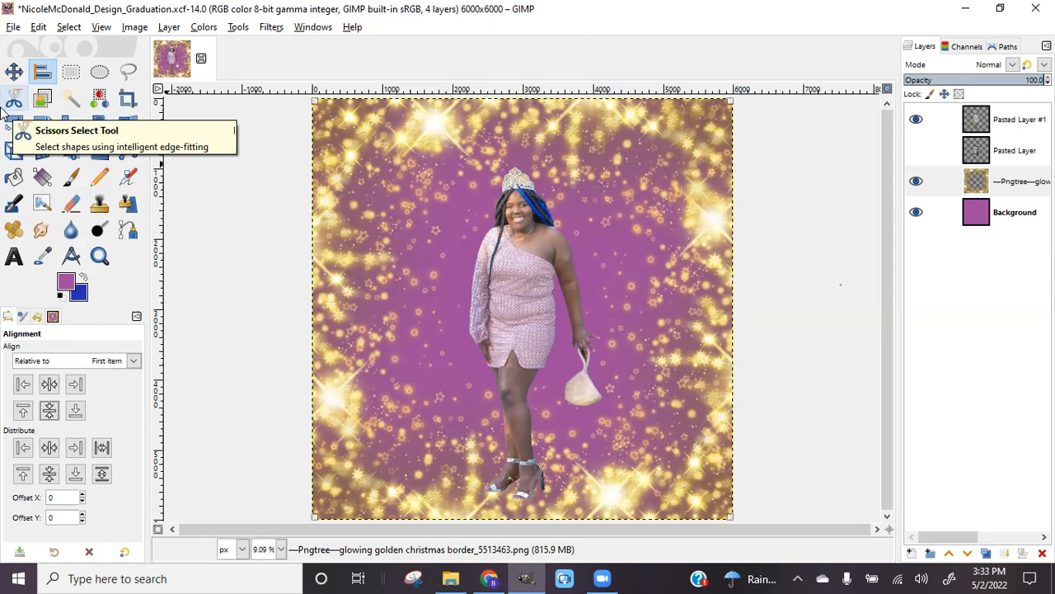
With the Text tool active, set the text colour to white from the recent colours
click(15, 255)
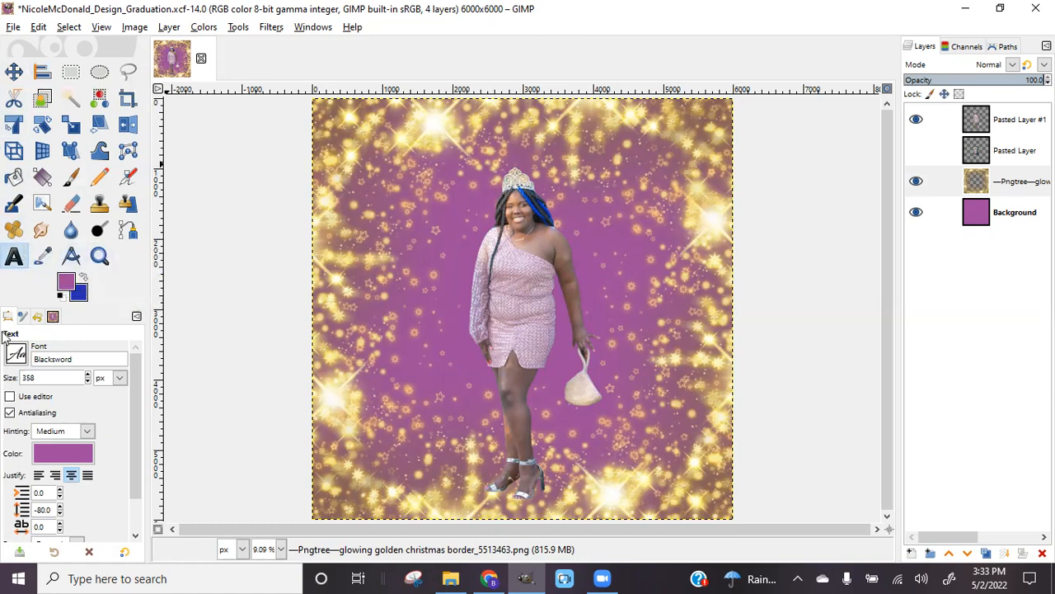
click(68, 286)
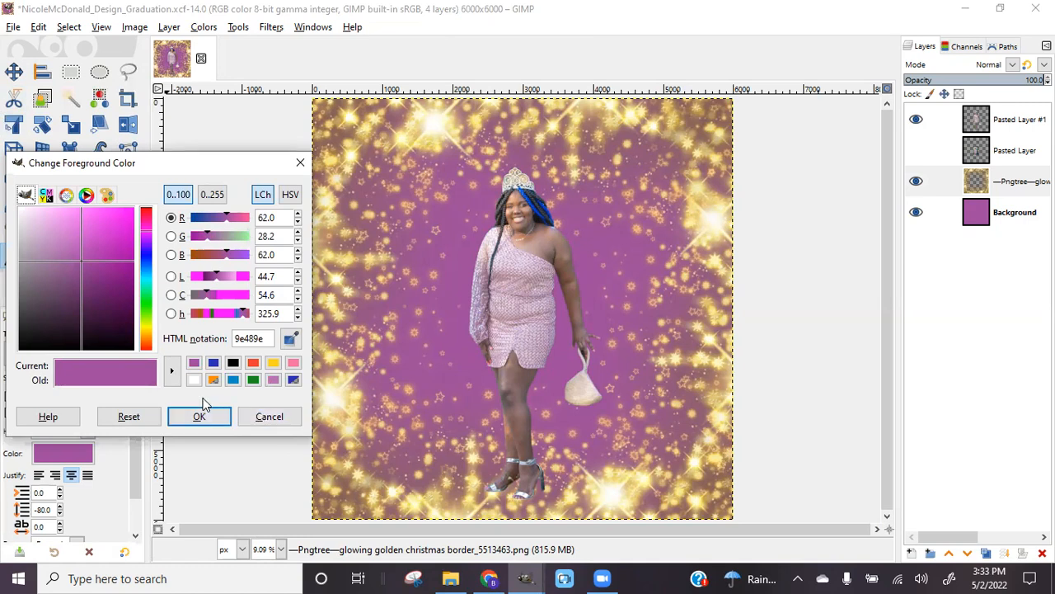
click(195, 380)
click(214, 422)
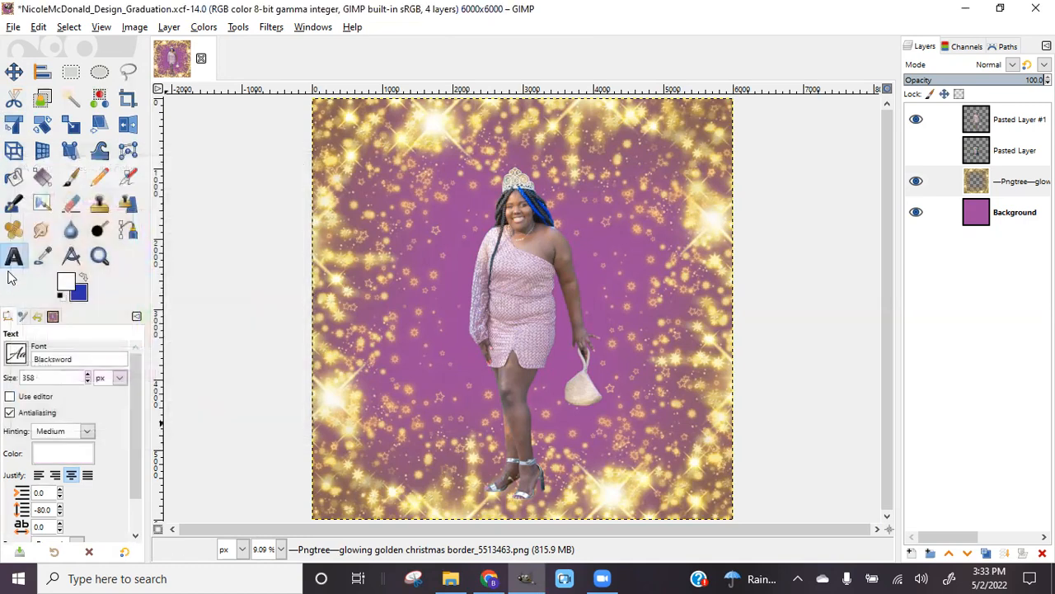
Choose the Amarillo font at 358 px and start a text box near the top
click(20, 354)
scroll(136, 140, down, 10)
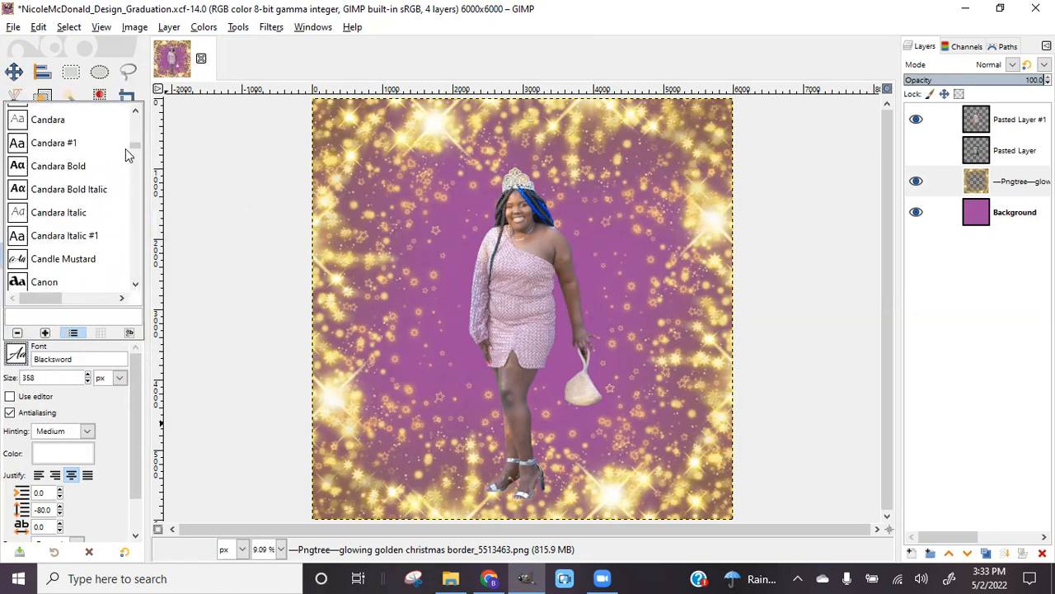
scroll(122, 161, up, 6)
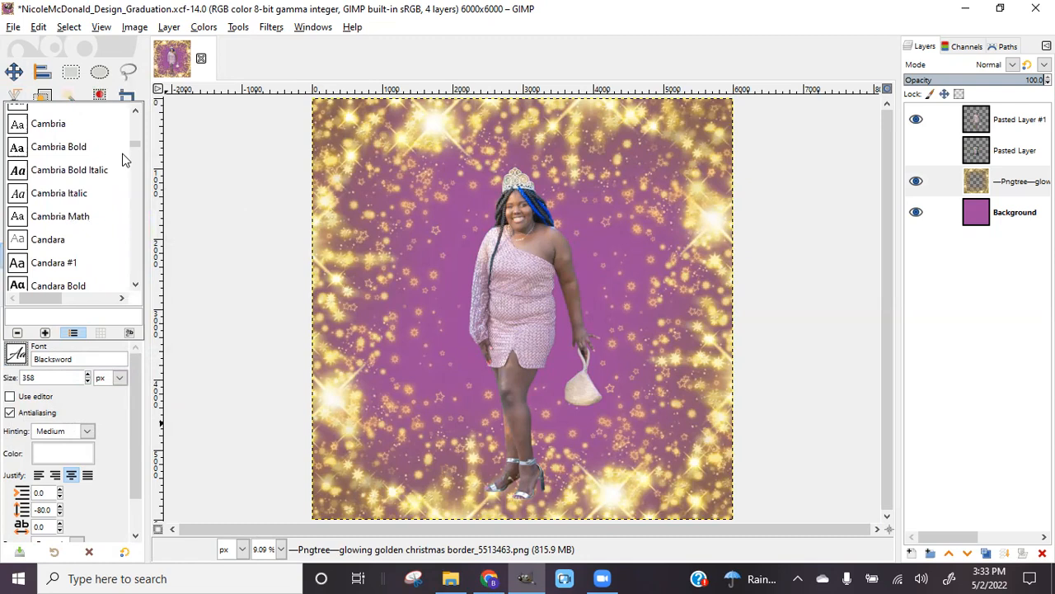
scroll(123, 163, up, 2)
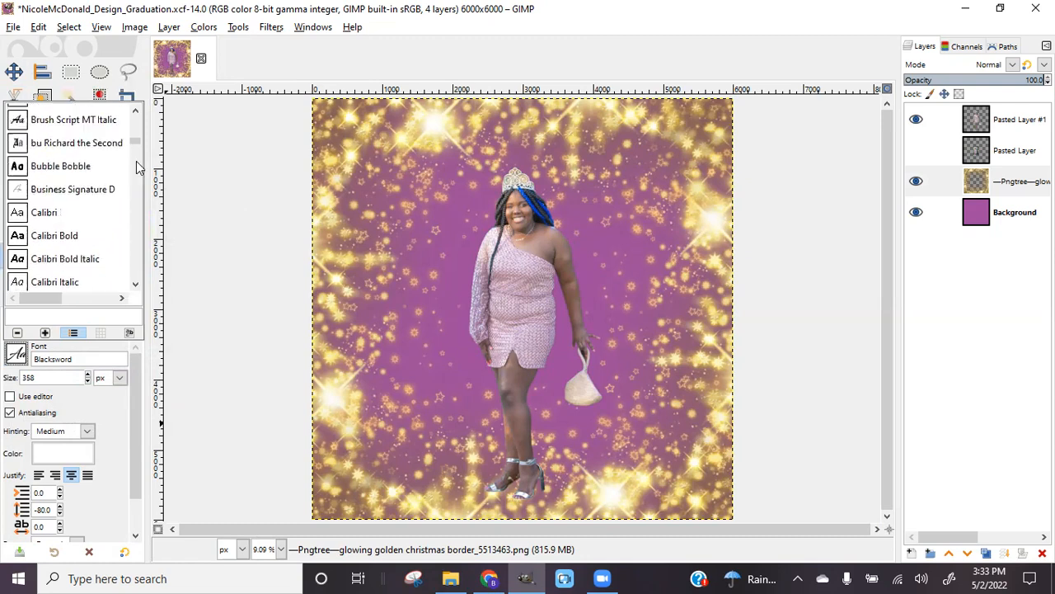
drag(136, 146, 136, 138)
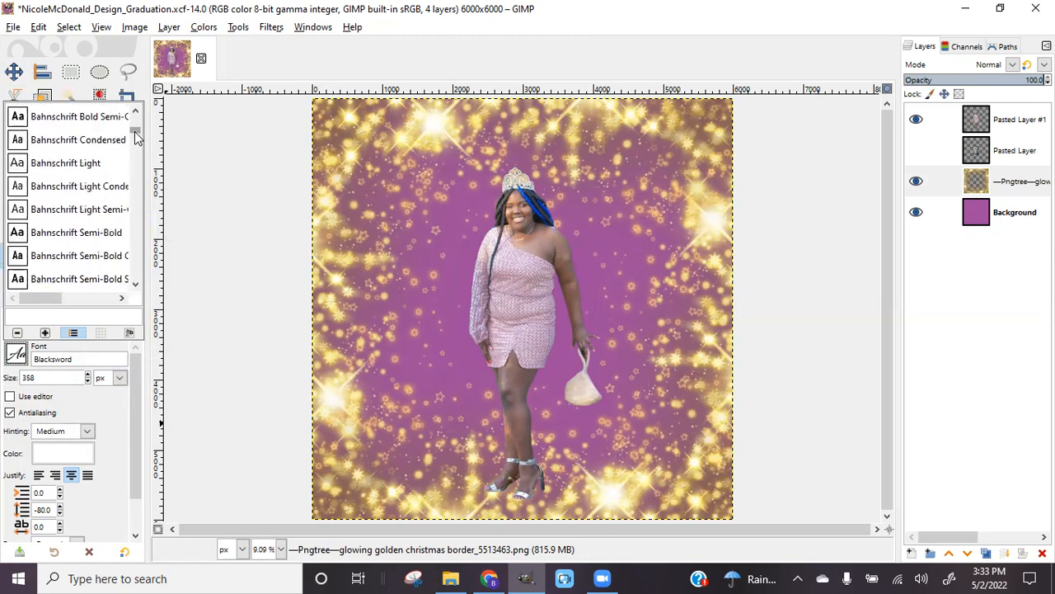
scroll(56, 224, up, 4)
scroll(59, 224, up, 6)
scroll(59, 225, up, 2)
click(42, 230)
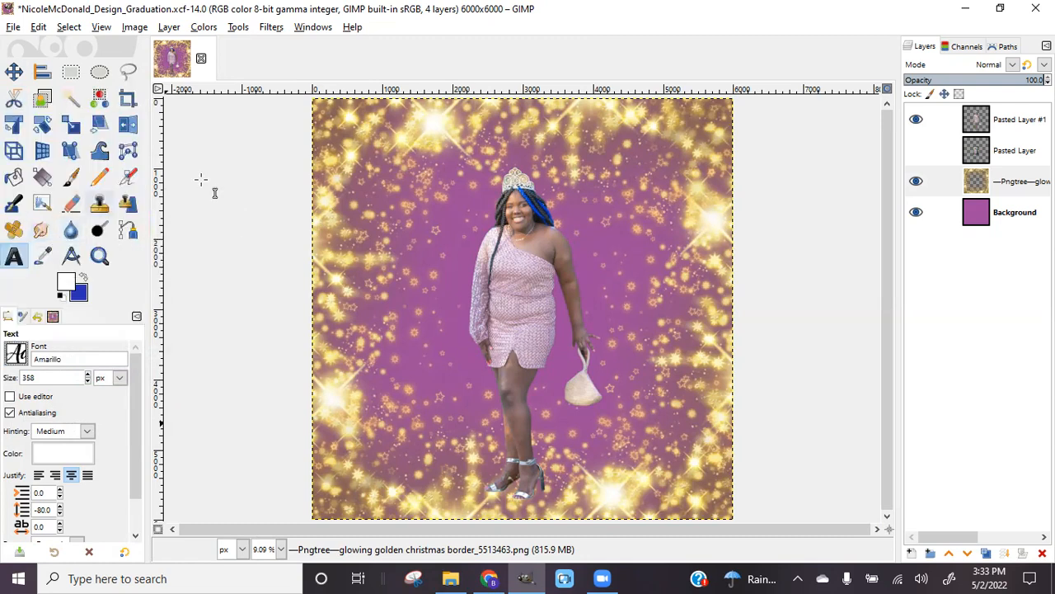
click(362, 165)
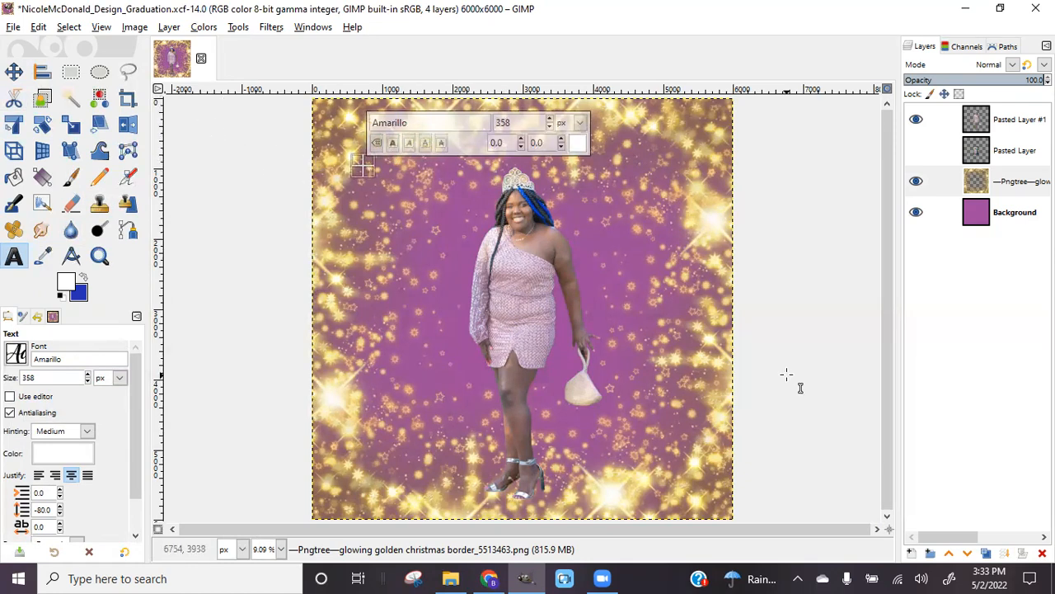
Type 'Congratulations' near the top and the graduate's name lower left, then switch to Facebook
text(Cong)
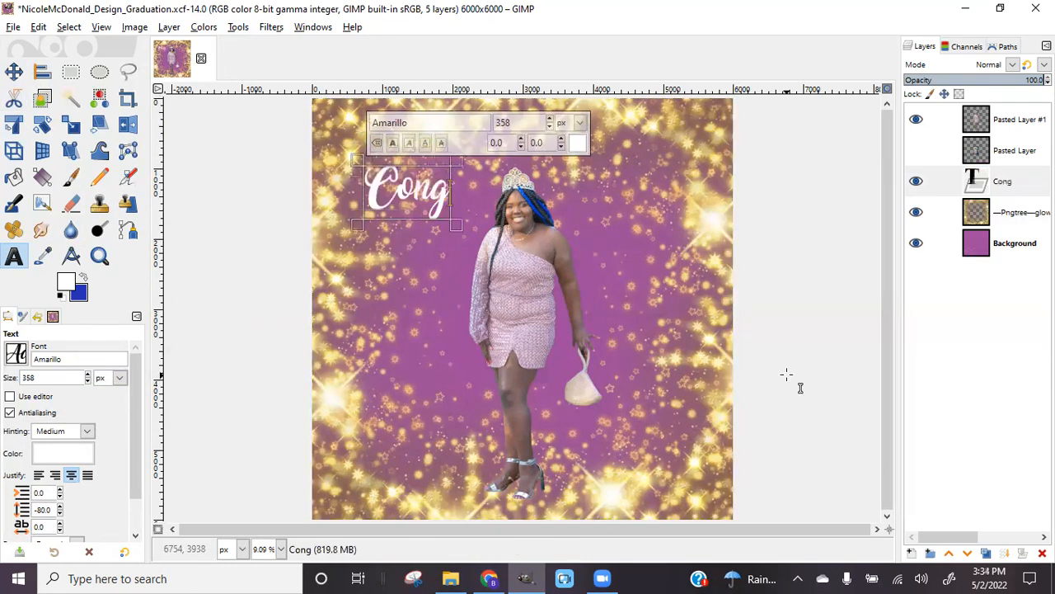
text(ratulations)
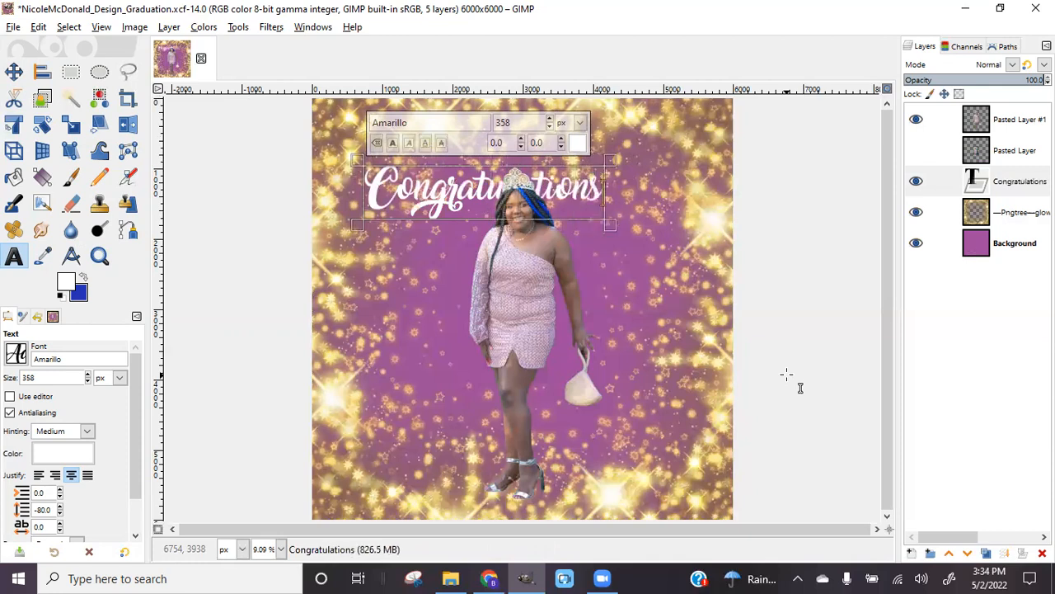
click(369, 439)
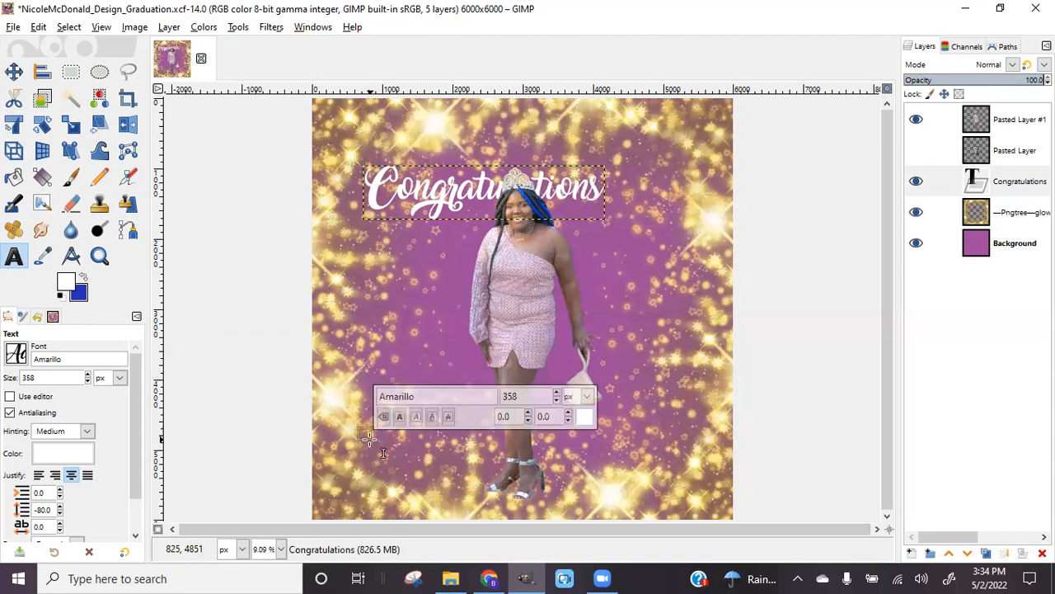
text(M)
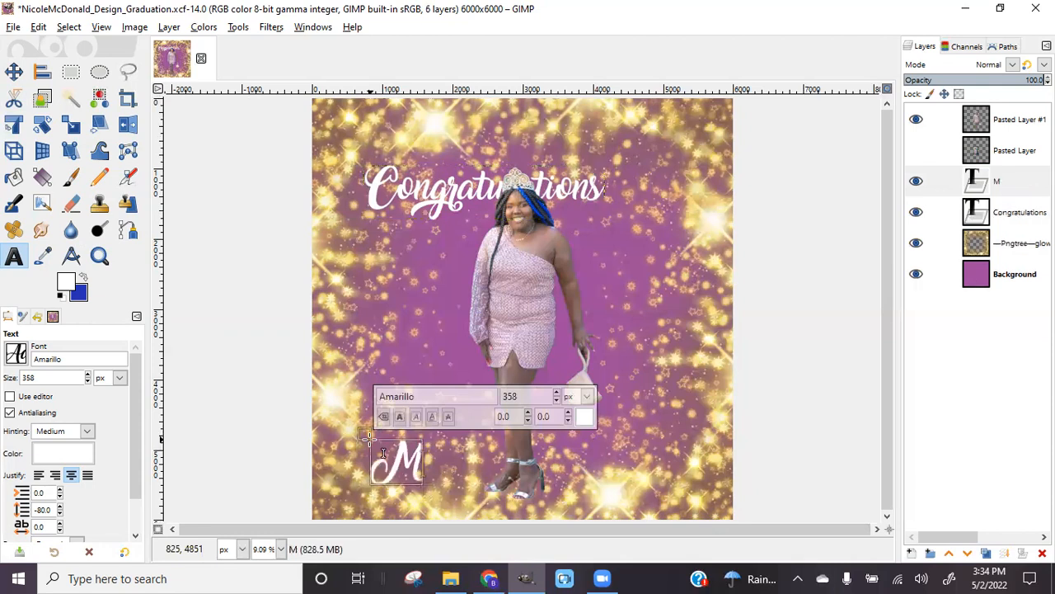
text(ya)
click(495, 578)
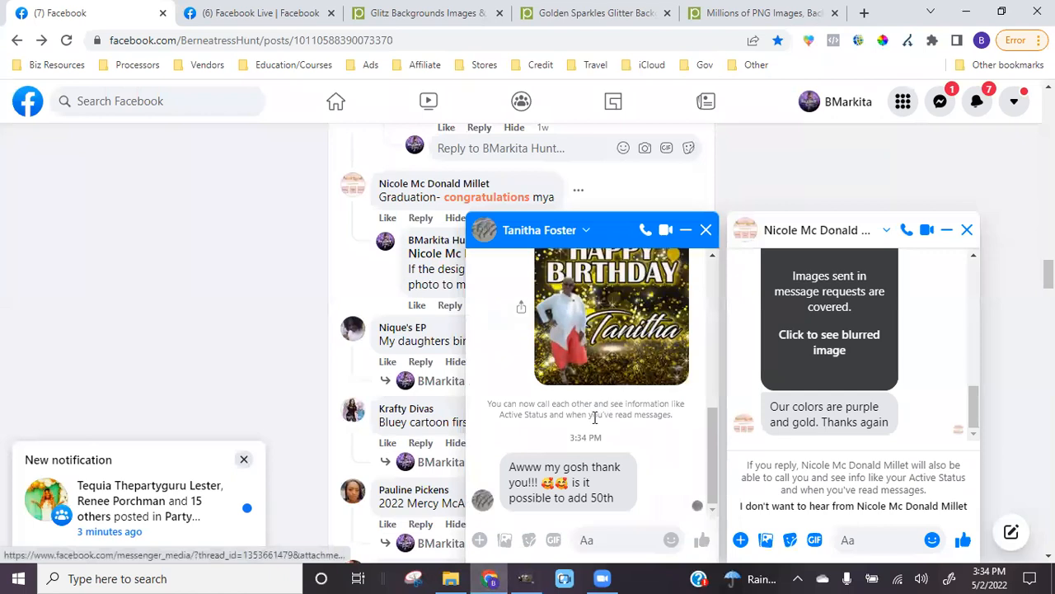
Minimise the open Facebook chat conversation and go back to the GIMP design
click(691, 230)
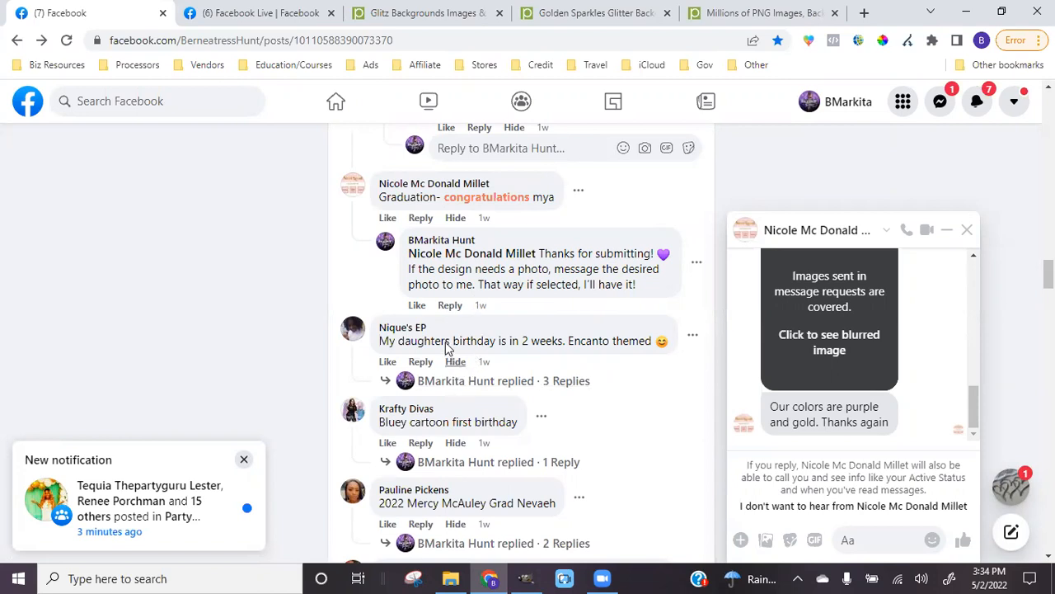
click(525, 578)
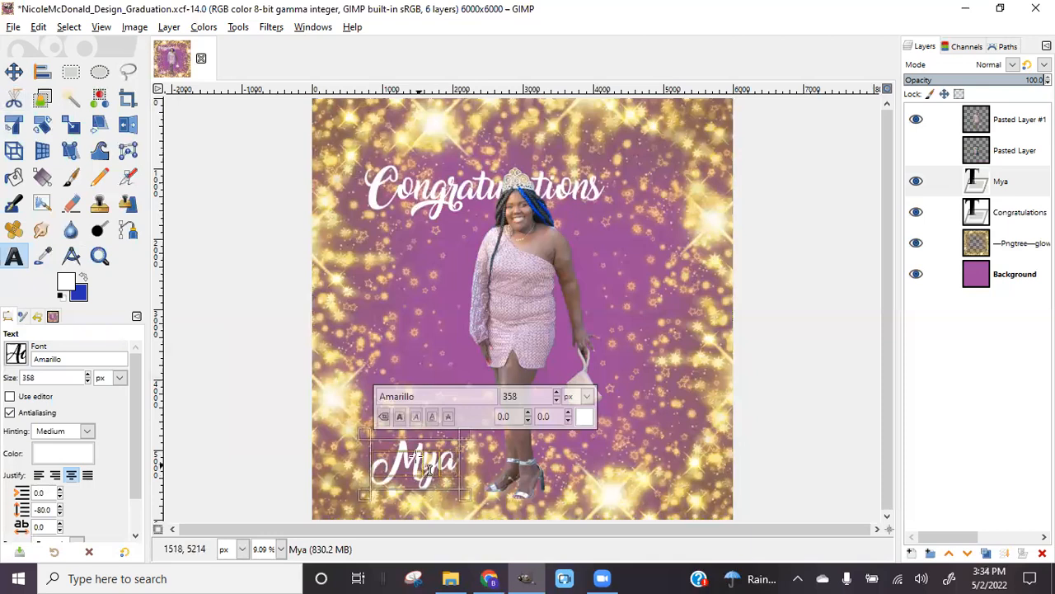
Enlarge the name to 870 px, move it lower-middle above the photos, and nudge Congratulations
click(558, 394)
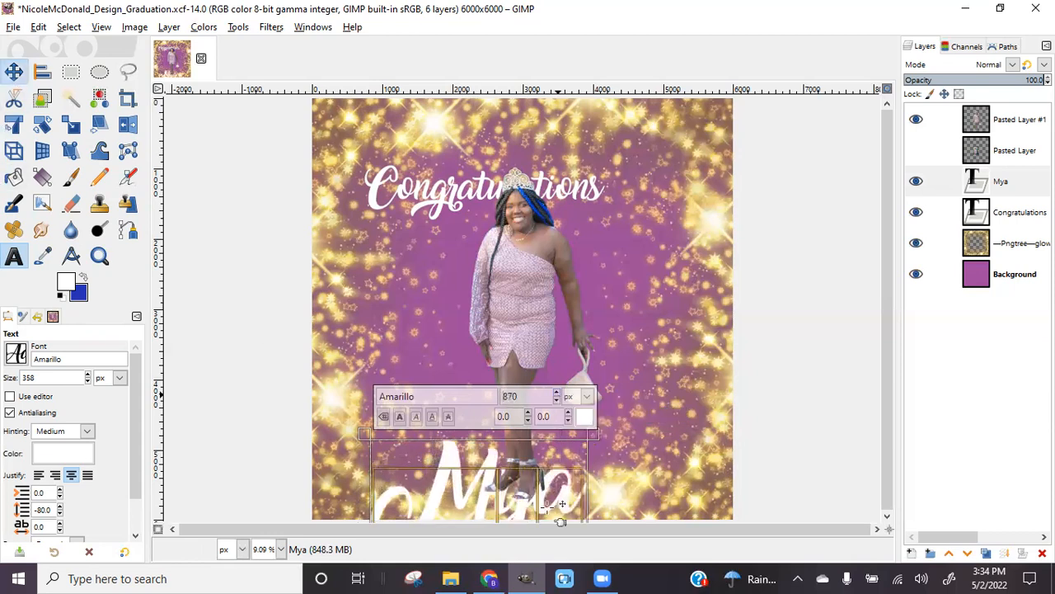
key(m)
drag(457, 461, 508, 395)
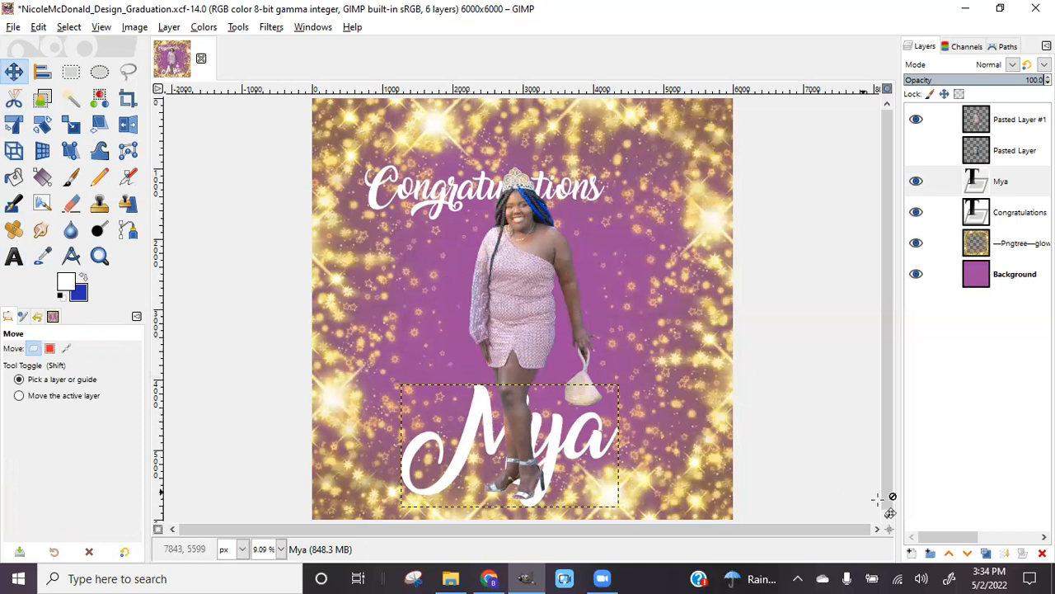
click(948, 554)
click(948, 554)
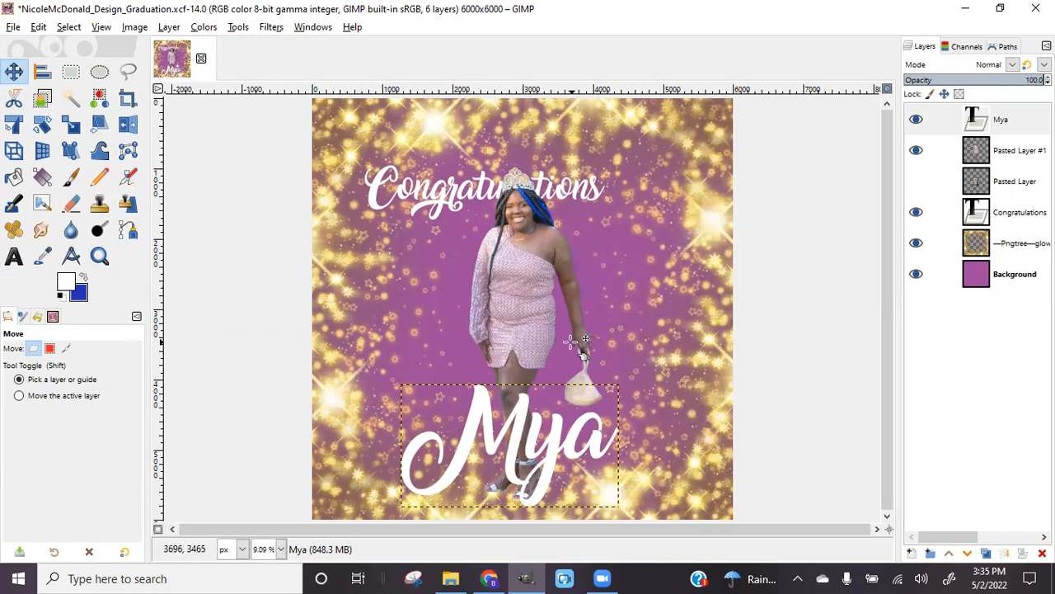
click(464, 210)
drag(463, 209, 427, 216)
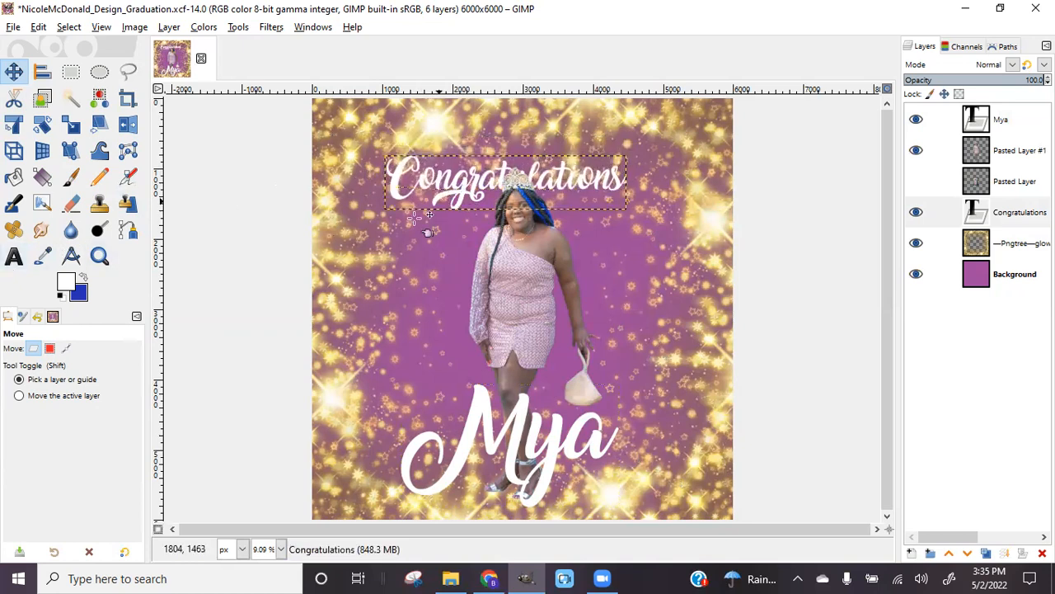
Edit the Congratulations text, then move it up toward the top-left of the canvas
click(15, 258)
click(494, 201)
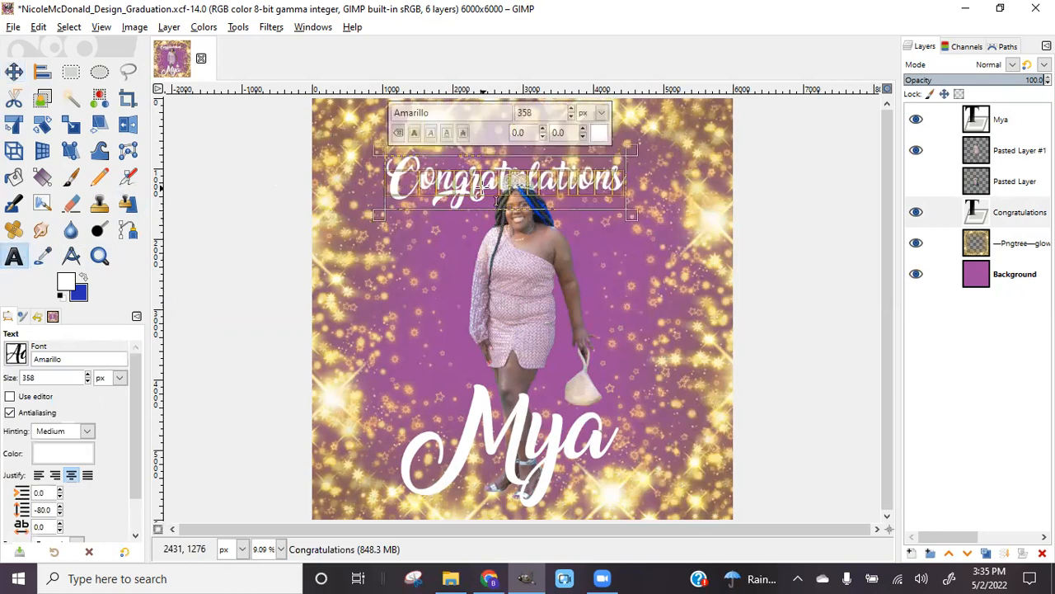
scroll(572, 113, up, 20)
scroll(572, 112, up, 20)
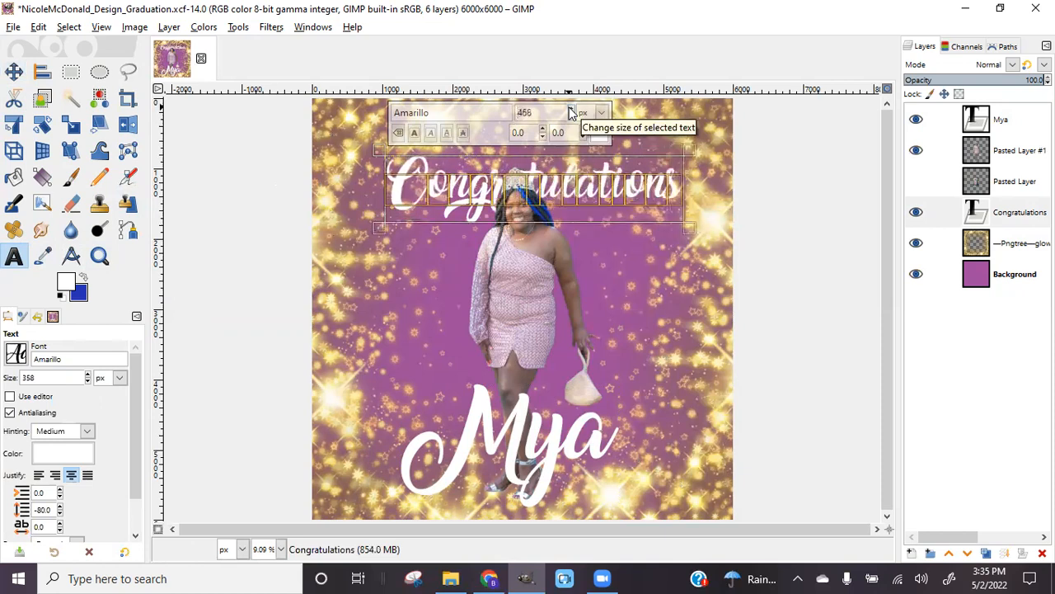
scroll(571, 113, up, 20)
scroll(572, 113, up, 20)
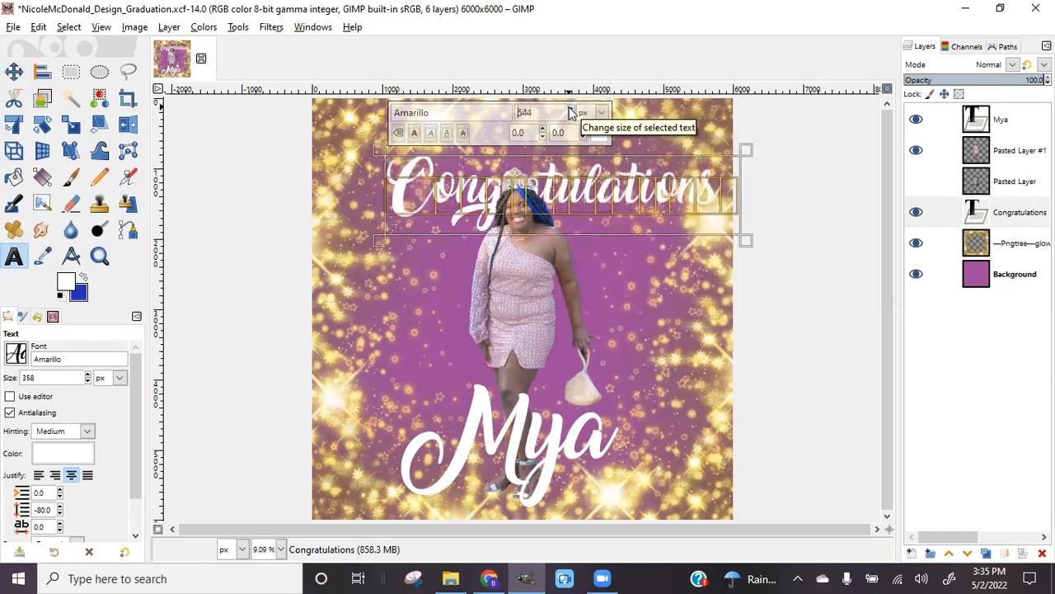
scroll(572, 113, up, 18)
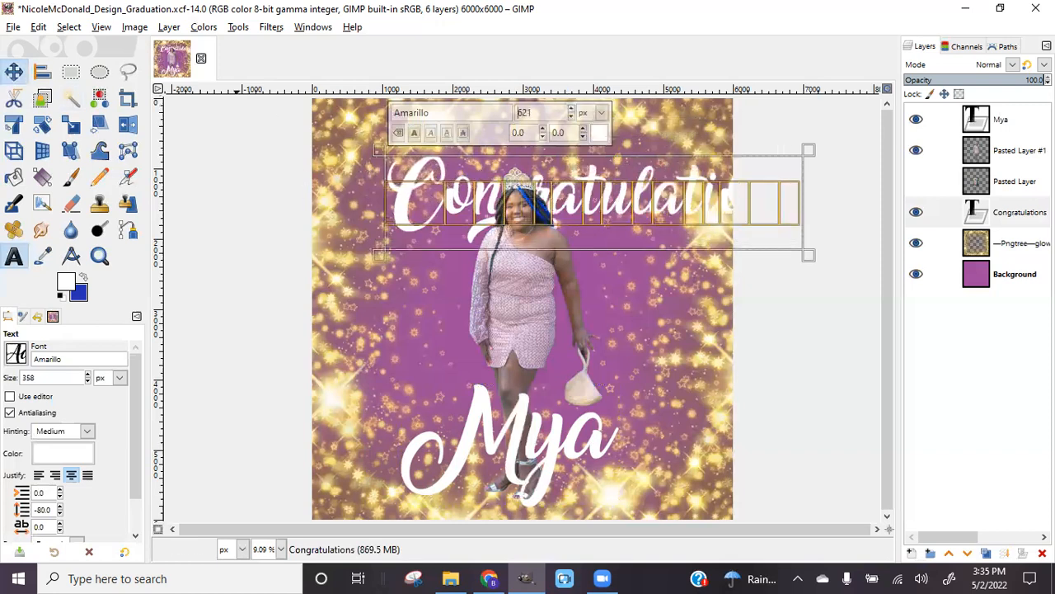
click(13, 72)
drag(419, 206, 350, 177)
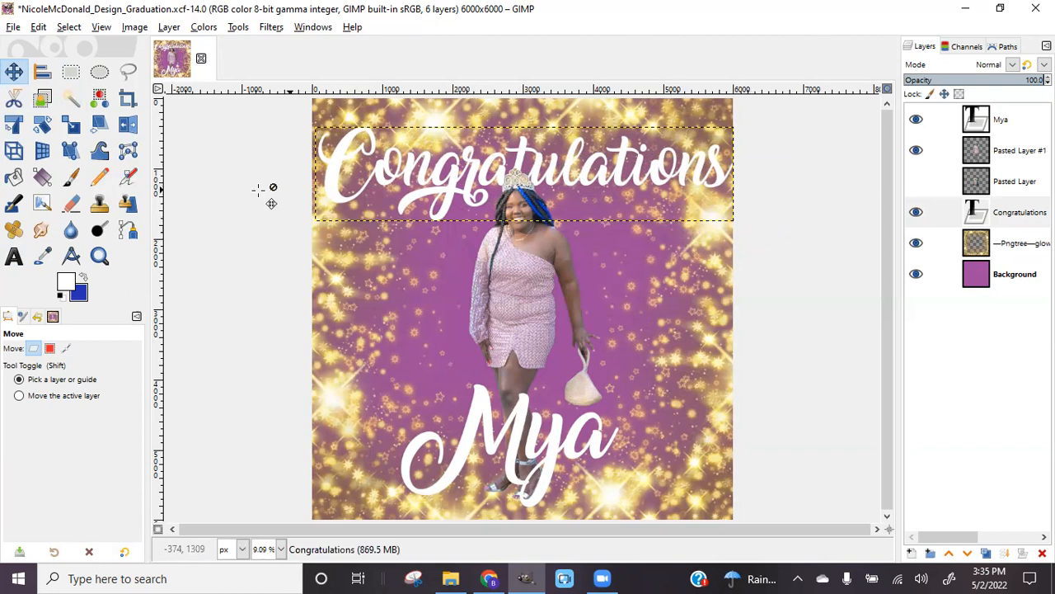
Lower Congratulations slightly and reduce its font size to 583 px
click(13, 256)
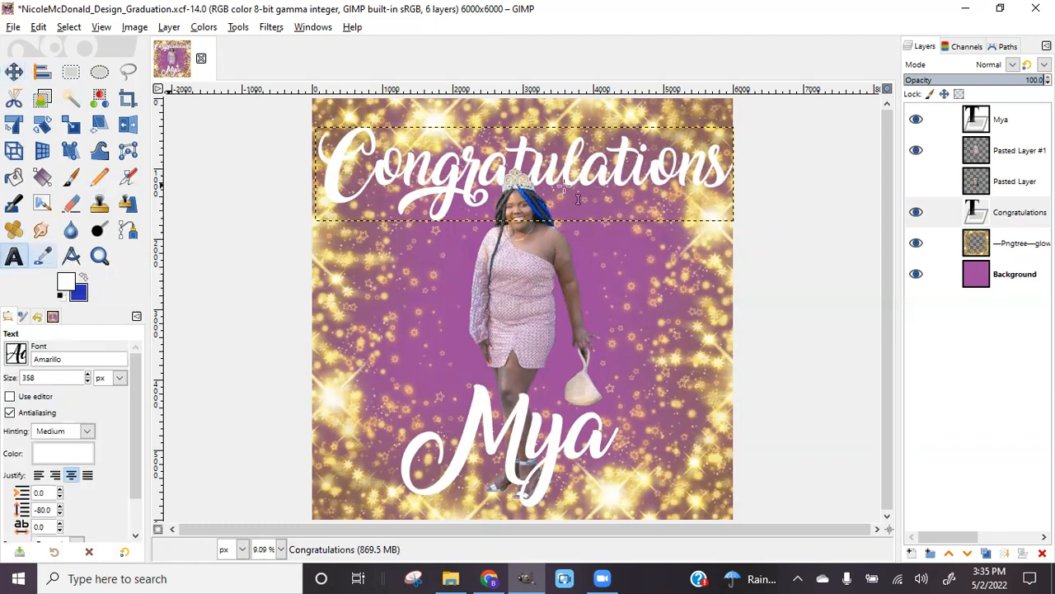
click(604, 160)
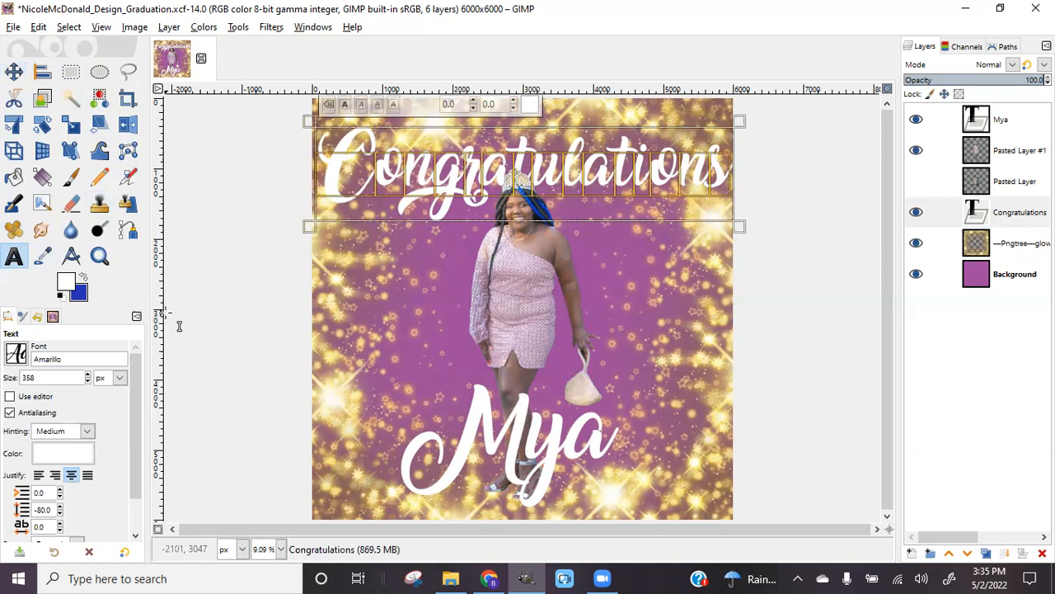
click(14, 71)
drag(382, 167, 380, 193)
click(14, 256)
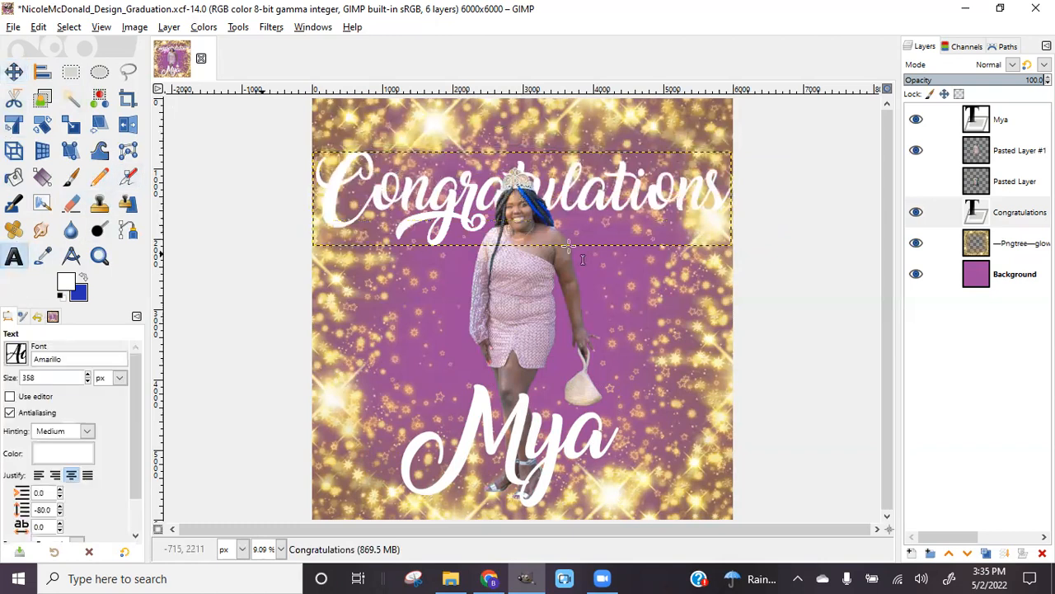
click(616, 221)
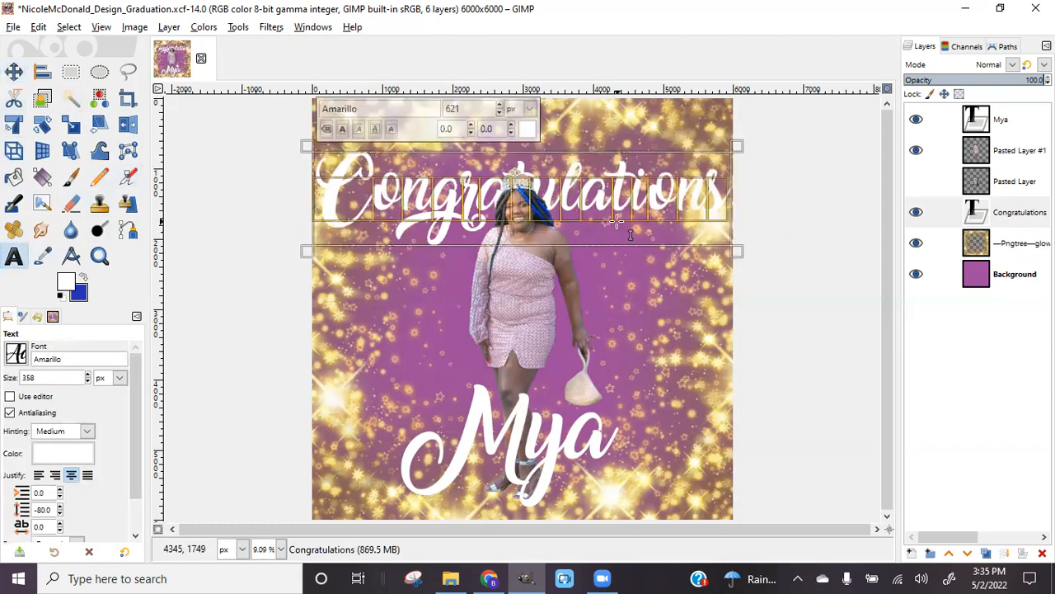
click(500, 114)
click(500, 115)
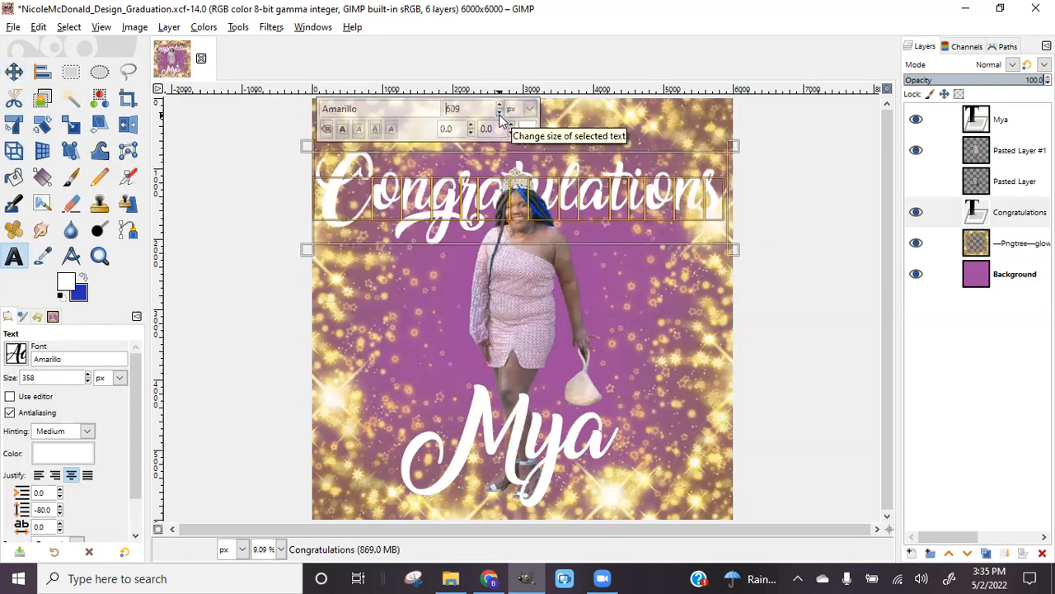
click(500, 115)
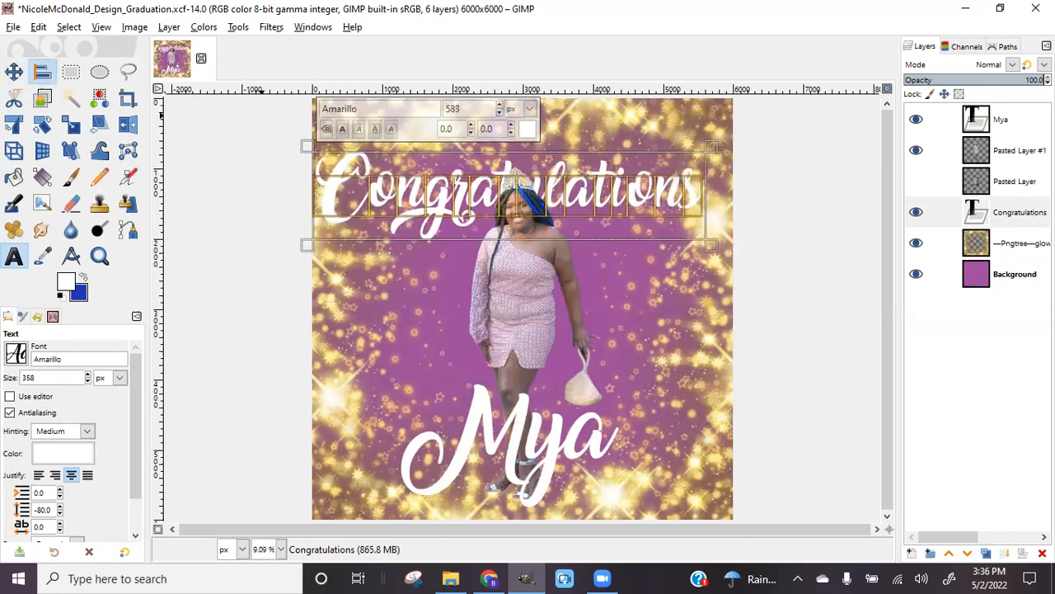
Centre Congratulations and the name text horizontally on the image, then move Congratulations higher
click(42, 72)
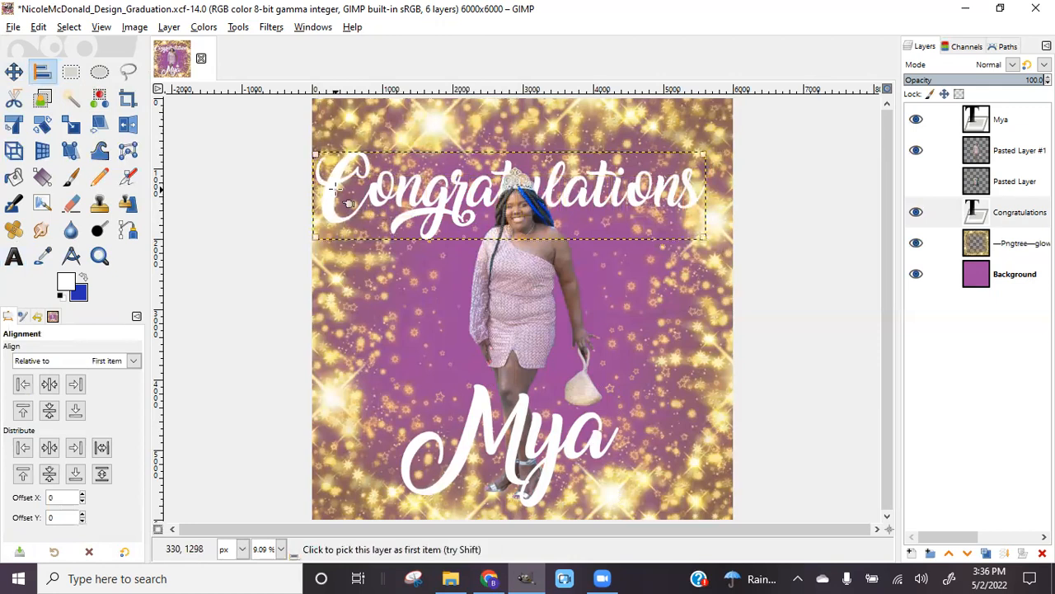
click(49, 383)
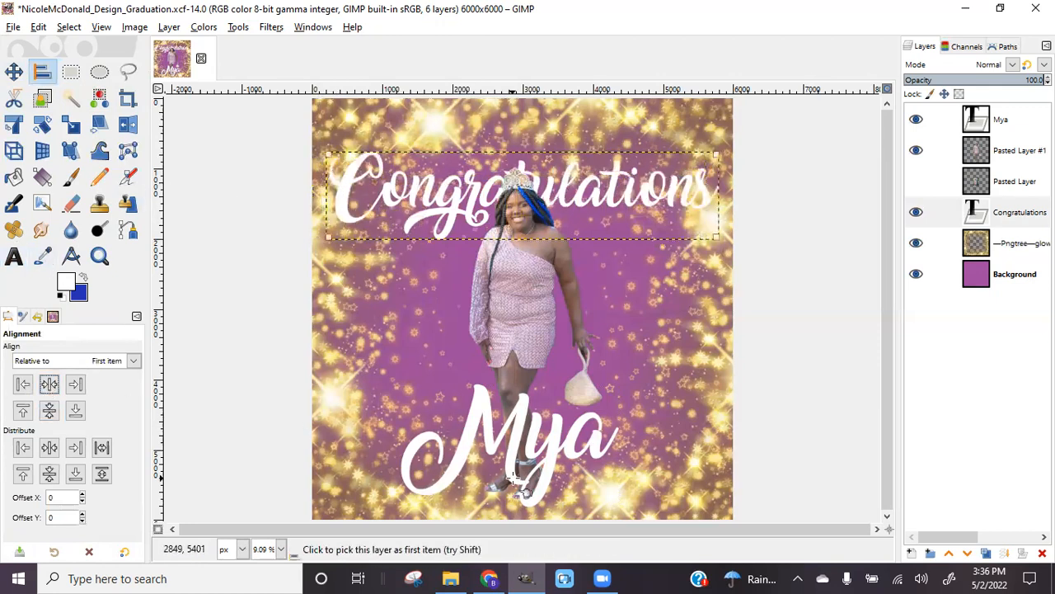
click(495, 425)
click(43, 384)
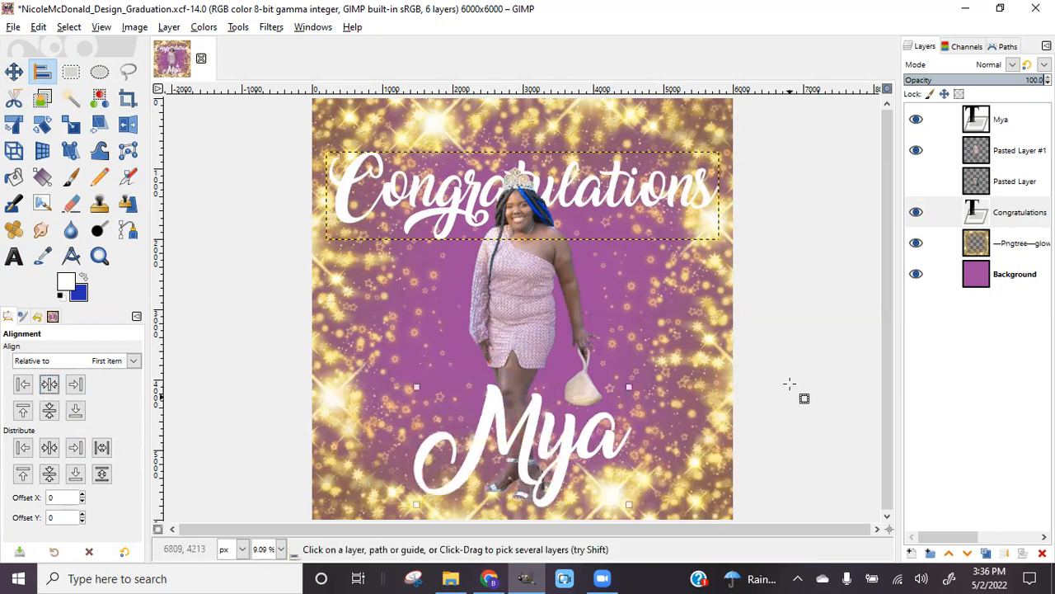
key(m)
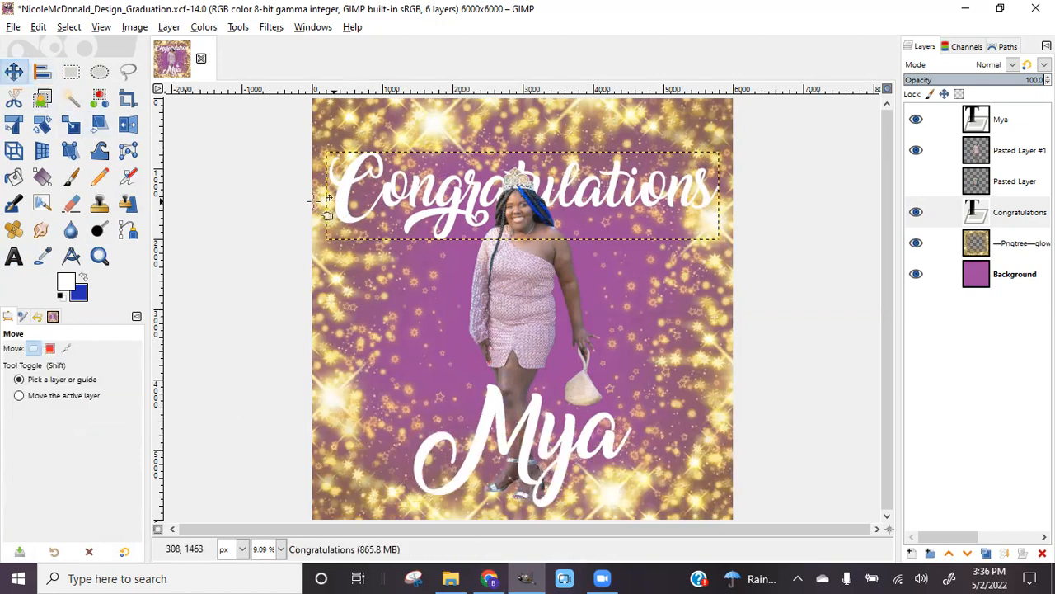
drag(347, 200, 345, 183)
drag(357, 189, 346, 176)
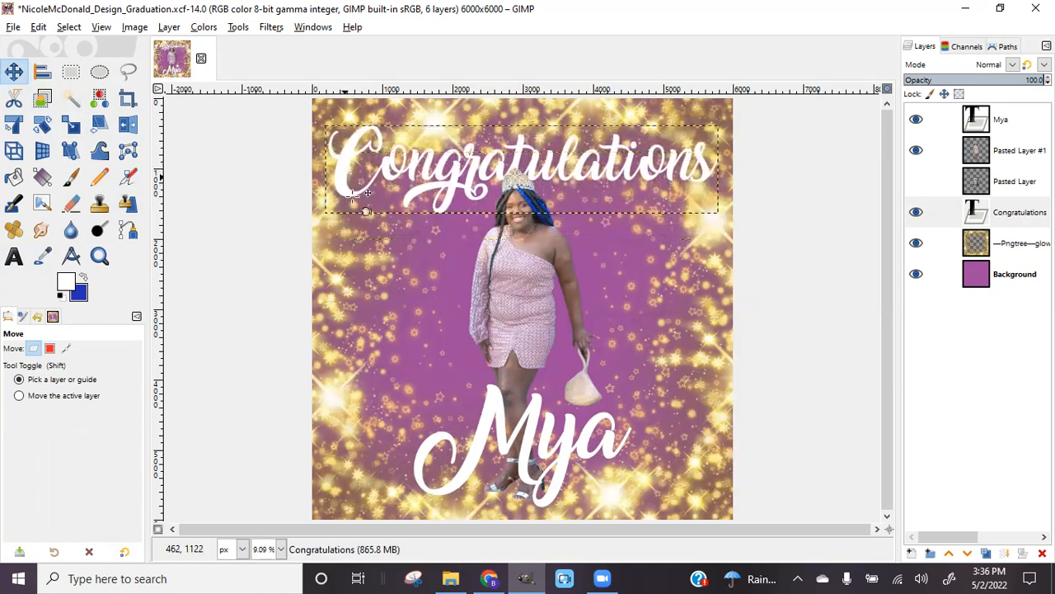
Save the graduation design and raise the Congratulations layer to the top of the stack
click(13, 26)
click(33, 151)
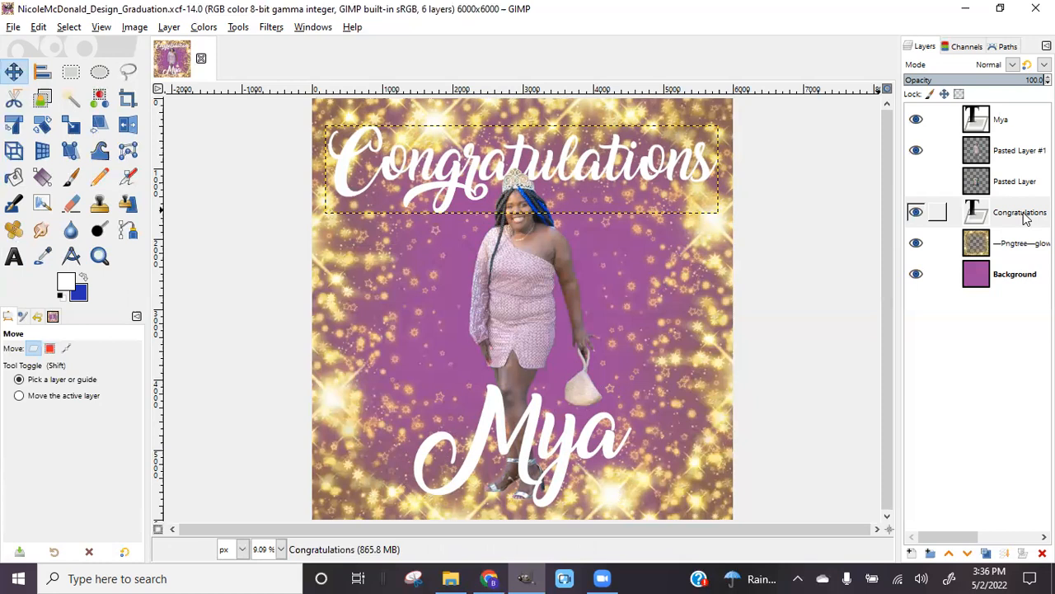
click(949, 554)
click(949, 554)
click(949, 554)
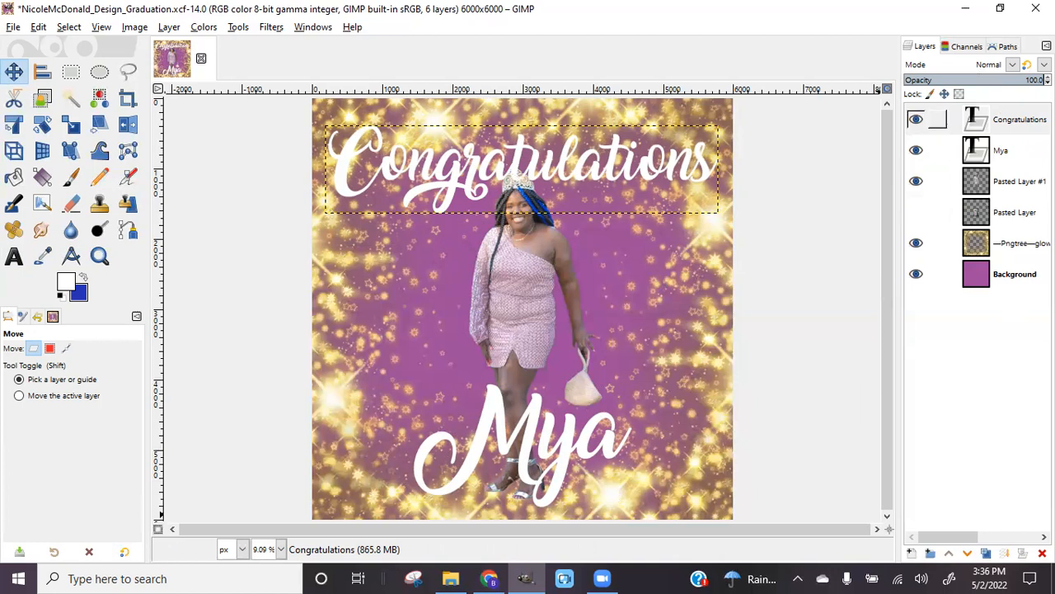
click(990, 119)
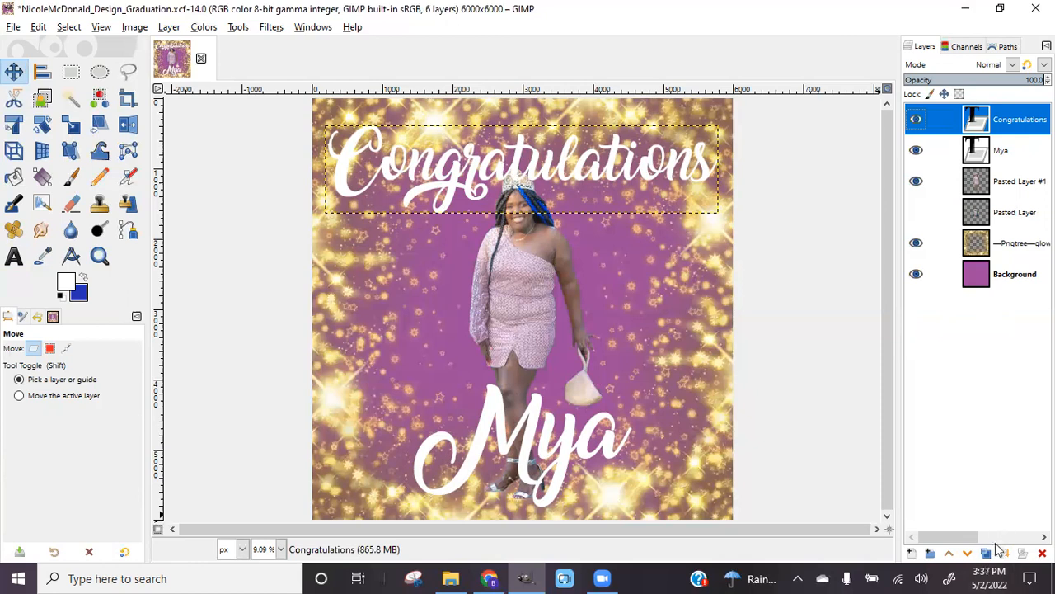
Duplicate the Congratulations and name text layers, hide both originals, and select Congratulations #1
click(986, 555)
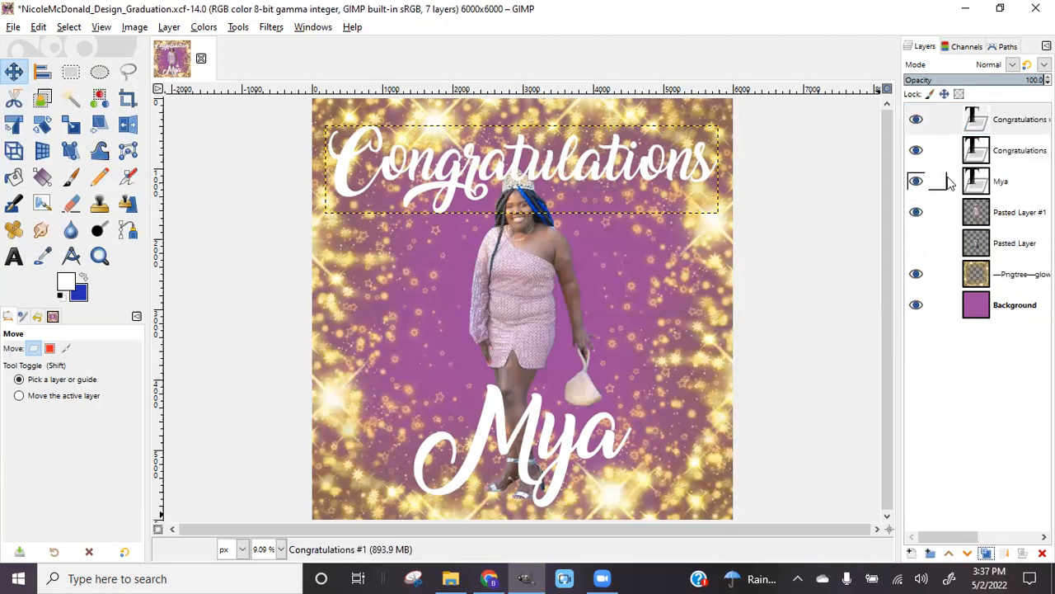
click(1006, 181)
click(986, 554)
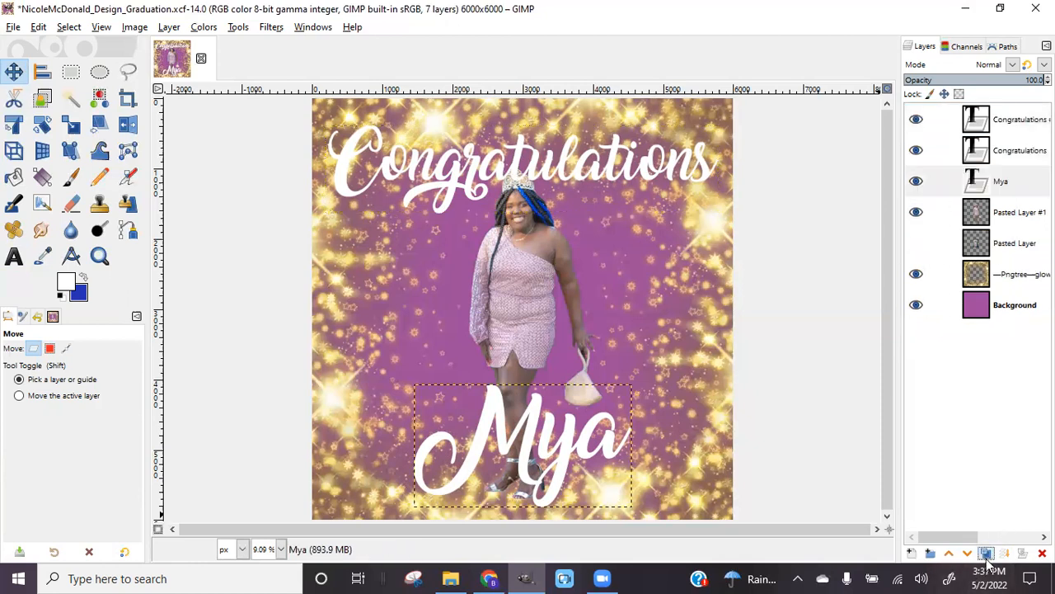
click(915, 151)
click(915, 212)
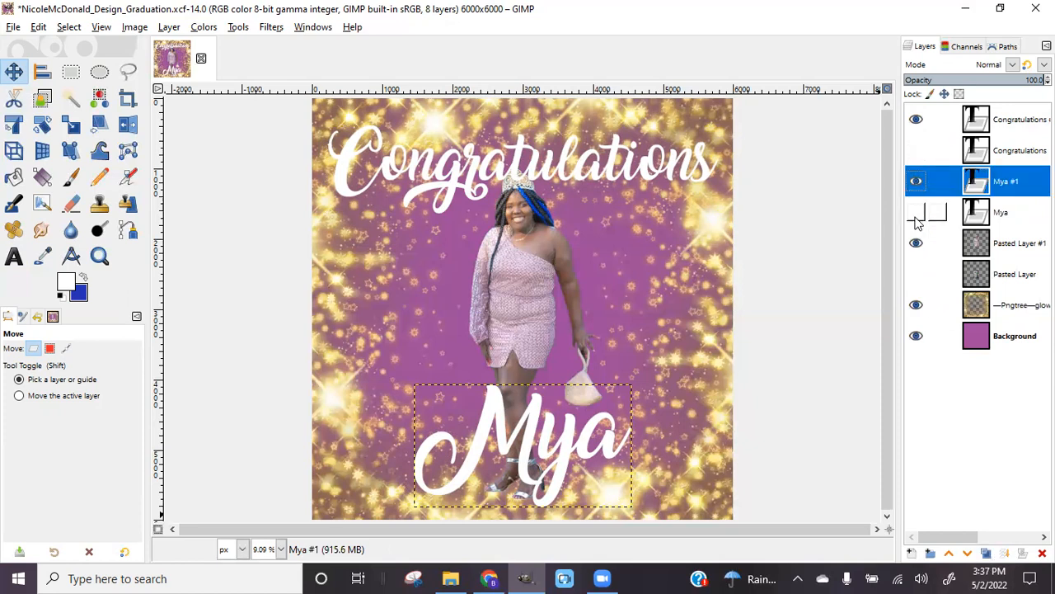
click(1002, 120)
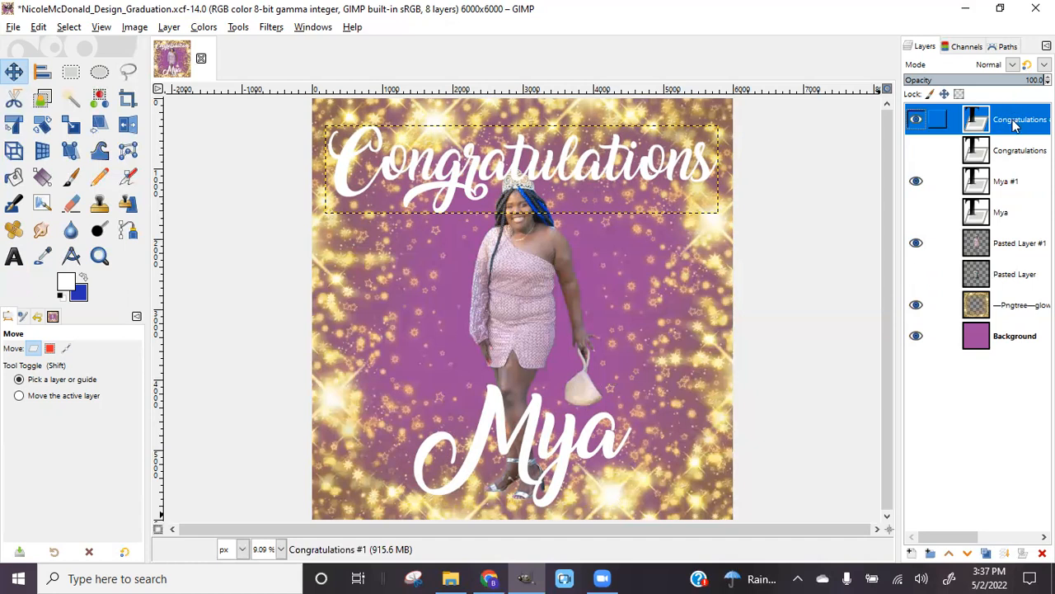
Turn the Congratulations #1 lettering into a selection with Alpha to Selection
right_click(1015, 124)
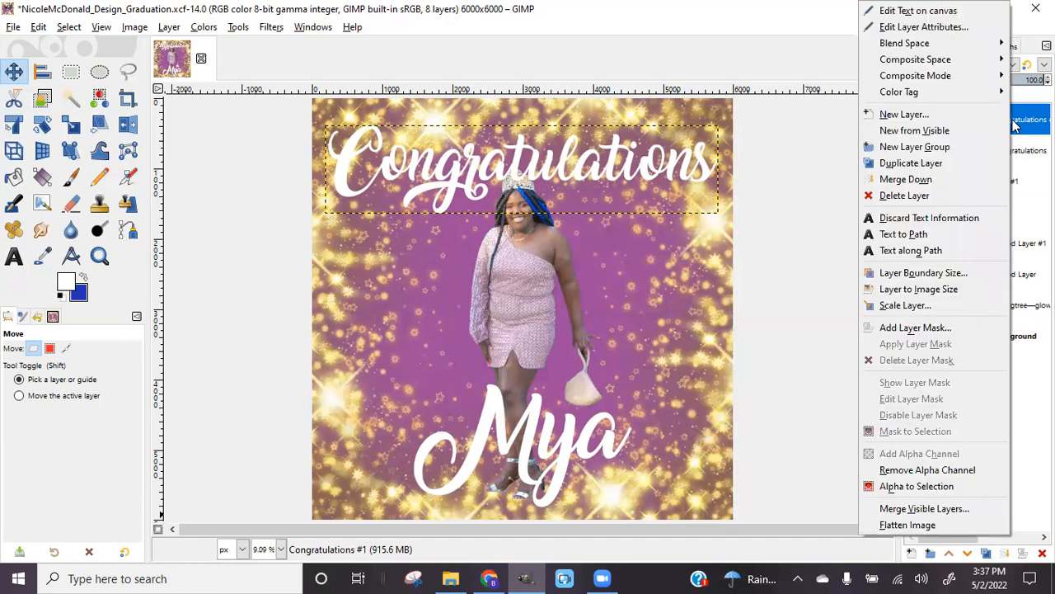
click(892, 488)
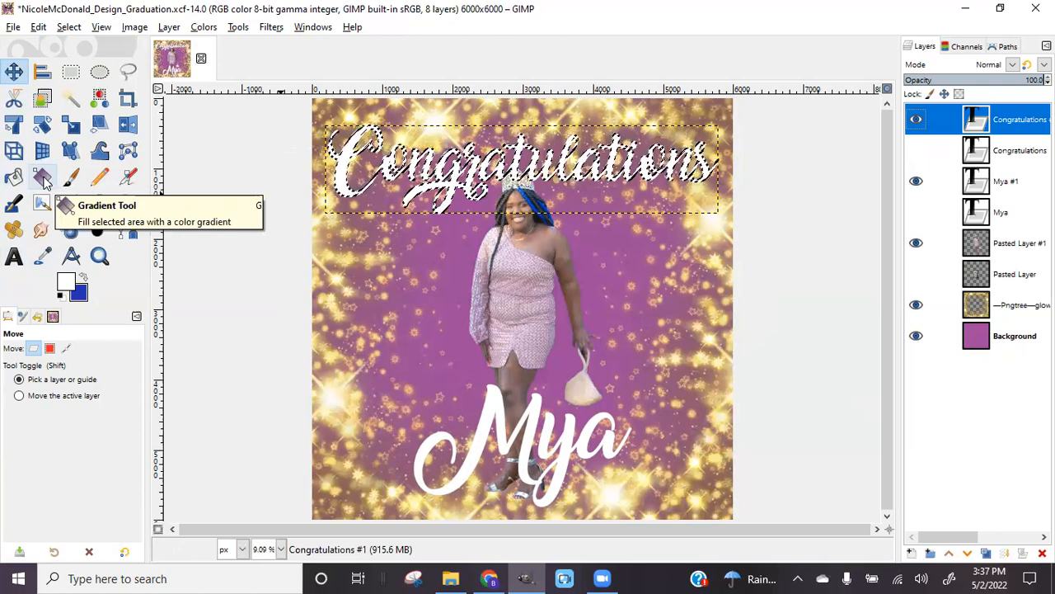
click(44, 178)
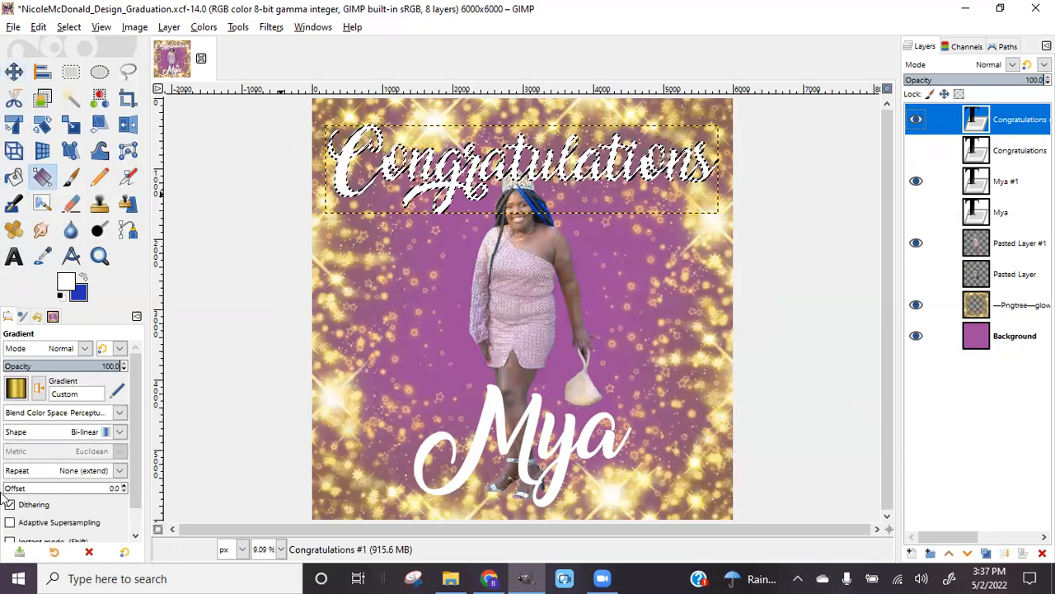
Browse the gradient list for the Gradient tool and keep the gold Custom gradient
click(17, 387)
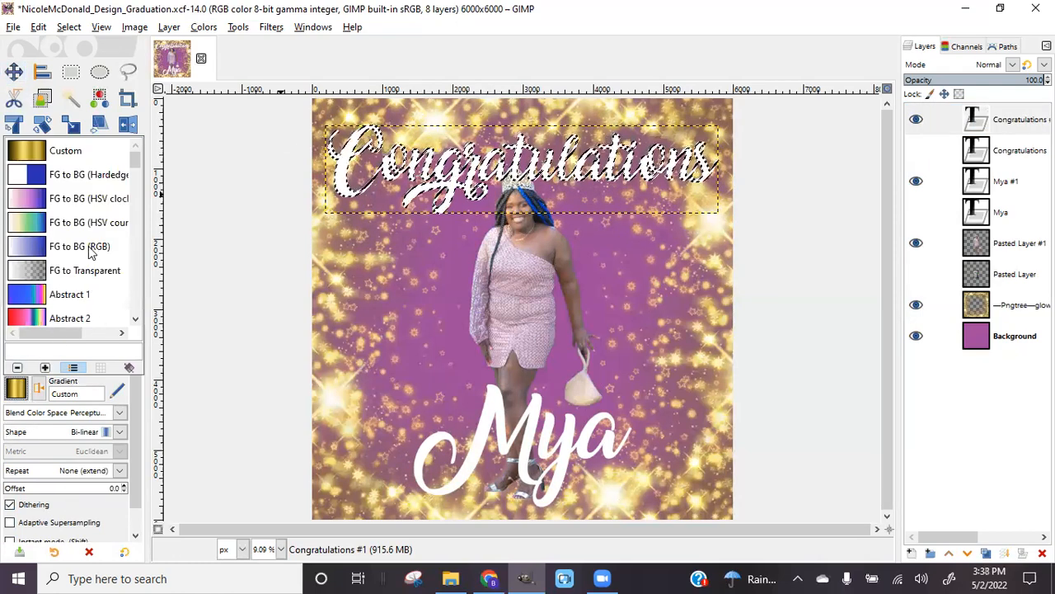
scroll(91, 252, down, 5)
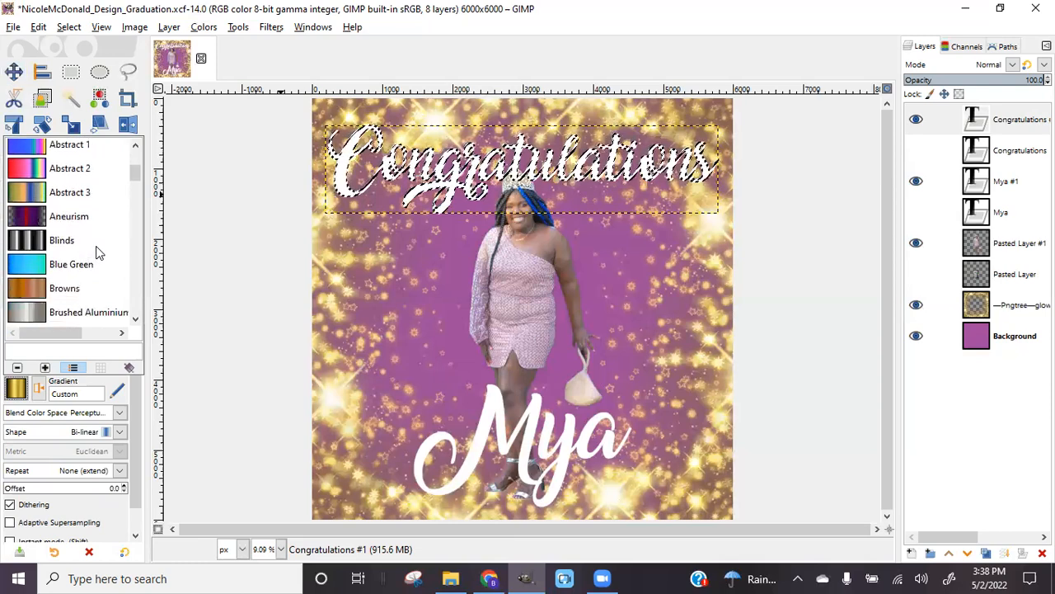
scroll(97, 251, down, 3)
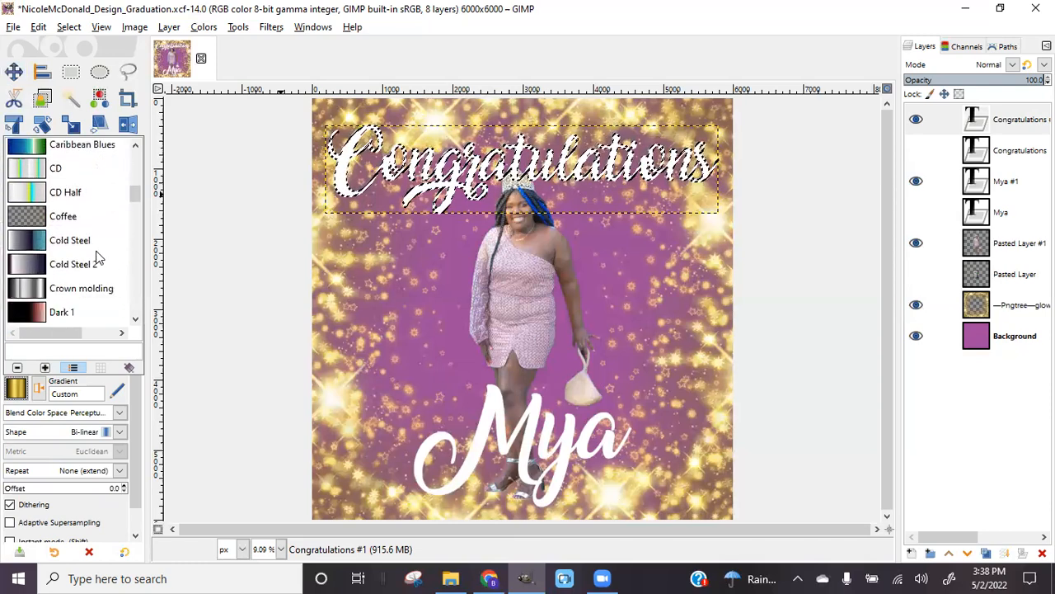
scroll(96, 258, down, 6)
scroll(96, 257, down, 6)
scroll(96, 258, down, 6)
scroll(99, 257, down, 6)
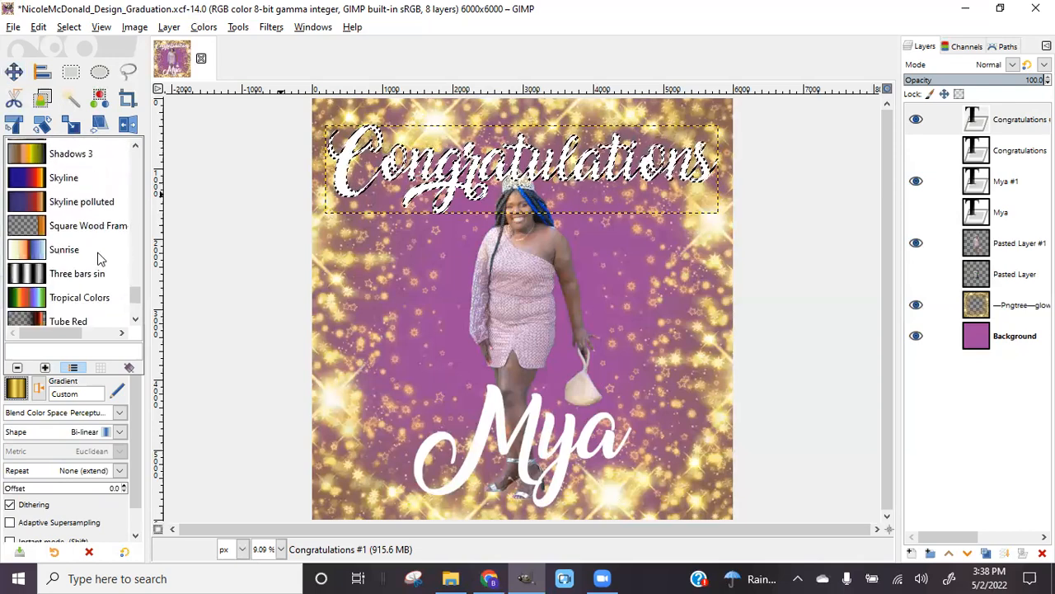
scroll(97, 258, down, 3)
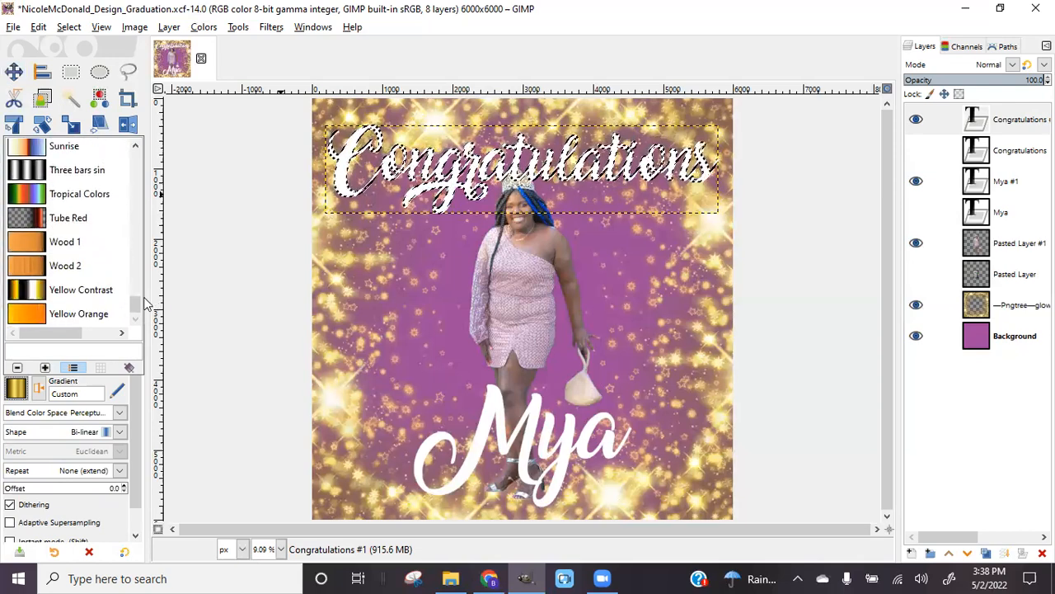
click(35, 389)
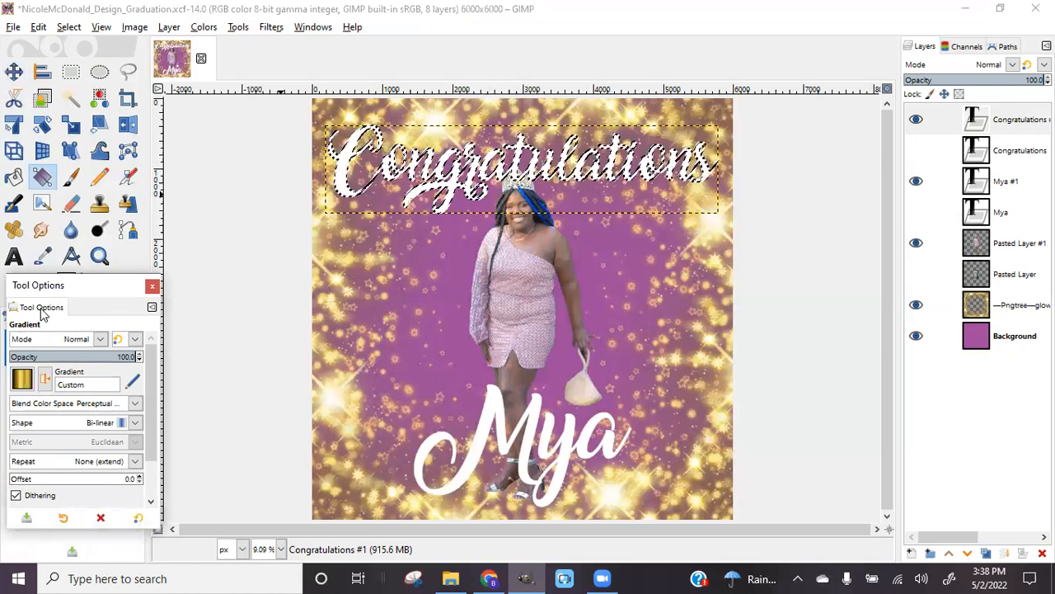
Move the floating Tool Options down to reveal the toolbox, keeping the Bi-linear gradient shape
drag(44, 297, 59, 389)
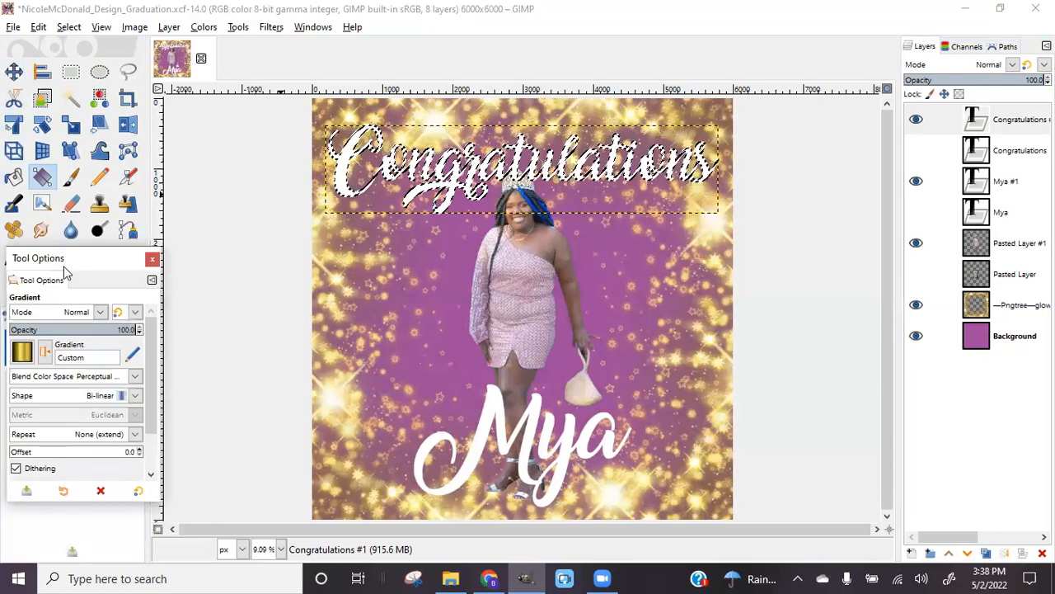
drag(63, 267, 63, 320)
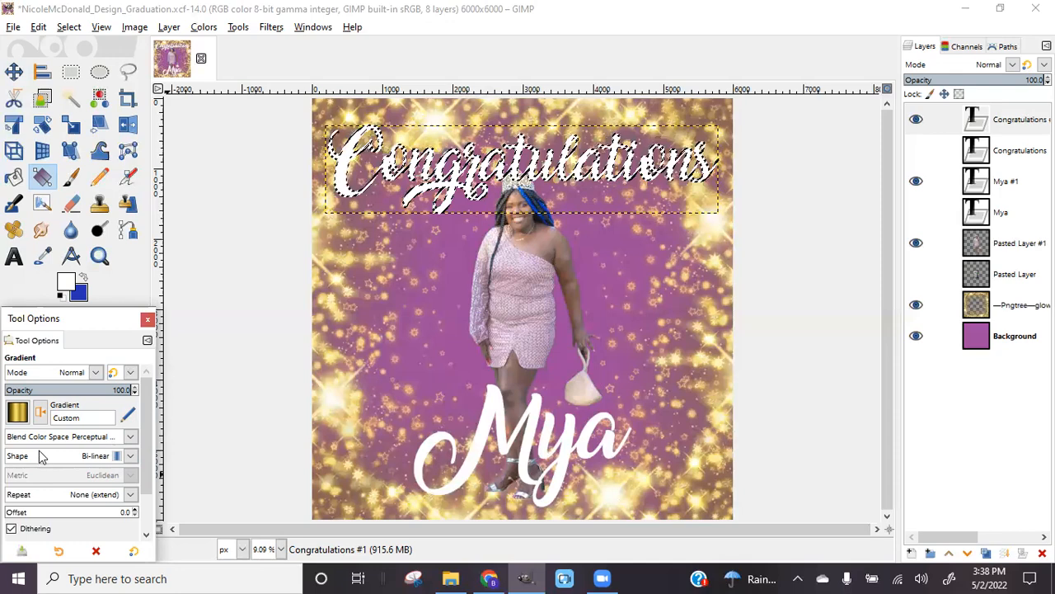
click(132, 458)
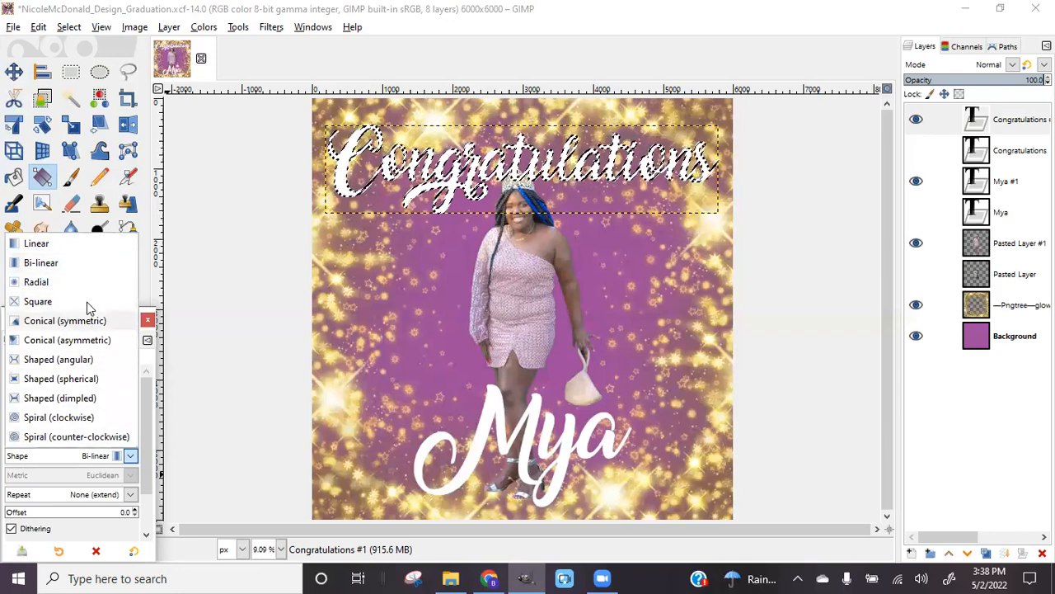
click(47, 264)
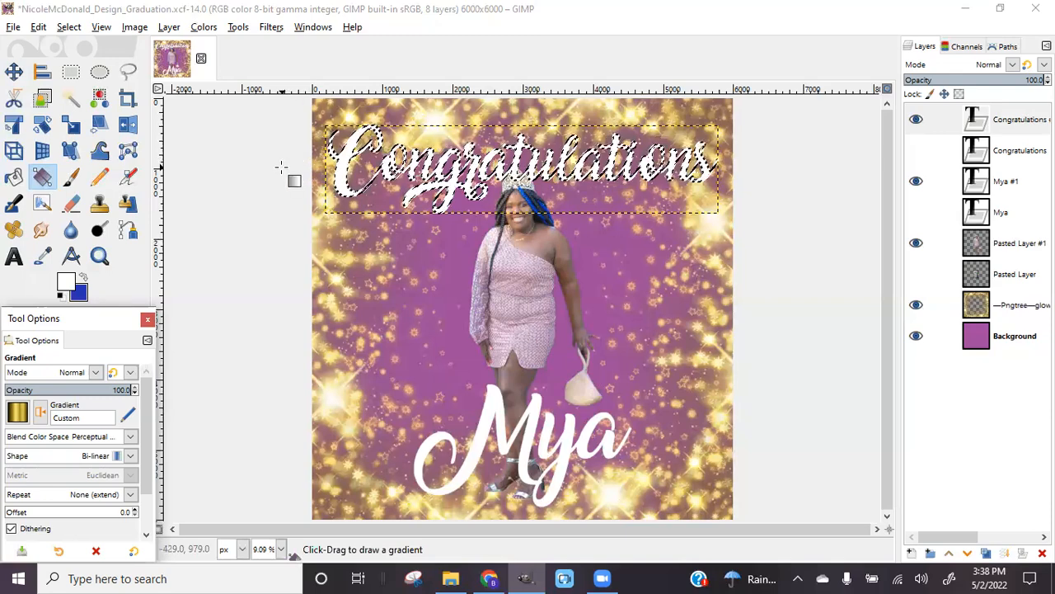
Fill the Congratulations #1 letters with the gold Bi-linear gradient, then deselect everything
drag(281, 167, 740, 171)
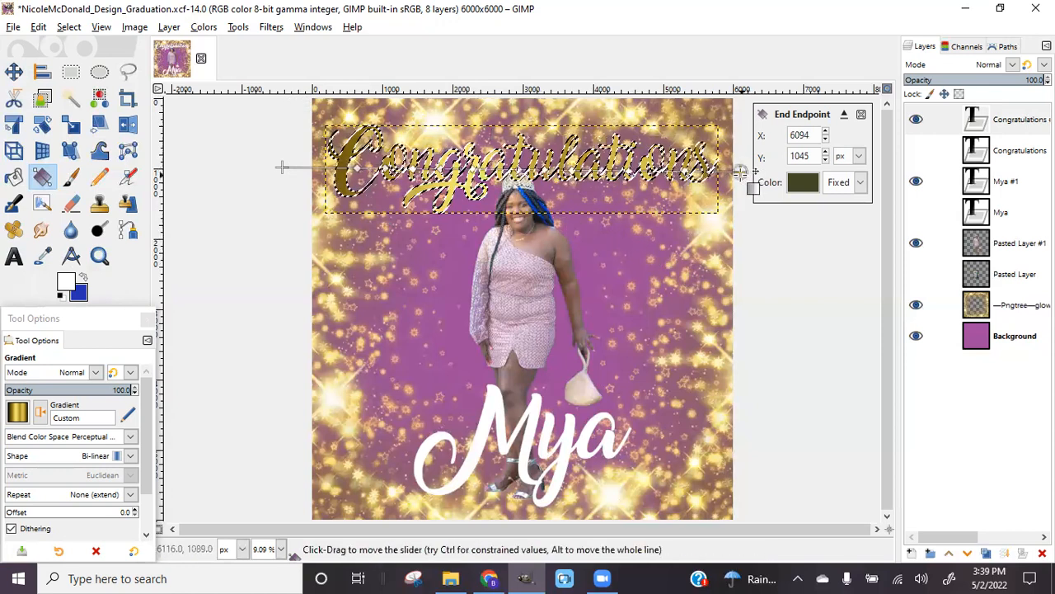
click(650, 169)
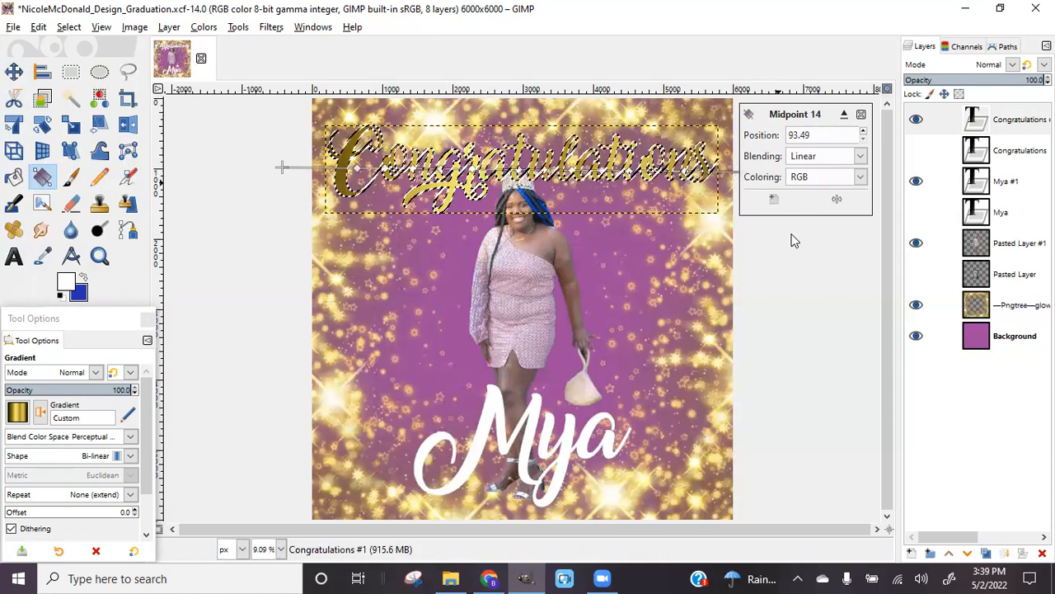
drag(283, 166, 228, 158)
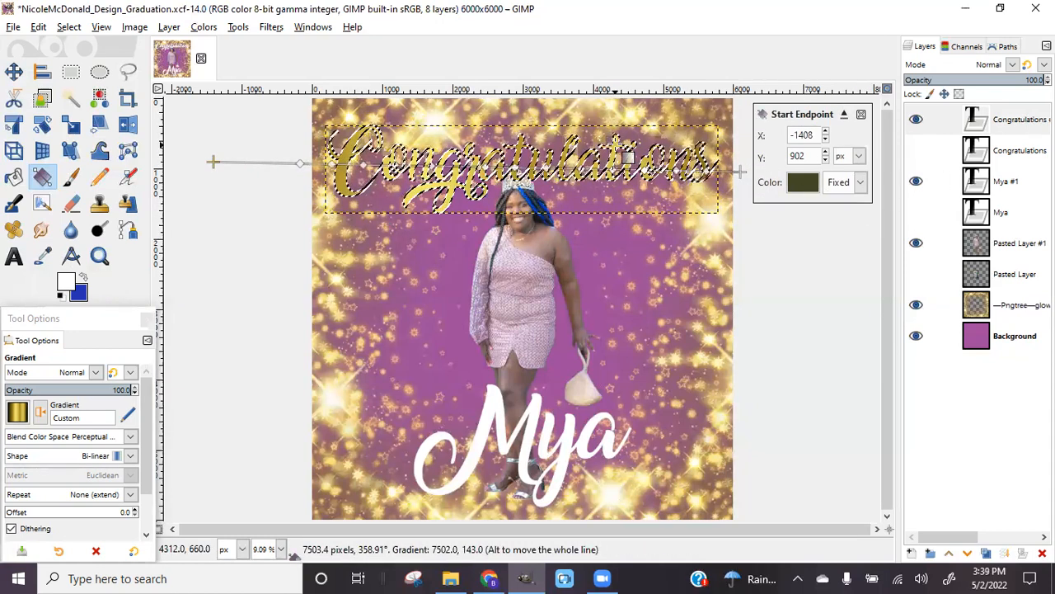
click(615, 144)
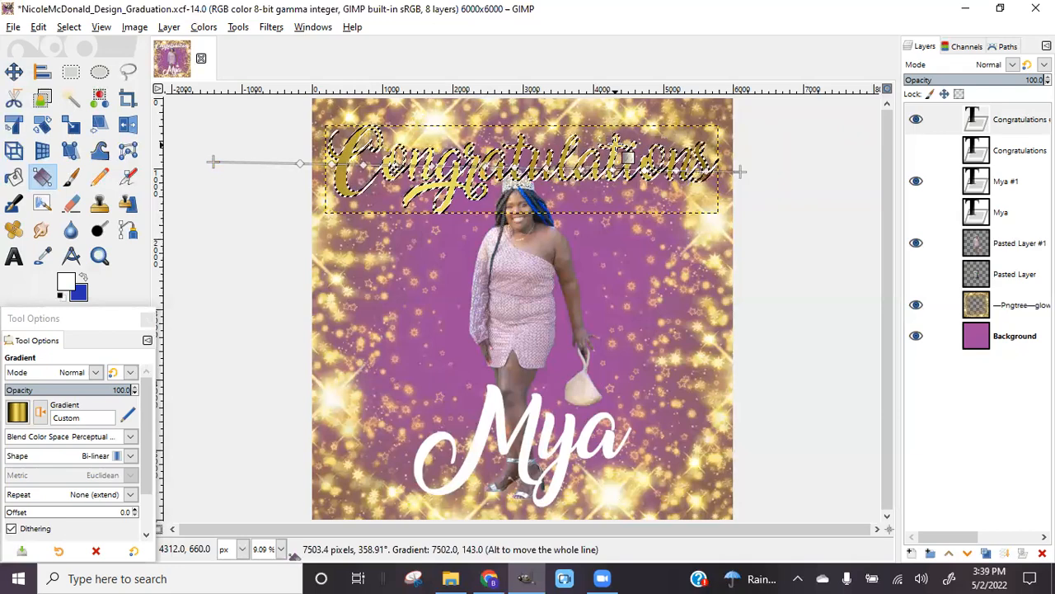
key(Return)
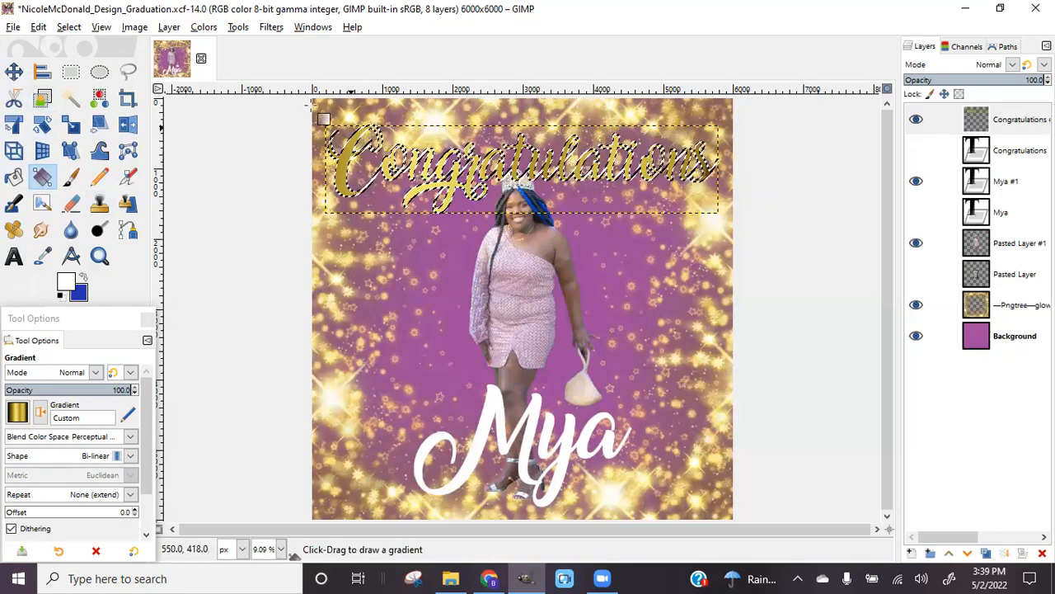
click(69, 27)
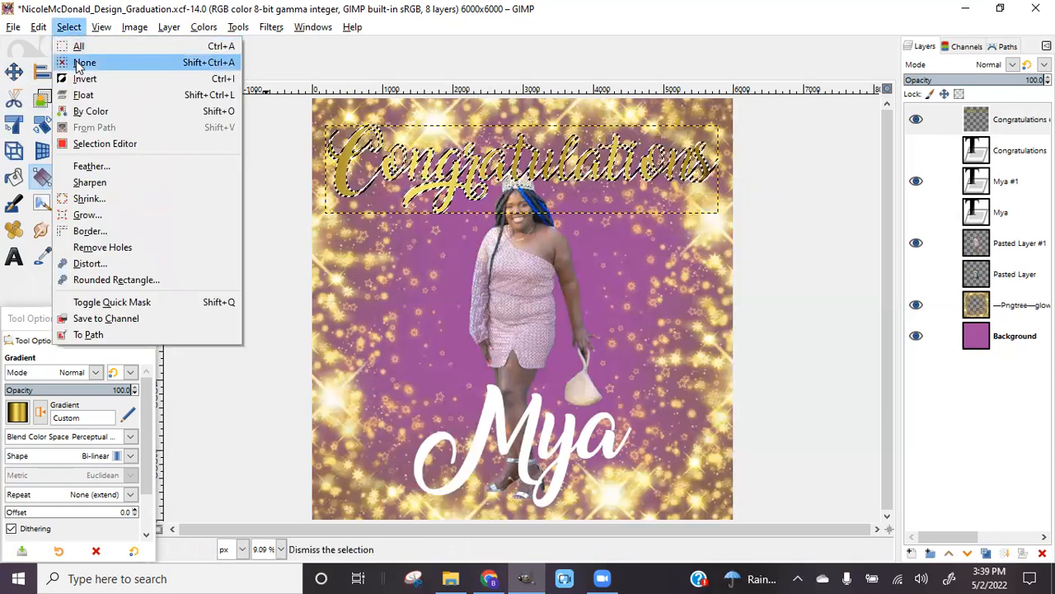
click(84, 63)
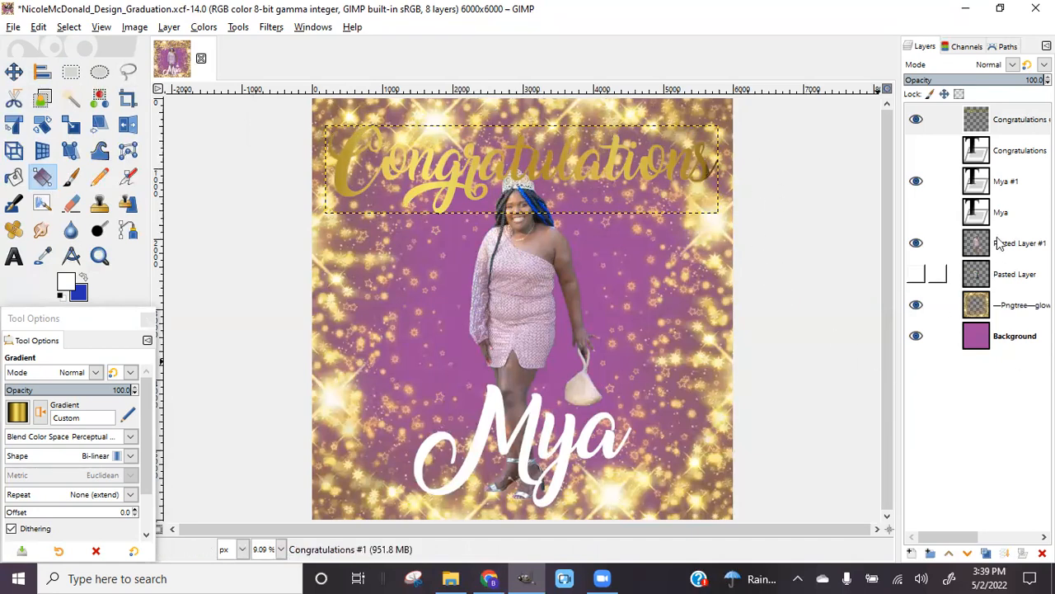
Load the Mya #1 letter shapes as a selection, fill them with the gold gradient, and deselect
click(1002, 190)
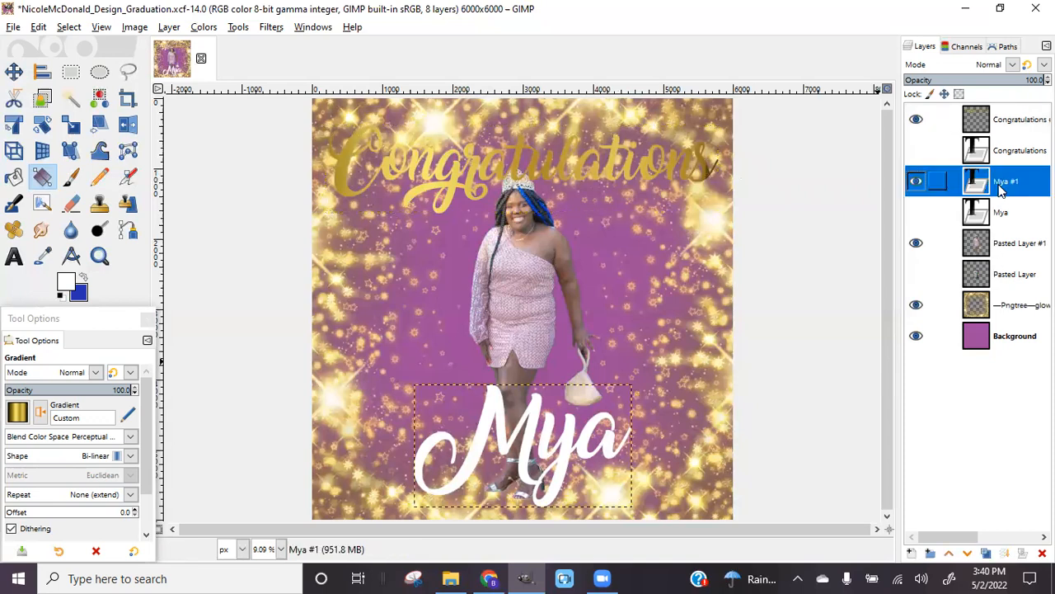
right_click(1002, 190)
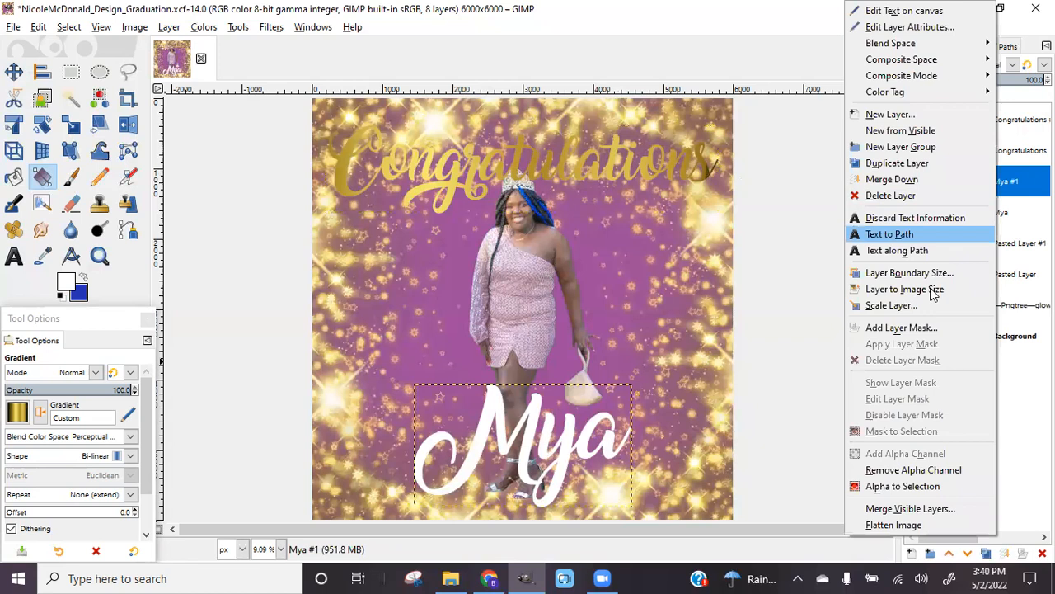
click(872, 485)
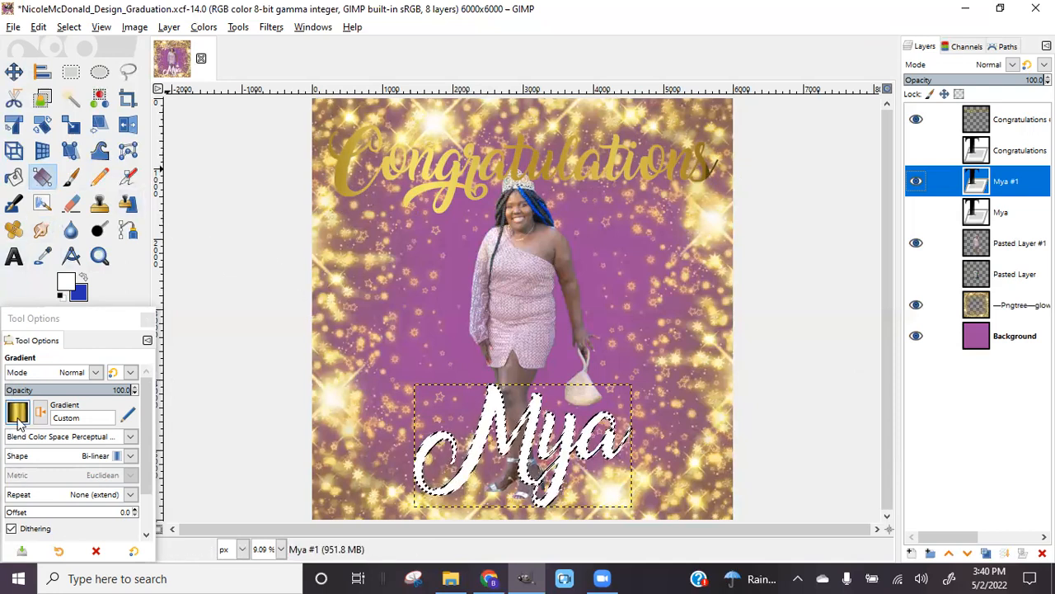
drag(387, 473, 659, 443)
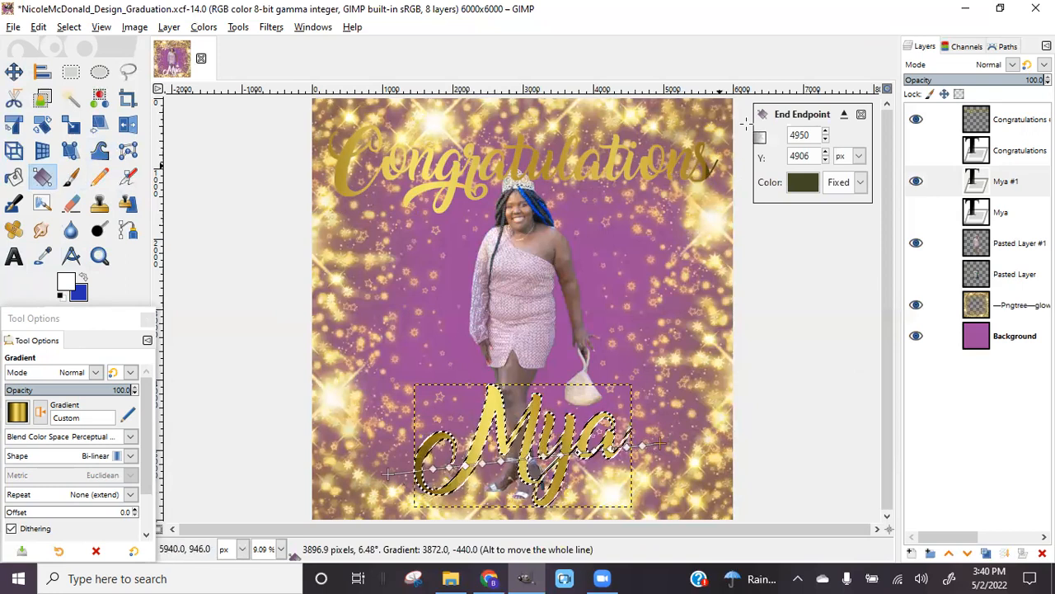
click(495, 400)
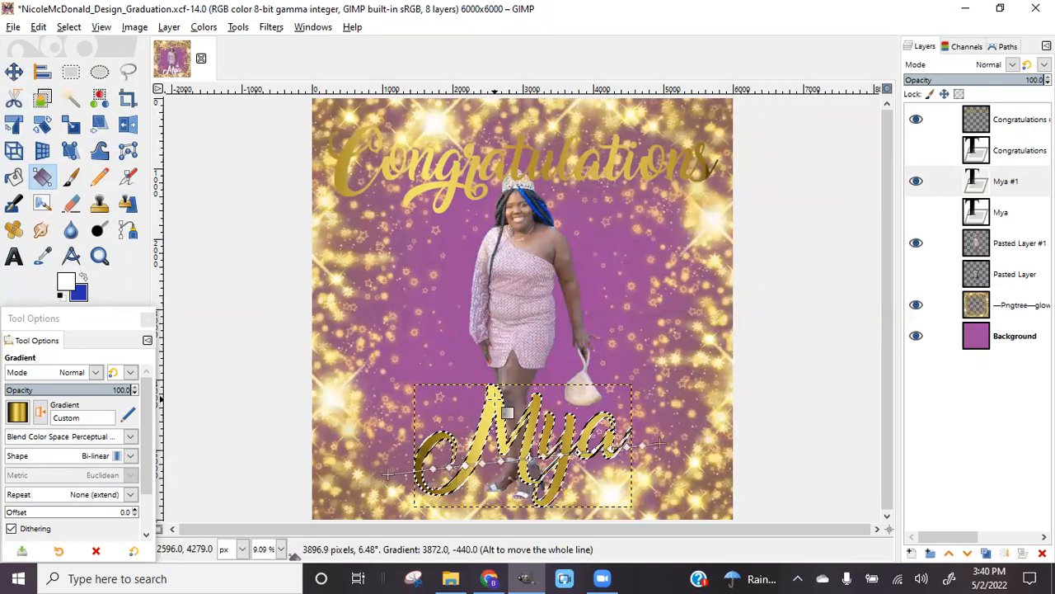
key(Return)
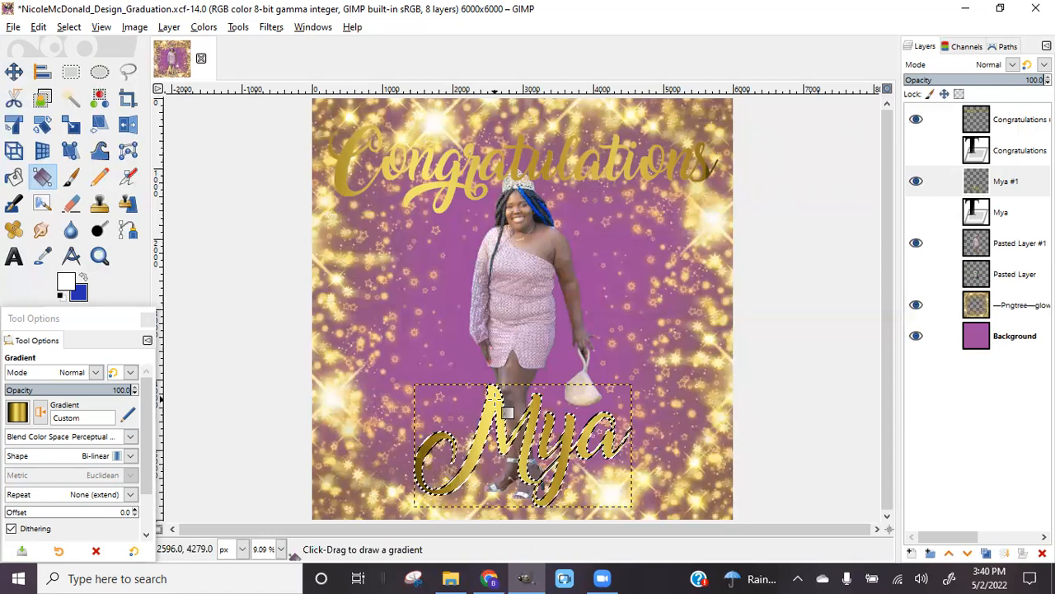
click(84, 29)
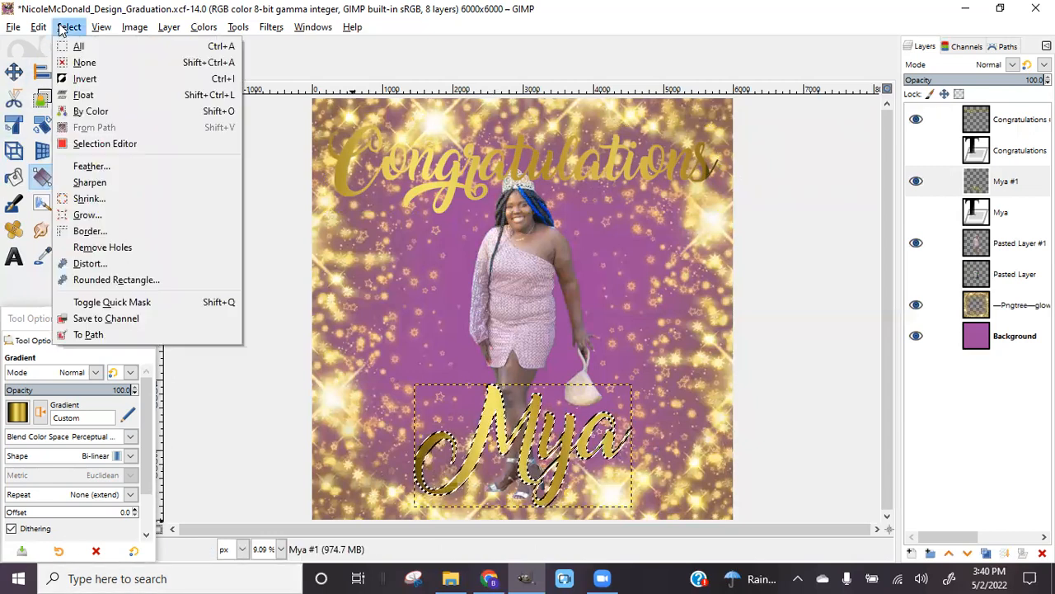
click(78, 61)
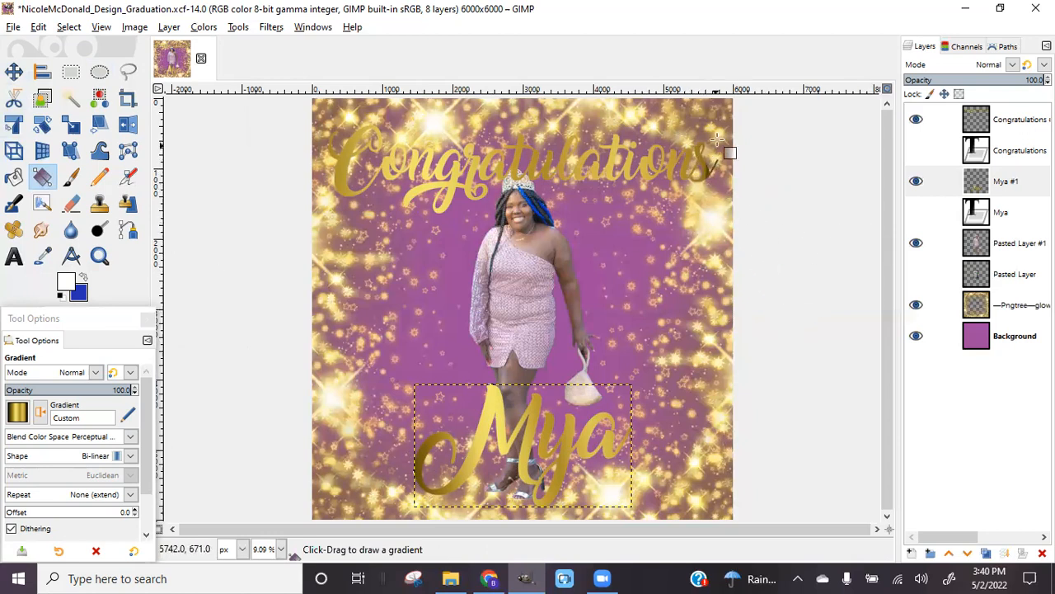
Load the Congratulations #1 letter shapes as a selection with Alpha to Selection
click(1000, 121)
right_click(1000, 122)
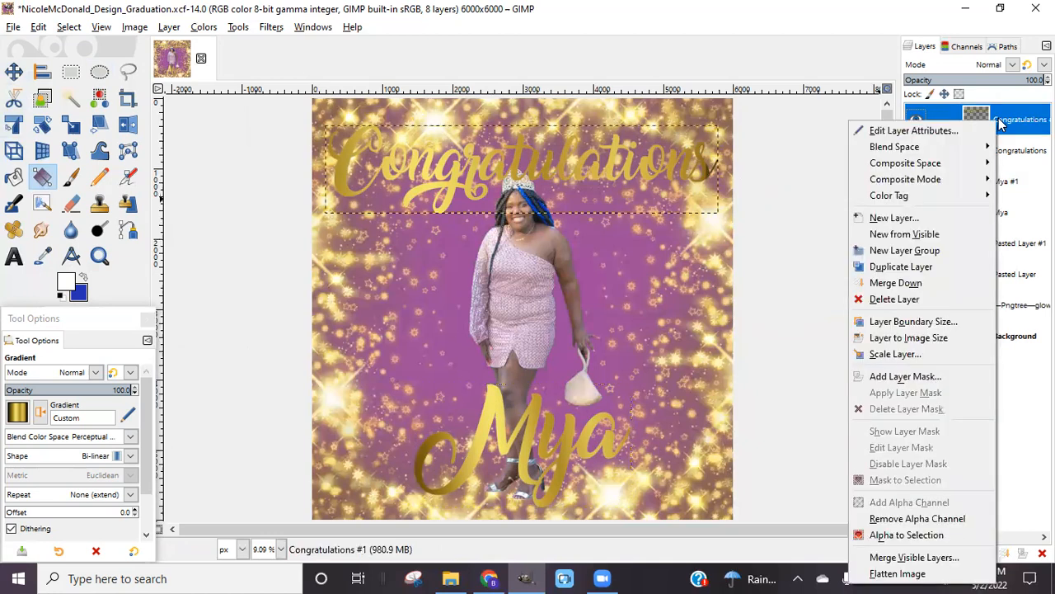
click(893, 539)
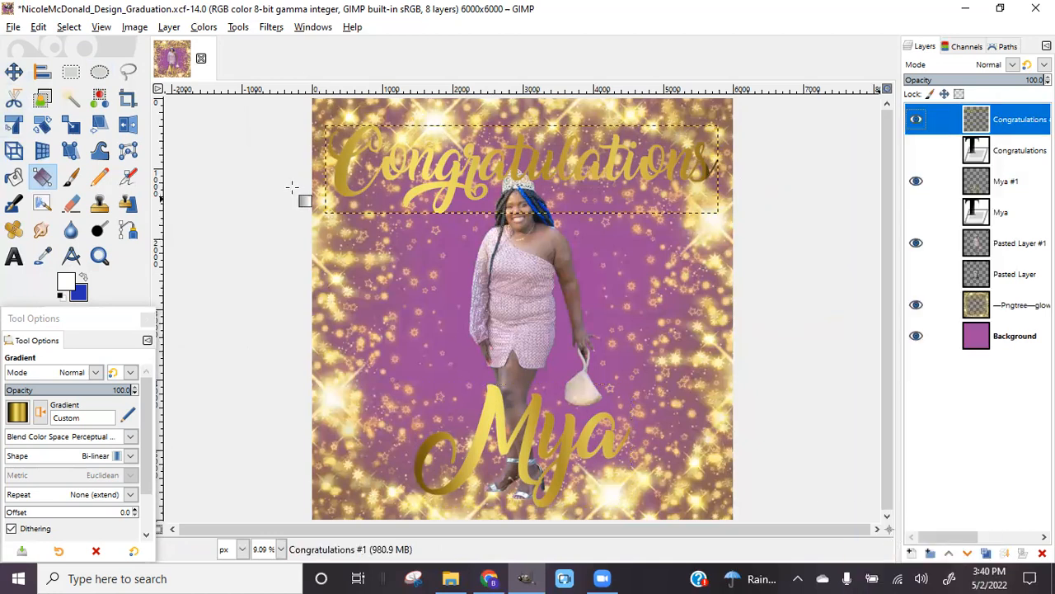
Drag the gold gradient across the full width of the lettering, apply it, and deselect
drag(271, 162, 759, 168)
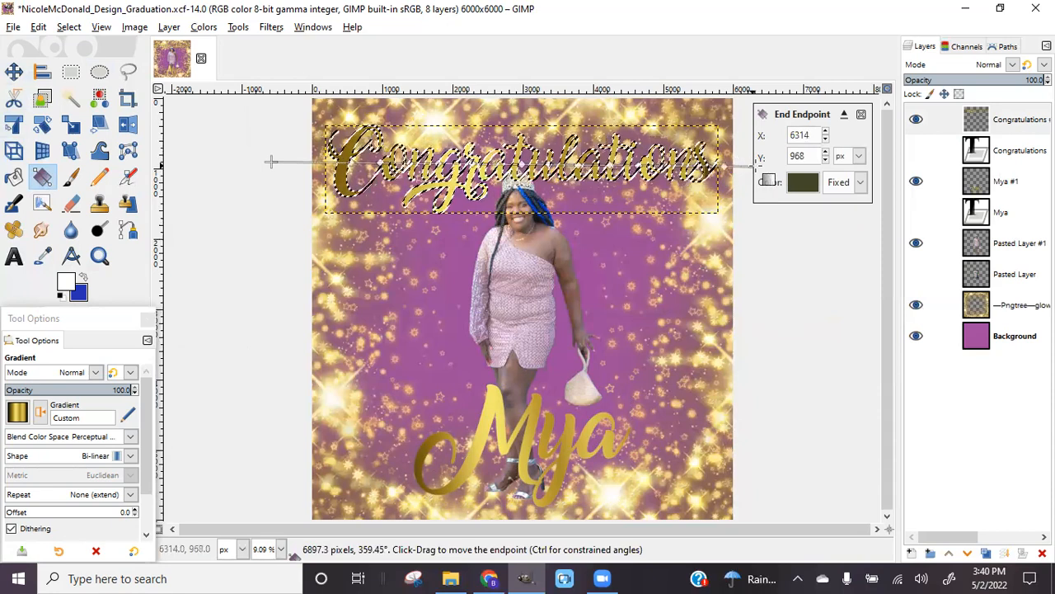
drag(271, 161, 240, 160)
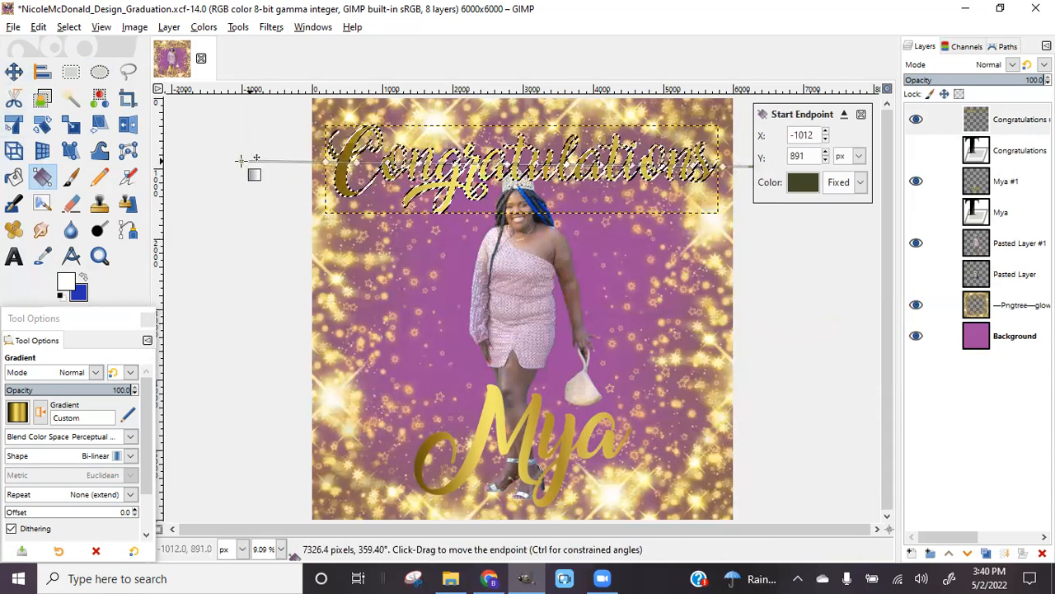
click(349, 152)
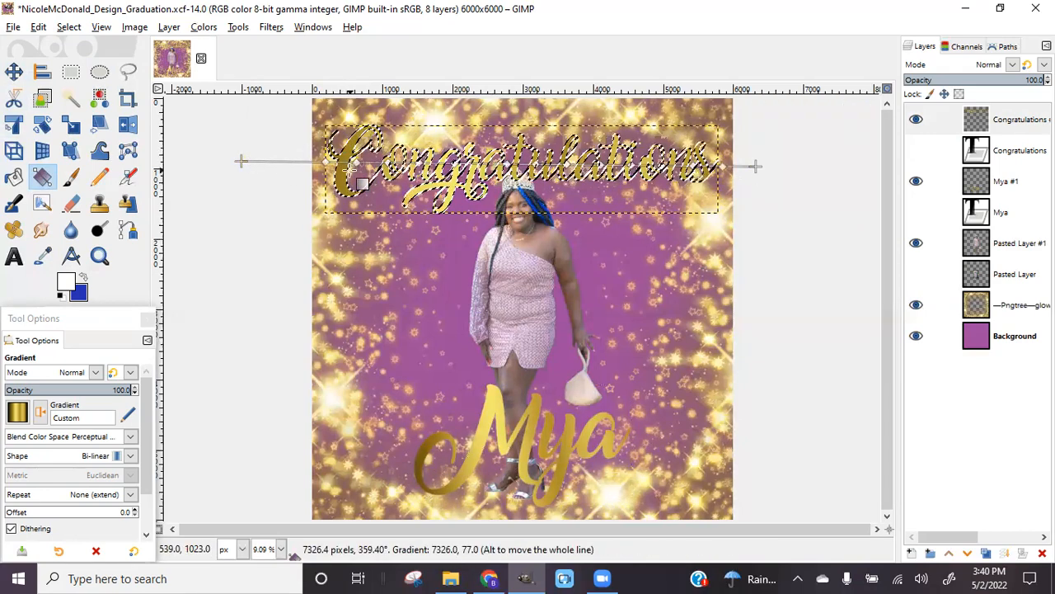
key(Return)
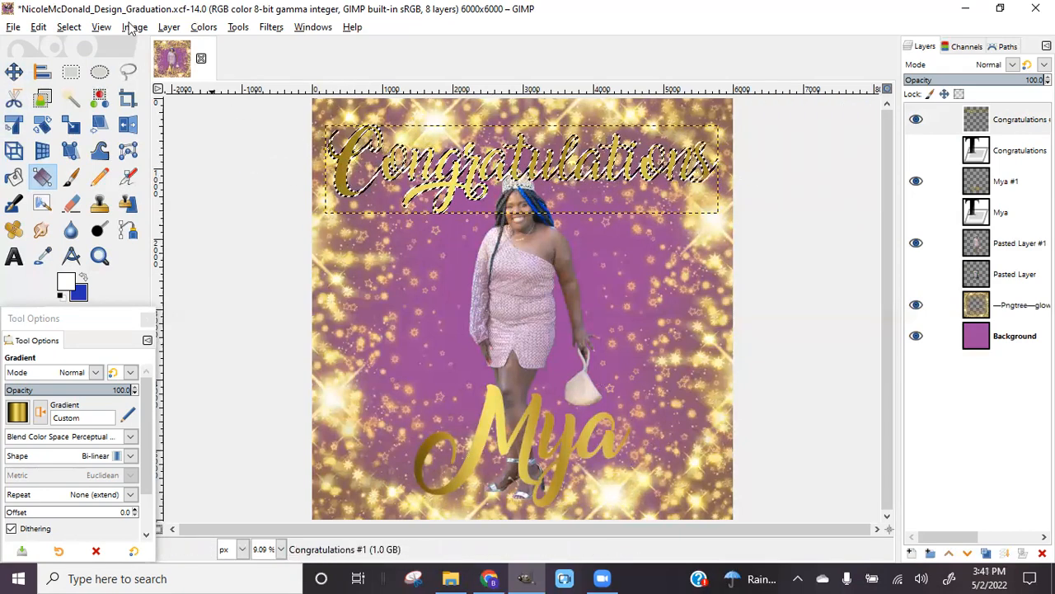
click(68, 26)
click(90, 61)
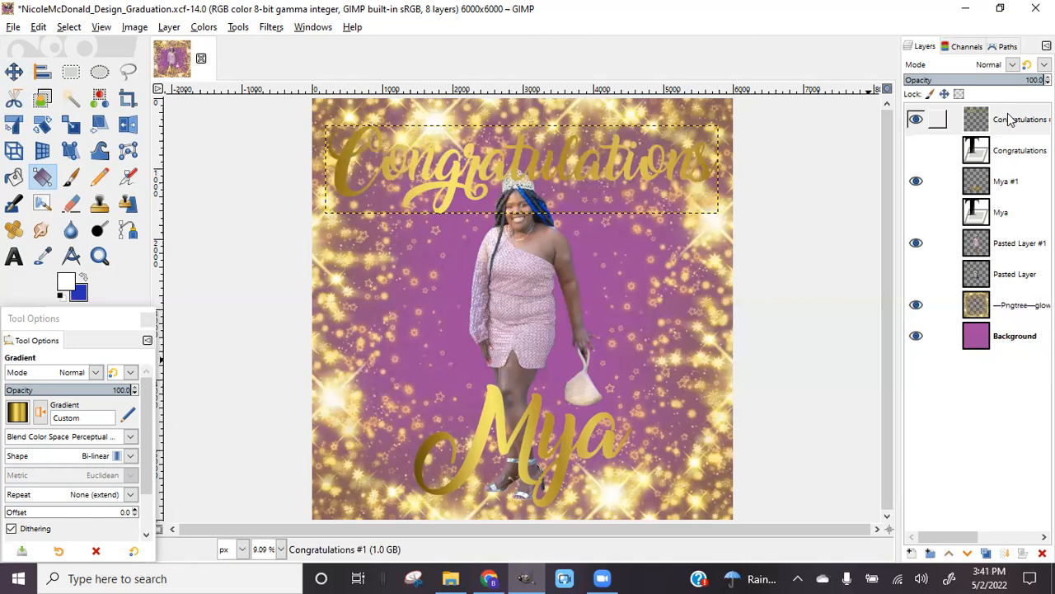
click(981, 132)
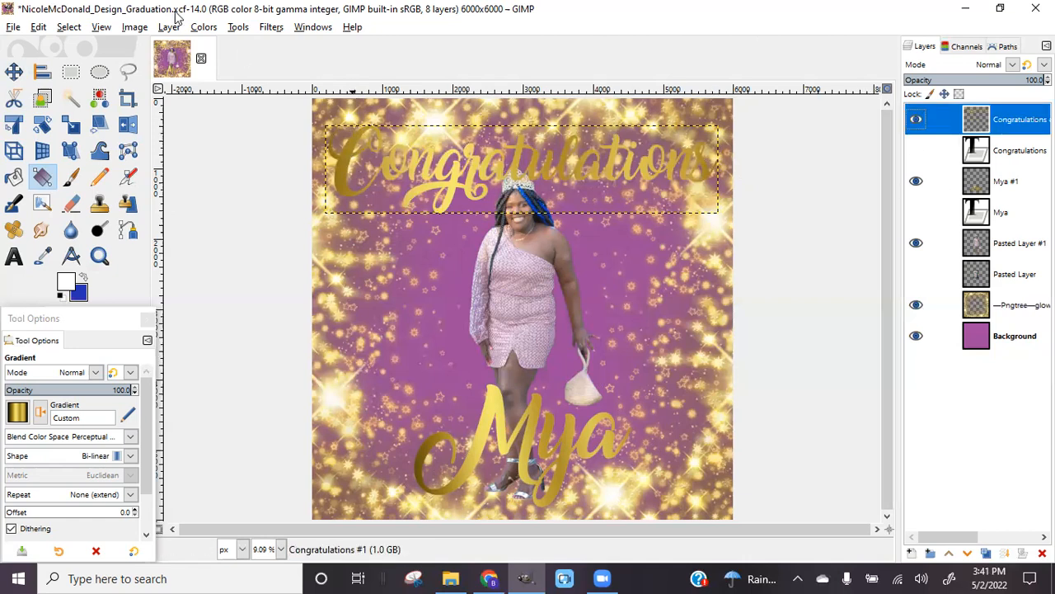
Preview a Long Shadow on the lettering, try another angle, then cancel it
click(272, 27)
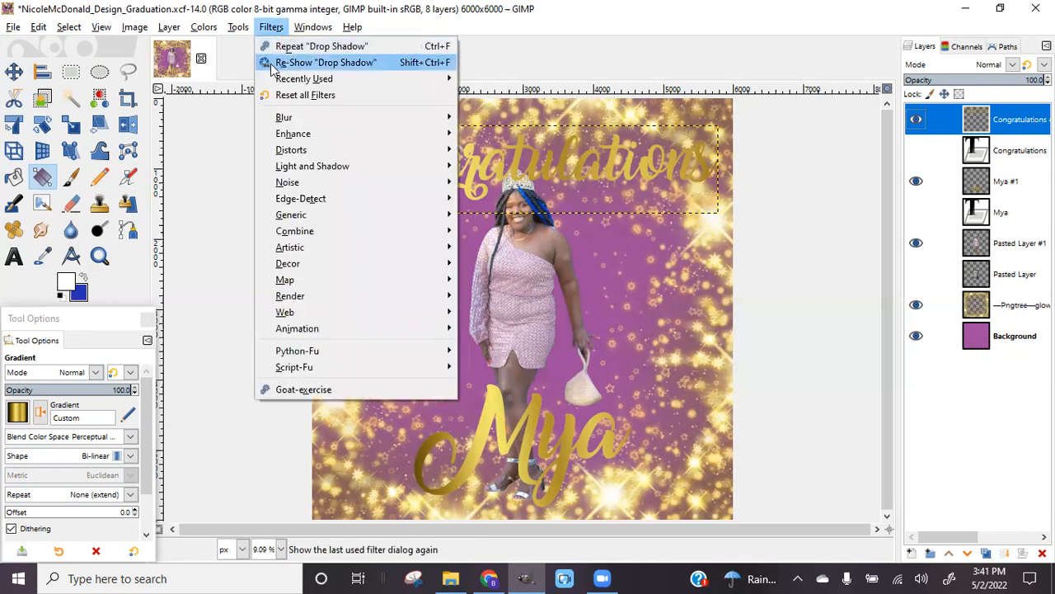
mouse_move(400, 170)
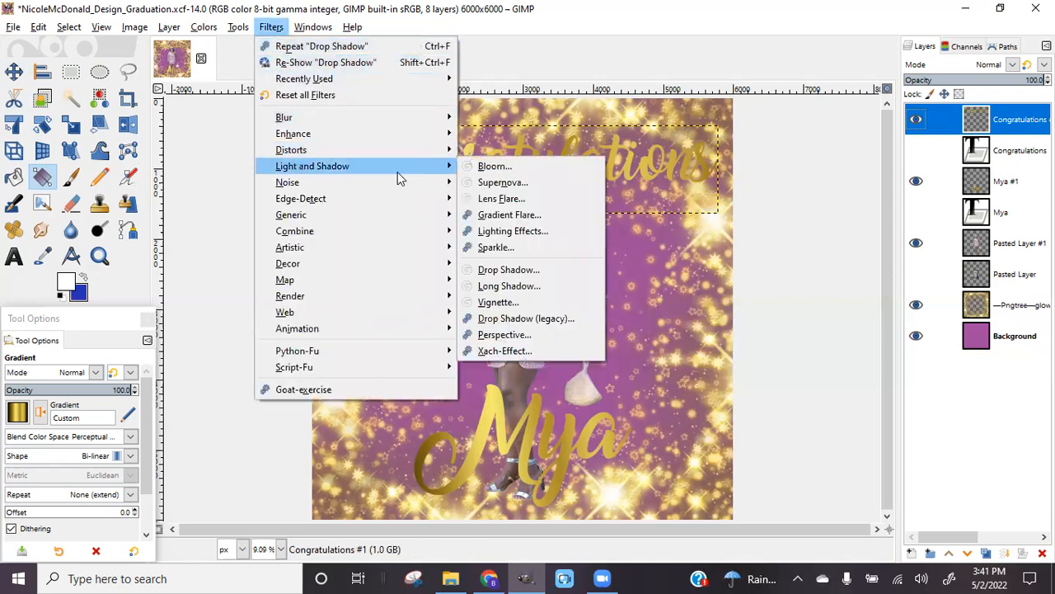
click(528, 289)
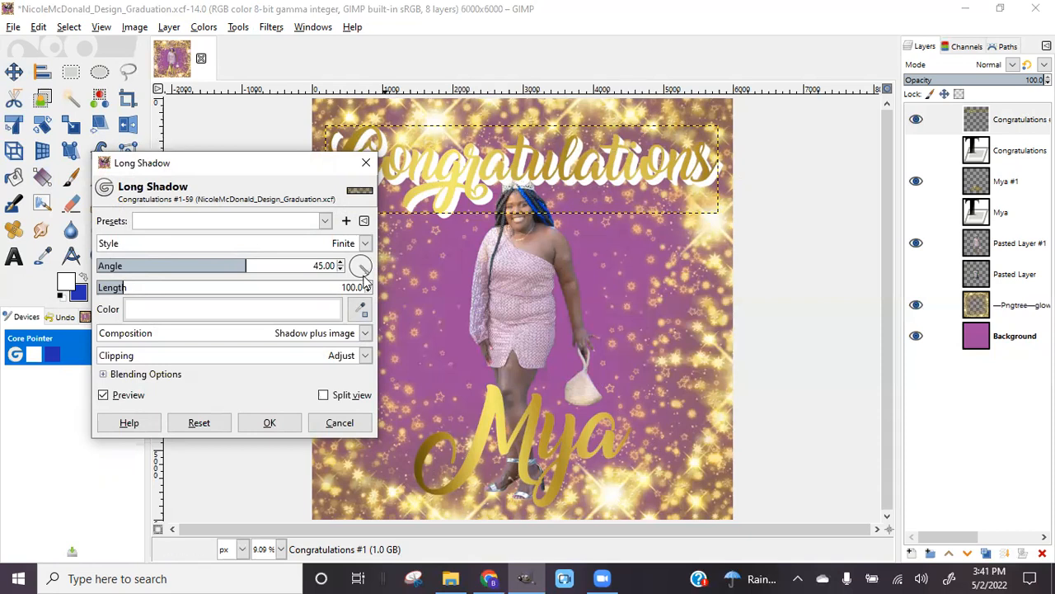
mouse_move(366, 278)
mouse_down()
mouse_move(356, 259)
mouse_move(371, 276)
mouse_up()
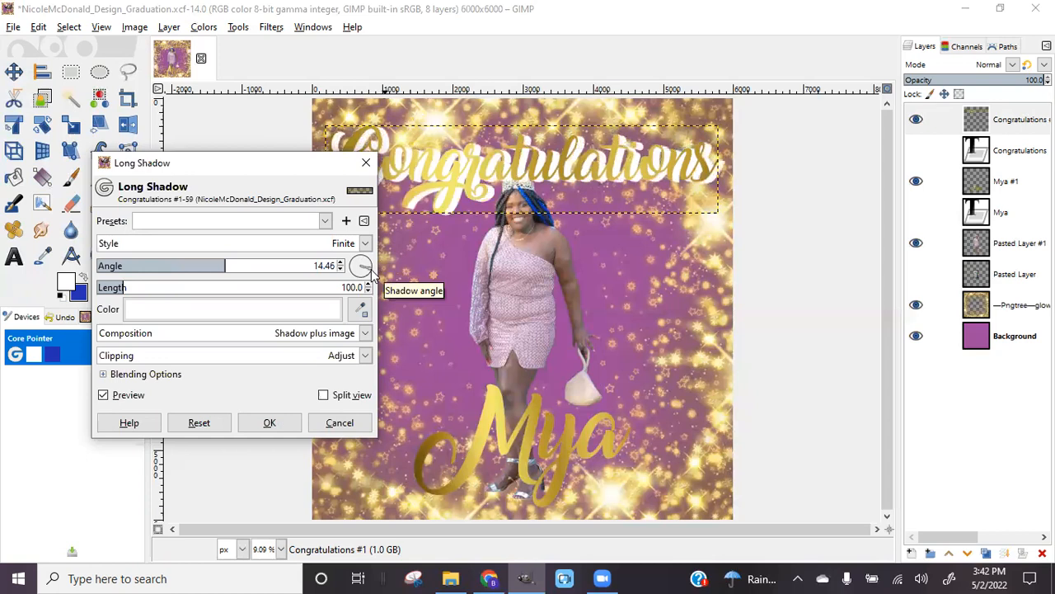
click(342, 422)
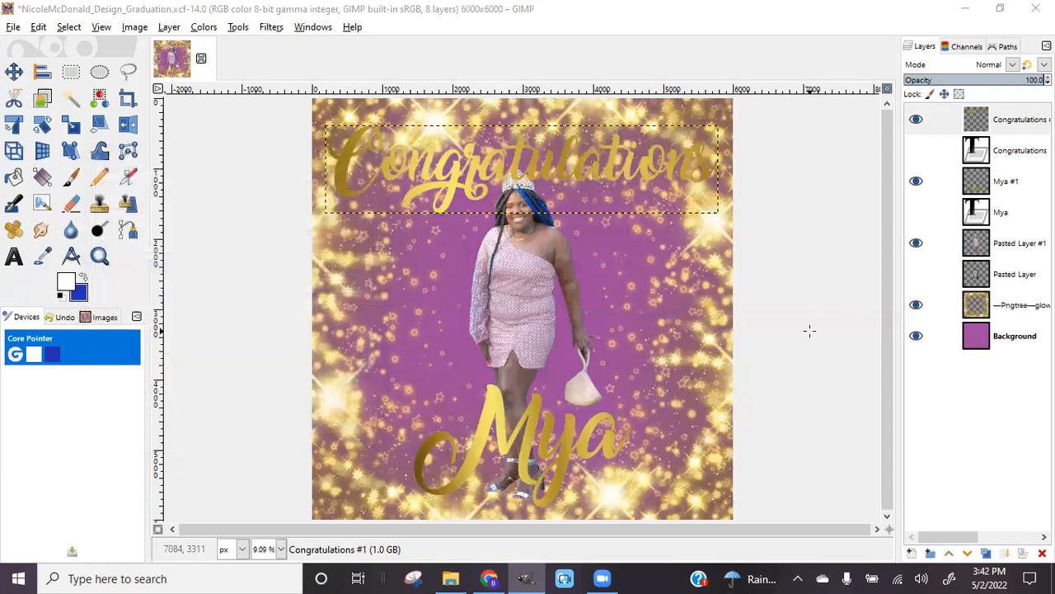
Select the Congratulations #1 letter shapes with Alpha to Selection
right_click(1023, 124)
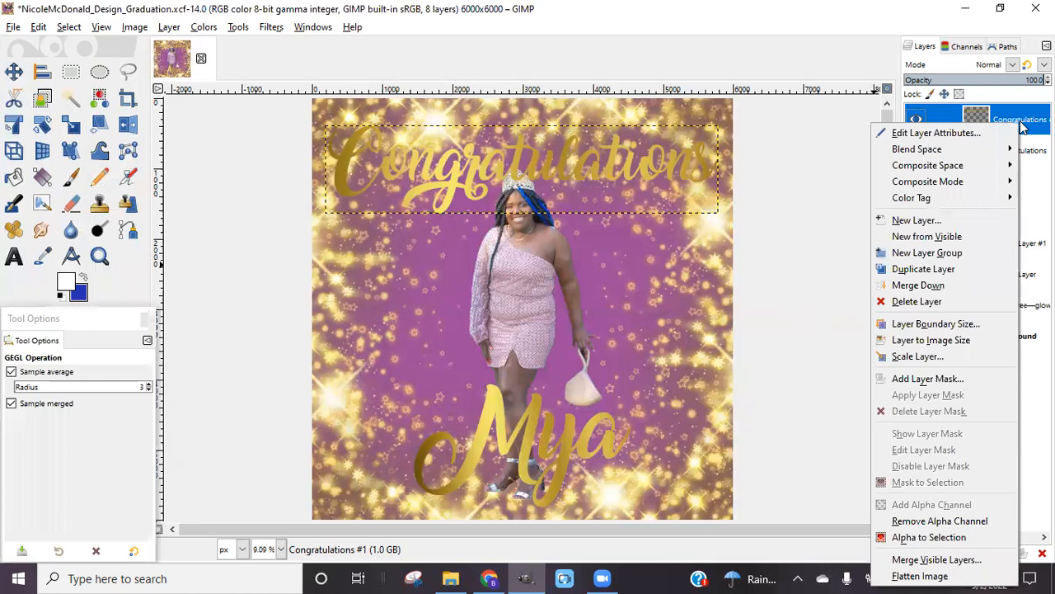
key(Escape)
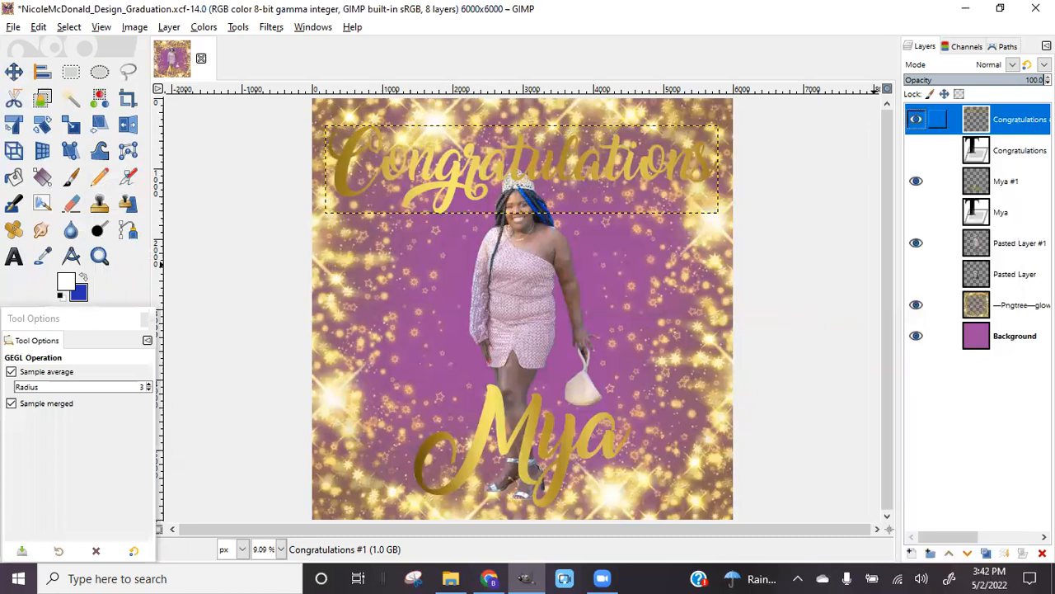
right_click(1000, 122)
click(925, 535)
click(69, 27)
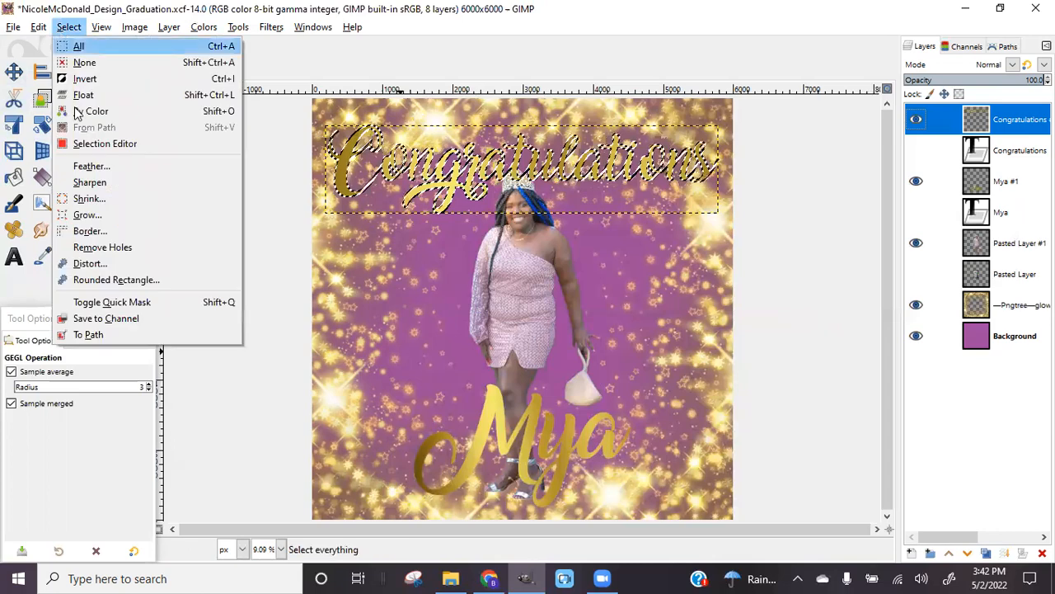
Grow the letter selection by 50 px, undo it, then grow by 30 px and add a transparent layer
click(87, 214)
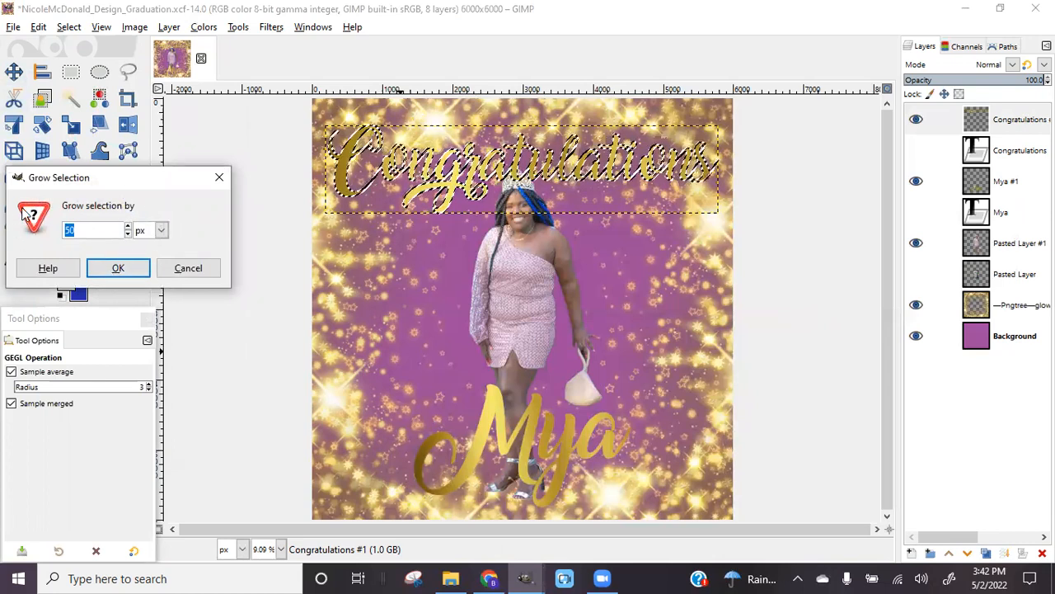
click(120, 271)
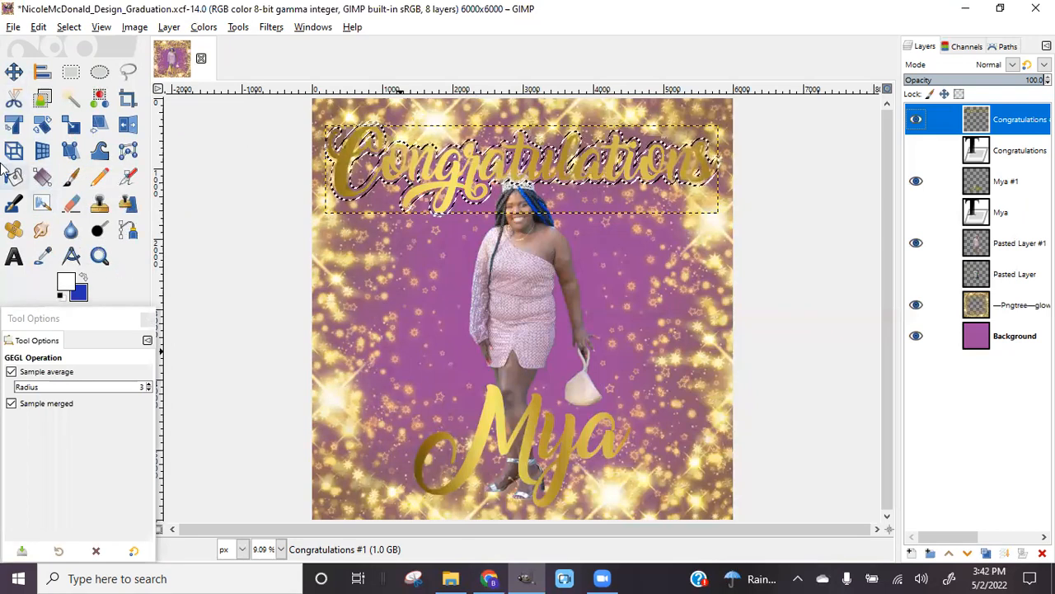
click(71, 27)
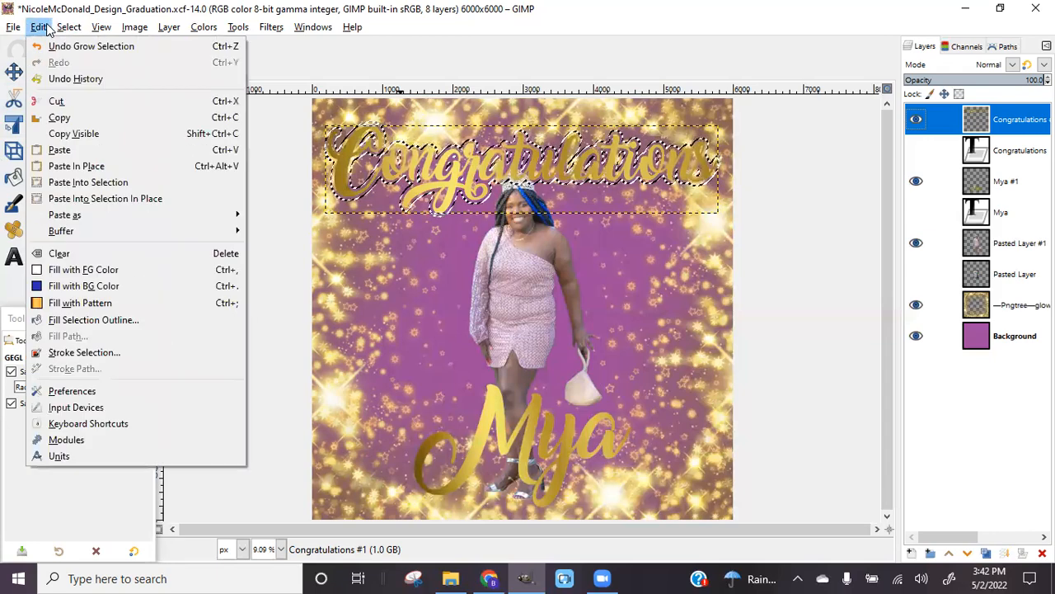
click(82, 40)
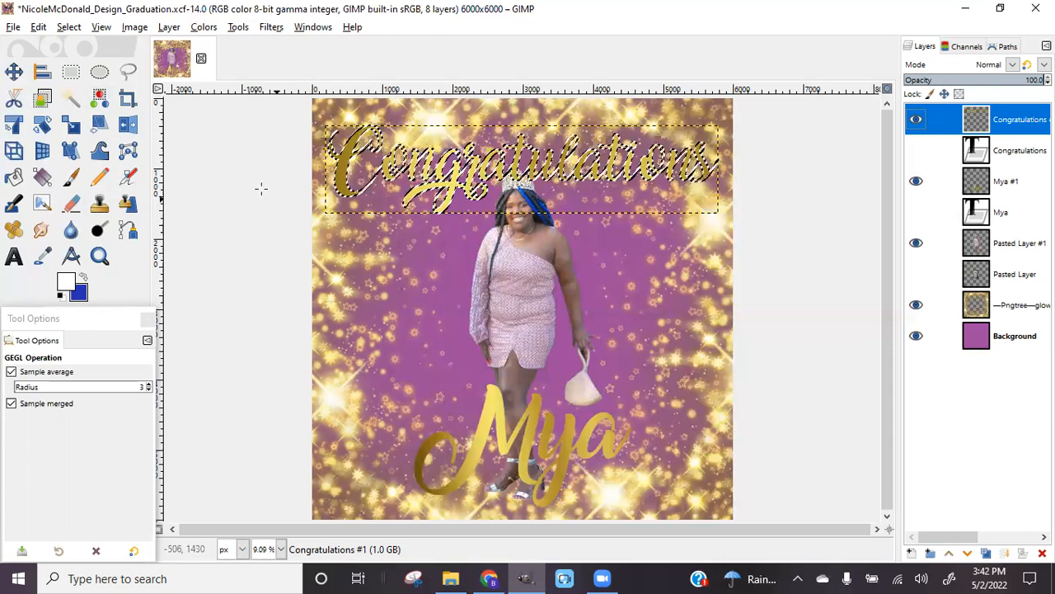
click(71, 29)
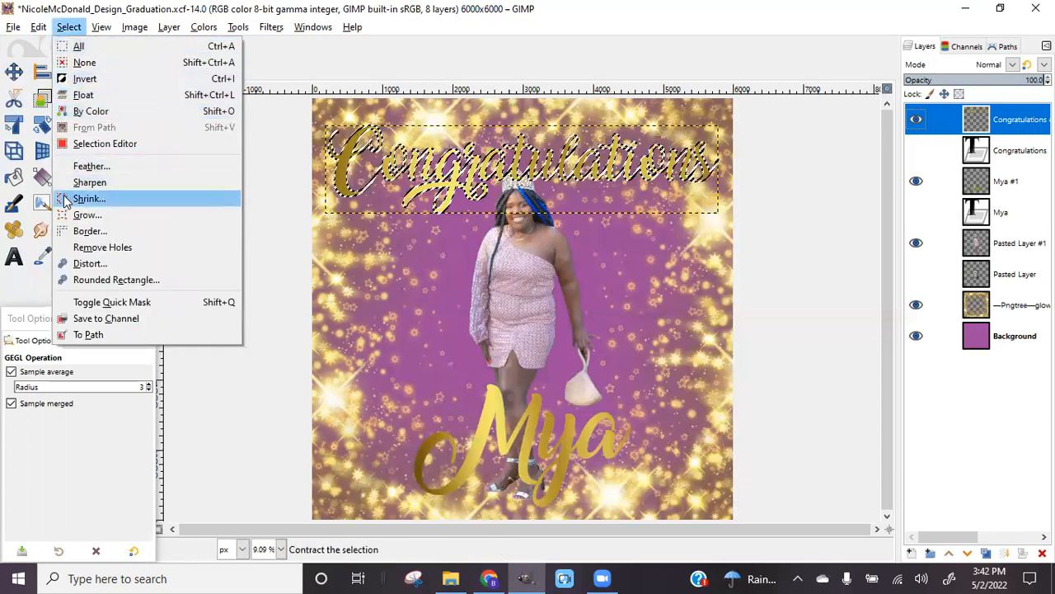
click(87, 216)
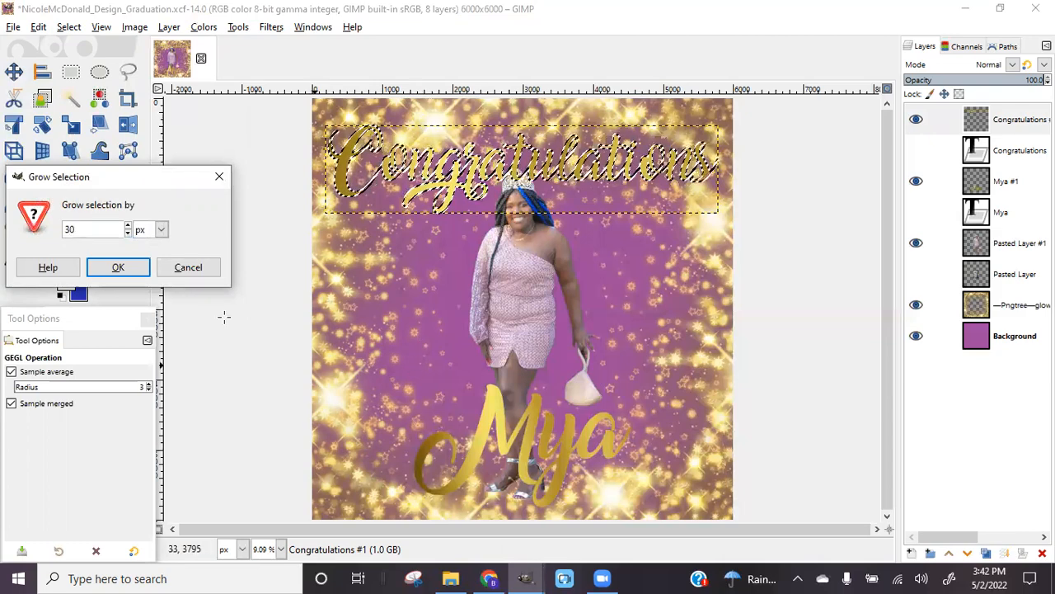
click(120, 267)
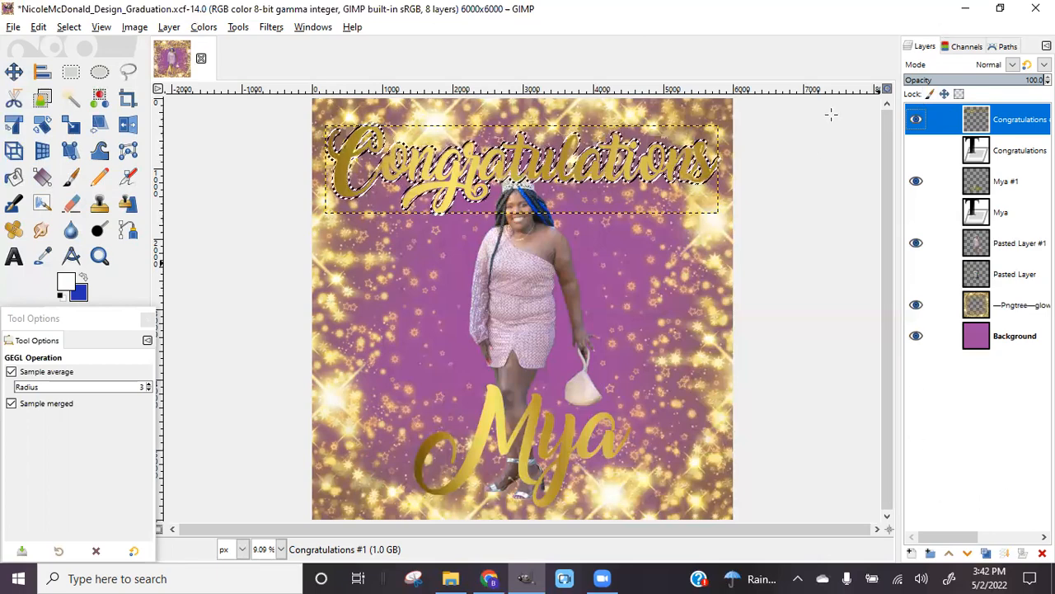
click(912, 554)
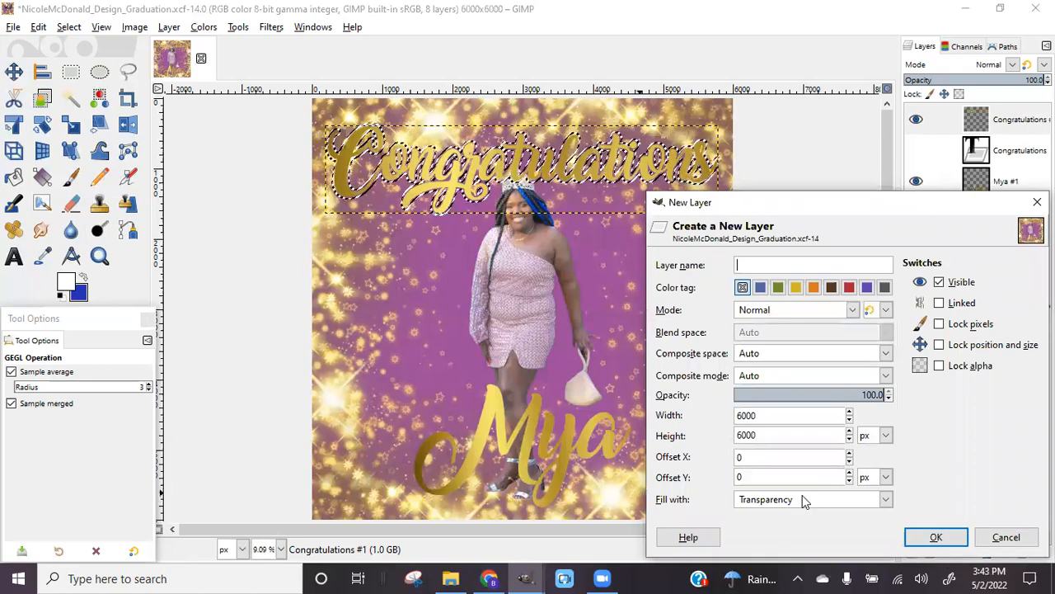
click(938, 537)
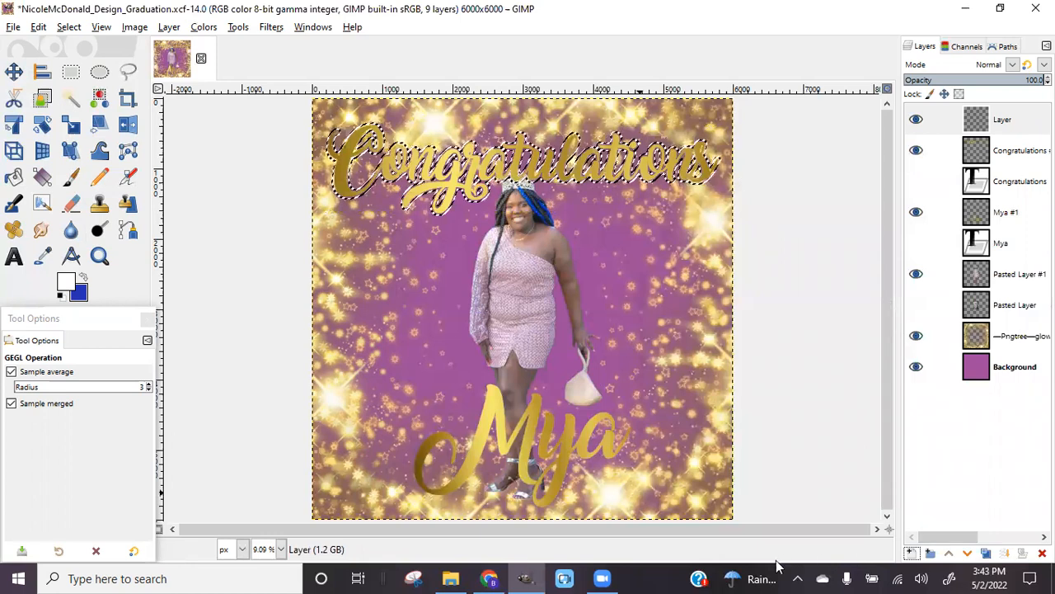
Bucket-fill the grown selection white on the new layer, move it below Congratulations #1, and deselect
click(13, 178)
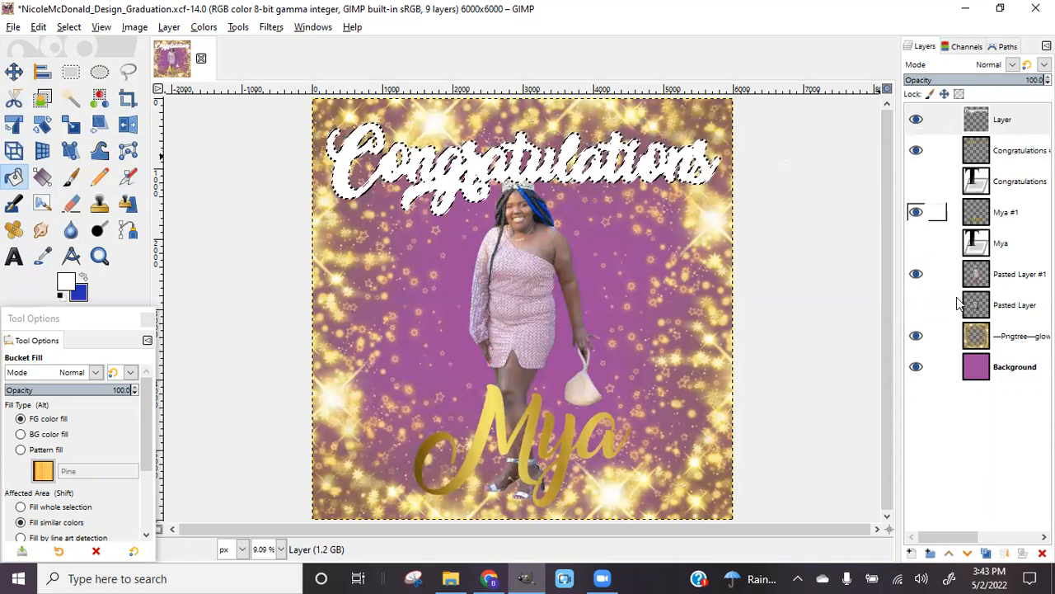
click(968, 553)
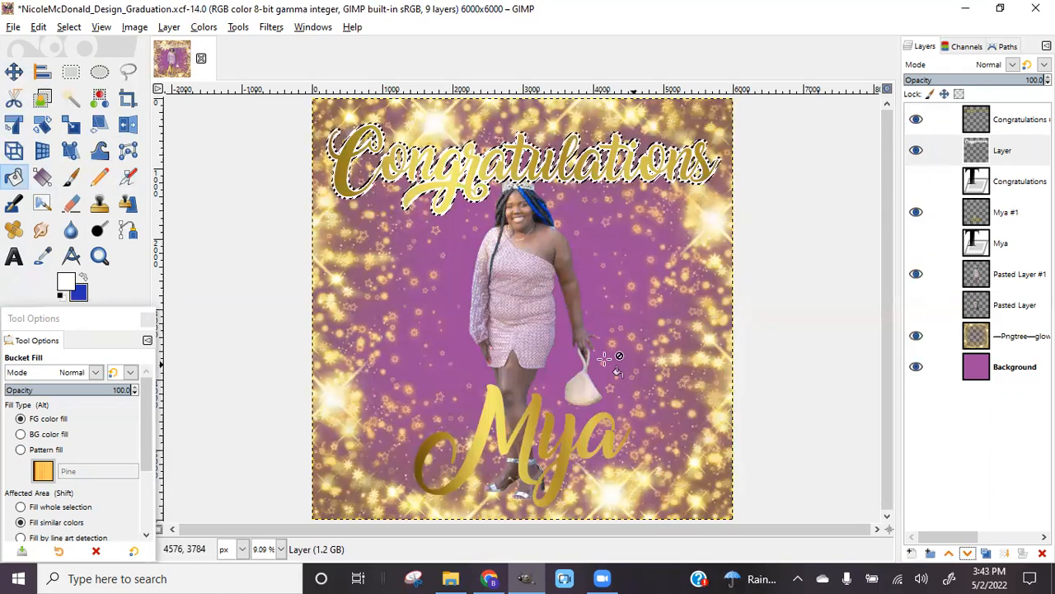
click(69, 27)
click(82, 61)
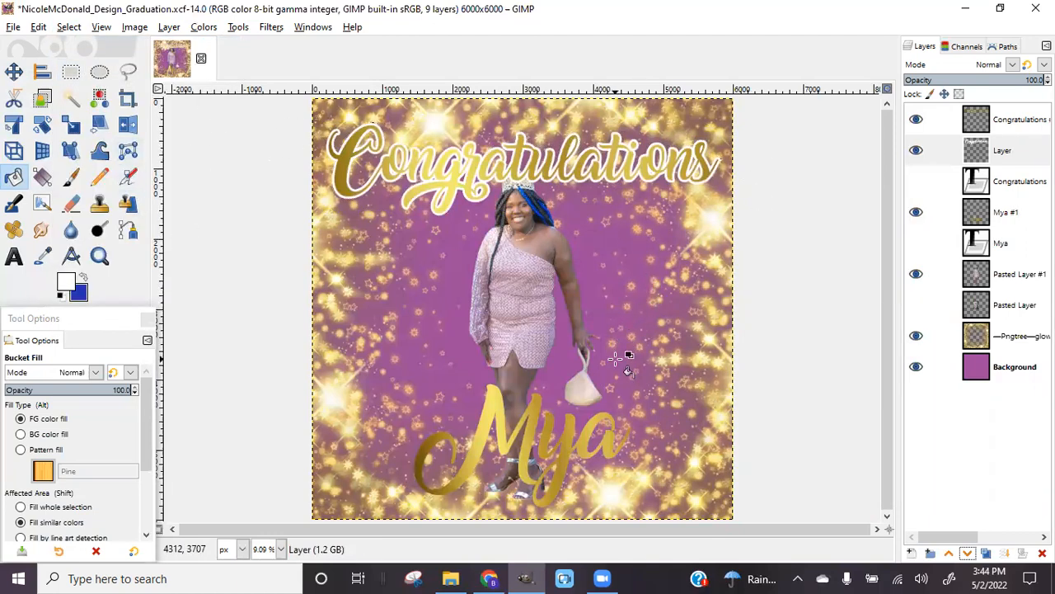
Select the Mya #1 letter shapes and grow the selection by 30 px
click(1016, 214)
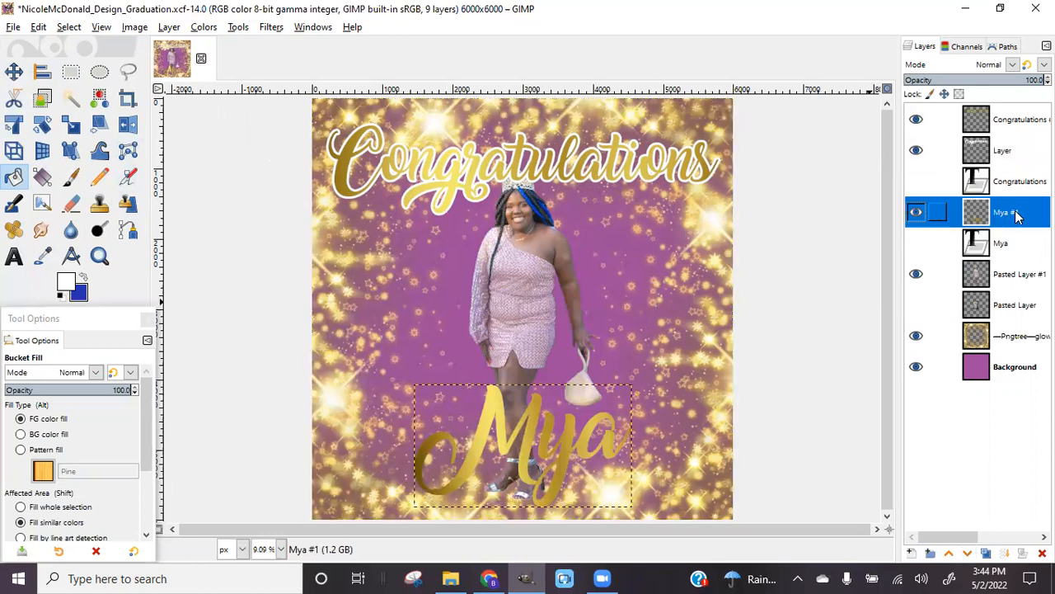
right_click(1016, 213)
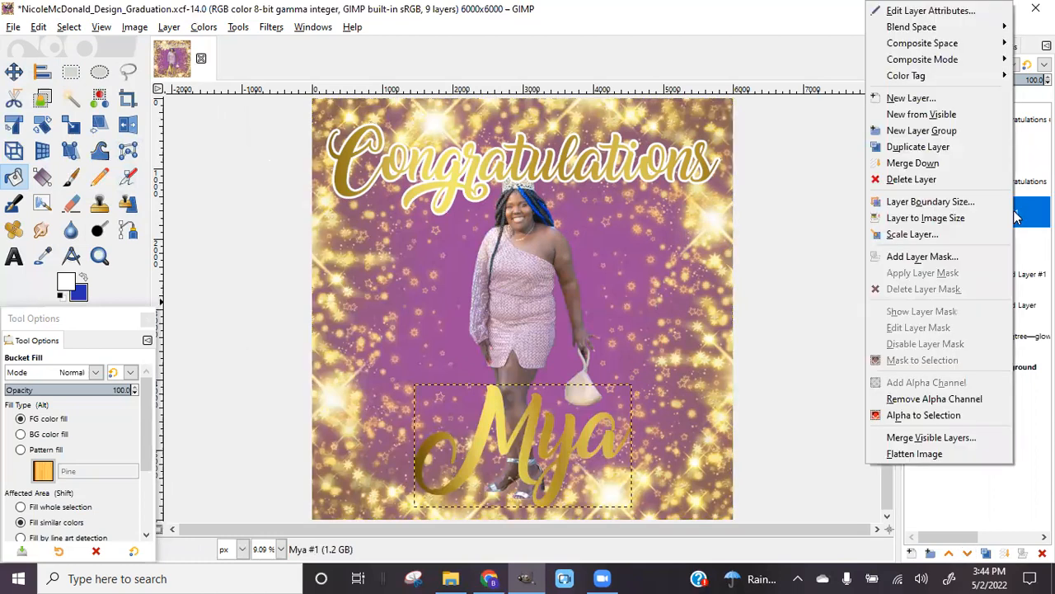
click(925, 415)
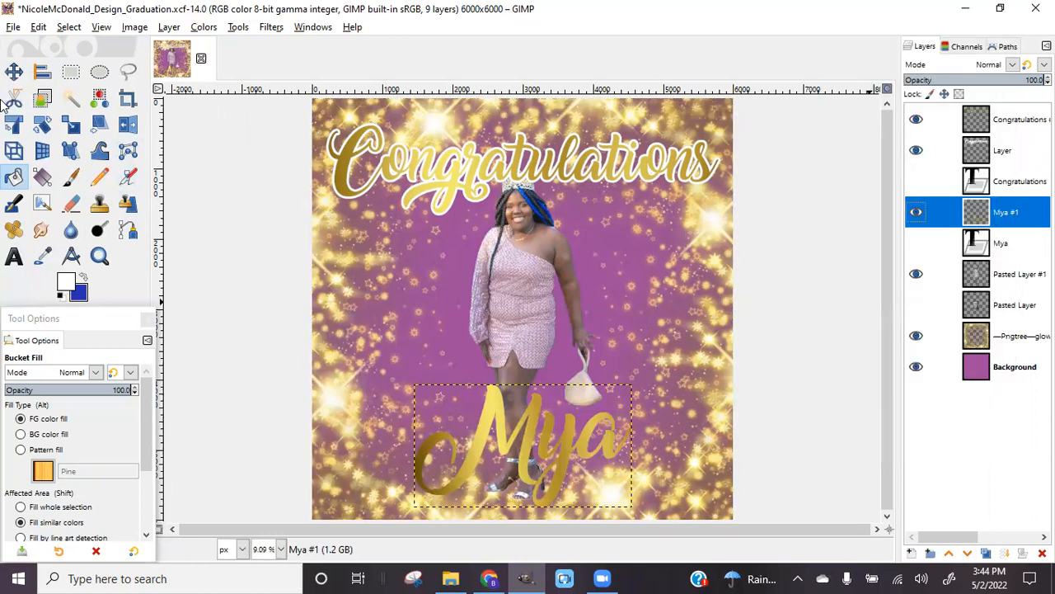
click(69, 27)
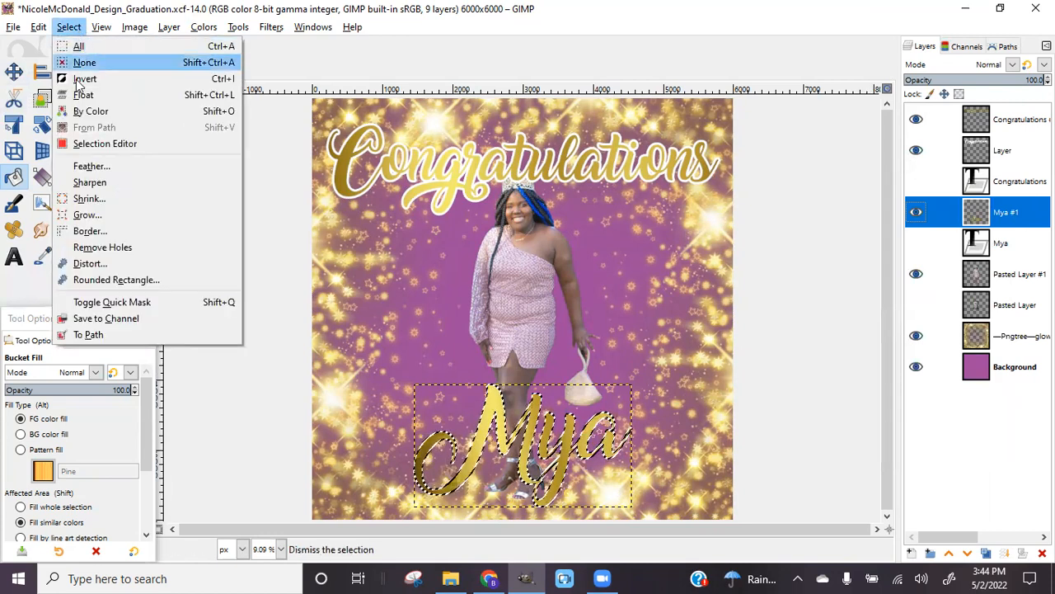
click(85, 215)
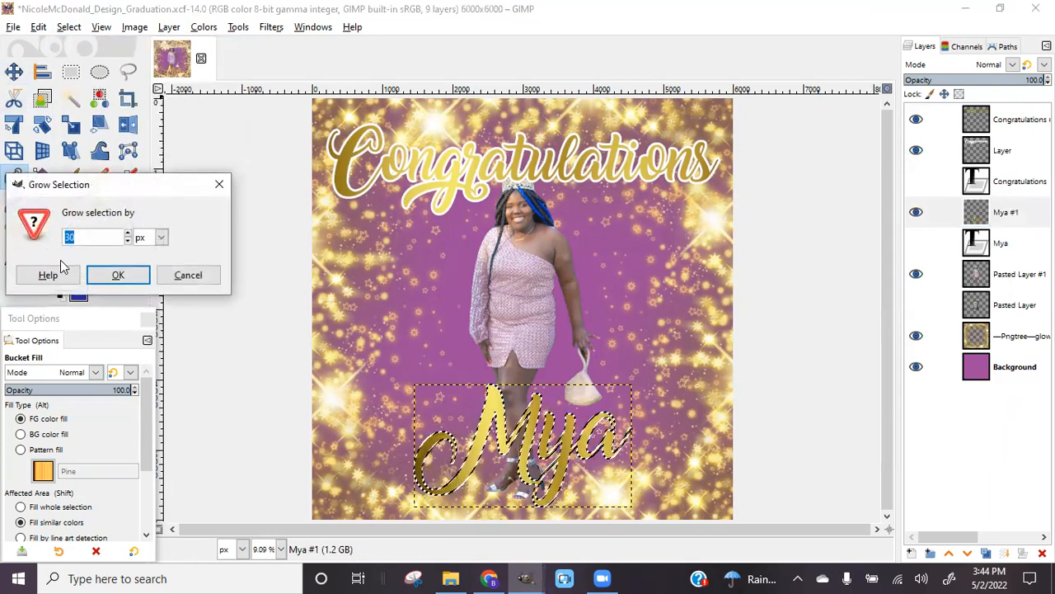
click(142, 278)
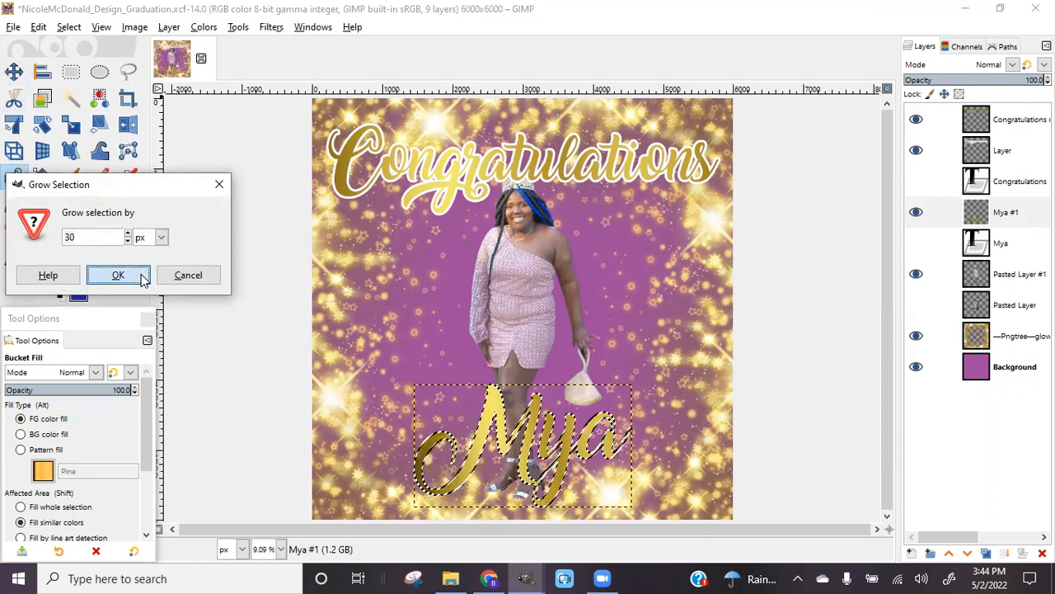
Add a transparent layer below Mya #1, fill the selection white, and deselect
click(911, 553)
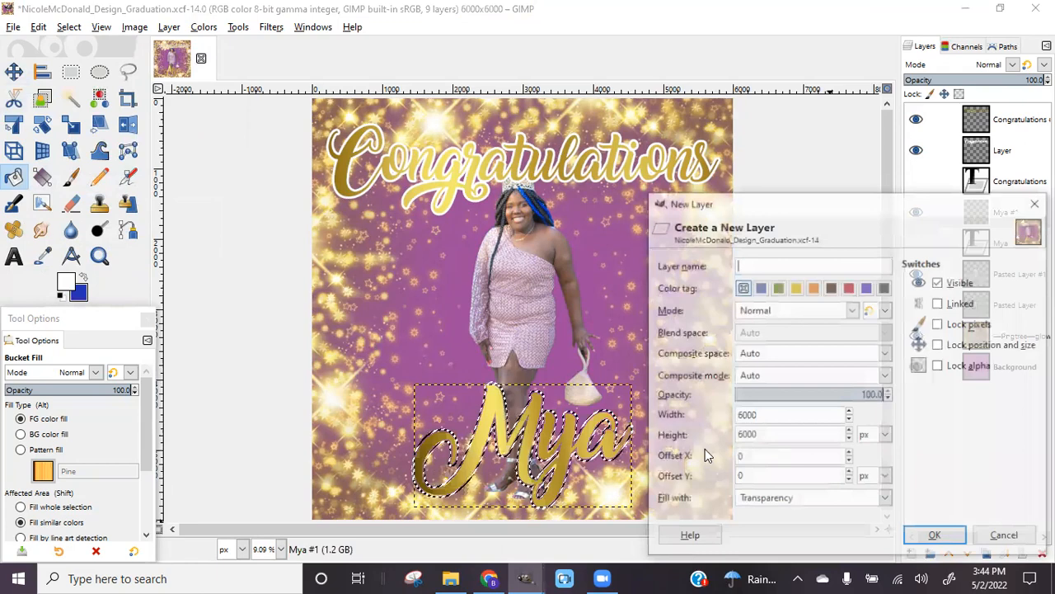
click(936, 537)
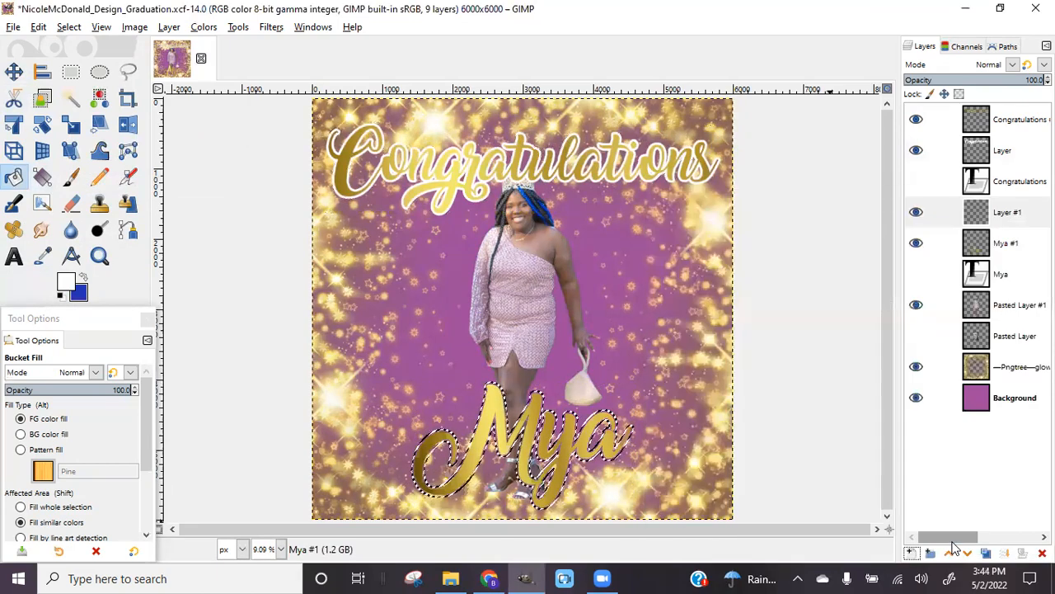
click(968, 554)
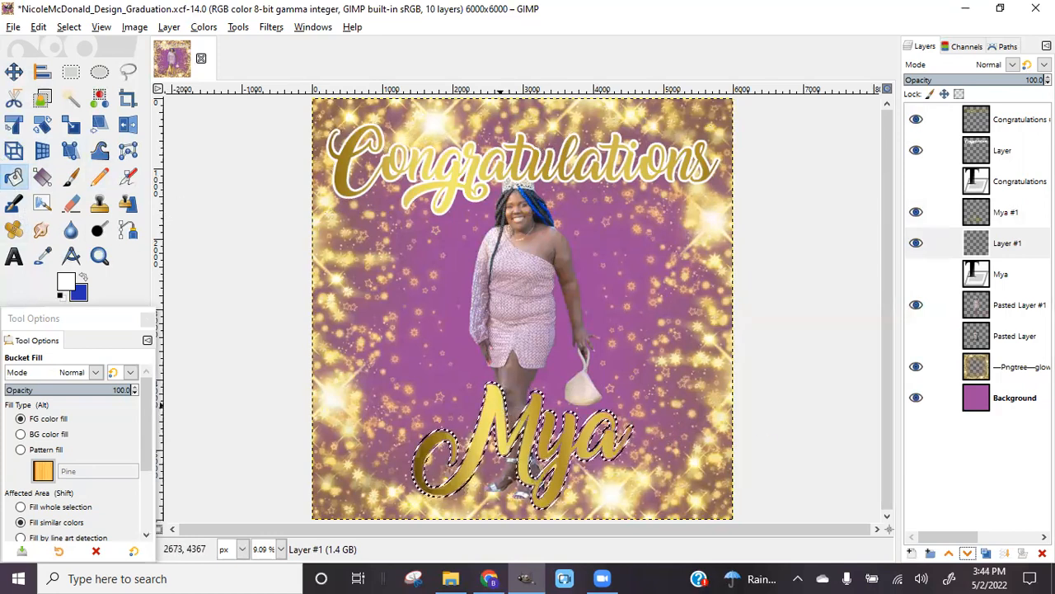
click(500, 405)
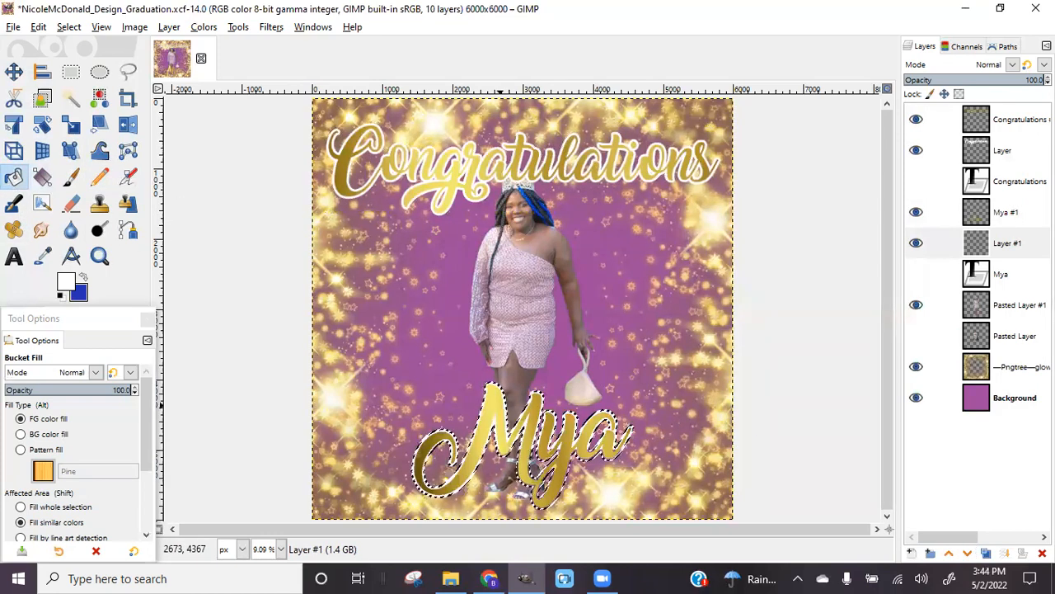
click(69, 26)
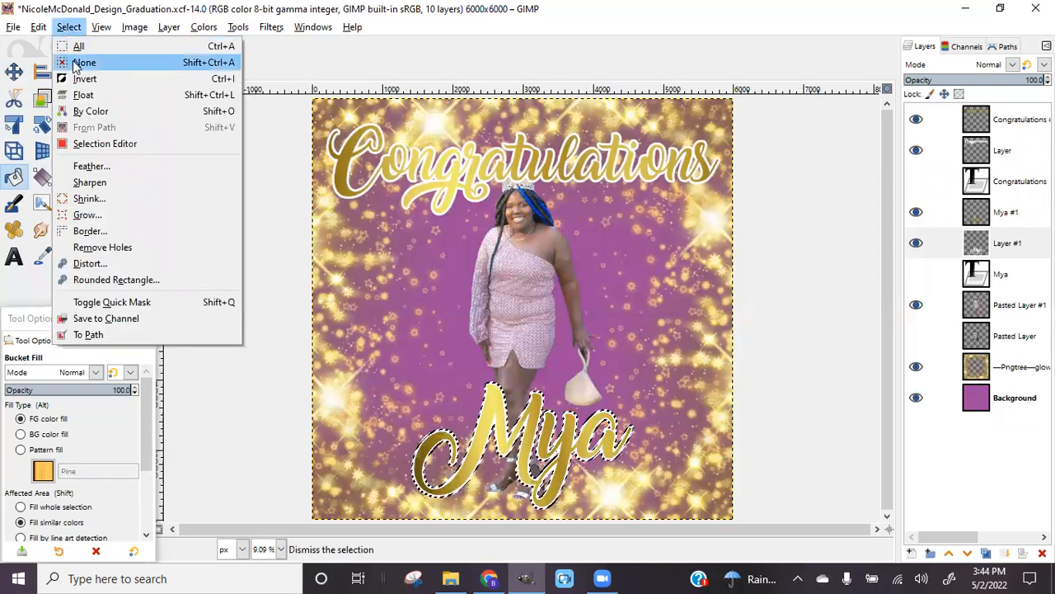
click(82, 61)
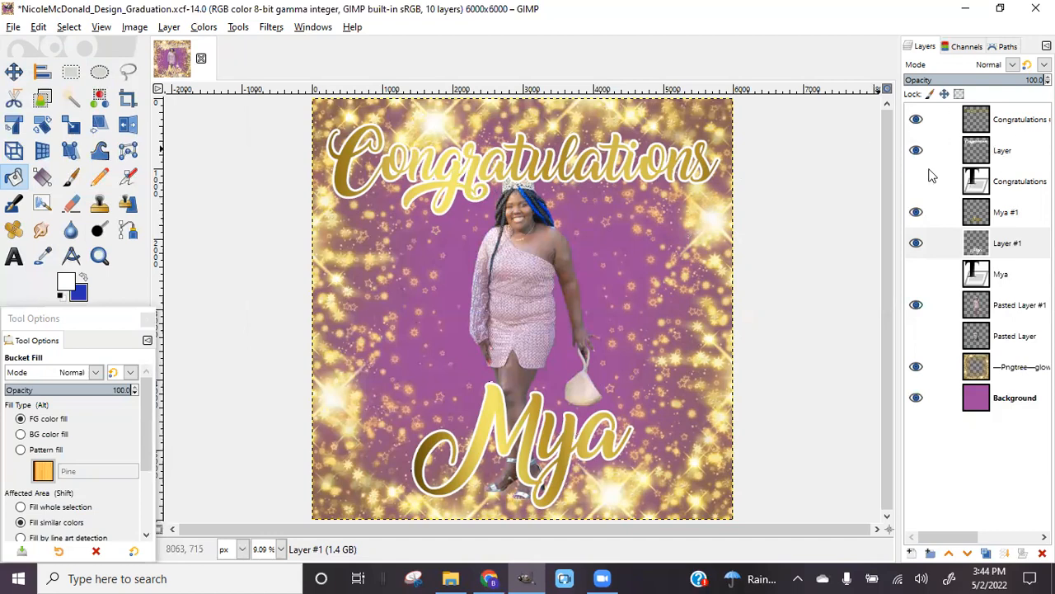
Start a Long Shadow (angle 45, length 100) on 'Layer' and open its shadow colour chooser
click(994, 154)
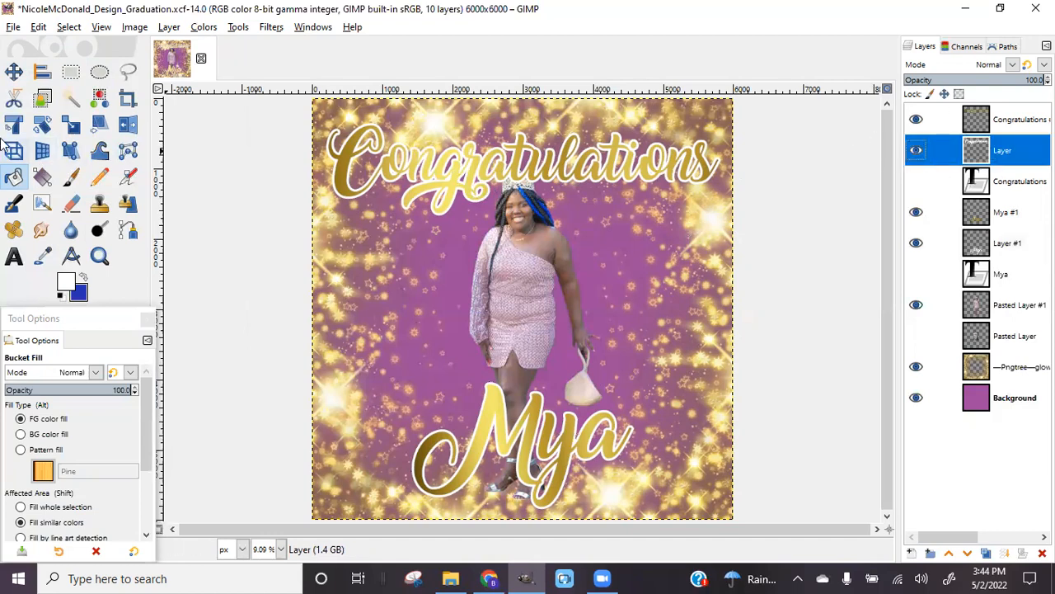
click(272, 30)
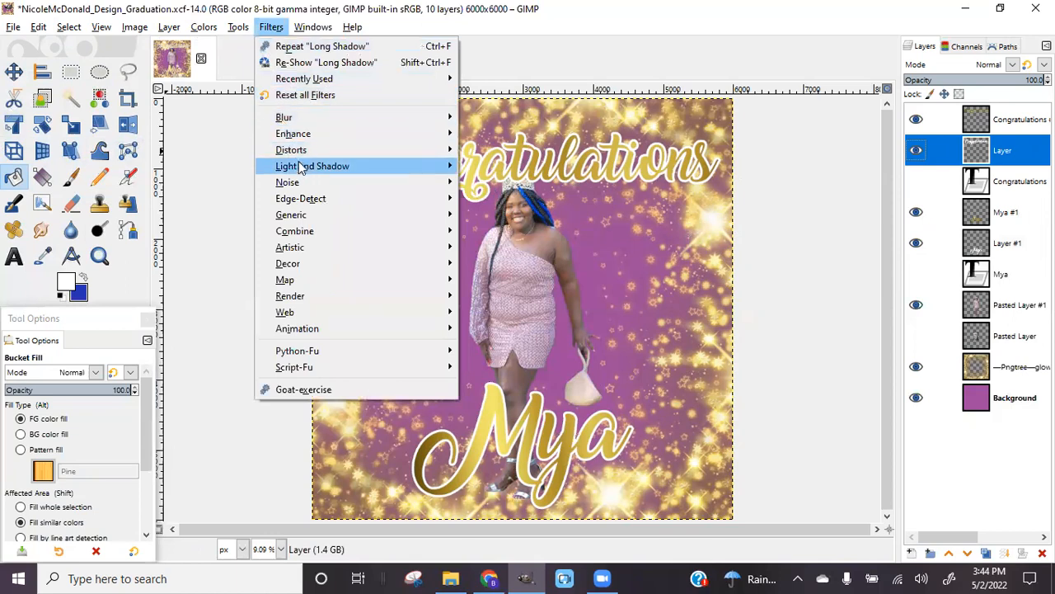
mouse_move(302, 167)
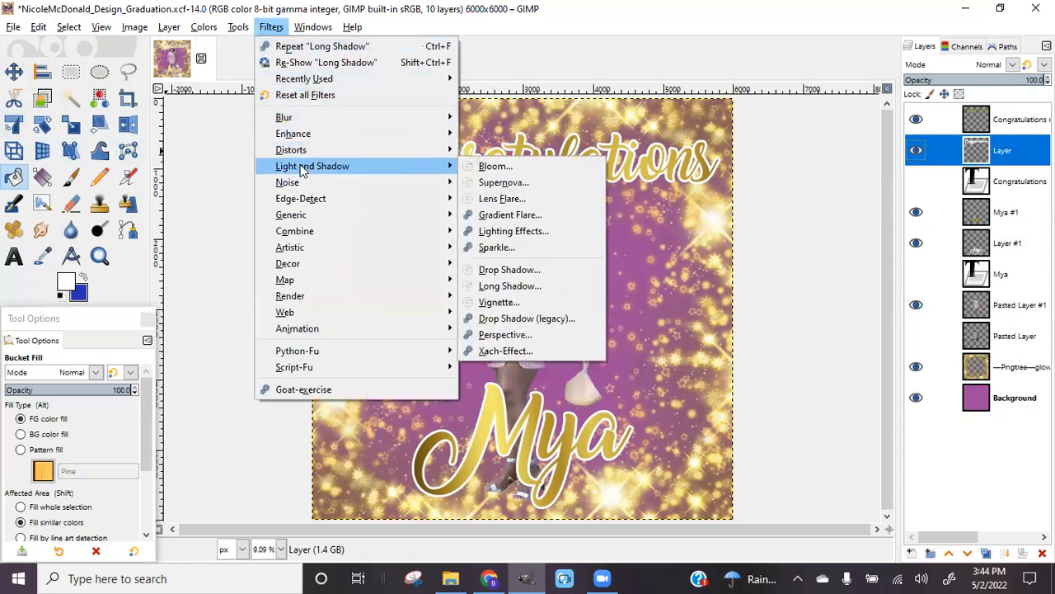
click(510, 286)
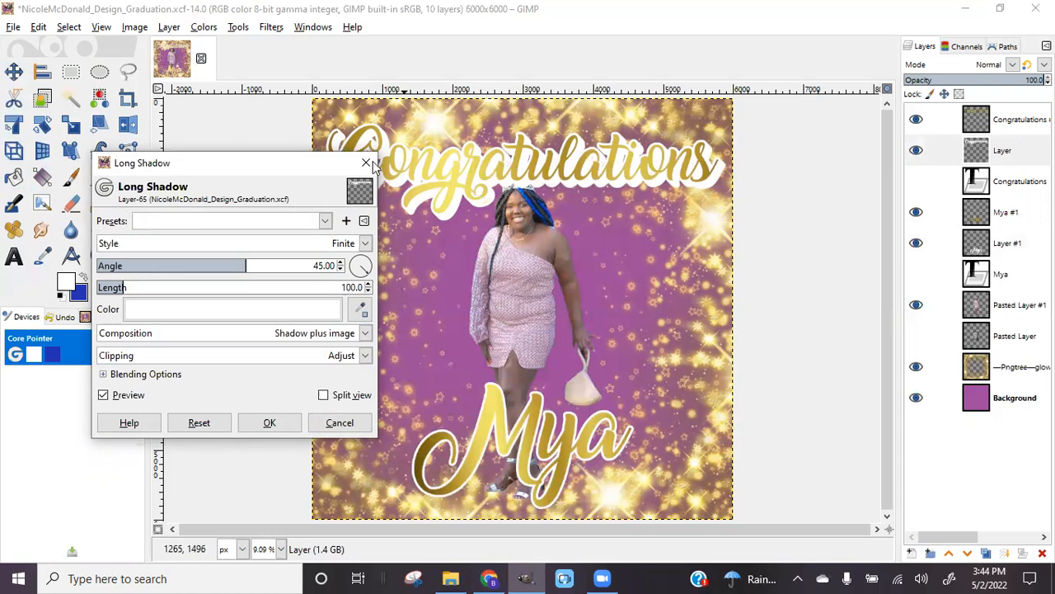
drag(311, 175, 229, 176)
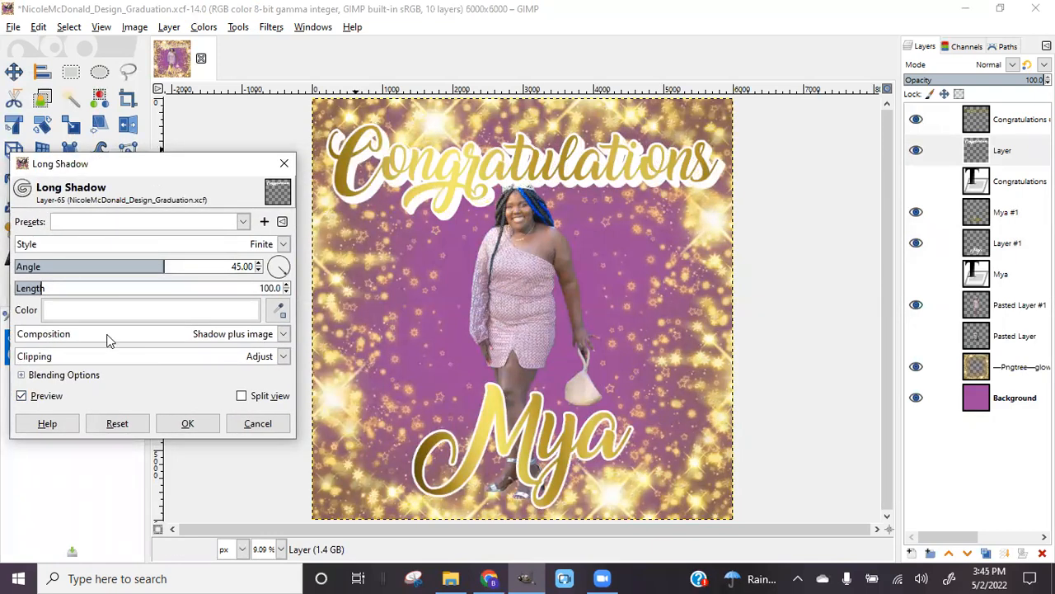
click(83, 308)
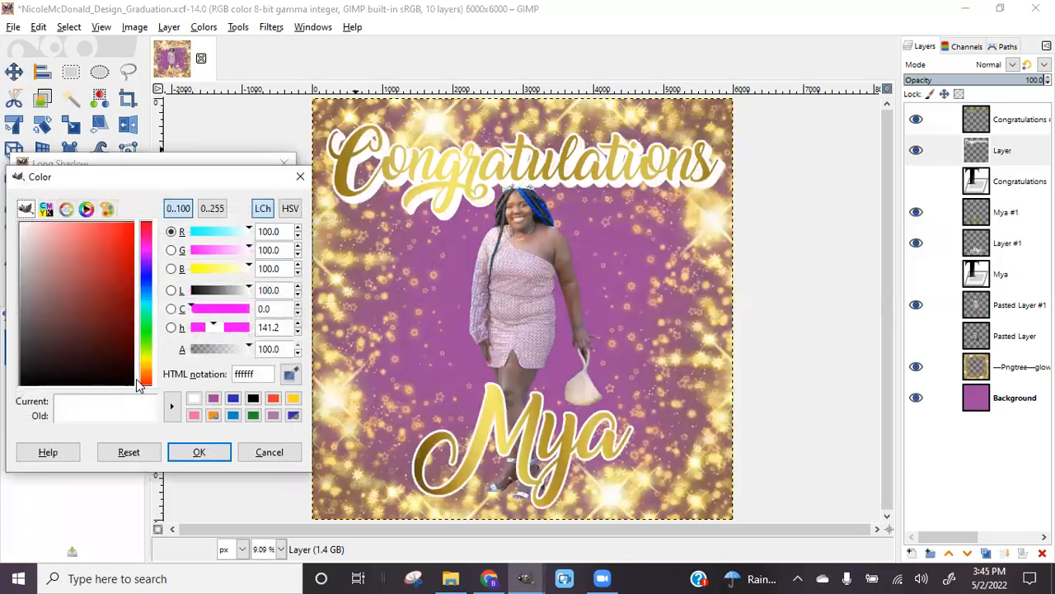
Compare purple, black and white shadow swatches, then confirm white (ffffff) as the shadow colour
click(214, 399)
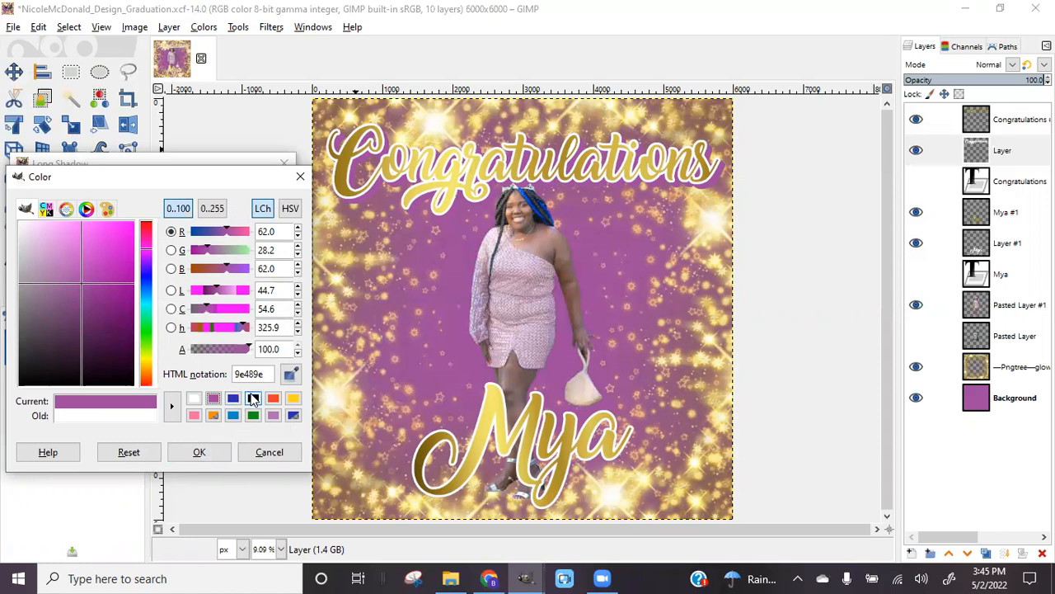
click(253, 399)
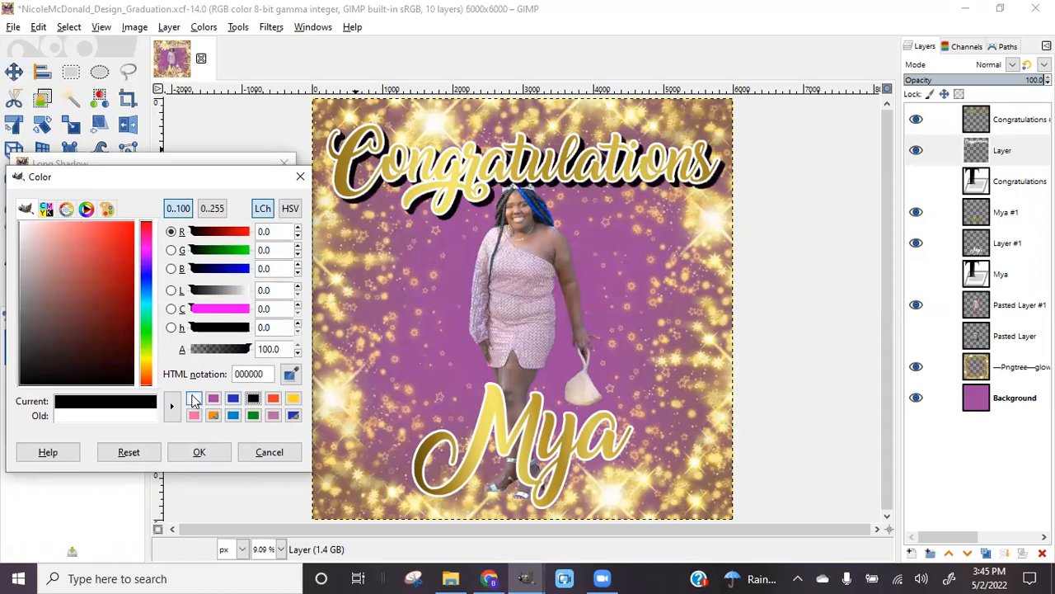
click(193, 400)
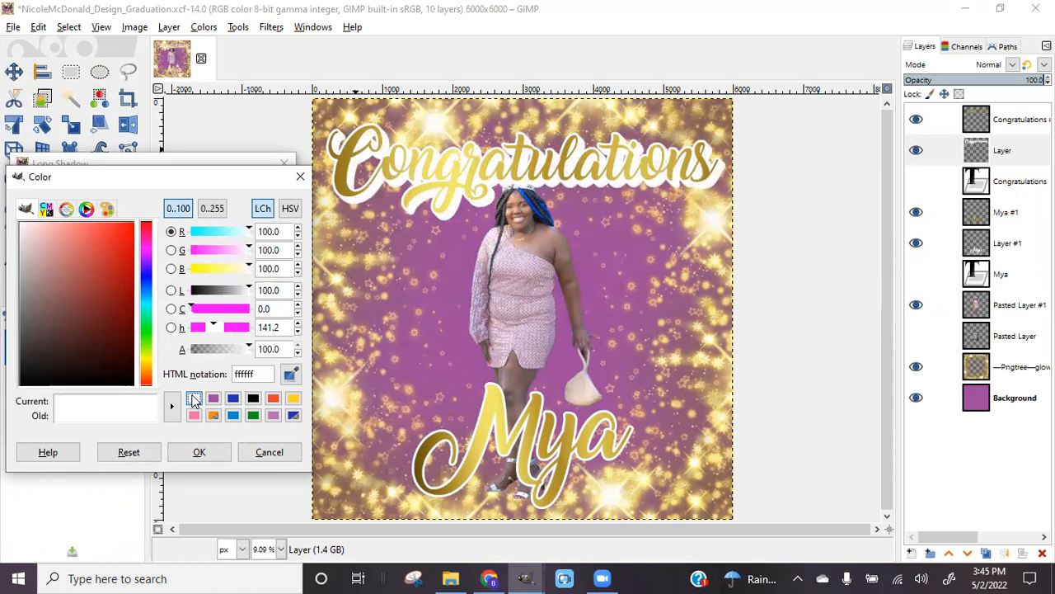
click(255, 400)
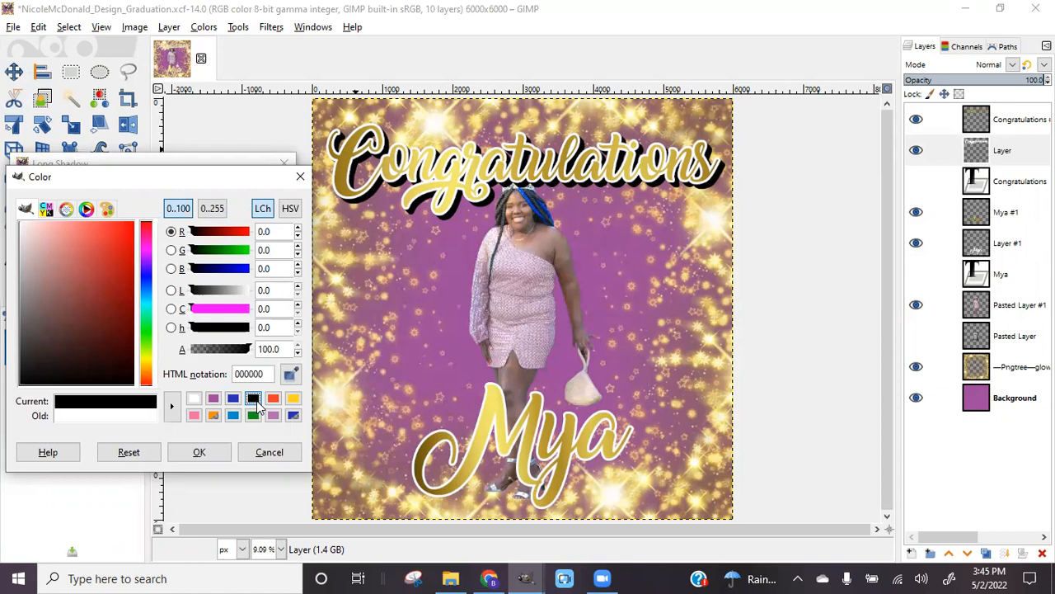
click(194, 399)
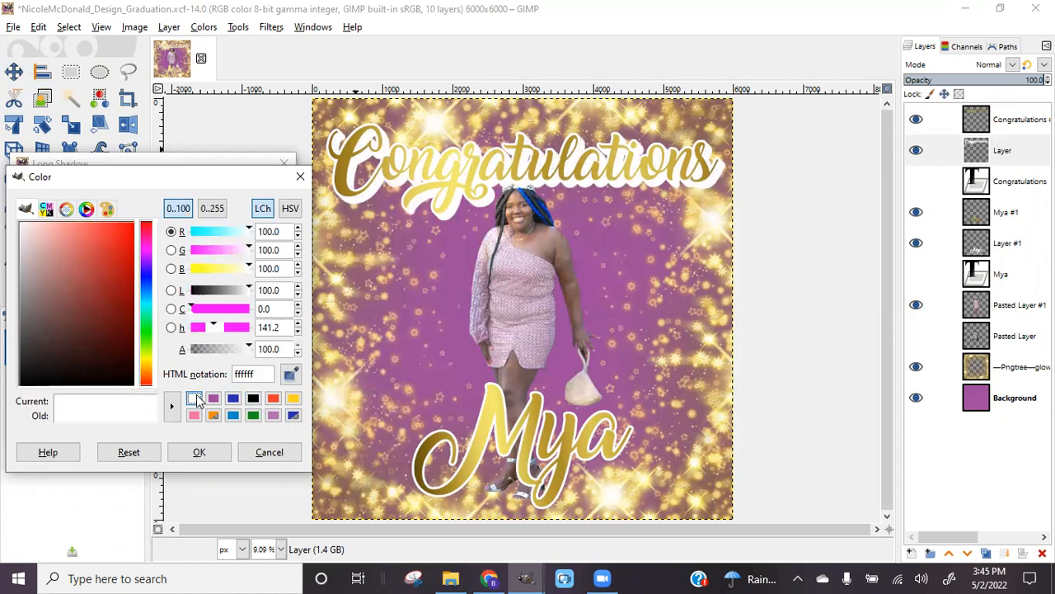
click(253, 399)
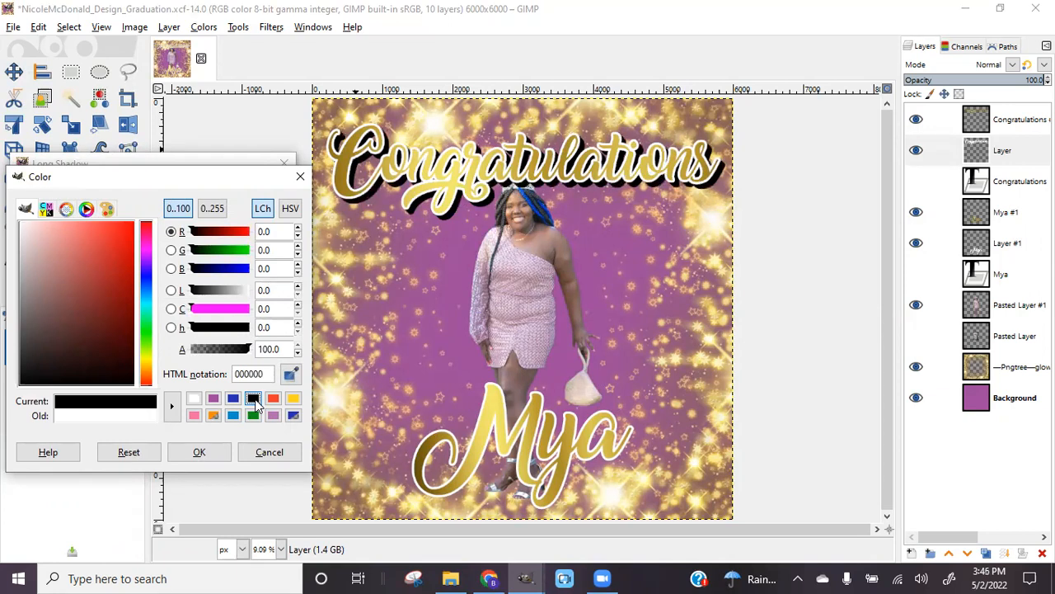
click(194, 400)
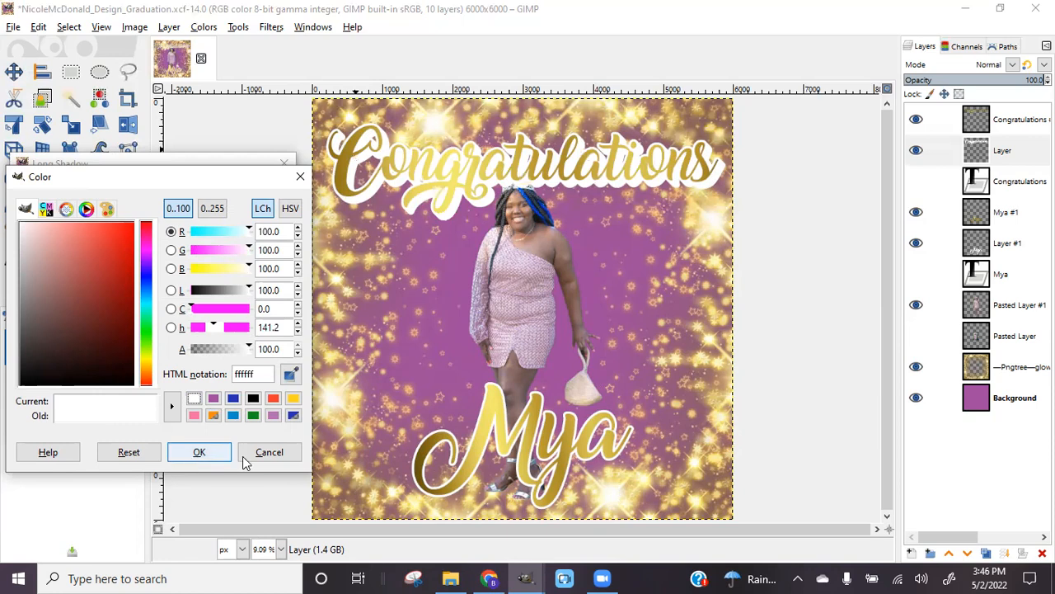
click(210, 451)
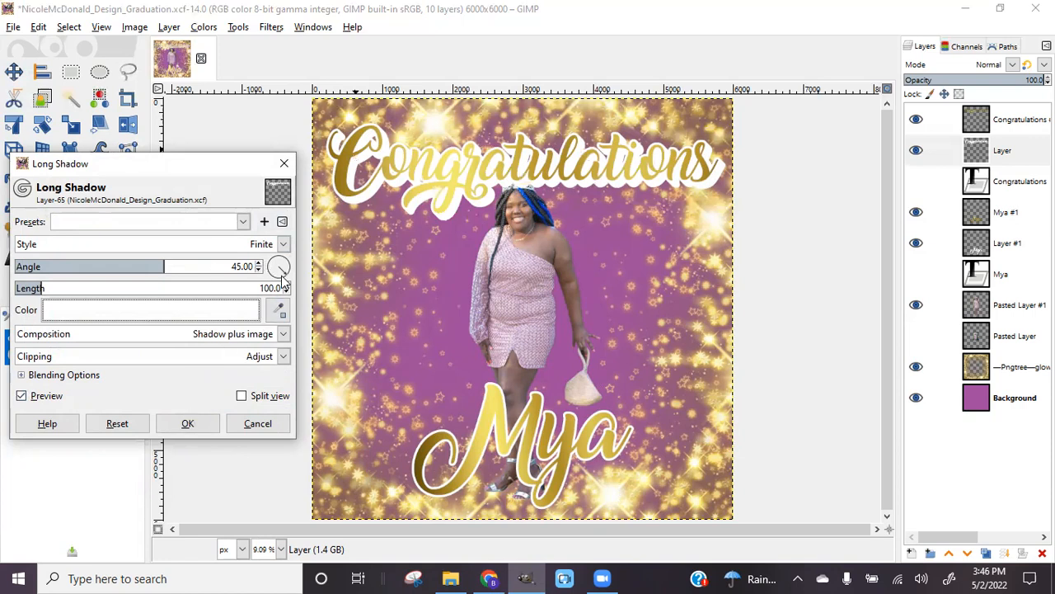
Set the shadow angle back to about 45.6 degrees and apply the white long shadow
drag(280, 269, 272, 268)
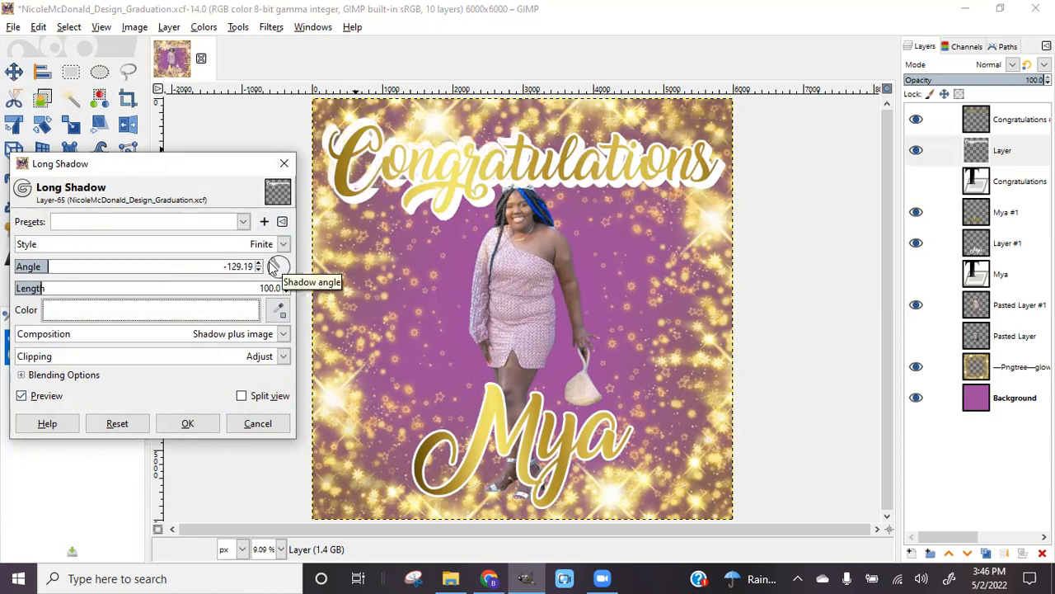
drag(277, 266, 290, 288)
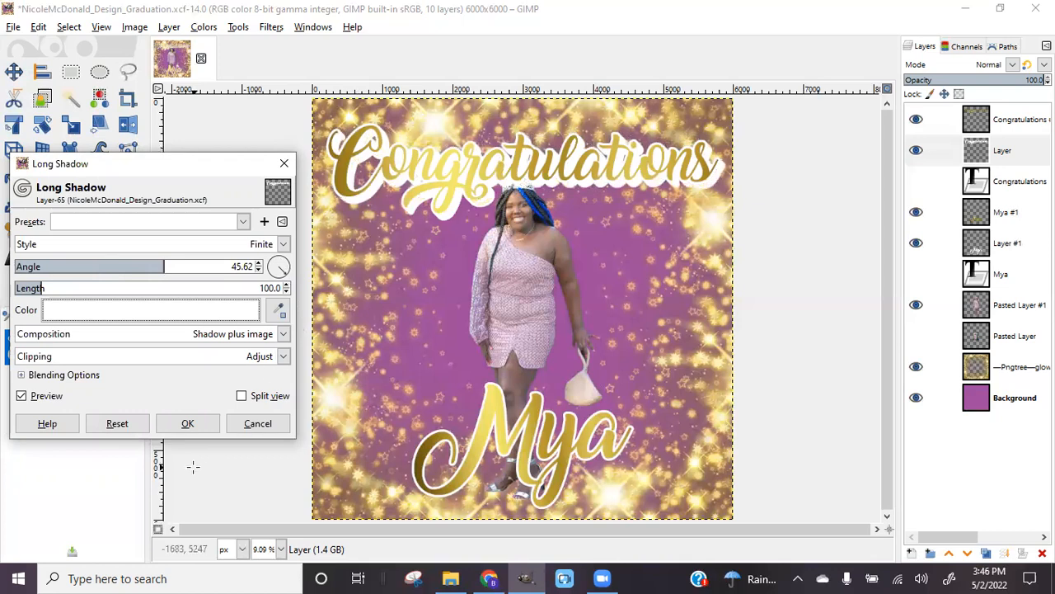
click(188, 423)
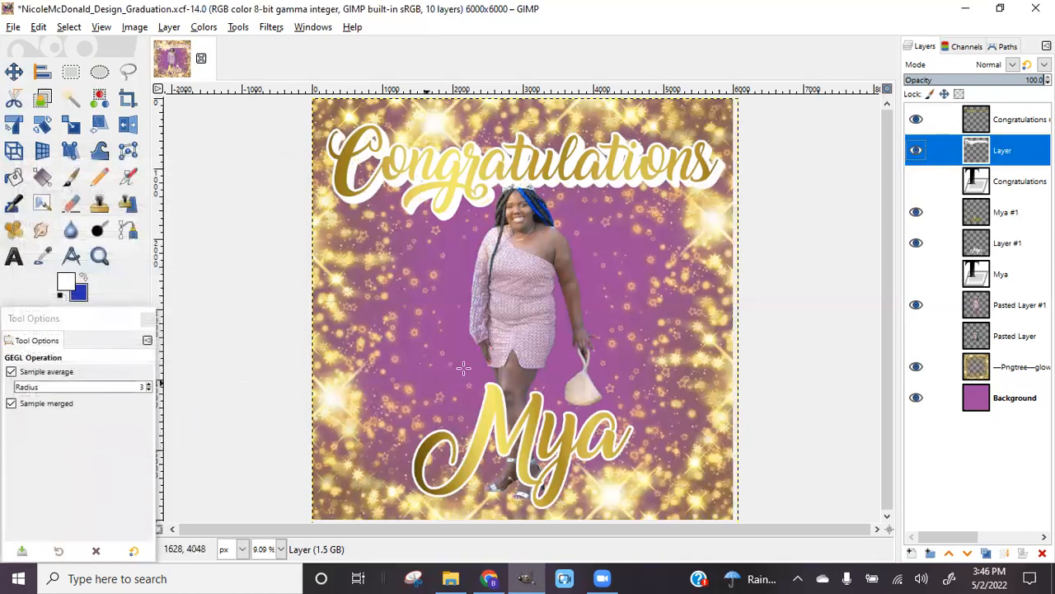
click(1016, 247)
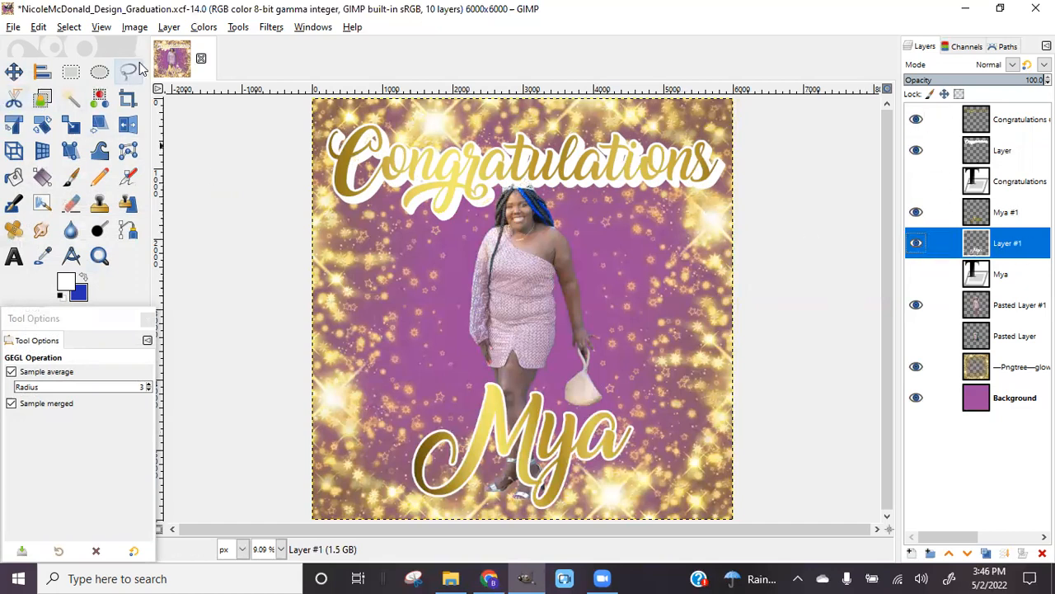
Repeat the Long Shadow filter on Layer #1
click(272, 27)
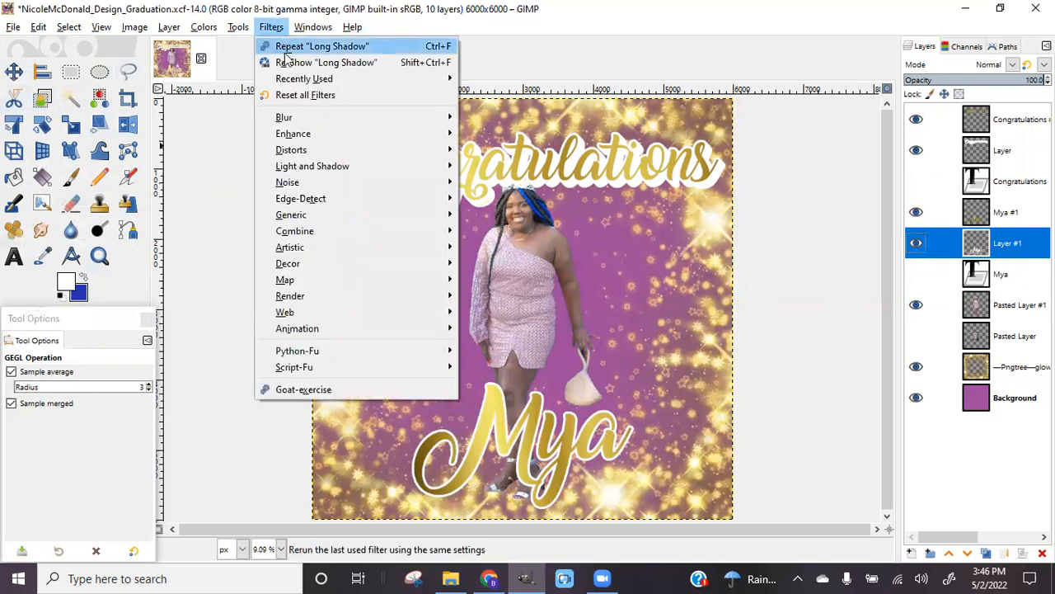
click(320, 48)
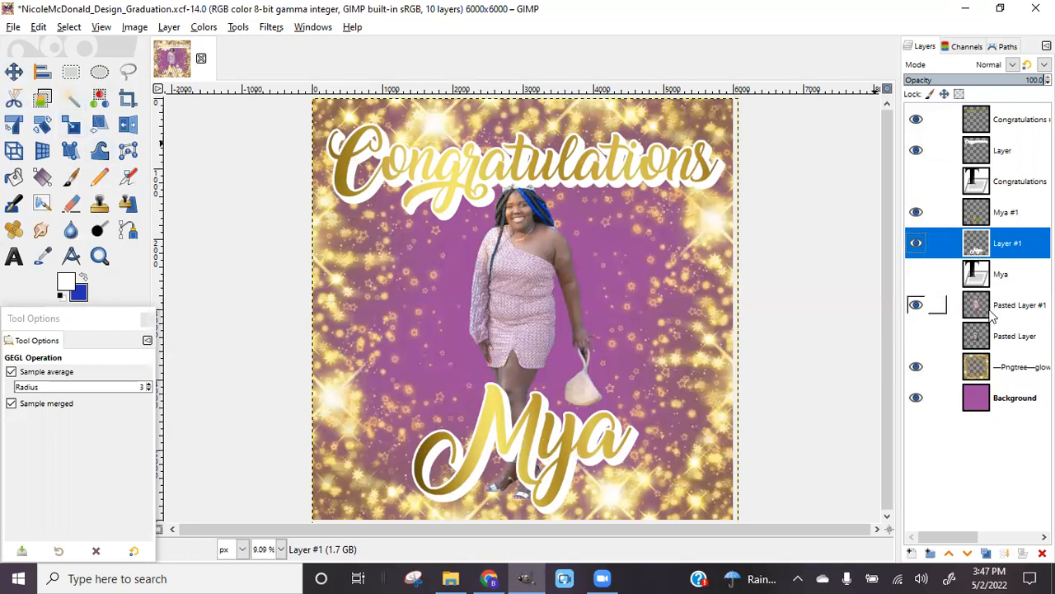
Raise Pasted Layer #1, then the gold name text layer, to the top of the stack
click(992, 317)
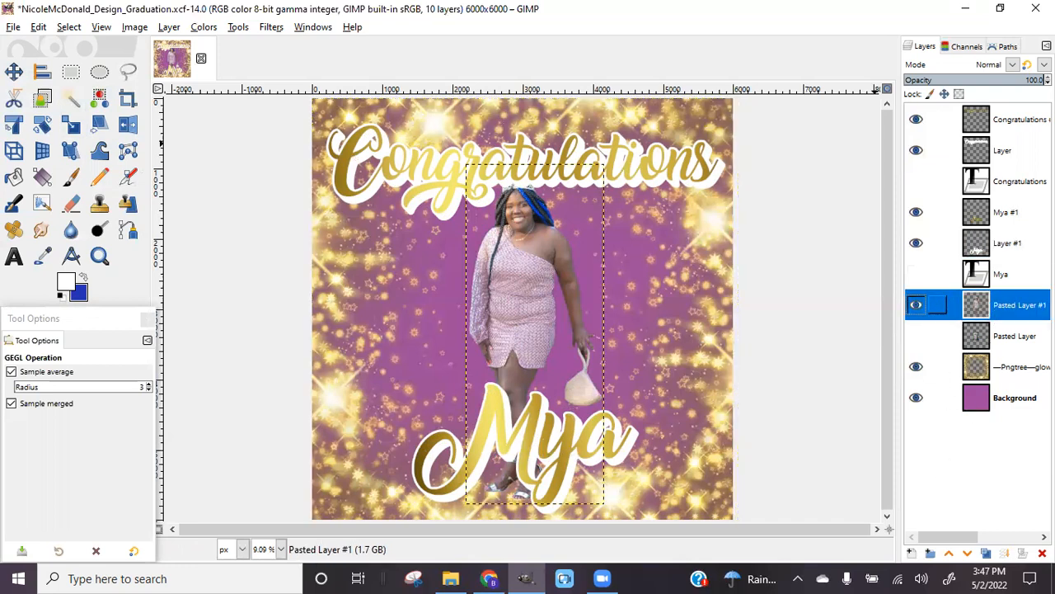
click(948, 554)
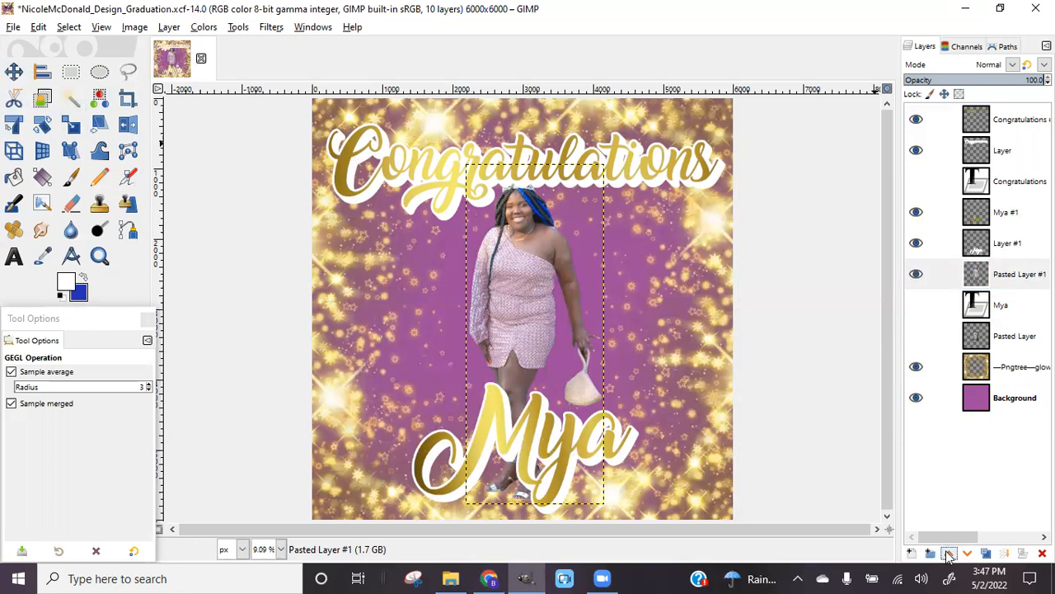
click(949, 554)
click(948, 554)
click(948, 554)
click(948, 554)
click(948, 554)
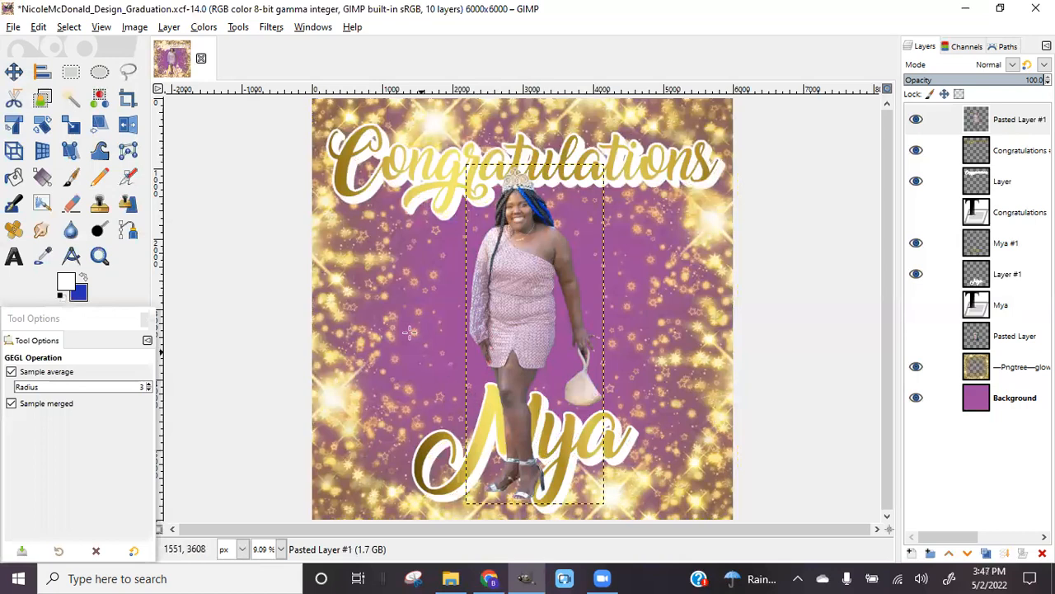
click(993, 257)
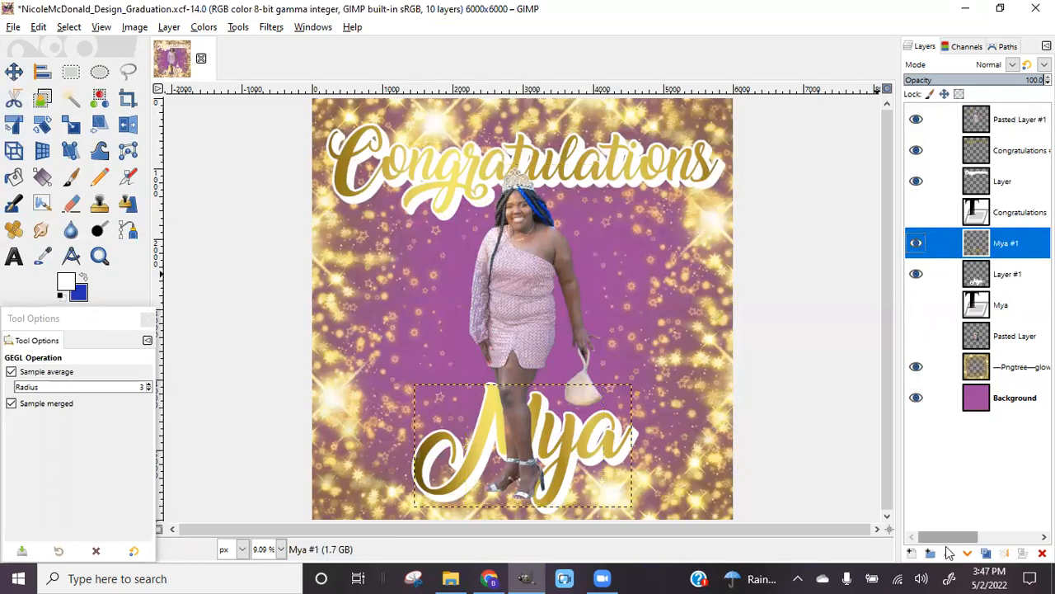
click(948, 554)
click(948, 554)
click(949, 554)
click(949, 554)
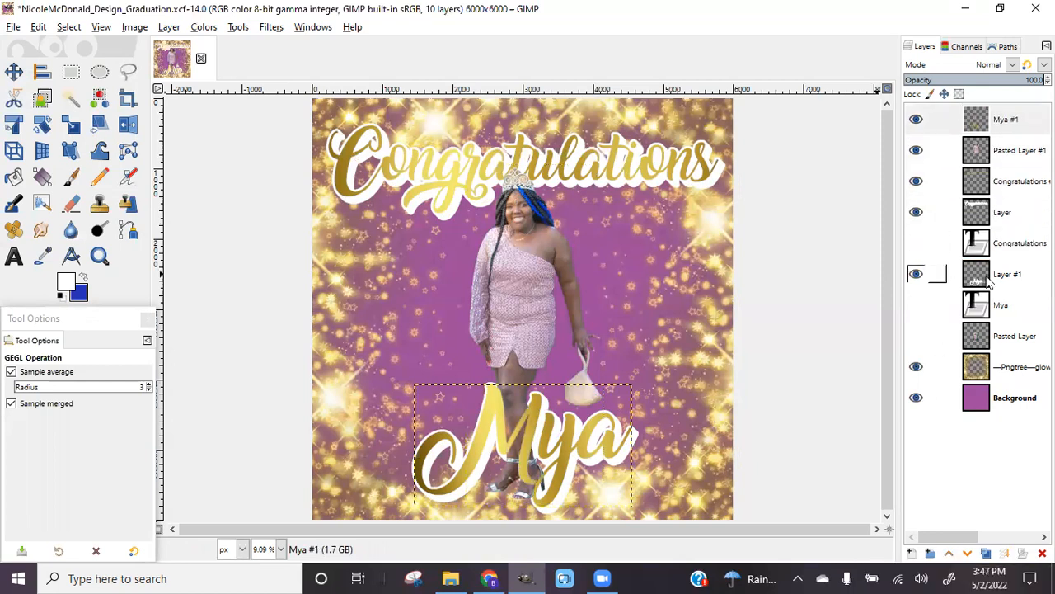
Raise Layer #1 four places so it sits above Pasted Layer #1
click(992, 283)
click(949, 555)
click(949, 554)
click(948, 554)
click(949, 555)
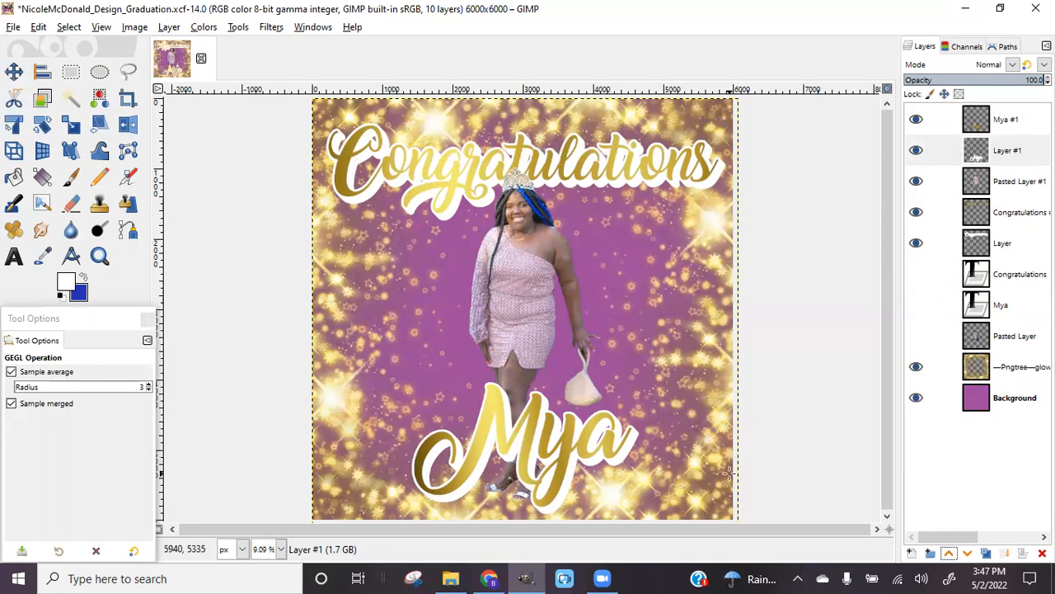
Save the graduation design's .xcf file
click(13, 27)
click(33, 149)
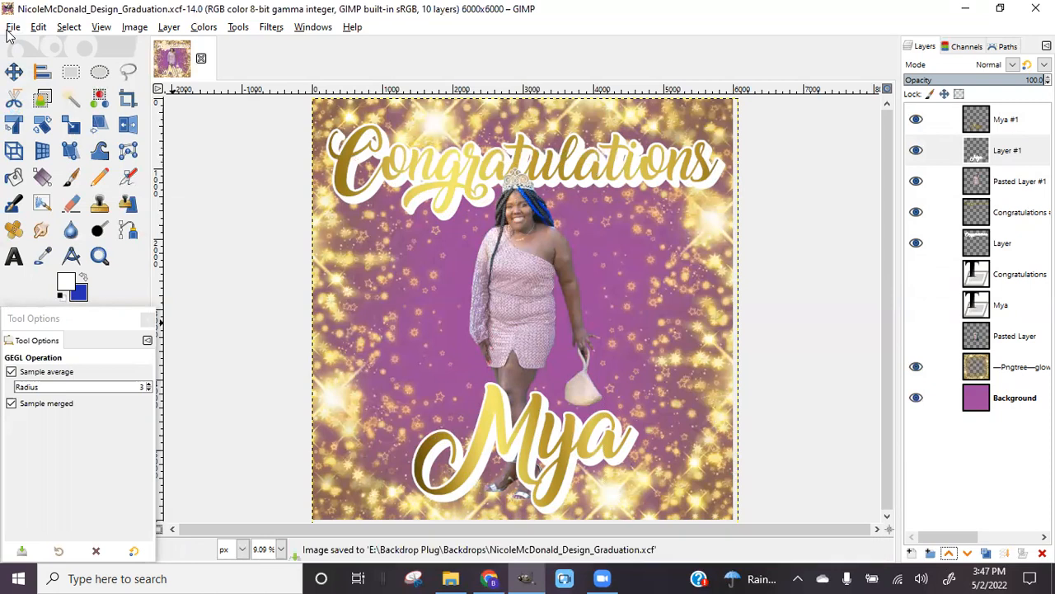
click(12, 27)
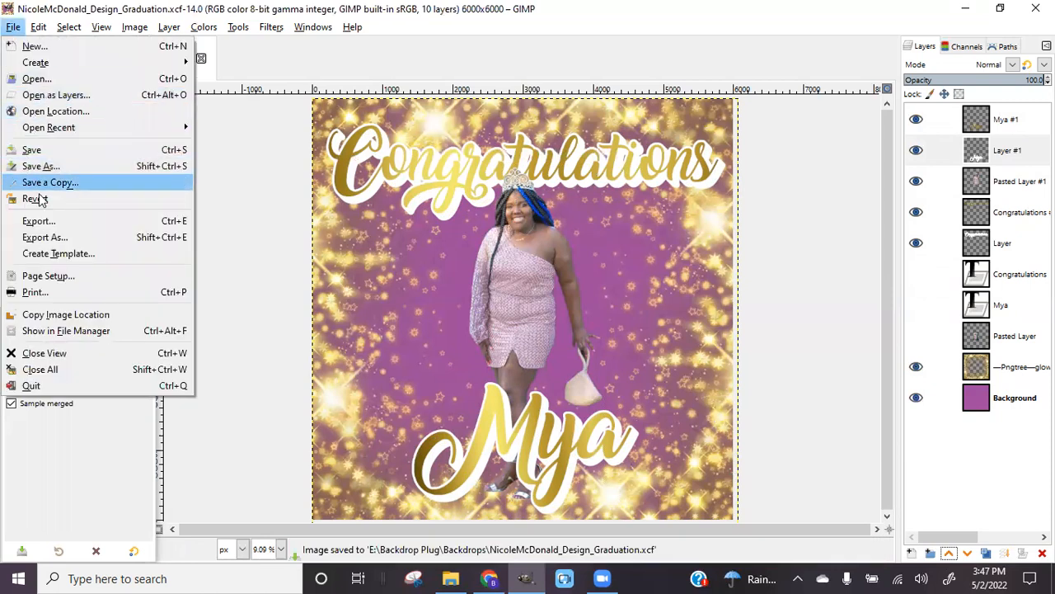
Open Logo_3-5-22.png from the Backdrop Plug folder as a new layer
click(35, 97)
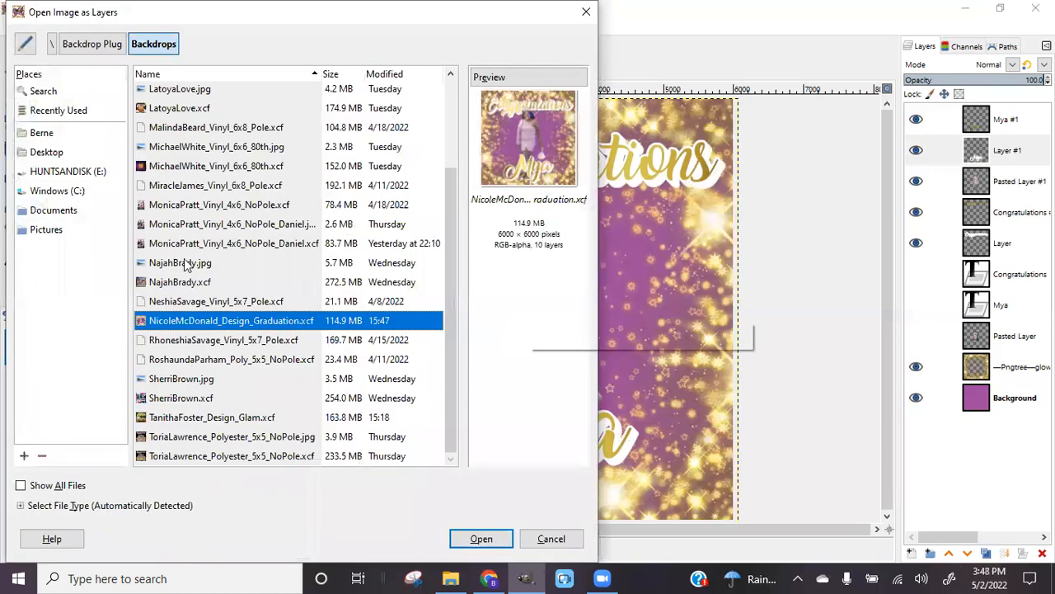
click(76, 177)
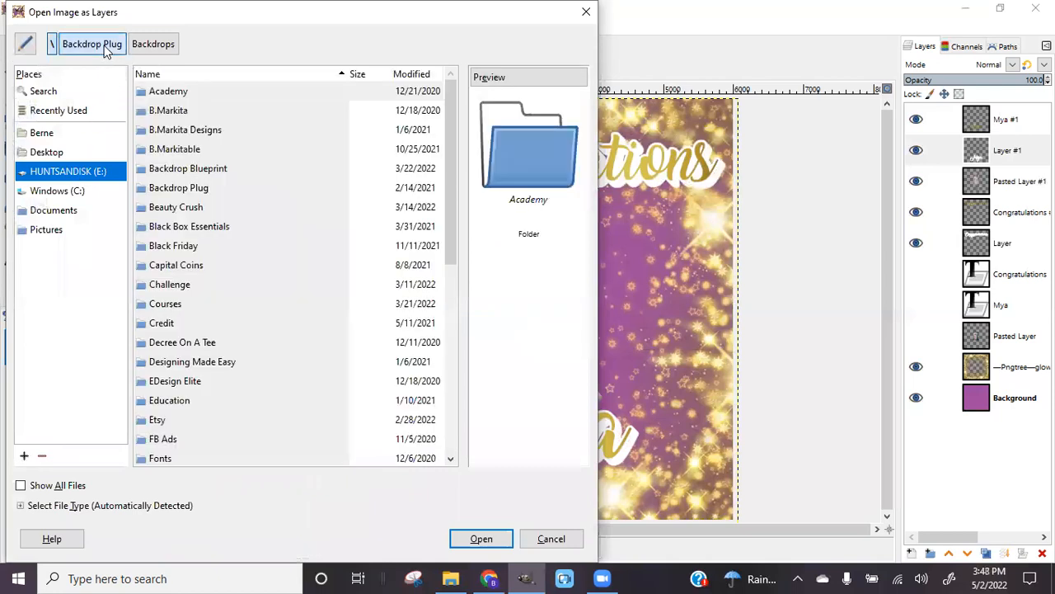
click(92, 44)
scroll(206, 355, down, 5)
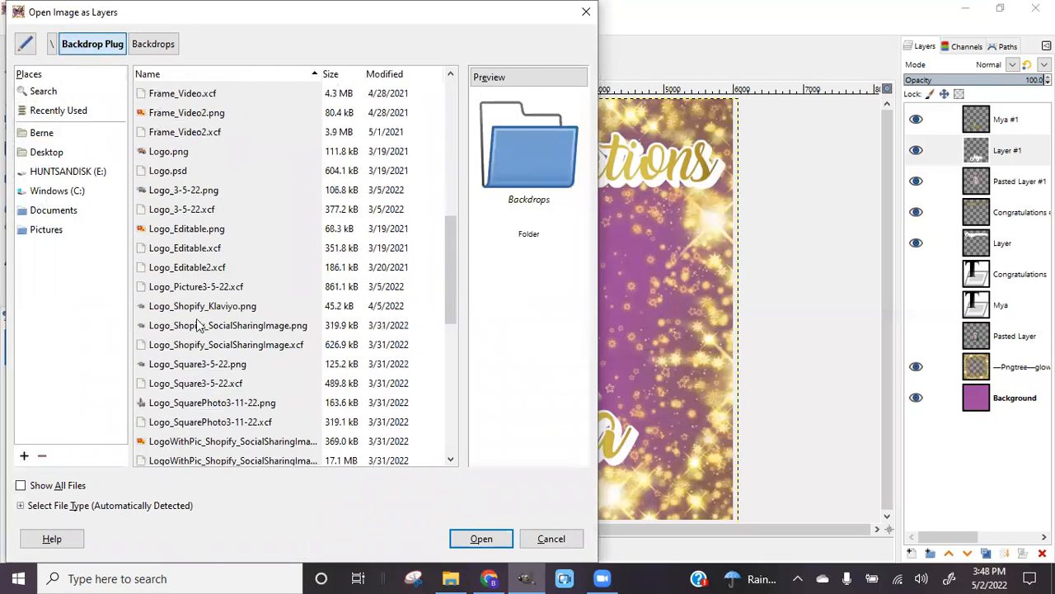
click(184, 190)
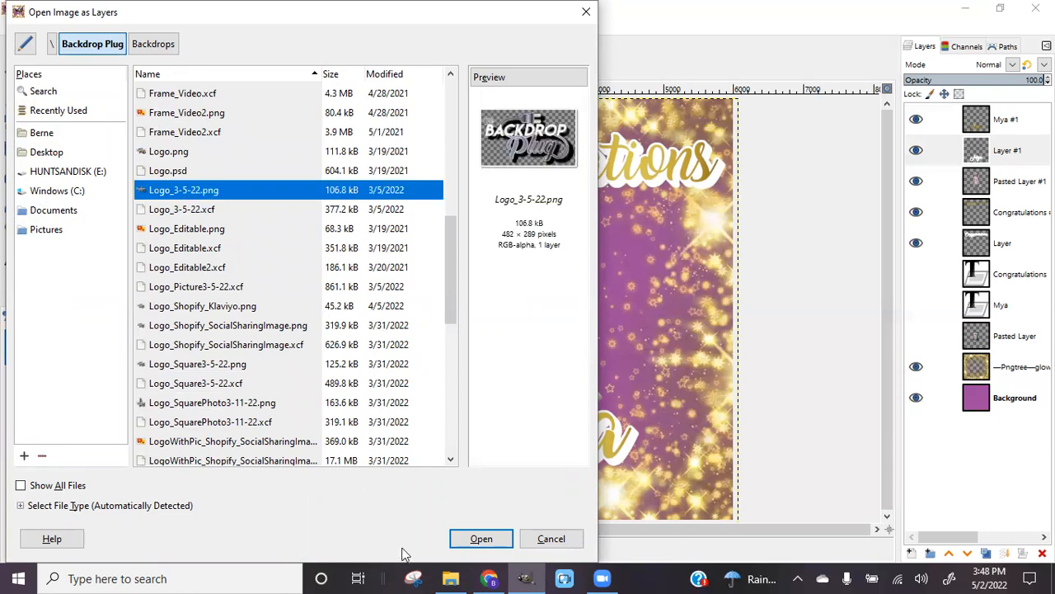
click(486, 539)
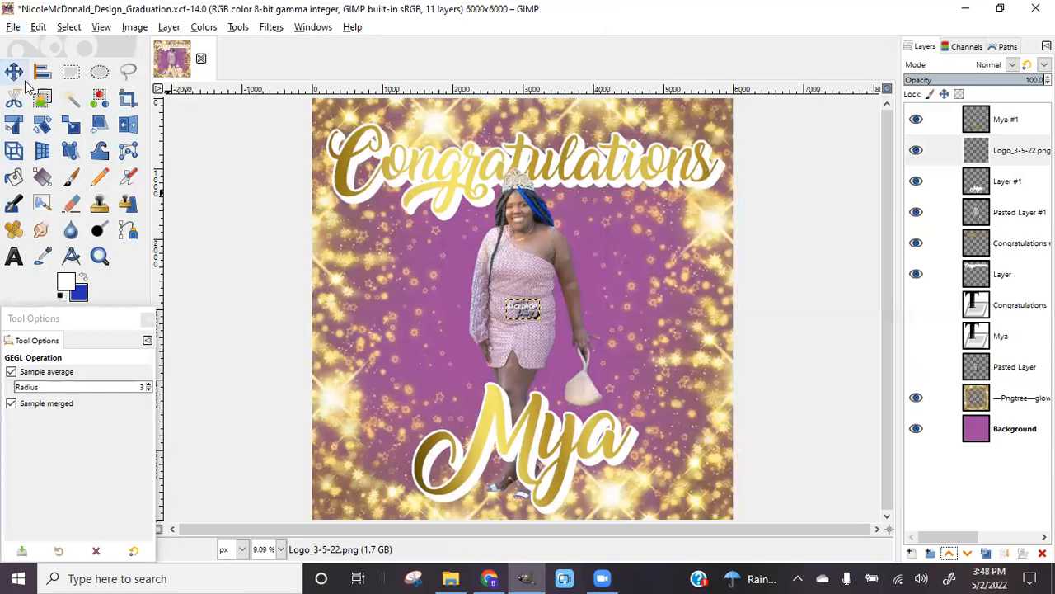
Drag the logo into the design's bottom-right corner with the Move tool
click(13, 72)
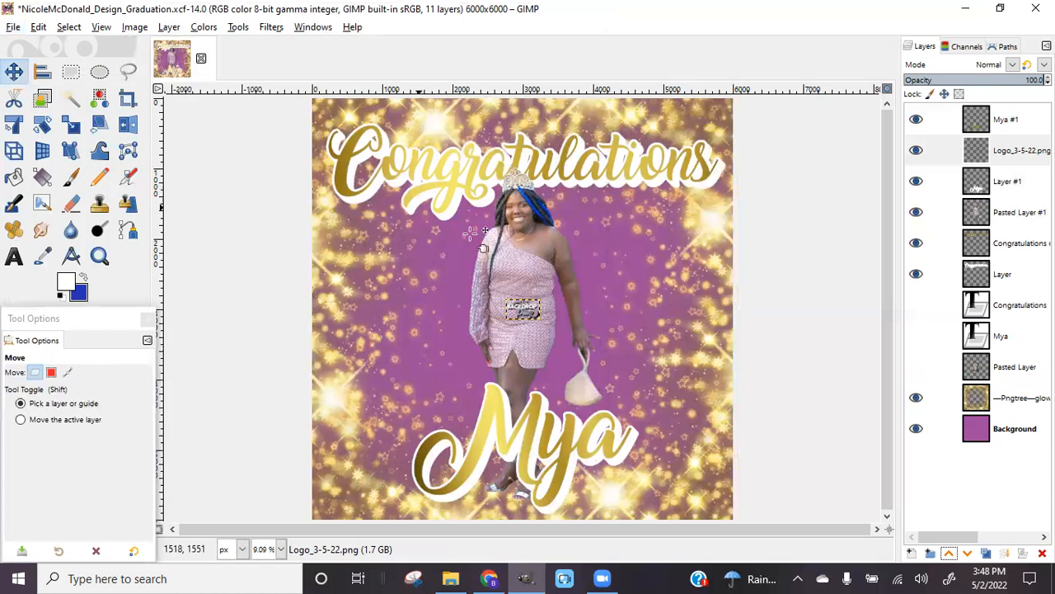
drag(532, 309, 716, 511)
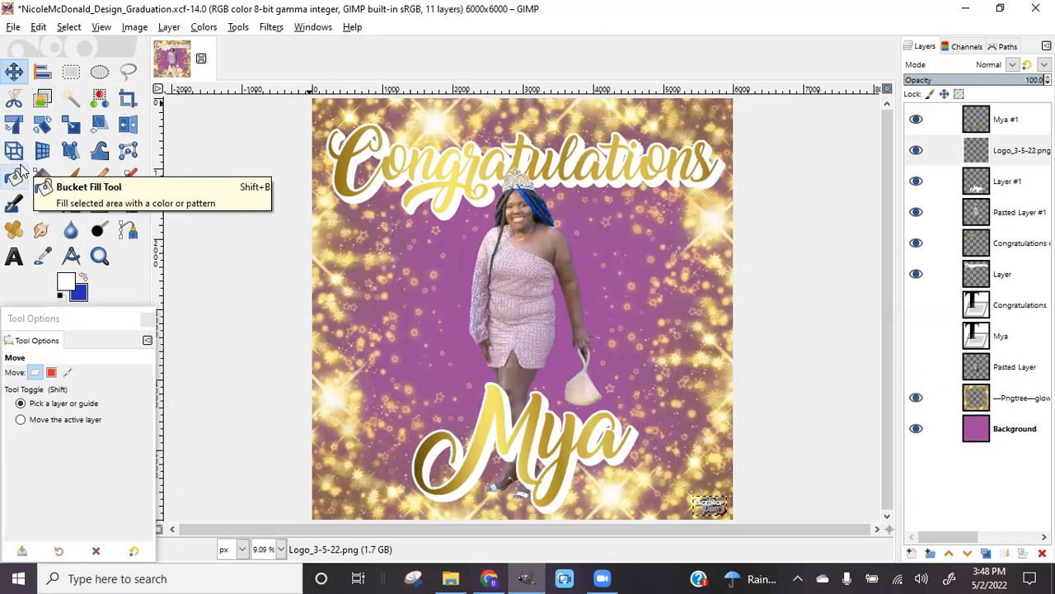
click(13, 28)
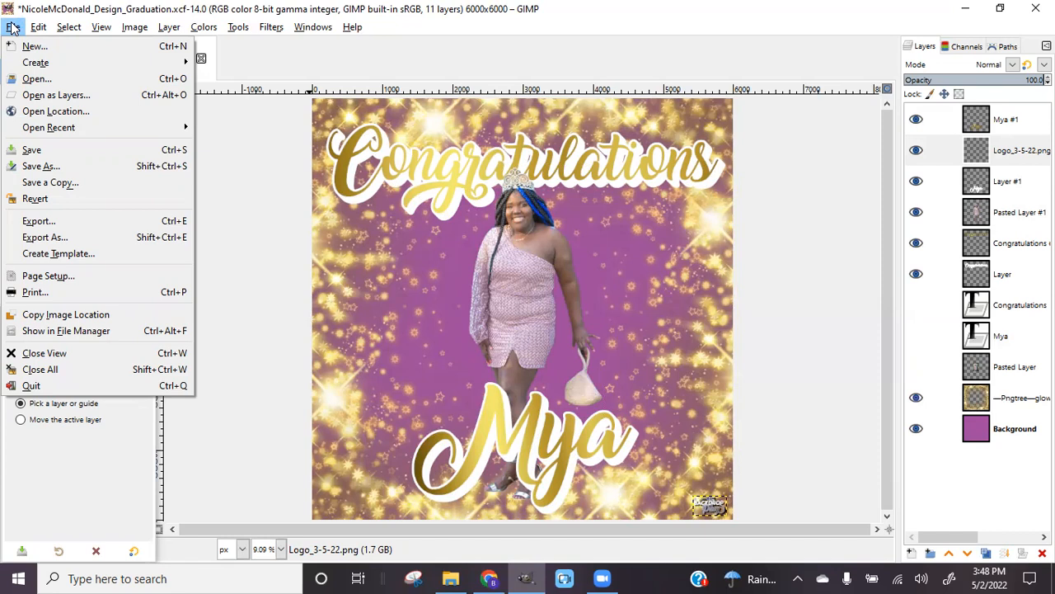
Open Watermark.png from Backdrop Plug > Marketing as a new layer
click(11, 28)
click(12, 28)
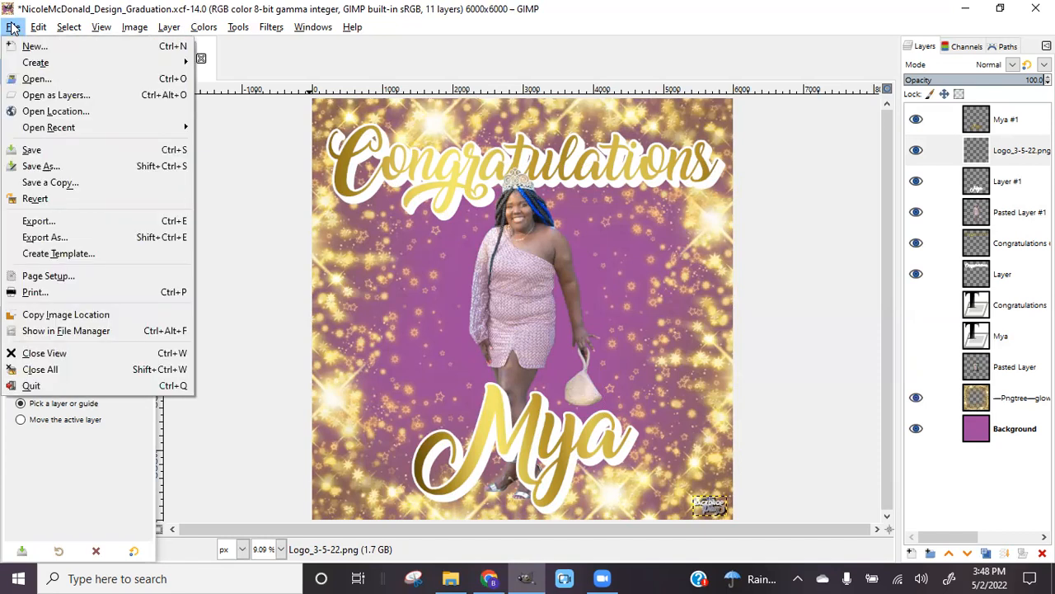
click(22, 99)
scroll(248, 334, up, 2)
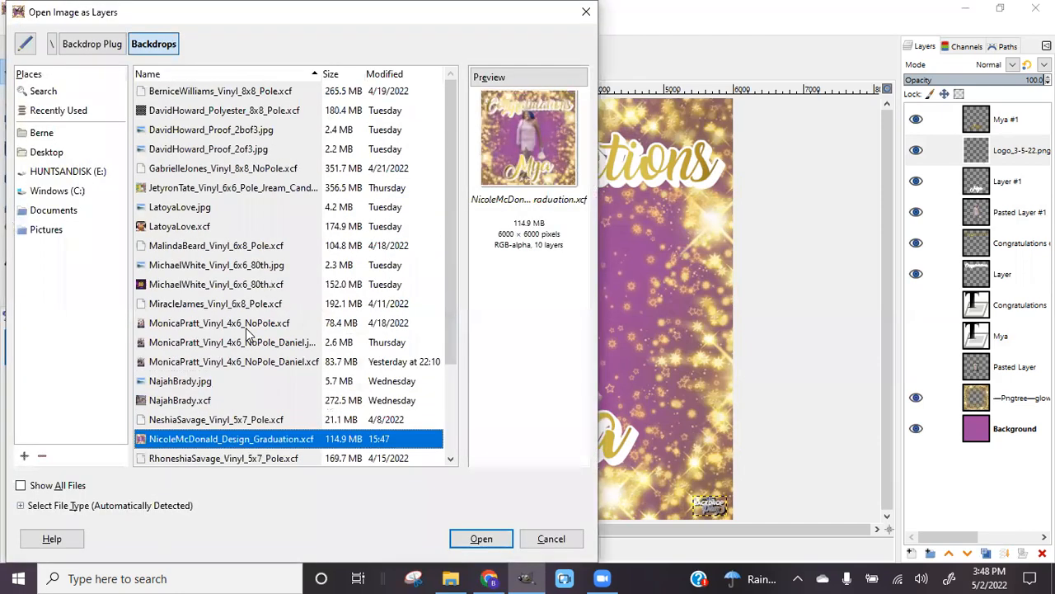
click(87, 172)
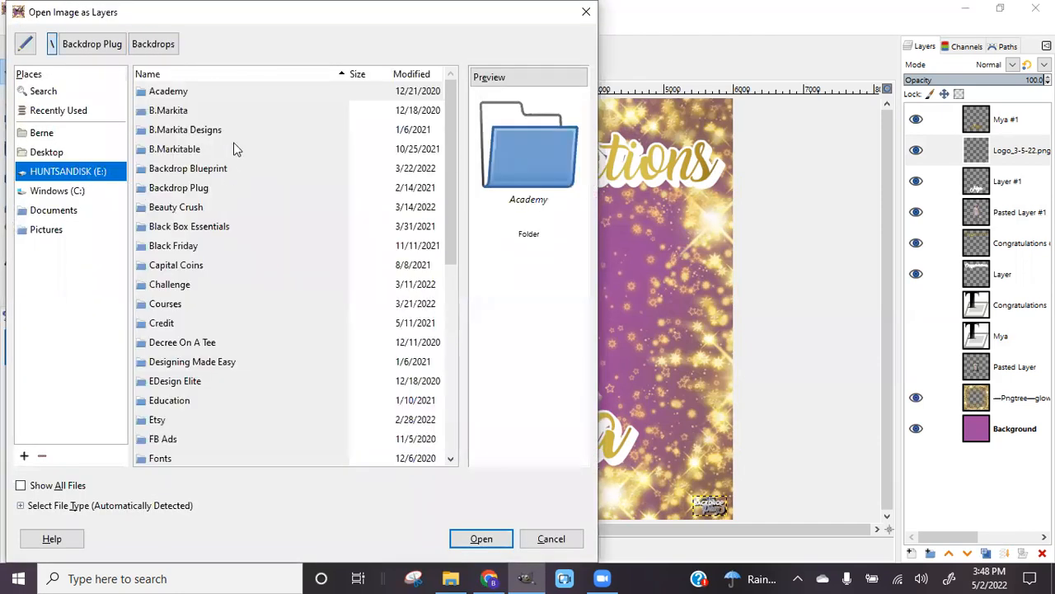
double_click(196, 190)
click(174, 134)
double_click(174, 135)
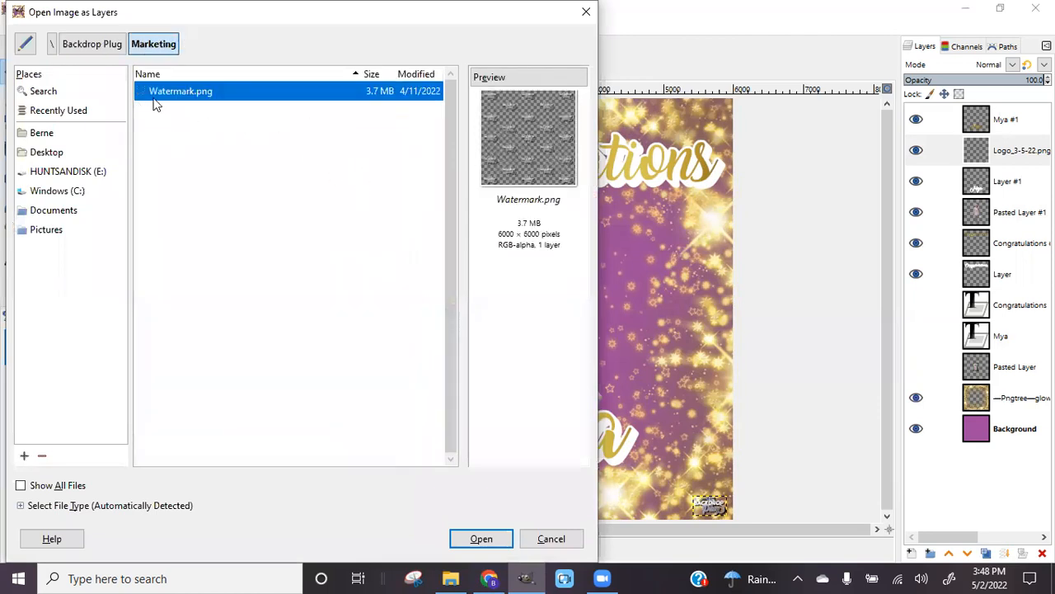
click(482, 543)
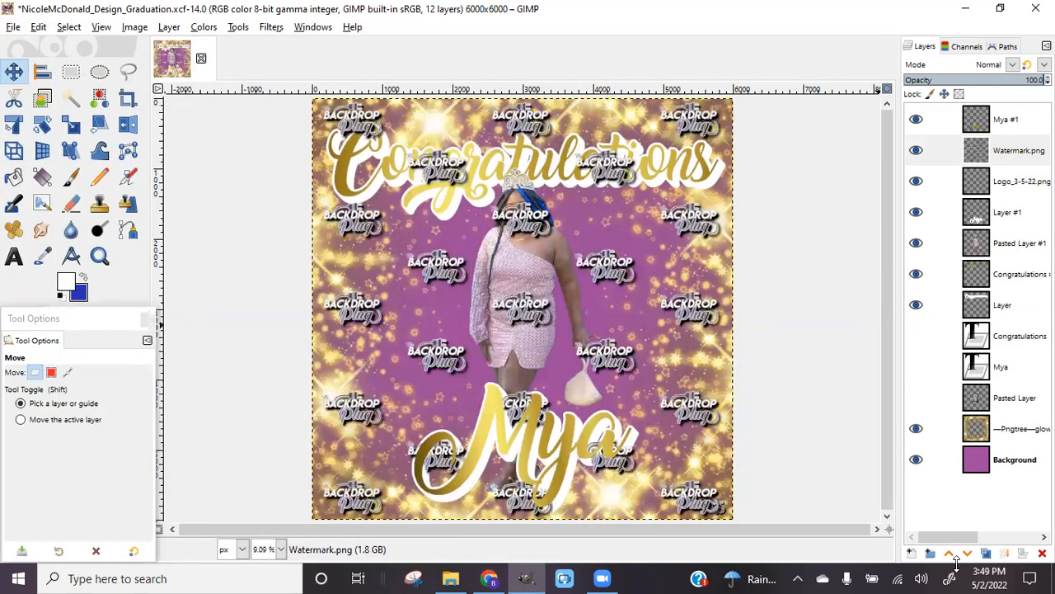
Raise the watermark to the top, set its opacity to about 11%, and hide it
click(949, 554)
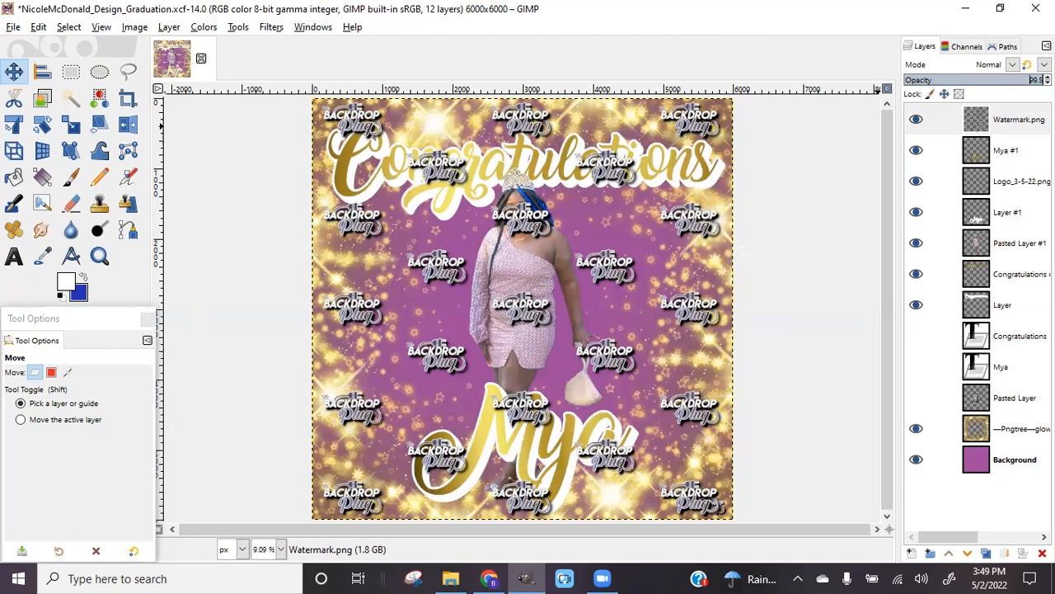
drag(987, 86, 918, 77)
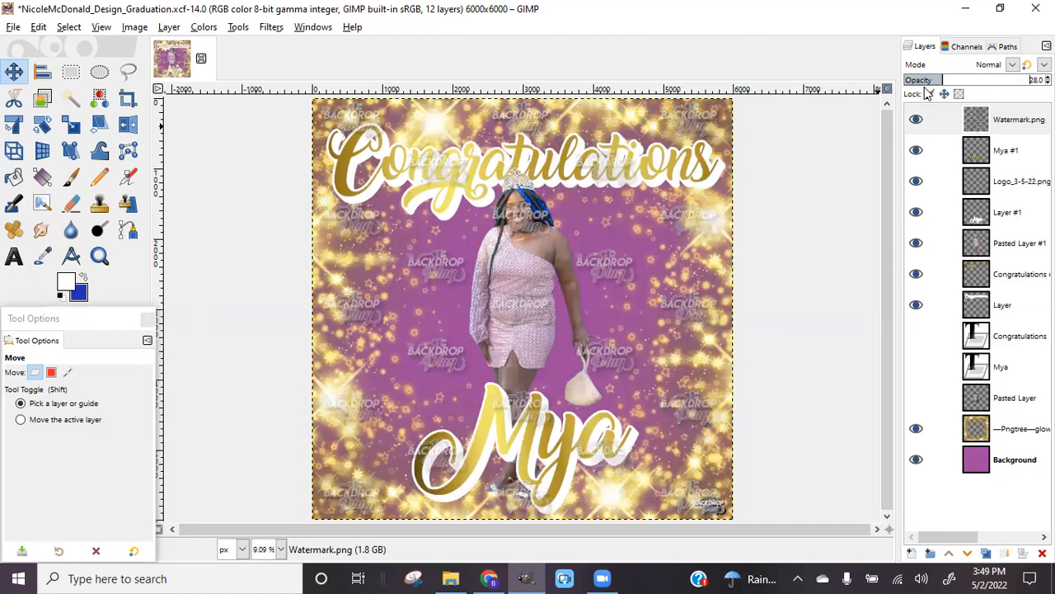
click(917, 80)
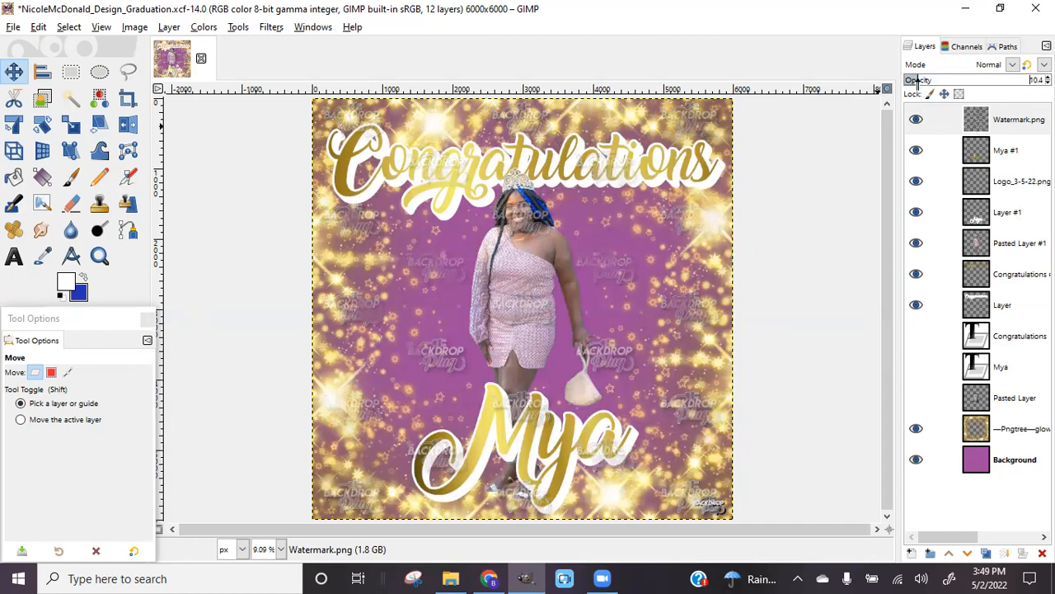
click(1035, 80)
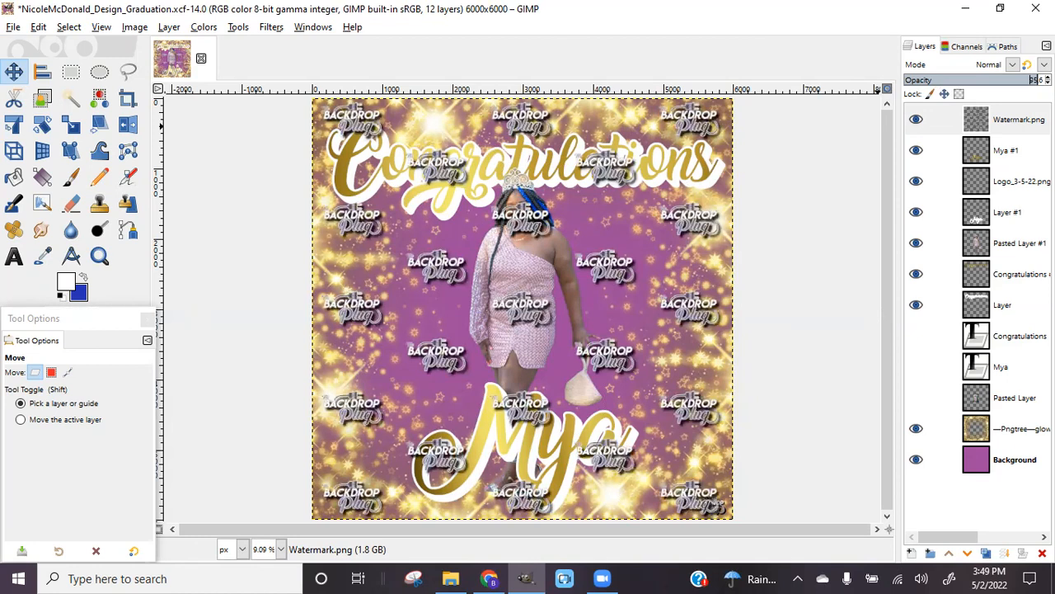
click(917, 80)
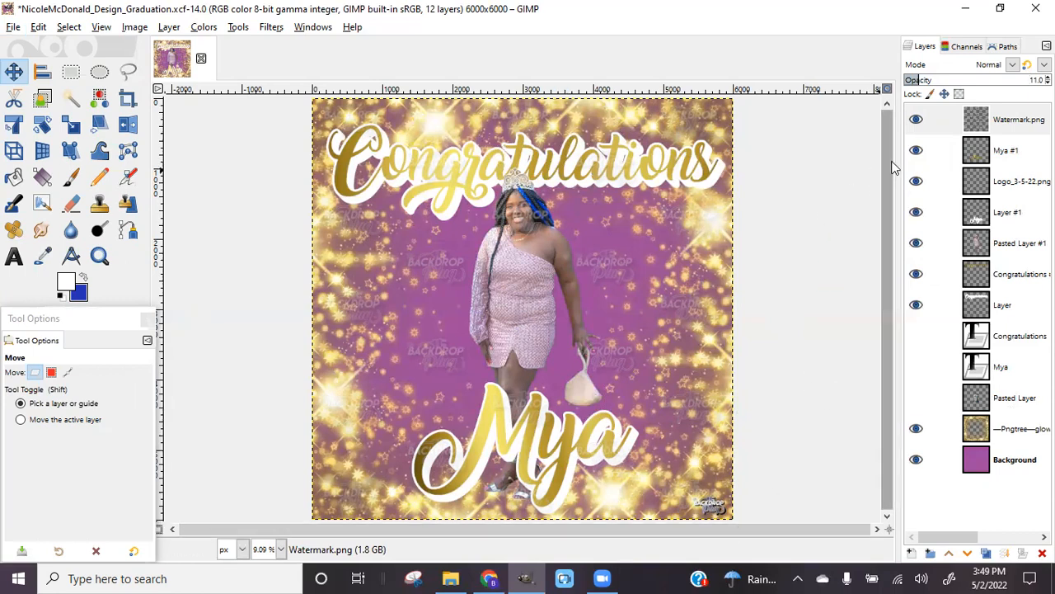
click(916, 120)
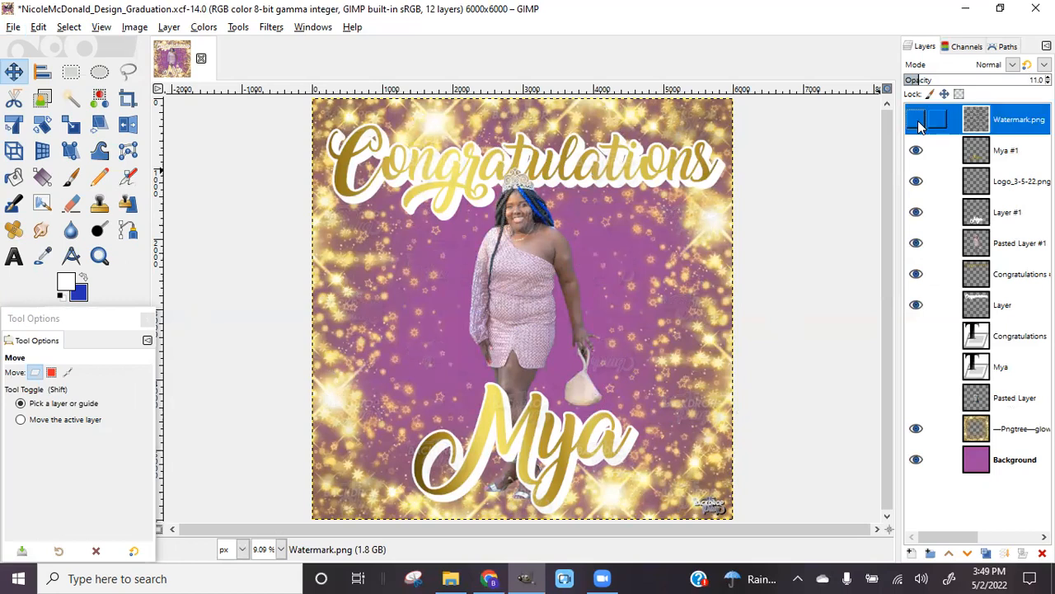
Export the graduation design to the Desktop as a JPEG with quality 90
click(14, 27)
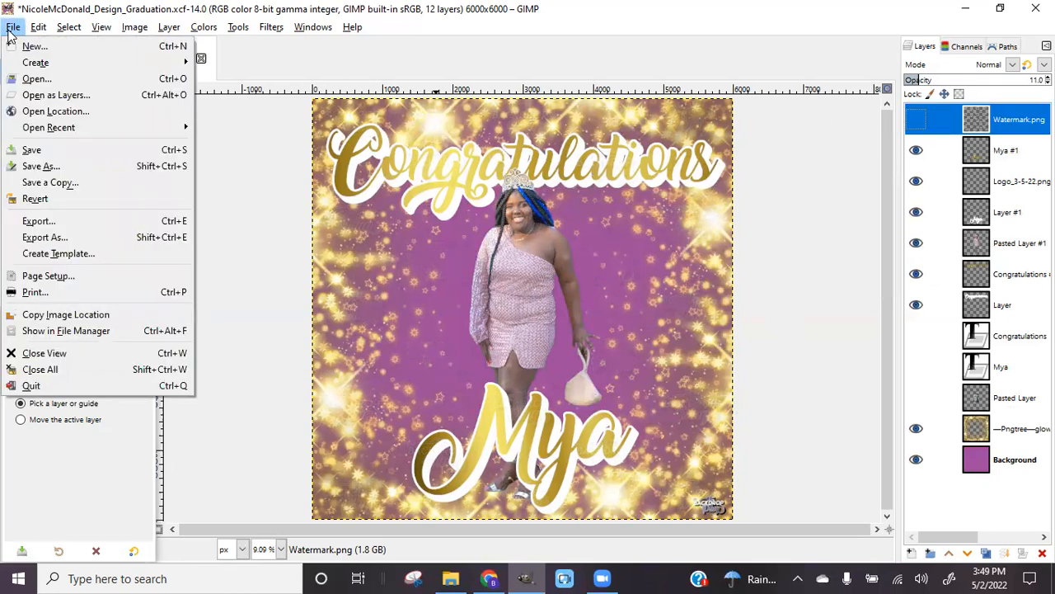
click(42, 237)
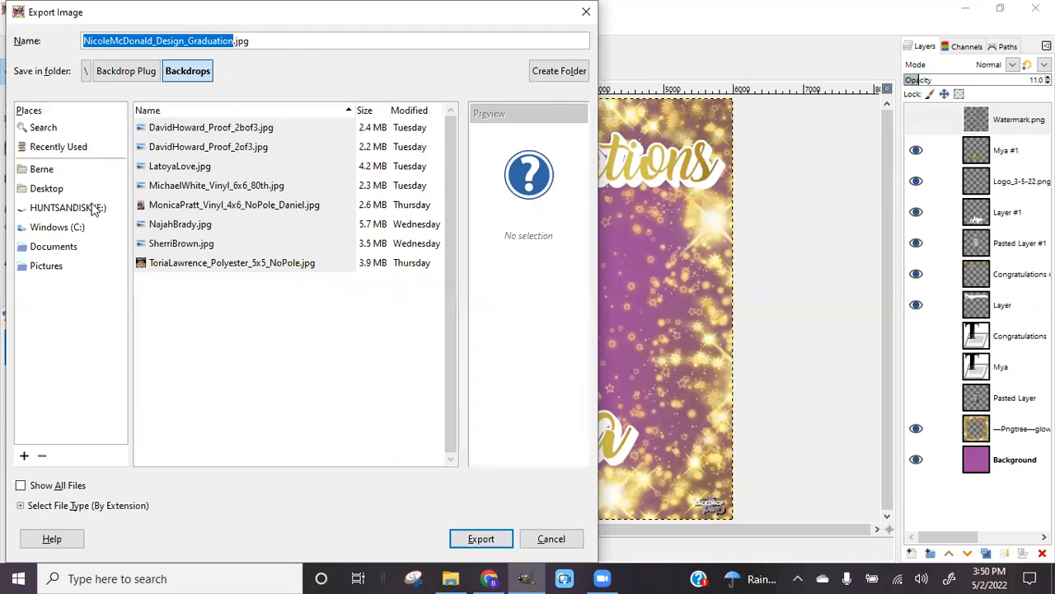
click(49, 191)
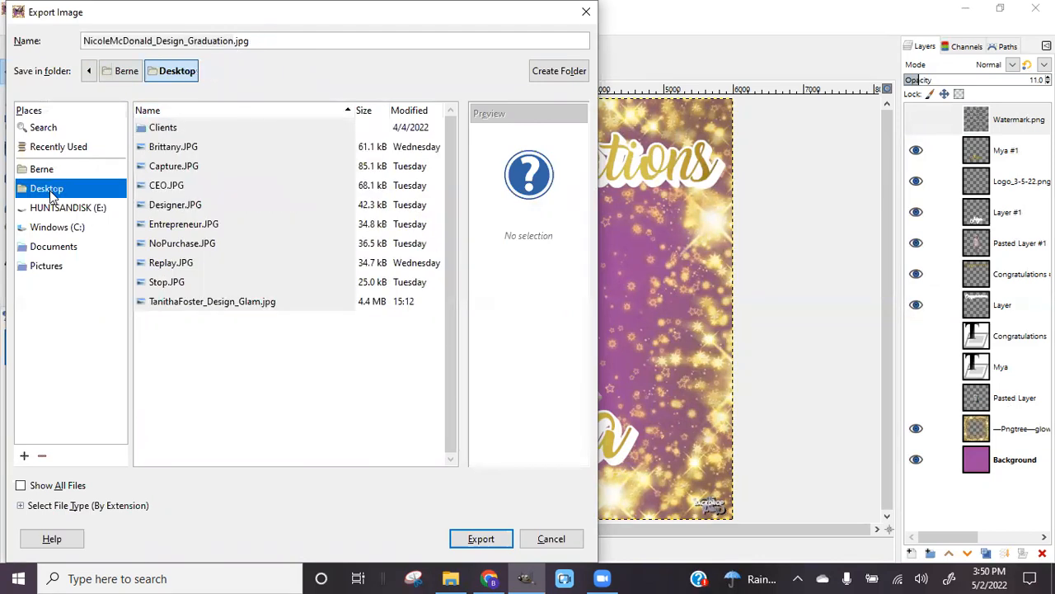
click(483, 541)
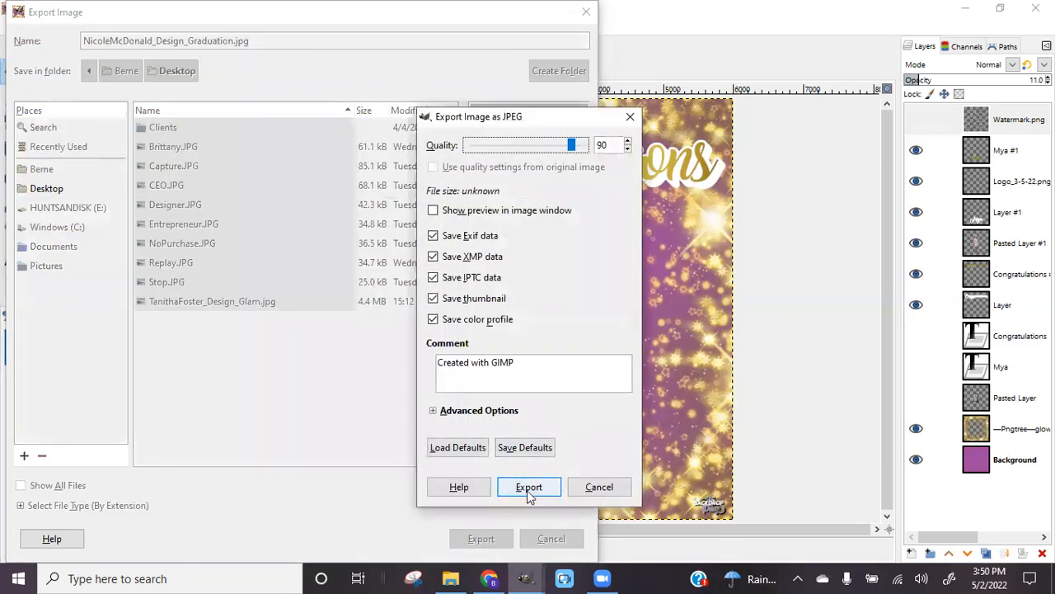
click(528, 487)
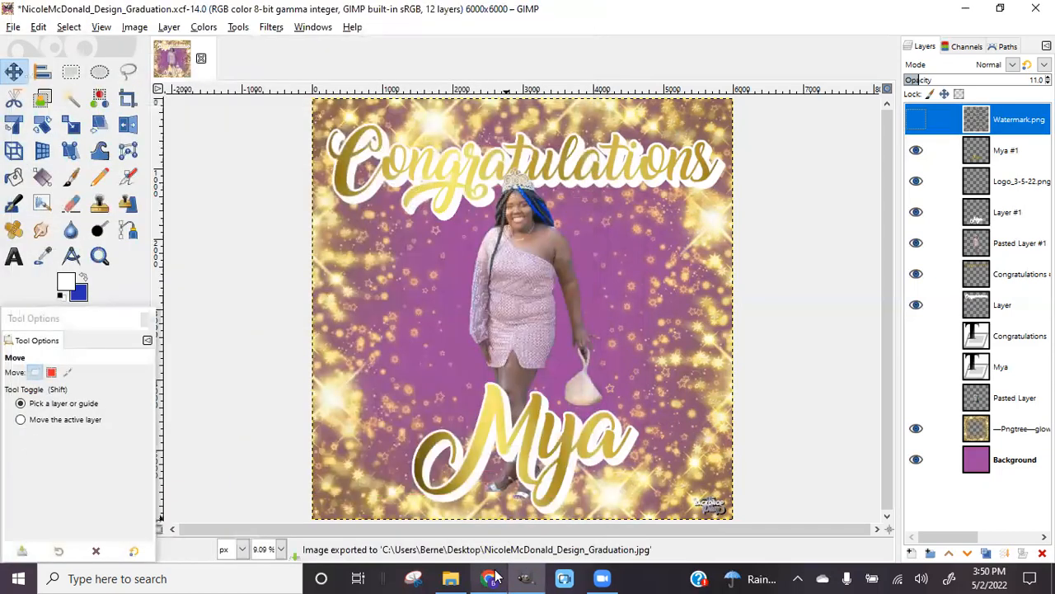
mouse_move(493, 577)
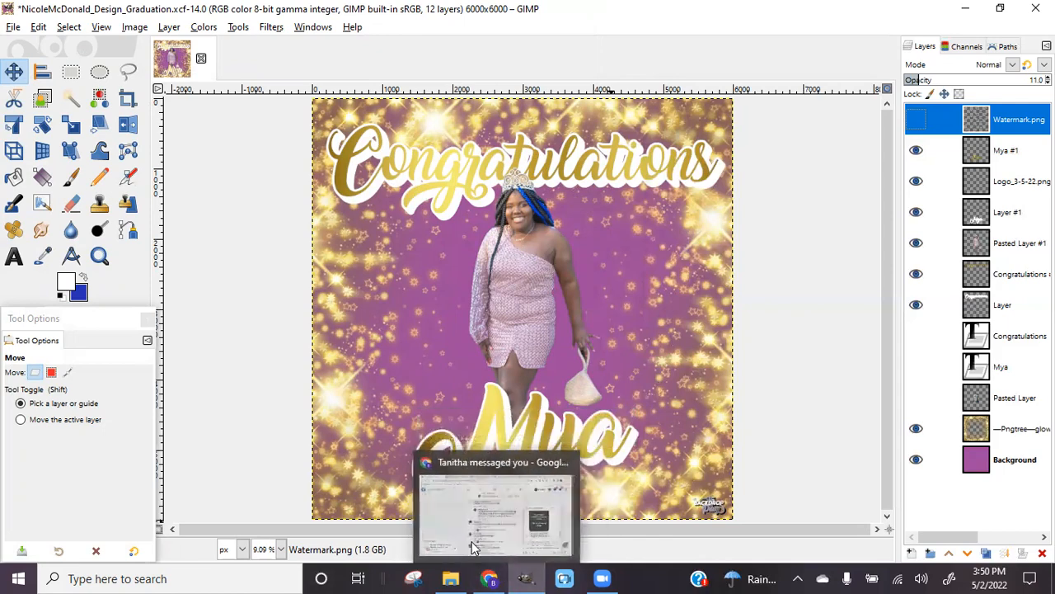
Draft the greeting 'Hey there! Here's your design. En' in the client's chat, then cut it
click(501, 576)
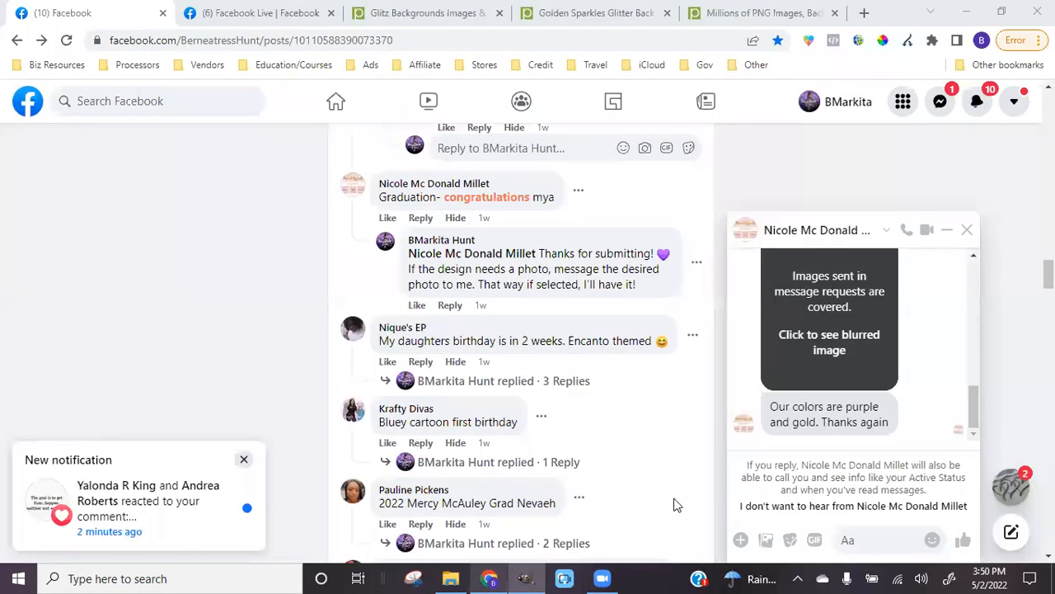
click(857, 539)
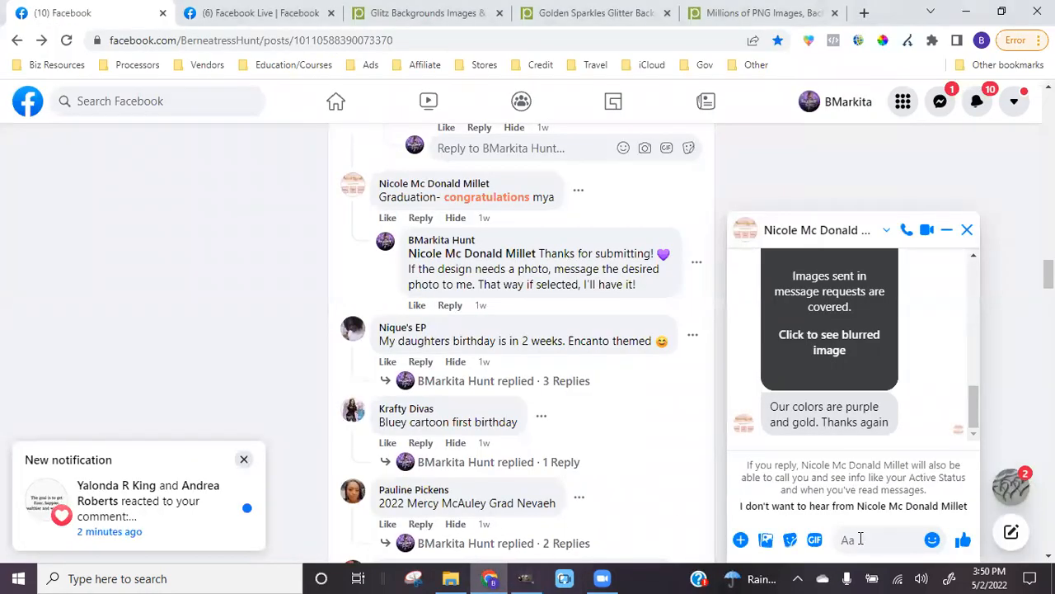
text(Hey there! Here's your design)
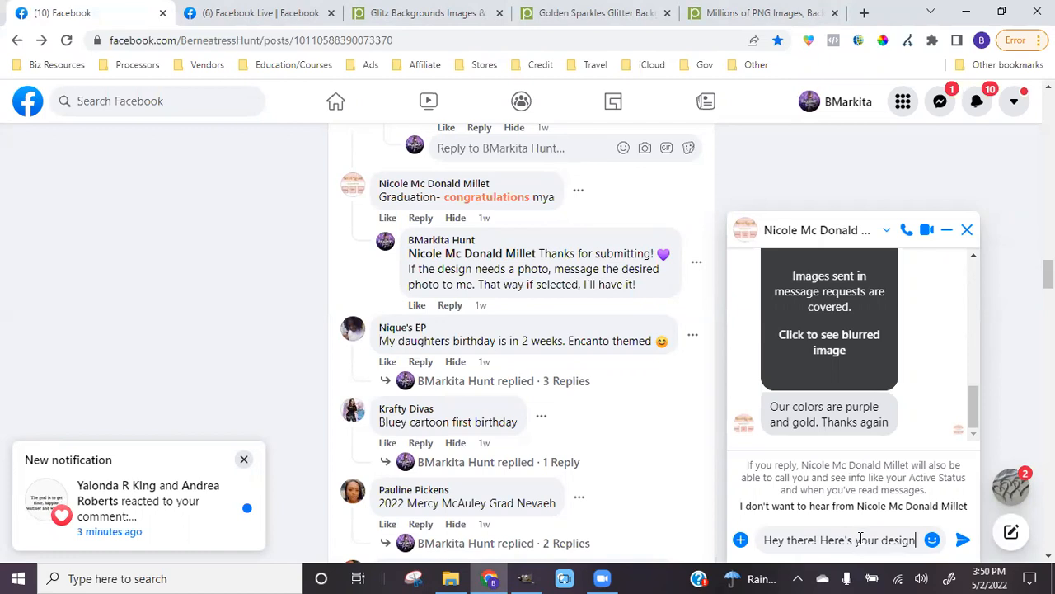
text(. Enjoy)
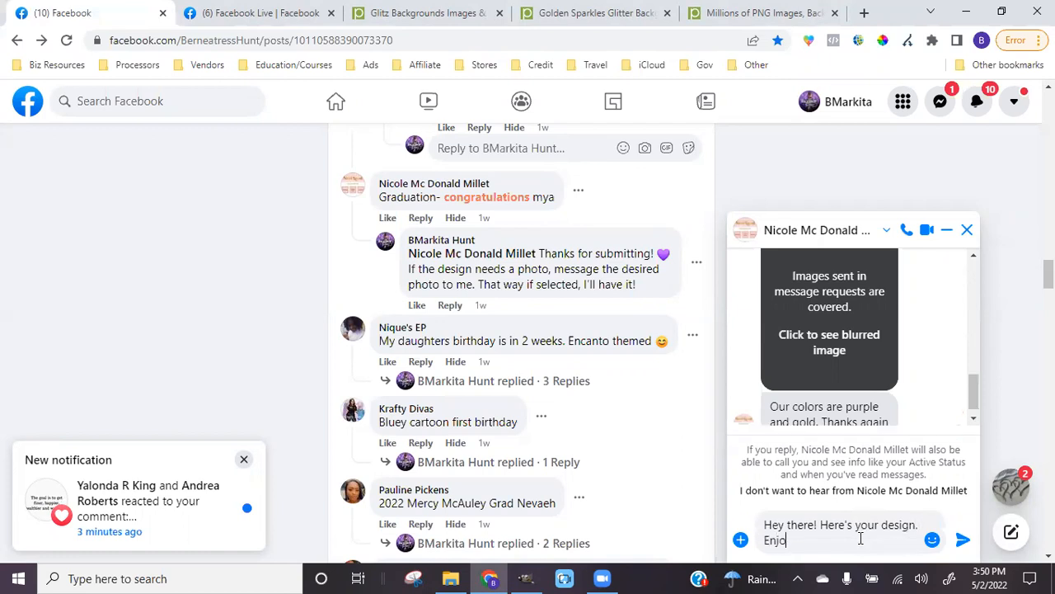
click(740, 539)
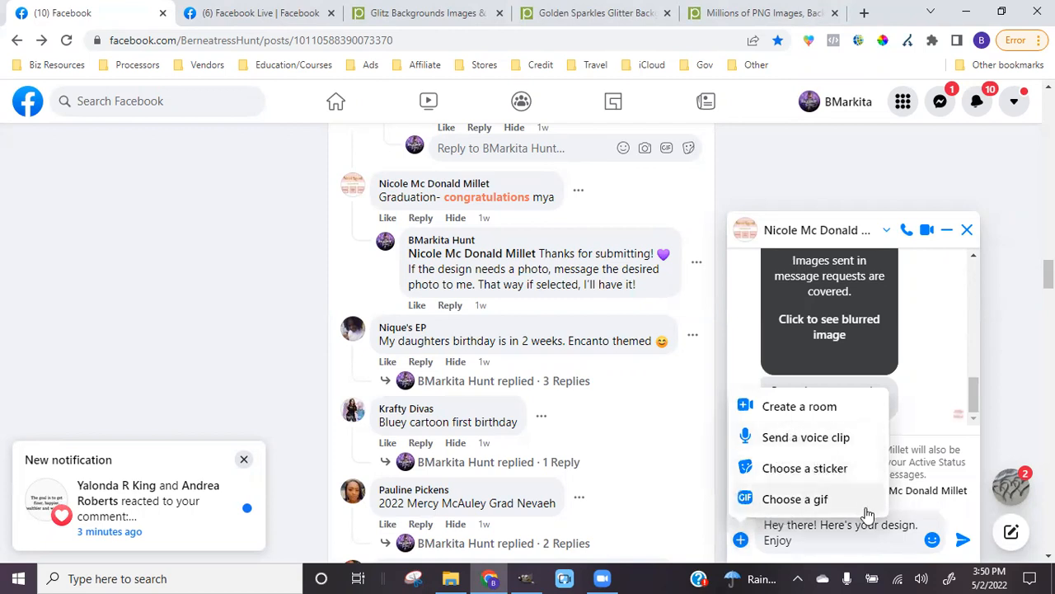
double_click(838, 530)
click(831, 538)
key(ctrl+a)
key(ctrl+c)
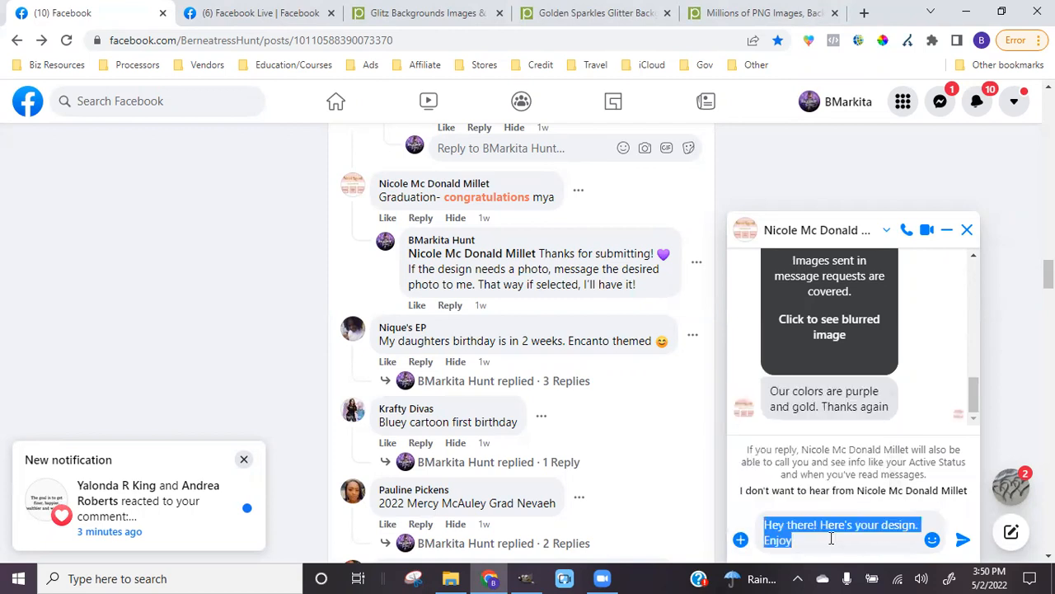
key(BackSpace)
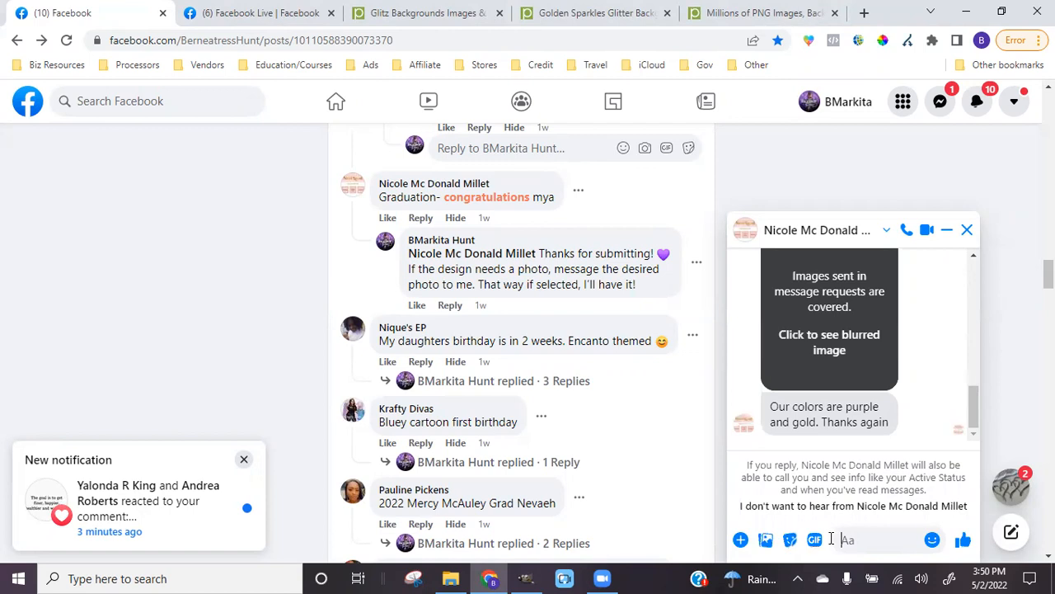
Attach the graduation design JPG, paste the greeting back, and send it
click(765, 539)
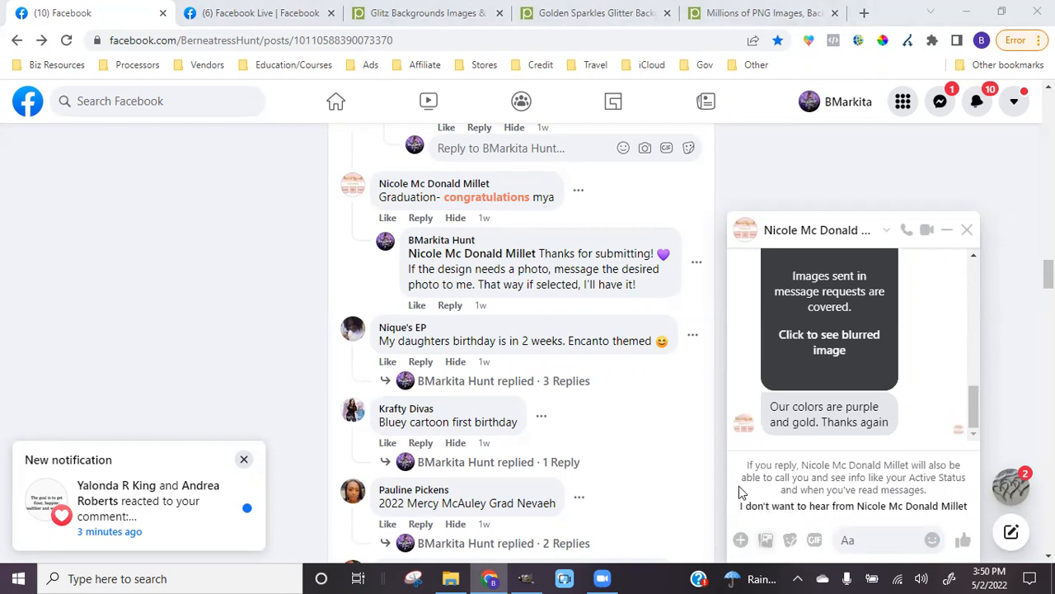
scroll(189, 140, down, 3)
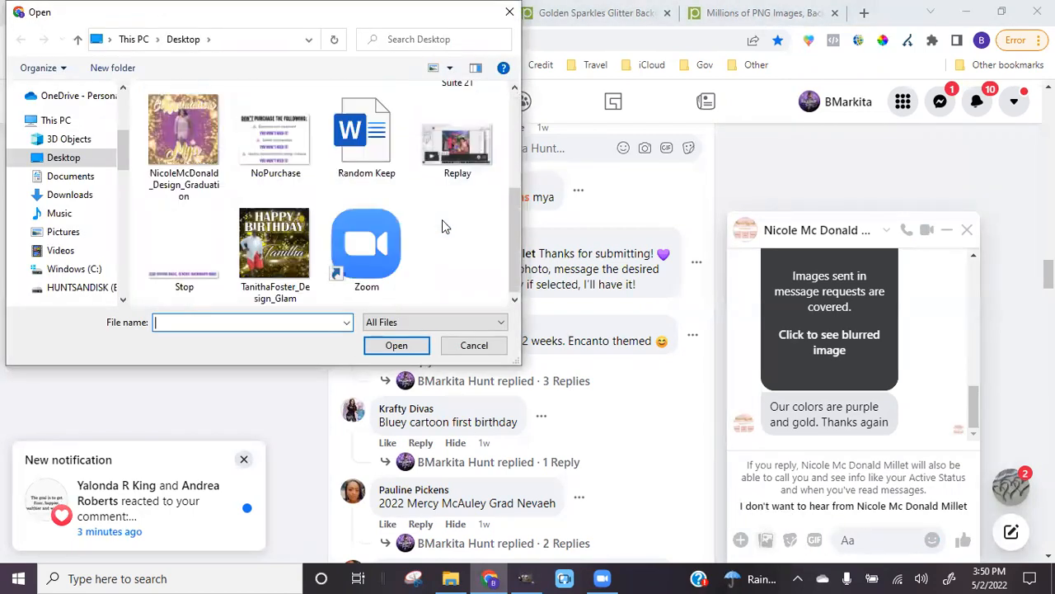
click(202, 144)
click(395, 345)
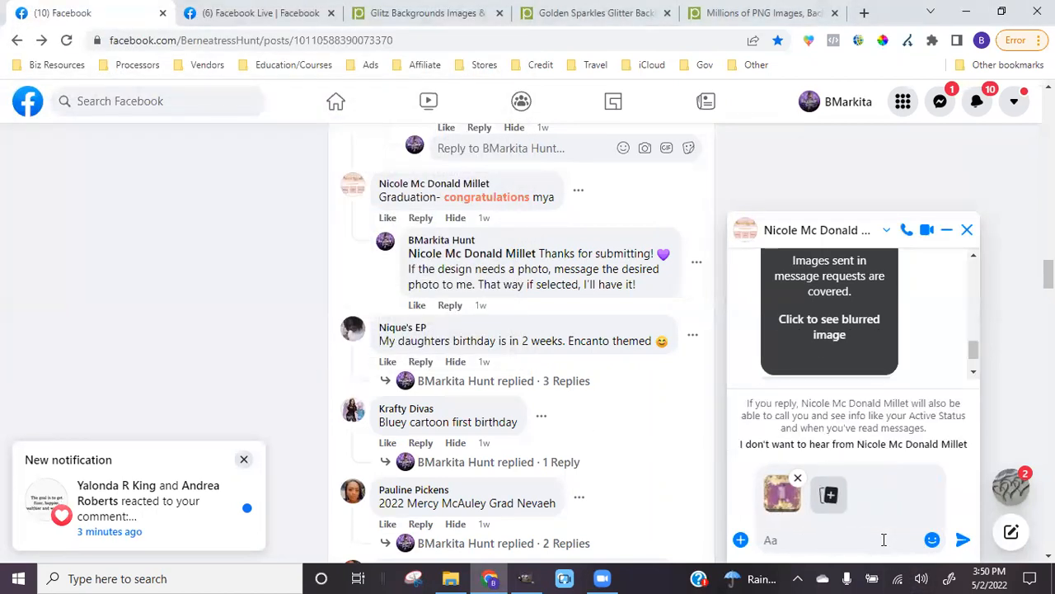
key(ctrl+v)
click(963, 540)
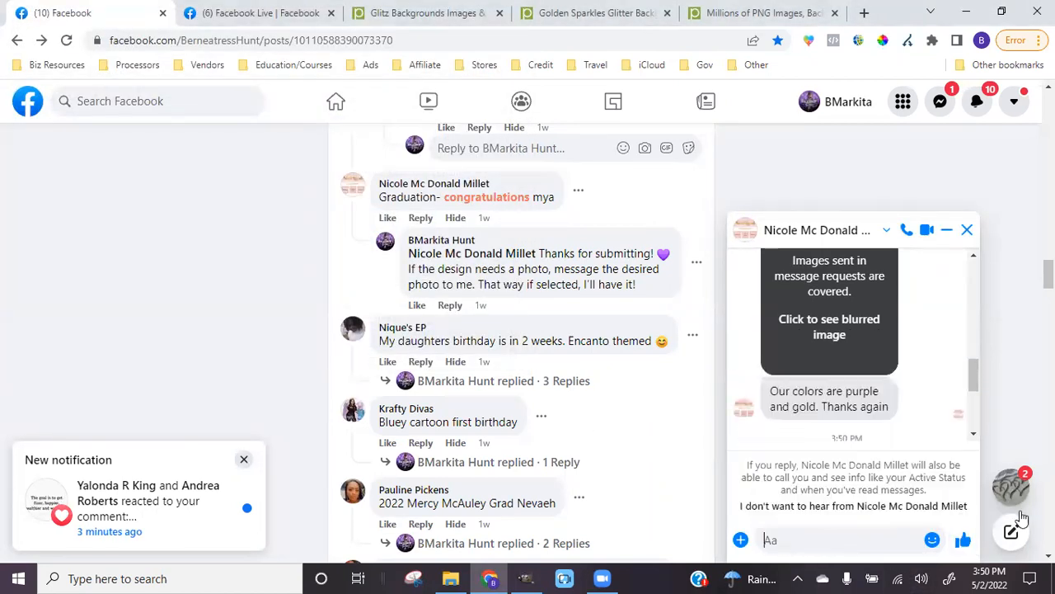
Open the birthday client's chat, then minimize both chat windows
mouse_move(1011, 486)
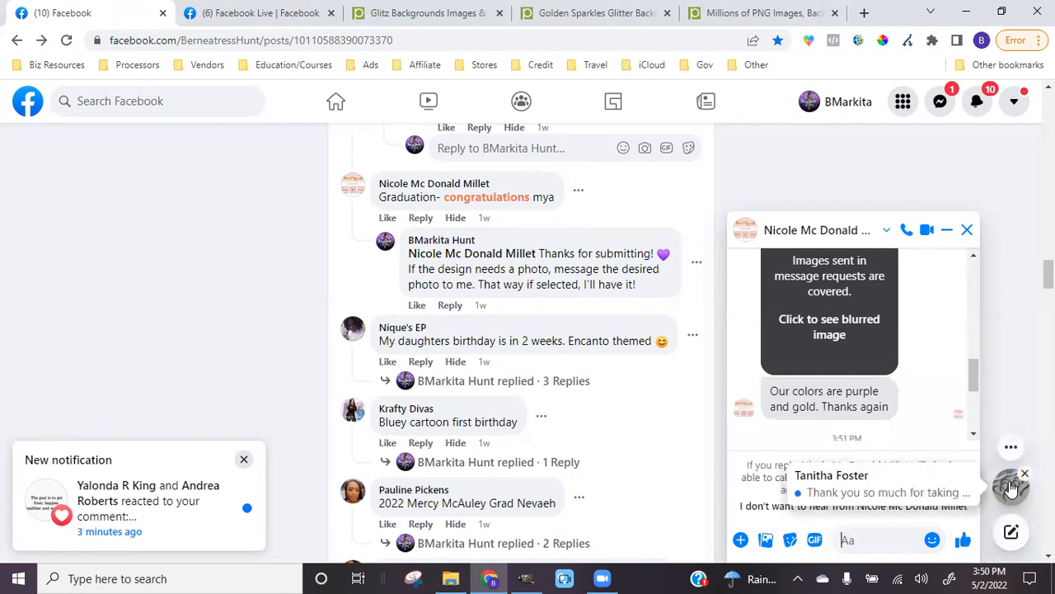
click(1012, 487)
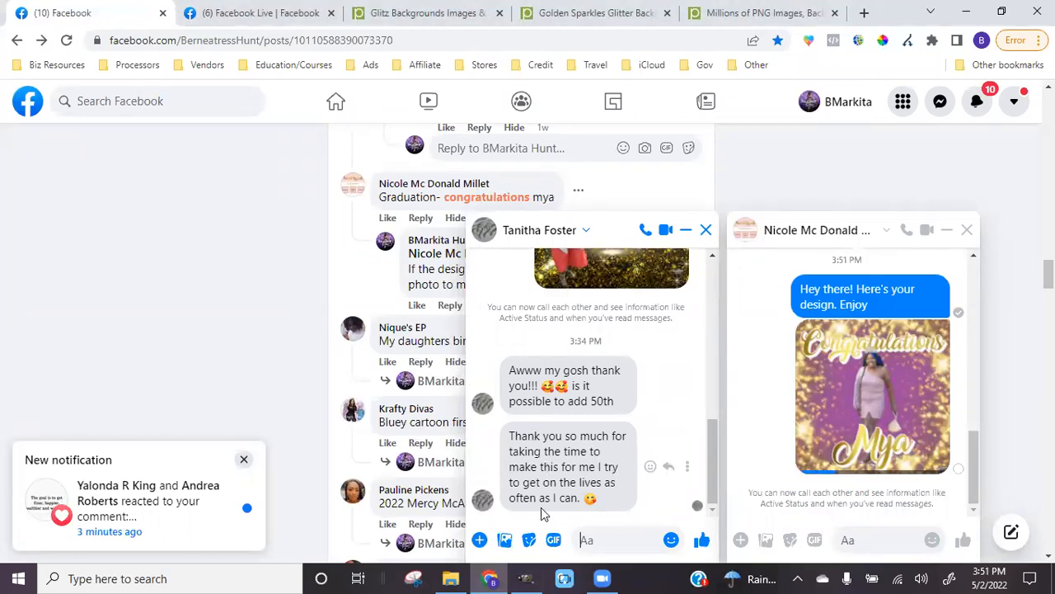
click(685, 230)
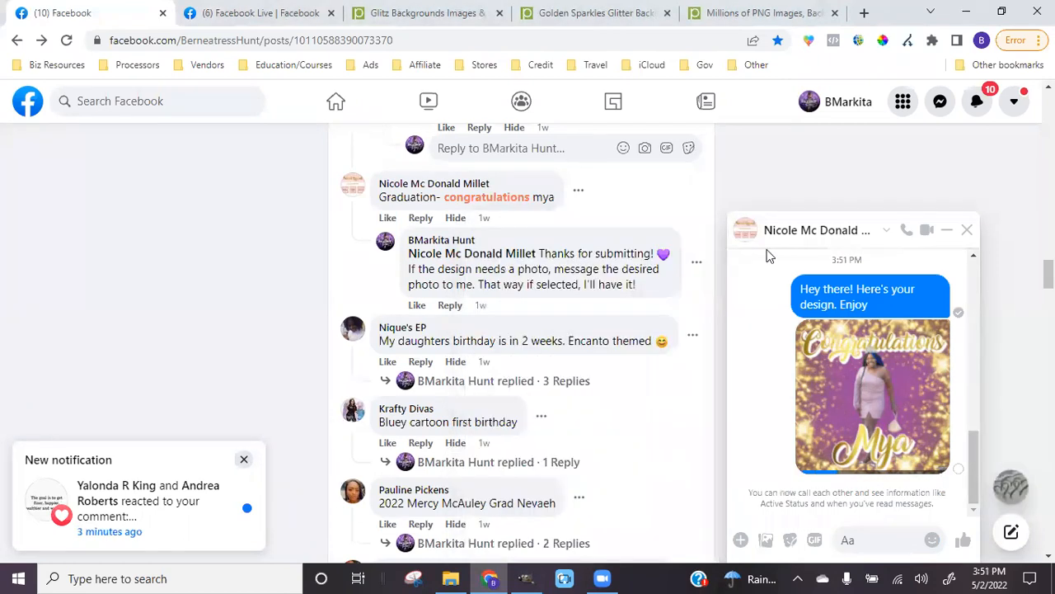
click(946, 231)
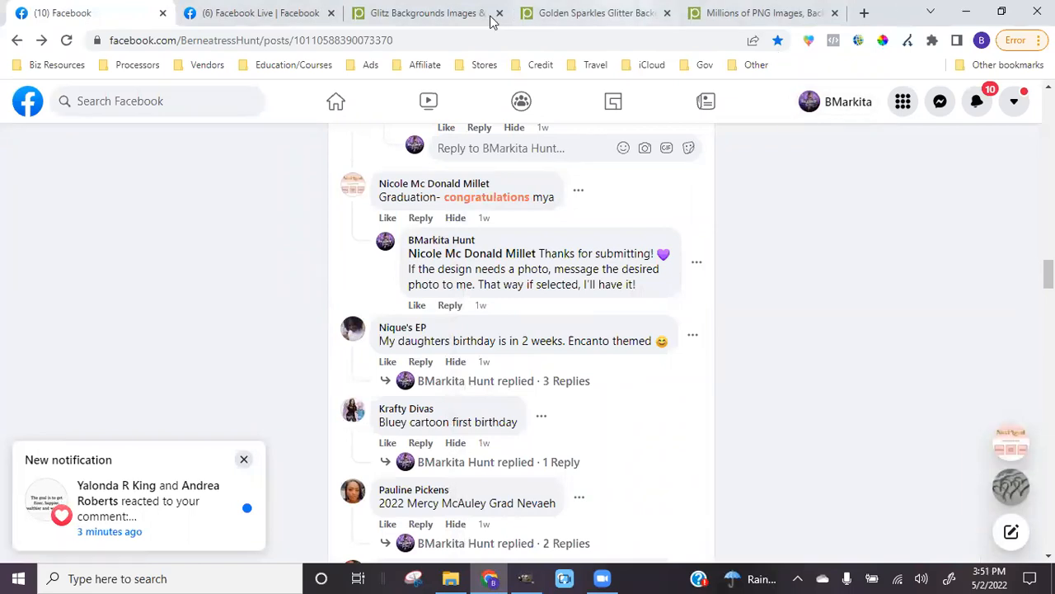
Save the graduation design in GIMP
click(524, 577)
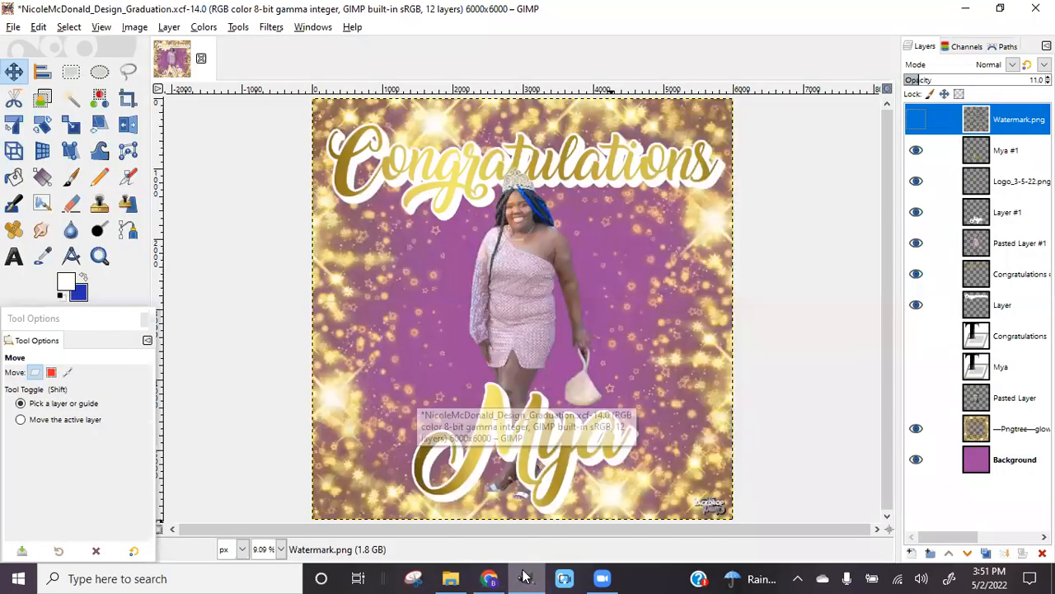
click(13, 26)
click(25, 146)
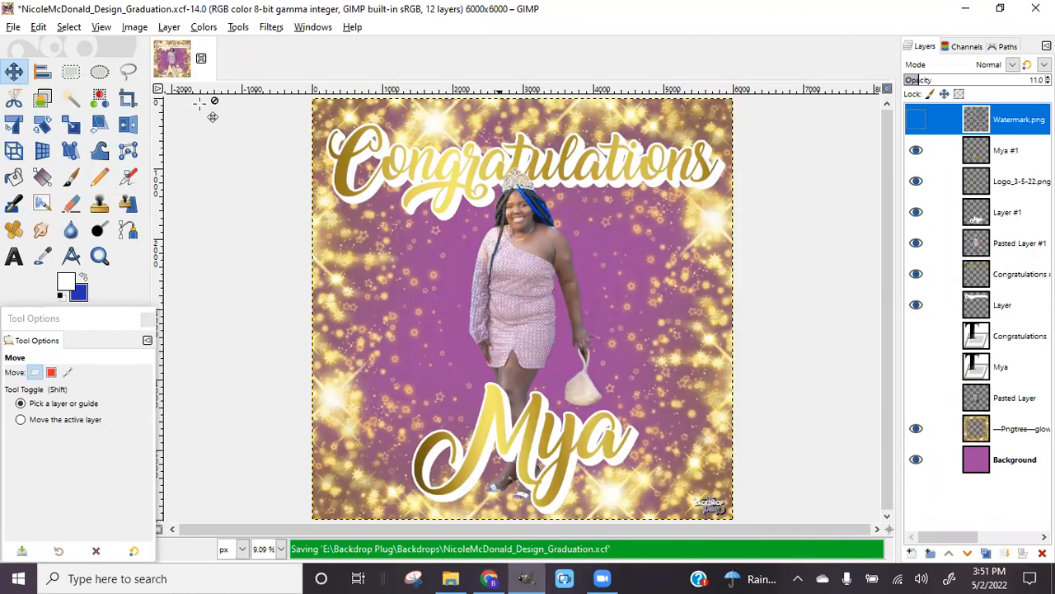
click(14, 27)
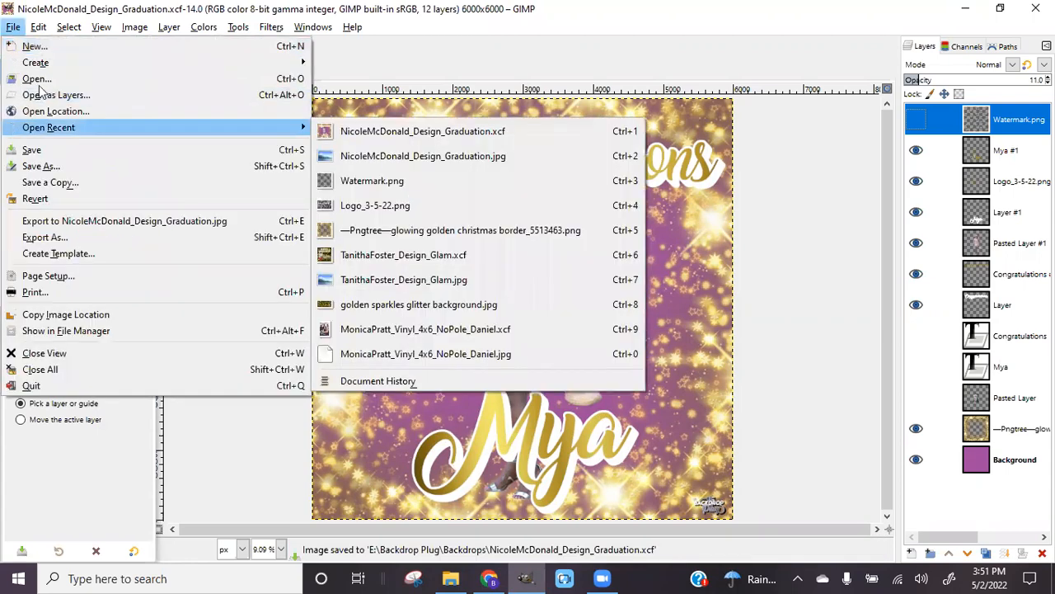
key(Escape)
Open the gold glitter birthday design .xcf, sorting files newest-first by modification date
key(ctrl+o)
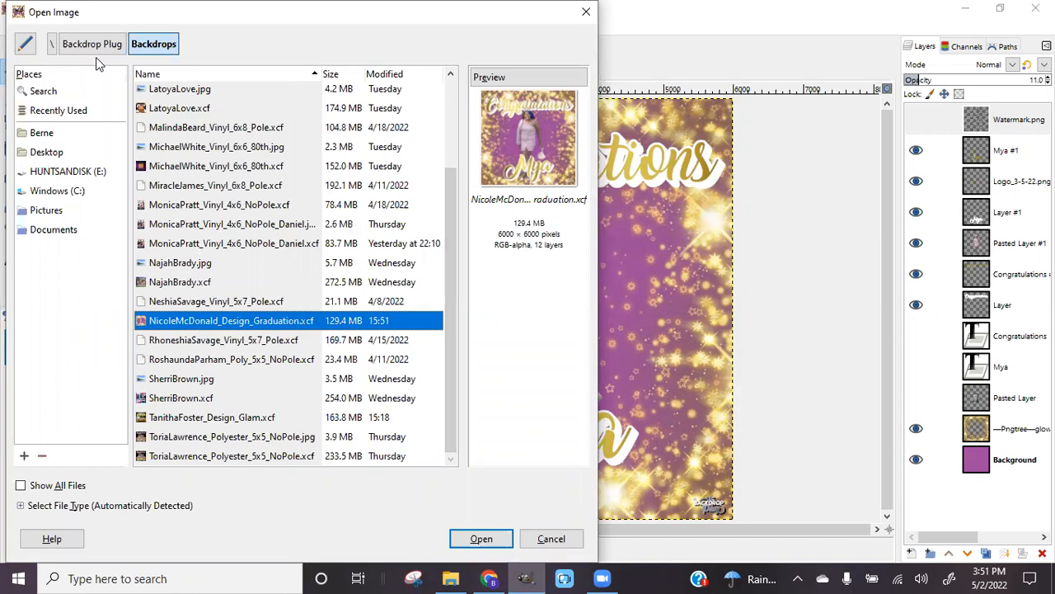
click(388, 74)
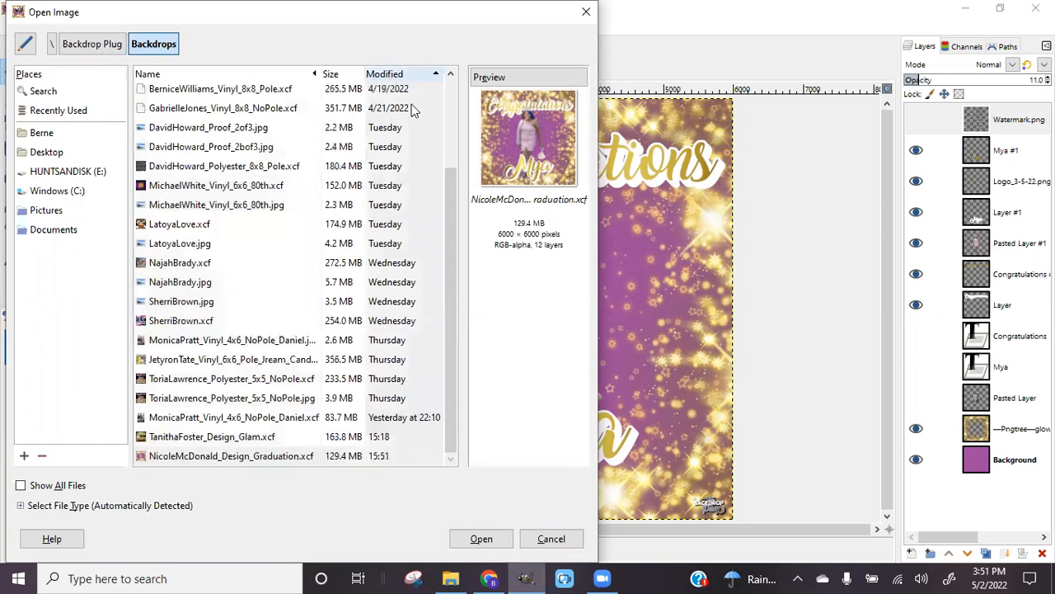
click(412, 74)
scroll(444, 162, up, 5)
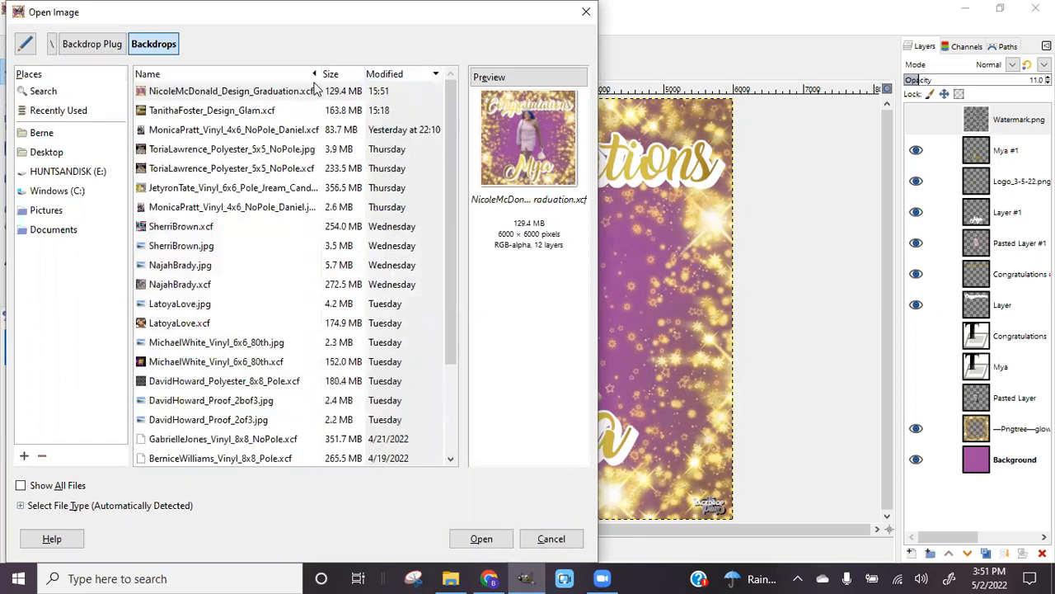
click(176, 111)
click(478, 538)
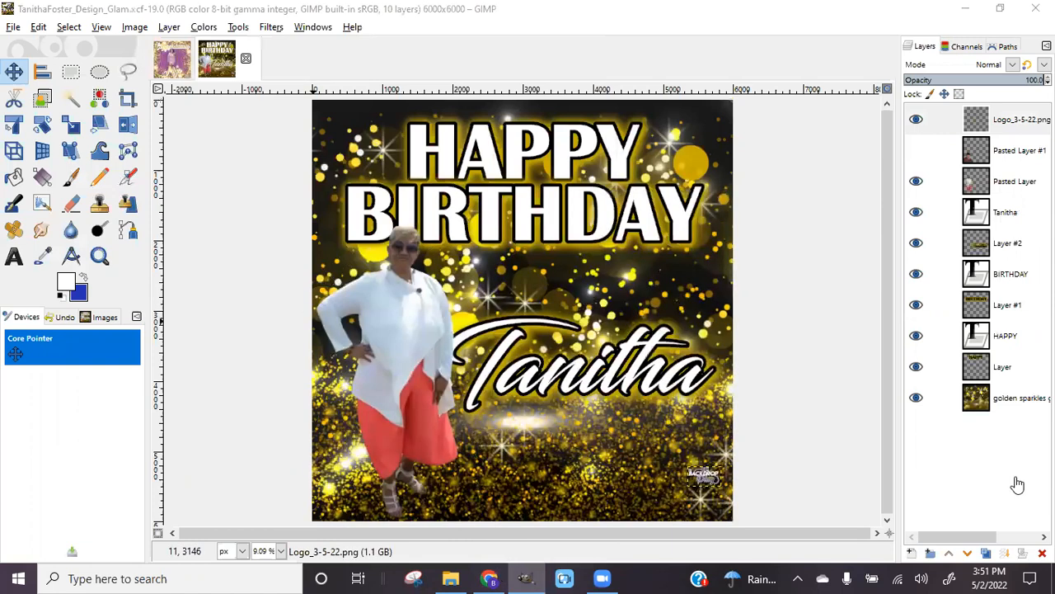
Reread the birthday client's 50th request, then bring up Chrome's Pngtree Glitz Backgrounds tab
key(alt+Tab)
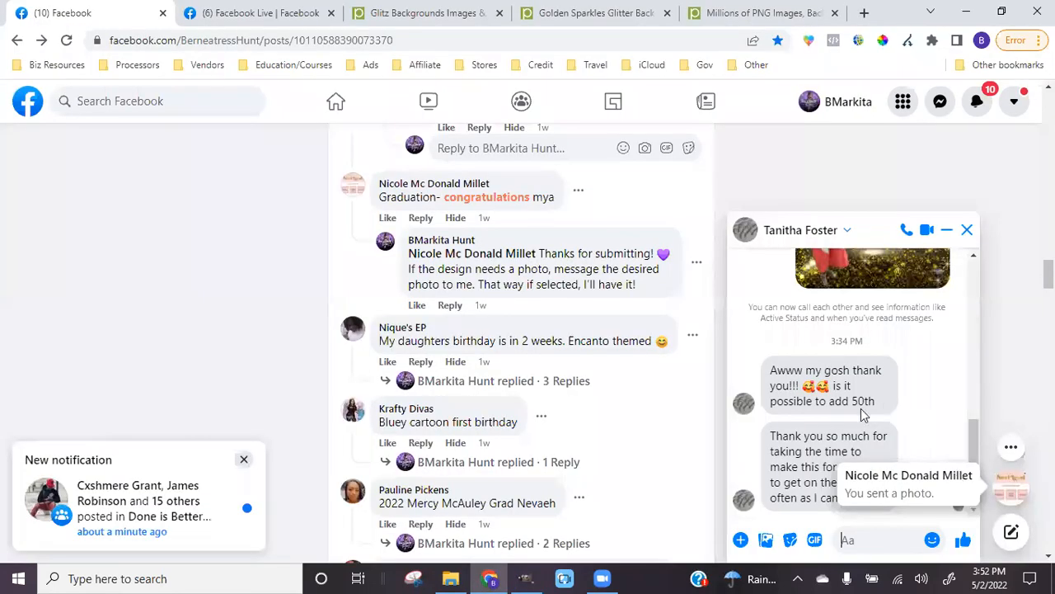
click(524, 578)
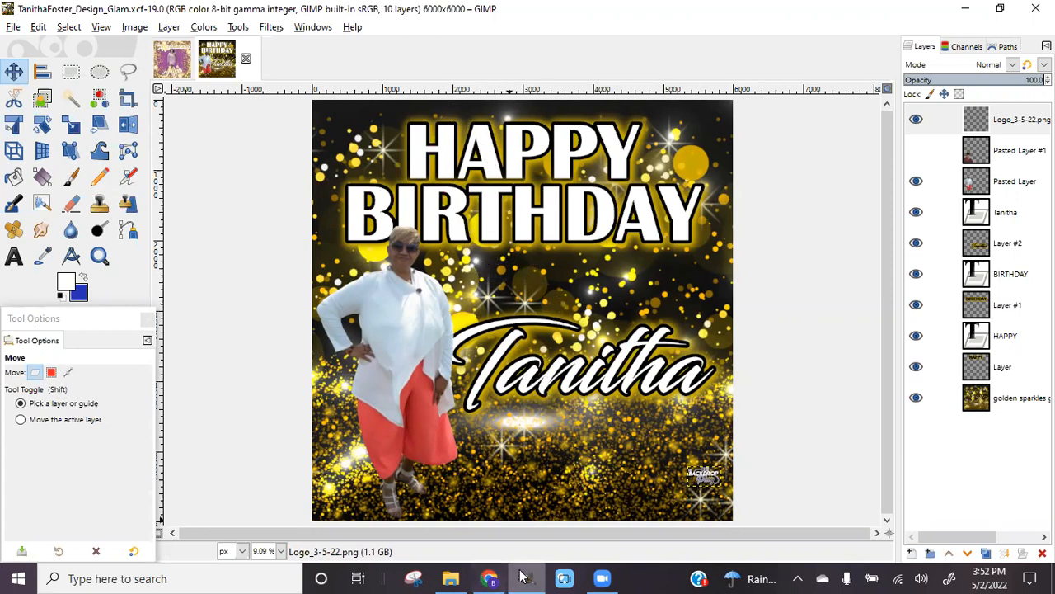
click(467, 458)
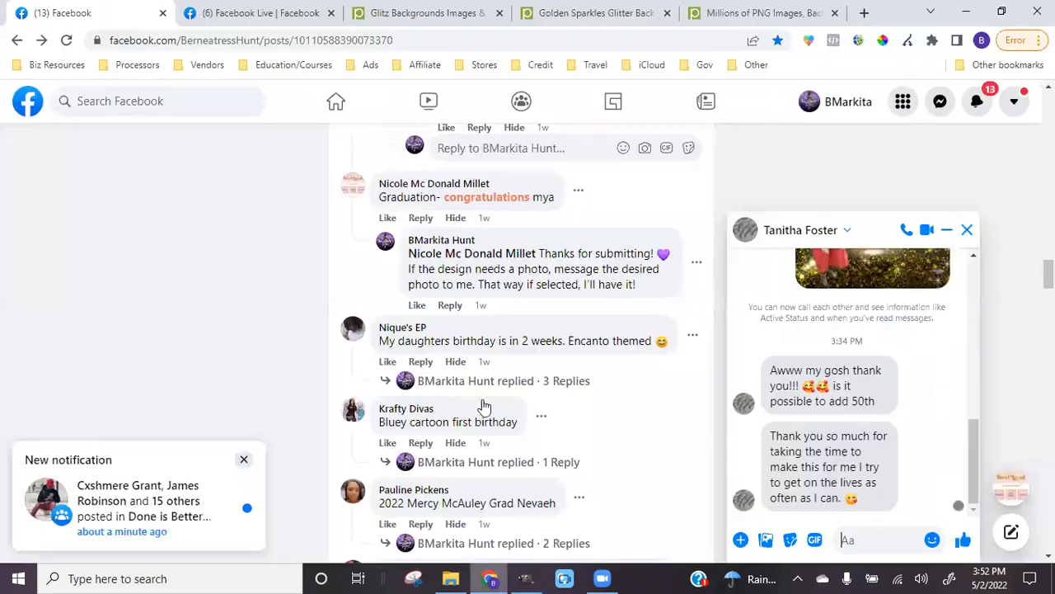
click(425, 13)
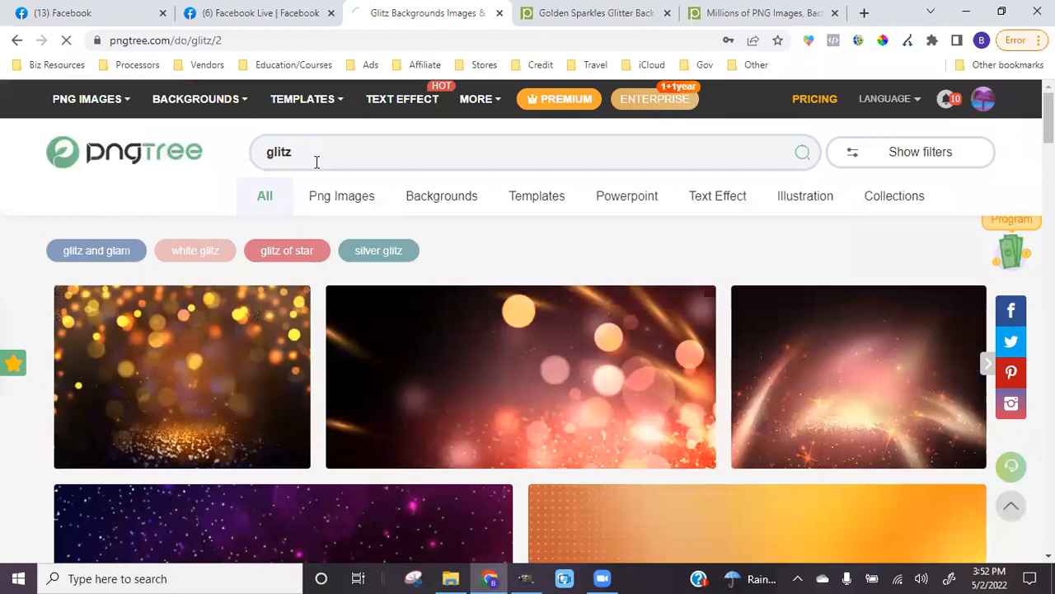
Search Pngtree for 'number 5' images
click(317, 162)
key(Return)
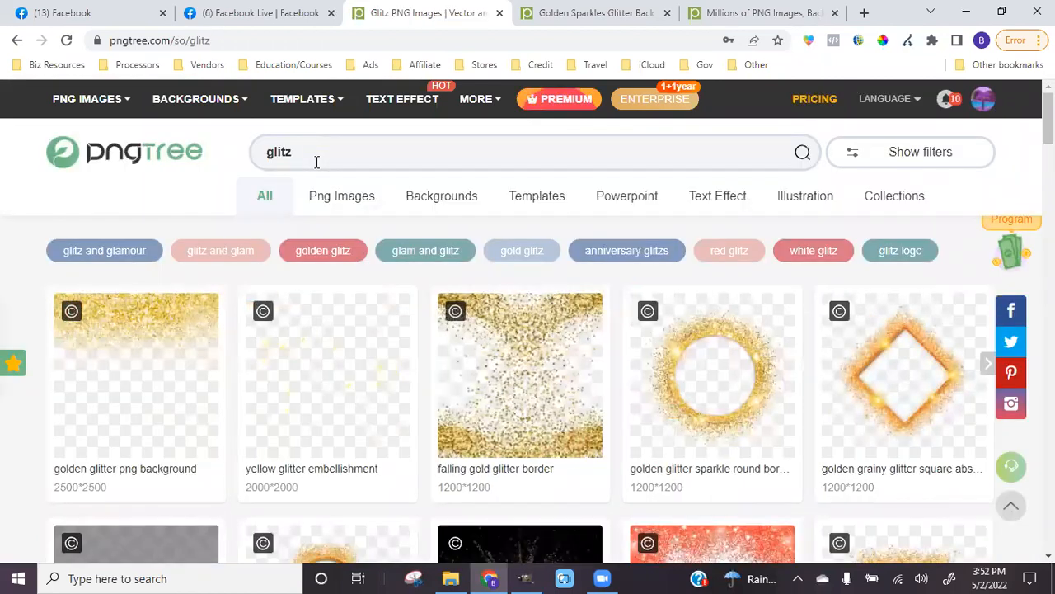
click(298, 152)
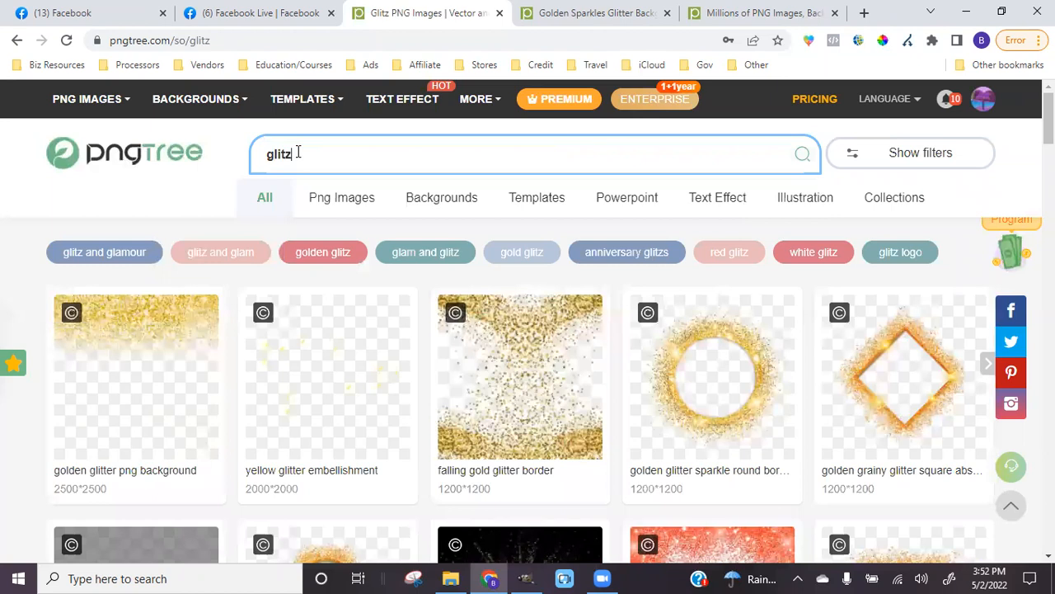
key(ctrl+a)
text(number )
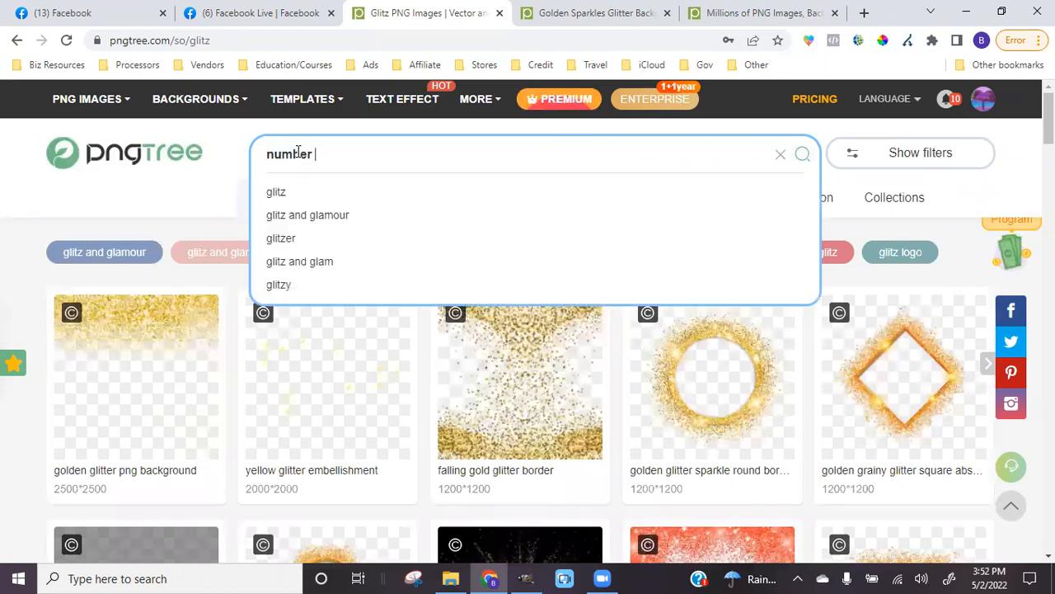
text(6)
key(BackSpace)
text(5)
key(Return)
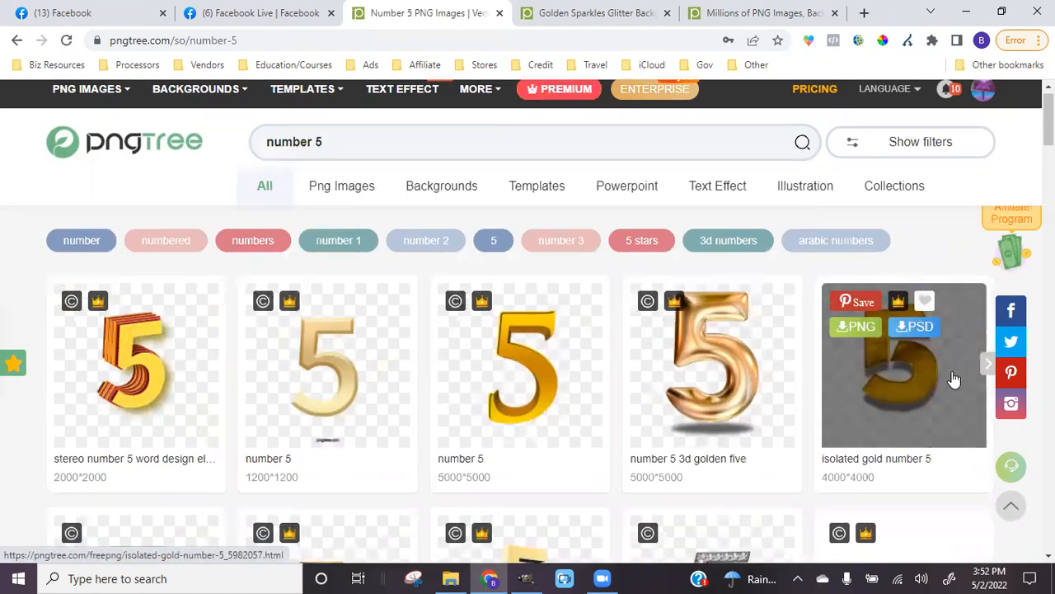
Scroll through the gold numeral results, then return to the birthday design in GIMP
scroll(954, 380, down, 4)
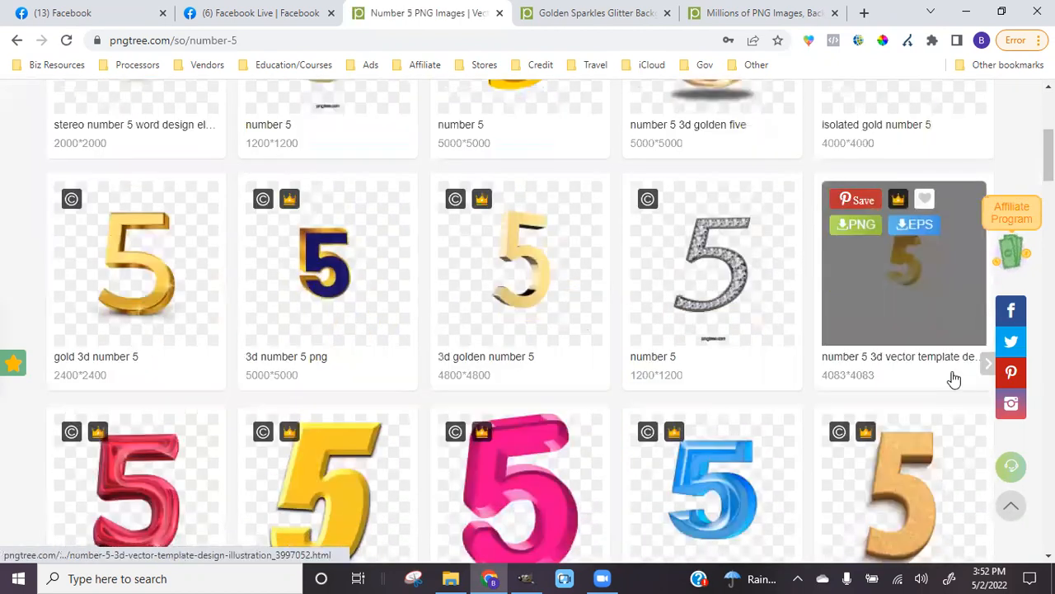
scroll(717, 281, down, 7)
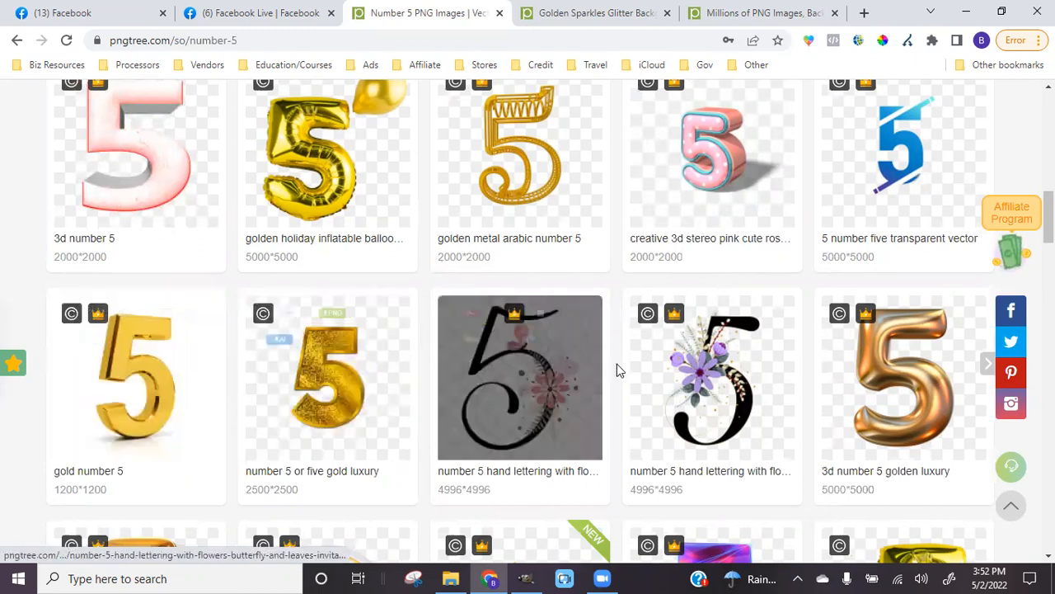
scroll(637, 374, down, 1)
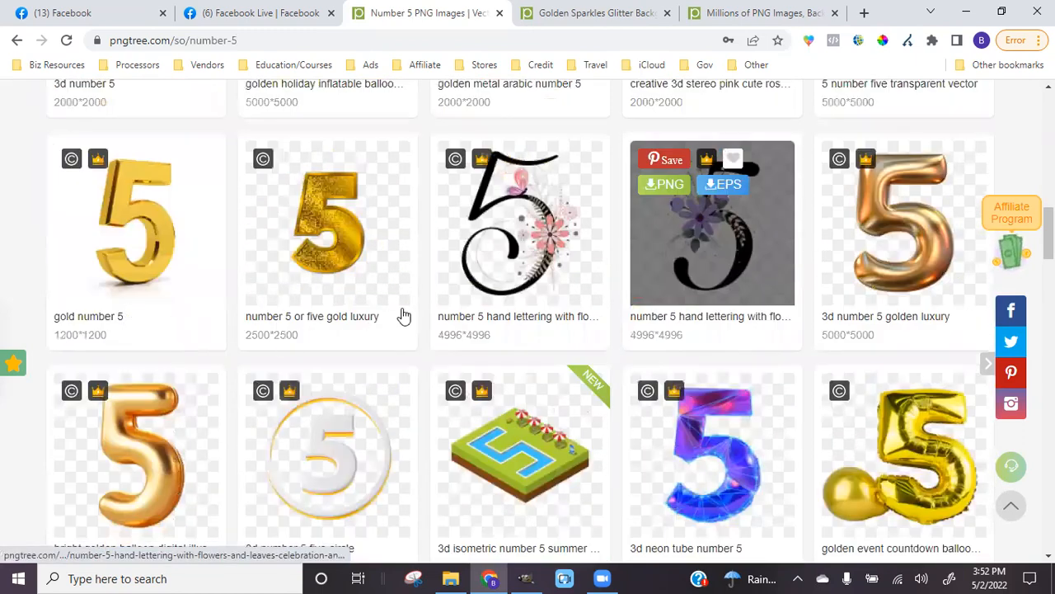
scroll(404, 317, down, 4)
scroll(372, 306, up, 1)
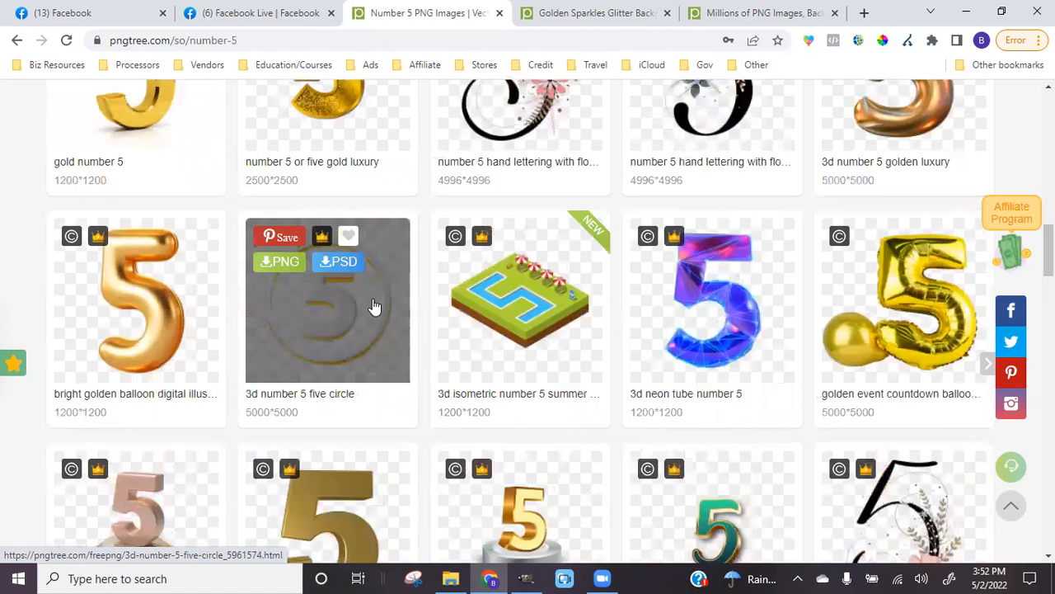
click(532, 577)
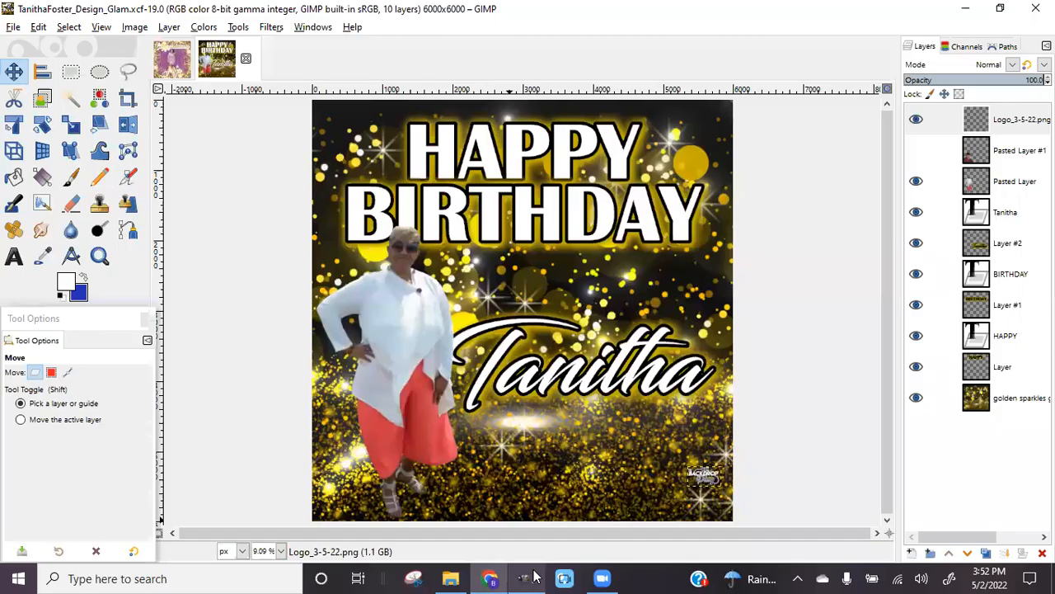
Add Gold Number 0.png and Gold Number 5.png from Graphics > Numbers > Gold Numbers as layers
click(15, 27)
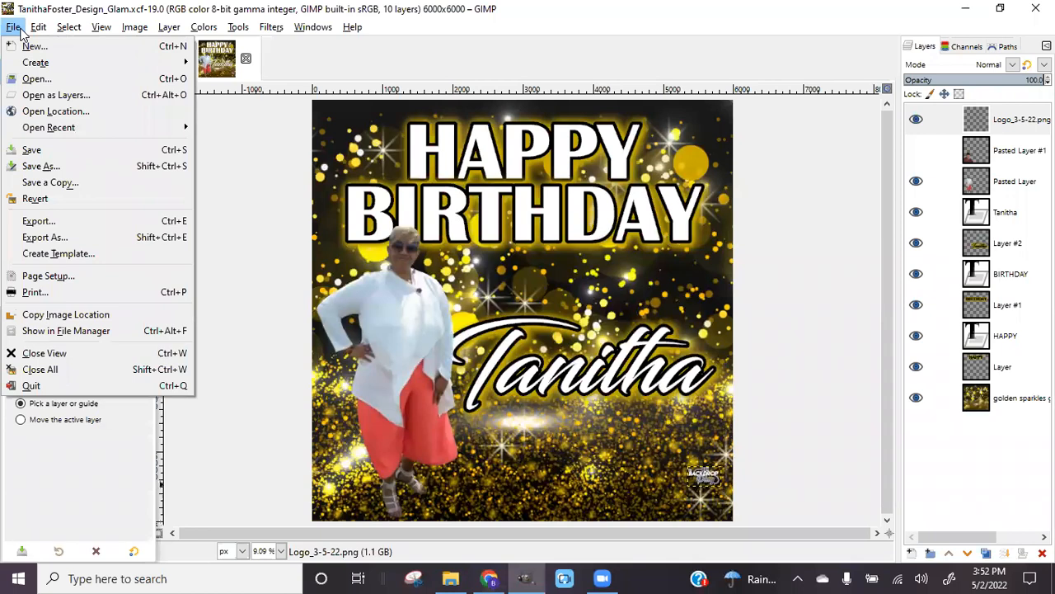
click(24, 96)
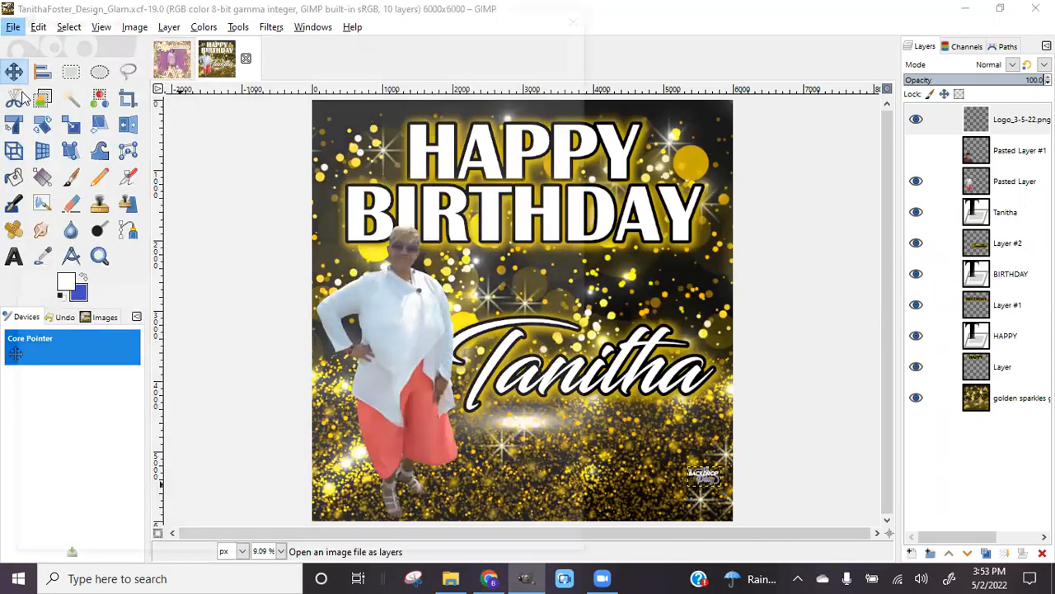
click(63, 172)
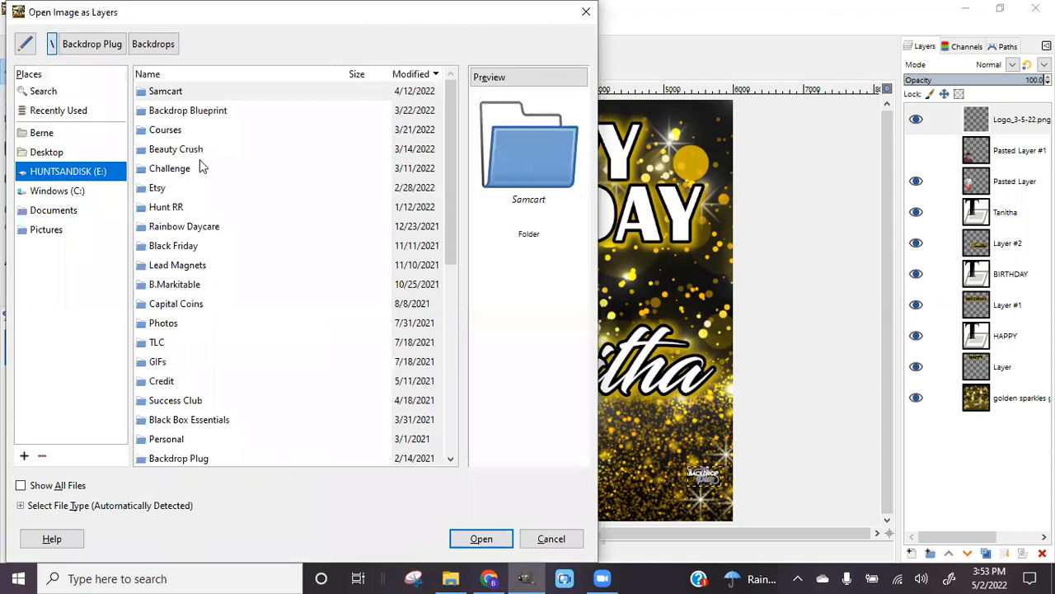
click(172, 73)
scroll(219, 310, down, 3)
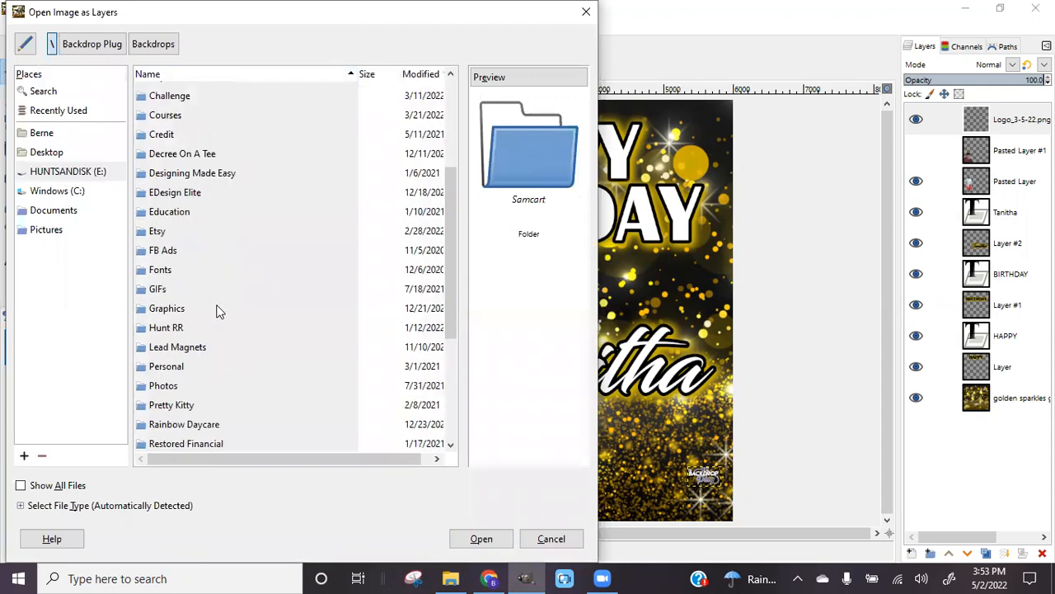
double_click(174, 308)
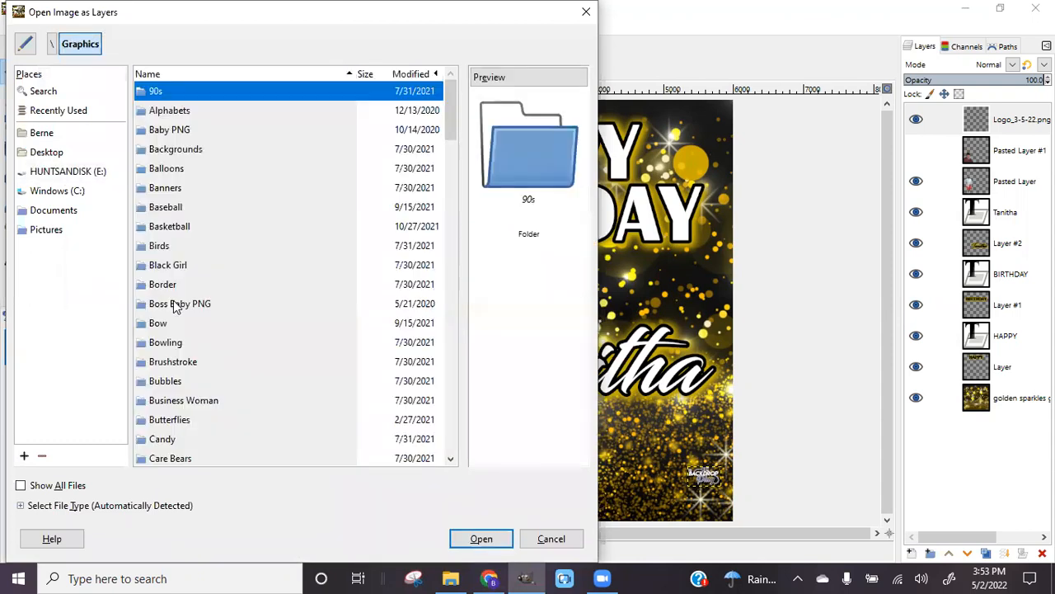
scroll(182, 283, down, 20)
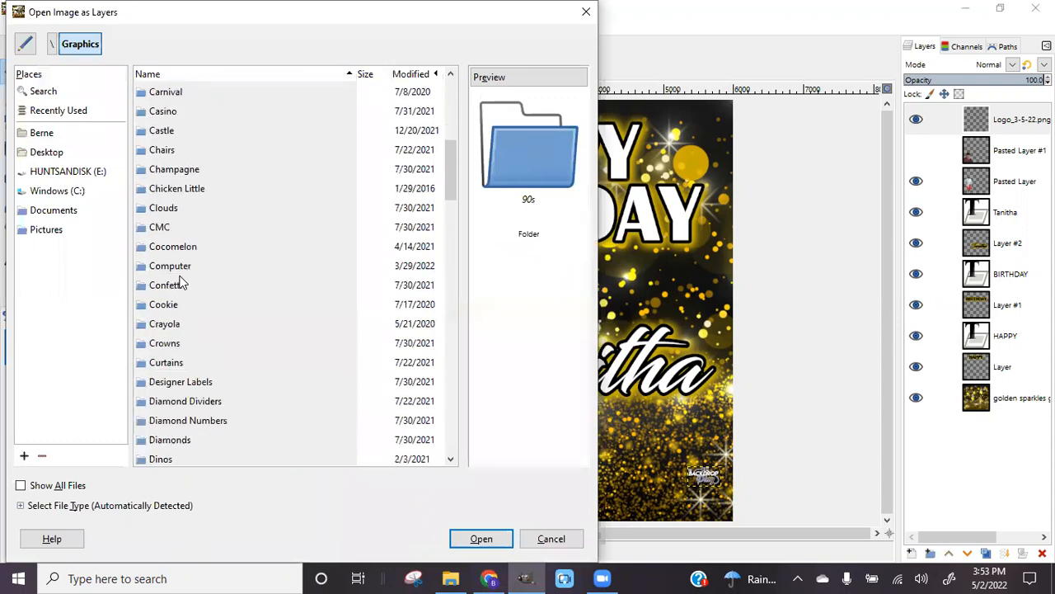
scroll(182, 281, down, 3)
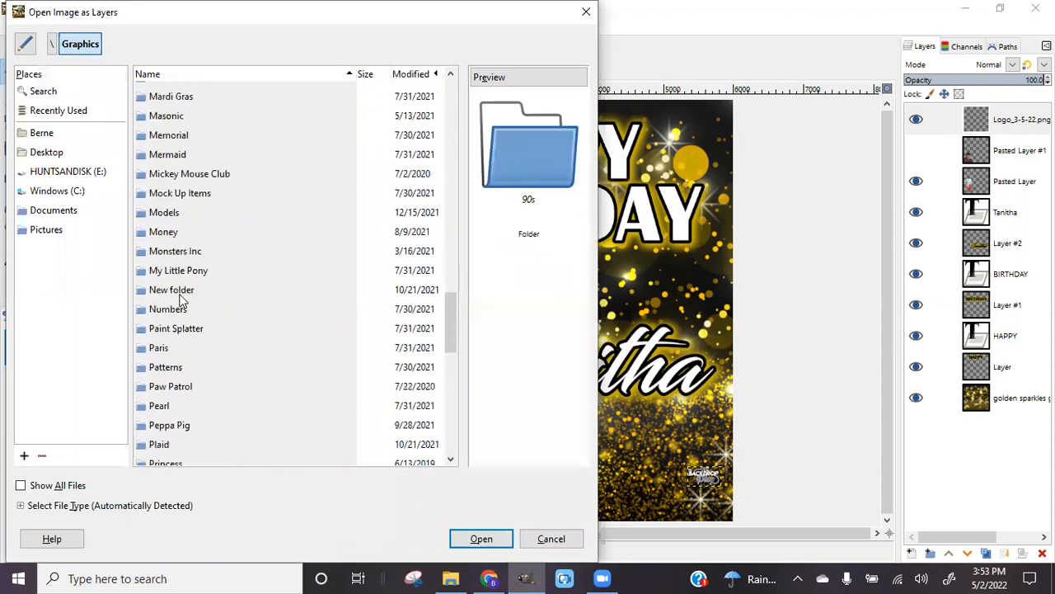
double_click(175, 308)
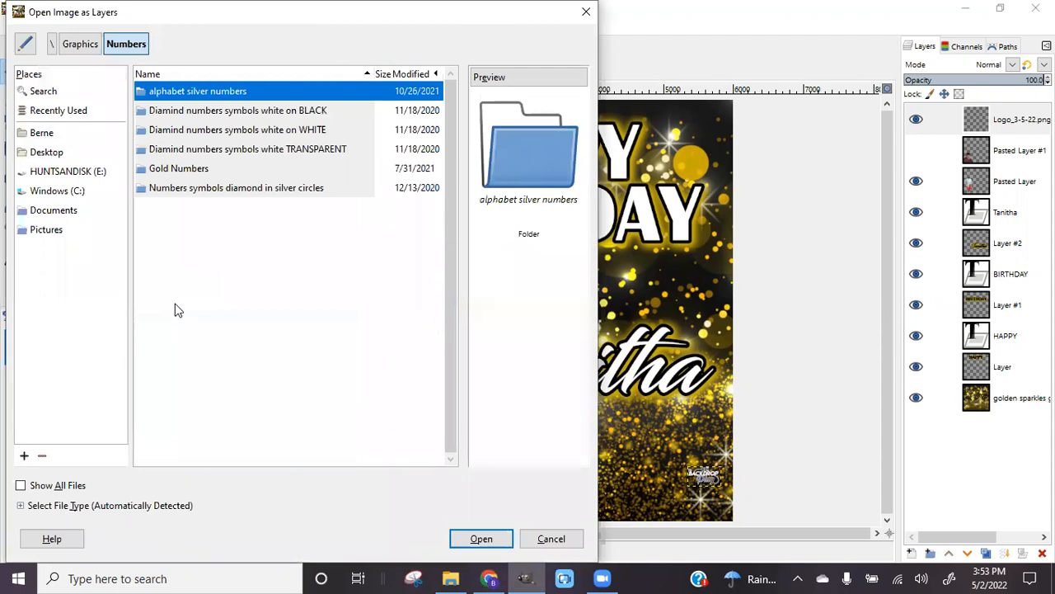
double_click(184, 168)
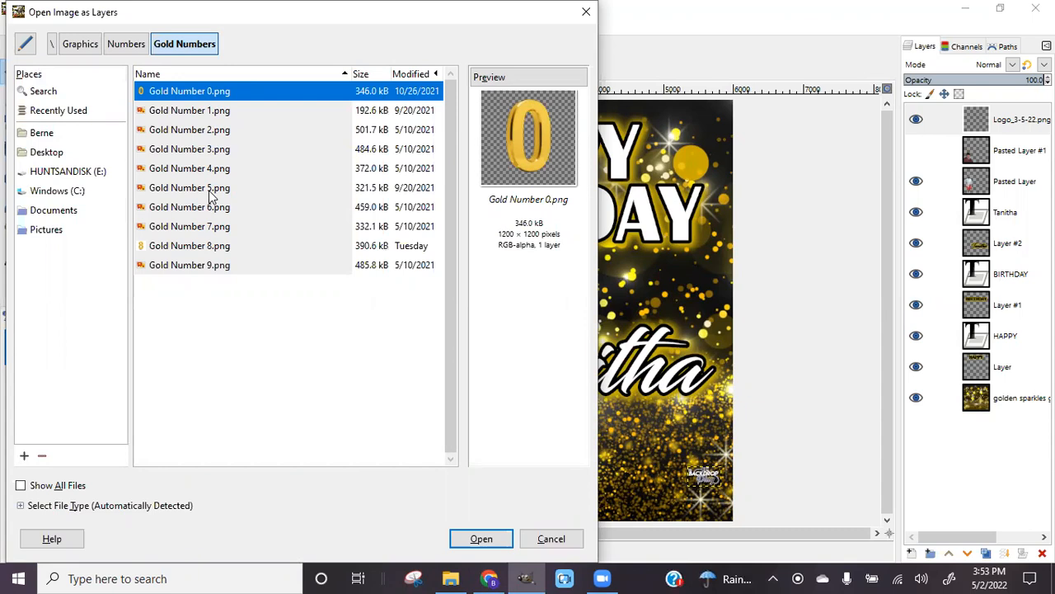
ctrl+click(210, 190)
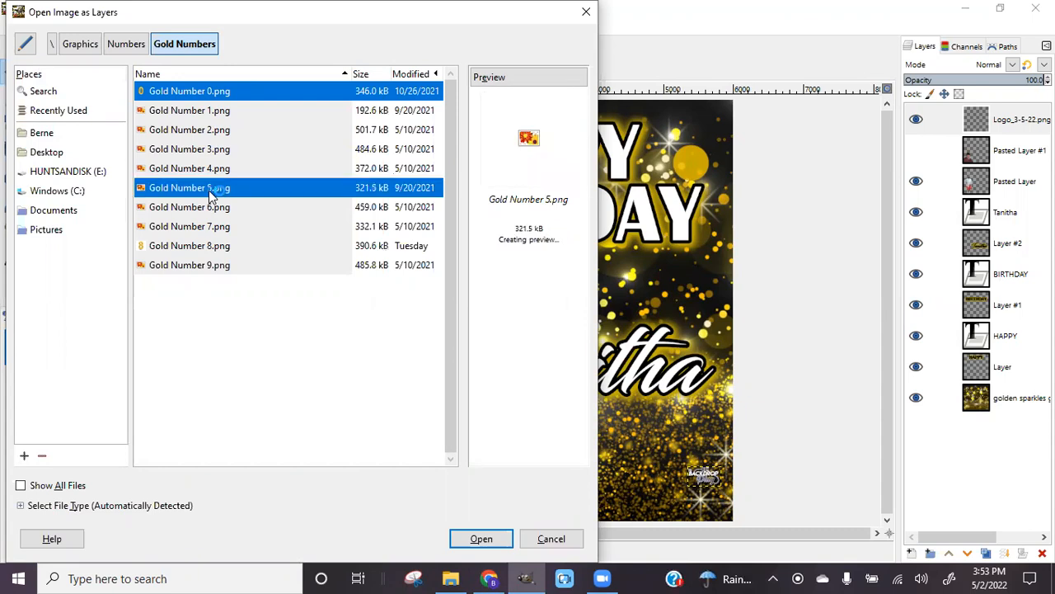
click(493, 543)
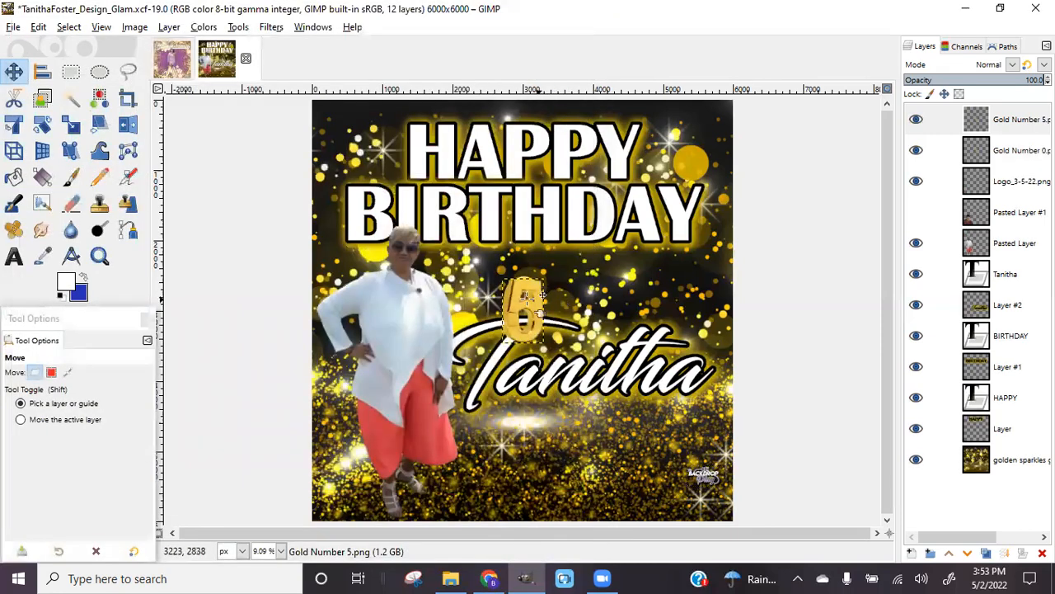
Drag the gold 5 left of the 0 to read '50' above the name, then select its layer
drag(528, 312, 589, 313)
drag(516, 312, 559, 329)
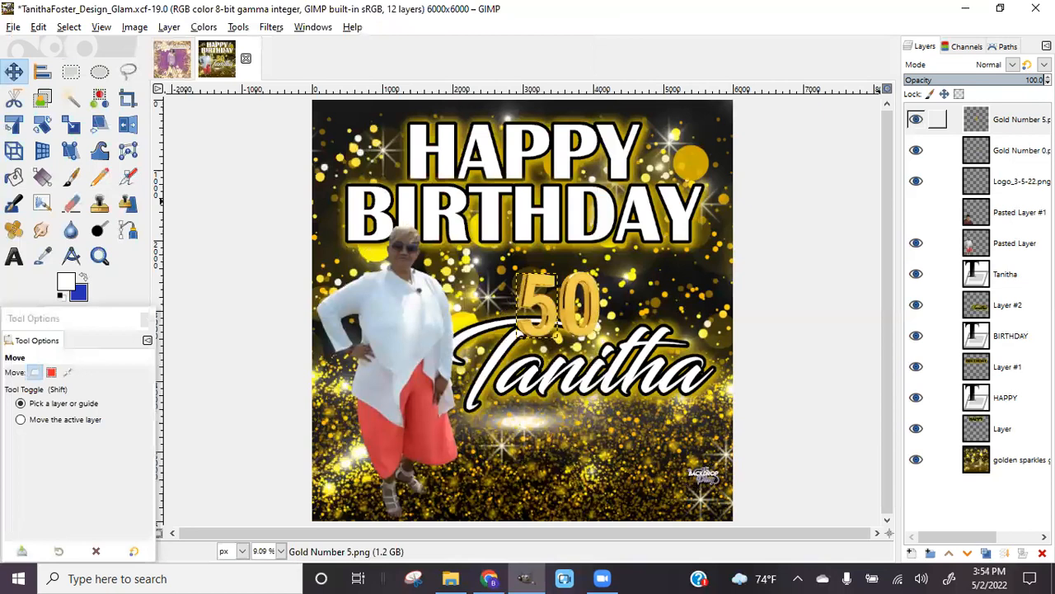
click(990, 120)
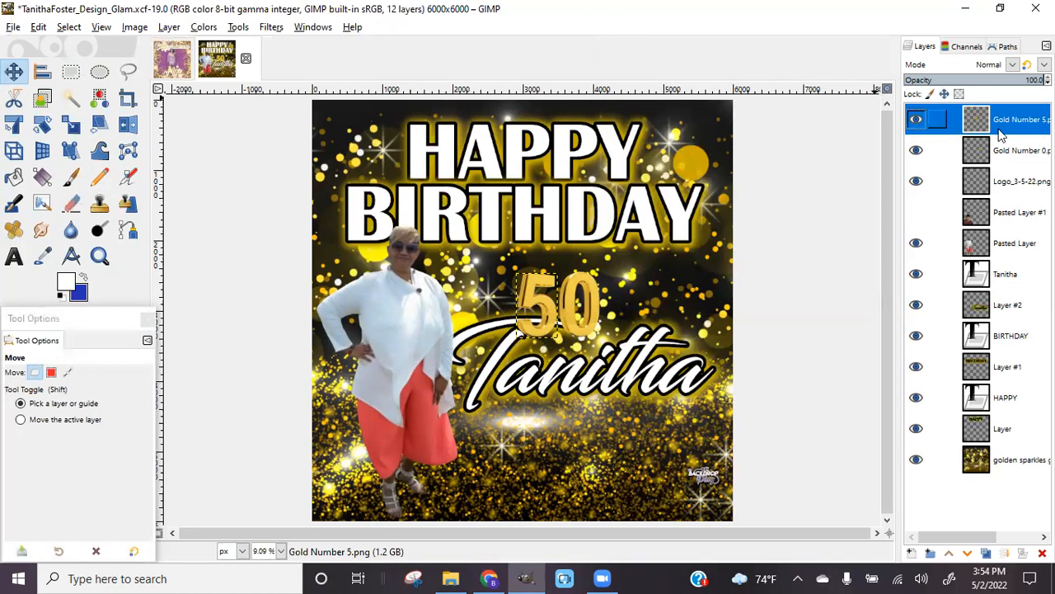
Merge the Gold Number 5 layer down into the 0 and toggle the merged 50's visibility to compare
click(1005, 555)
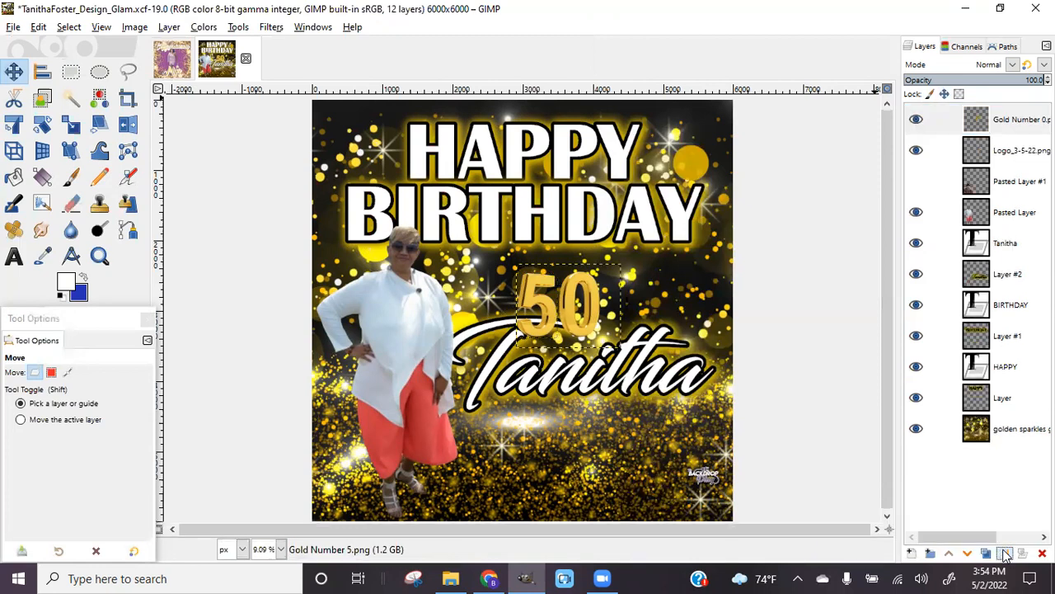
click(917, 121)
click(919, 121)
click(917, 120)
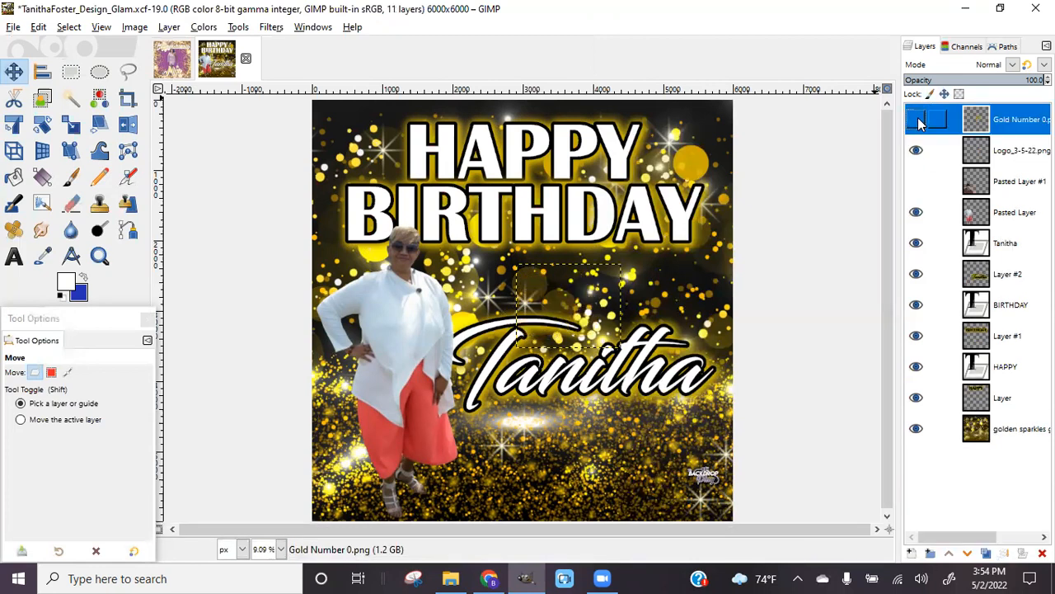
click(917, 121)
click(917, 120)
click(917, 120)
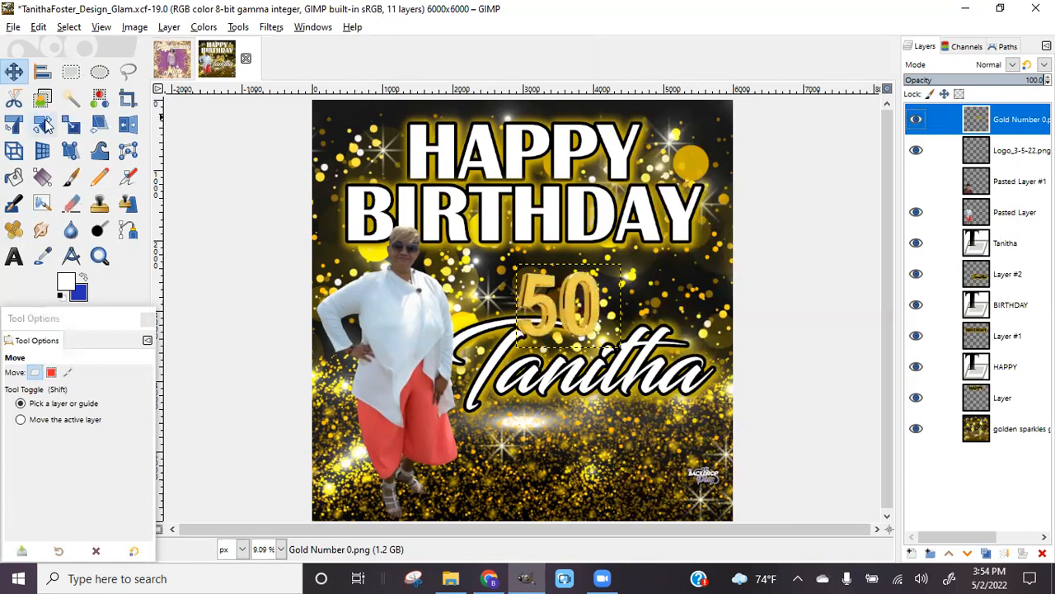
Enlarge the merged 50 to about 3207×2562 px and shift it right and down
click(71, 123)
drag(517, 339, 446, 385)
drag(629, 258, 697, 233)
click(812, 202)
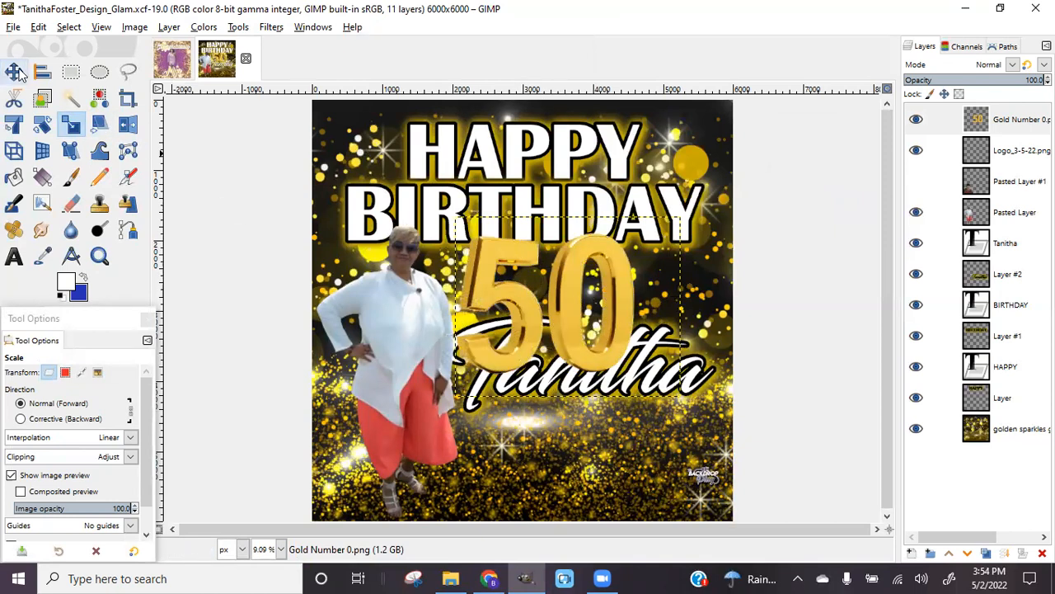
click(18, 72)
drag(586, 294, 603, 317)
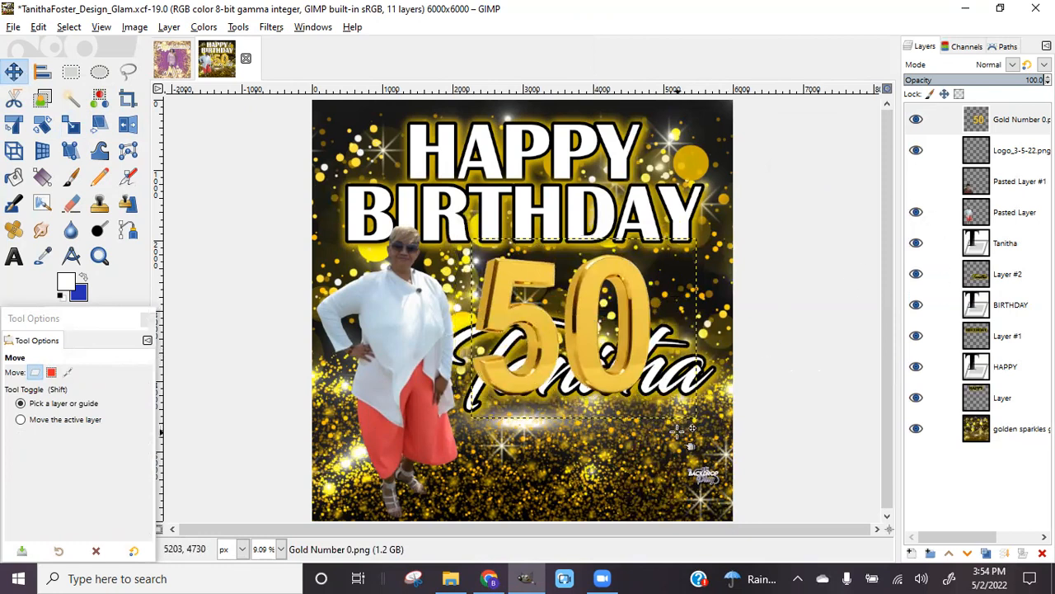
Link the script name text layer with Layer #2 and drag both down beneath the 50
click(939, 245)
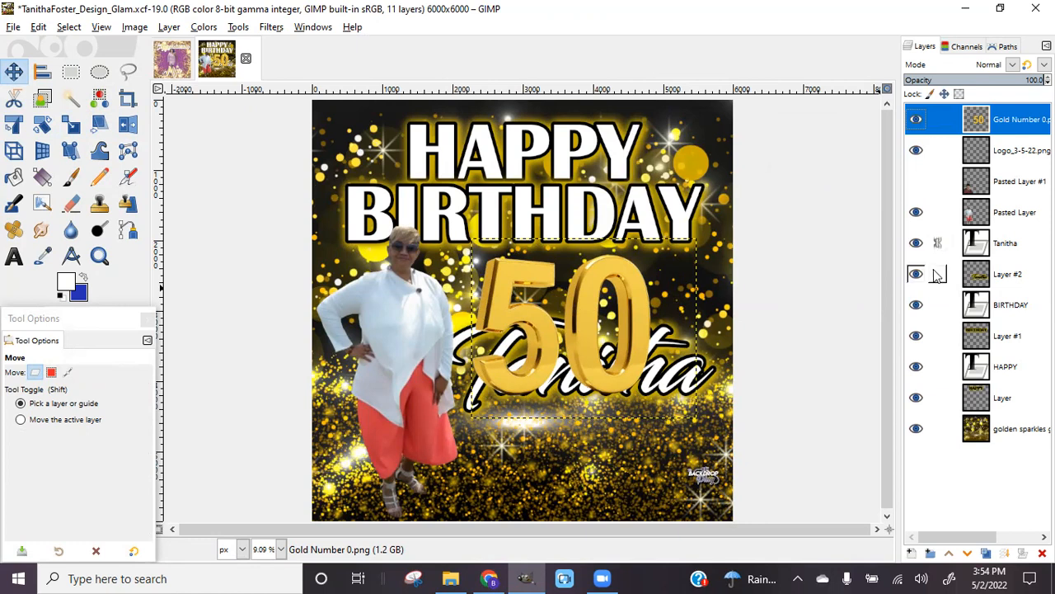
click(938, 277)
click(951, 252)
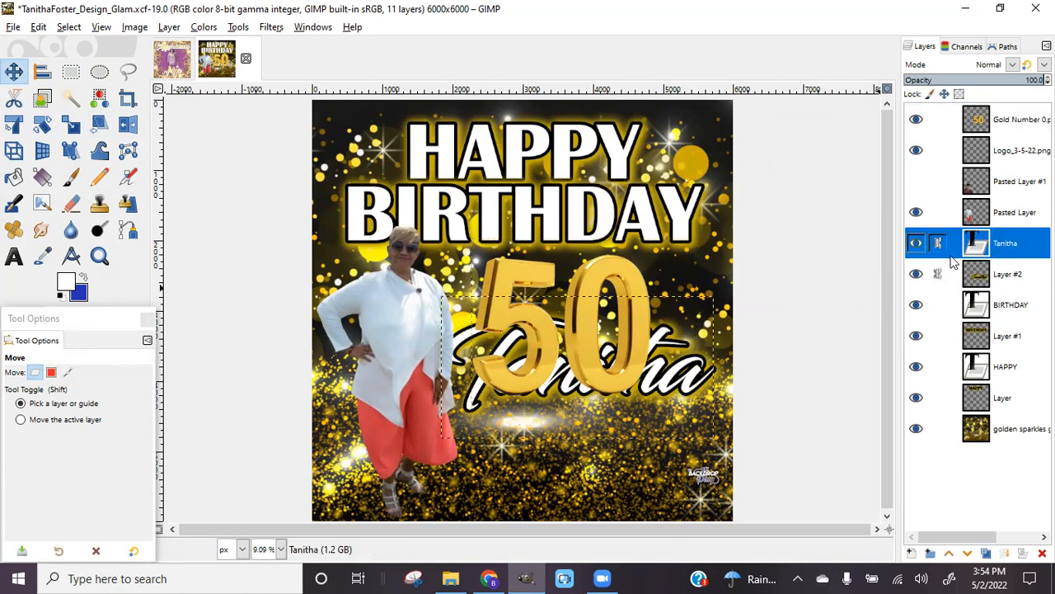
click(936, 242)
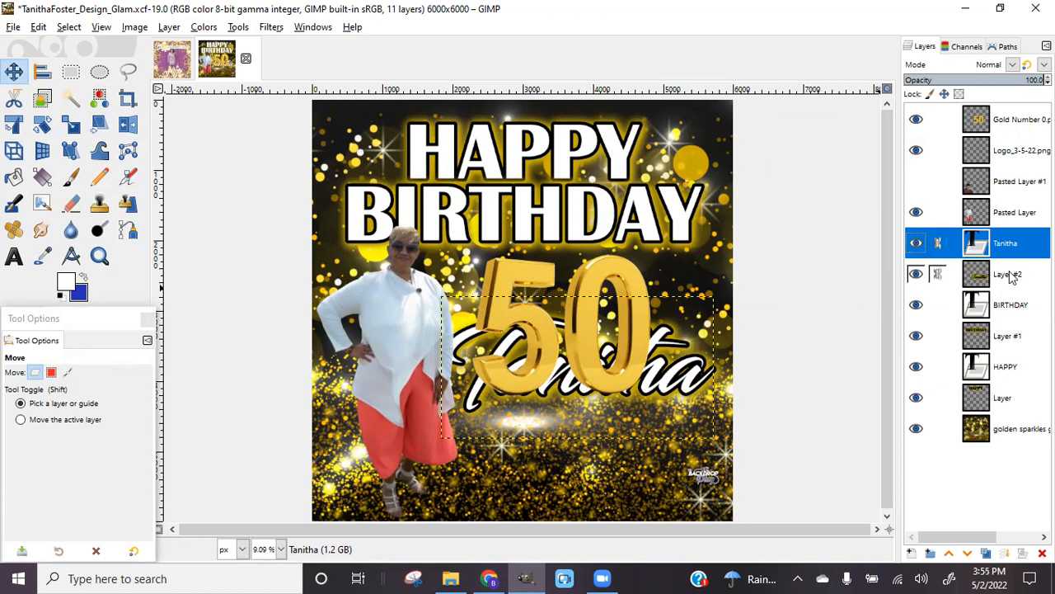
drag(662, 364, 633, 452)
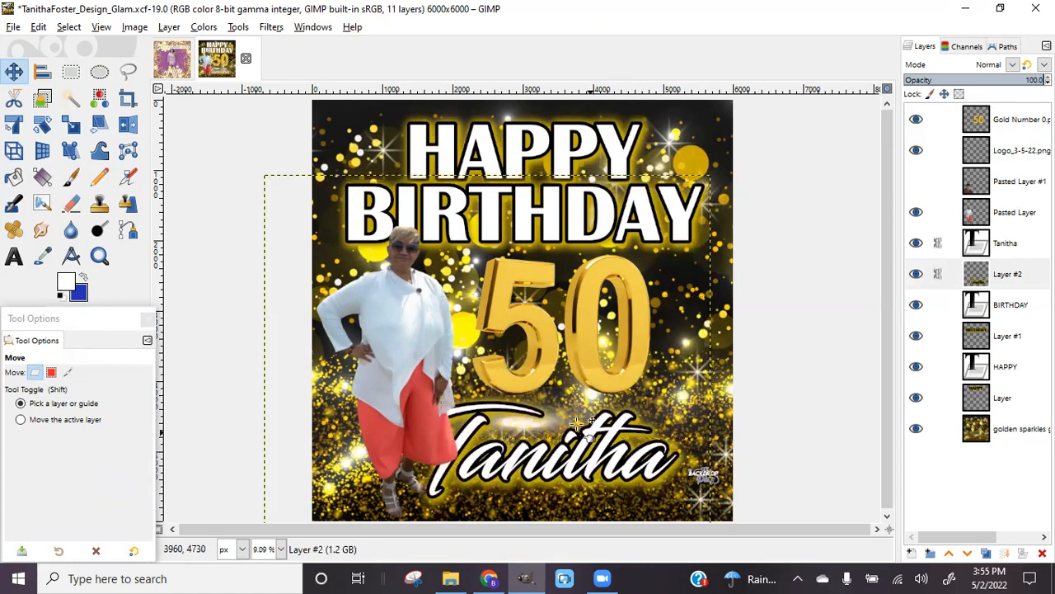
Scale the woman's Pasted Layer photo to 1893×3825 px, then unlink the name text and Layer #2
click(419, 351)
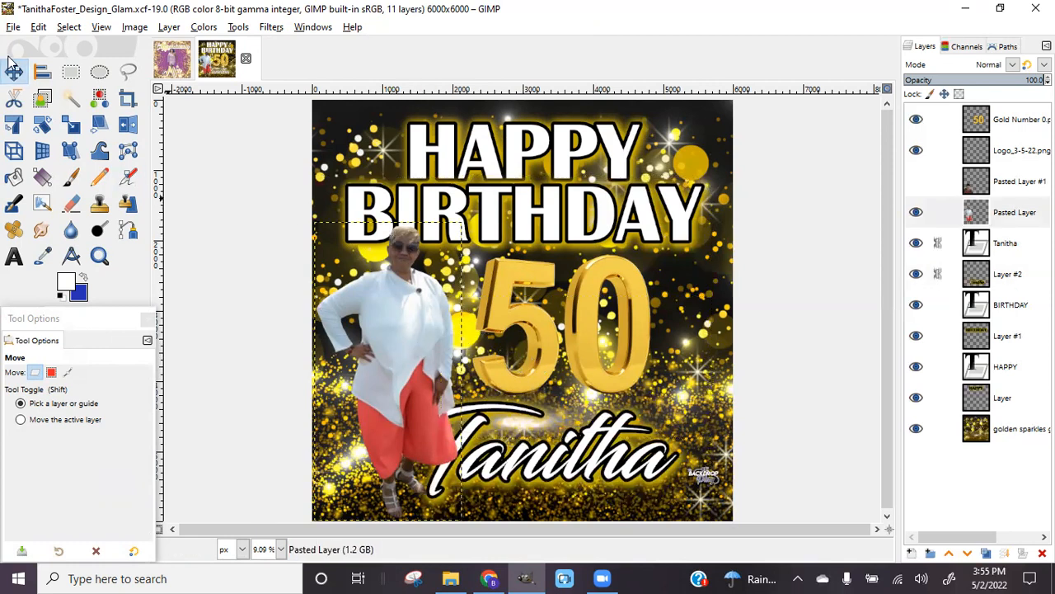
click(71, 124)
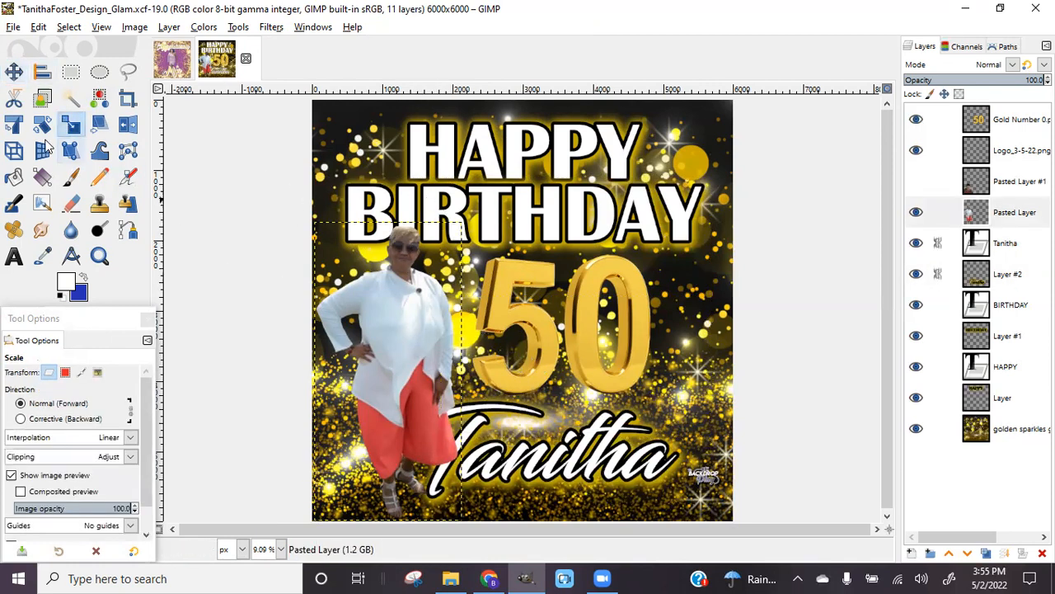
drag(455, 228, 402, 246)
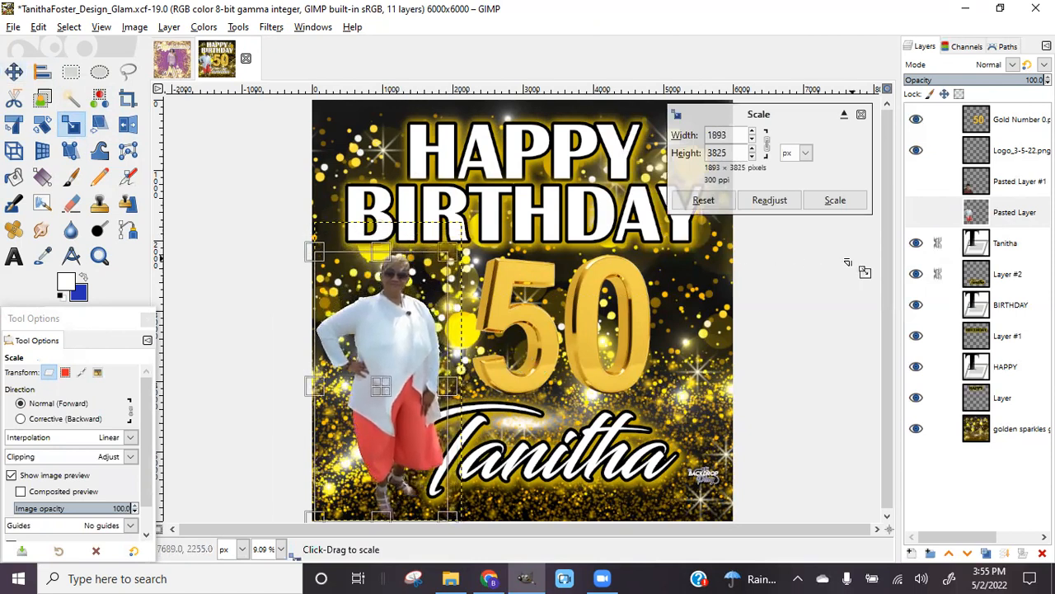
click(840, 205)
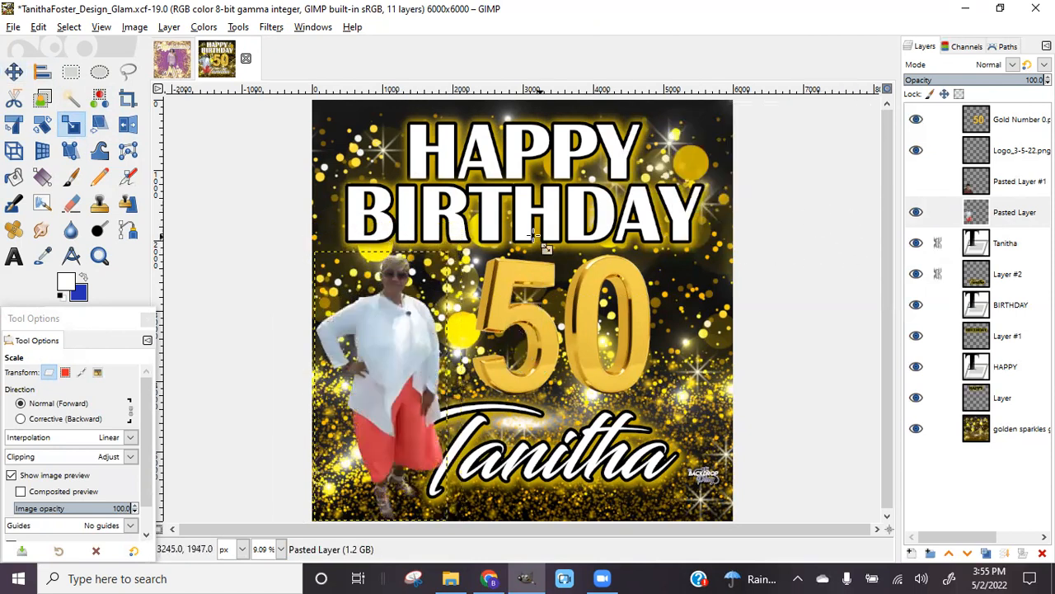
click(938, 242)
click(938, 273)
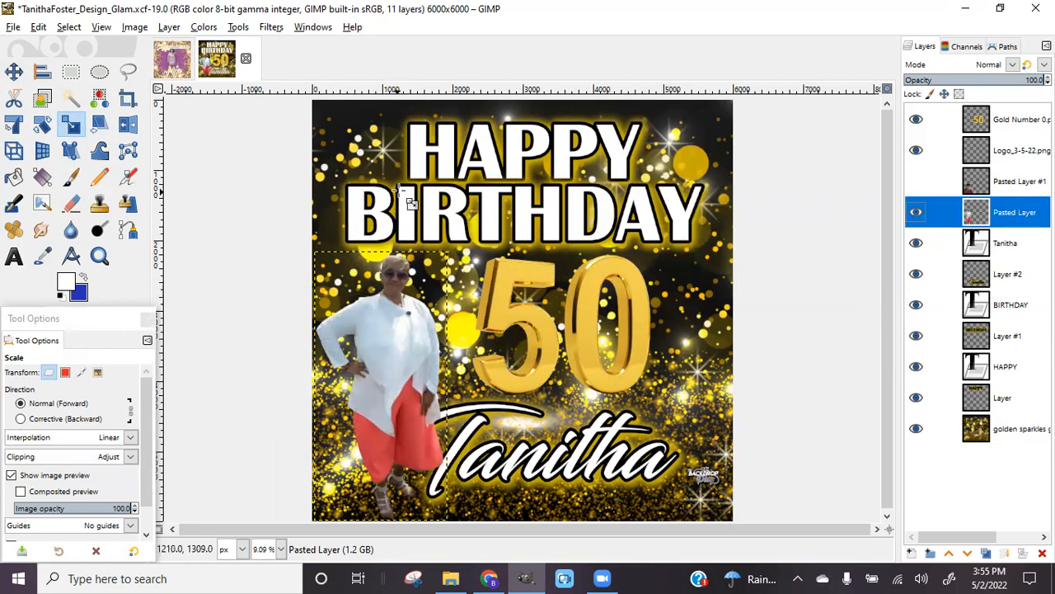
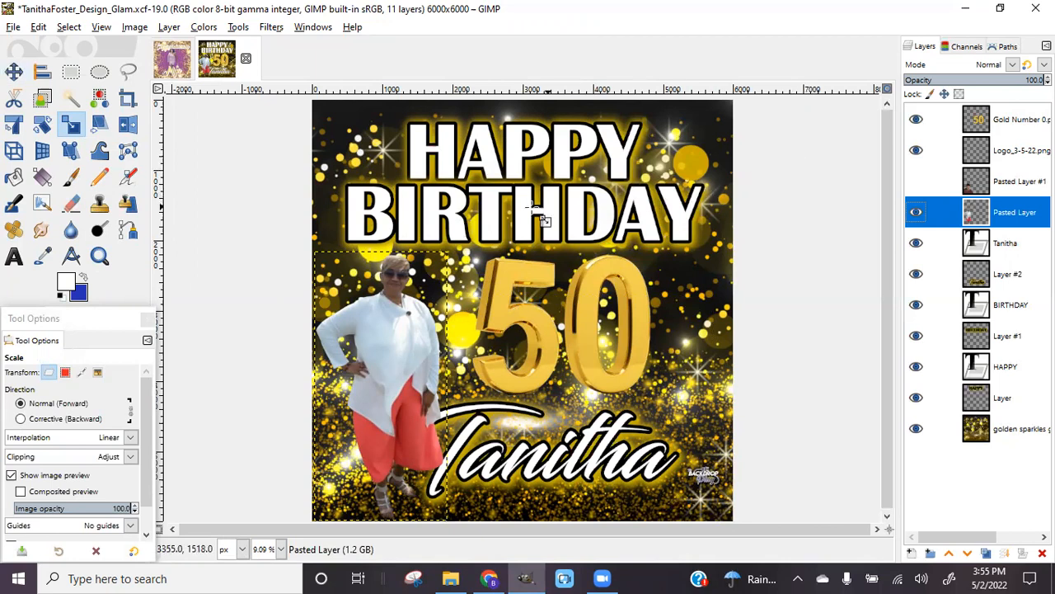
Link BIRTHDAY with Layer #1, drag it below the 50, then raise the photo and the 50
click(938, 304)
click(938, 337)
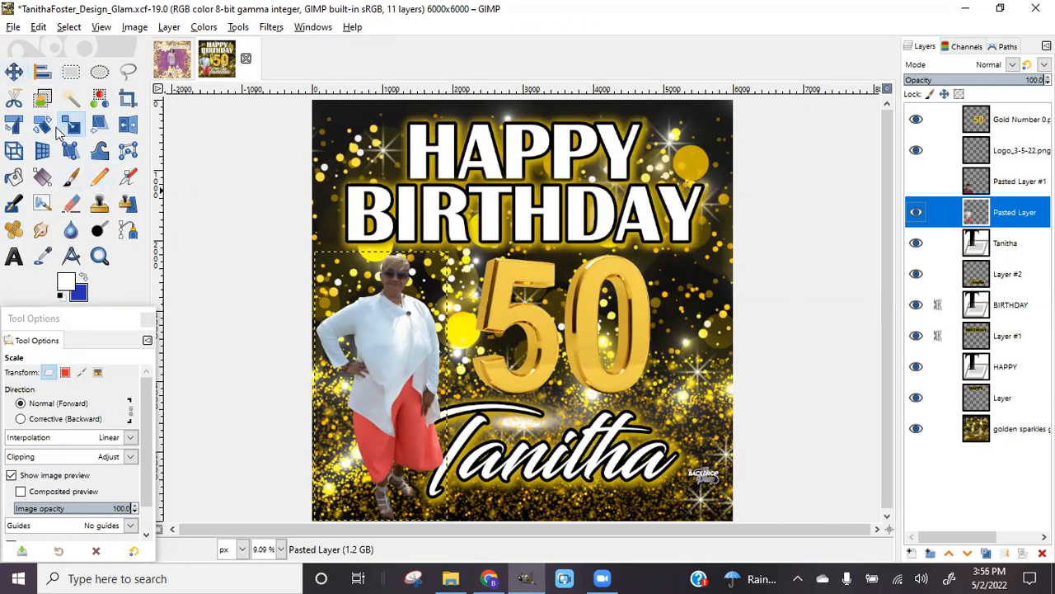
click(13, 71)
drag(409, 210, 397, 370)
drag(391, 301, 375, 212)
drag(549, 217, 548, 205)
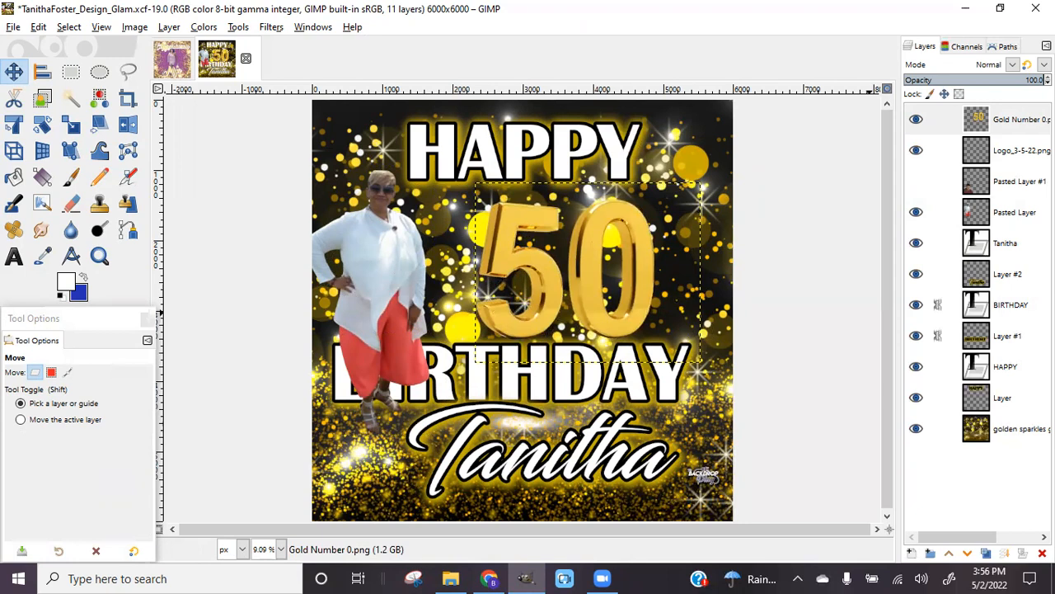
Link the Tanitha text with Layer #2 and shift them slightly left and down
click(939, 306)
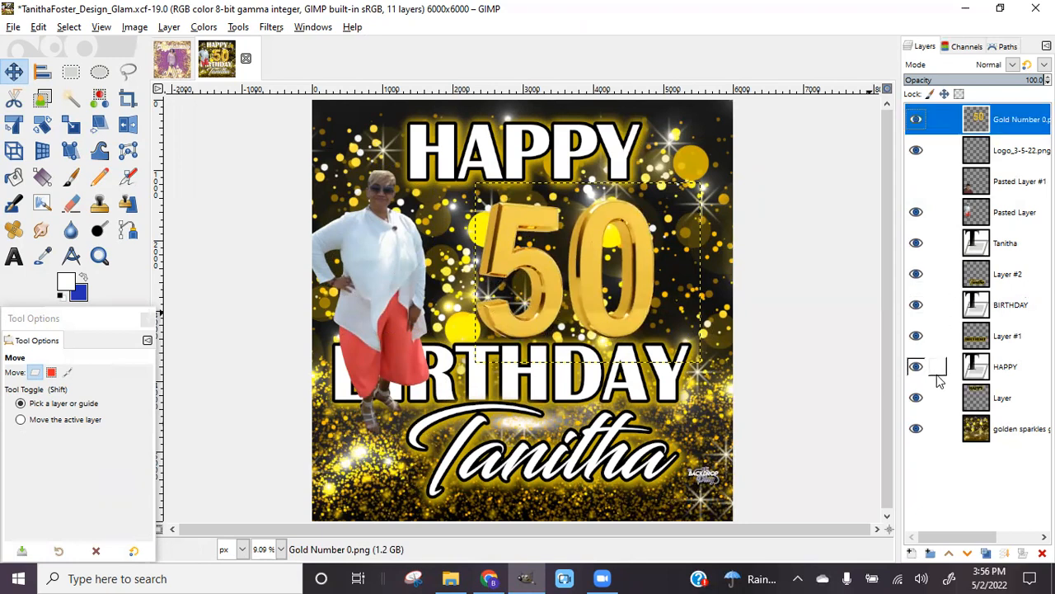
click(938, 244)
click(937, 274)
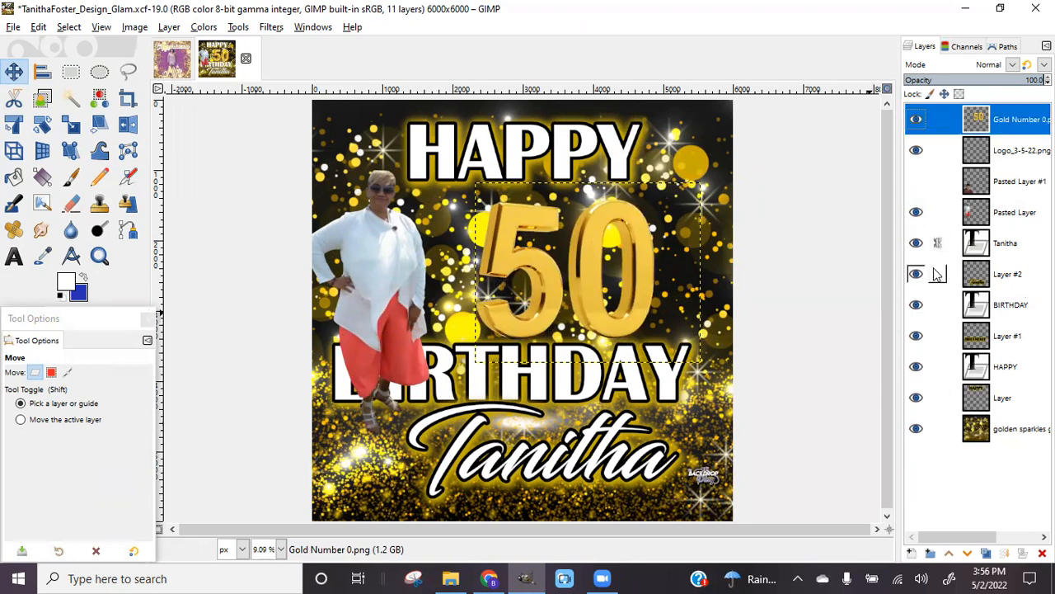
drag(477, 428, 469, 437)
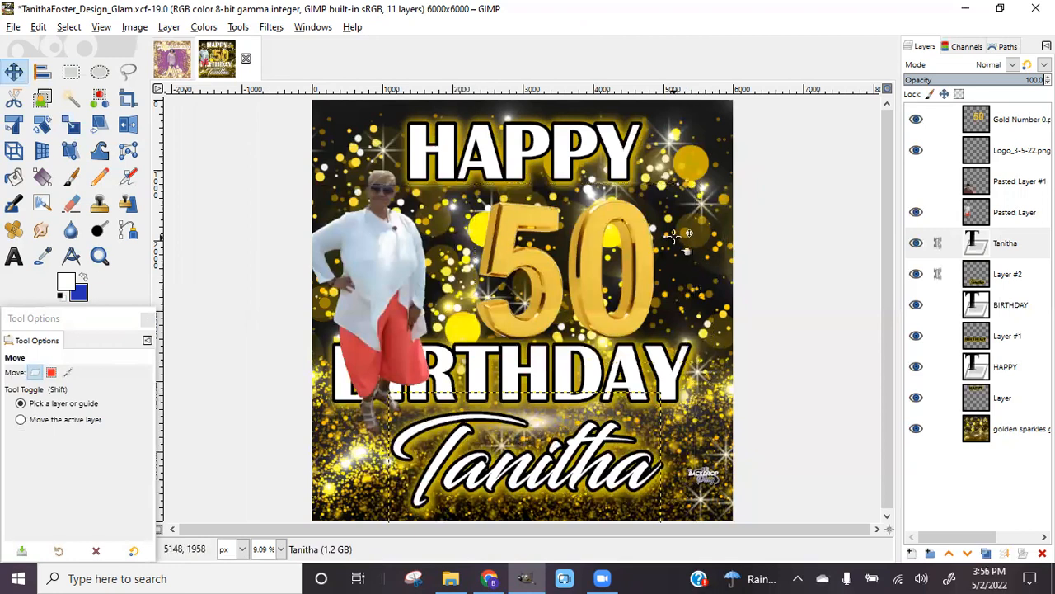
Scale the woman's photo down to 1504×3039 px
click(389, 234)
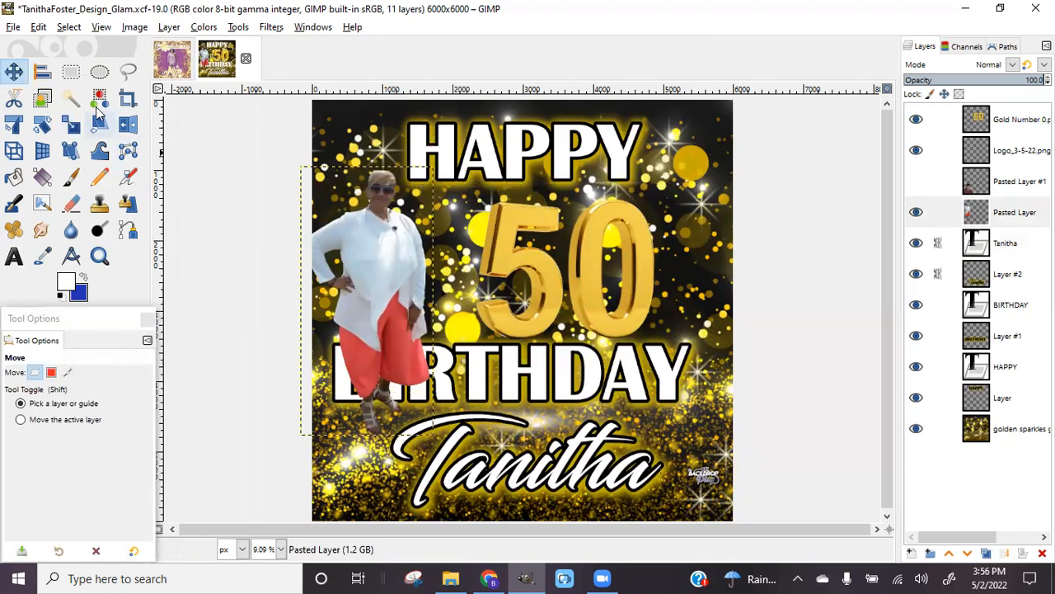
click(71, 124)
click(314, 381)
drag(313, 381, 321, 372)
click(838, 203)
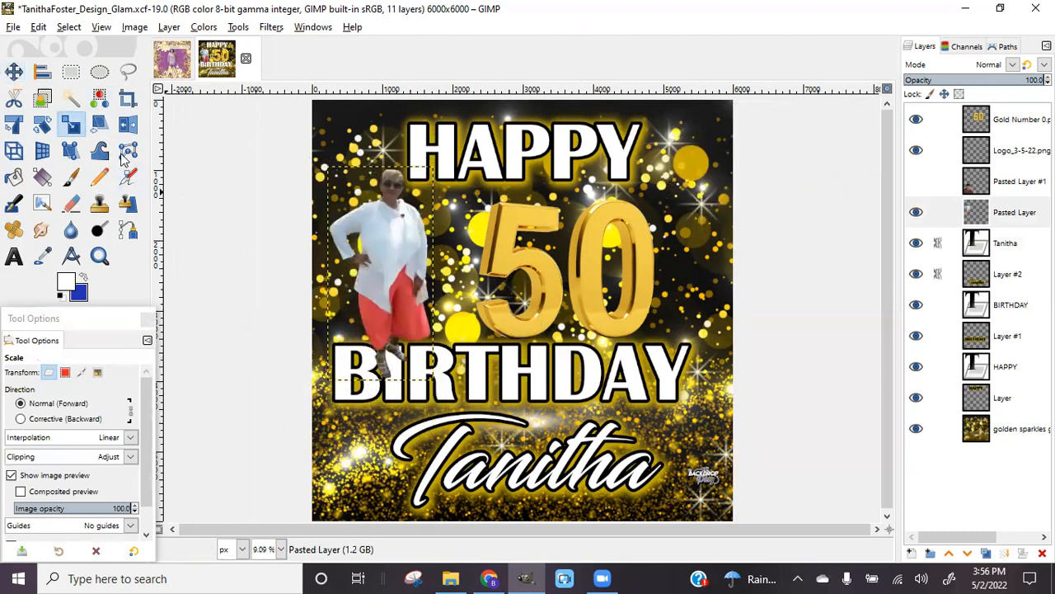
Relink BIRTHDAY with Layer #1 and nudge them slightly right and down
click(13, 72)
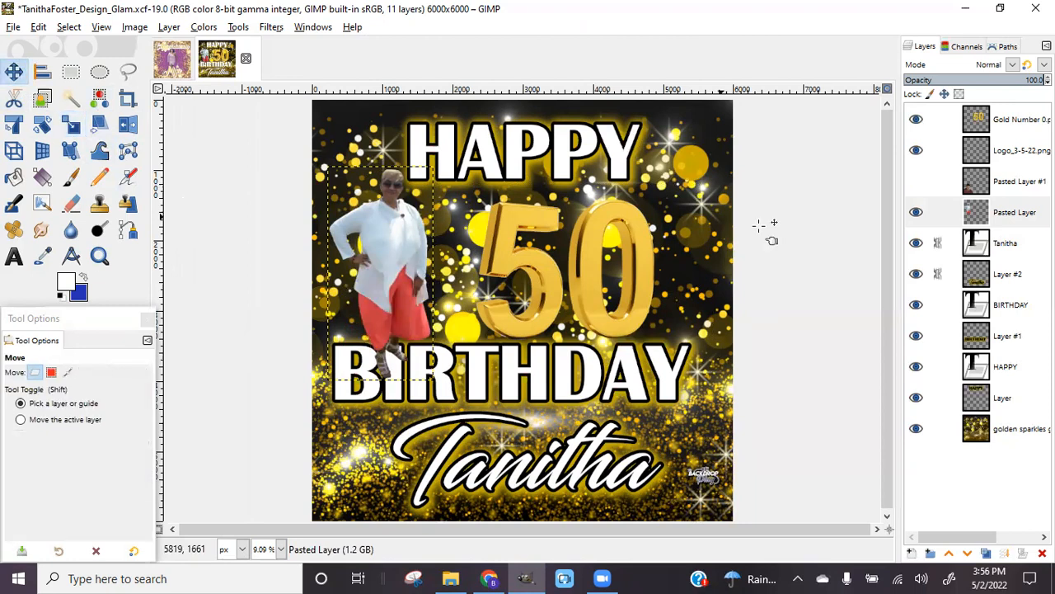
click(938, 242)
click(937, 274)
click(938, 304)
click(937, 335)
drag(567, 382, 578, 382)
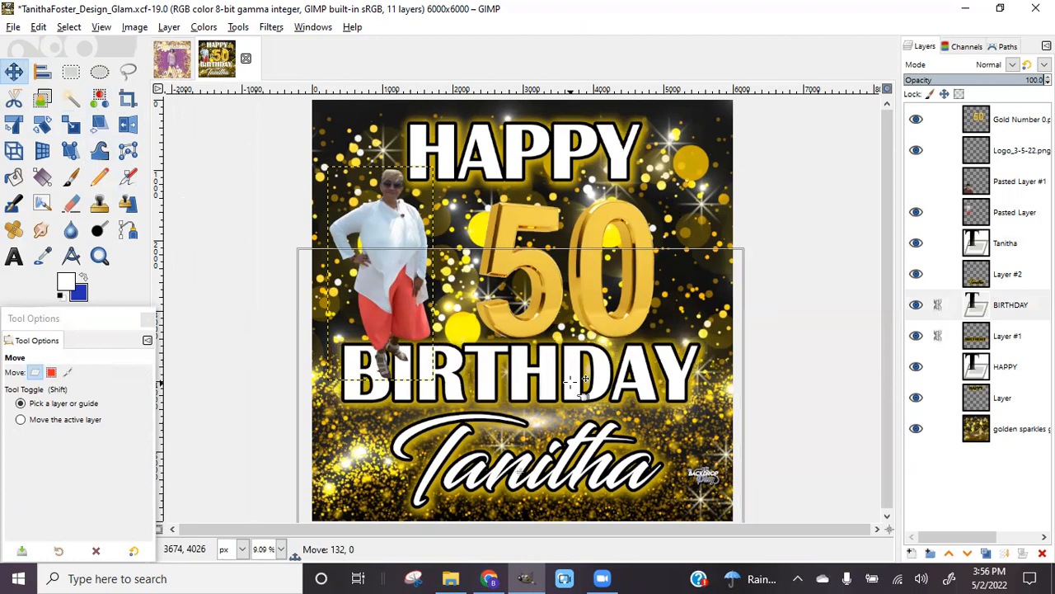
drag(569, 381, 572, 385)
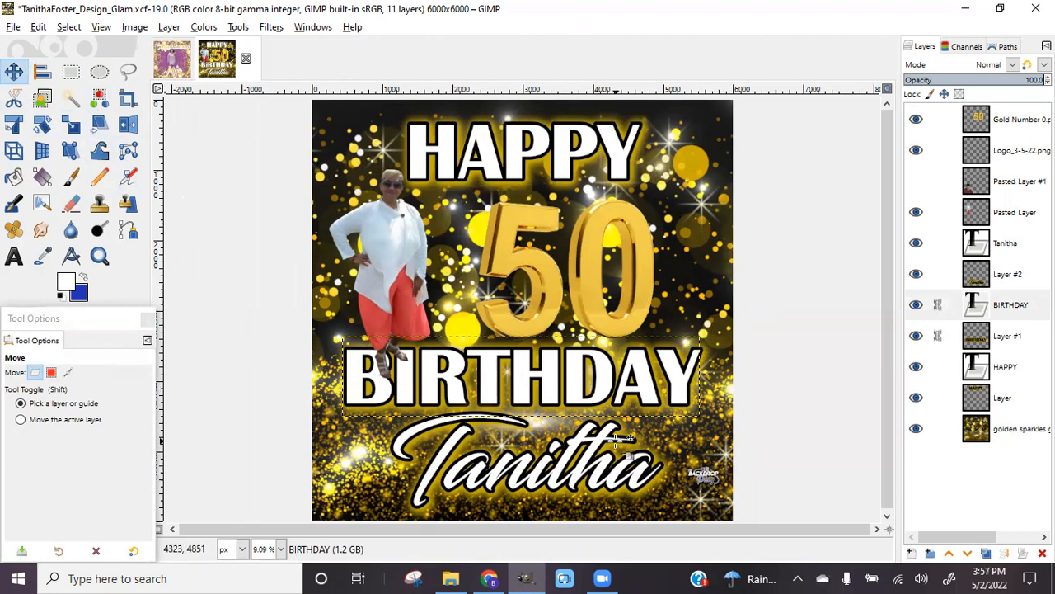
Move the photo up and left and lower it two levels behind the text
mouse_move(376, 273)
mouse_down()
mouse_move(362, 268)
mouse_move(376, 273)
mouse_up()
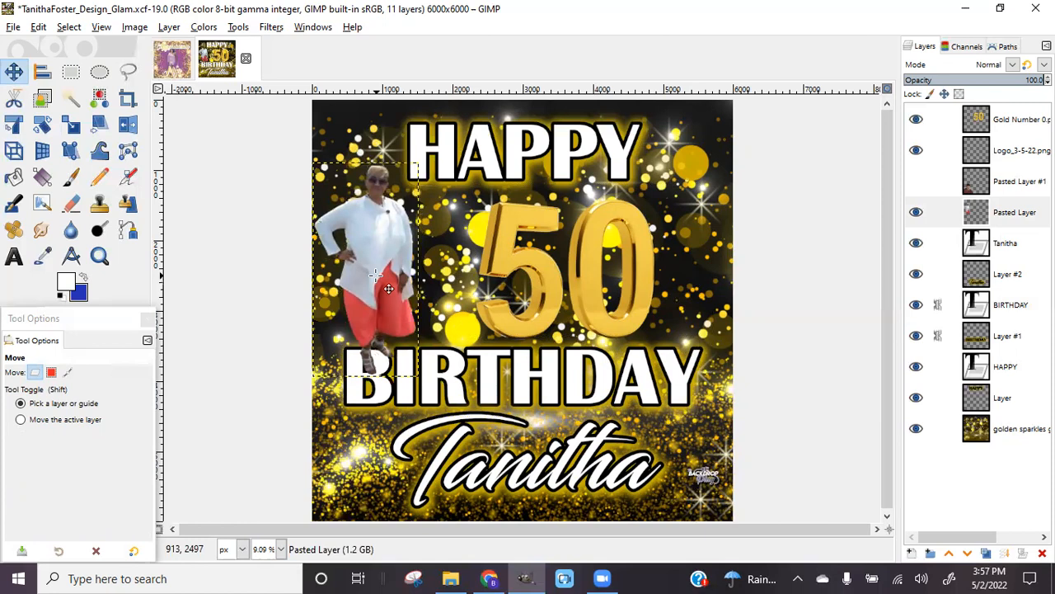
click(967, 554)
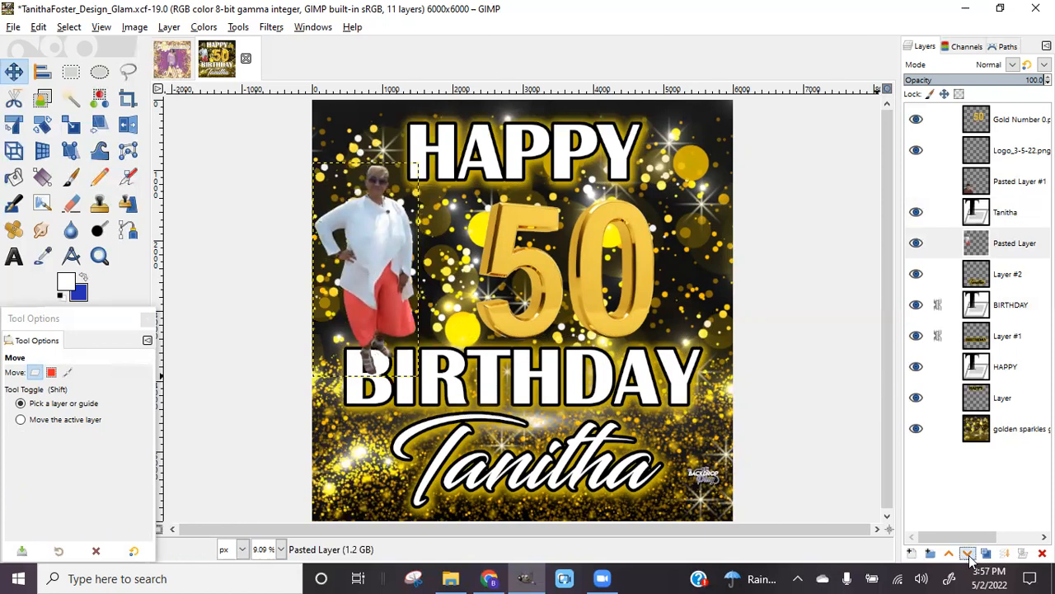
click(968, 554)
click(967, 554)
click(968, 554)
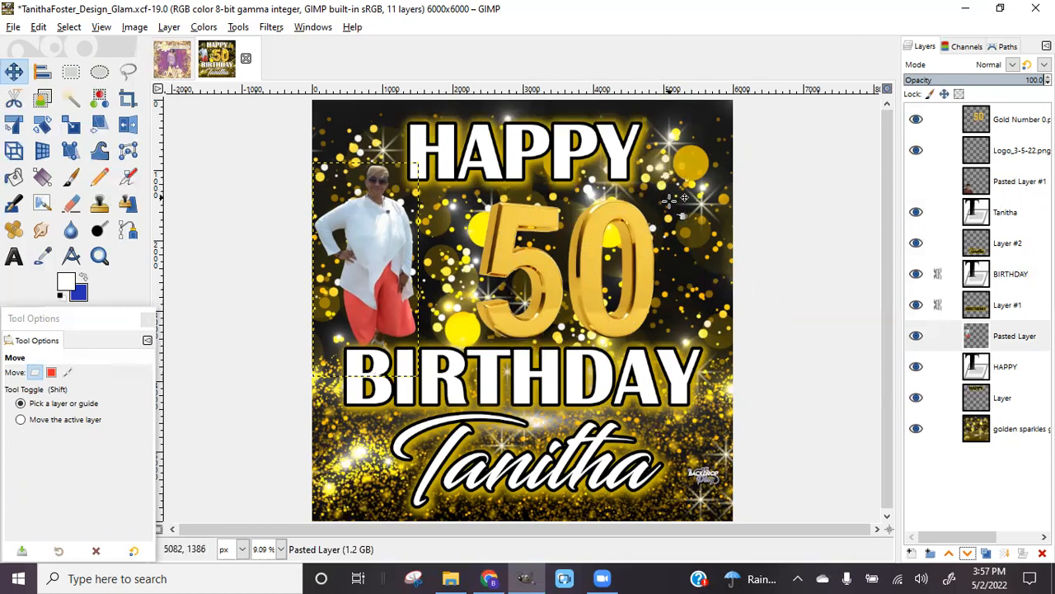
Pick the Text tool with the Blacksword font
click(14, 259)
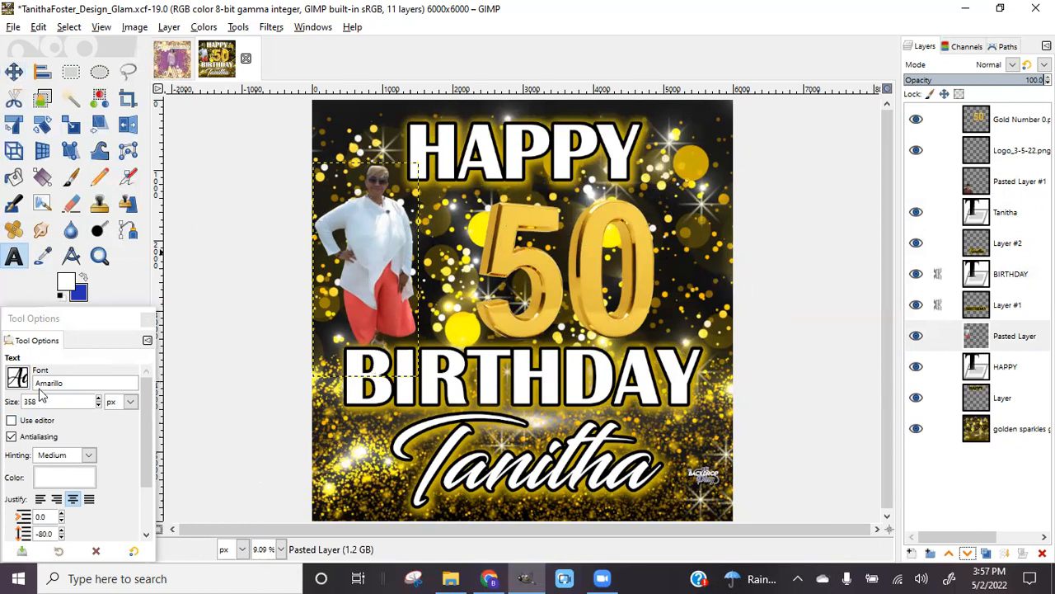
click(16, 378)
scroll(62, 238, down, 10)
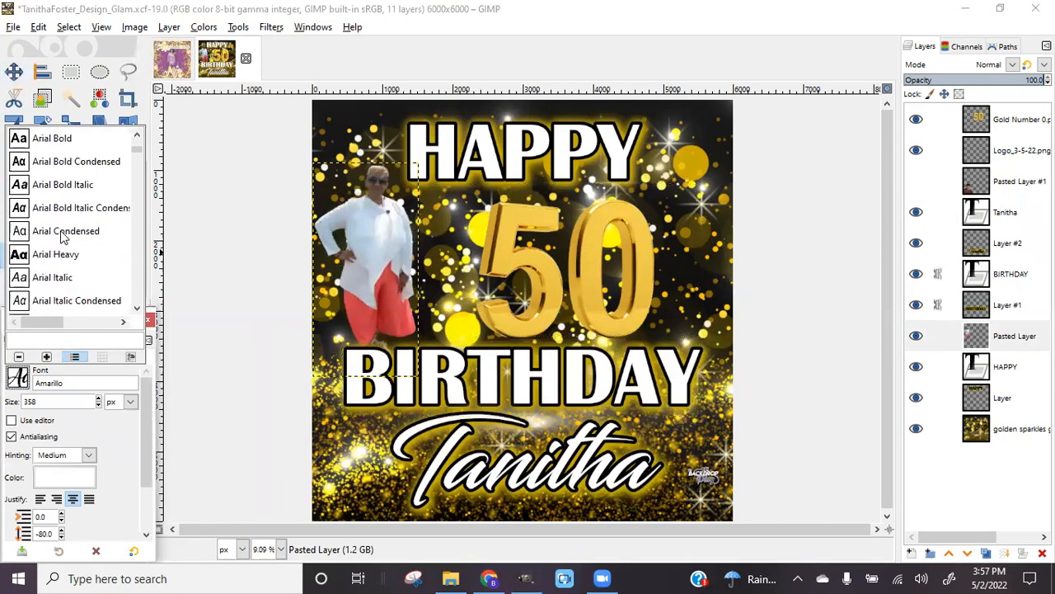
scroll(82, 249, down, 8)
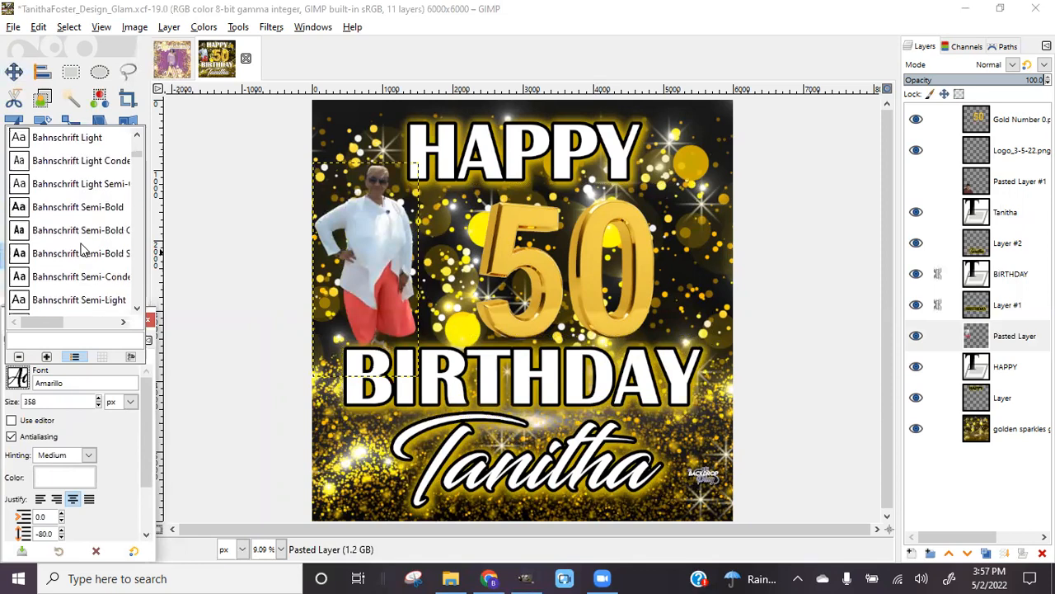
scroll(83, 249, down, 4)
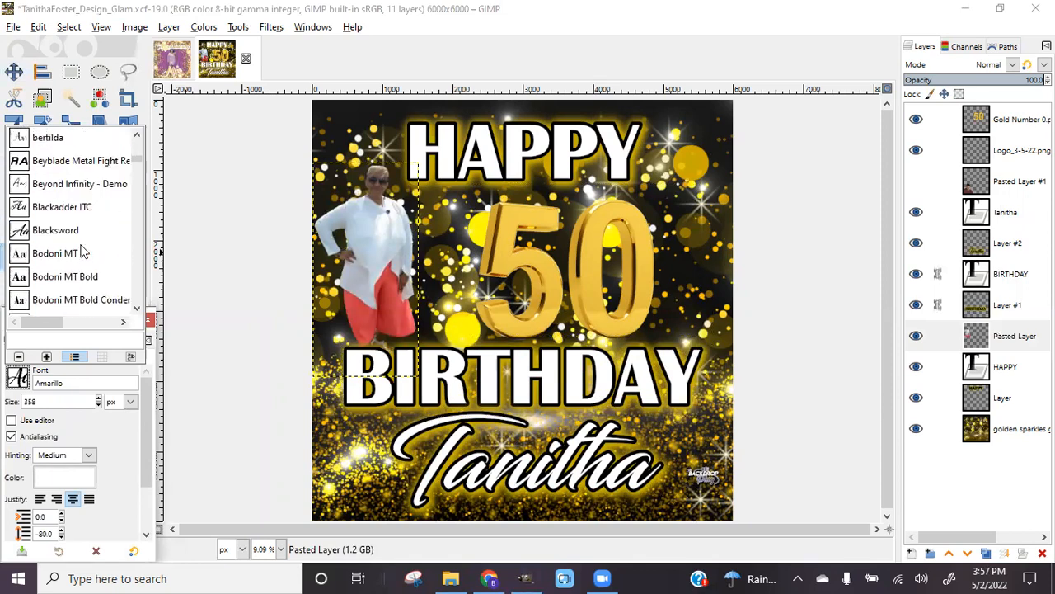
scroll(85, 251, up, 2)
click(85, 258)
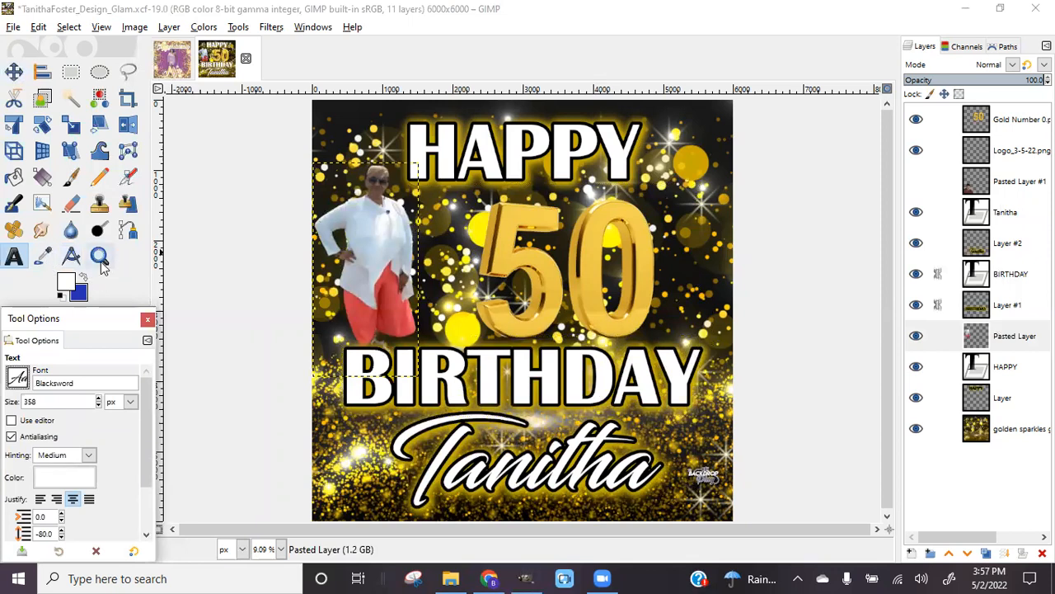
Type 'th' beside the 50, enlarge it to 521 px, and position it, nudging the 50 left
click(651, 210)
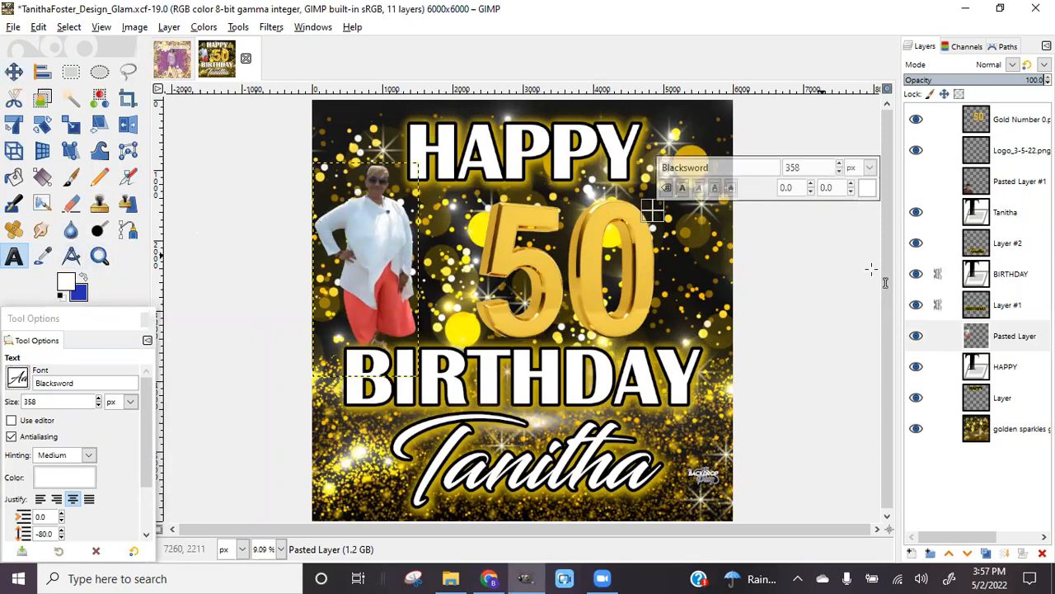
text(th)
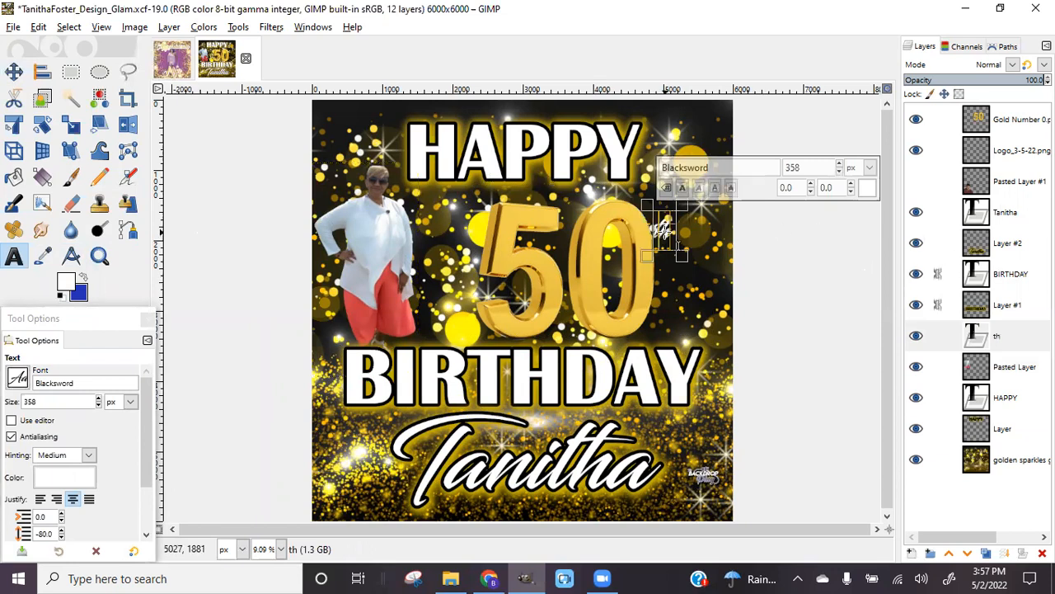
drag(842, 164, 842, 164)
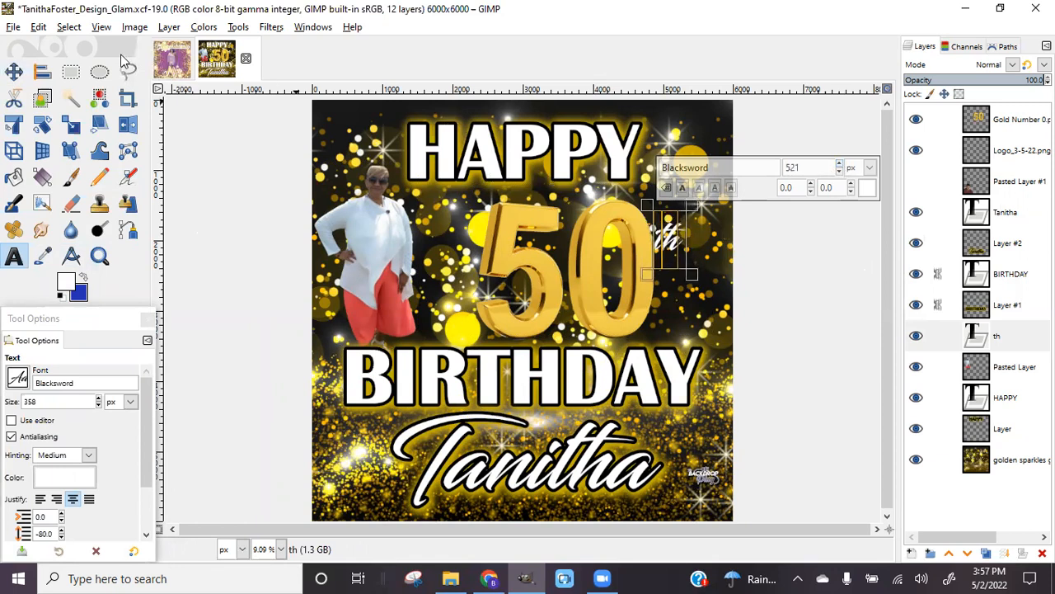
click(14, 70)
drag(681, 237, 670, 220)
drag(590, 290, 584, 289)
Raise the th text layer to the top of the stack
click(655, 221)
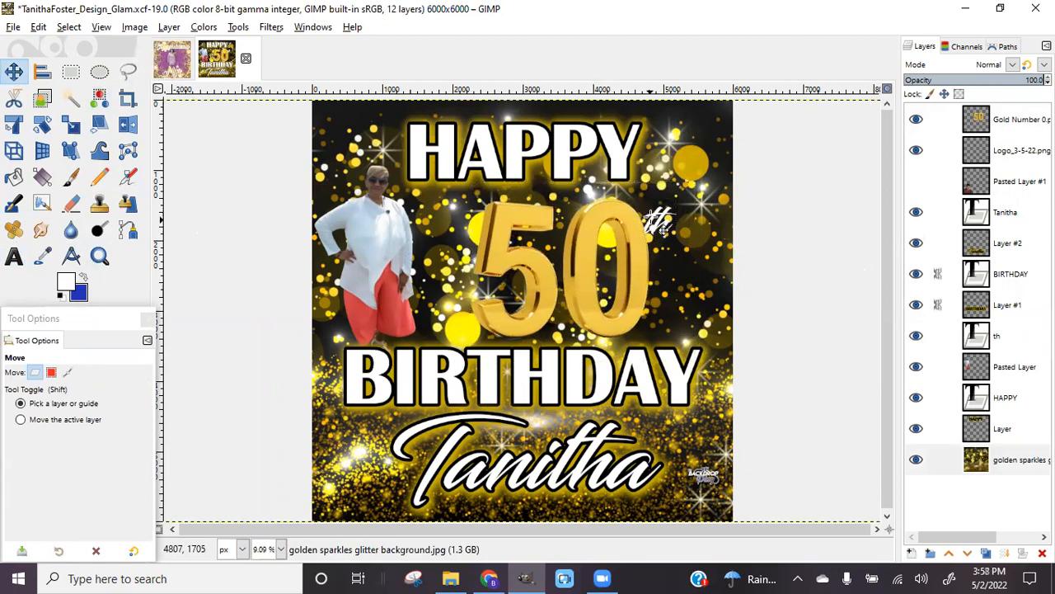
click(657, 218)
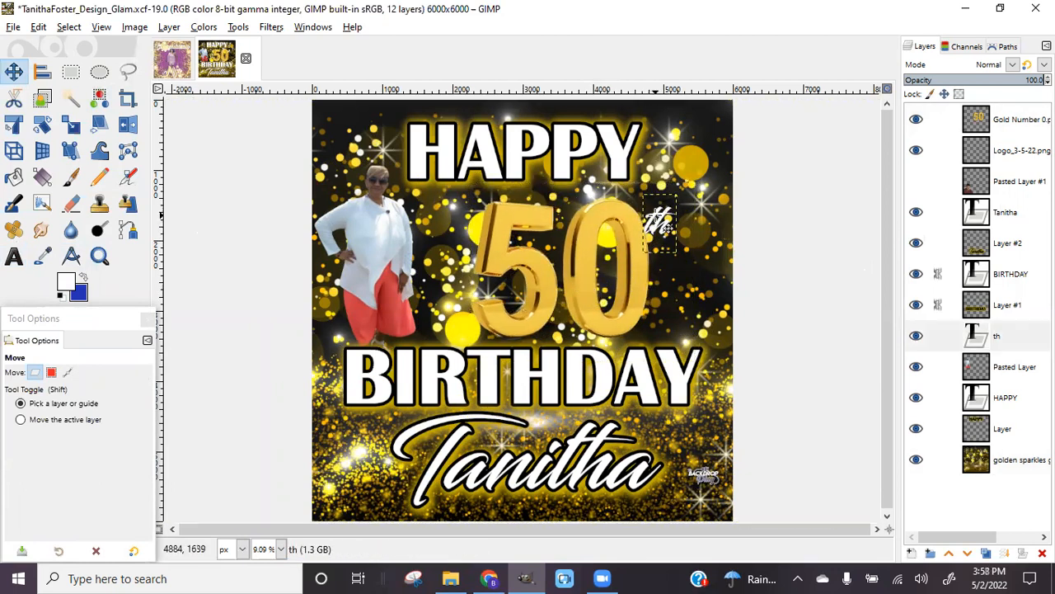
click(949, 555)
click(949, 555)
click(949, 555)
click(949, 555)
click(949, 555)
click(950, 555)
click(949, 555)
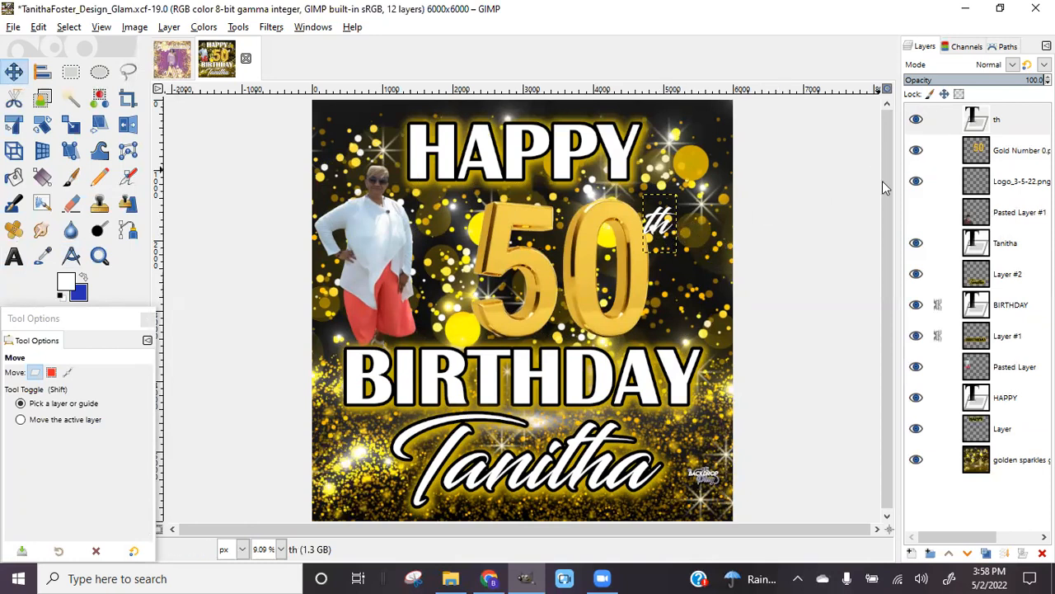
Turn the th letters into a selection and grow it by 14 px
right_click(1015, 124)
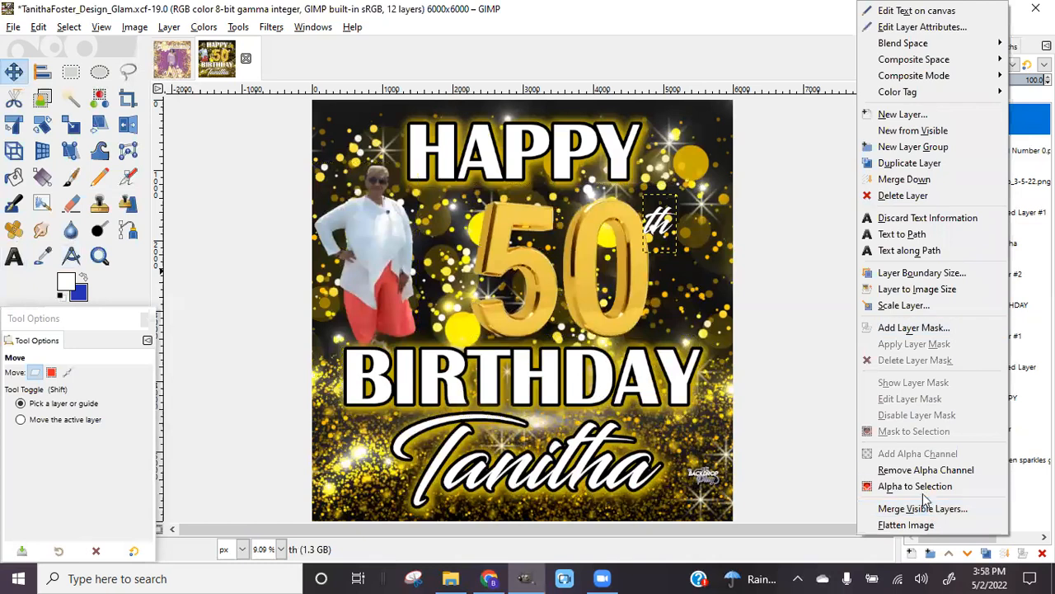
click(936, 488)
click(69, 26)
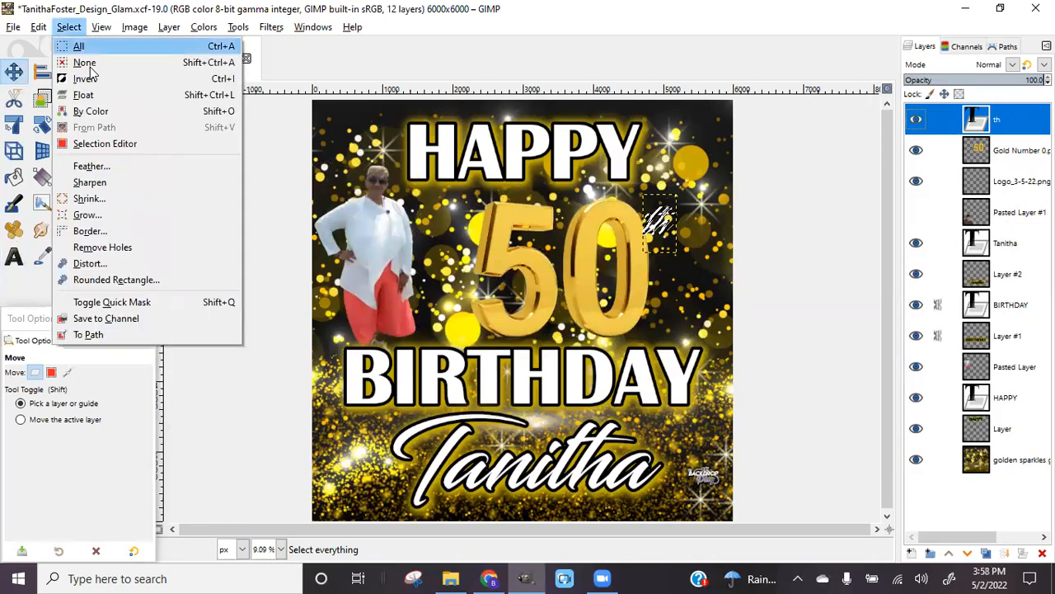
click(111, 214)
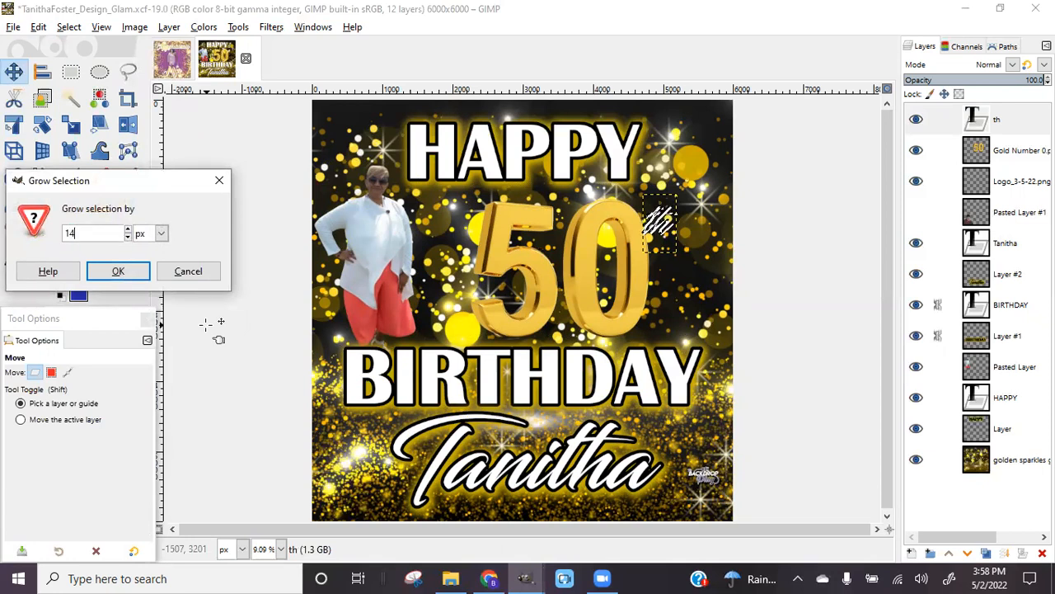
click(118, 271)
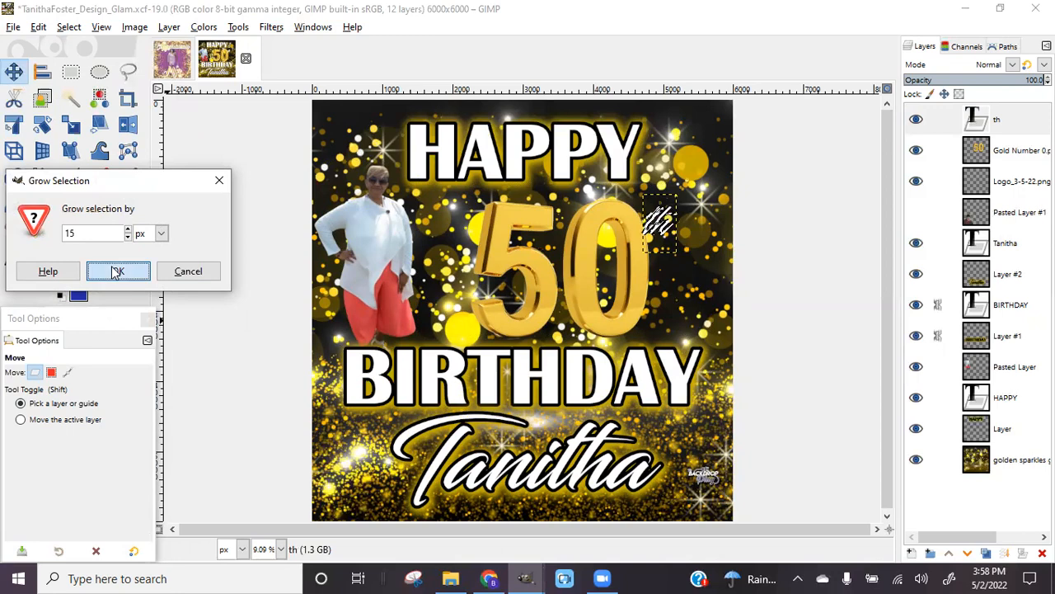
click(911, 552)
Add a transparent 6000×6000 layer below the th and set the foreground colour to black
click(937, 537)
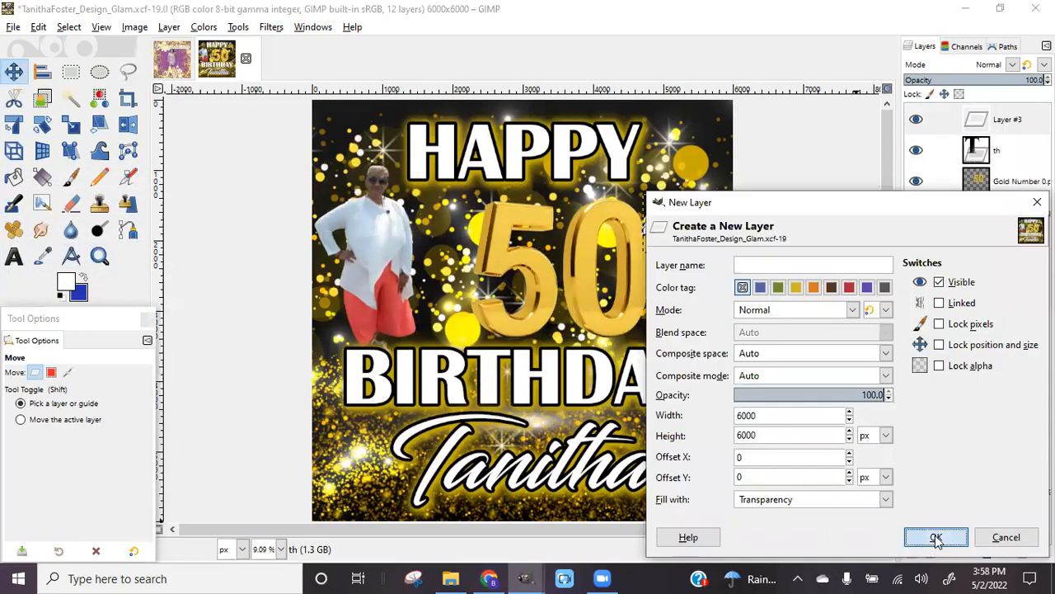
click(967, 552)
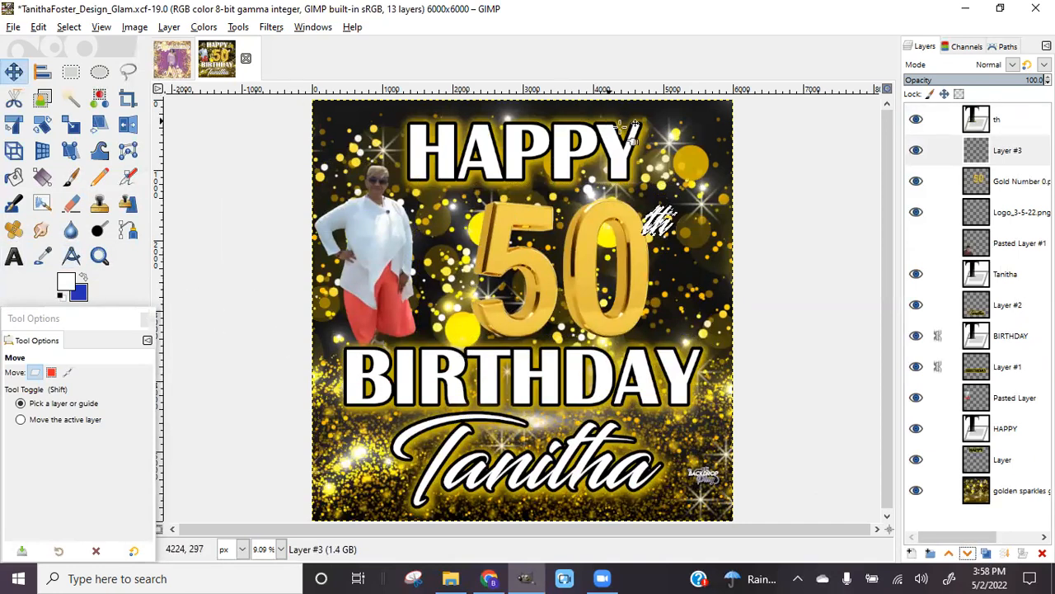
click(66, 284)
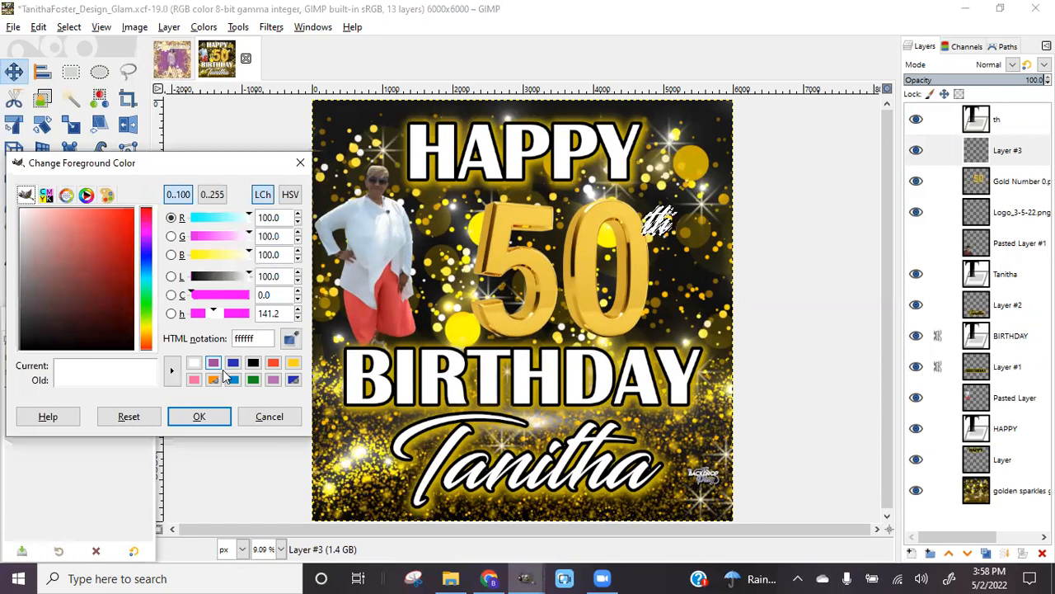
click(252, 361)
click(223, 416)
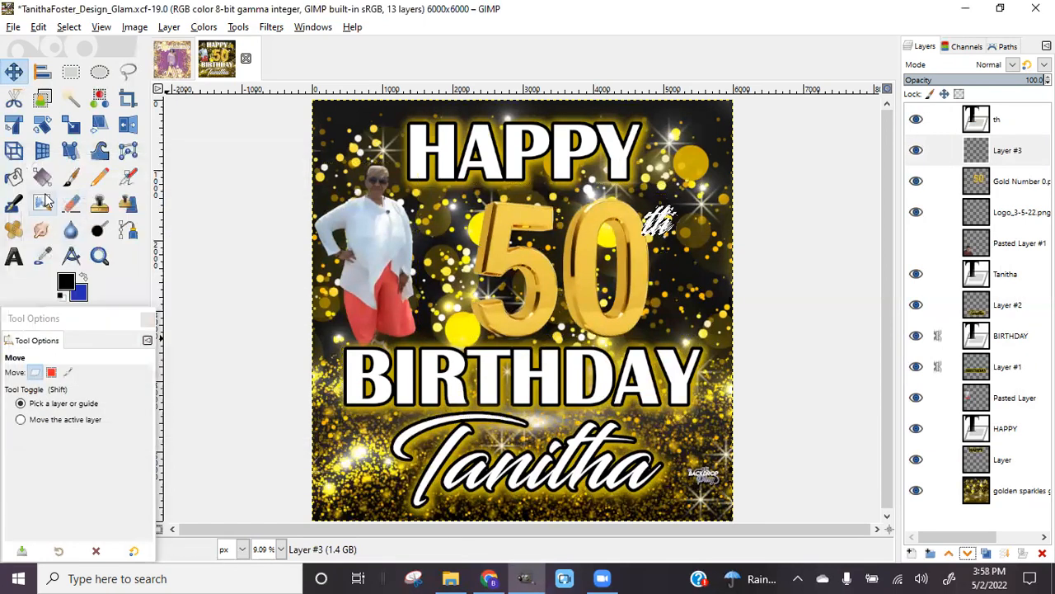
Fill the grown selection with the Bucket Fill tool, then clear the selection
click(13, 178)
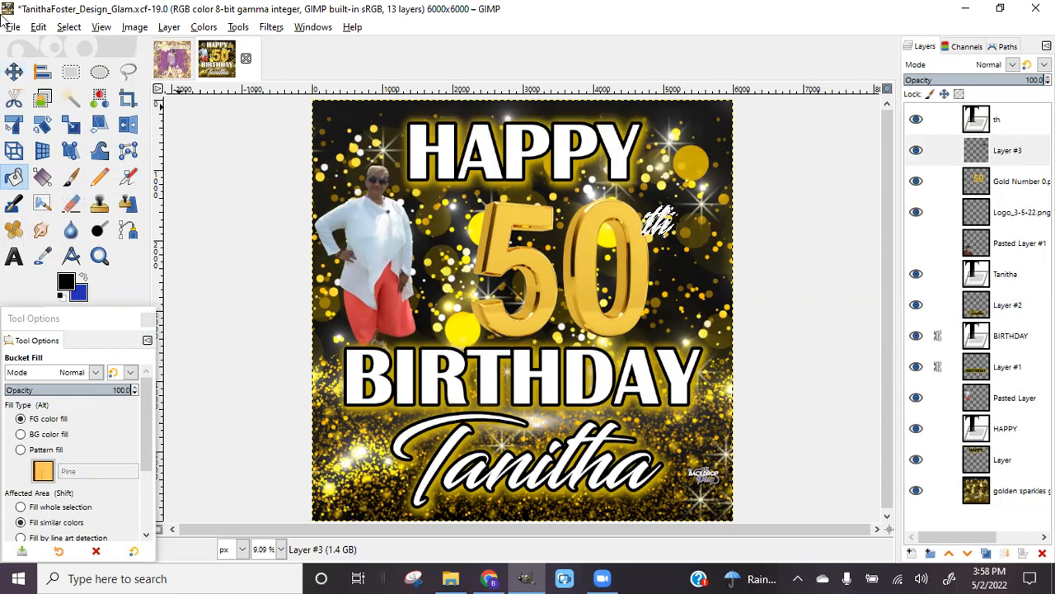
click(69, 27)
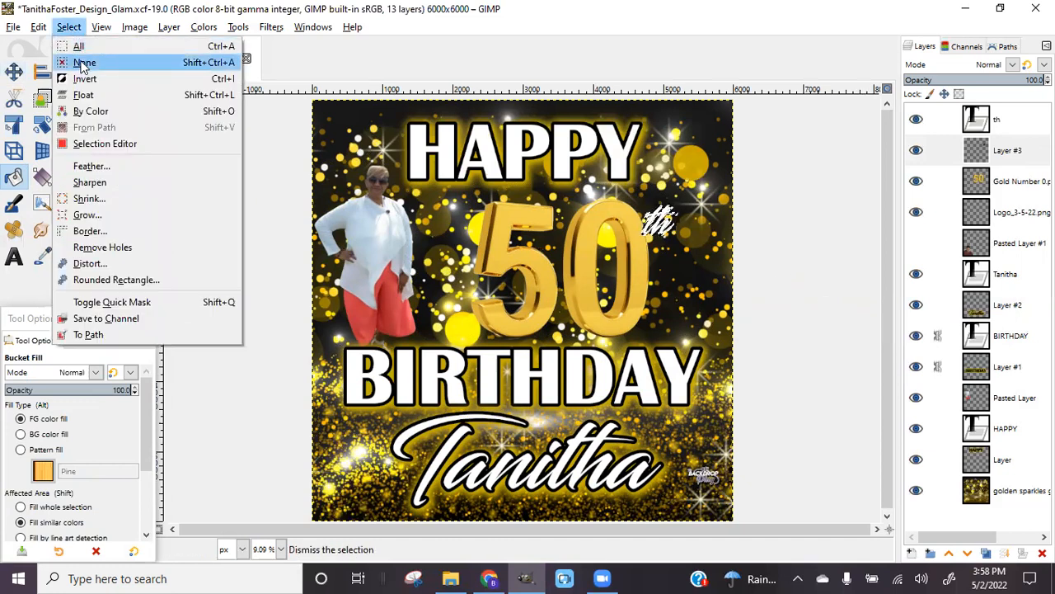
click(124, 63)
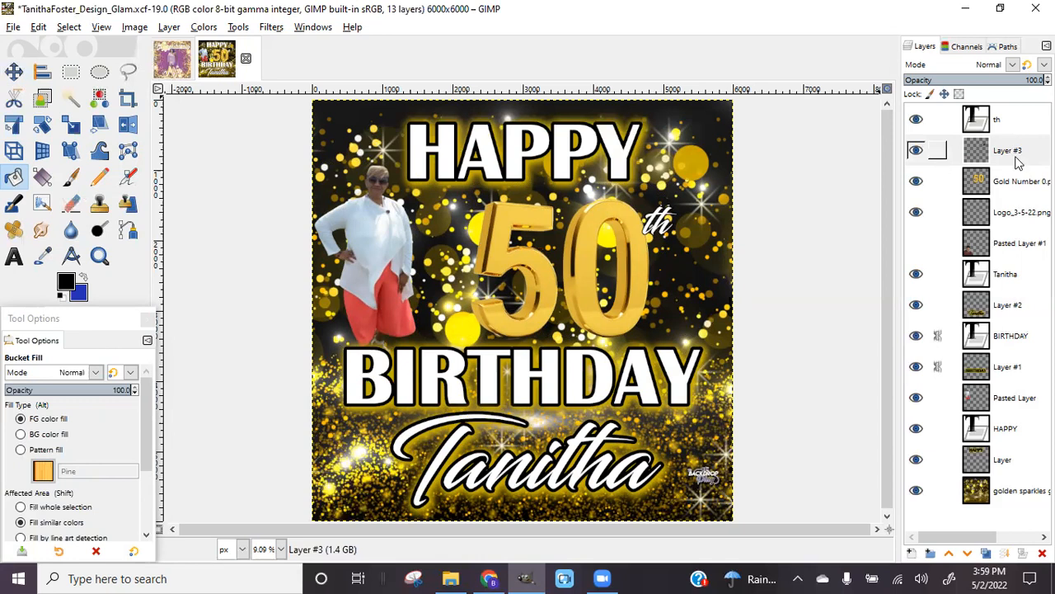
Start a Drop Shadow on Layer #3 using a gold colour sampled from the design
click(270, 27)
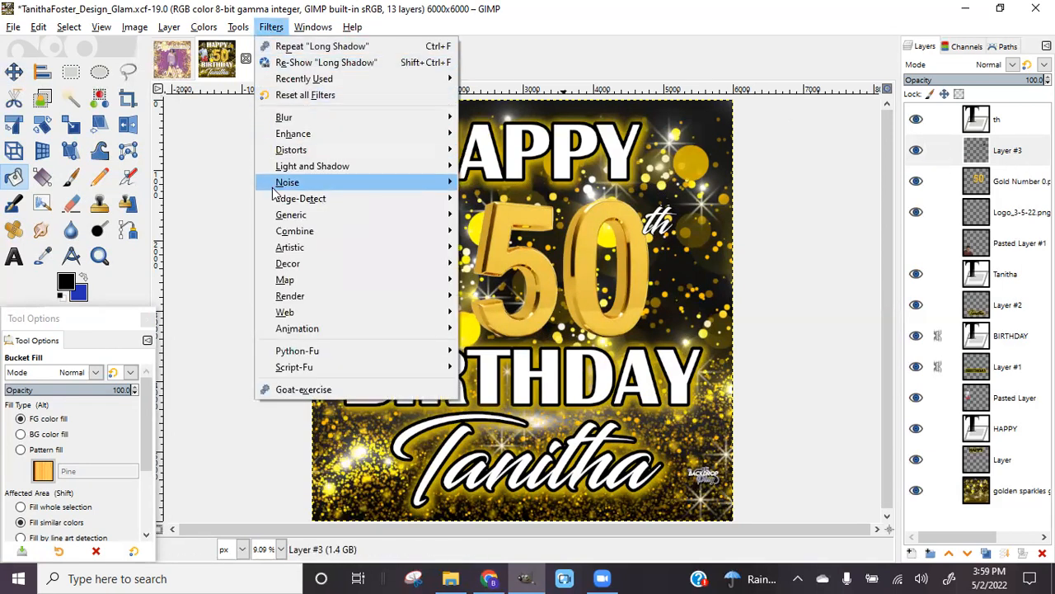
mouse_move(345, 169)
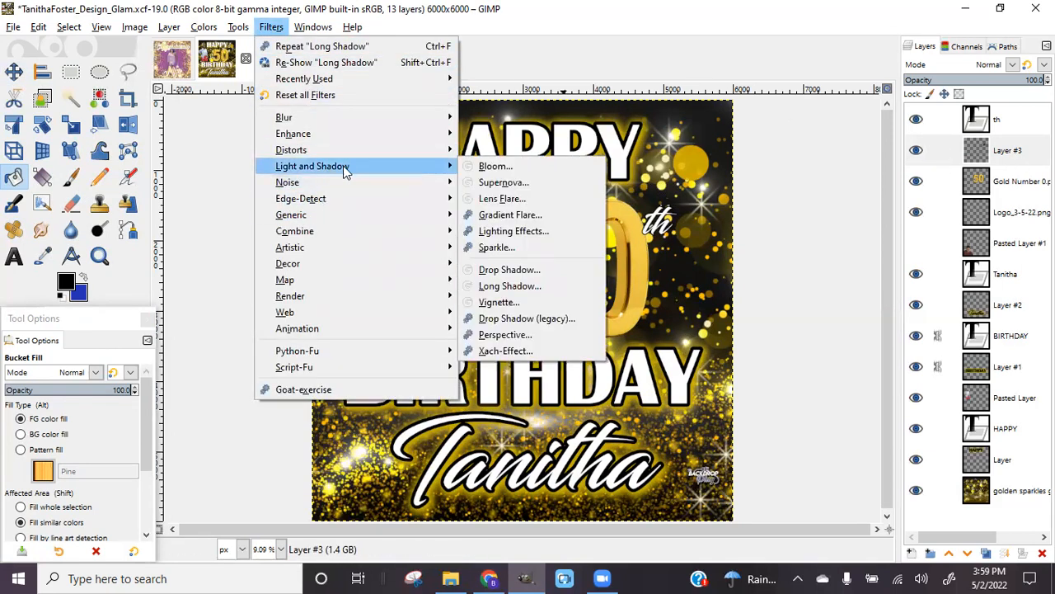
click(506, 271)
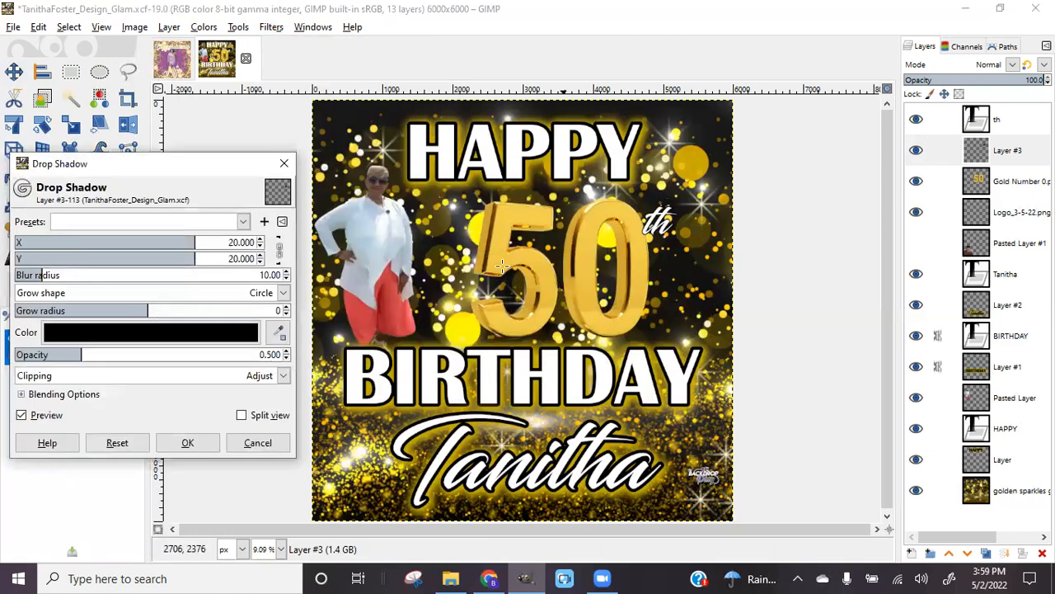
click(186, 333)
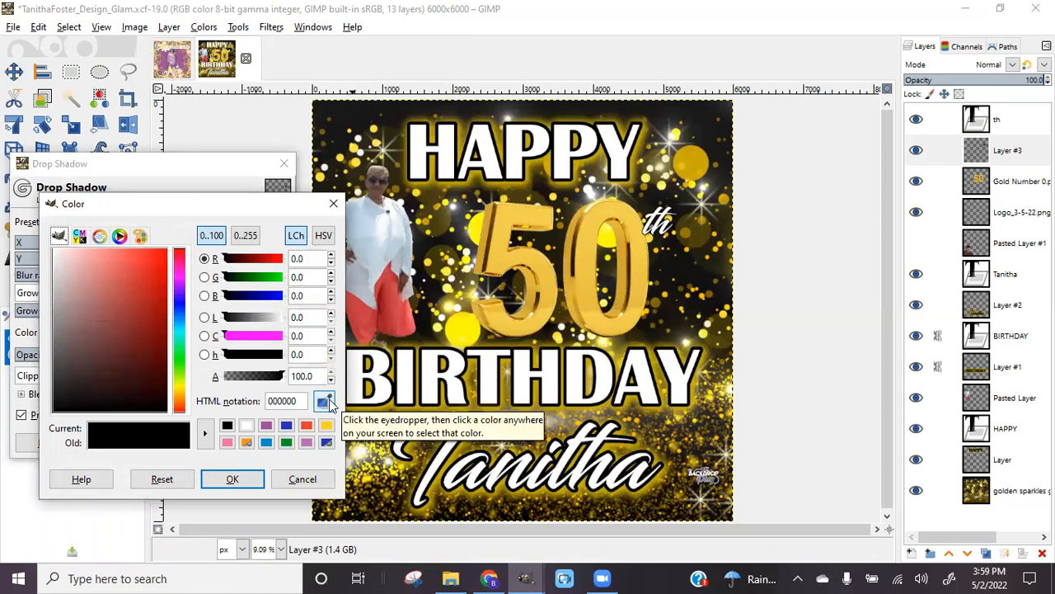
click(330, 401)
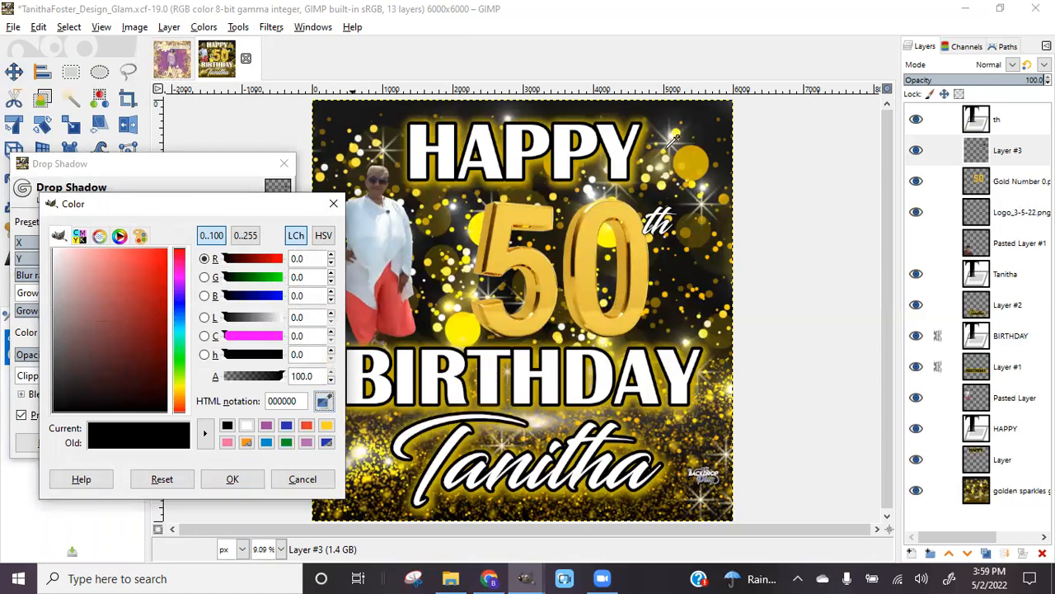
click(697, 152)
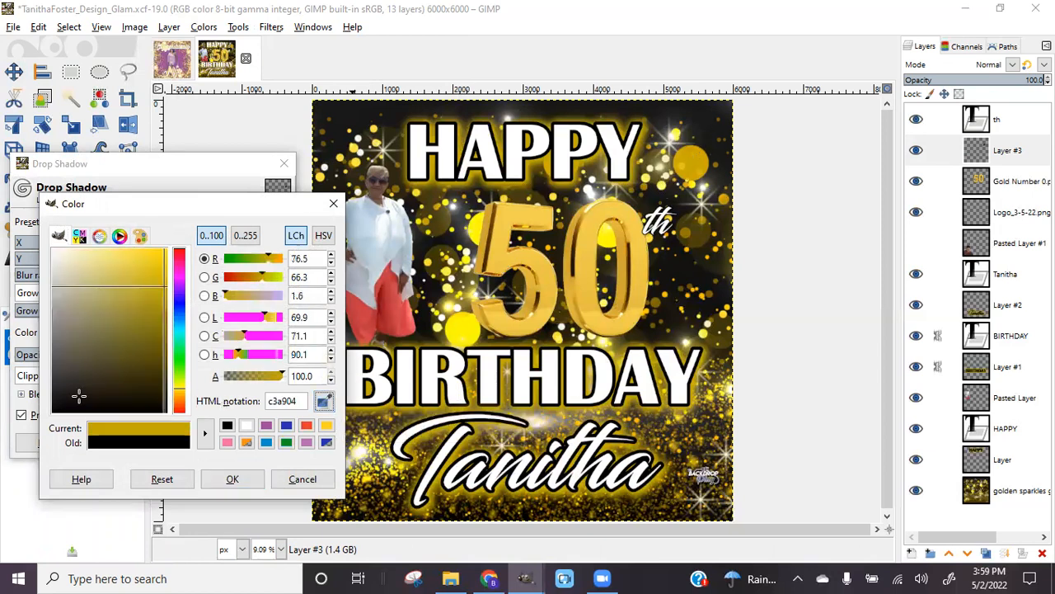
click(233, 480)
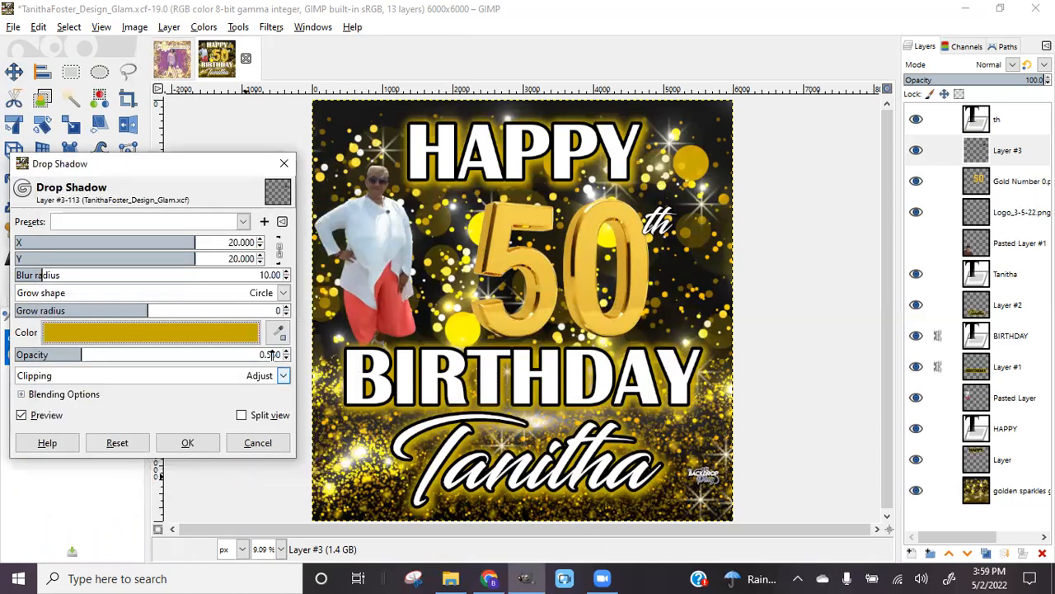
Set the shadow opacity to about 1.86 and blur radius to about 48, and apply it
drag(83, 356, 237, 363)
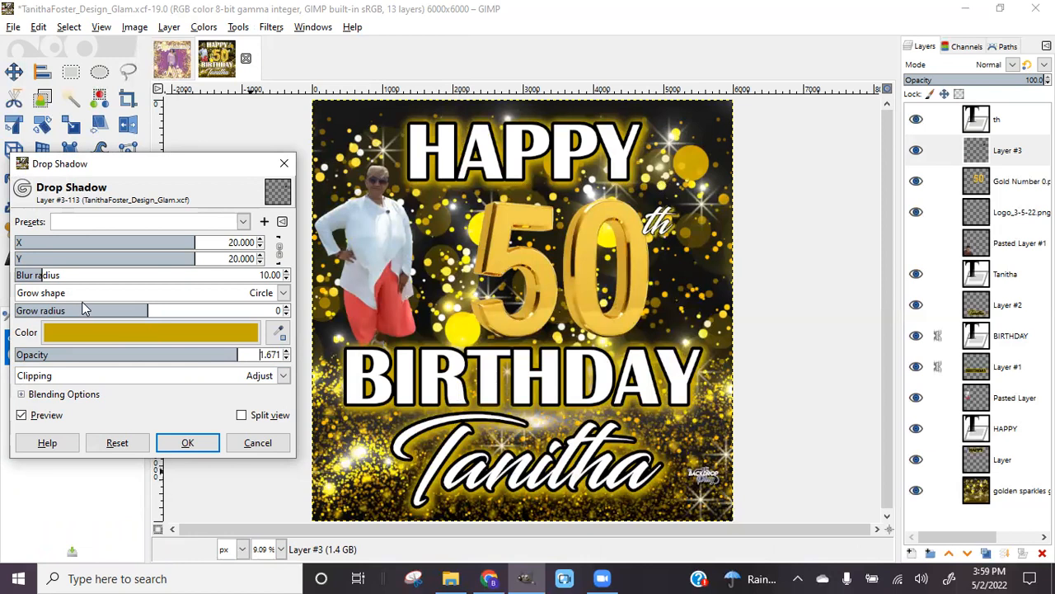
drag(45, 277, 88, 280)
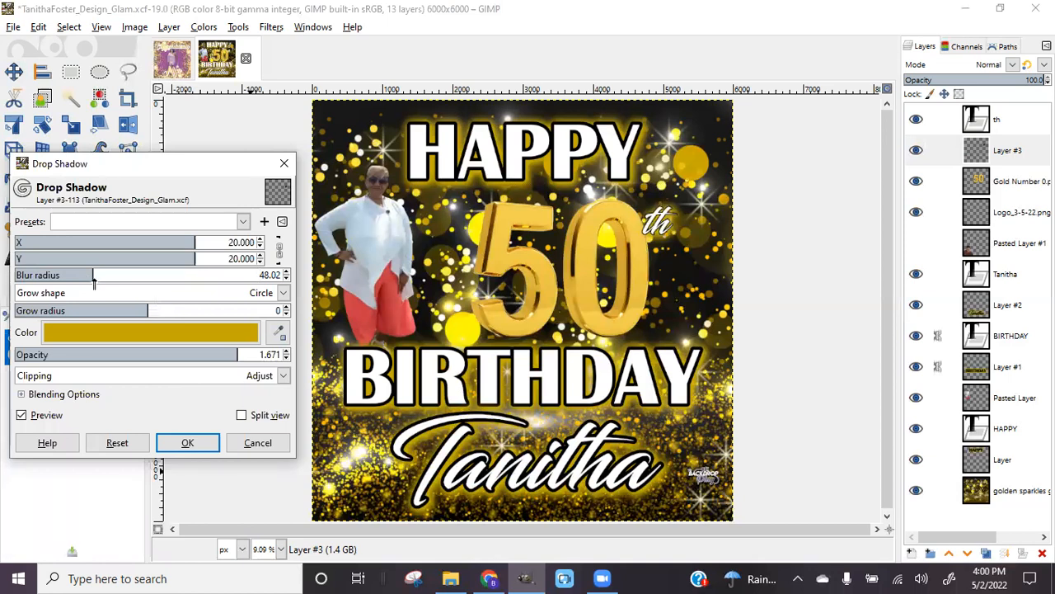
drag(94, 280, 78, 281)
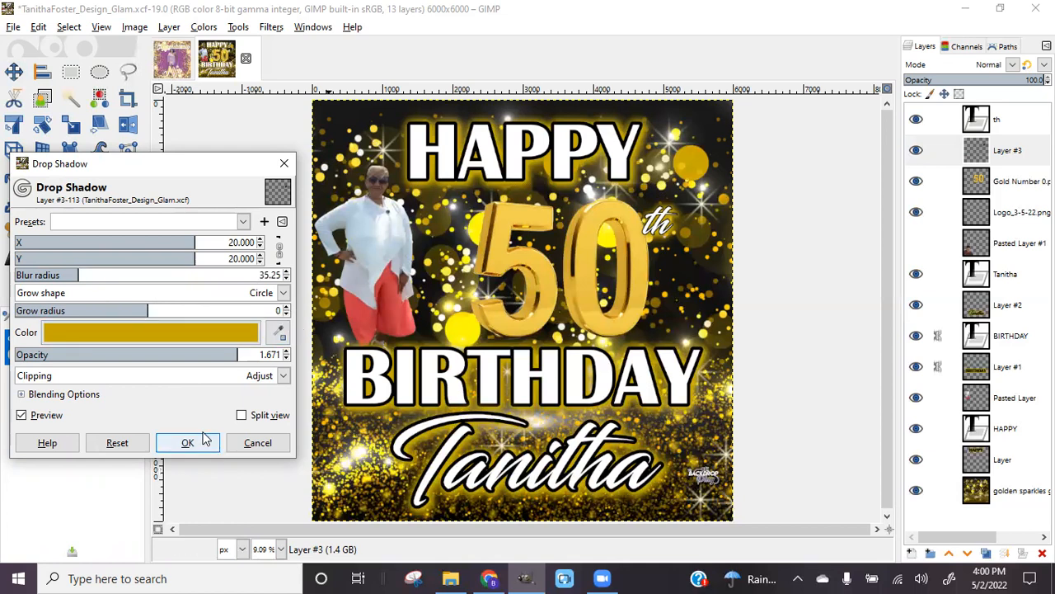
click(263, 354)
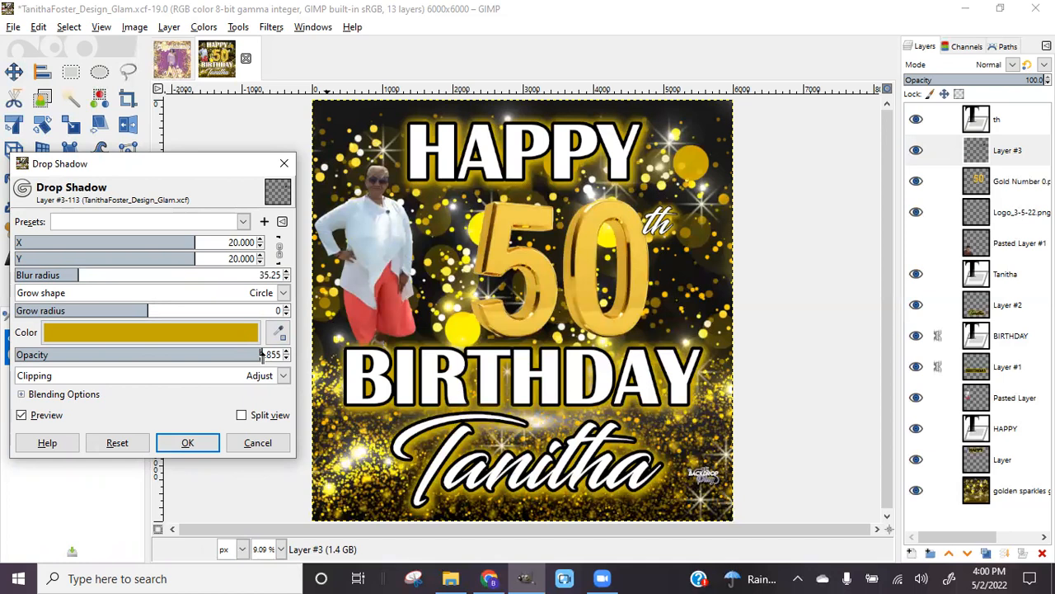
click(93, 279)
click(188, 443)
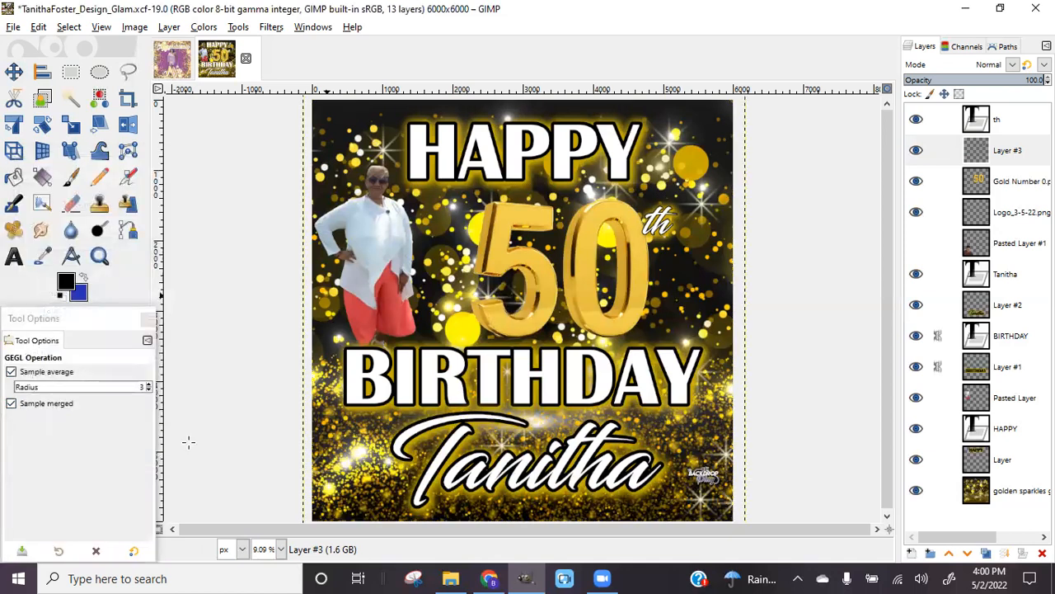
click(1018, 188)
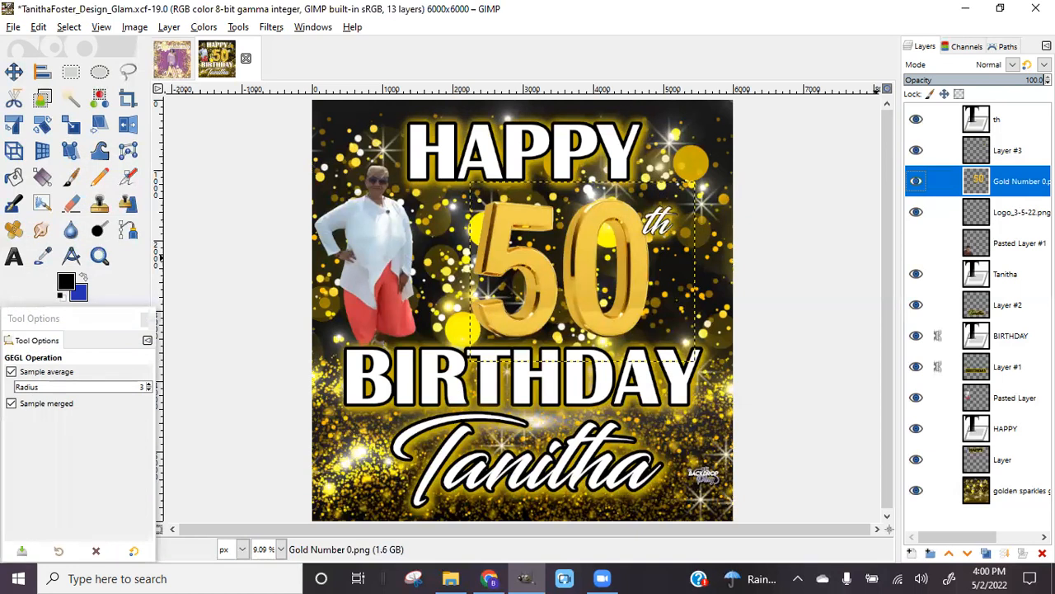
Select the gold 50's outline and grow the selection by 50 px
right_click(996, 181)
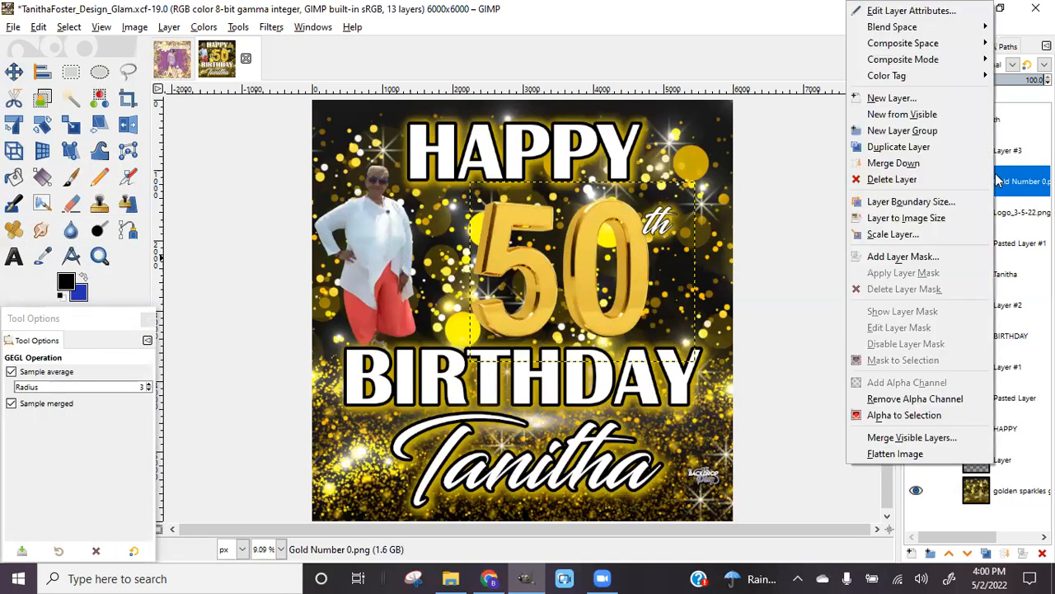
click(893, 416)
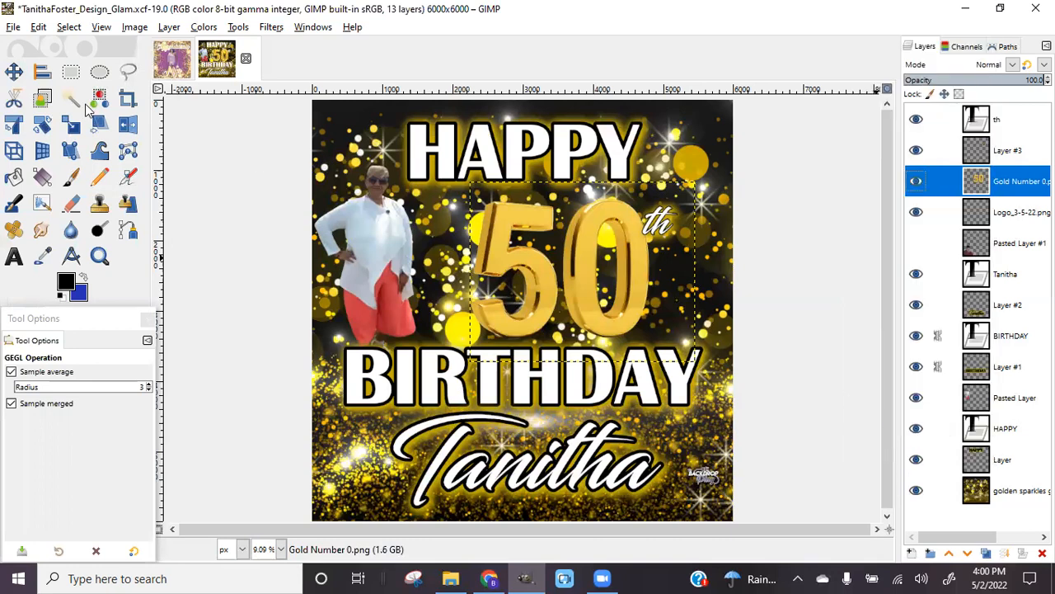
key(alt+s)
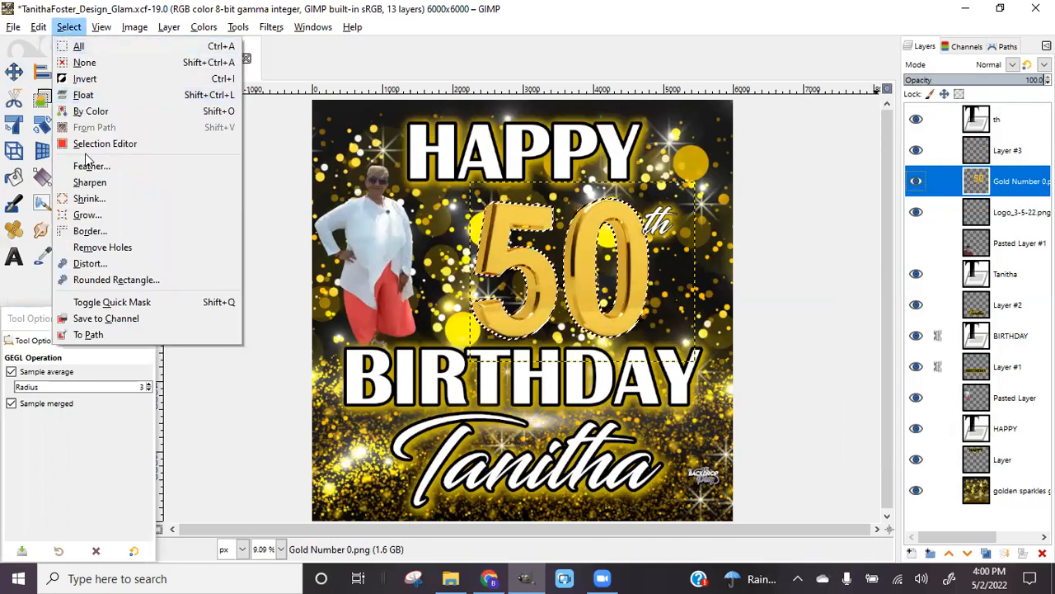
click(86, 214)
text(50)
key(Return)
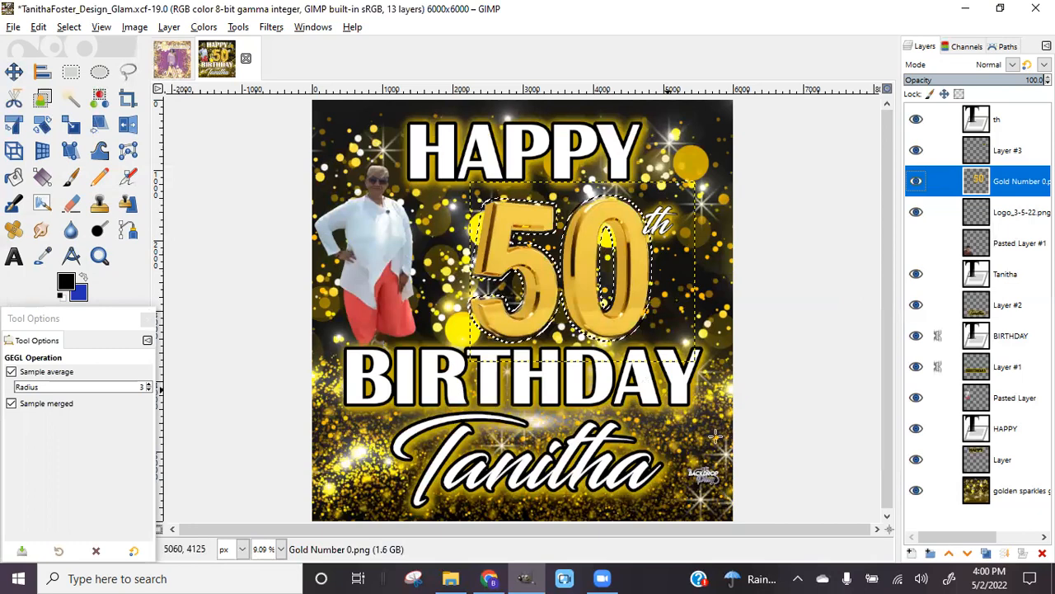
Fill the grown selection with black on a new Layer #4, then deselect
click(911, 553)
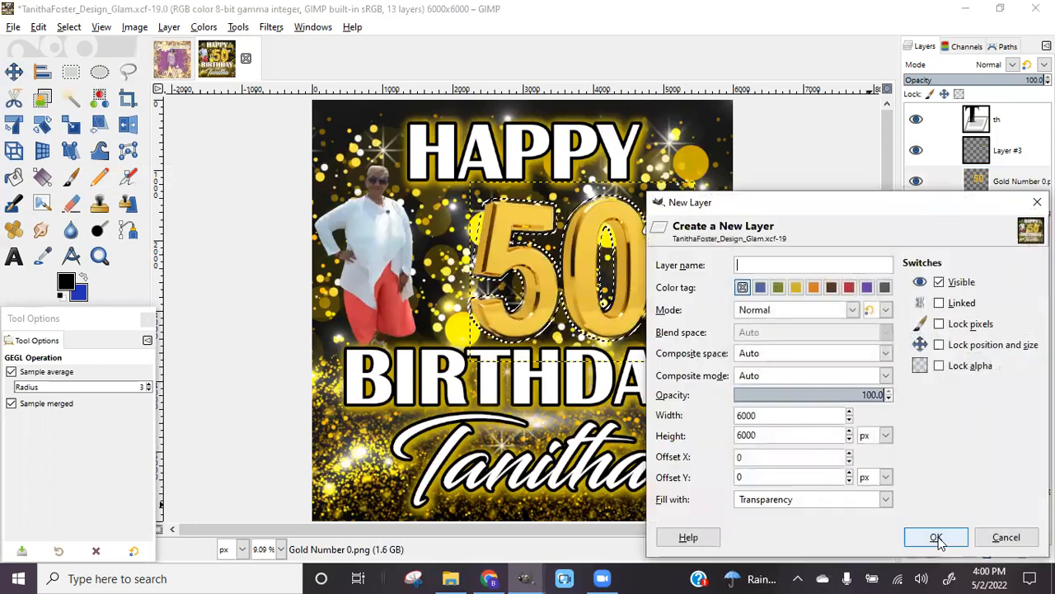
click(937, 537)
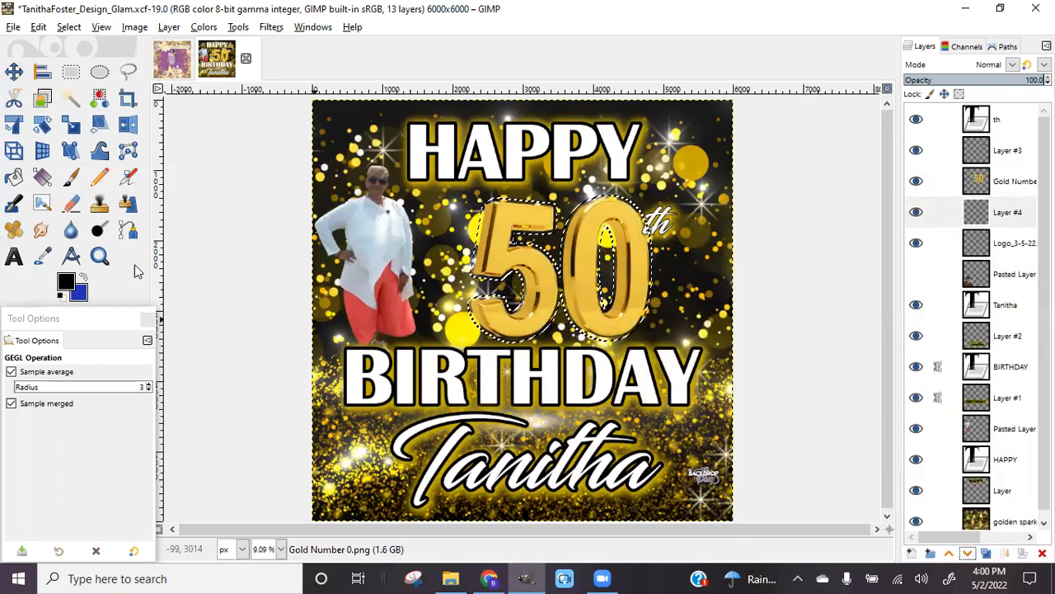
click(13, 177)
click(587, 260)
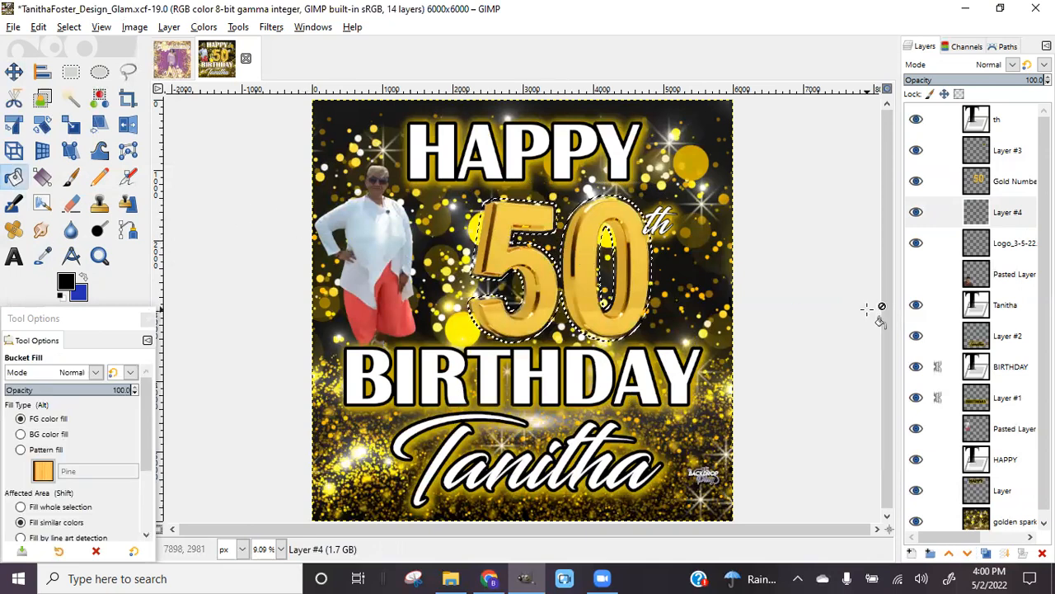
key(ctrl+shift+a)
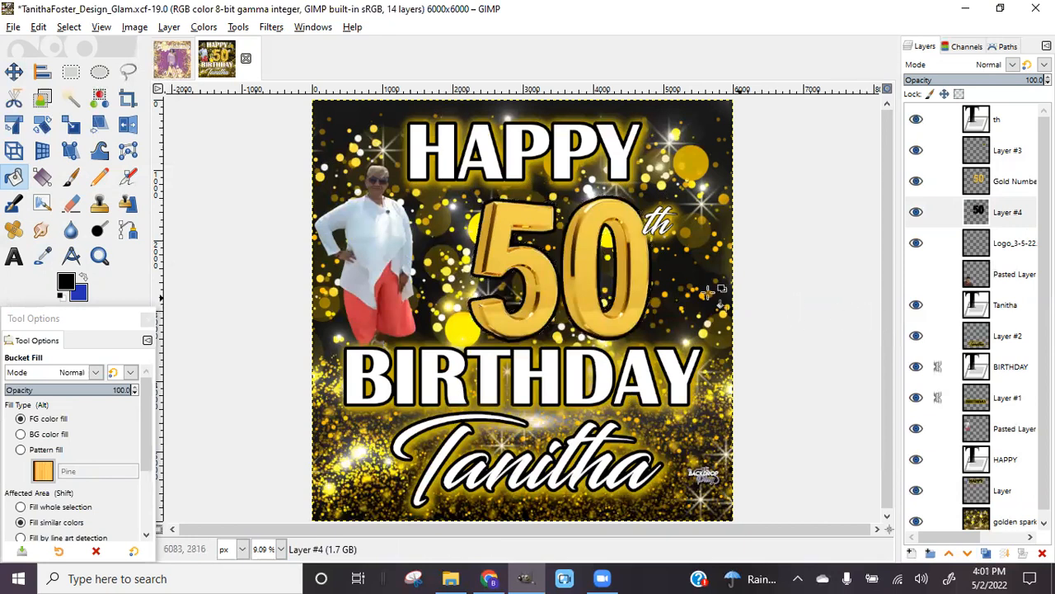
Repeat the drop shadow on Layer #4, then undo it
click(269, 27)
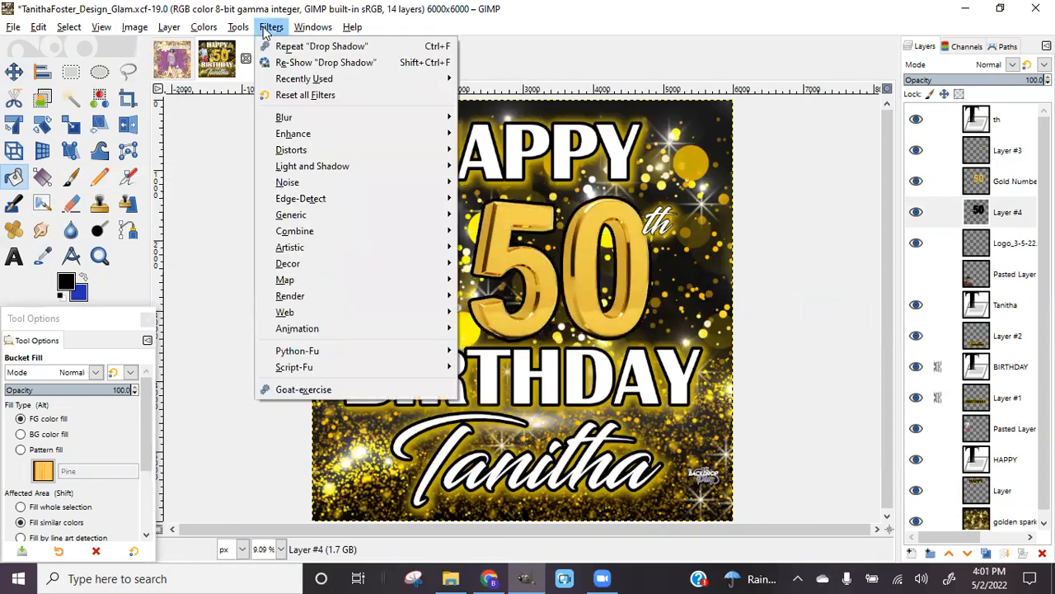
click(292, 47)
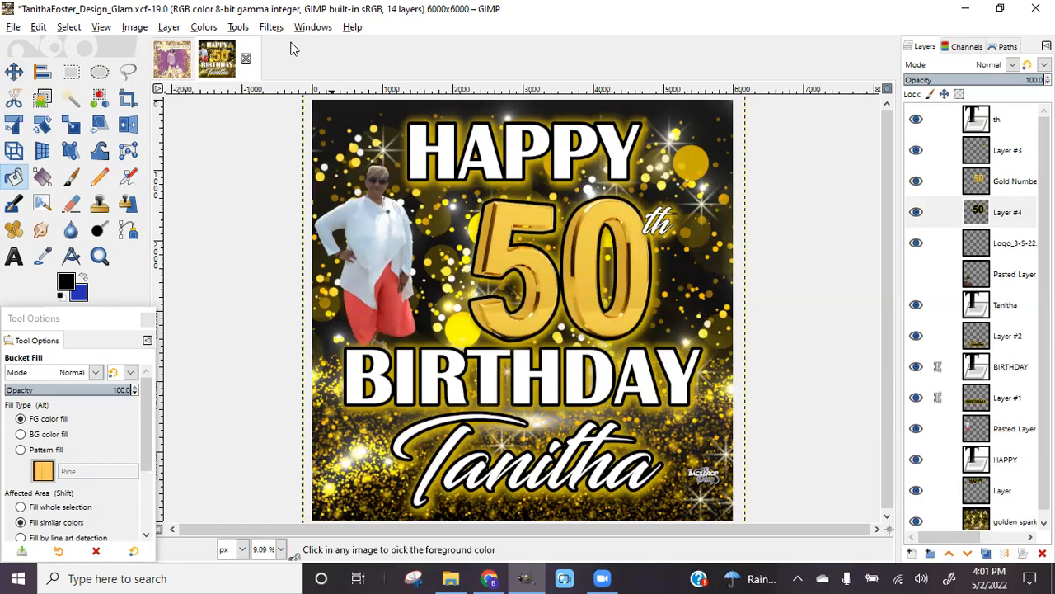
key(ctrl+z)
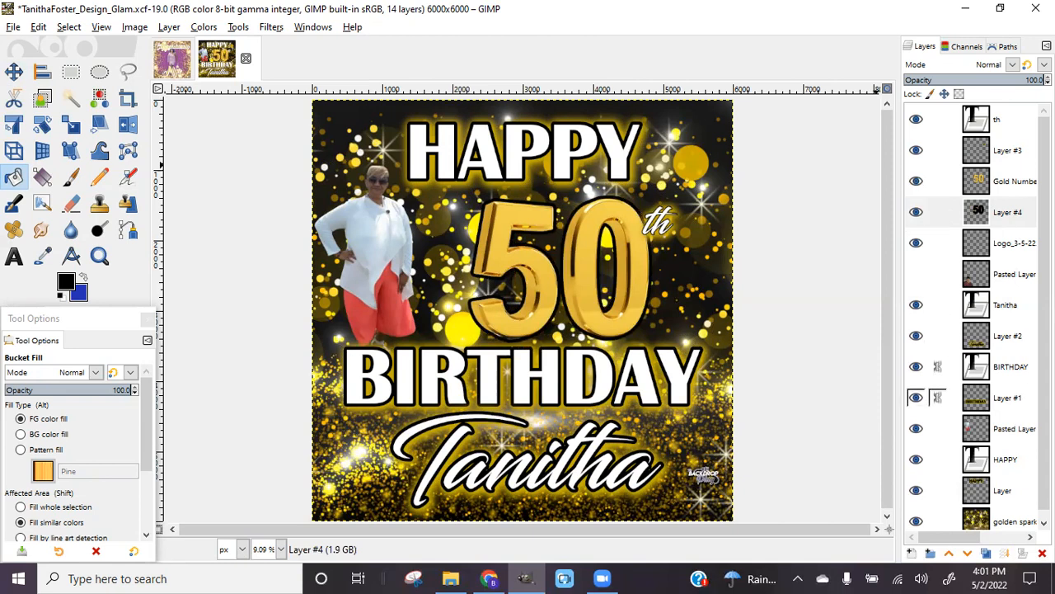
Repeat the gold drop shadow on the woman's Pasted Layer photo
scroll(990, 367, down, 1)
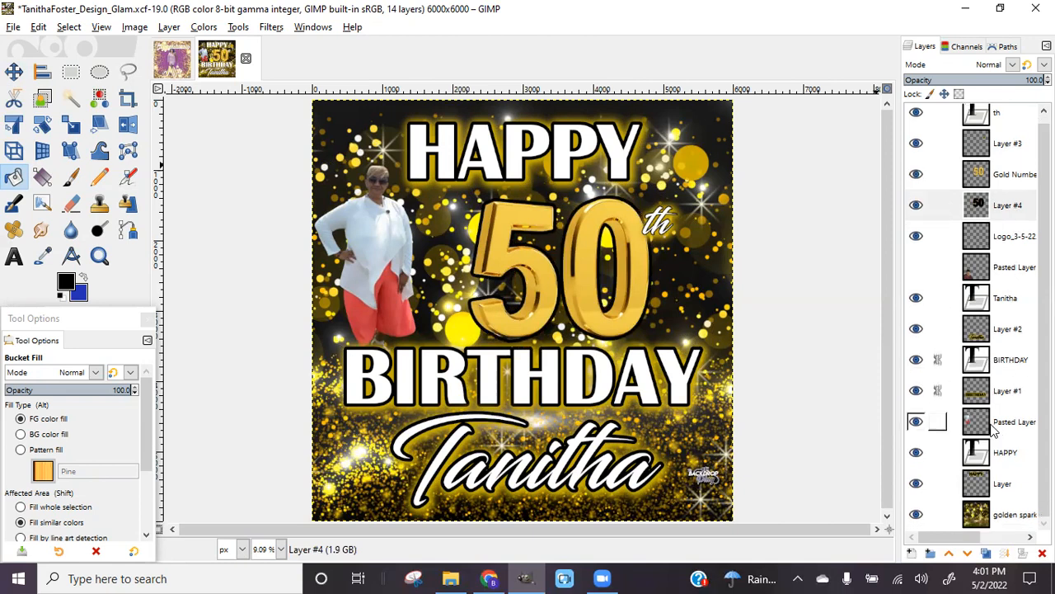
click(995, 425)
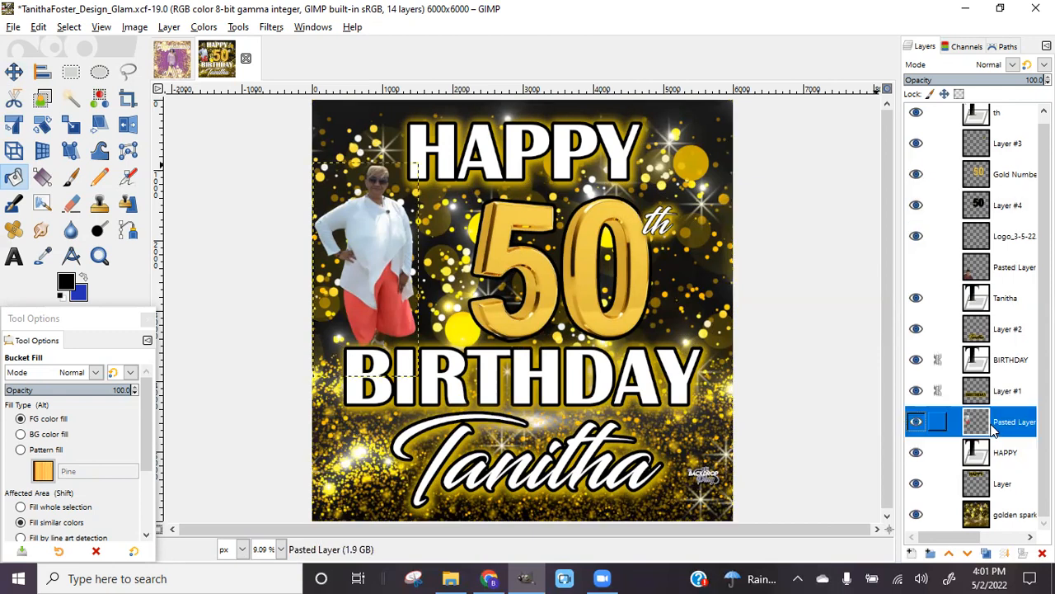
click(271, 27)
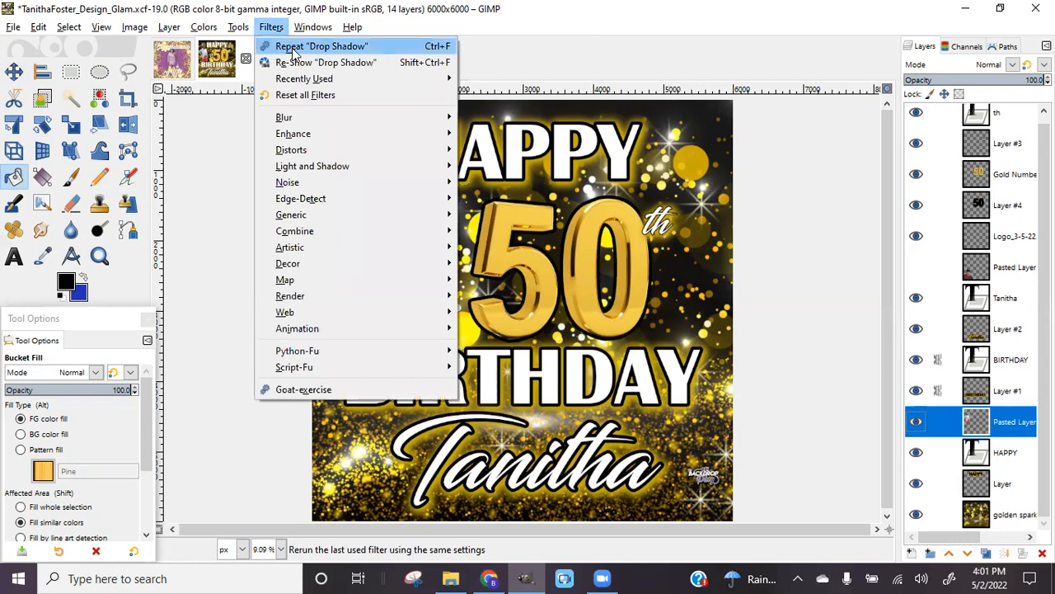
click(322, 46)
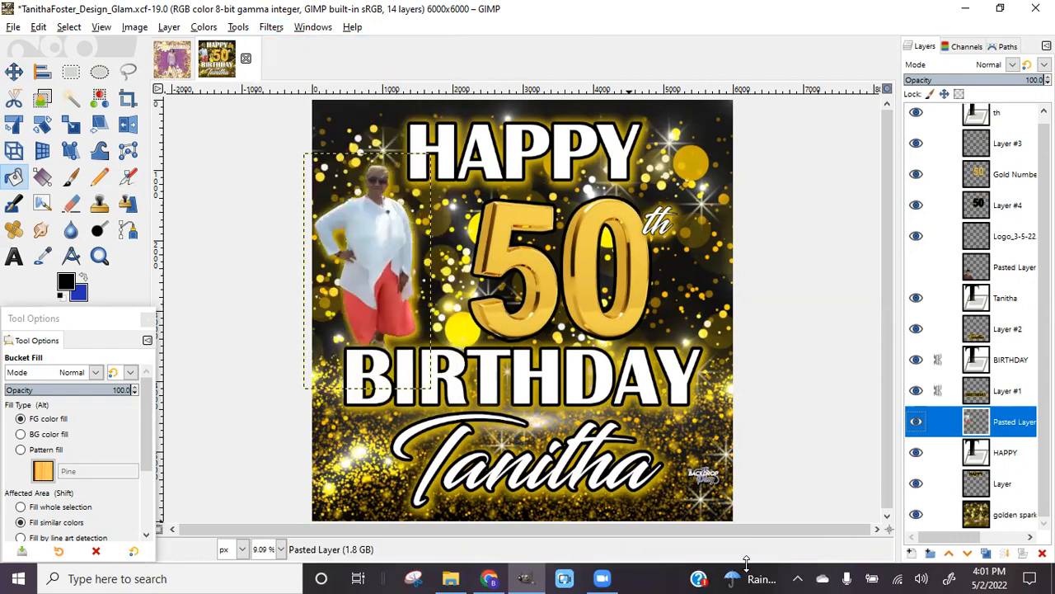
click(981, 515)
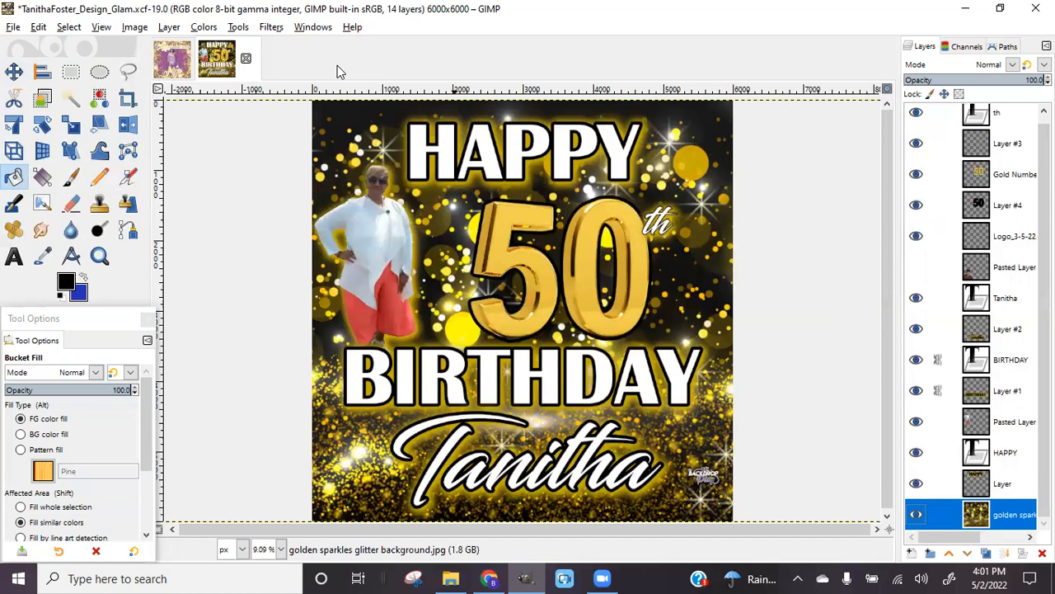
Save the design as XCF and export a .jpg copy into the Backdrops folder
click(14, 26)
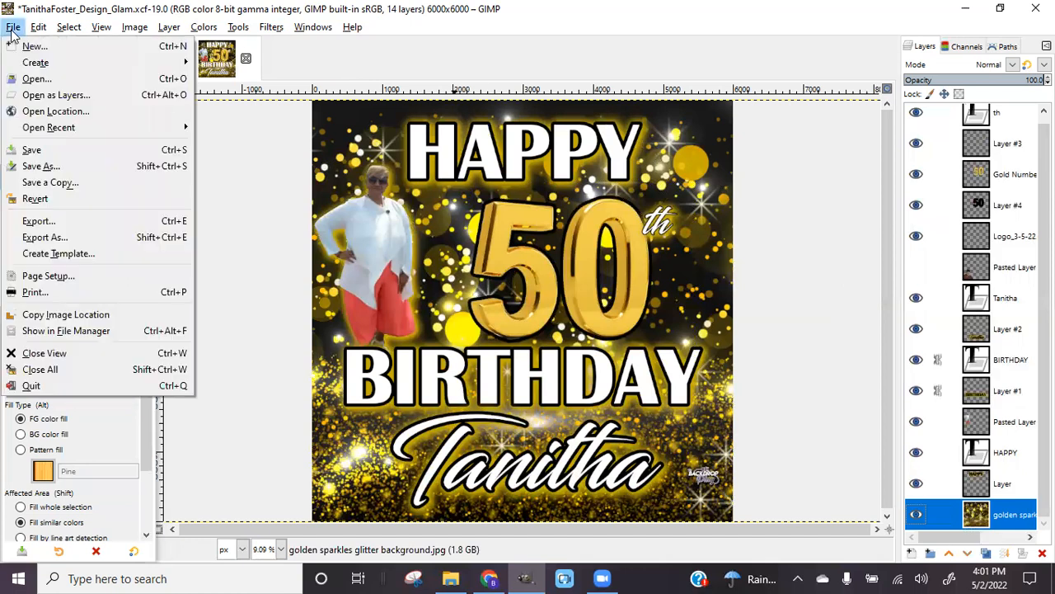
click(35, 151)
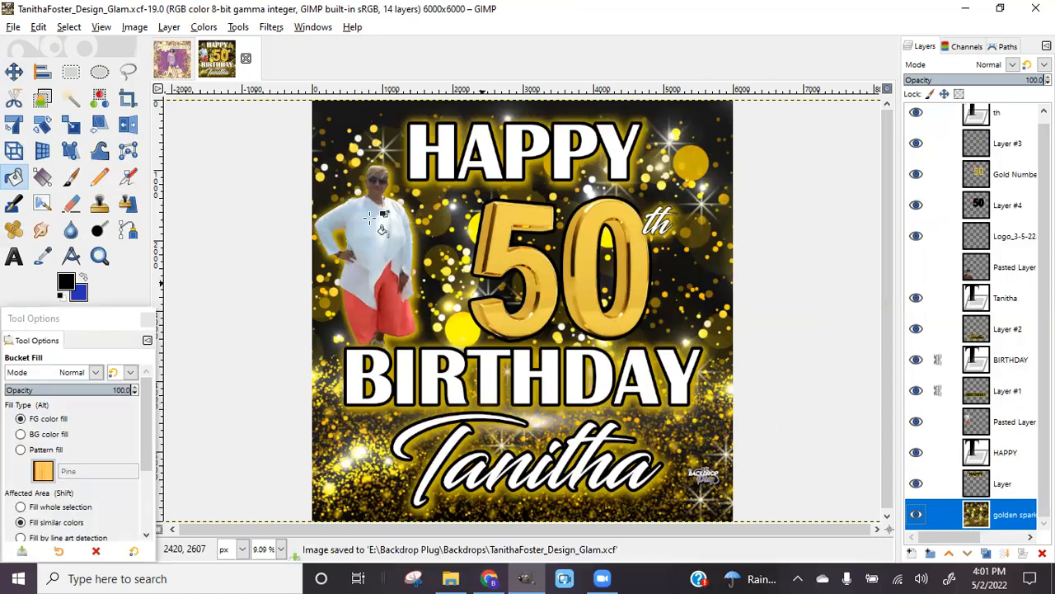
click(12, 28)
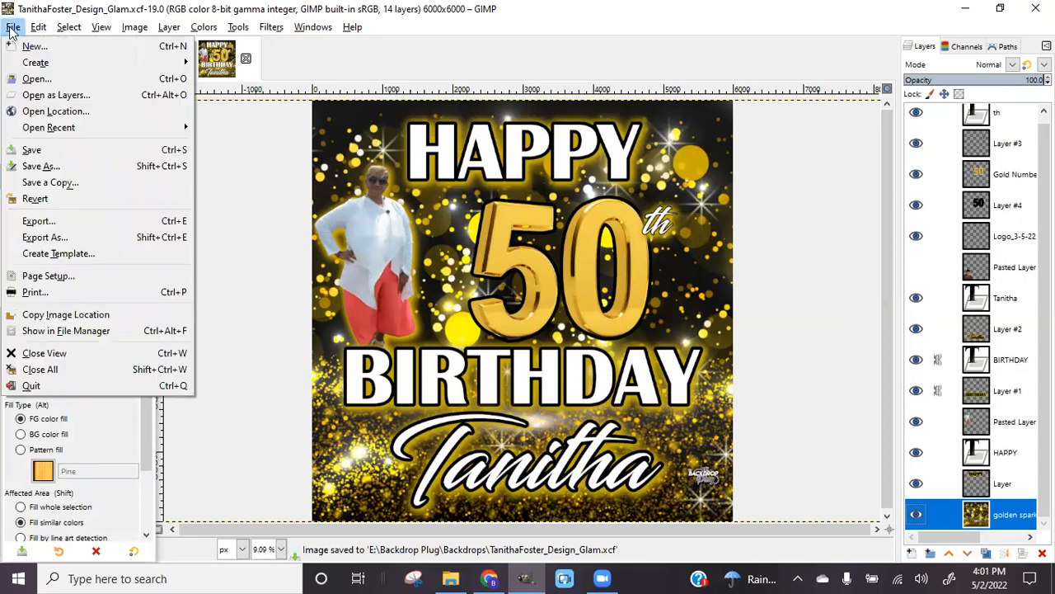
click(29, 240)
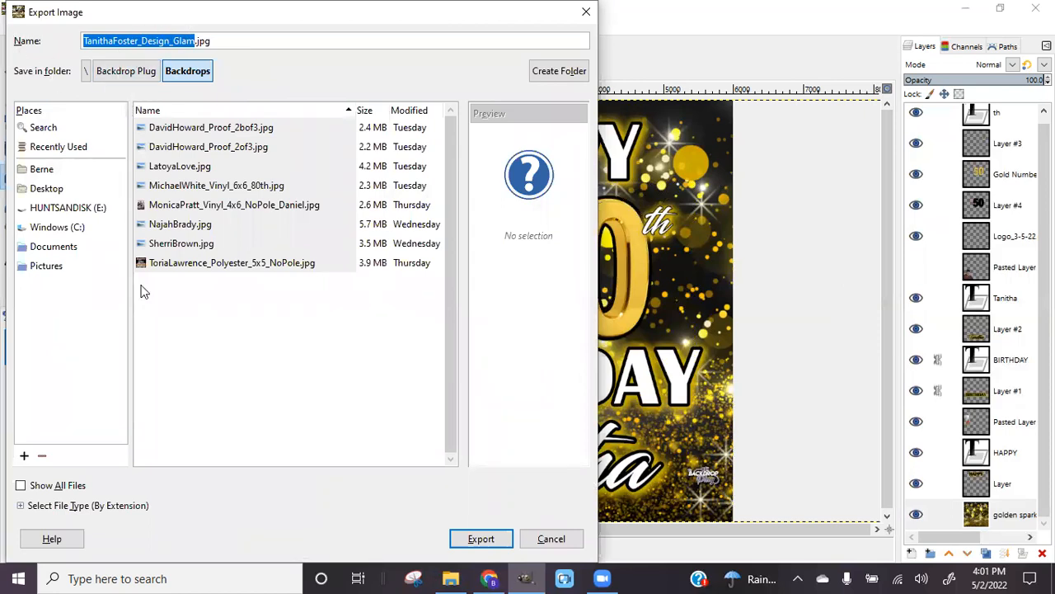
click(483, 542)
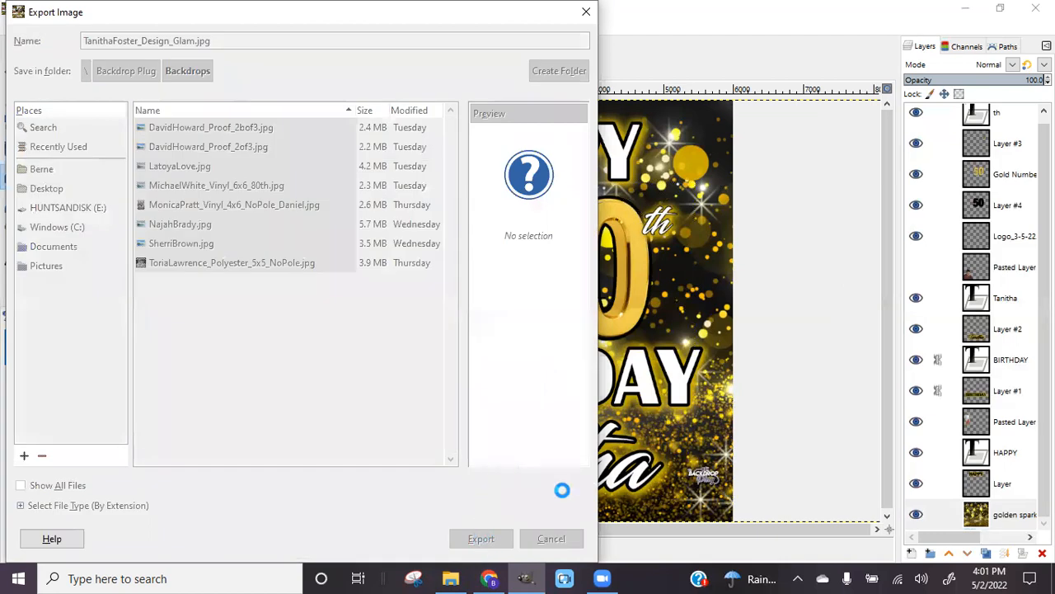
click(528, 484)
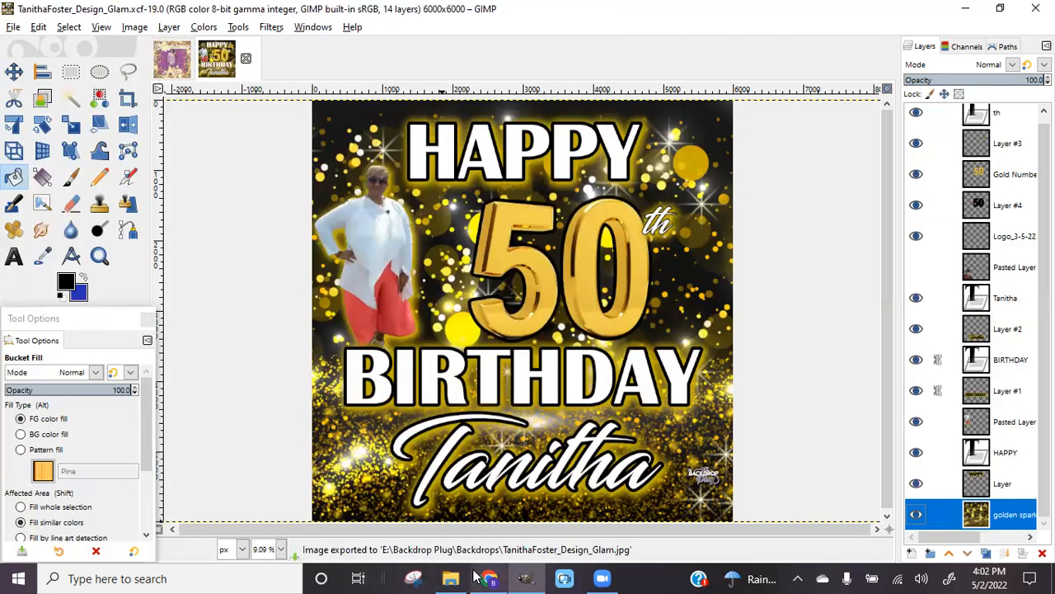
Open the Facebook chat in Chrome, pick the design file to attach, then cancel
click(487, 575)
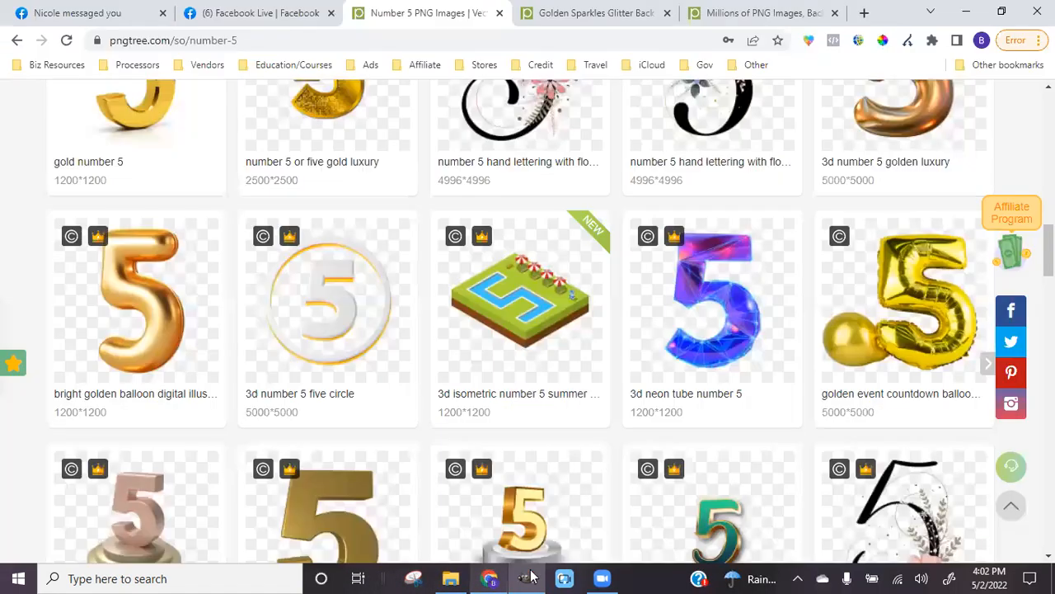
click(82, 12)
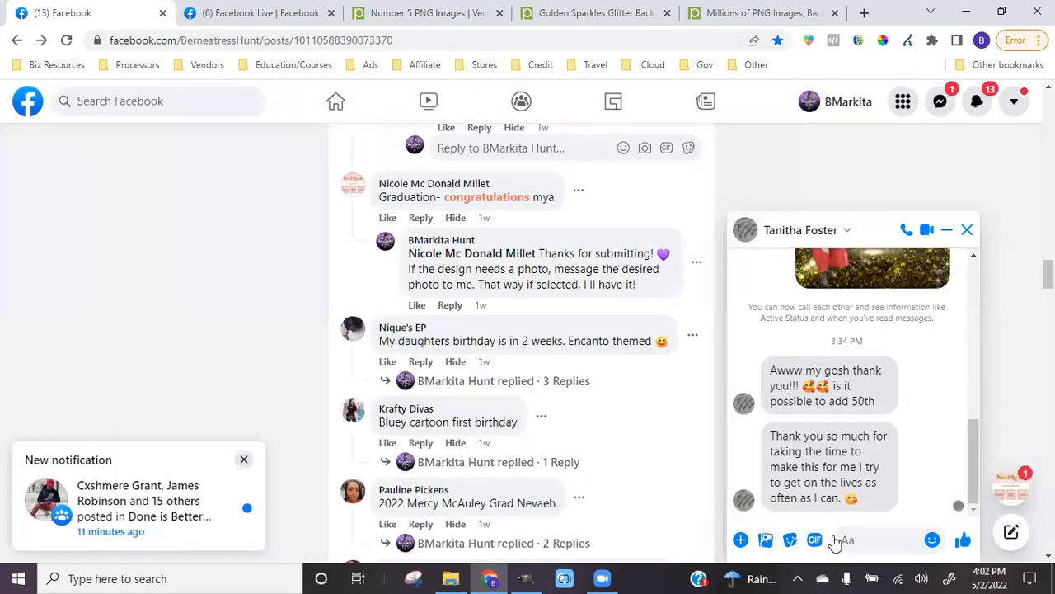
click(766, 540)
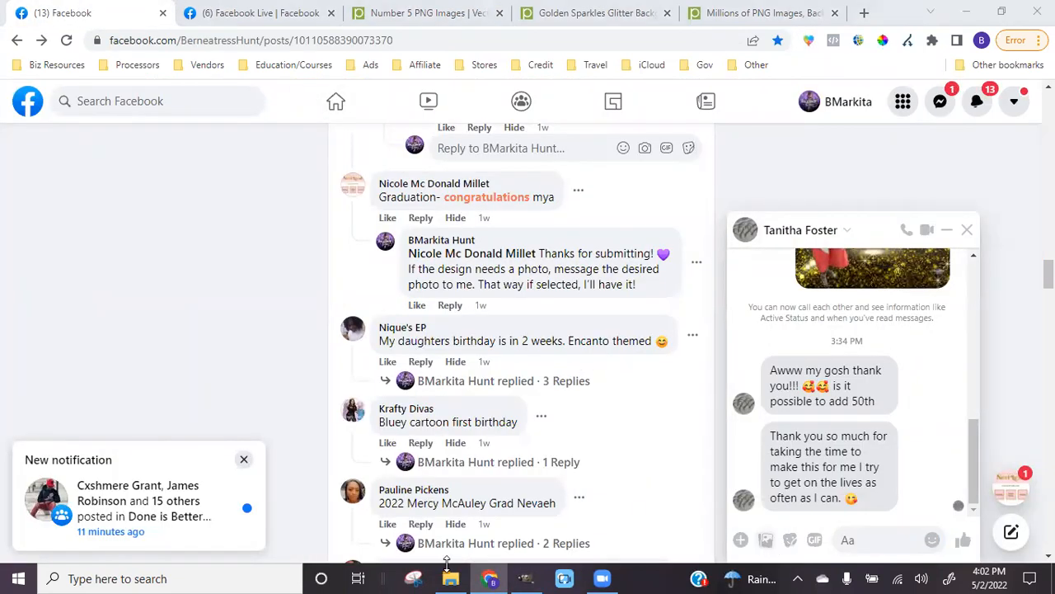
scroll(277, 165, down, 5)
click(275, 248)
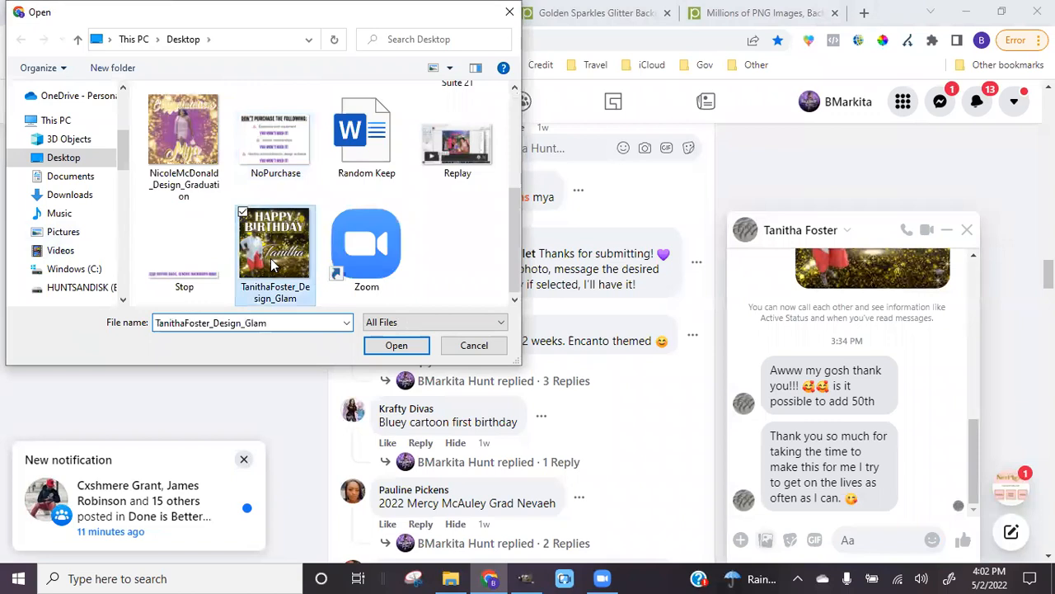
click(472, 345)
Export the birthday design as a JPG to the Desktop, overwriting the existing file
click(527, 578)
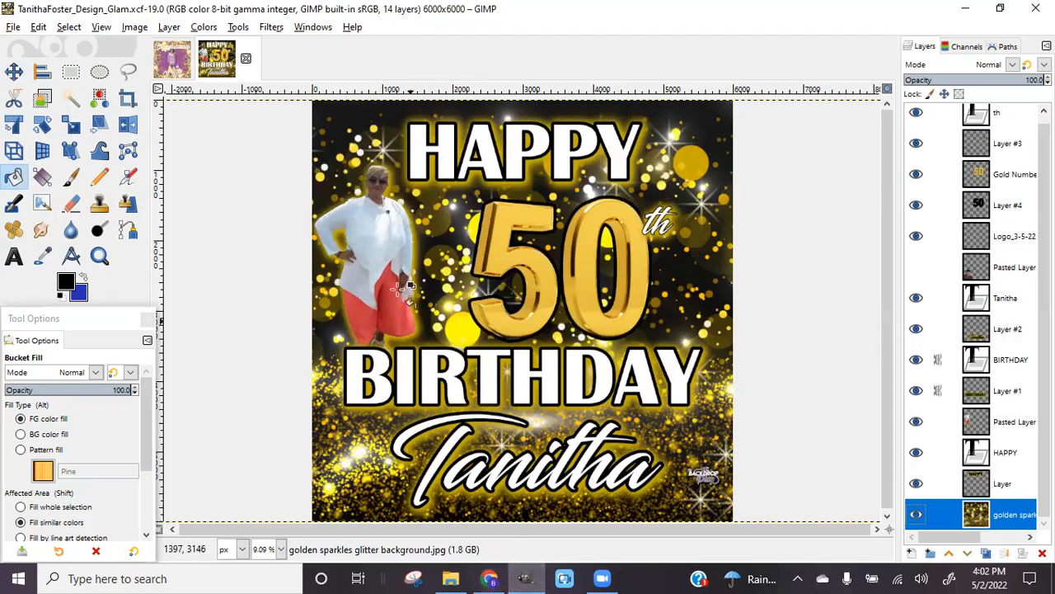
click(12, 27)
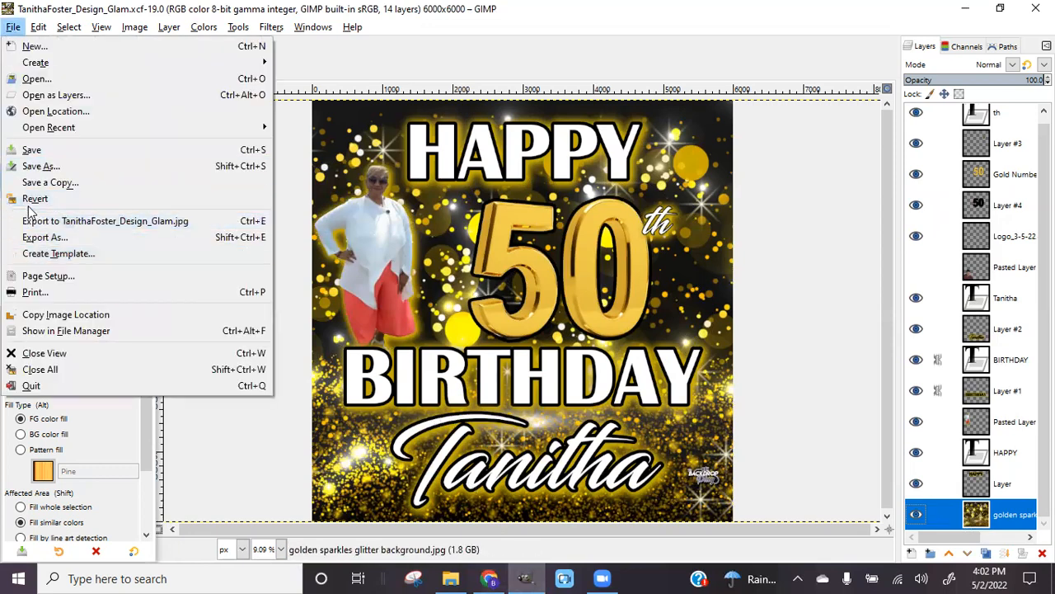
click(40, 235)
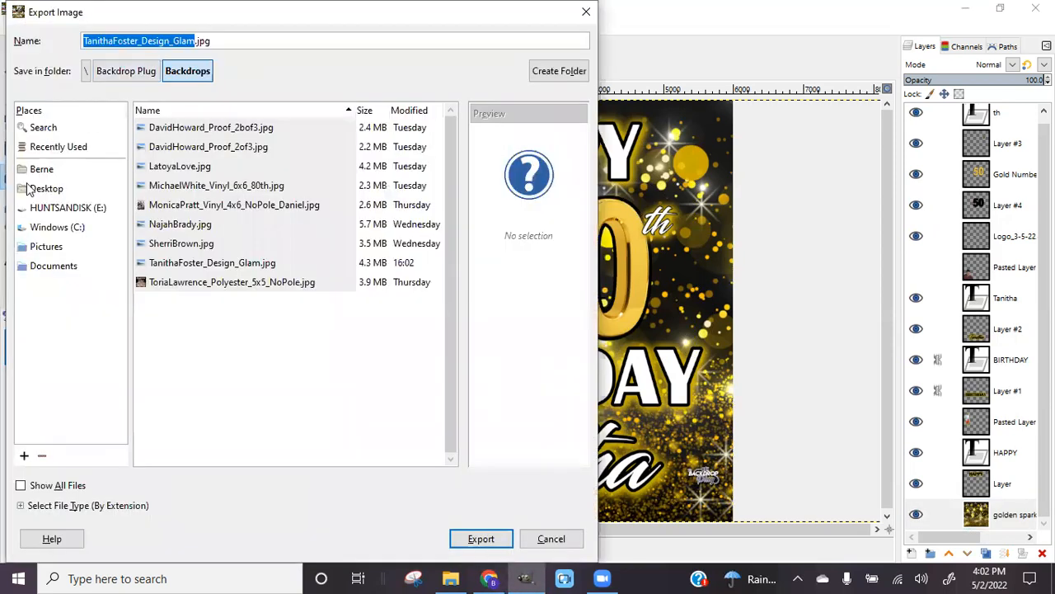
click(33, 189)
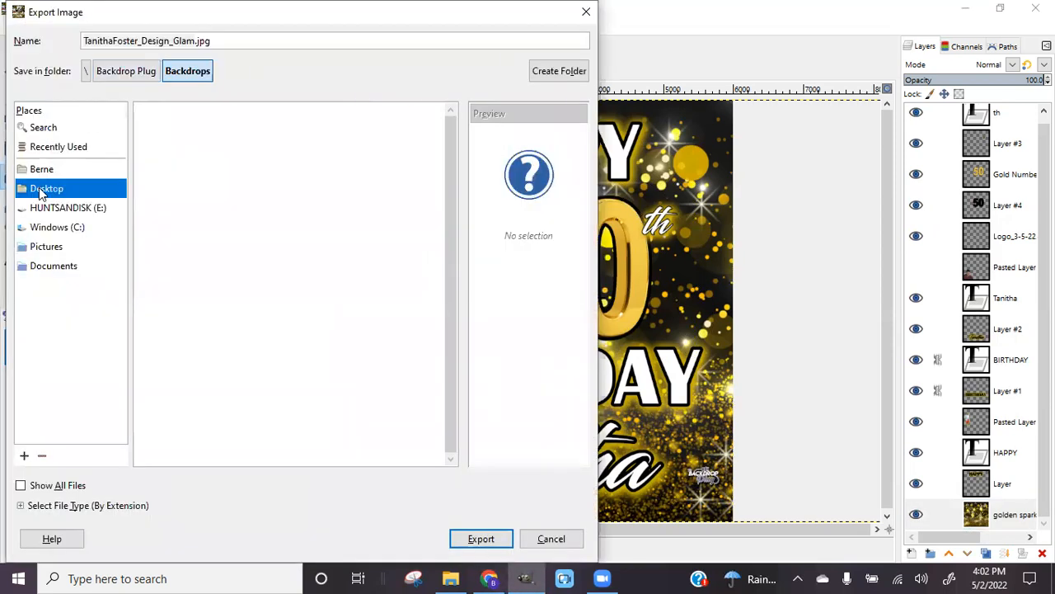
click(483, 538)
click(363, 357)
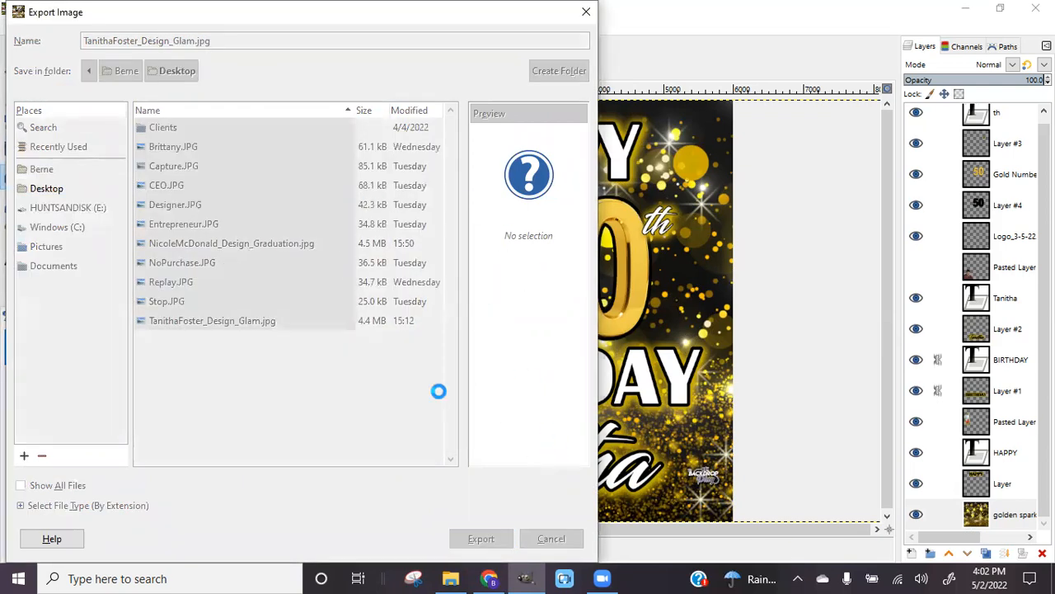
click(546, 490)
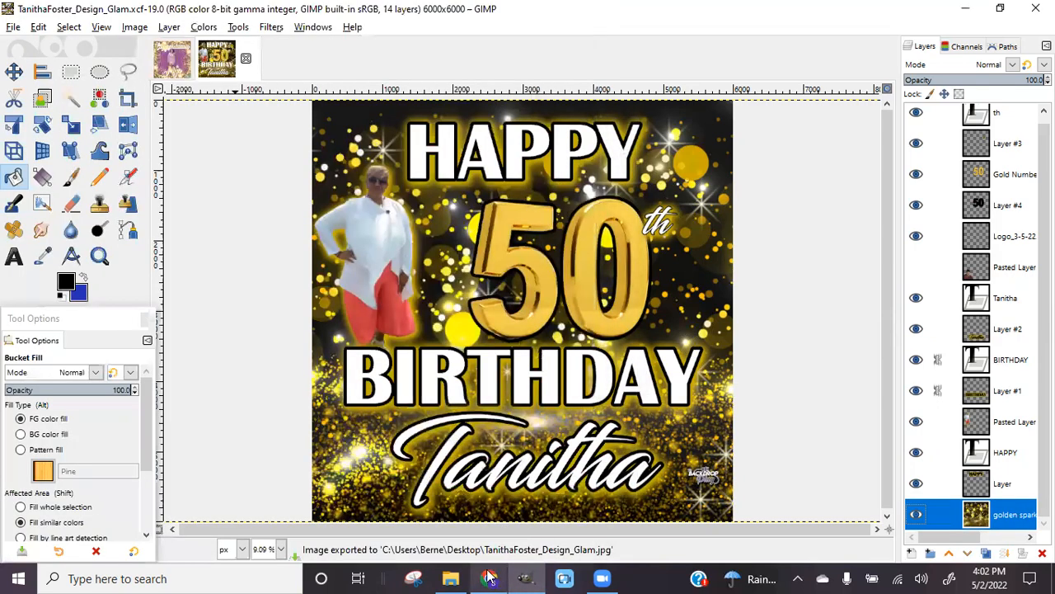
click(489, 576)
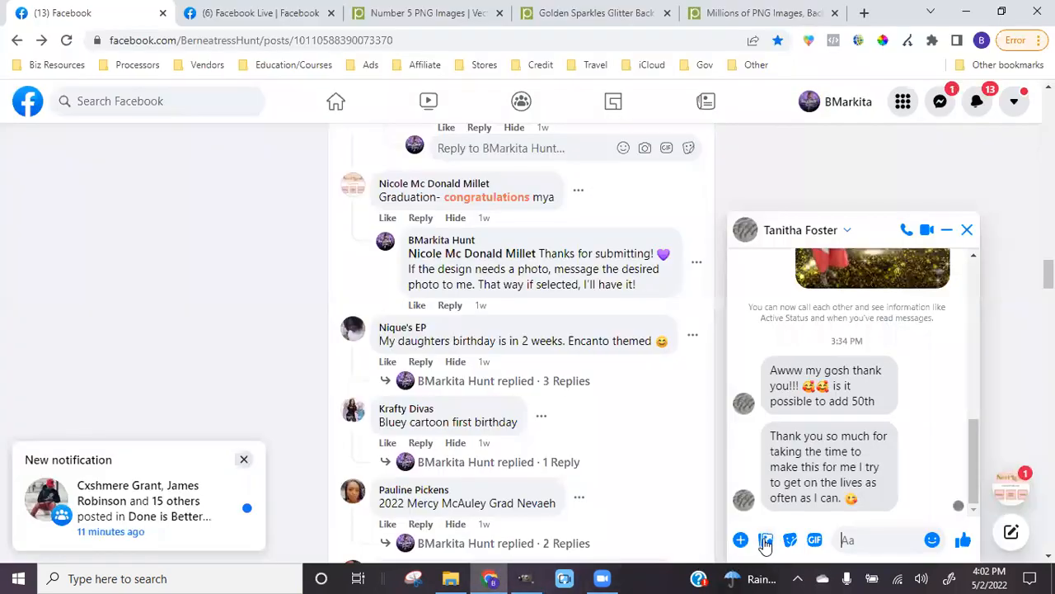
Attach the Happy 50th Birthday JPG from the Desktop to the Messenger chat and send it
click(766, 540)
scroll(344, 294, down, 3)
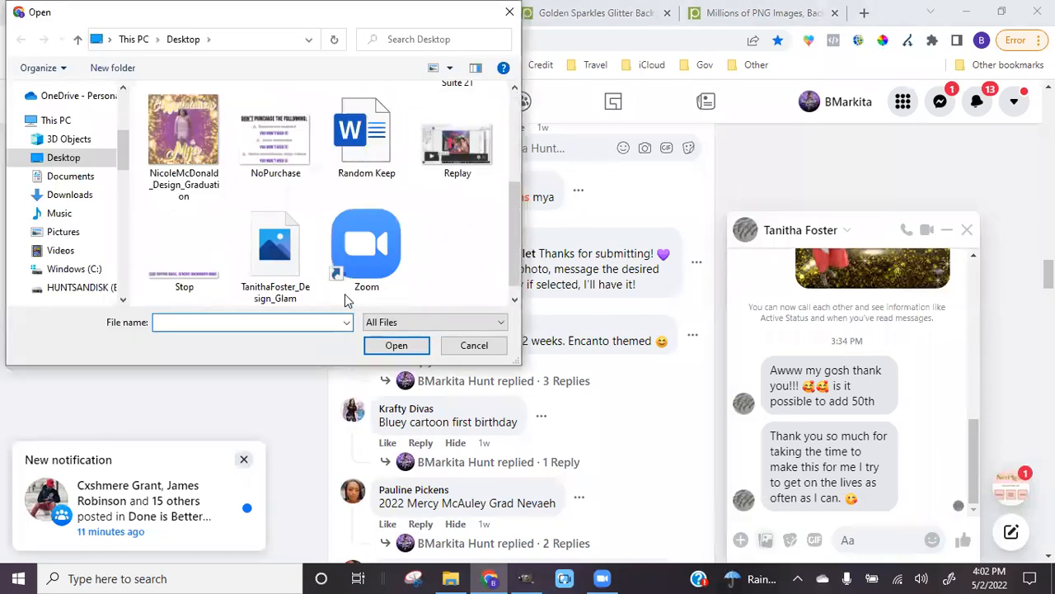
click(284, 241)
click(400, 348)
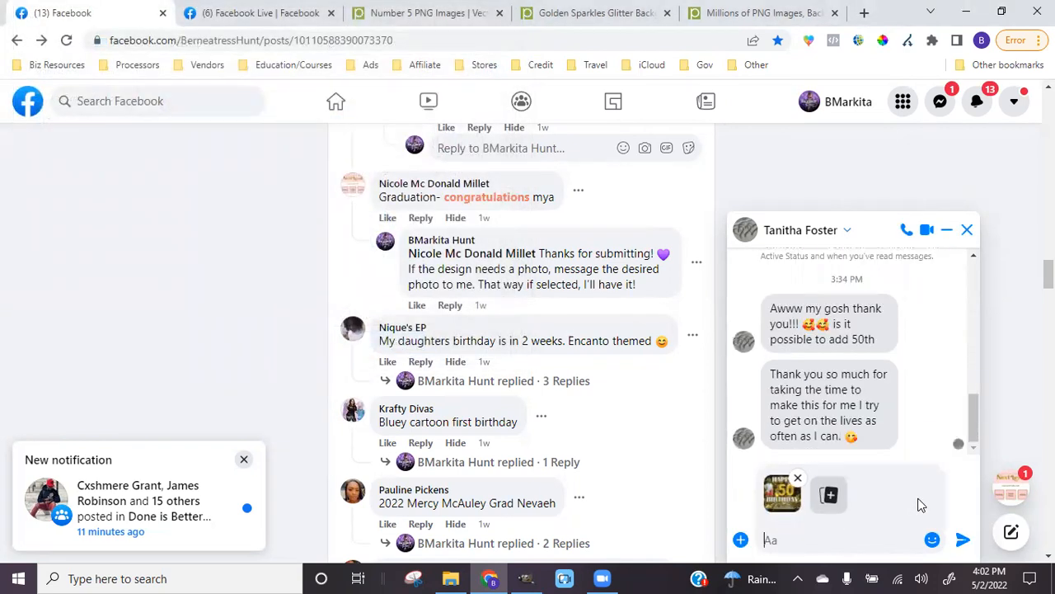
click(962, 539)
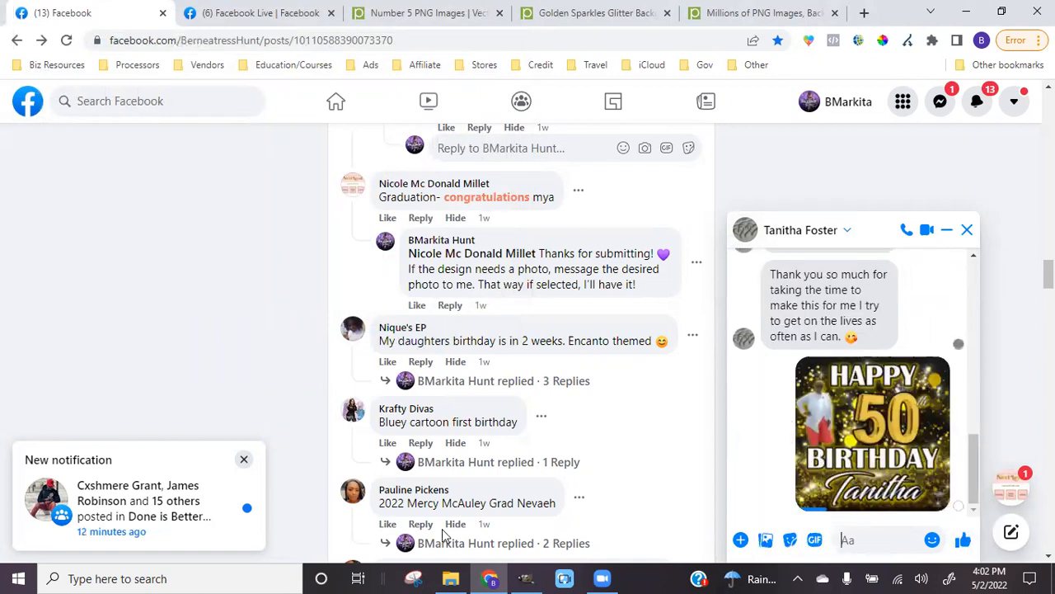
click(525, 578)
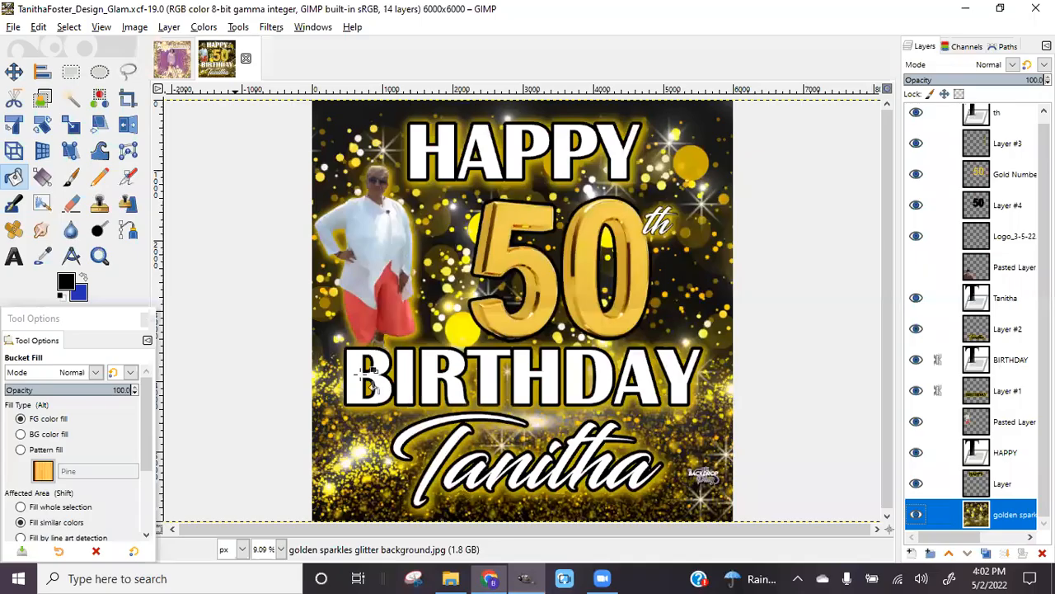
Switch between the birthday and graduation image tabs, ending on the purple Congratulations design
click(173, 59)
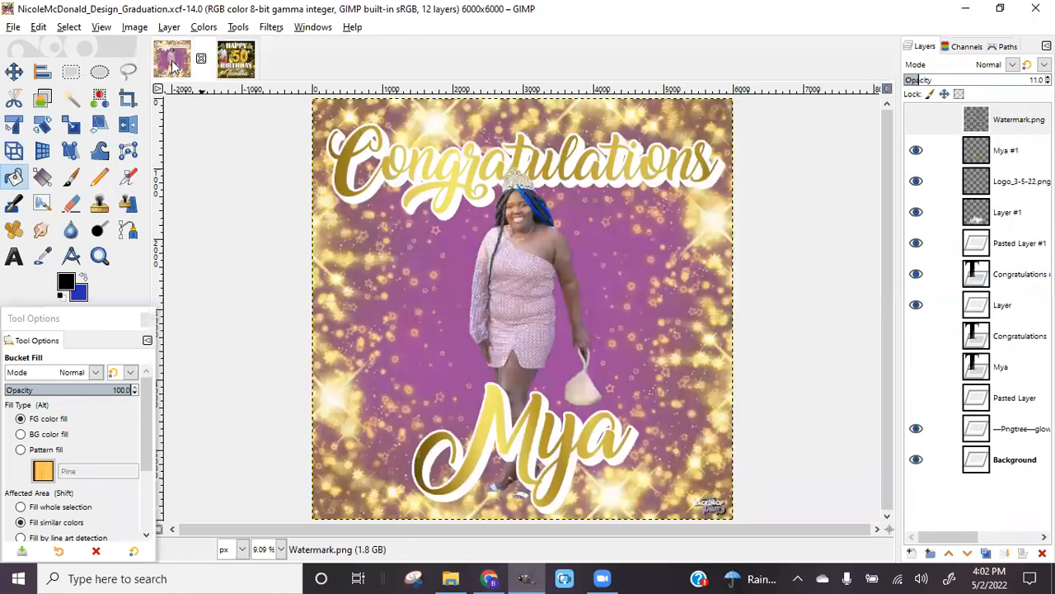
click(233, 66)
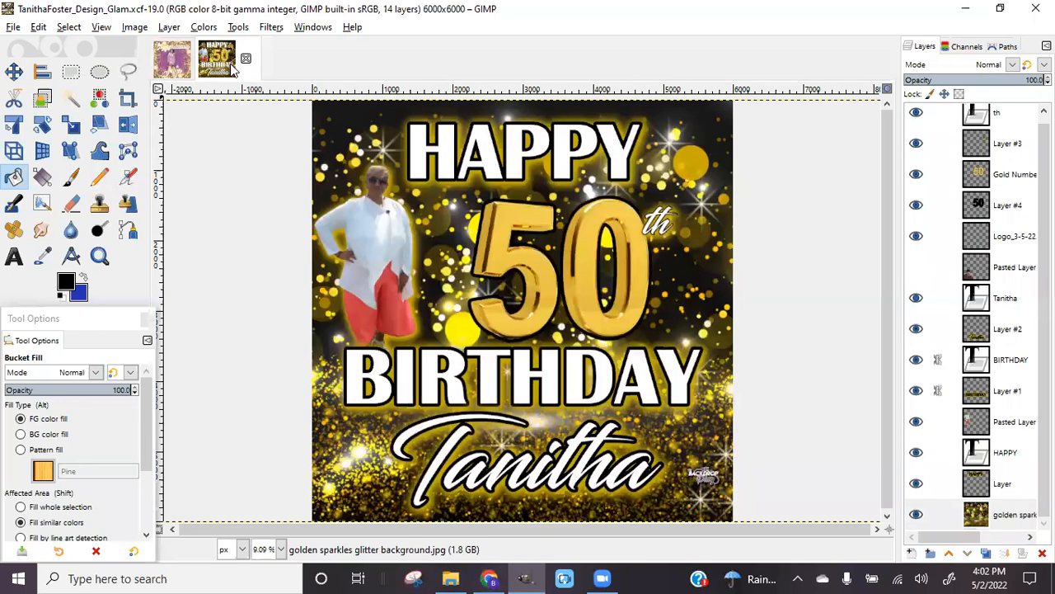
click(172, 66)
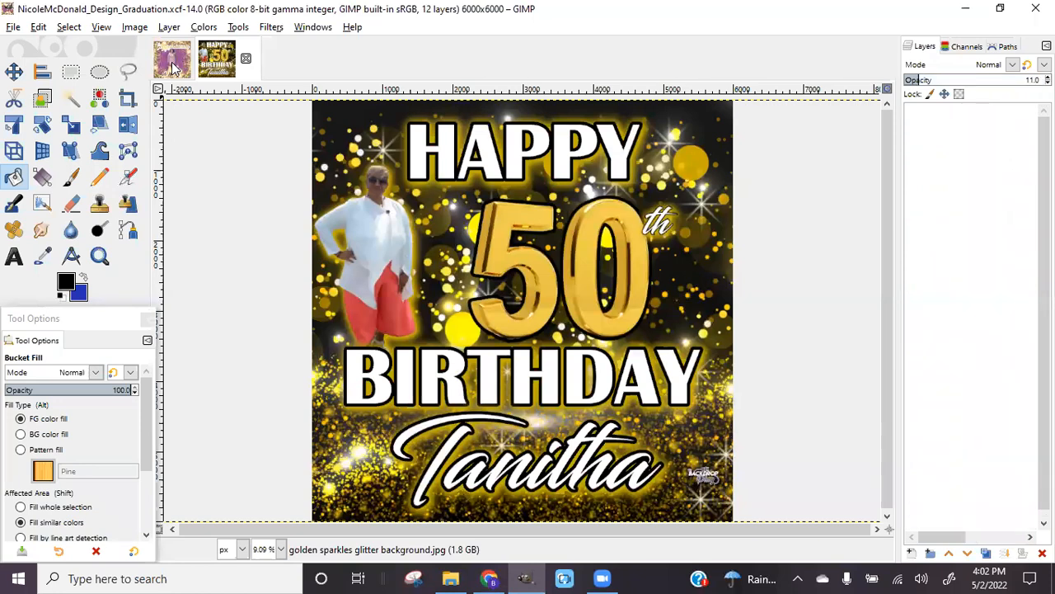
click(233, 64)
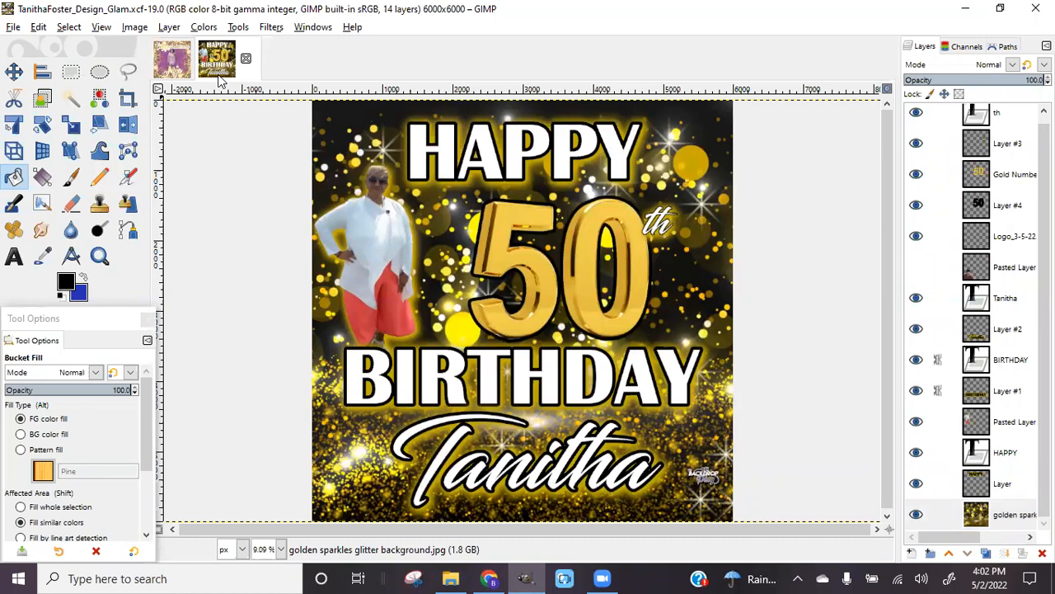
click(173, 59)
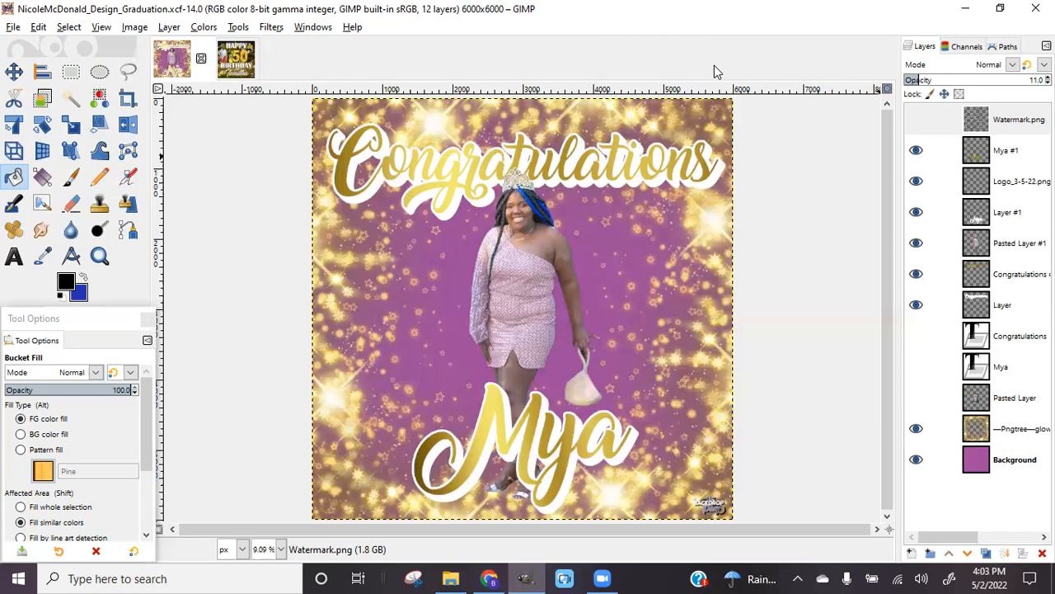
click(237, 59)
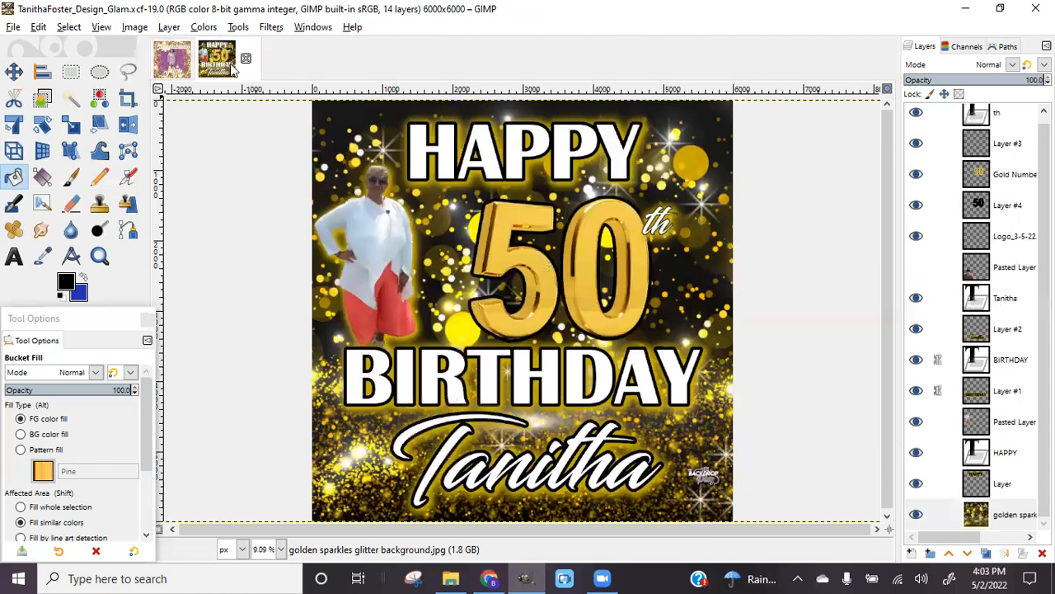
click(173, 63)
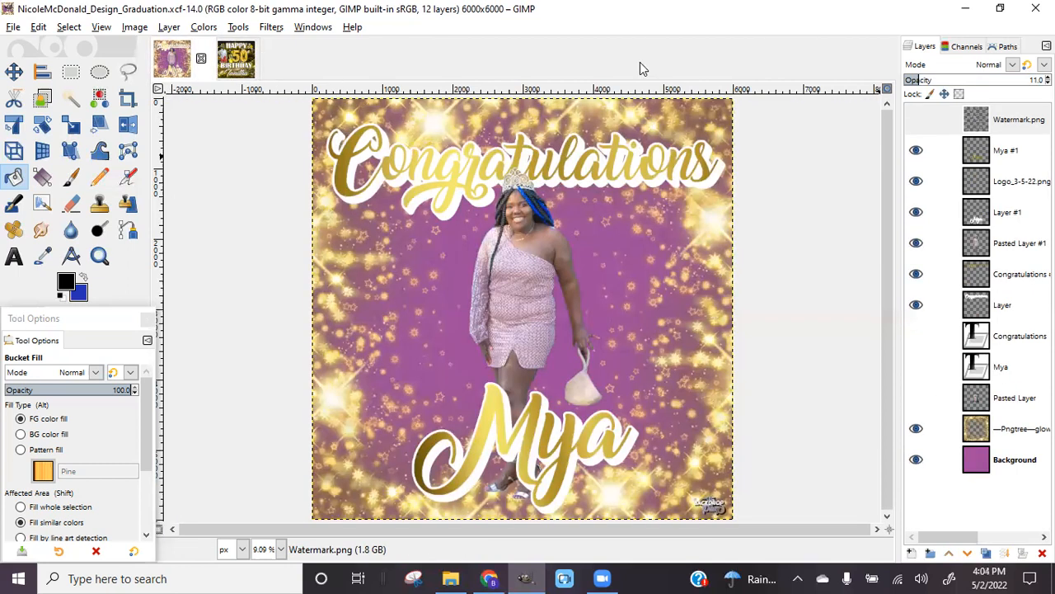